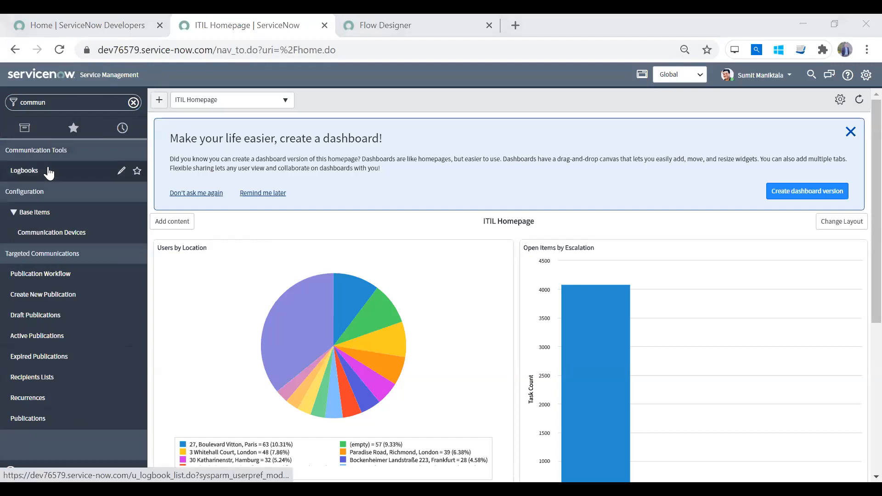
Open the Logbooks list under Communication Tools and start a new logbook record.
left_click(47, 172)
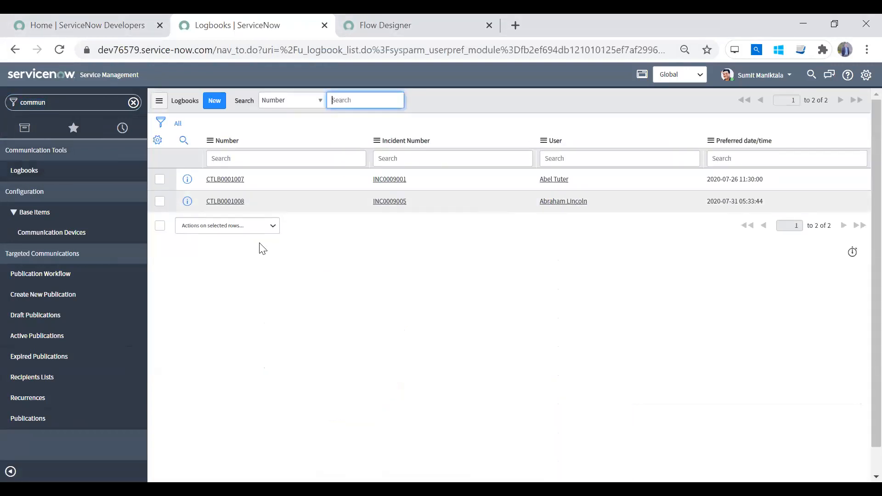
left_click(212, 106)
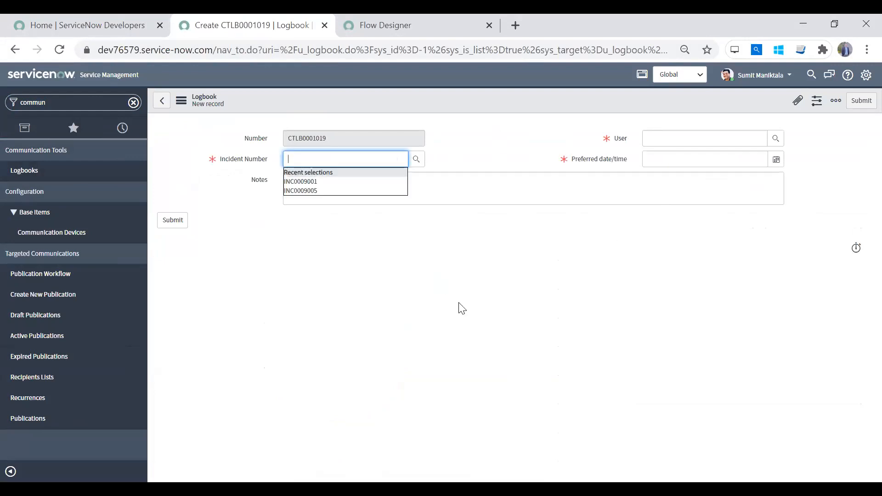
left_click(485, 300)
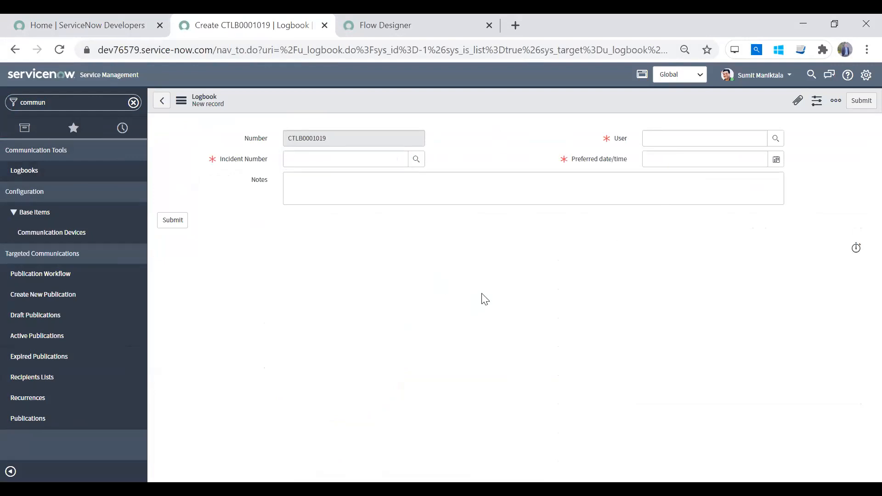
Examine the Incident Number, User, Preferred date/time and Notes fields on the new logbook record.
left_click(656, 139)
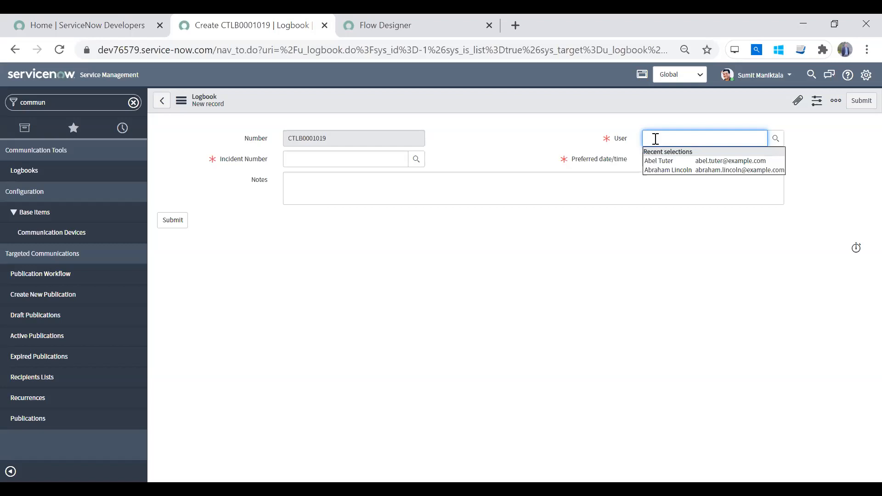
left_click(566, 160)
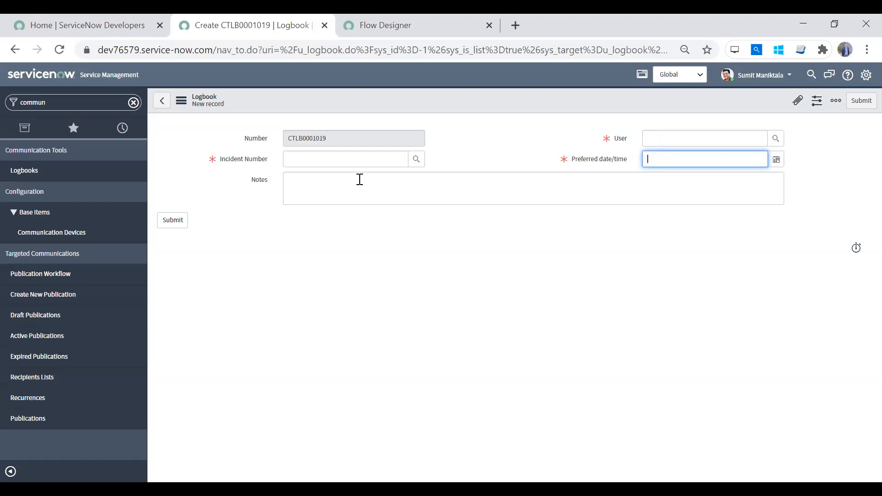
left_click(329, 162)
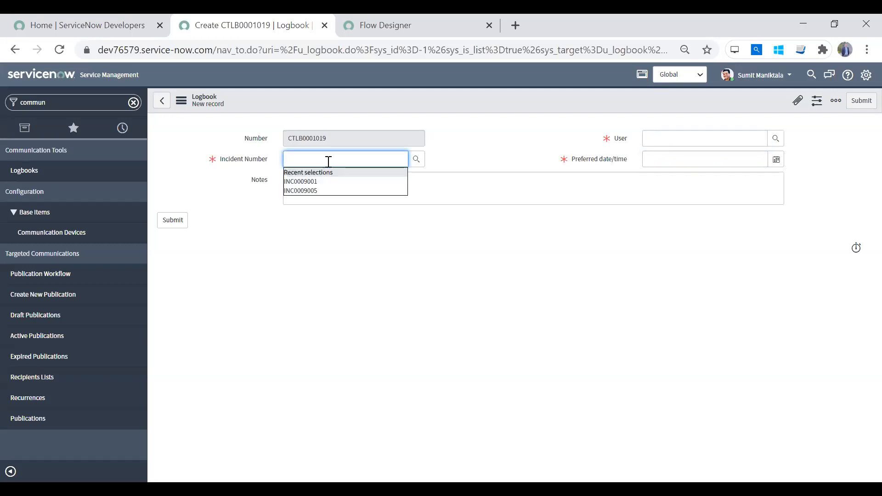
left_click(450, 194)
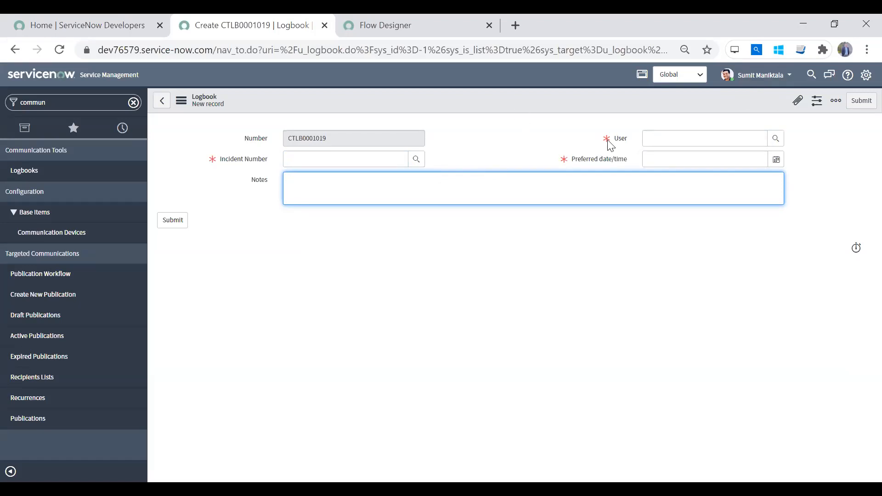
left_click(662, 162)
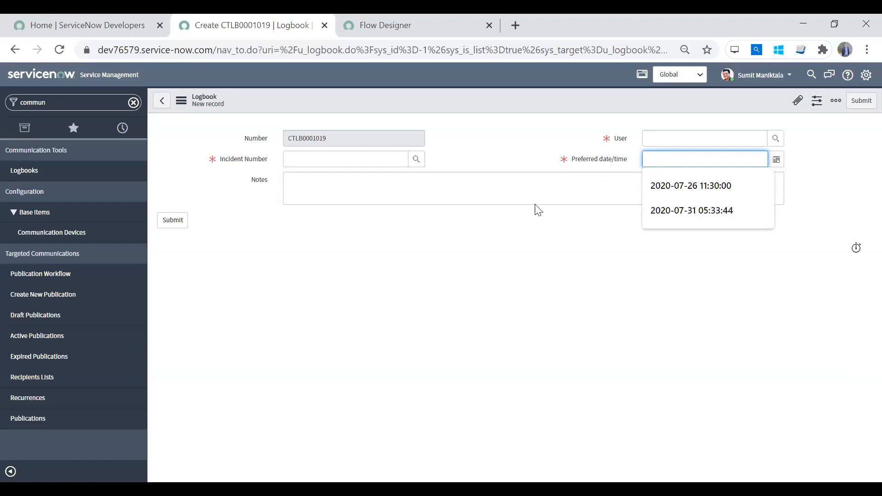
left_click(536, 184)
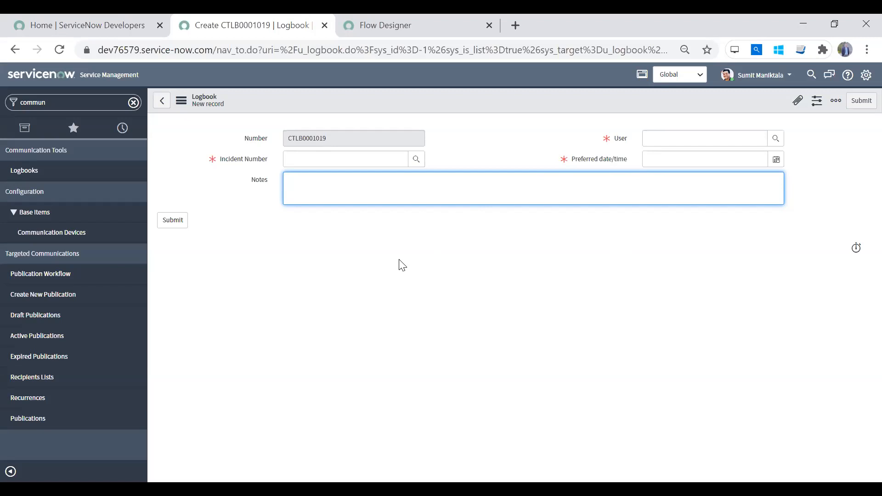
left_click(347, 158)
left_click(679, 143)
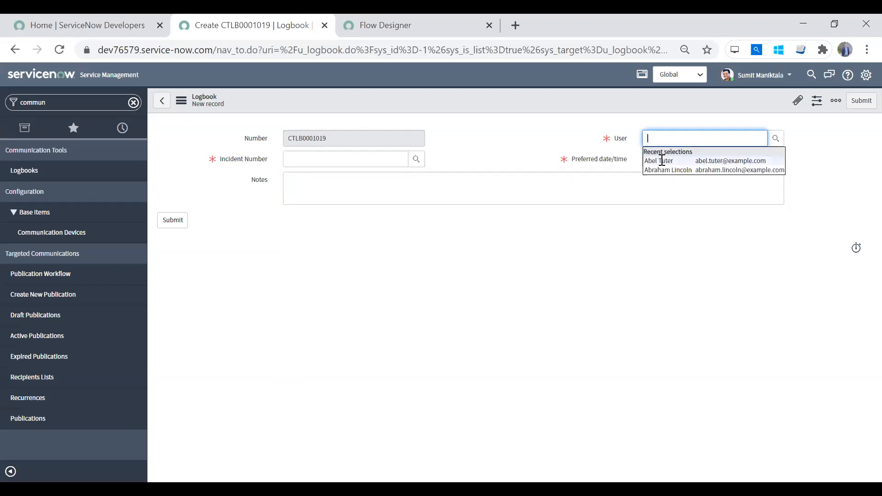
left_click(490, 187)
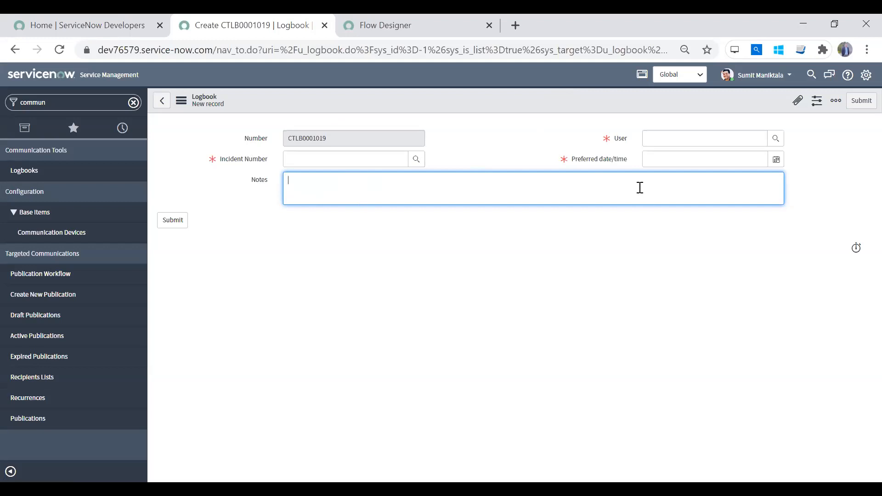
Open the Form Layout configuration for the Logbook form.
right_click(478, 103)
left_click(433, 98)
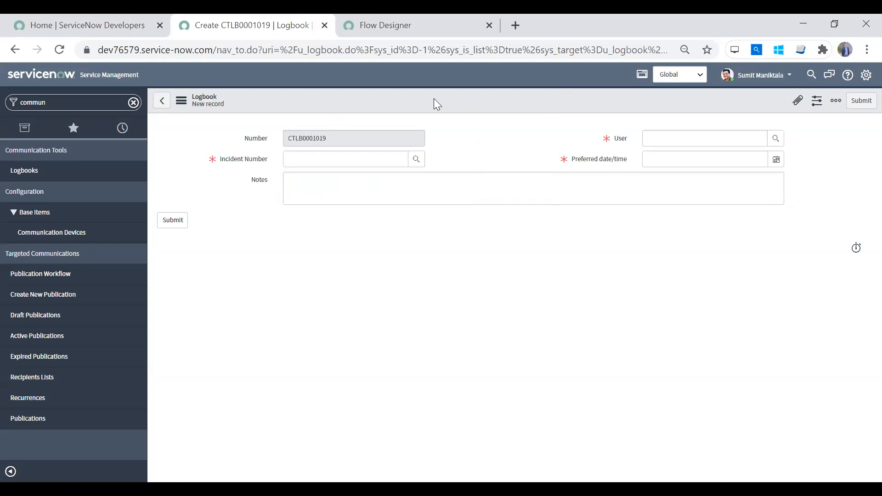
right_click(467, 98)
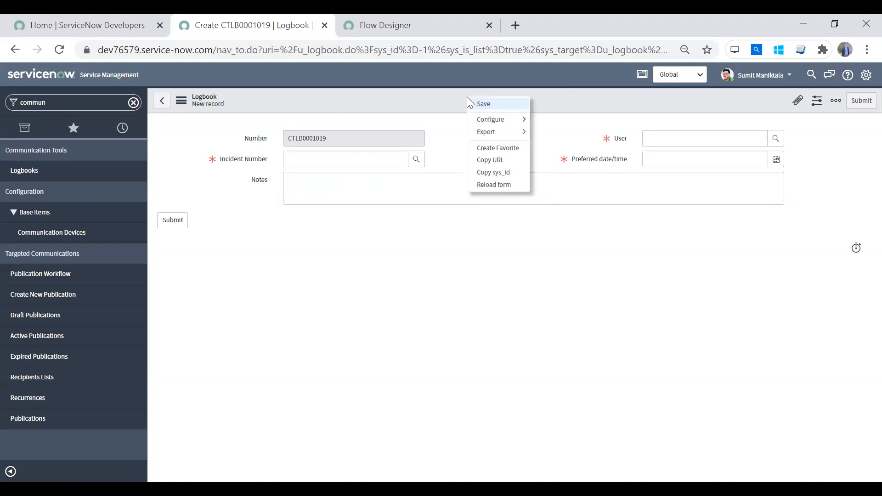
mouse_move(495, 122)
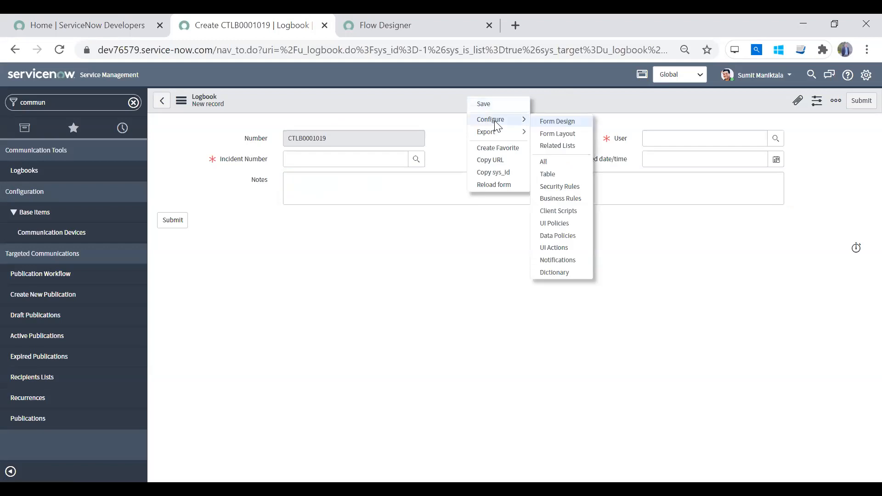
left_click(558, 134)
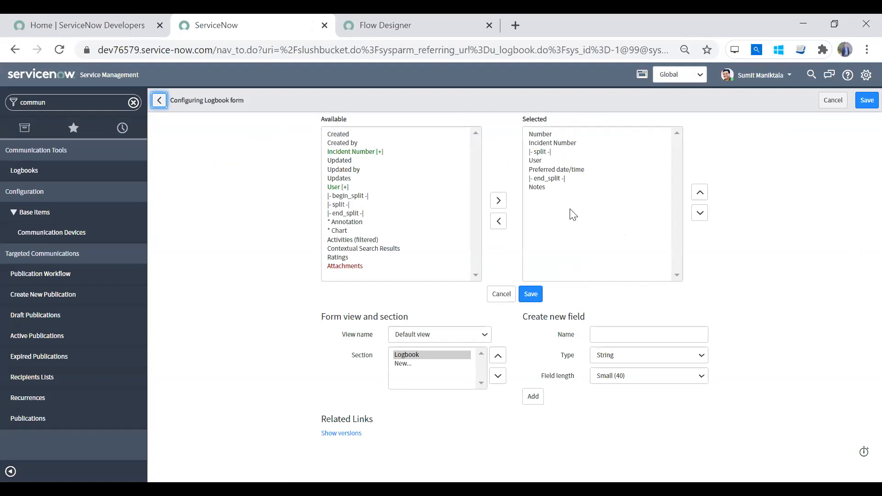
Define a new form field named "Agent to be notified" with the type Reference.
left_click(625, 336)
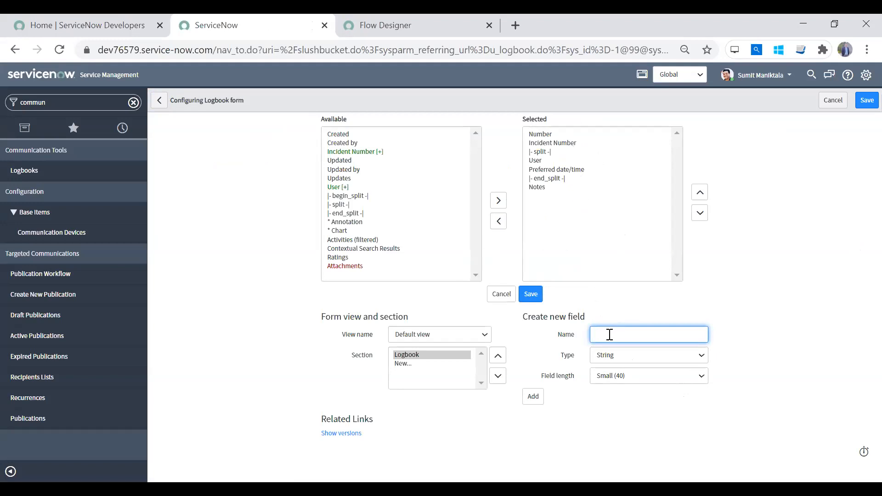
type("Agent to be notified")
left_click(634, 362)
key("r")
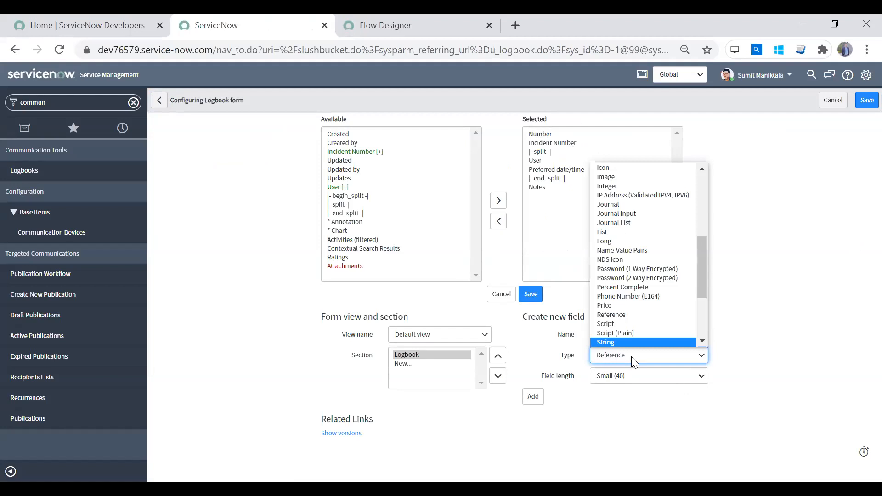
left_click(641, 315)
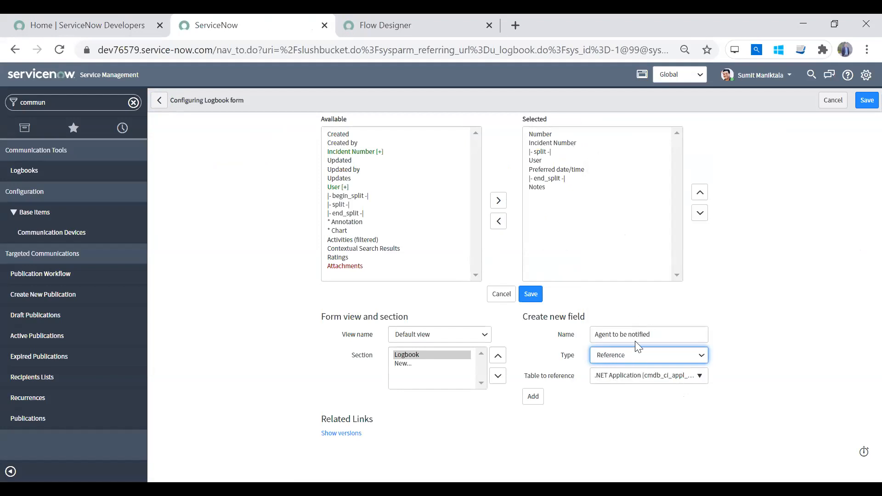
Set the new field's reference table to User [sys_user] and add the field to the Logbook form.
left_click(614, 377)
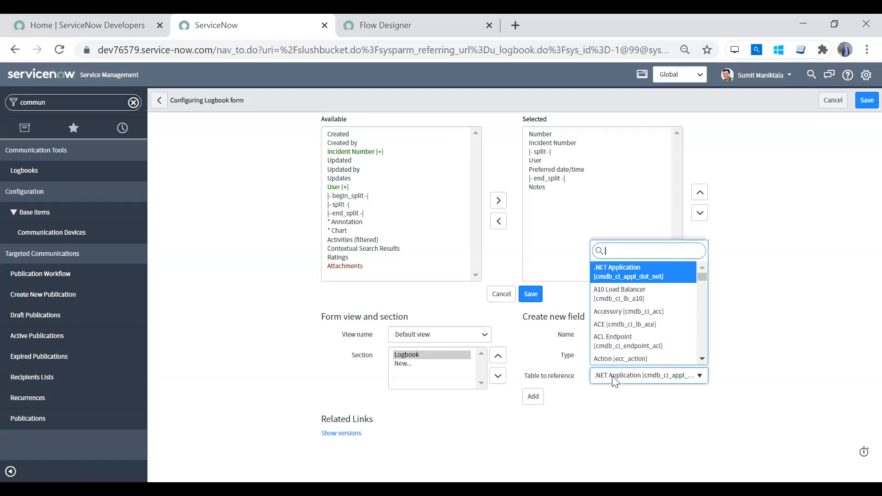
type("user")
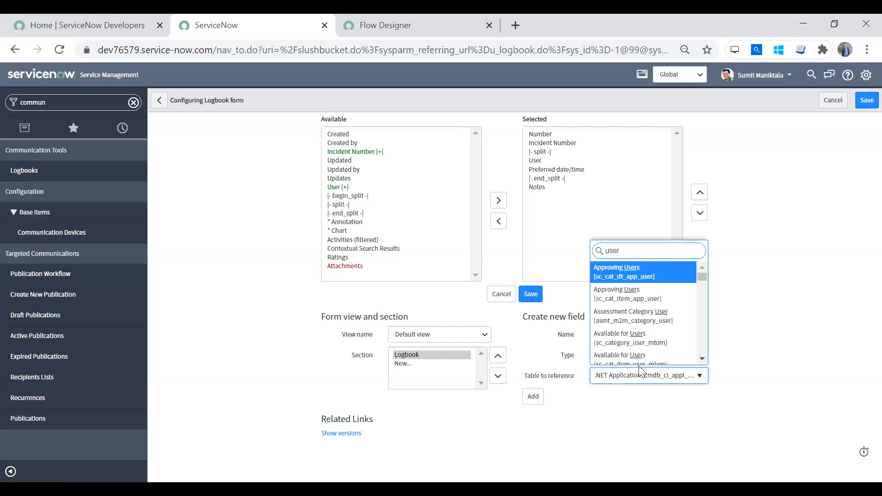
scroll(643, 353, "down", 1)
type("sys_")
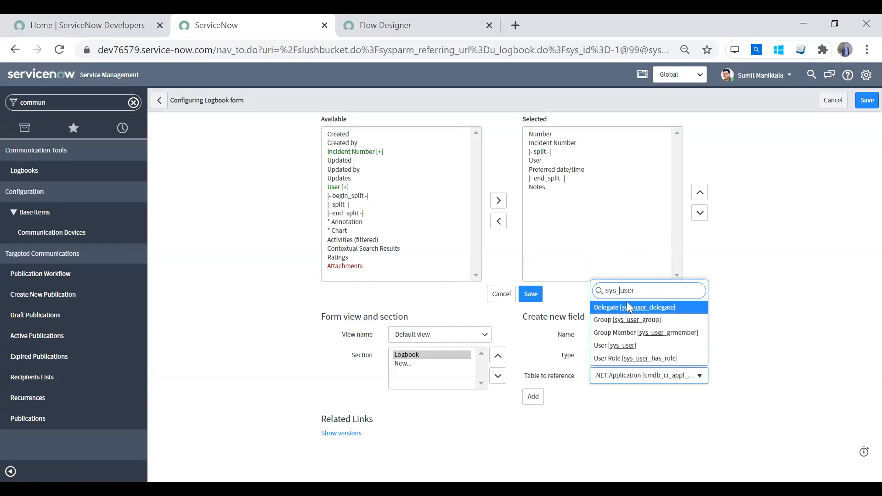
left_click_drag(644, 291, 599, 291)
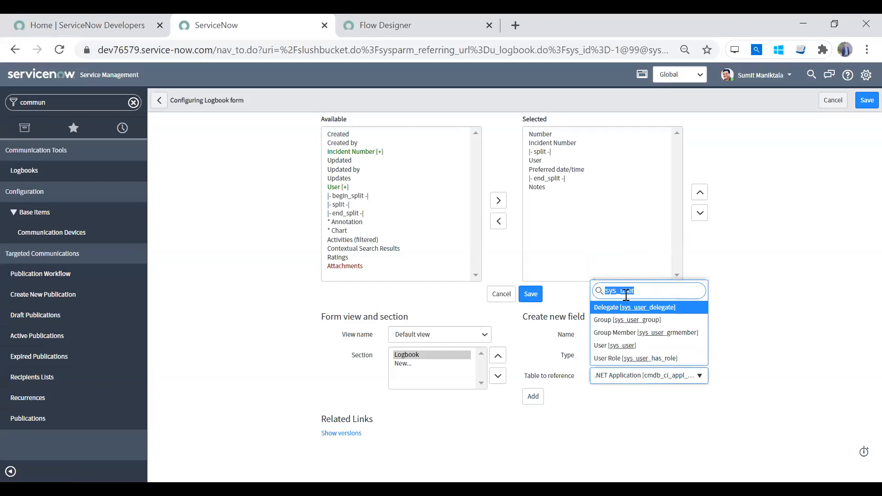
left_click(629, 349)
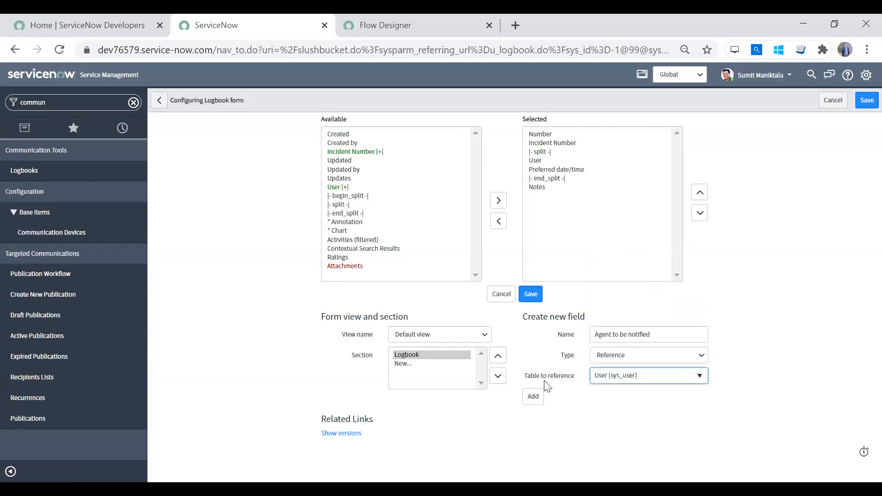
left_click(534, 399)
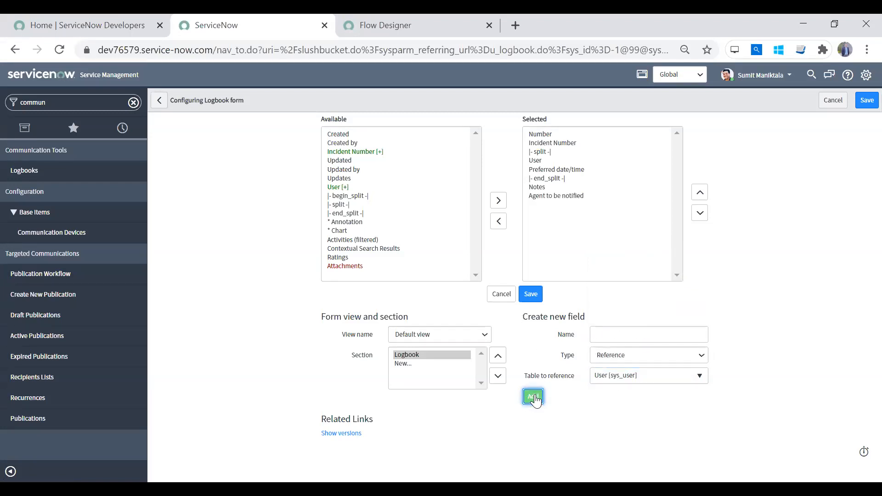
Add a Choice field named "When to send reminder" to the Logbook form and save the form layout.
left_click(602, 332)
type("When to s")
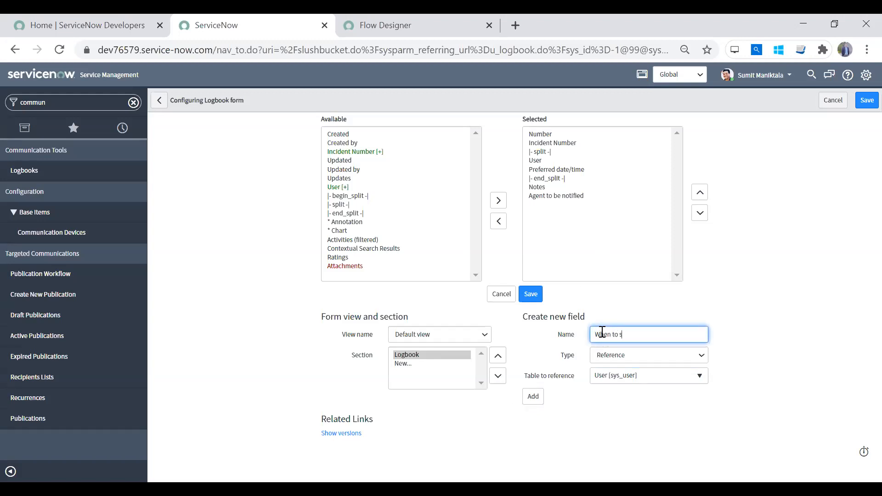
type("end reminder")
left_click(650, 355)
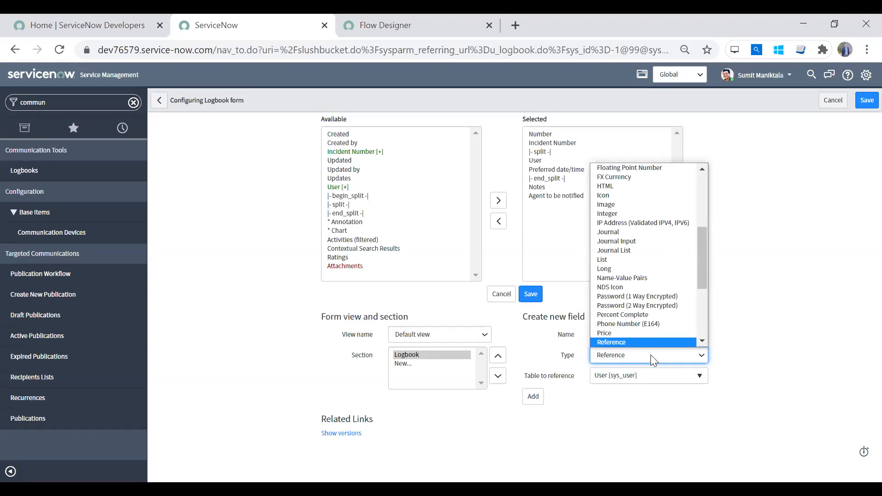
type("ch")
scroll(655, 193, "down", 1)
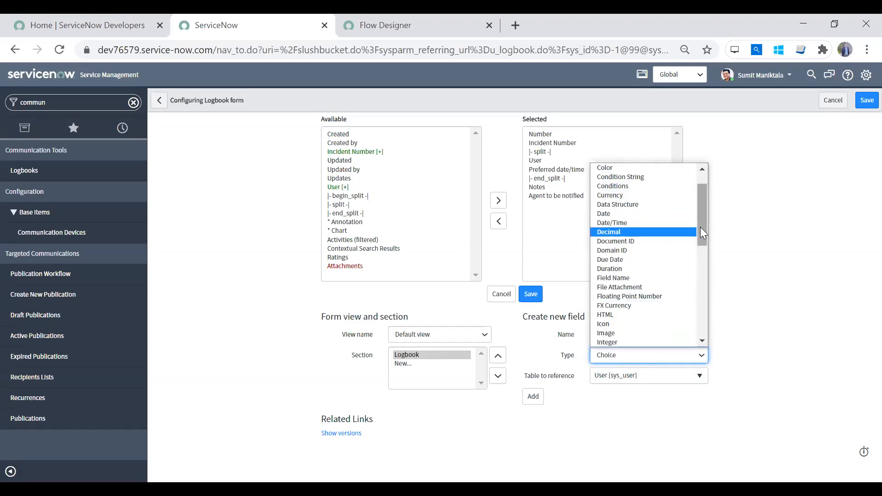
scroll(700, 227, "up", 1)
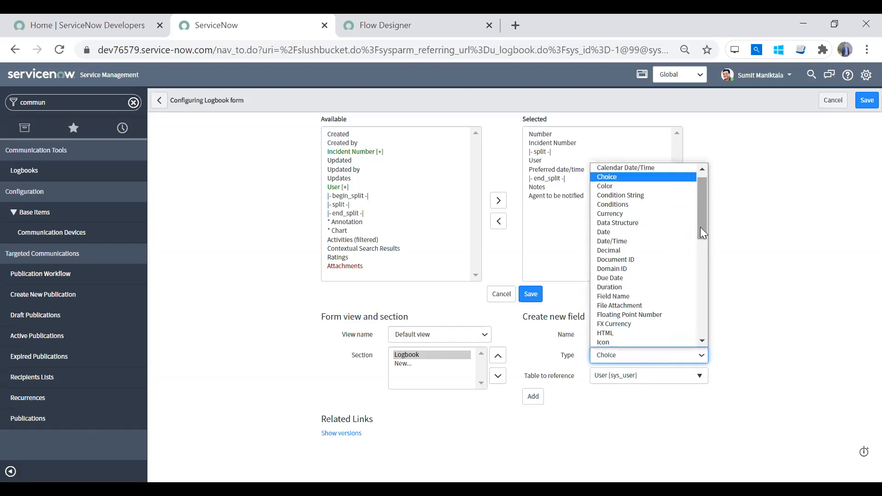
left_click(673, 174)
left_click(534, 377)
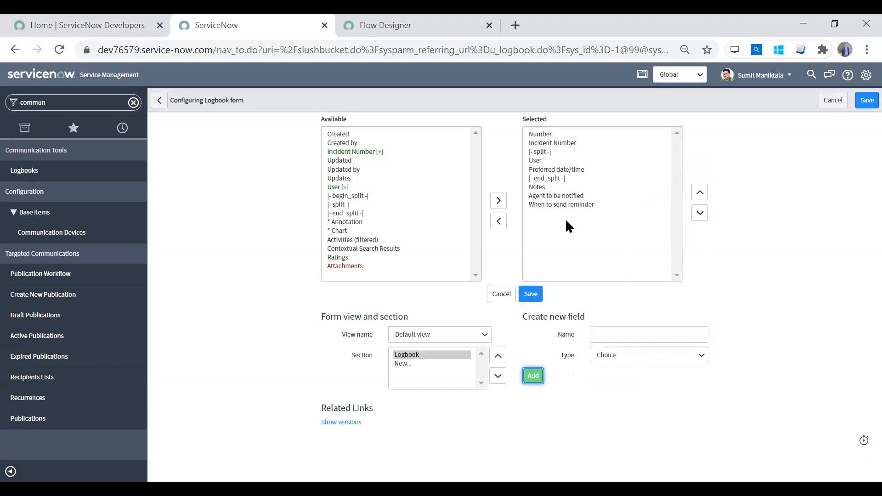
left_click(531, 296)
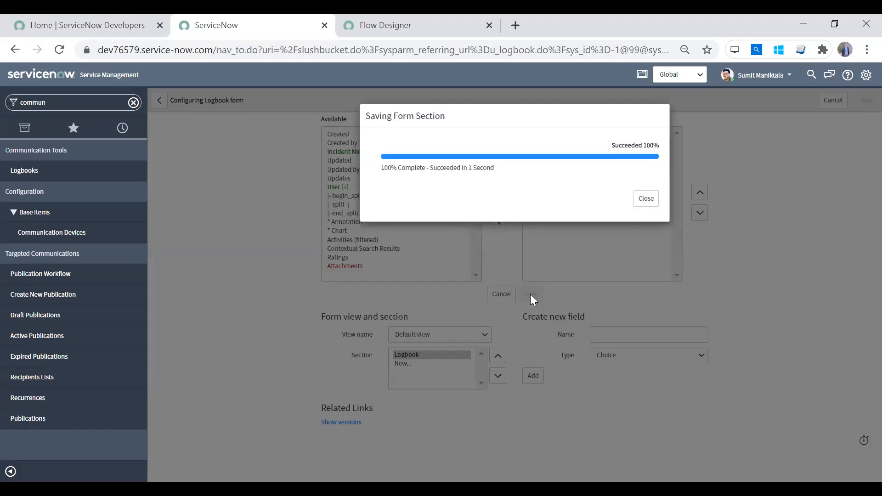
left_click(642, 204)
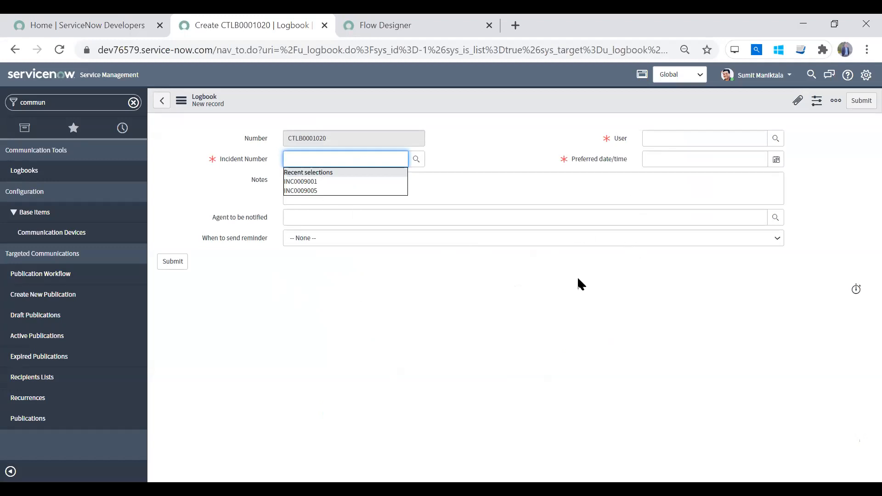
Open the Logbook form in Form Design.
right_click(508, 97)
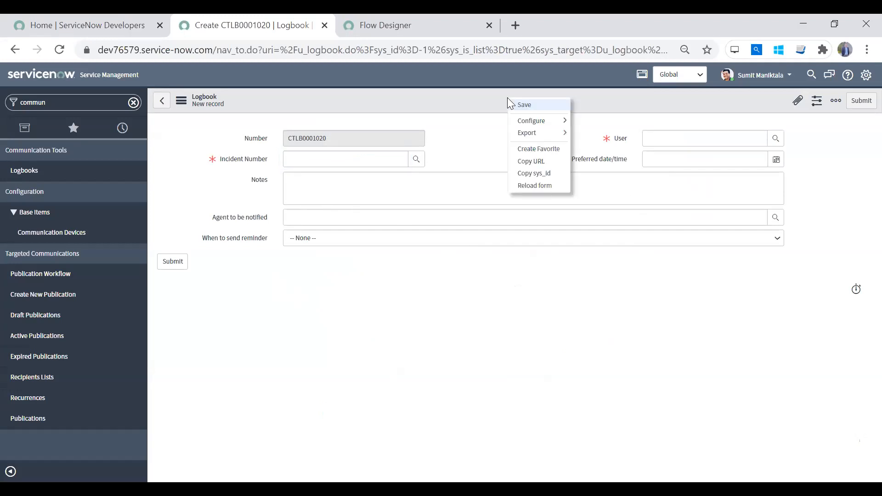
mouse_move(531, 121)
left_click(594, 125)
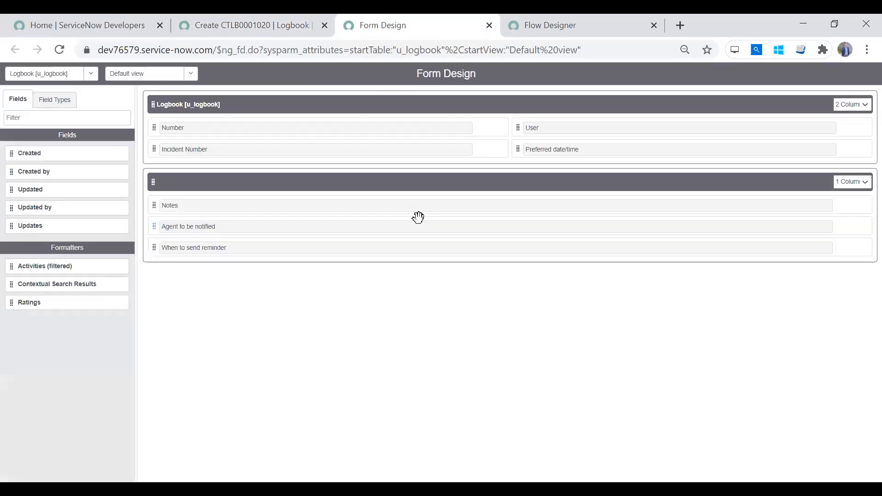
Add a new form section after the section holding the Notes field and title it "Notification".
left_click(665, 175)
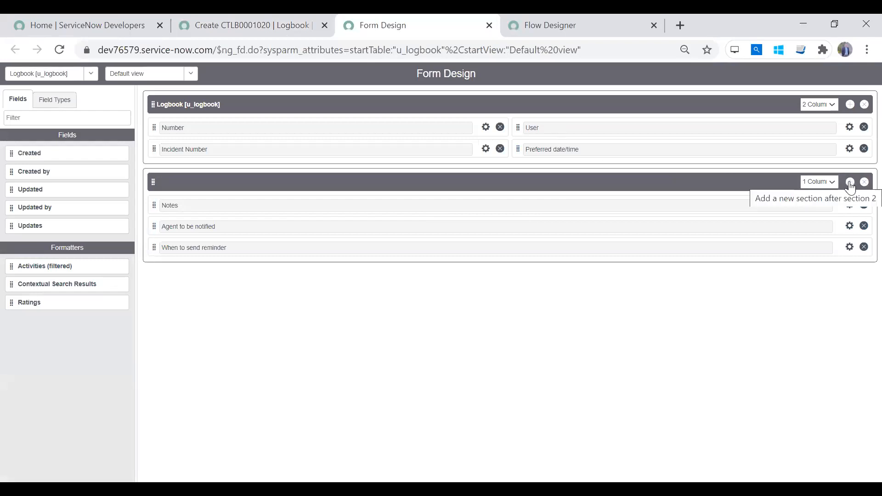
left_click(850, 182)
left_click(171, 280)
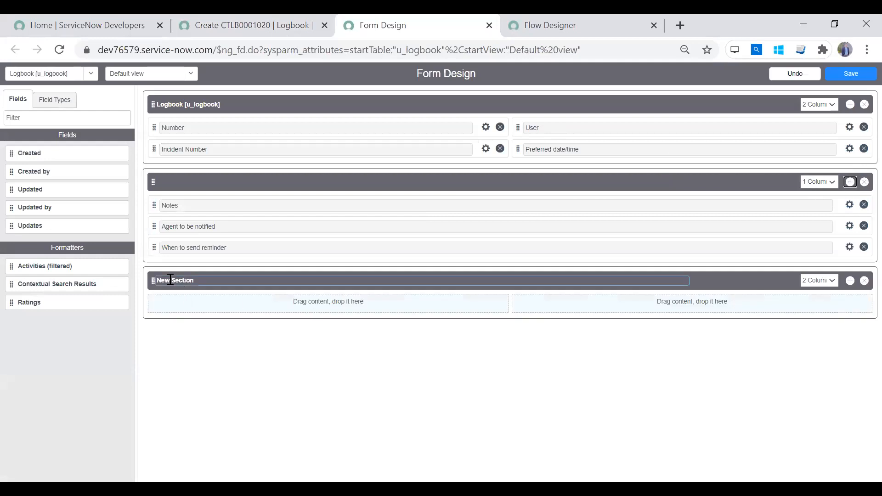
type("Notification")
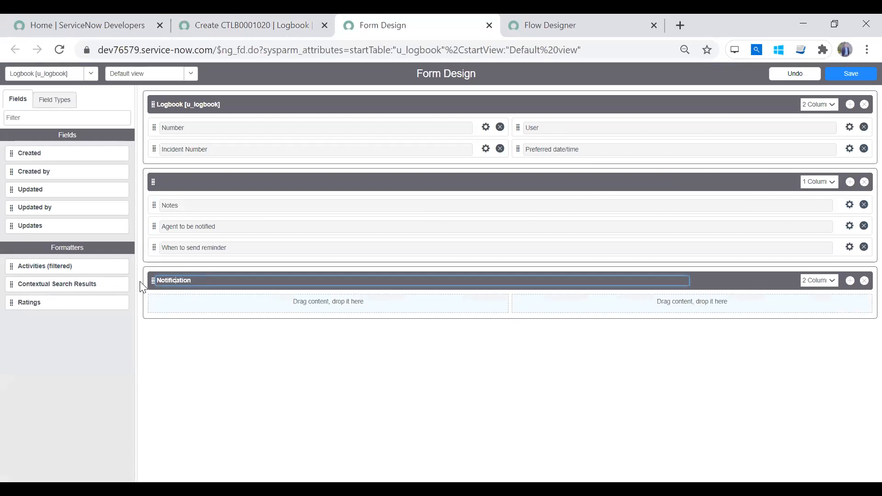
left_click(252, 362)
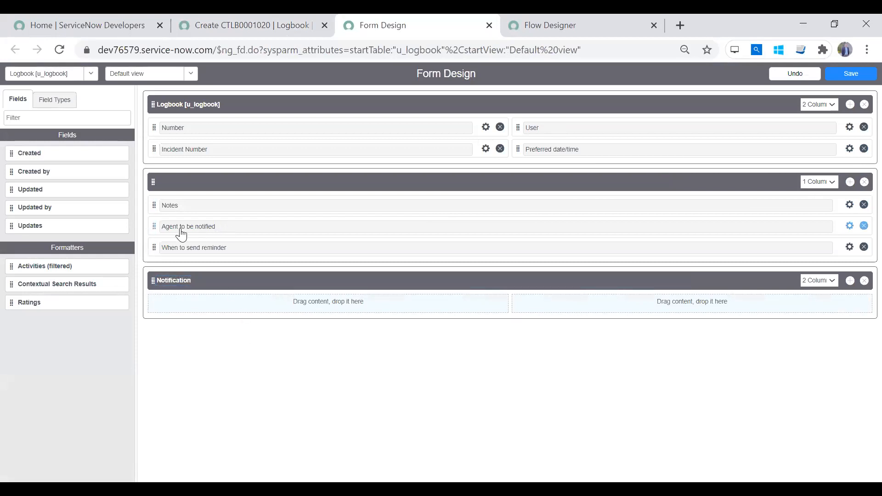
Place "Agent to be notified" and "When to send reminder" side by side in the Notification section, move that section above Notes, and save.
left_click_drag(153, 221, 154, 286)
left_click_drag(157, 227, 532, 270)
left_click(444, 237)
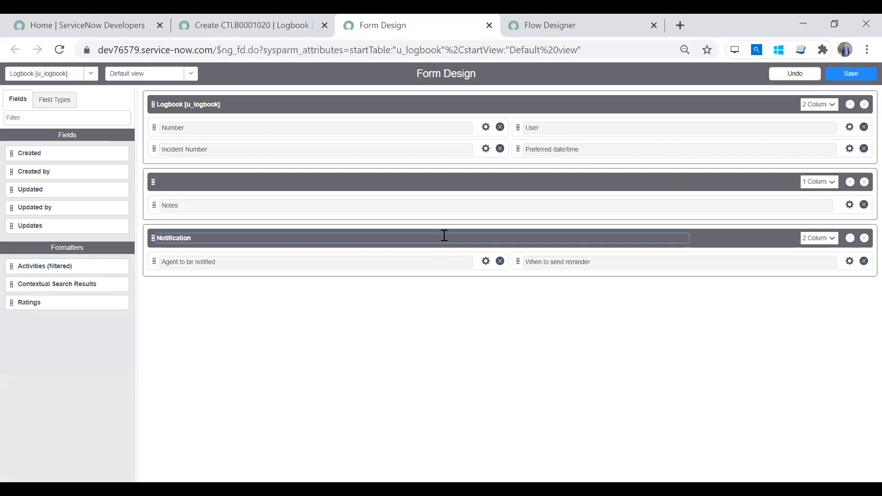
left_click_drag(147, 232, 143, 174)
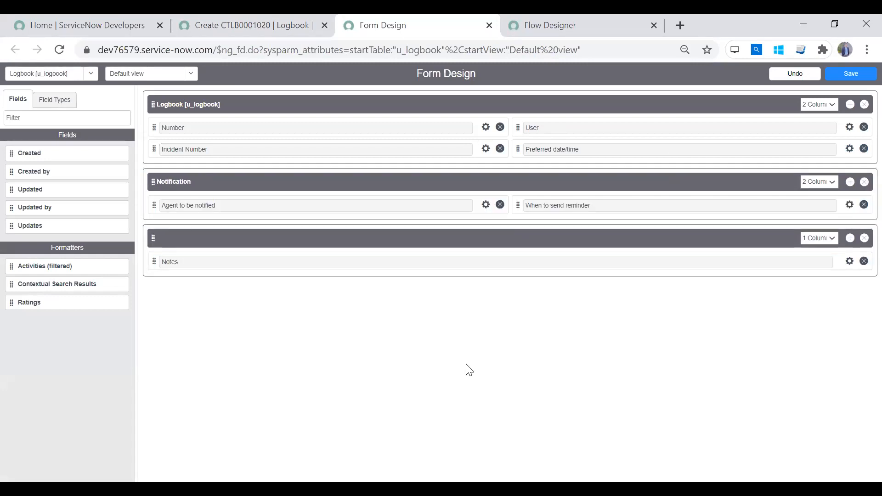
left_click(857, 77)
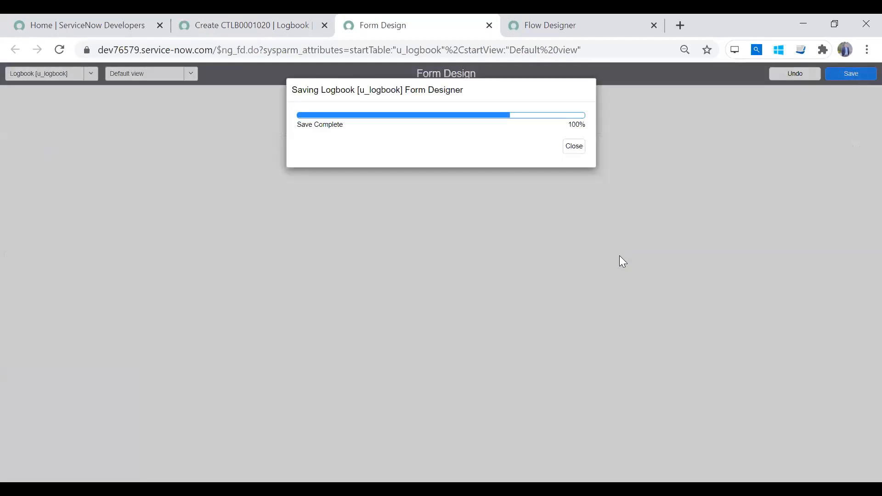
Reload the new Logbook record form to check the layout of the Notification section.
key("ctrl+shift+Tab")
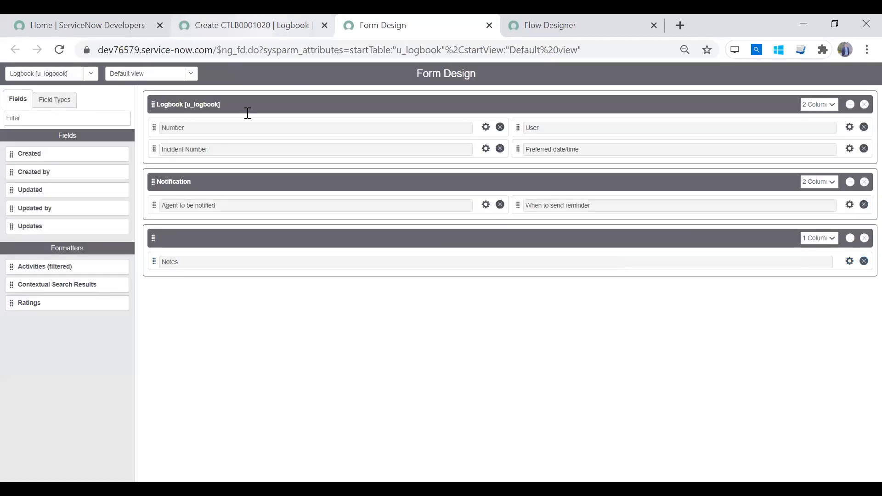
right_click(397, 95)
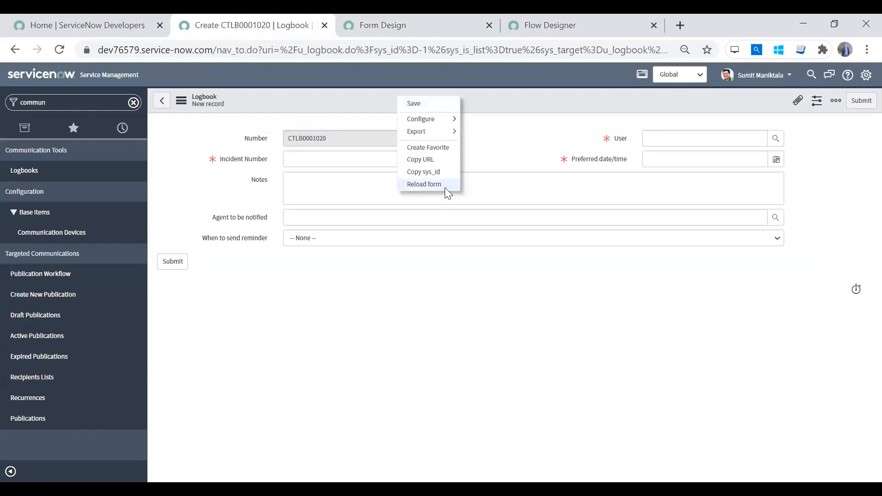
left_click(445, 187)
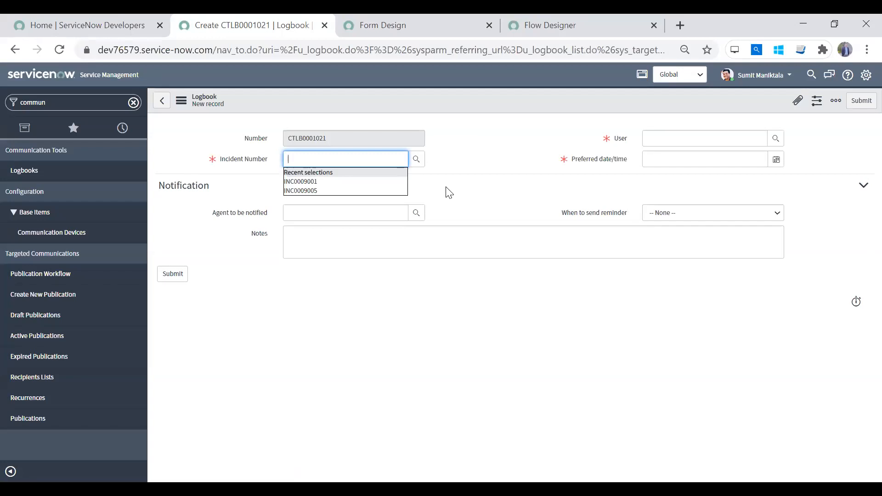
left_click(449, 192)
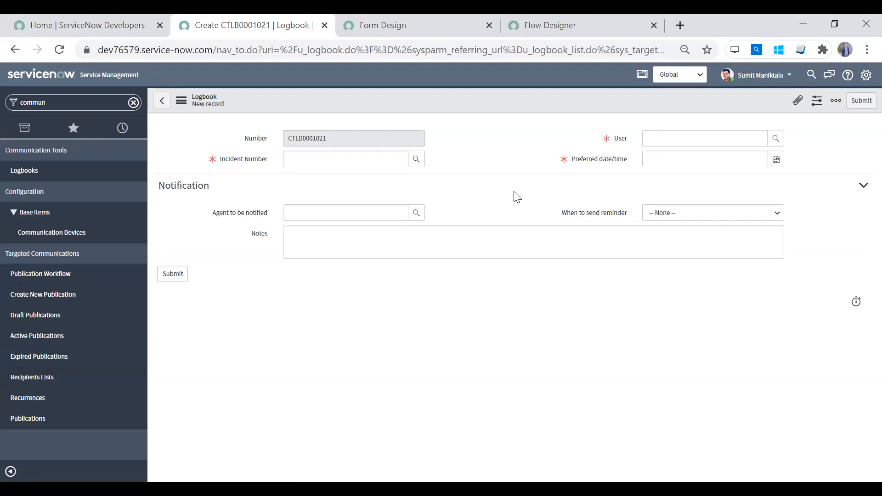
Title the unnamed section containing the Notes field "Additional notes (if any)" in Form Design and save the design.
left_click(344, 29)
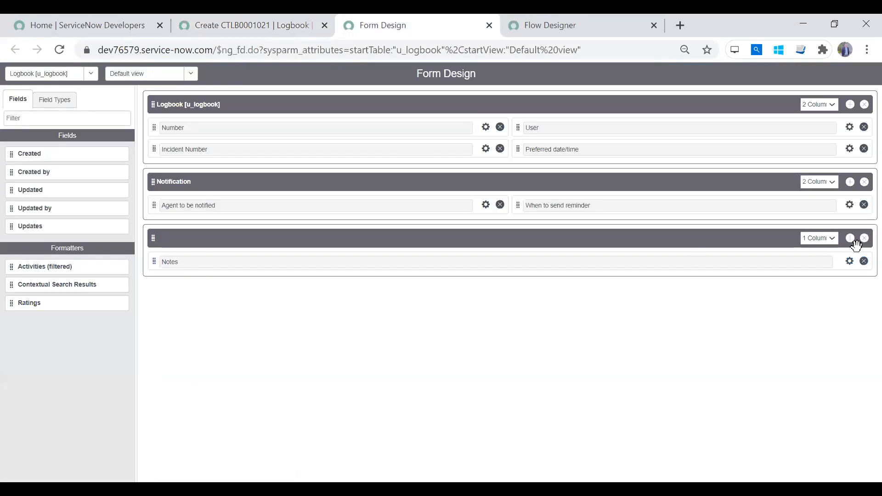
left_click(183, 237)
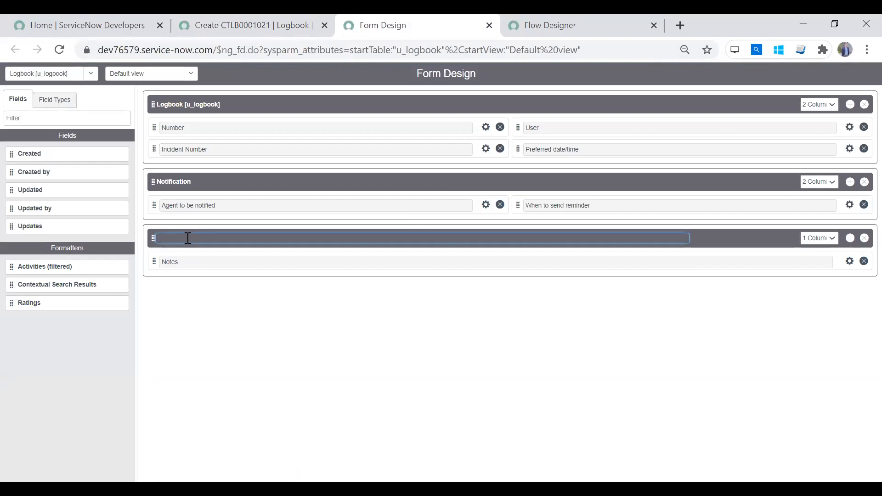
type("Additional notes (if any")
key("BackSpace")
key("BackSpace")
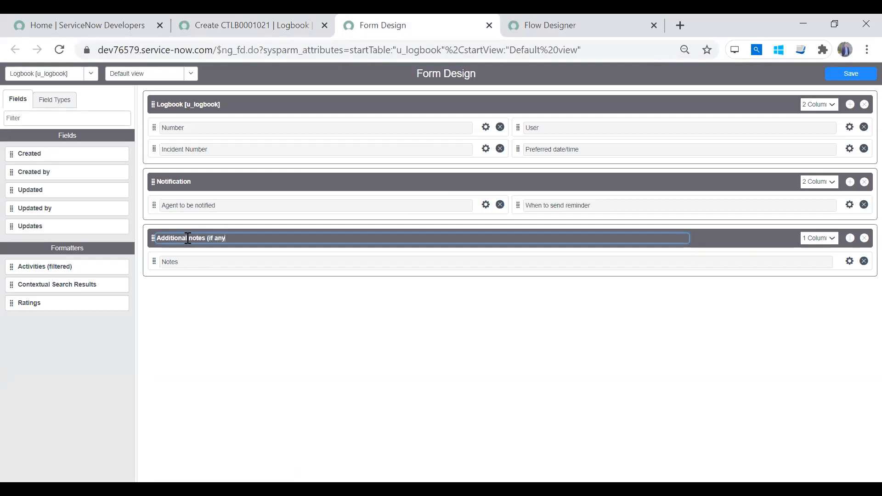
type("y)")
left_click(860, 78)
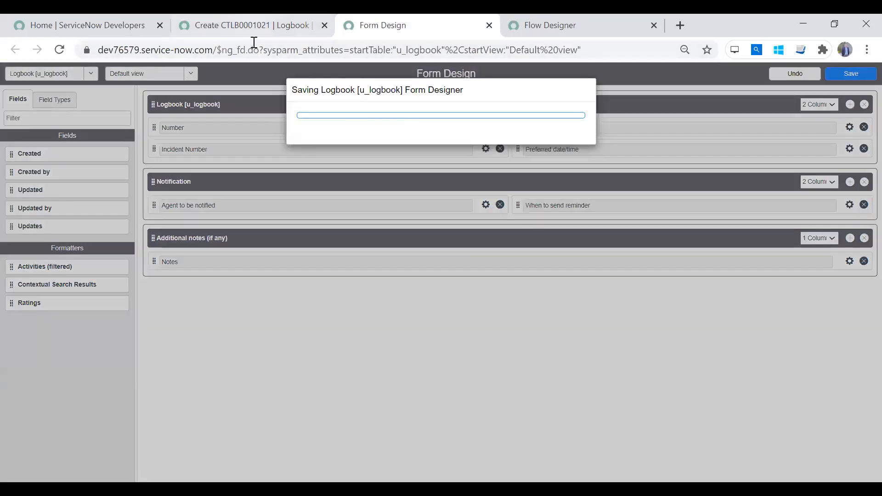
Reload the Logbook form and examine the contents of its Notification and "Additional notes (if any)" sections.
left_click(254, 25)
right_click(419, 96)
left_click(455, 186)
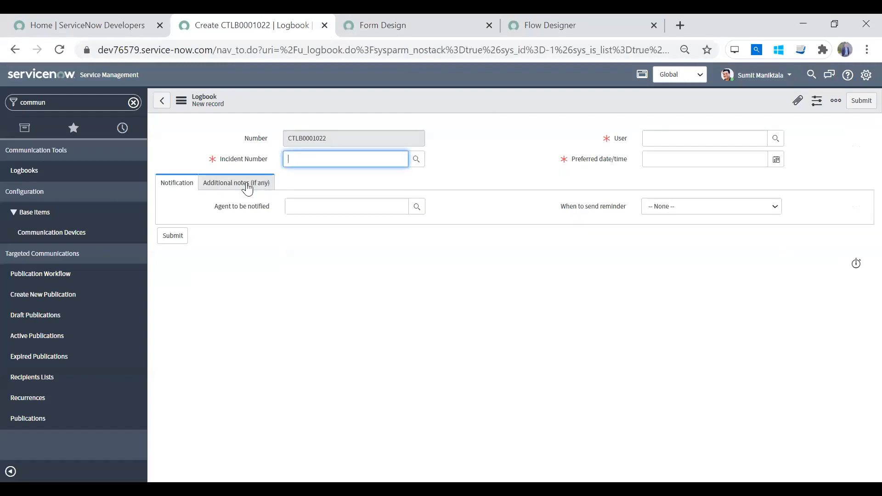
left_click(247, 186)
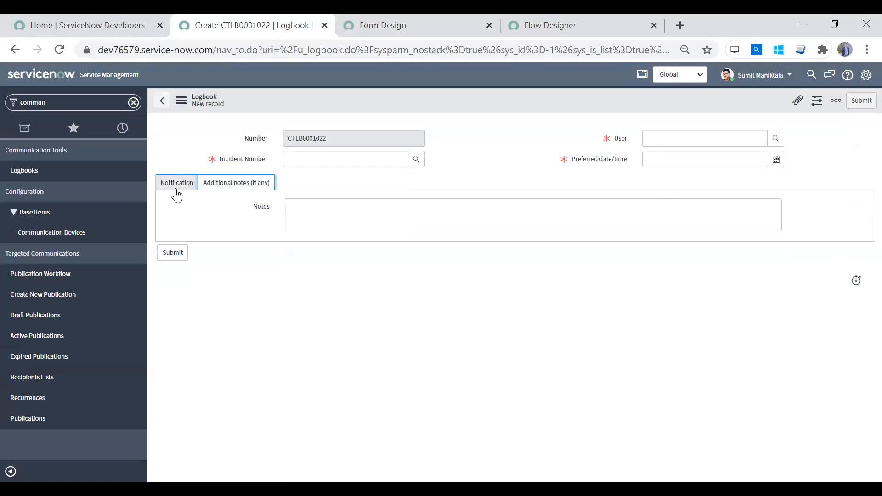
left_click(175, 188)
left_click(229, 186)
left_click(172, 184)
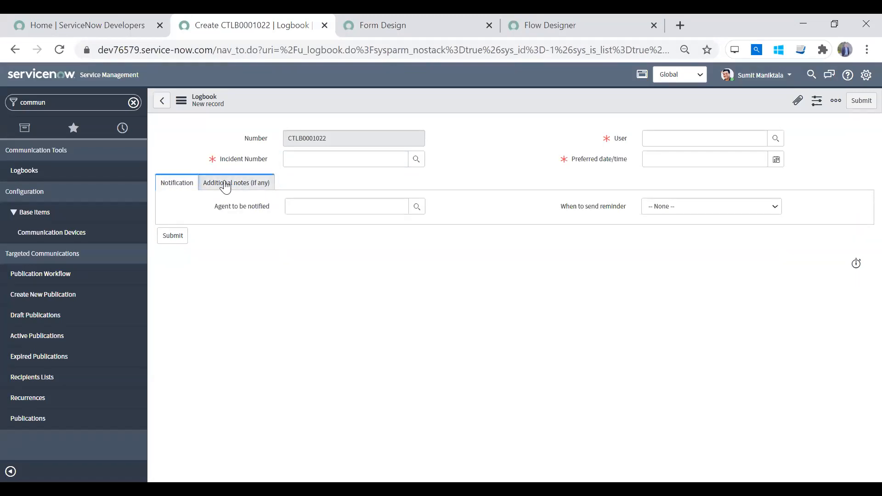
left_click(227, 187)
left_click(177, 189)
left_click(205, 184)
left_click(178, 188)
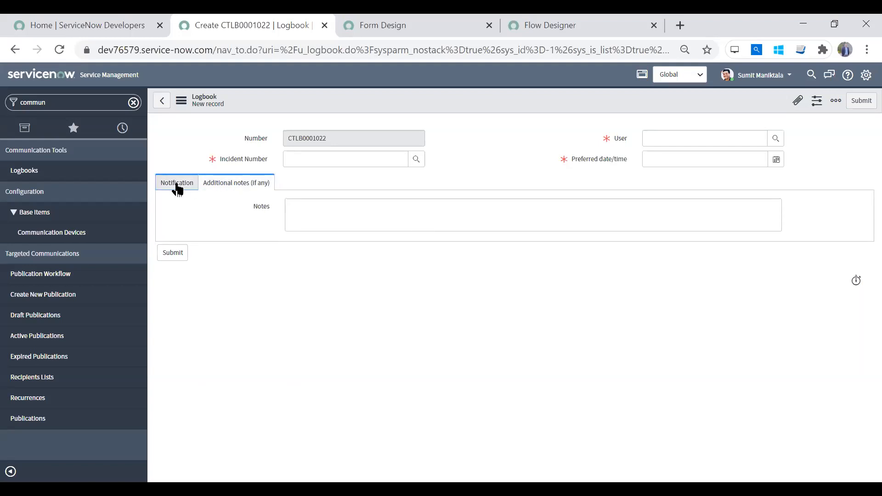
Inspect the Notes field's properties in Form Design and return to the Logbook form.
left_click(349, 29)
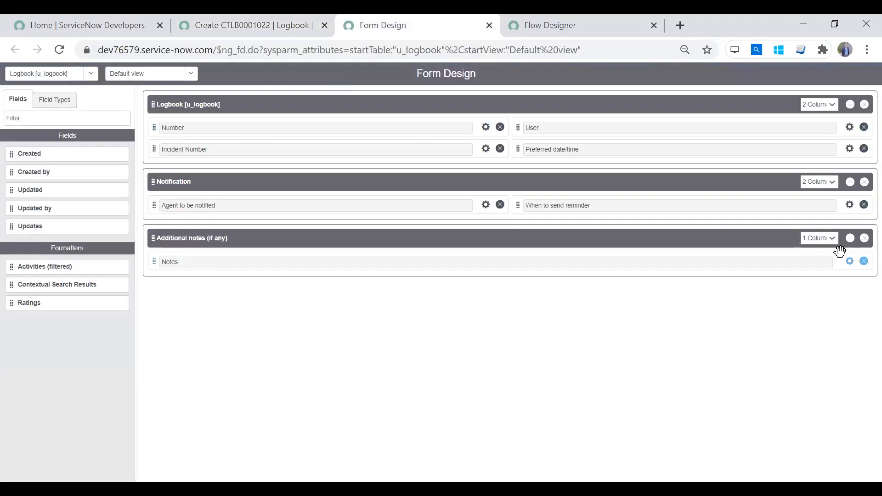
left_click(851, 261)
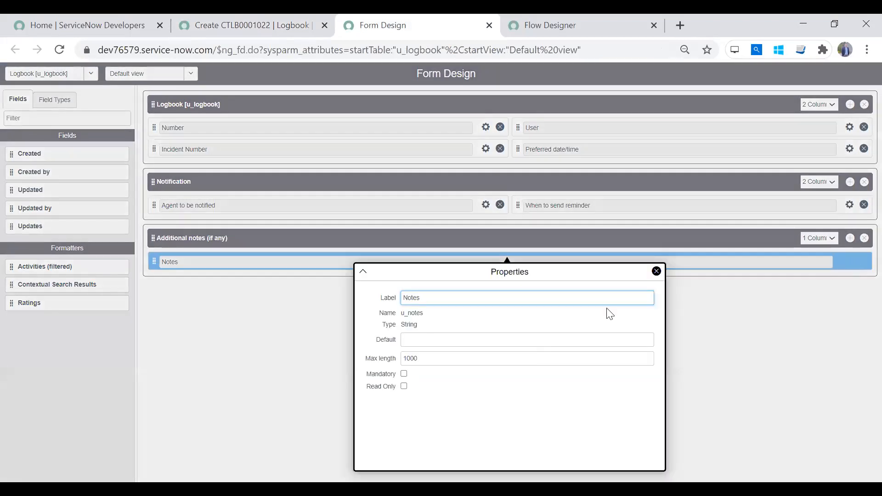
left_click(656, 272)
key("ctrl+shift+Tab")
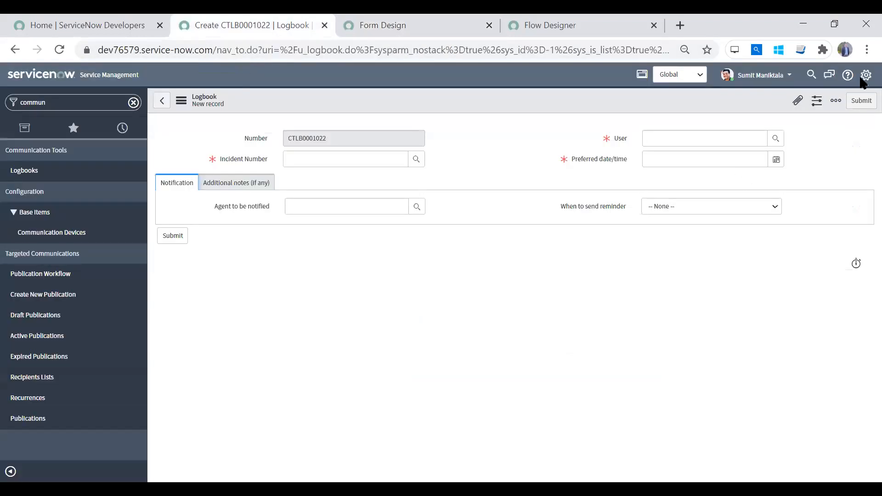
Try the compact user interface setting with a reload of the Logbook form, and turn the setting off again.
left_click(866, 77)
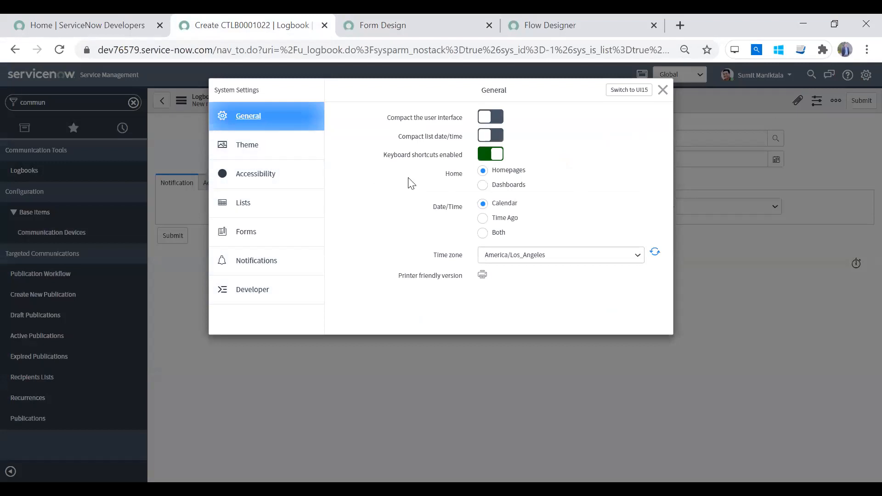
left_click(501, 118)
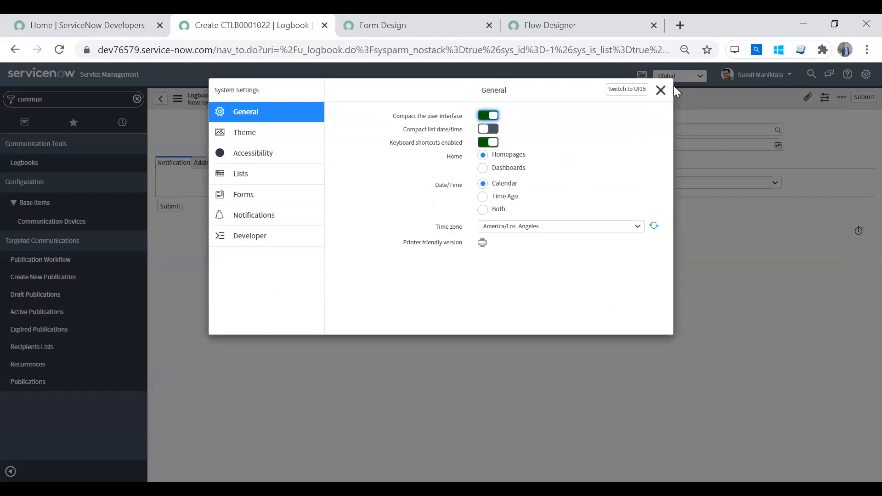
left_click(662, 92)
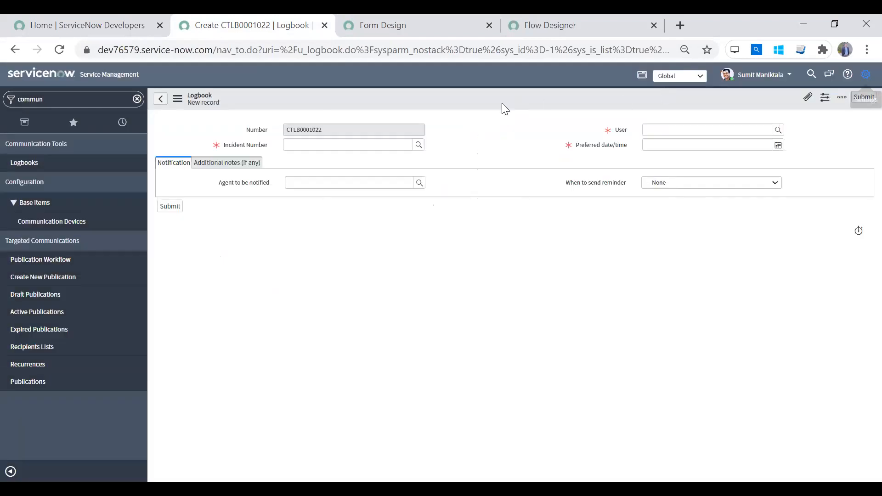
right_click(481, 104)
left_click(501, 188)
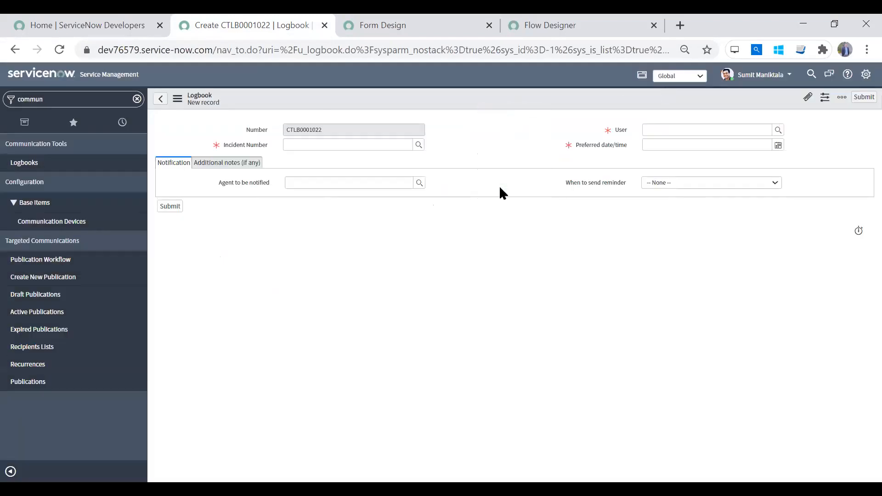
left_click(866, 75)
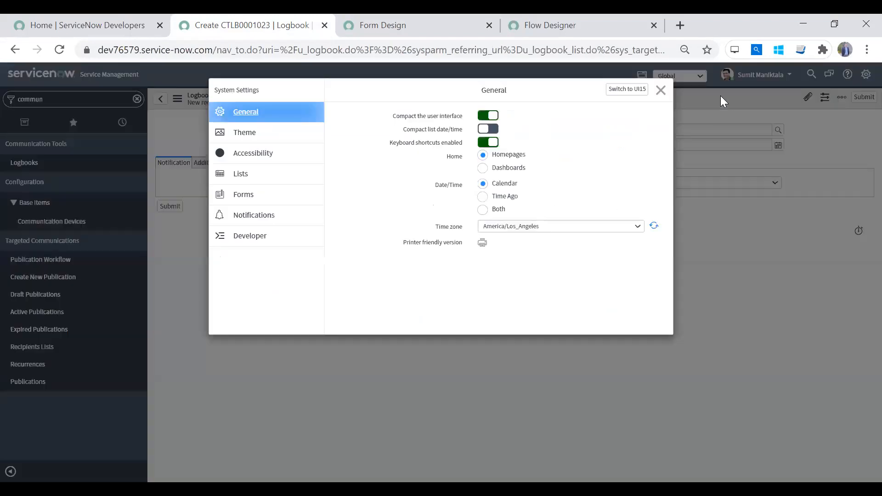
left_click(481, 118)
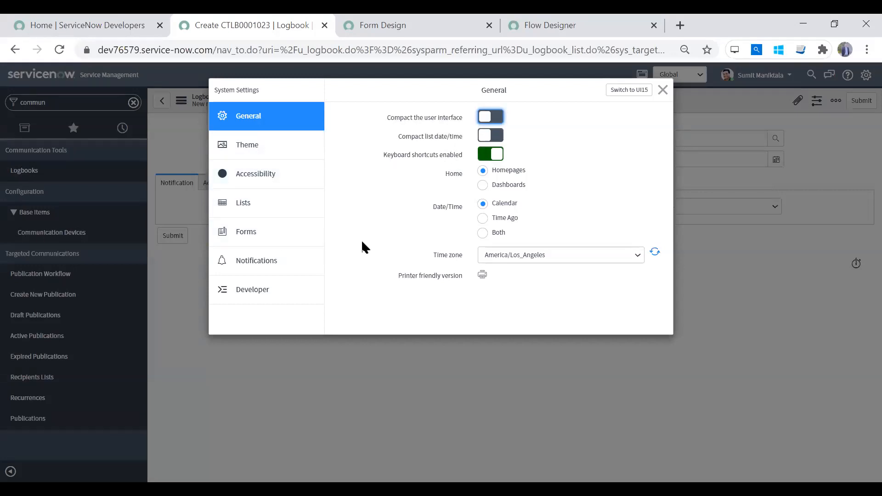
Turn off tabbed forms in the system settings and return to the Logbook form.
left_click(274, 185)
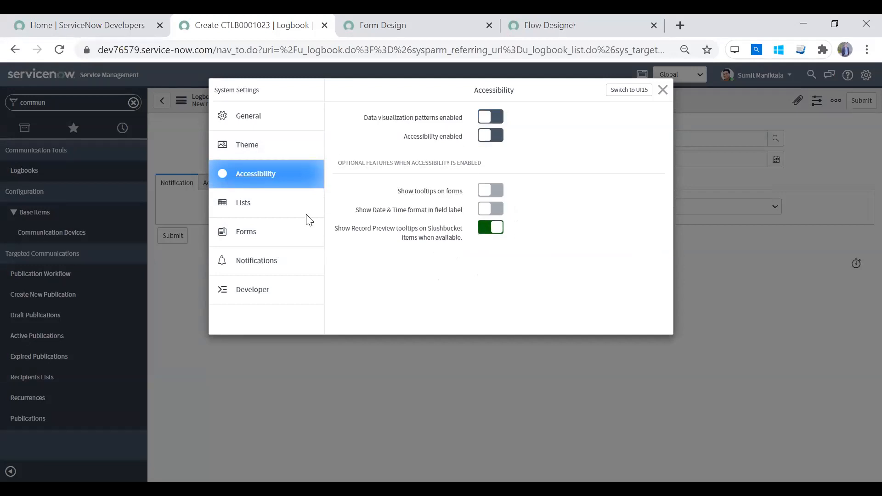
left_click(242, 206)
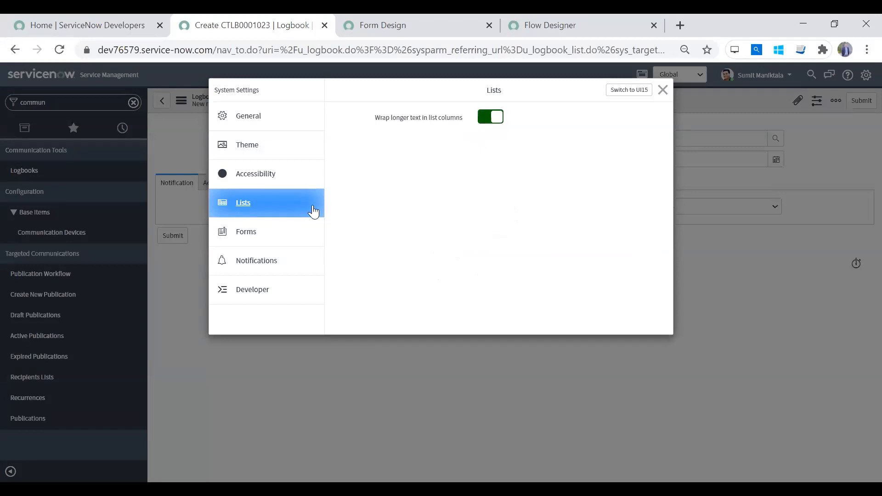
left_click(275, 238)
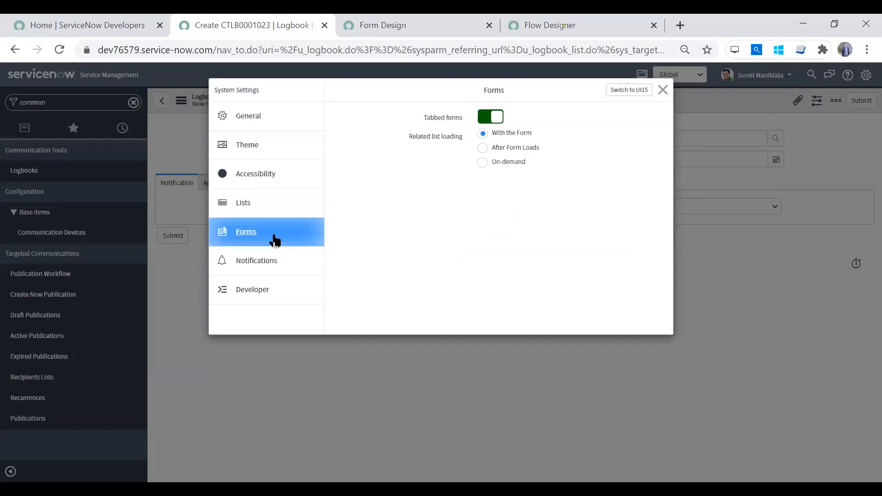
left_click(491, 117)
left_click(660, 92)
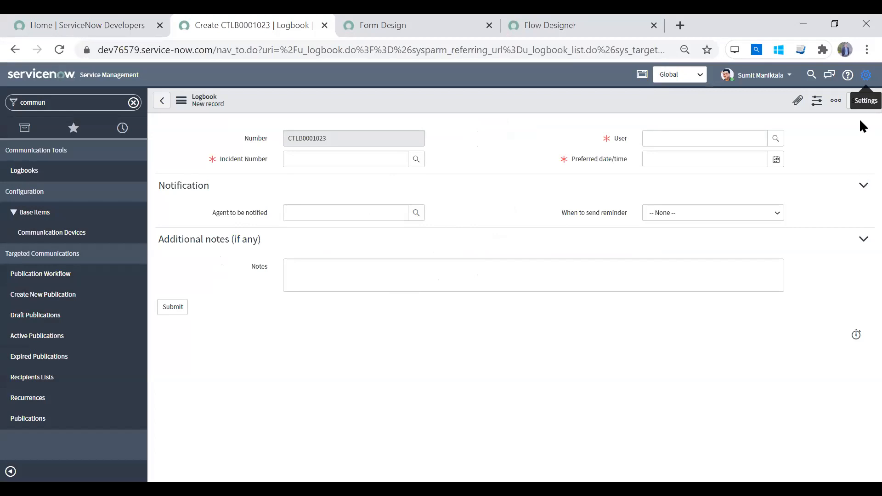
Turn tabbed forms back on in the system settings and return to the Logbook form.
left_click(867, 75)
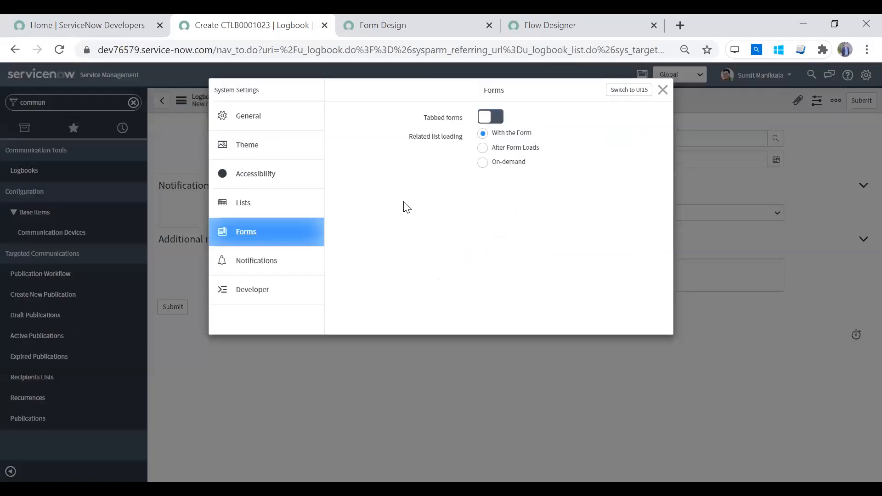
left_click(663, 90)
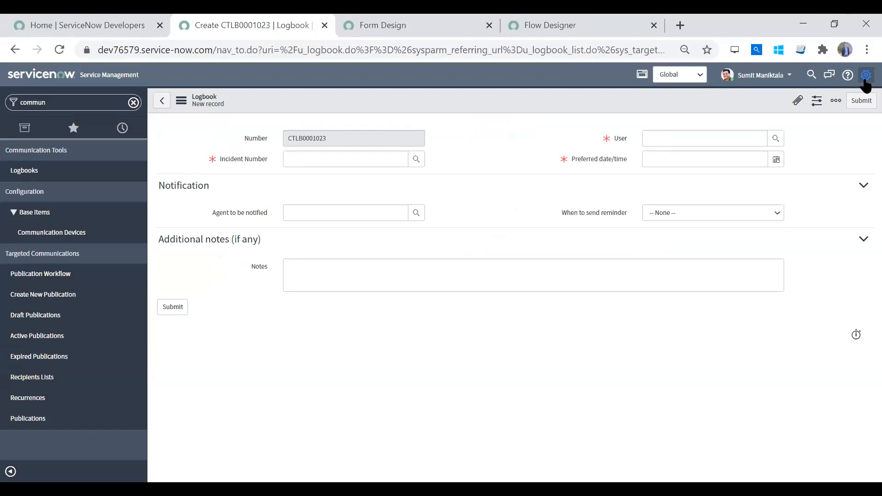
left_click(866, 77)
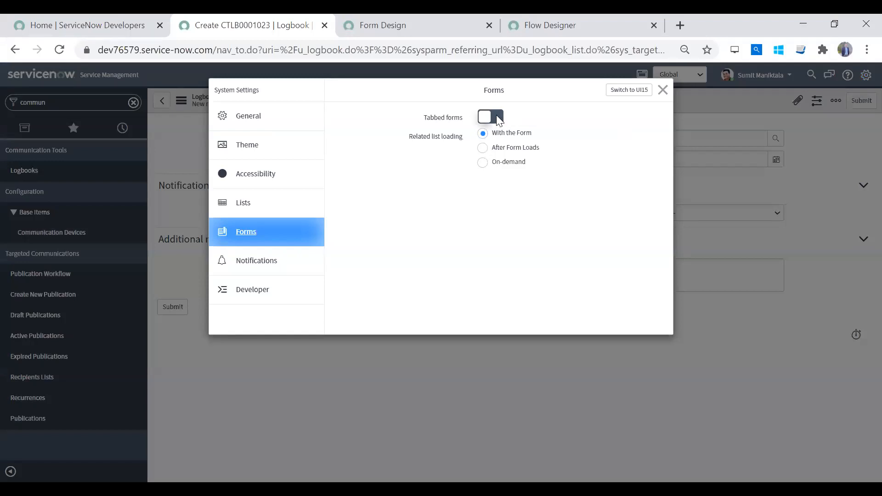
left_click(664, 89)
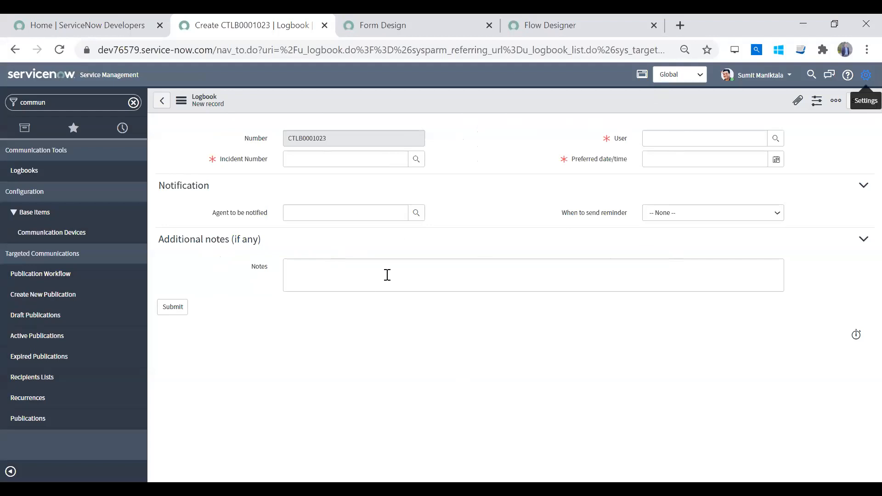
left_click(866, 75)
left_click(488, 119)
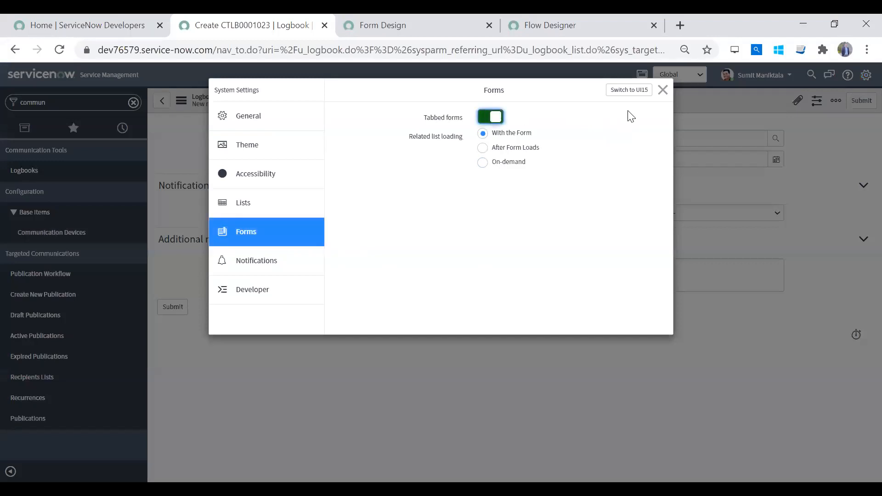
left_click(663, 90)
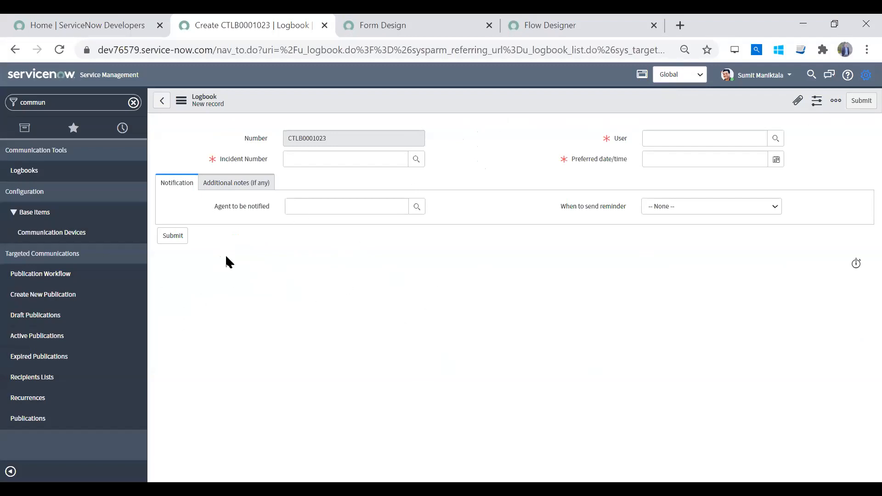
Examine the Logbook form's Notification and "Additional notes (if any)" sections in the tabbed layout.
left_click(217, 184)
left_click(176, 186)
left_click(226, 187)
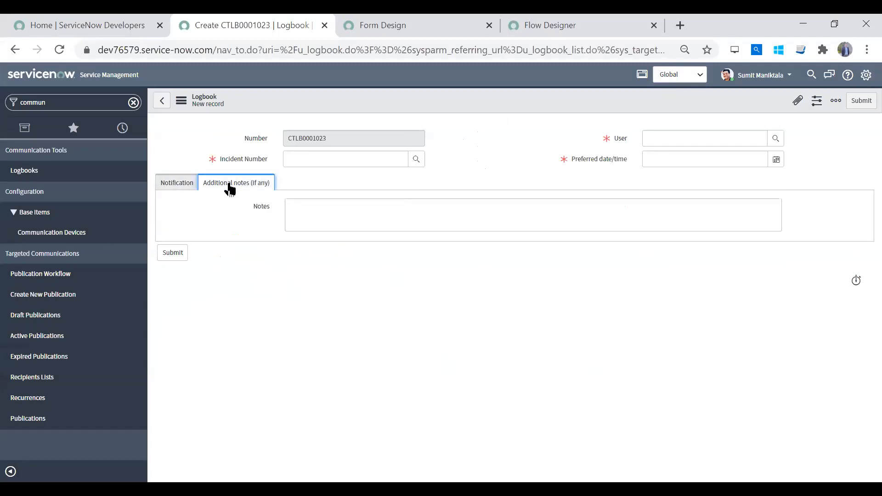
left_click(176, 189)
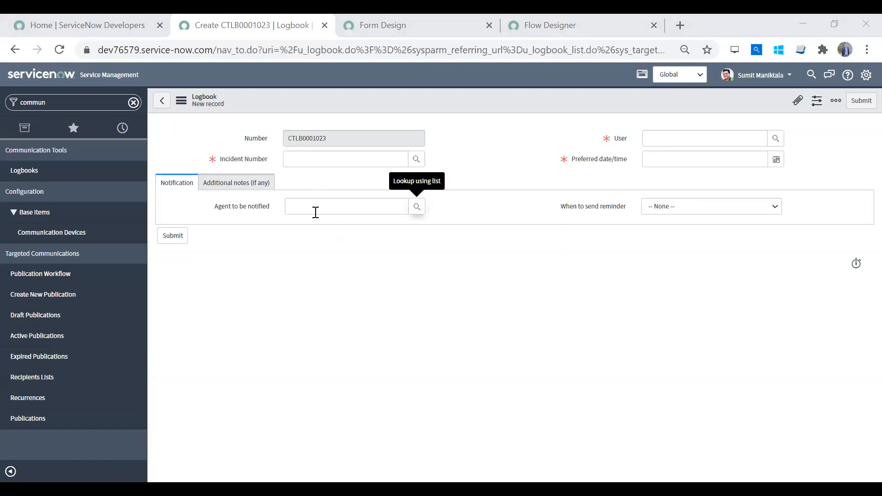
Open the dictionary entry of the "Agent to be notified" field at its reference qualifier condition.
right_click(252, 211)
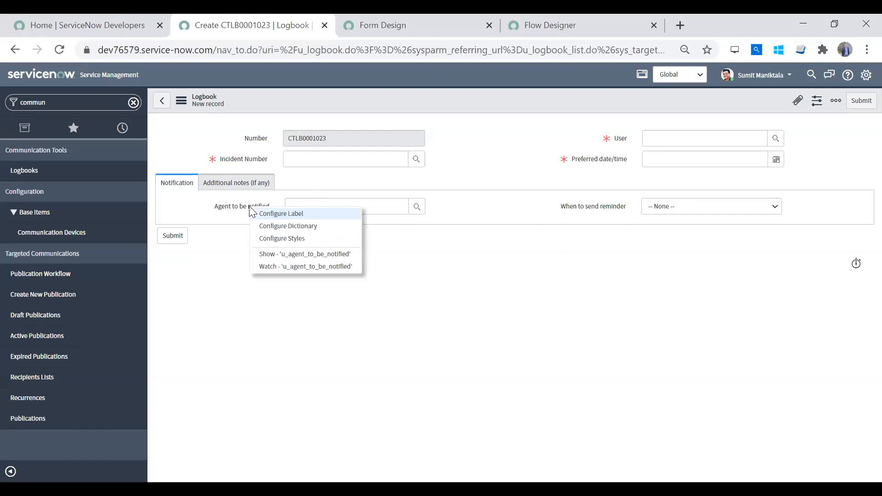
left_click(314, 234)
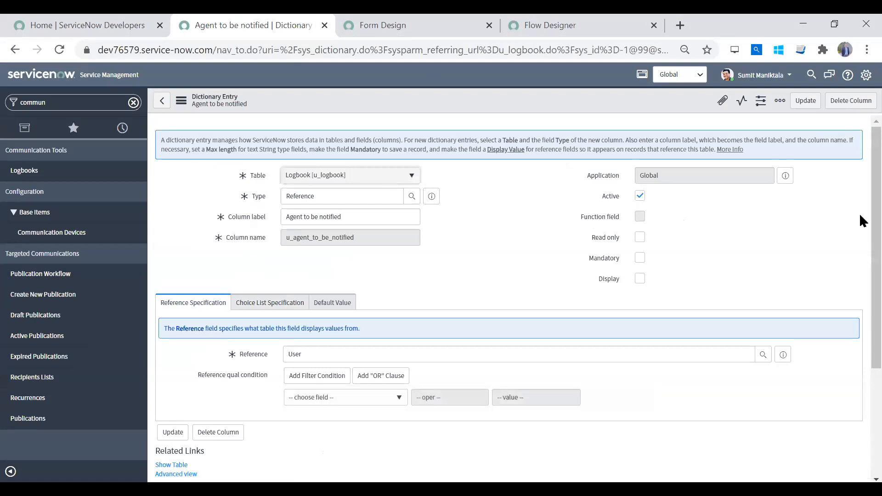
scroll(862, 308, "down", 3)
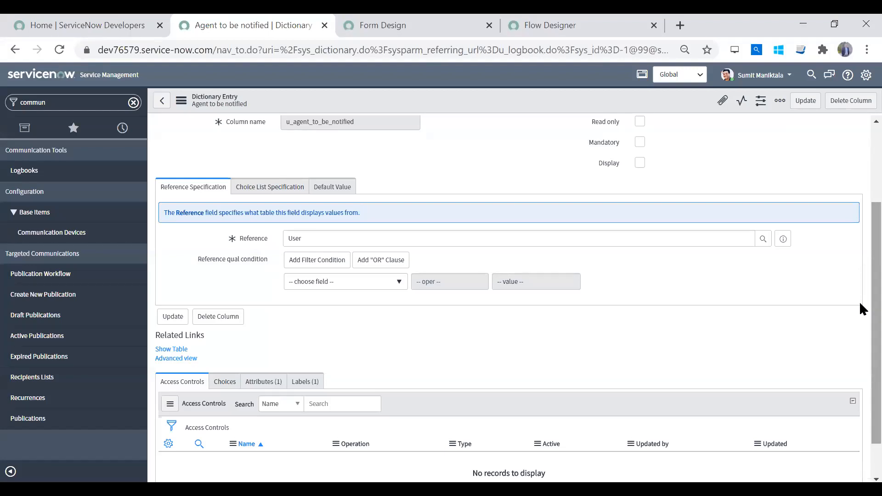
left_click_drag(876, 299, 876, 273)
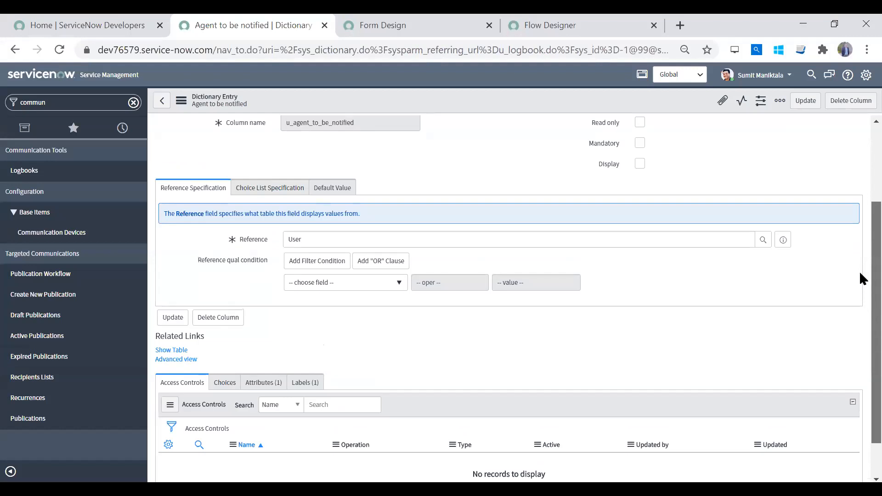
scroll(862, 276, "up", 1)
left_click(341, 324)
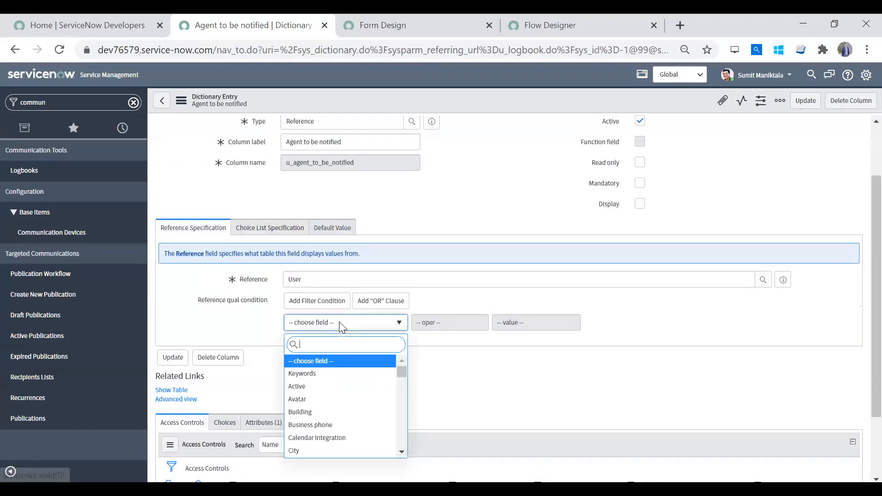
left_click(312, 386)
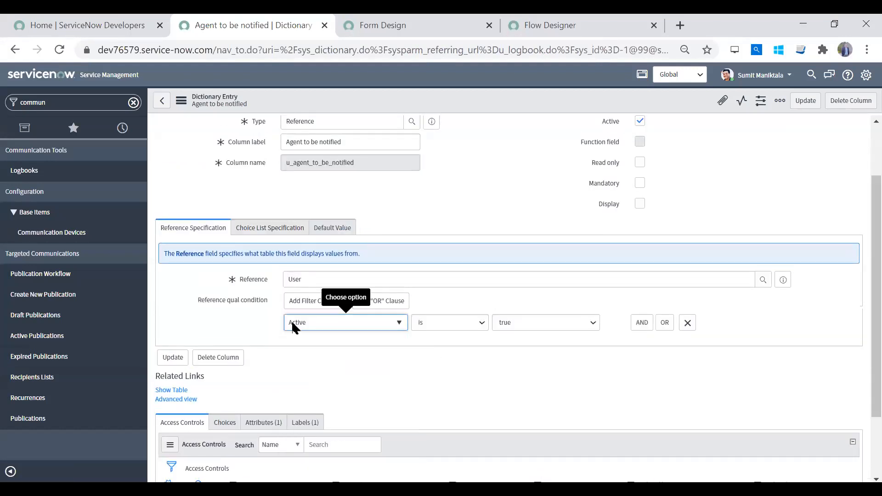
left_click(380, 325)
left_click(348, 364)
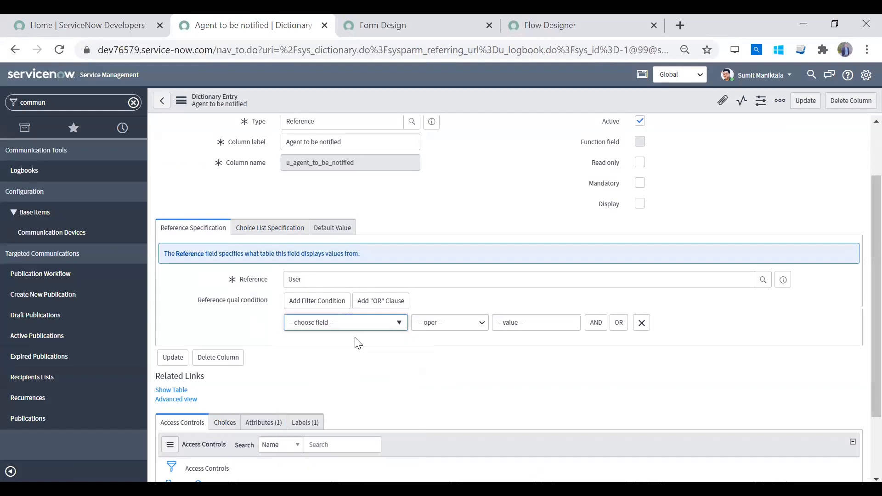
Set the reference qualifier condition of "Agent to be notified" to Active is true, and update the dictionary entry.
left_click(359, 325)
left_click(332, 387)
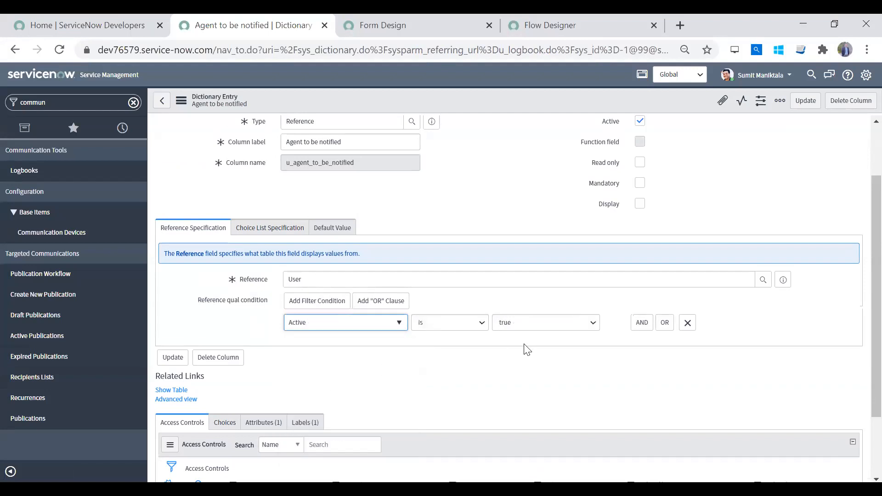
left_click(540, 327)
left_click(540, 327)
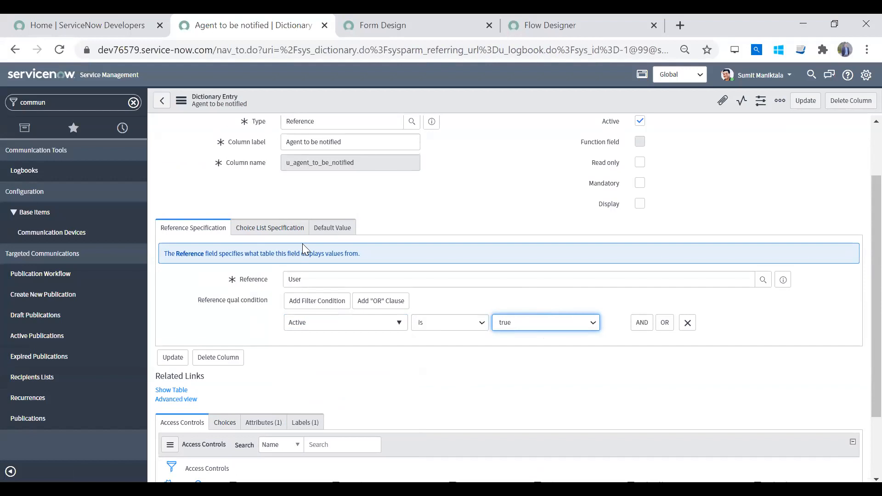
scroll(860, 161, "up", 1)
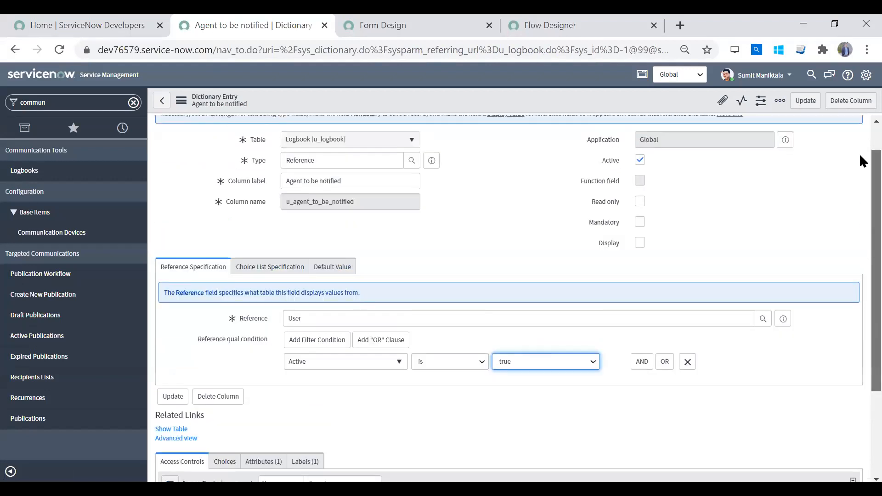
scroll(861, 161, "up", 1)
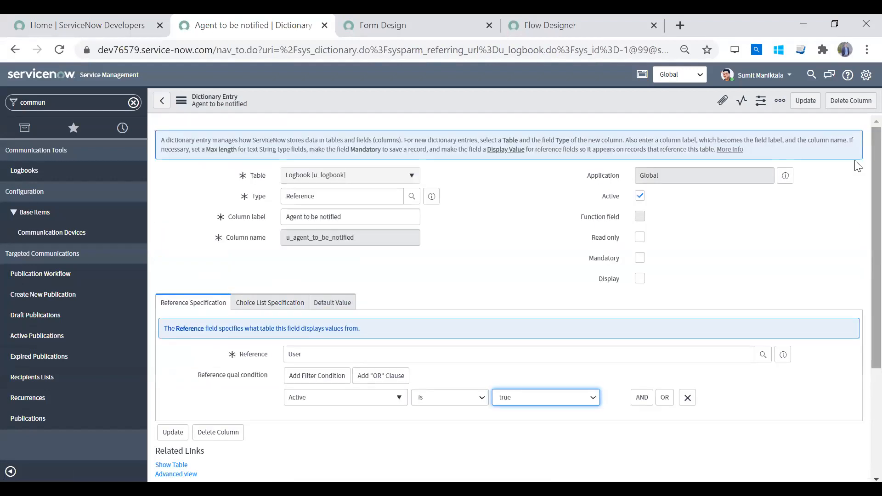
left_click(803, 105)
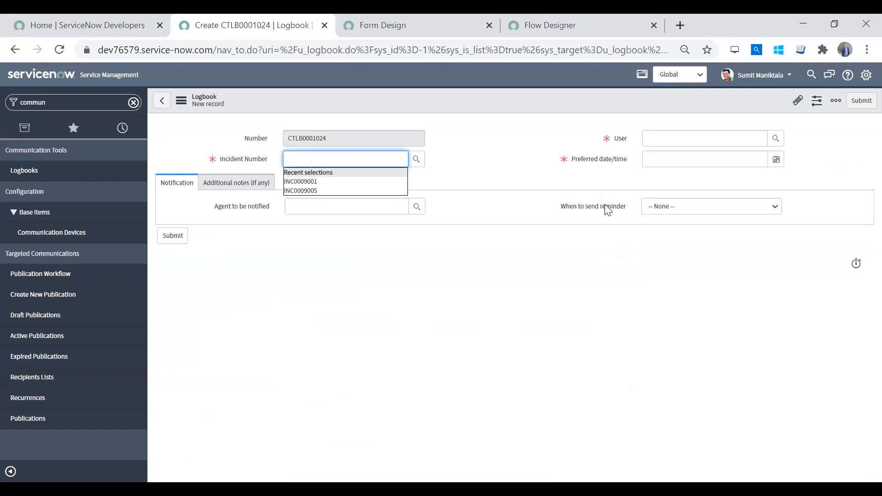
Examine the "When to send reminder" choices and the "Agent to be notified" field in the Logbook form's Notification section.
left_click(608, 210)
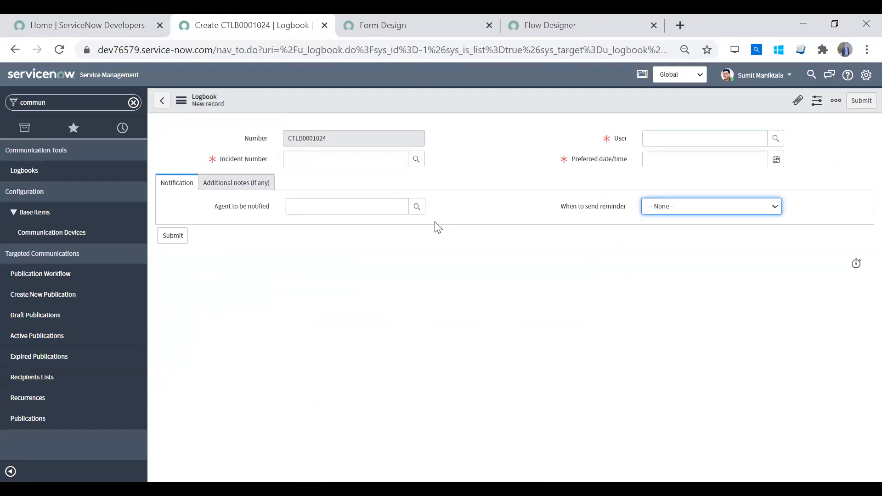
left_click(690, 206)
left_click(690, 205)
left_click(349, 210)
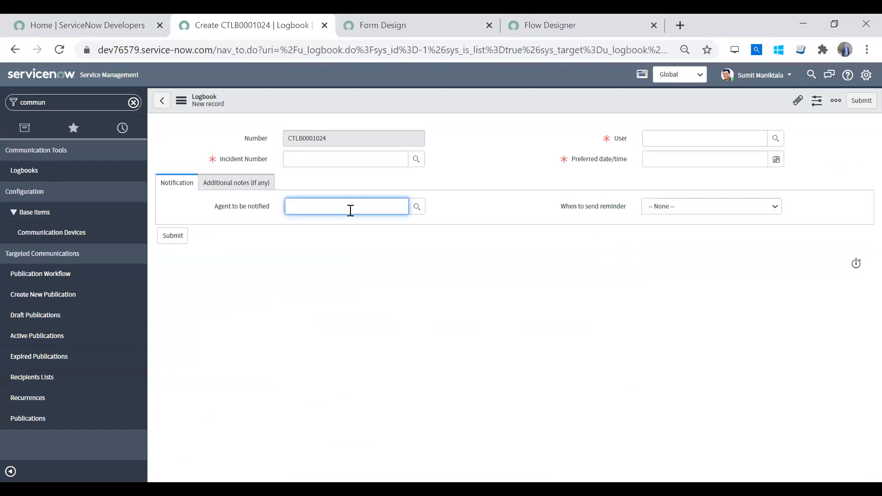
left_click(666, 207)
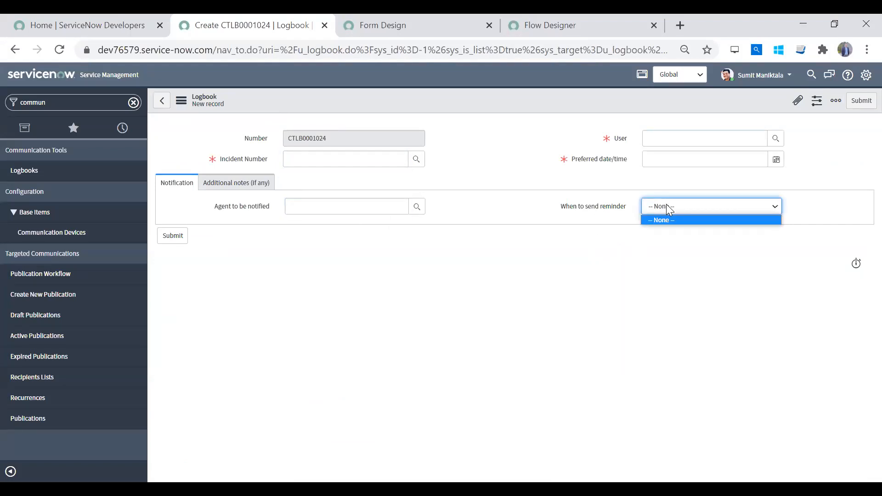
left_click(579, 207)
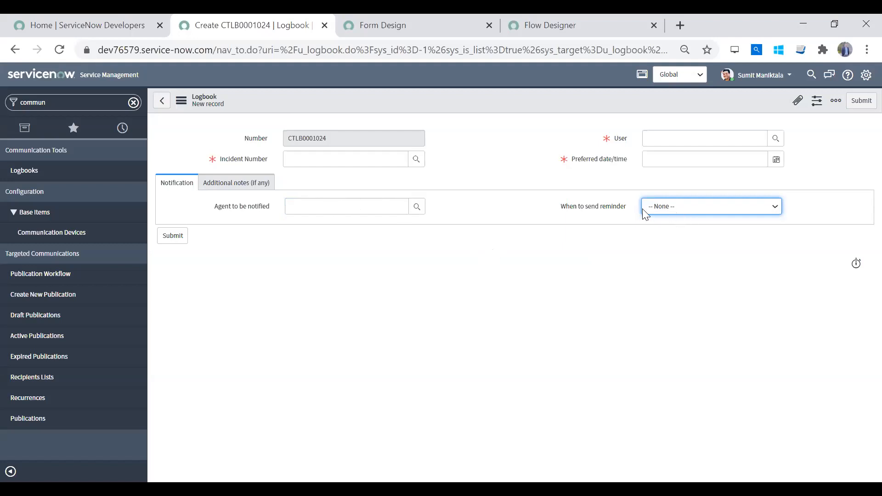
left_click(663, 209)
left_click(664, 209)
left_click(659, 206)
left_click(660, 208)
left_click(659, 209)
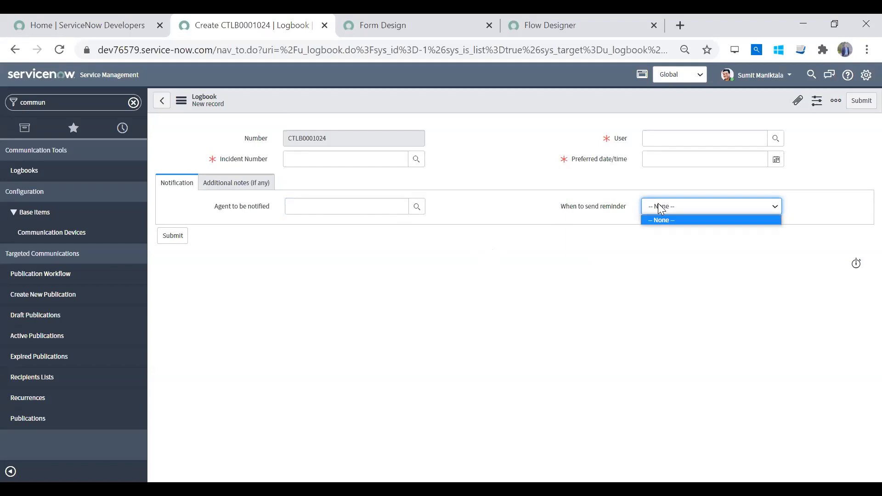
left_click(659, 209)
left_click(591, 205)
Open the choice configuration of the "When to send reminder" field and add the choice "5 min".
right_click(594, 210)
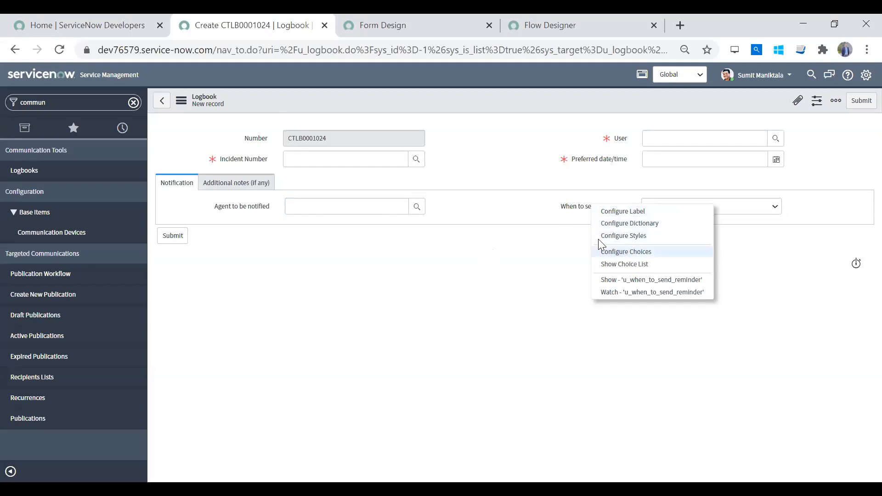
left_click(573, 210)
right_click(573, 208)
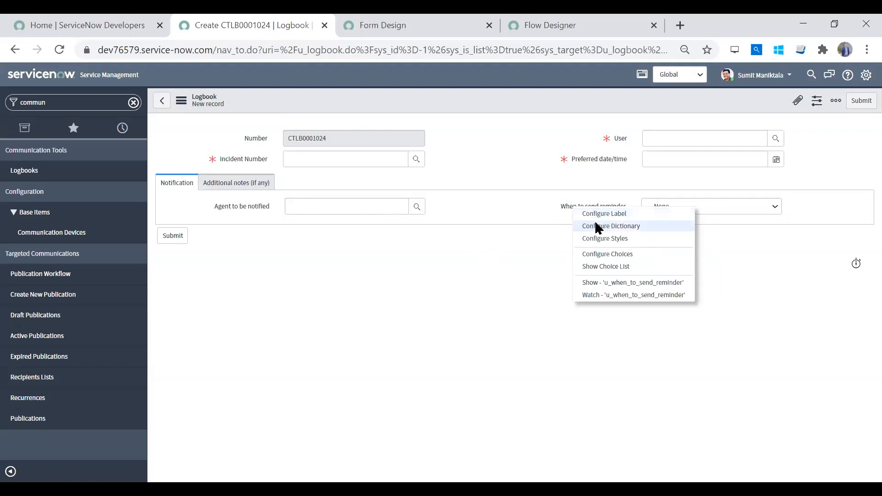
left_click(592, 256)
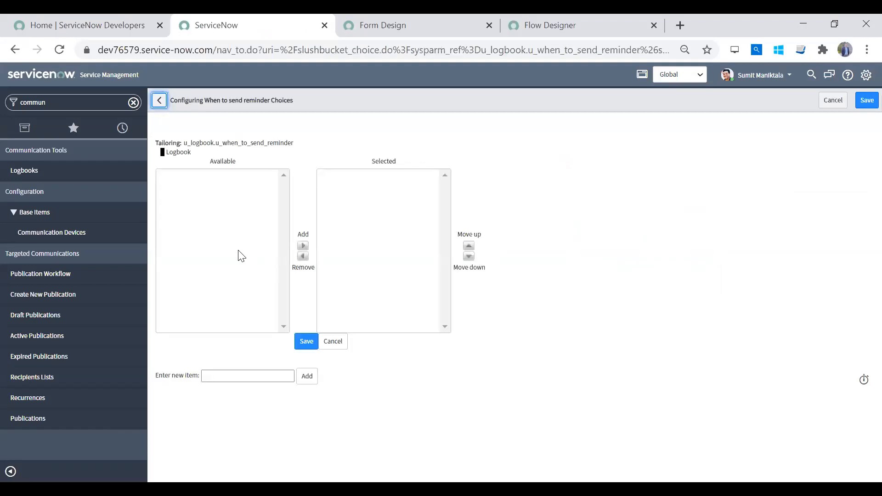
left_click(223, 377)
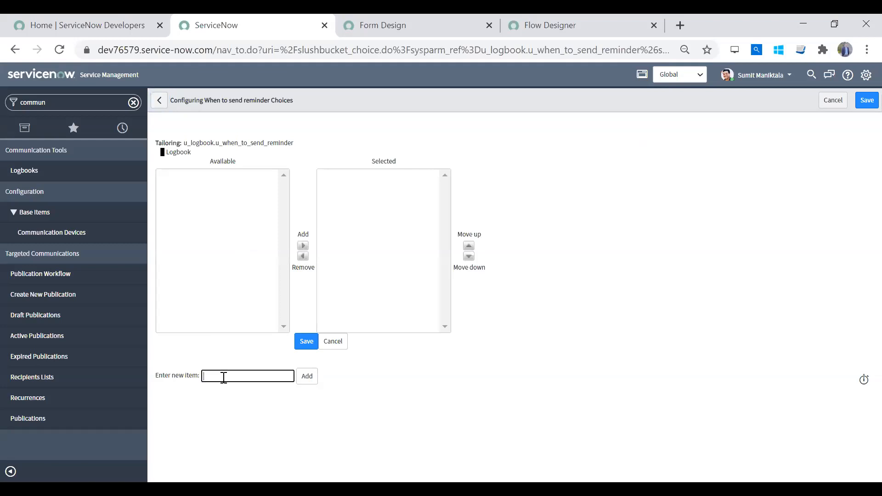
type("15")
key("ctrl+a")
key("BackSpace")
type("5 min")
left_click(304, 379)
Add the choices "15 min", "30 min" and "1 hour" to "When to send reminder", and save the choice configuration.
left_click(263, 377)
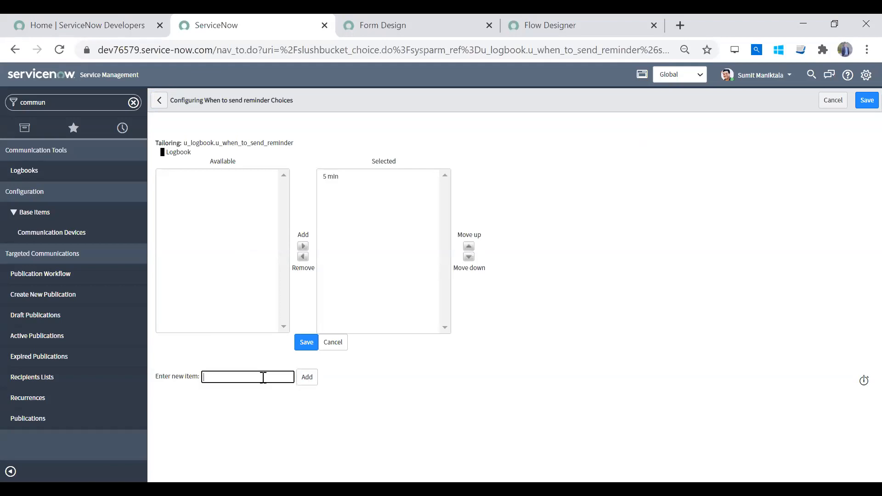
type("15 min")
left_click(306, 377)
left_click(264, 378)
type("30 min")
left_click(306, 377)
left_click(258, 379)
type("1")
type("hour")
left_click(306, 377)
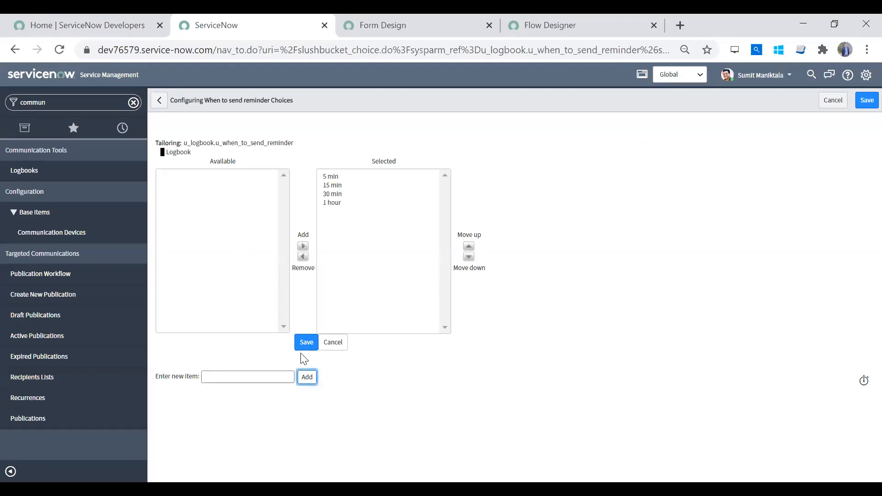
left_click(302, 345)
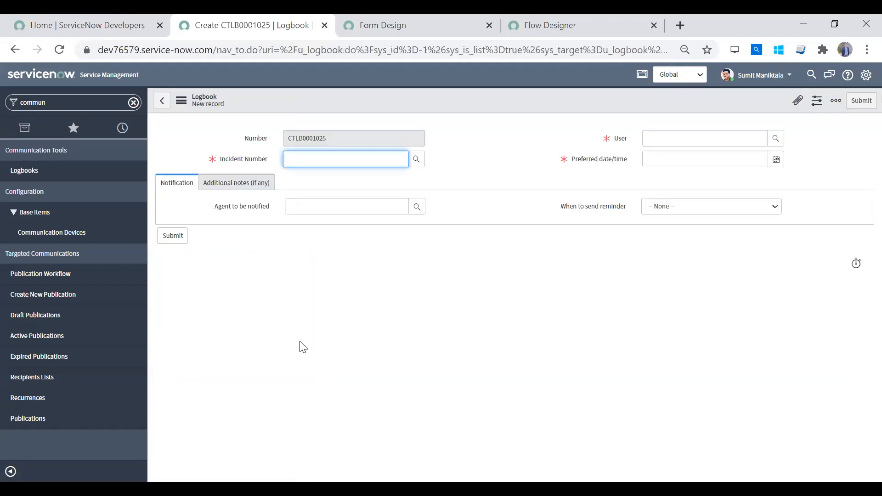
Review the configured "When to send reminder" choices on the new Logbook record.
left_click(745, 205)
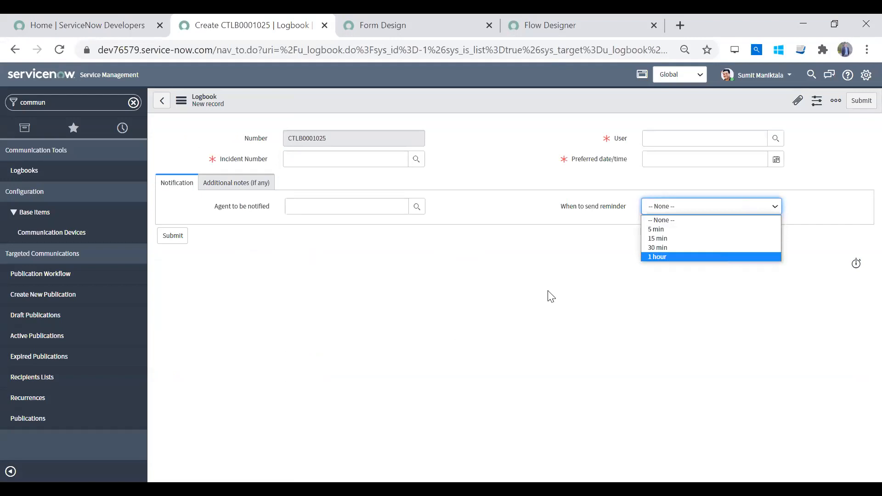
left_click(559, 288)
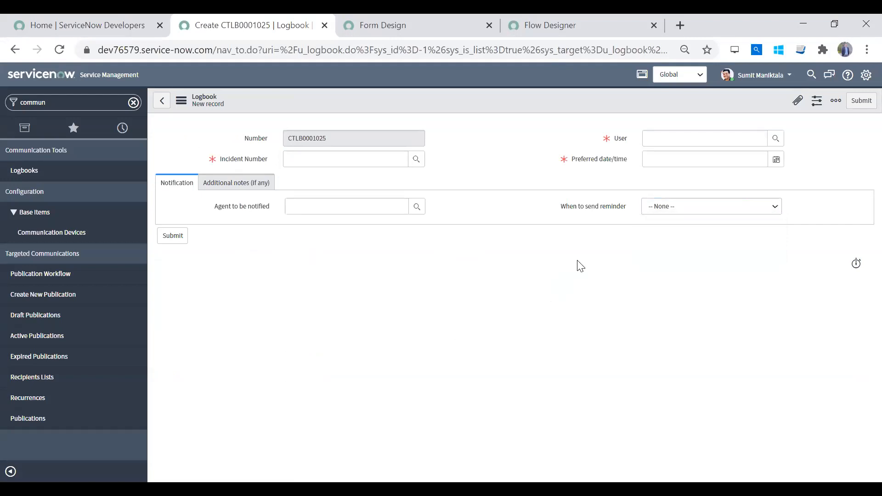
left_click(659, 206)
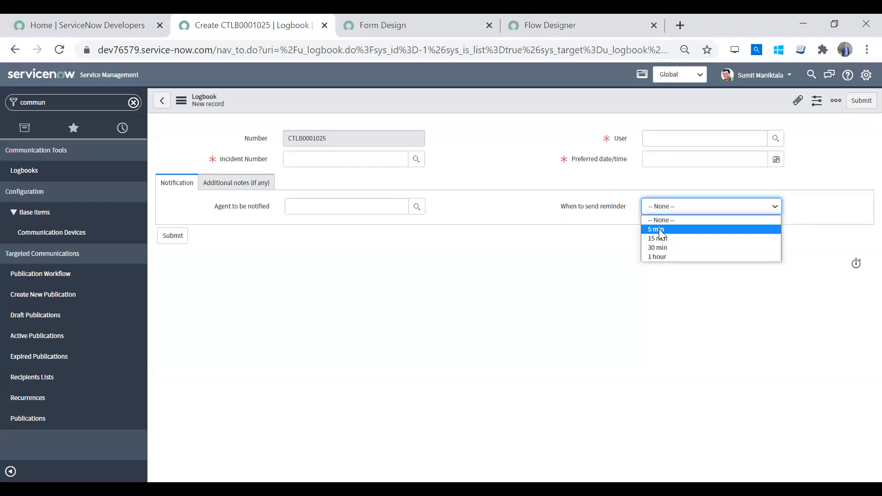
Select "5 min" for "When to send reminder" on the new Logbook record and inspect the field's options.
left_click(660, 230)
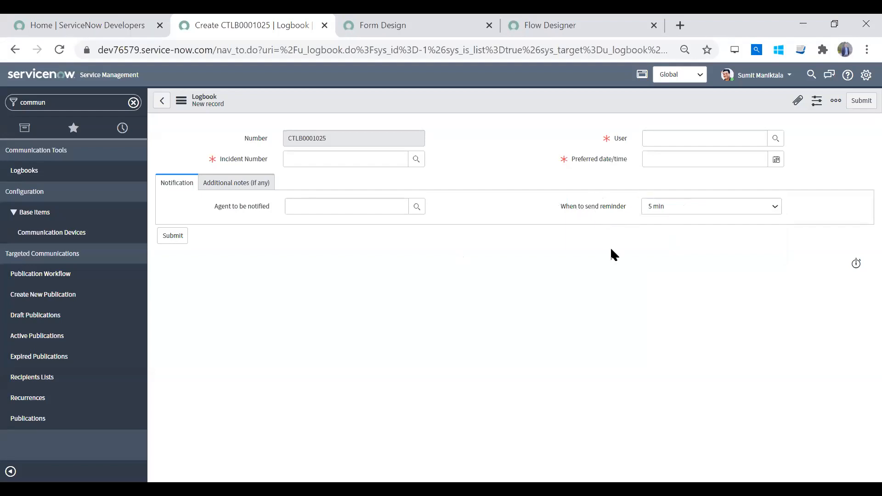
right_click(594, 209)
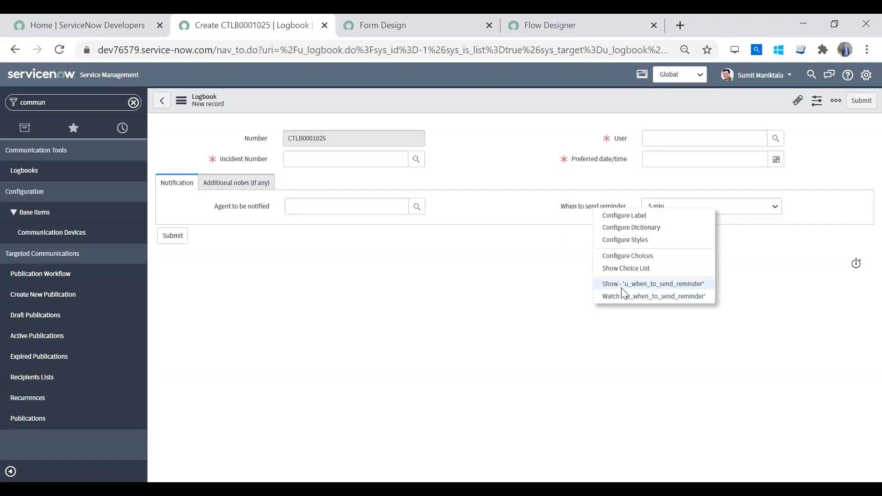
left_click(538, 273)
left_click(678, 212)
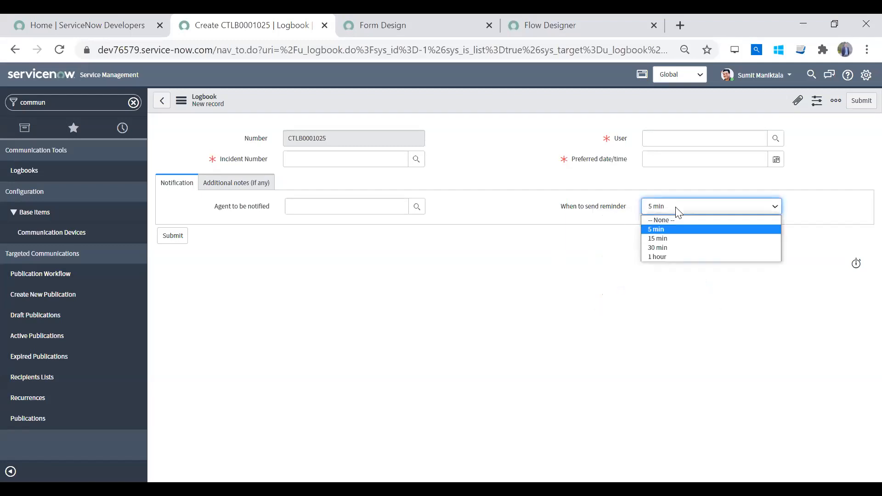
left_click(603, 211)
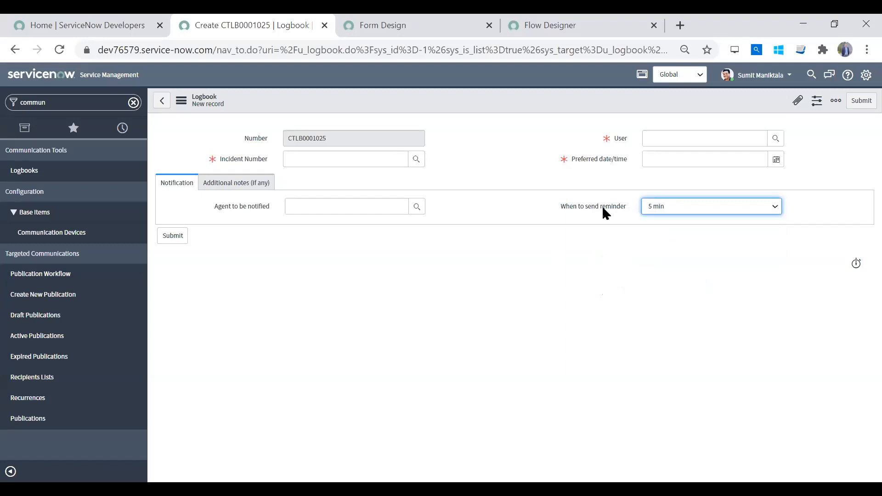
Show the choice list of the "When to send reminder" field and inspect the sys_choice table name in the page address.
right_click(604, 210)
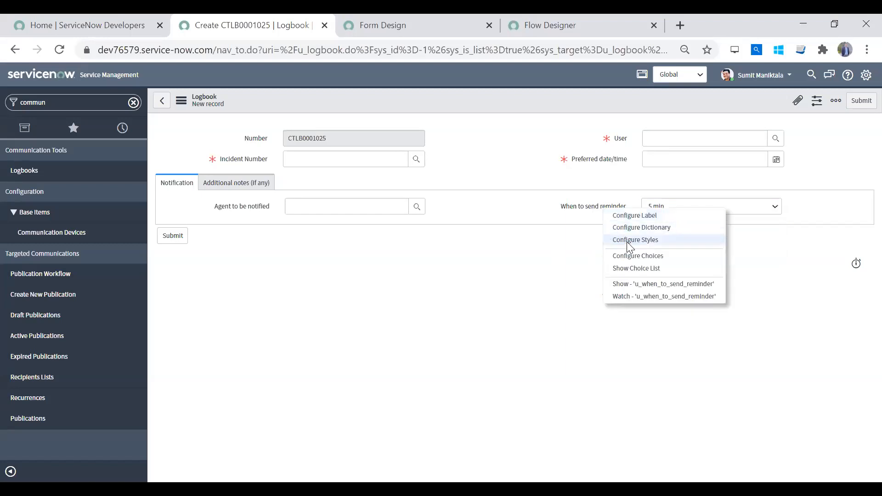
left_click(611, 266)
left_click(509, 132)
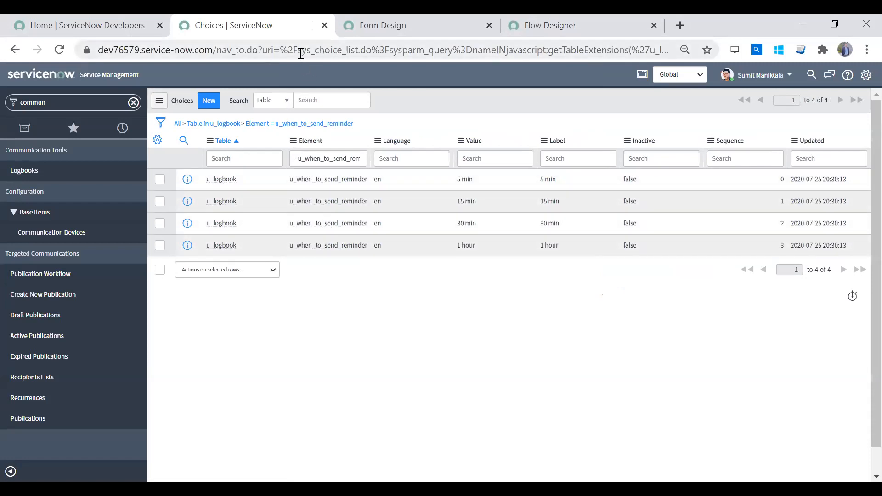
left_click_drag(343, 50, 298, 49)
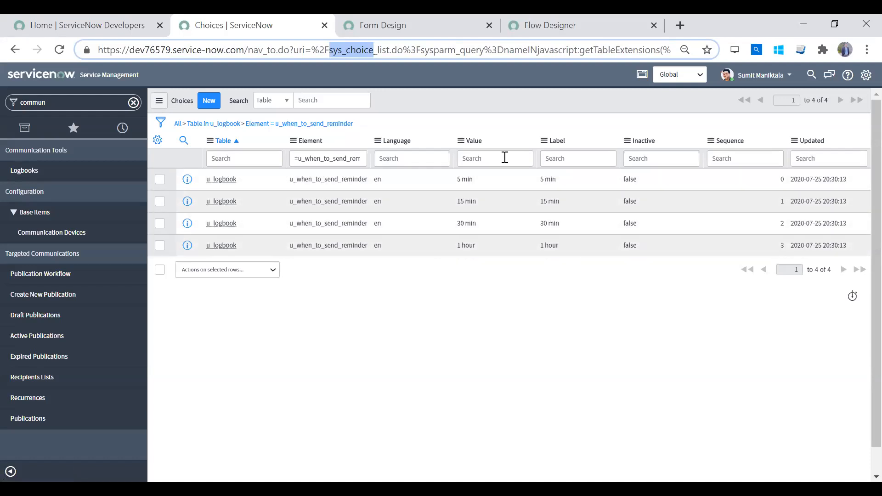
Set the value of the "5 min" reminder choice to 5.
left_click(474, 179)
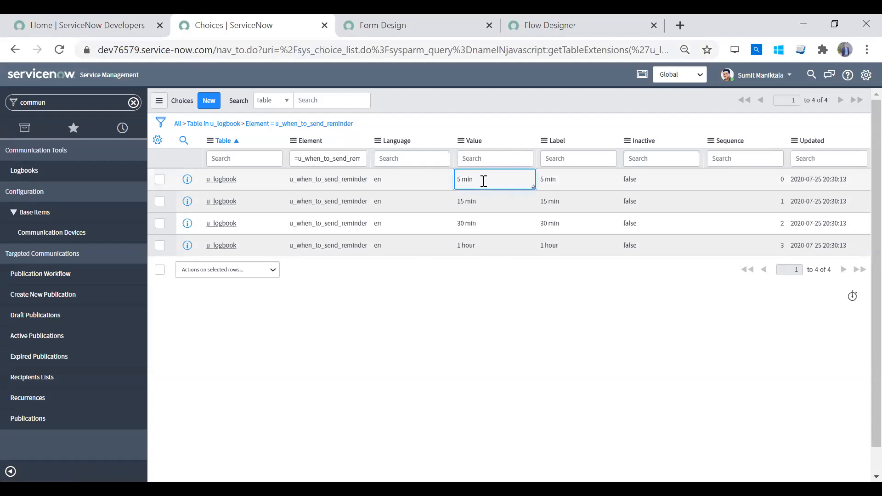
double_click(480, 180)
left_click(496, 183)
key("BackSpace")
key("BackSpace")
key("BackSpace")
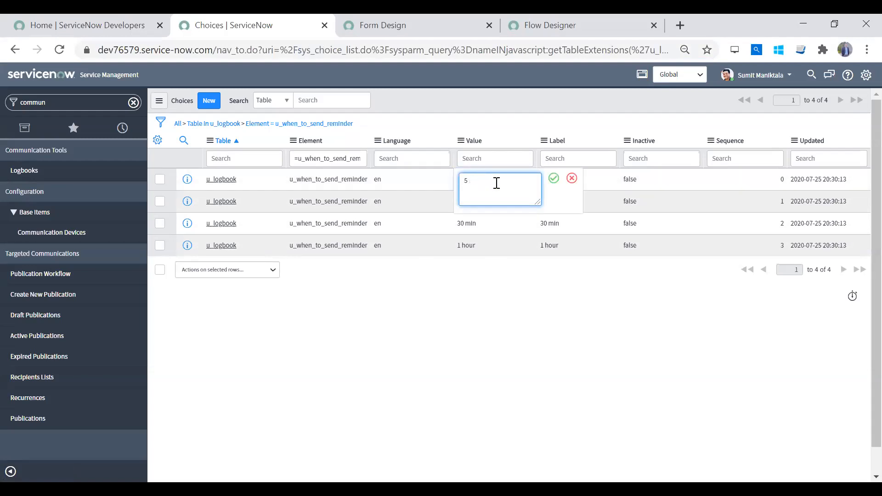
left_click(554, 178)
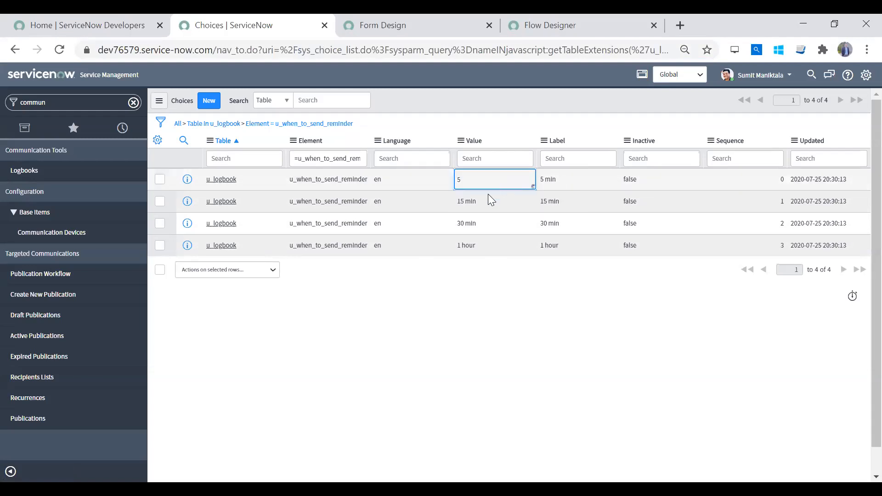
Set the value of the "15 min" reminder choice to 15.
left_click(484, 199)
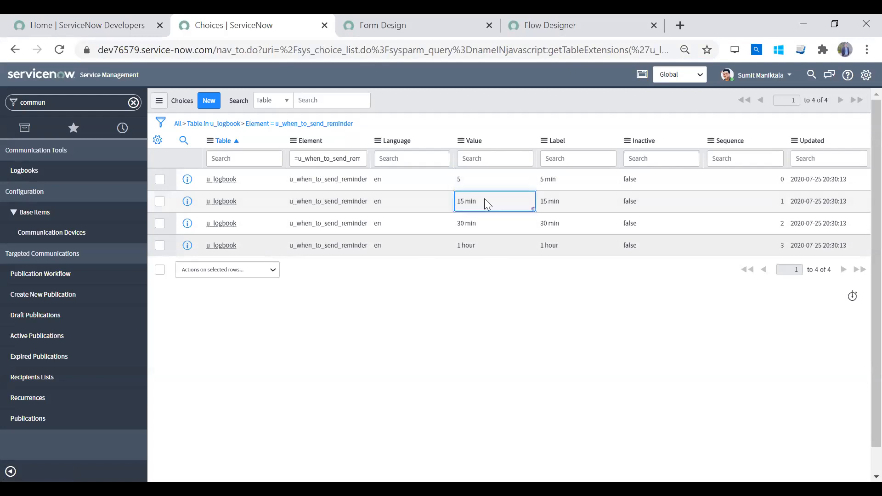
double_click(484, 199)
left_click(474, 203)
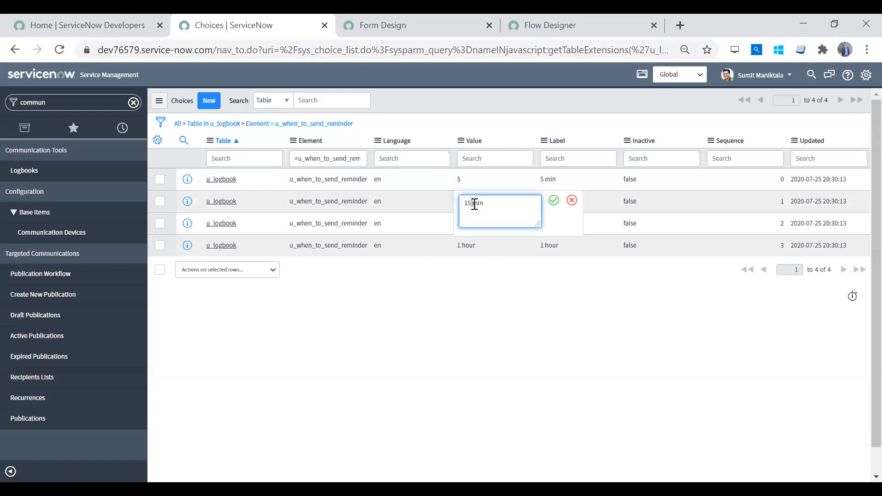
double_click(474, 204)
key("BackSpace")
key("BackSpace")
left_click(553, 202)
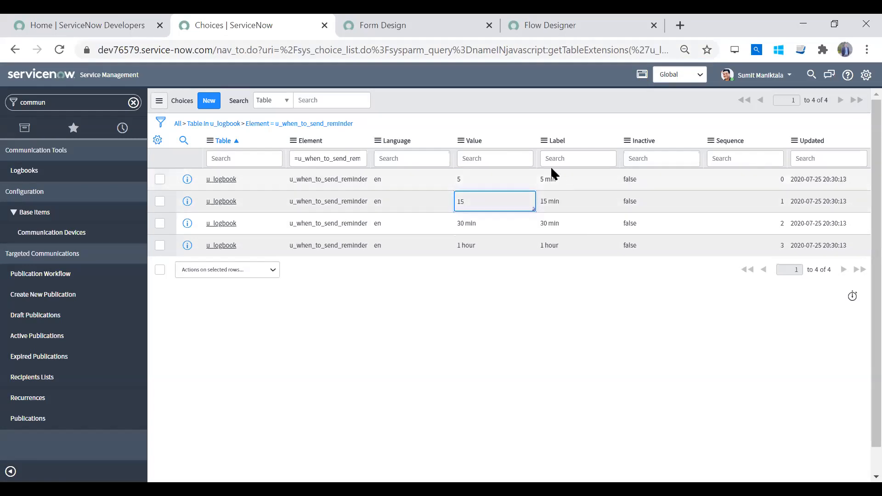
Set the value of the "30 min" reminder choice to 30.
double_click(491, 225)
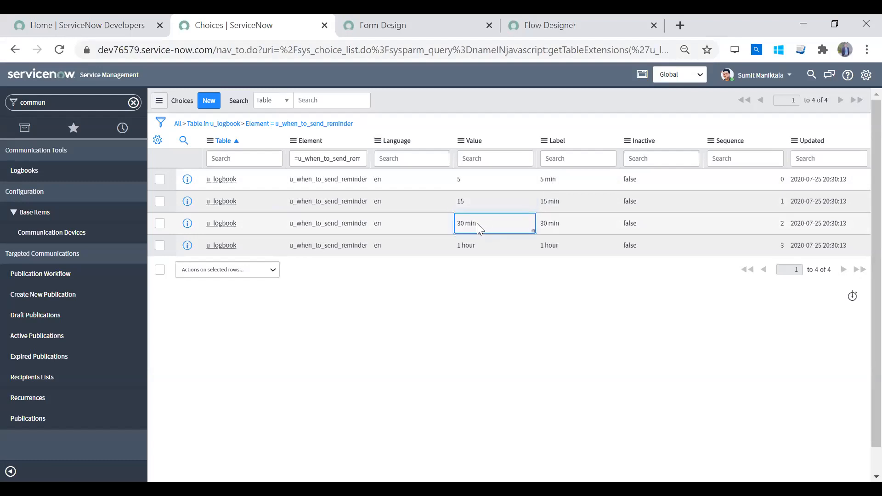
left_click(476, 225)
key("Delete")
key("Delete")
key("Delete")
key("BackSpace")
left_click(554, 223)
Set the value of the "1 hour" reminder choice to 60.
left_click(488, 245)
double_click(487, 244)
left_click(471, 248)
triple_click(472, 248)
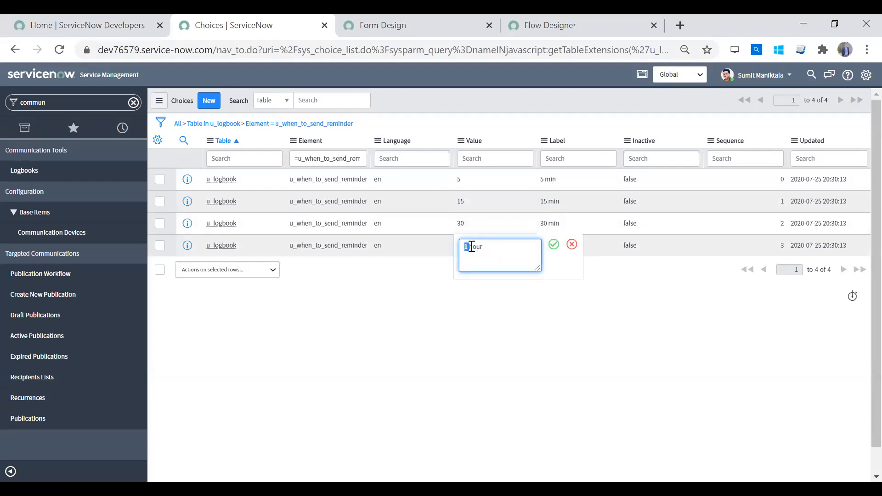
type("60")
left_click(554, 244)
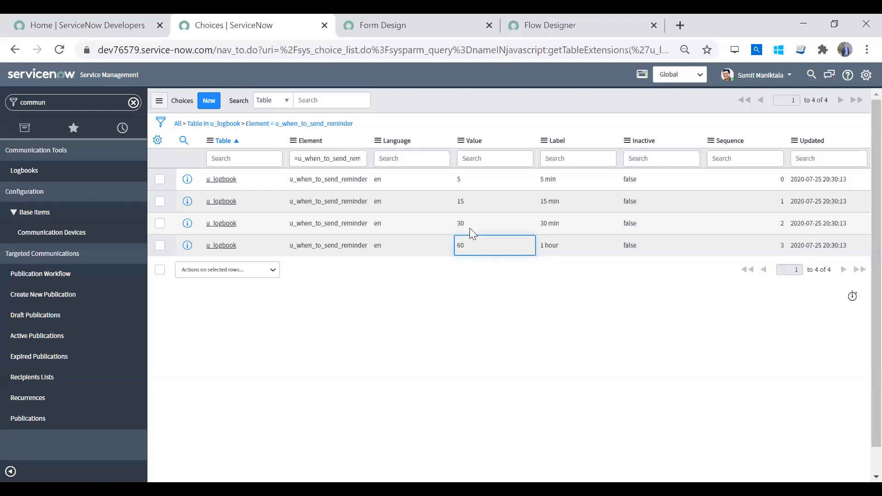
Compare the values and labels of the four reminder choices.
left_click(472, 179)
left_click(470, 225)
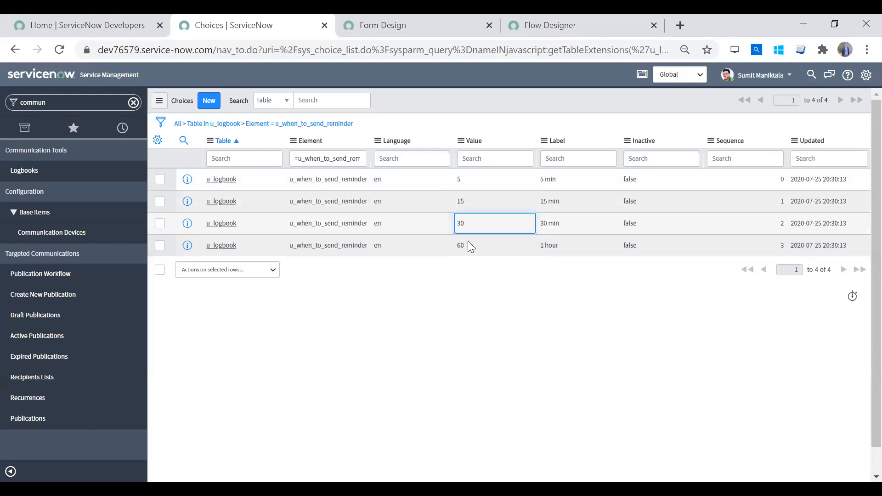
left_click(555, 225)
left_click(555, 245)
left_click(555, 219)
left_click(556, 201)
left_click(557, 182)
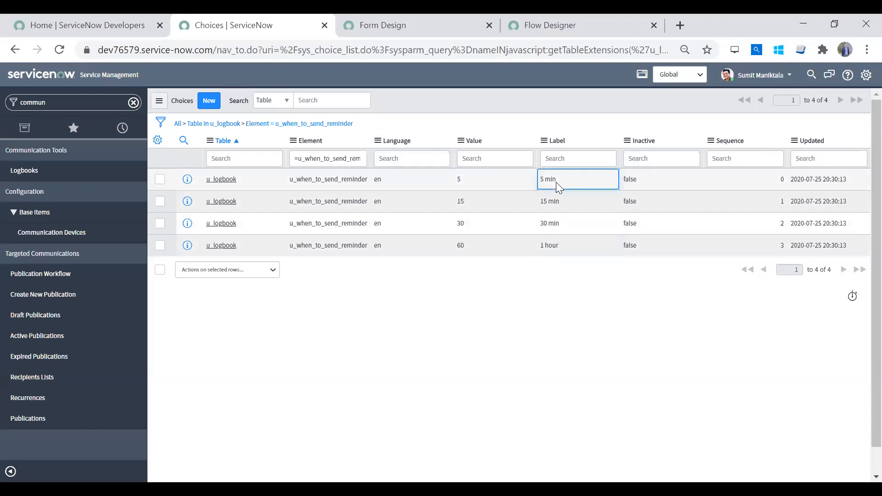
left_click(557, 202)
left_click(560, 220)
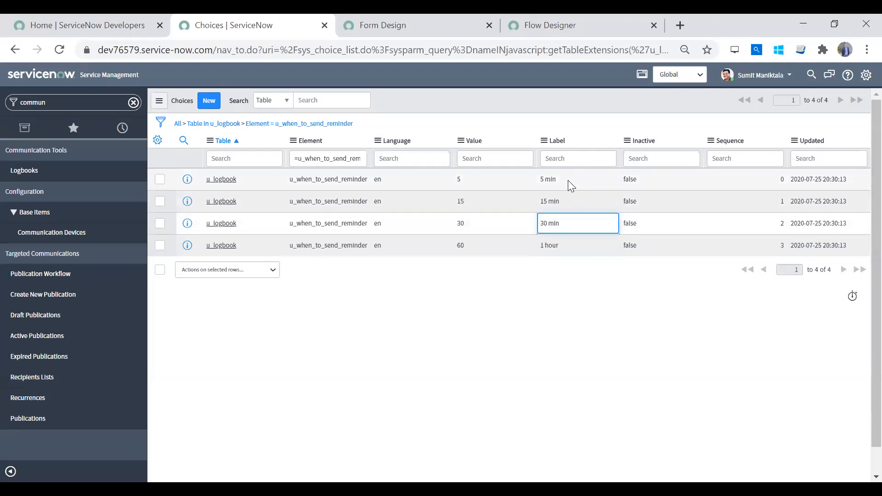
Change the label of the reminder choice with value 5 to "5 minutes".
double_click(567, 181)
left_click(574, 182)
type("utes")
double_click(575, 182)
left_click(645, 178)
Change the label of the reminder choice with value 15 to "15 minutes".
left_click(559, 206)
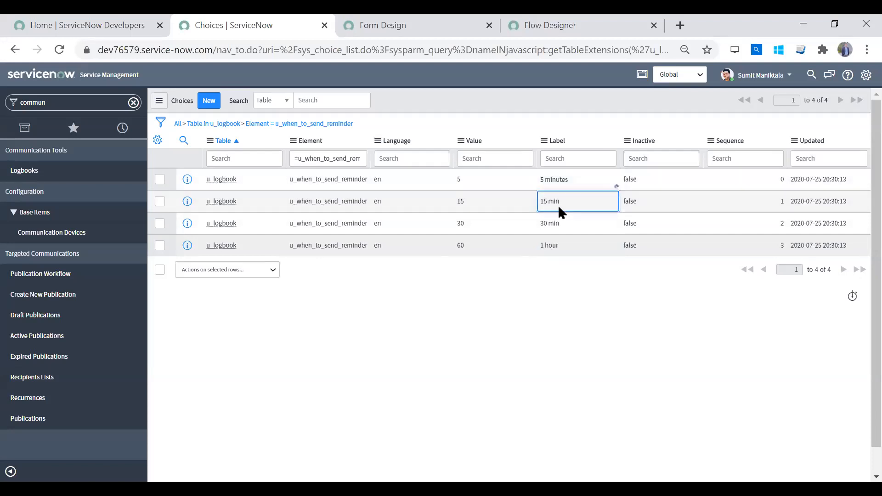
double_click(561, 204)
double_click(565, 202)
type("minutes")
left_click(643, 200)
Change the label of the reminder choice with value 30 to "30 minutes".
left_click(588, 222)
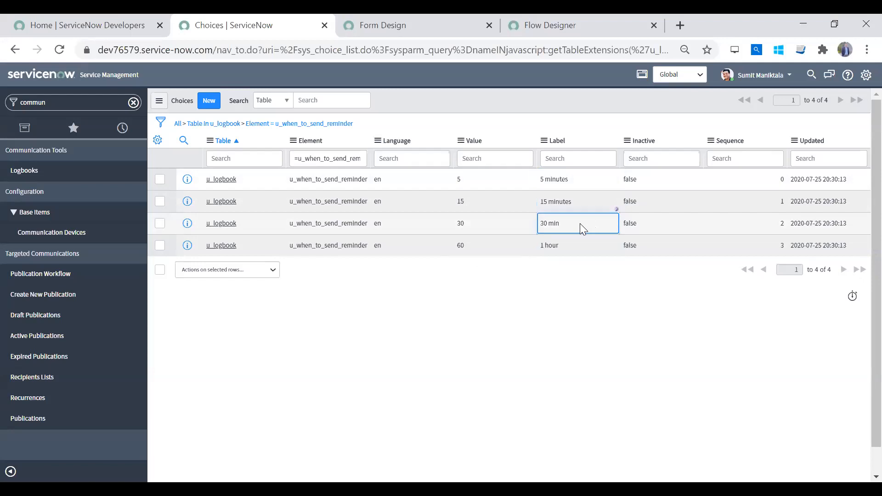
double_click(565, 224)
left_click(627, 225)
type("utes")
left_click(644, 223)
Change the label of the reminder choice with value 60 to "1 minutes".
left_click(573, 251)
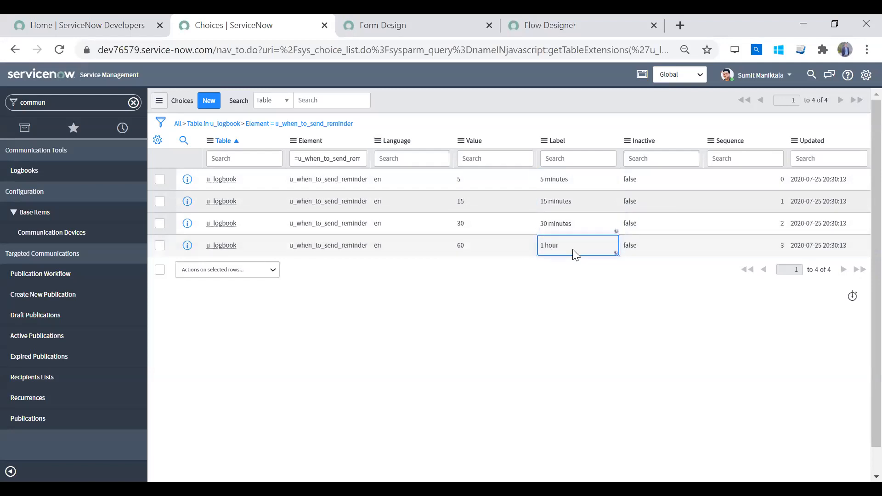
double_click(572, 249)
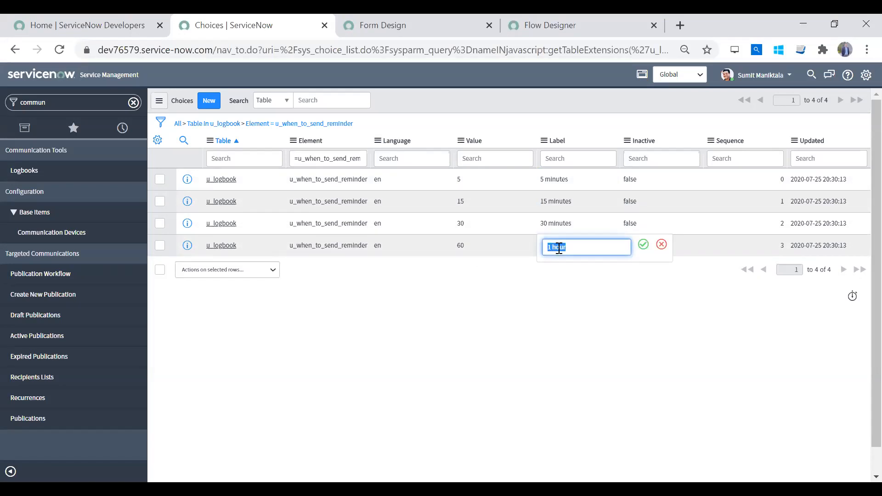
type("1 minutes")
left_click(640, 250)
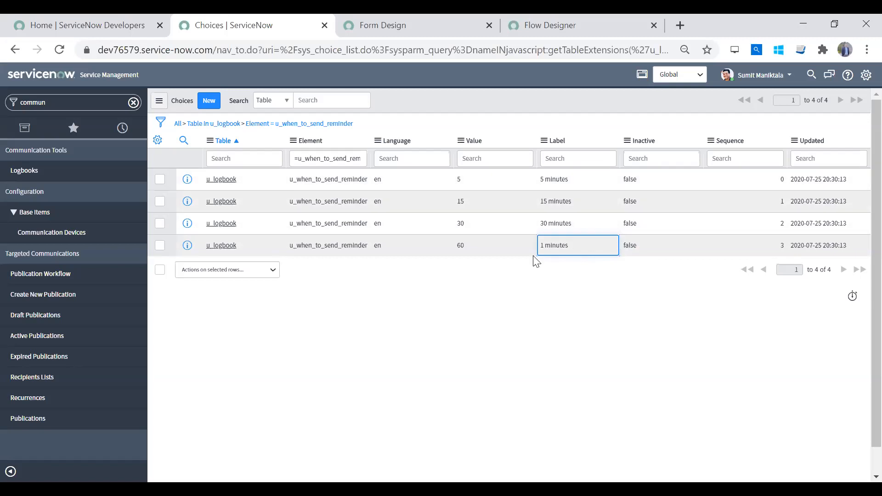
Examine the values and language codes of the reminder choices, leaving the language codes as they are.
left_click(486, 175)
left_click(477, 216)
left_click(485, 243)
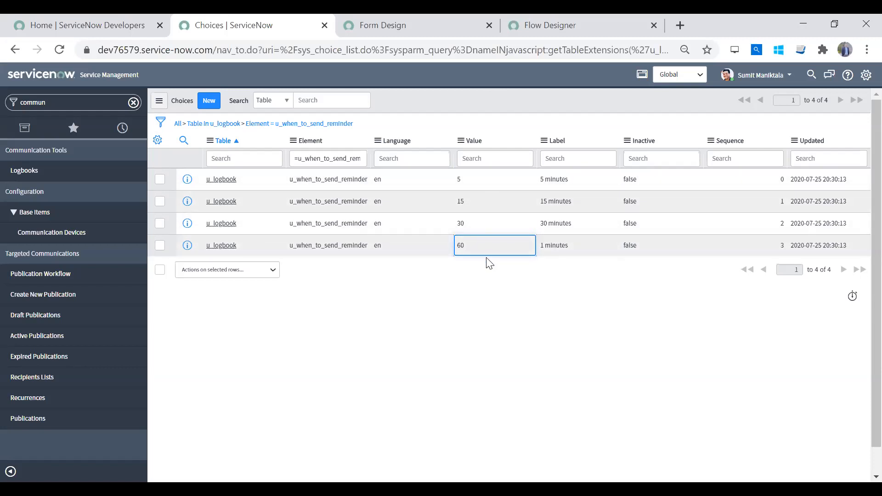
left_click(392, 182)
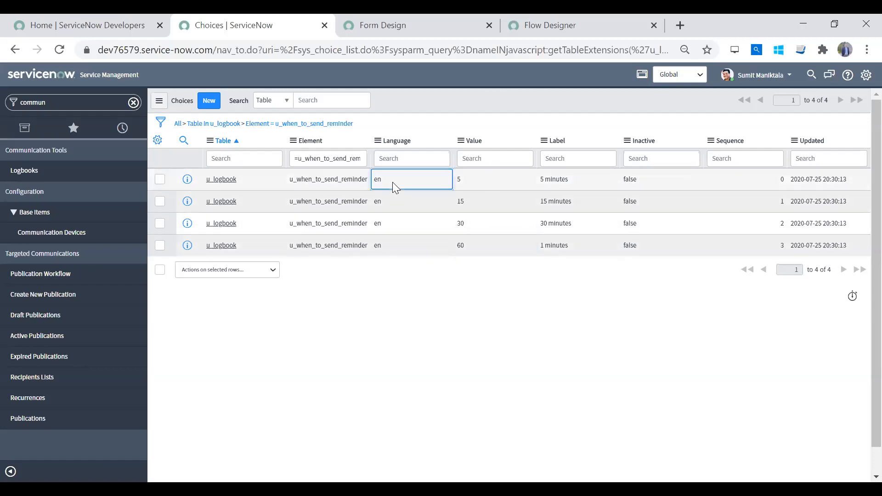
double_click(393, 182)
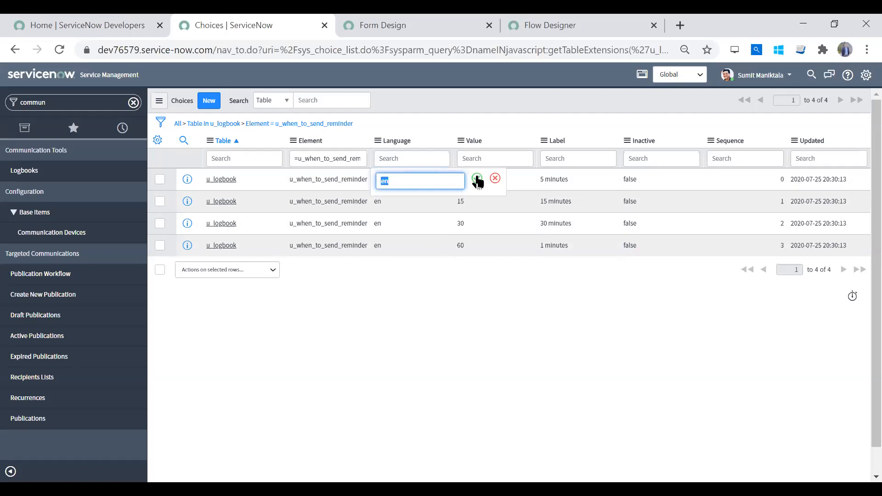
left_click(495, 179)
left_click(378, 198)
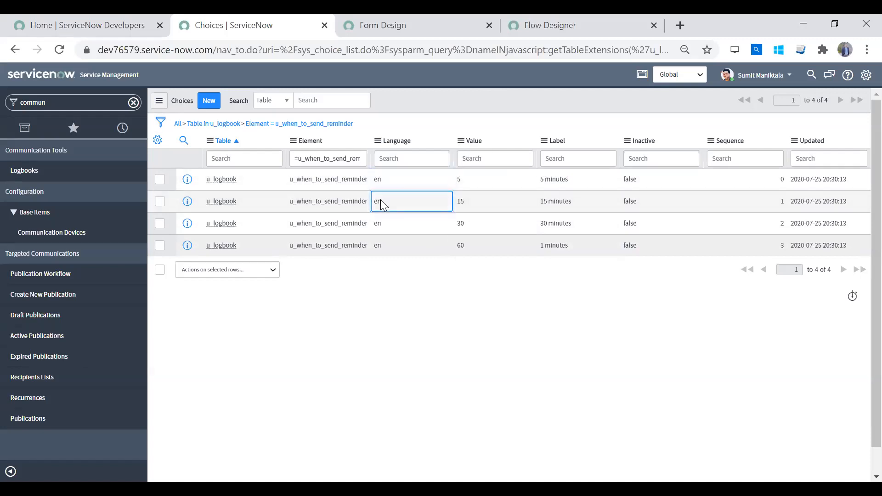
left_click(383, 231)
left_click(383, 245)
left_click(385, 200)
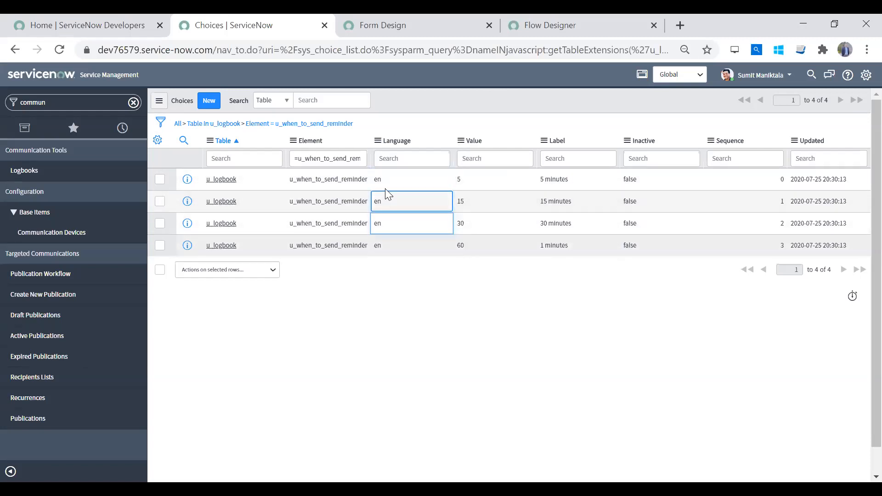
left_click(388, 177)
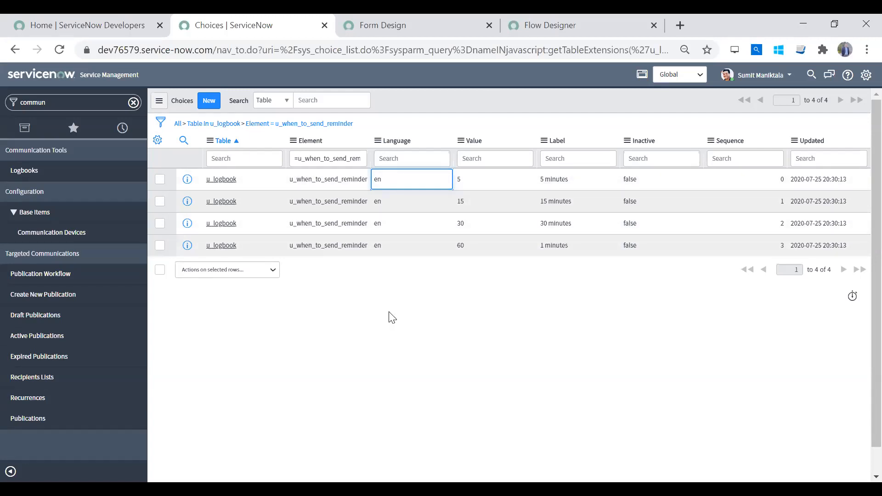
Examine how language, label, value, element and table relate in the last reminder choice record.
left_click(384, 246)
double_click(375, 248)
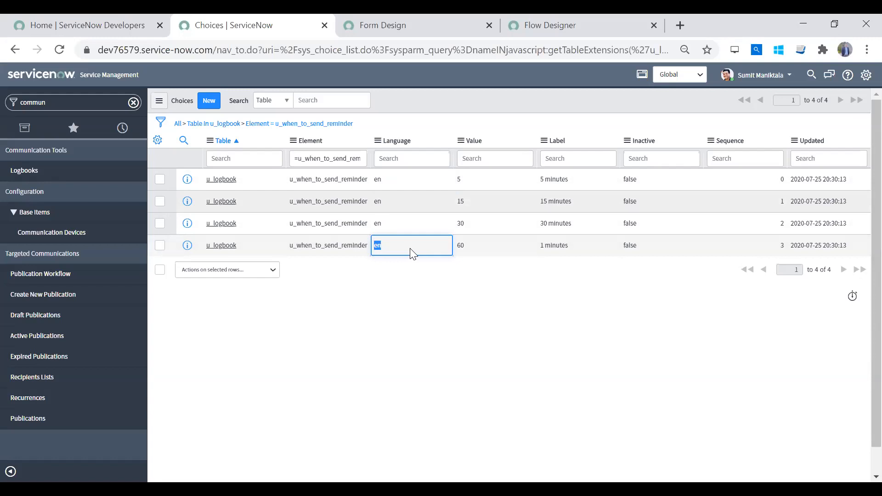
left_click(568, 245)
double_click(568, 246)
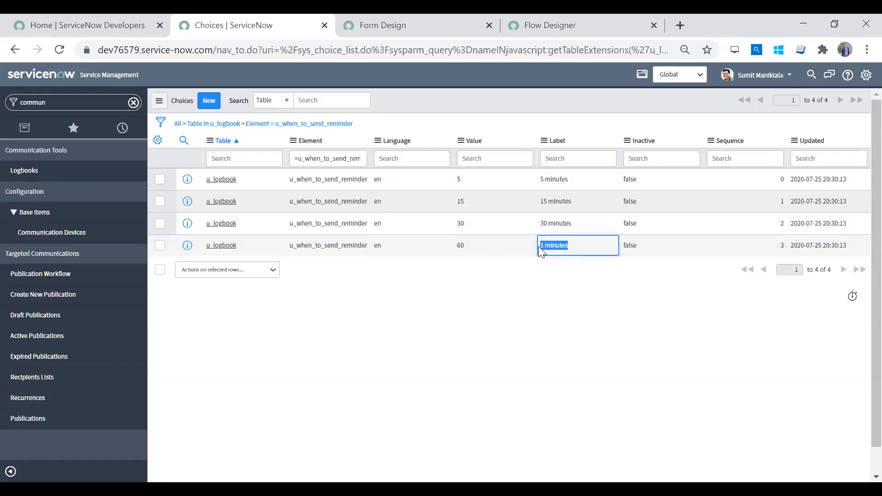
left_click_drag(478, 247, 444, 249)
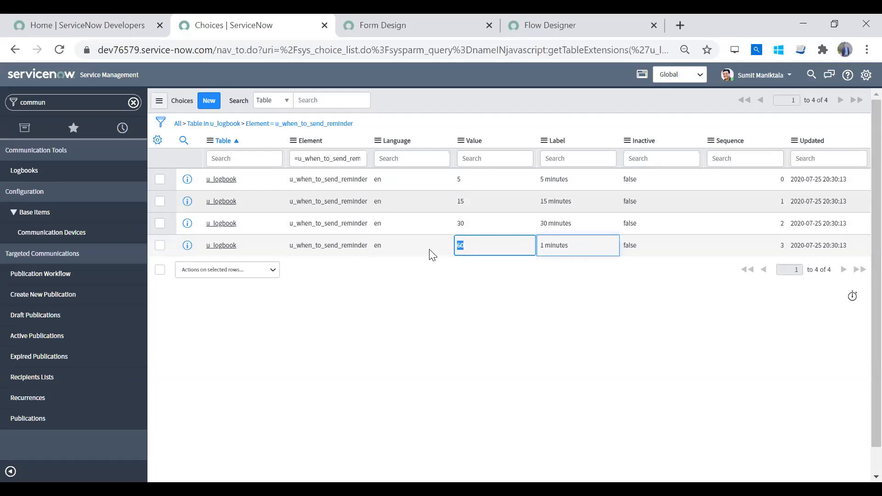
left_click(322, 246)
left_click(263, 245)
left_click(414, 248)
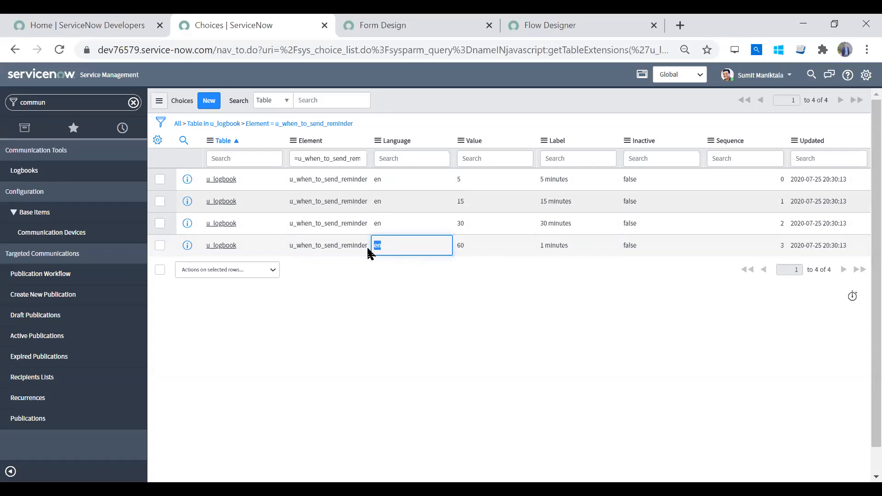
left_click(579, 247)
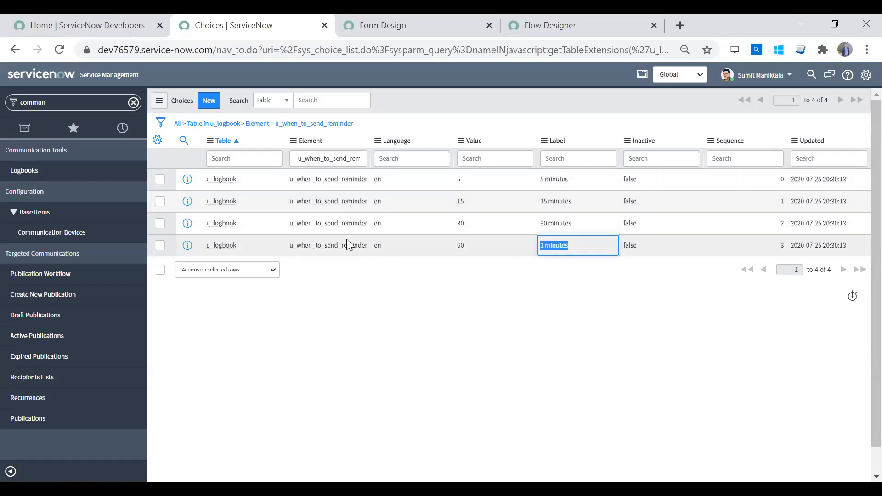
Open the logged-in user's profile record, switch it to Default view, and review its fields.
left_click(866, 75)
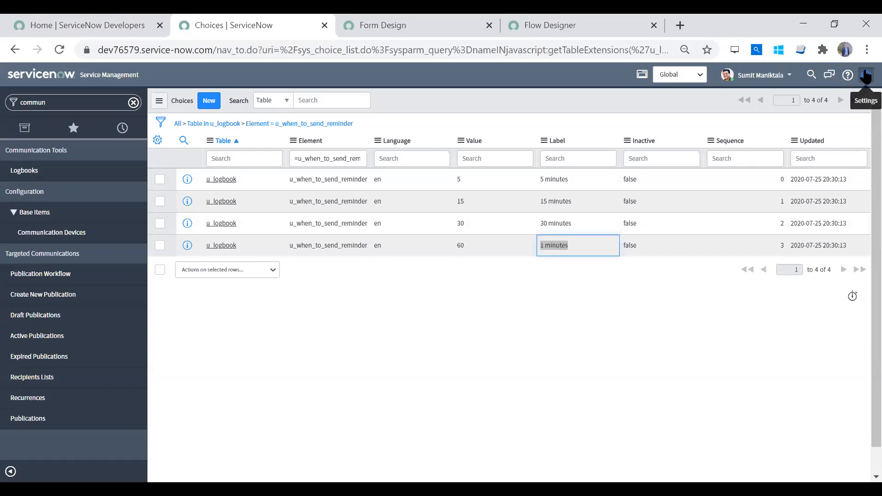
left_click(663, 89)
left_click(770, 79)
left_click(748, 94)
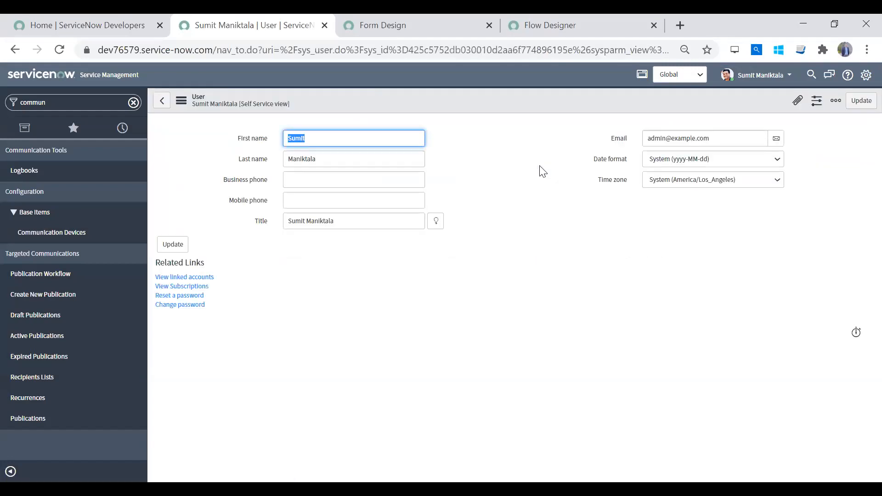
left_click(256, 105)
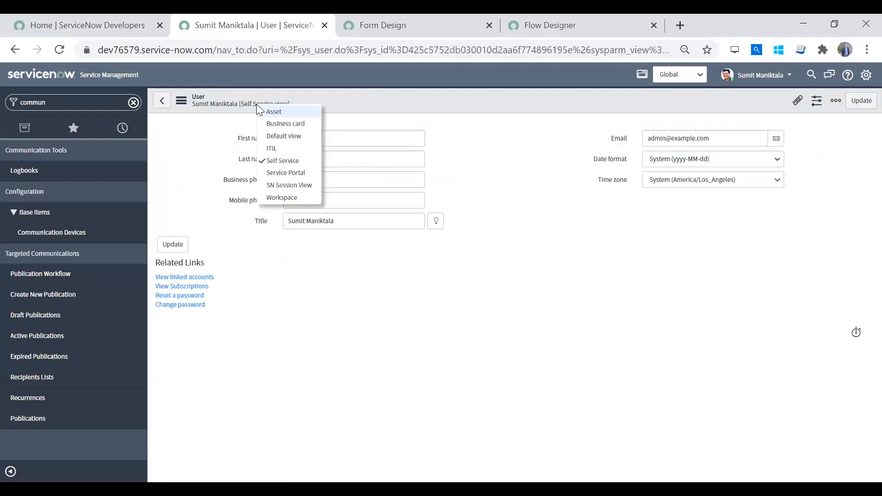
left_click(300, 139)
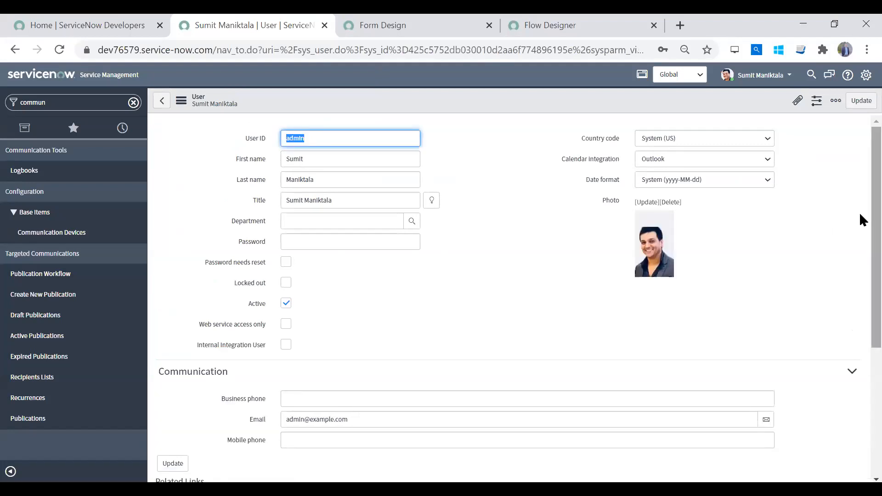
scroll(861, 357, "down", 5)
scroll(859, 350, "up", 5)
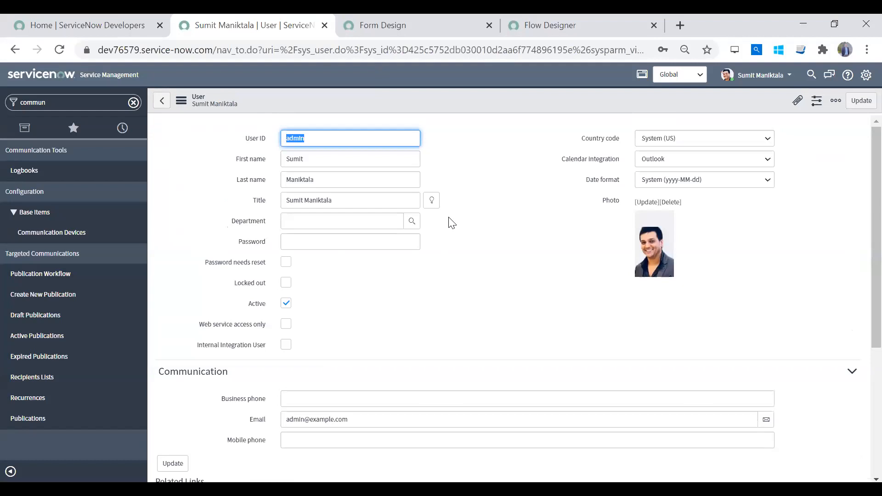
Add the Language field to the end of the User form's Default view layout and save the layout.
right_click(463, 99)
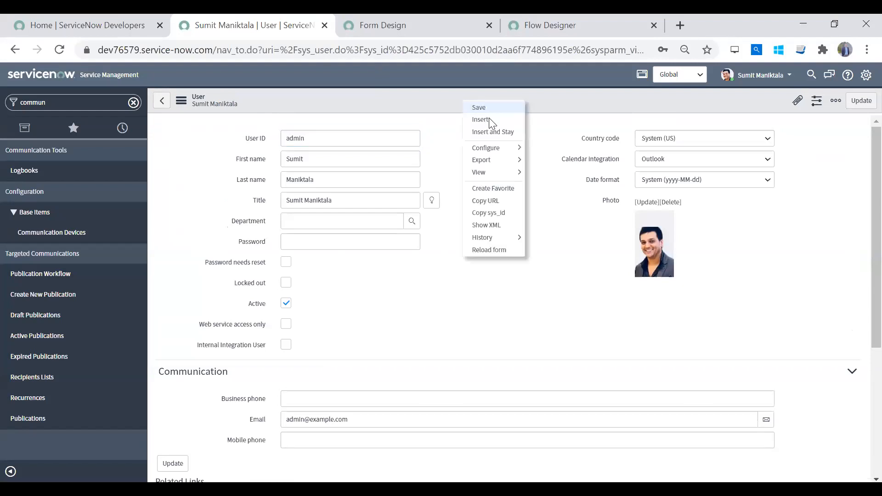
mouse_move(501, 147)
left_click(557, 163)
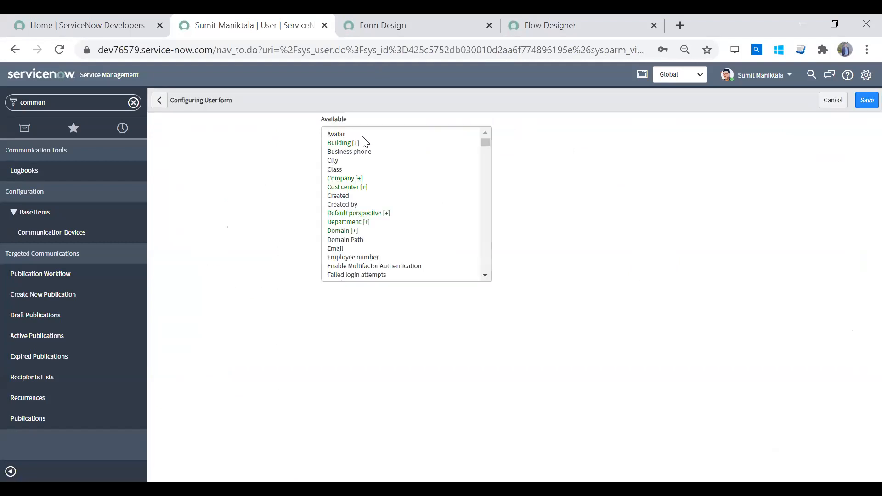
left_click(360, 150)
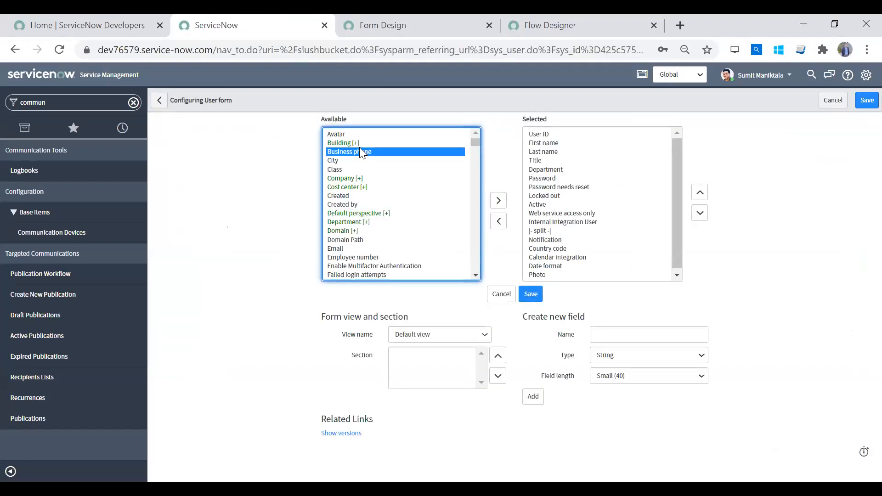
scroll(360, 151, "down", 1)
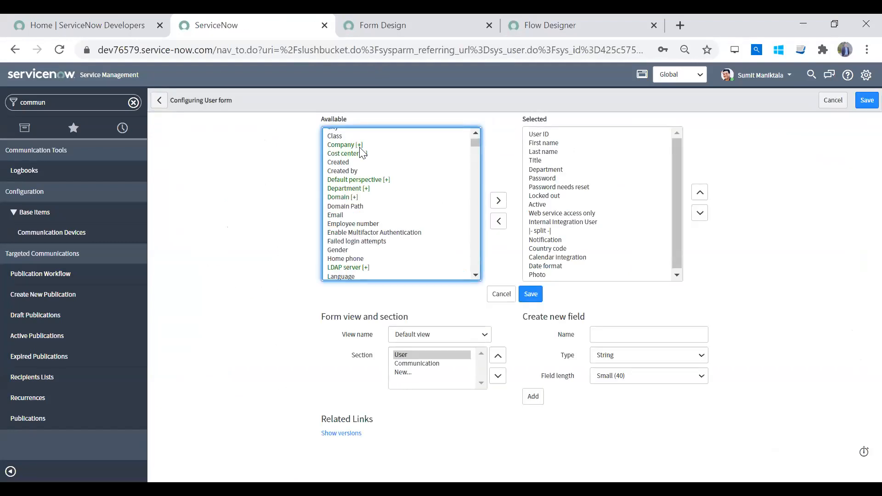
double_click(356, 277)
left_click(533, 296)
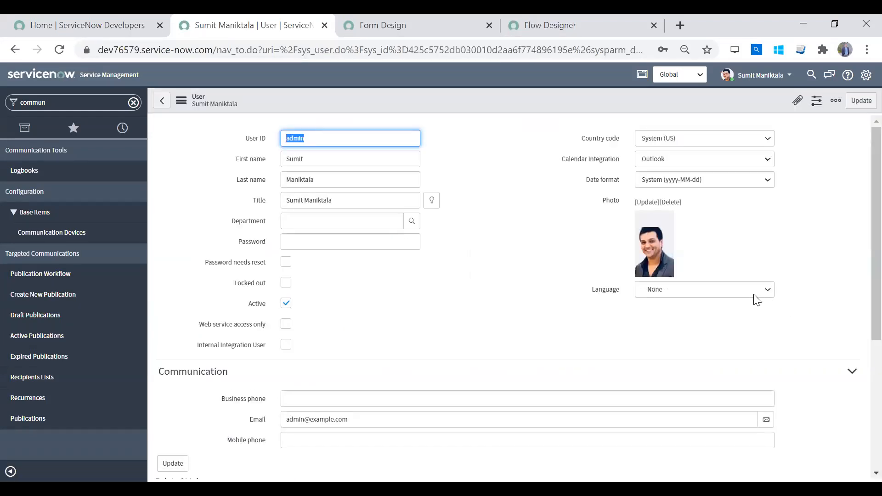
Examine the options offered by the Language field on the user record without choosing one.
left_click(756, 294)
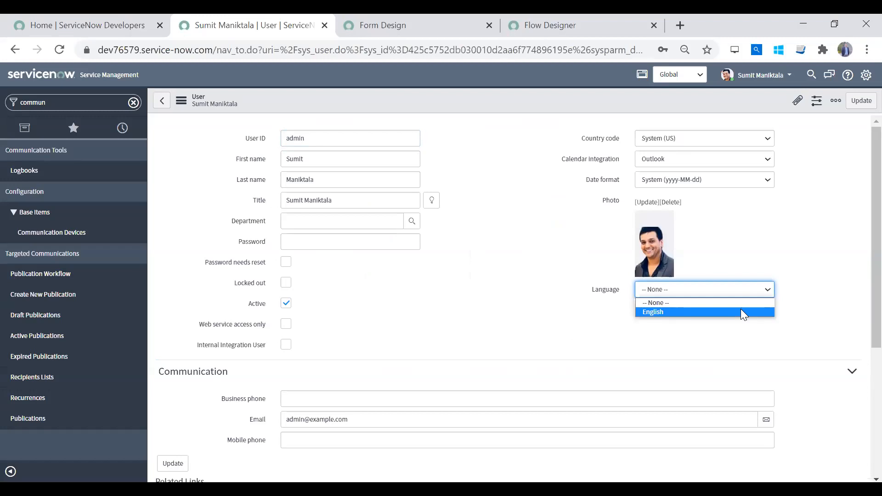
left_click(751, 293)
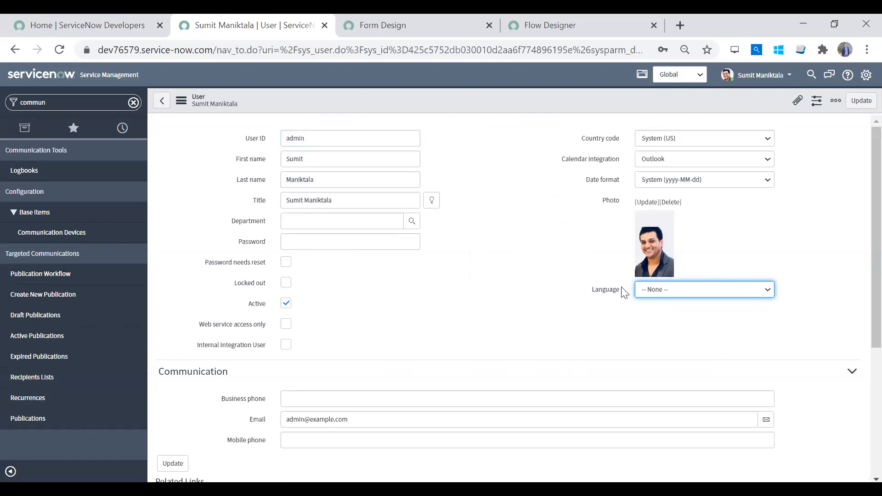
left_click(679, 293)
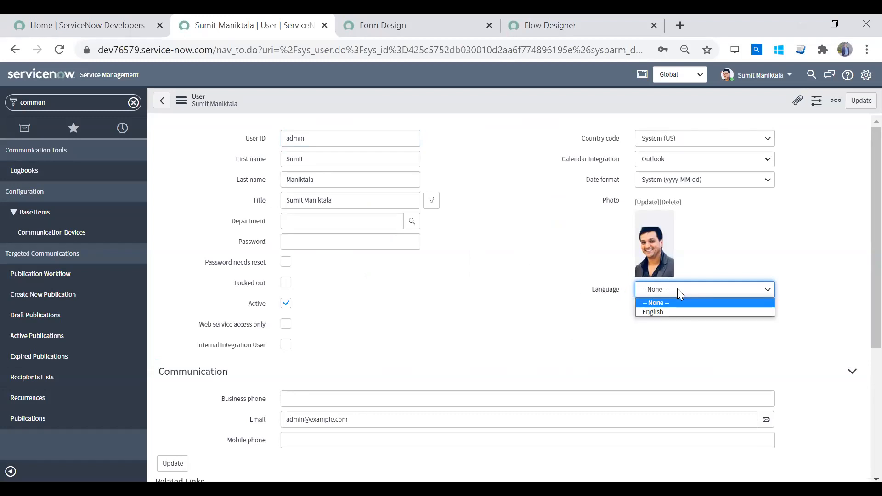
left_click(678, 289)
left_click(654, 287)
left_click(598, 294)
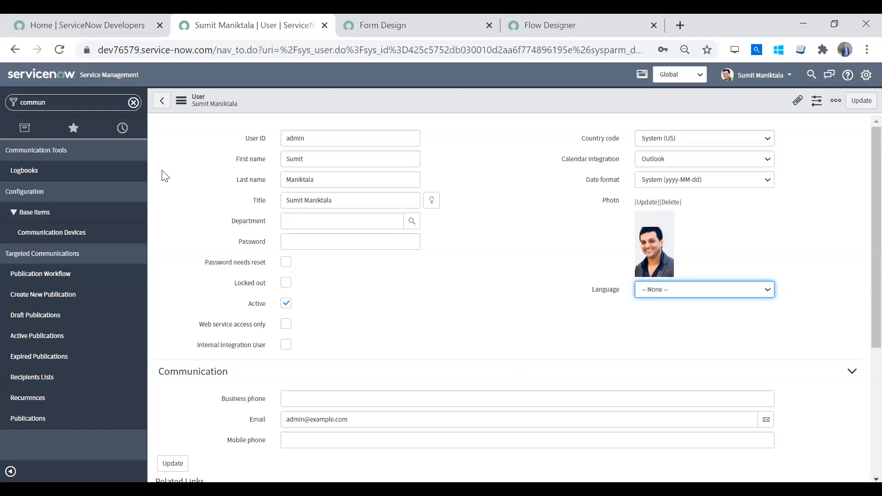
Filter the navigator for "logbook", start a new Logbook record, and check the options under When to send reminder.
left_click(134, 103)
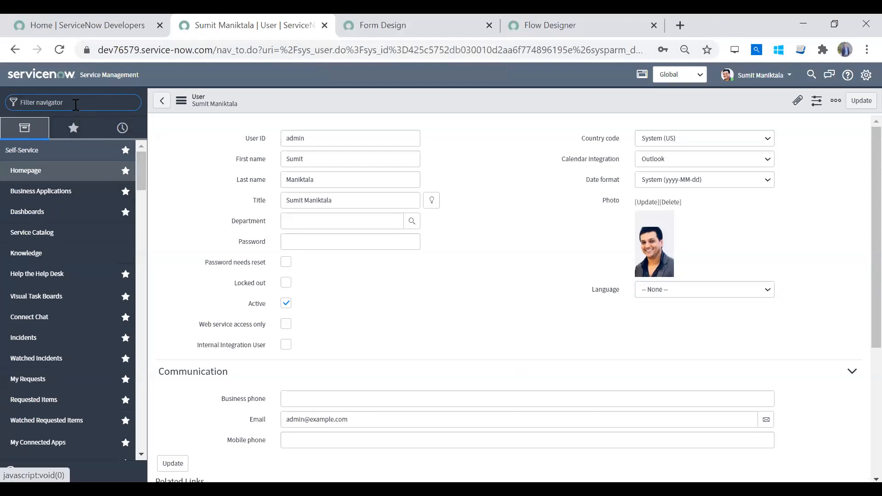
type("logbook")
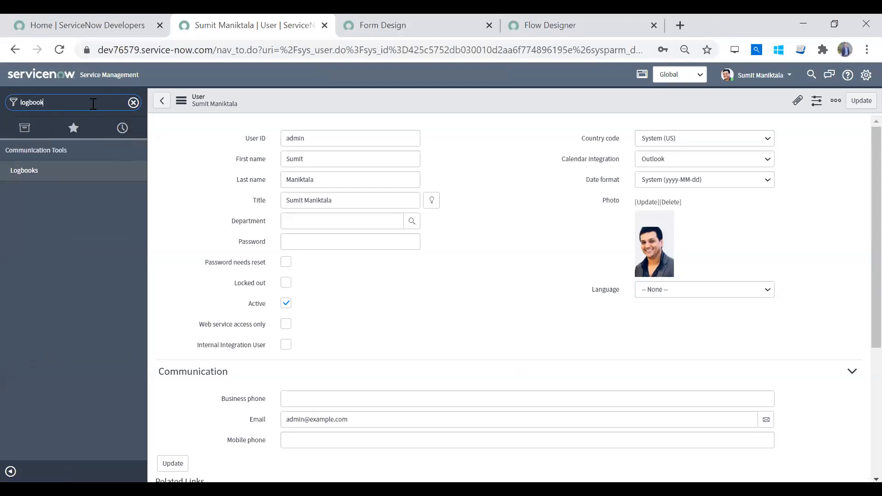
left_click(82, 172)
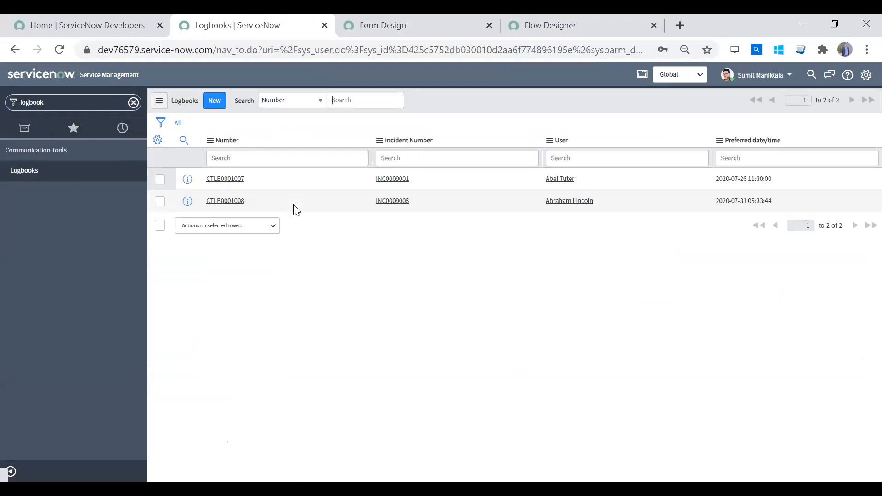
left_click(210, 106)
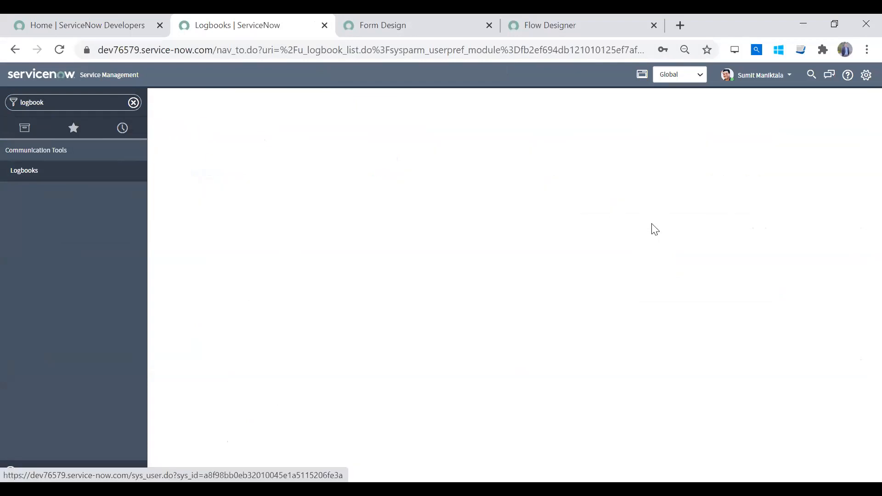
left_click(685, 212)
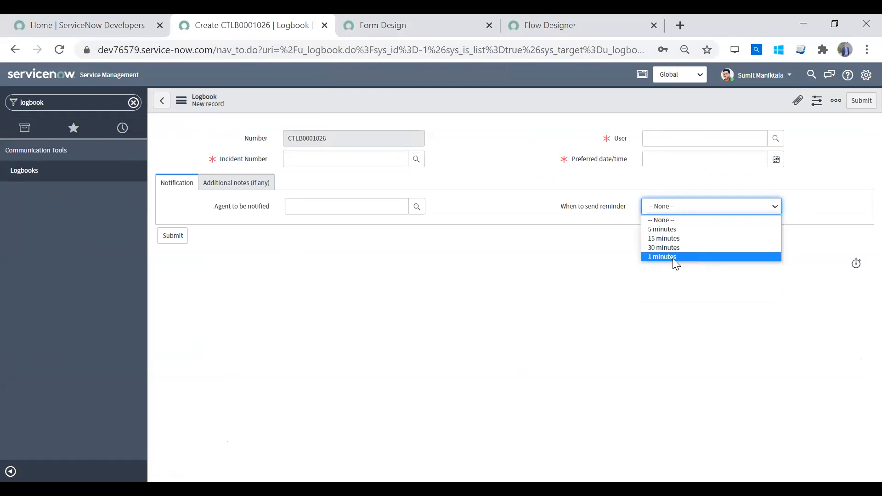
left_click(609, 261)
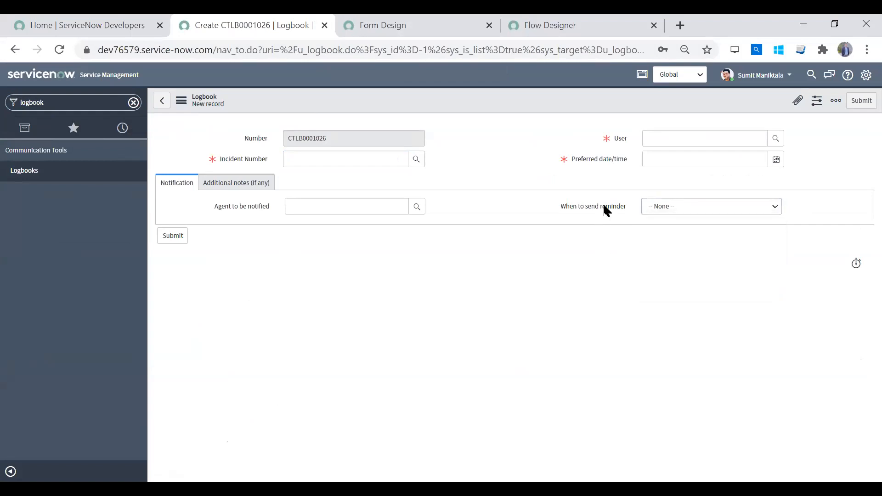
Open the choice list of When to send reminder and change the label of the choice with value 60 to "1 hour".
right_click(604, 207)
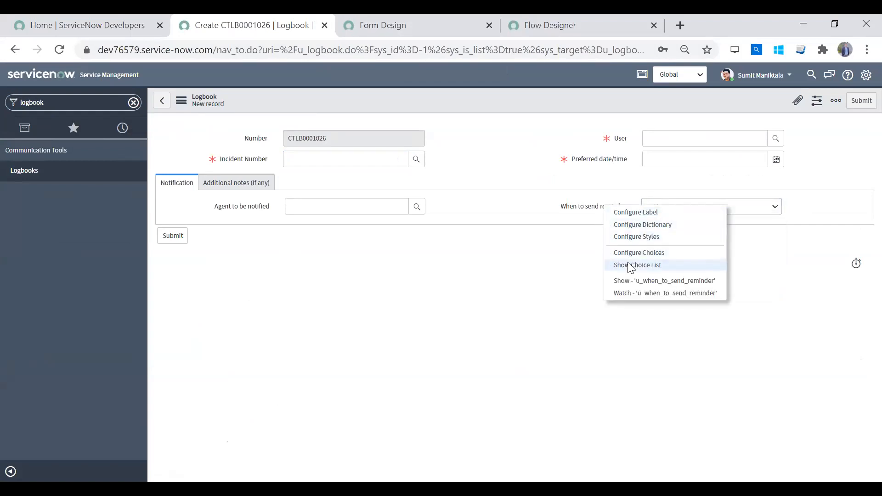
left_click(630, 265)
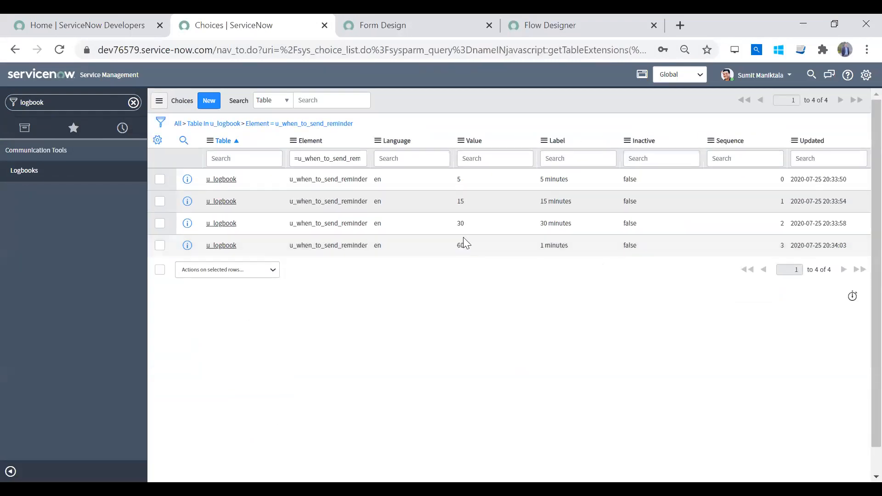
double_click(561, 244)
left_click(561, 245)
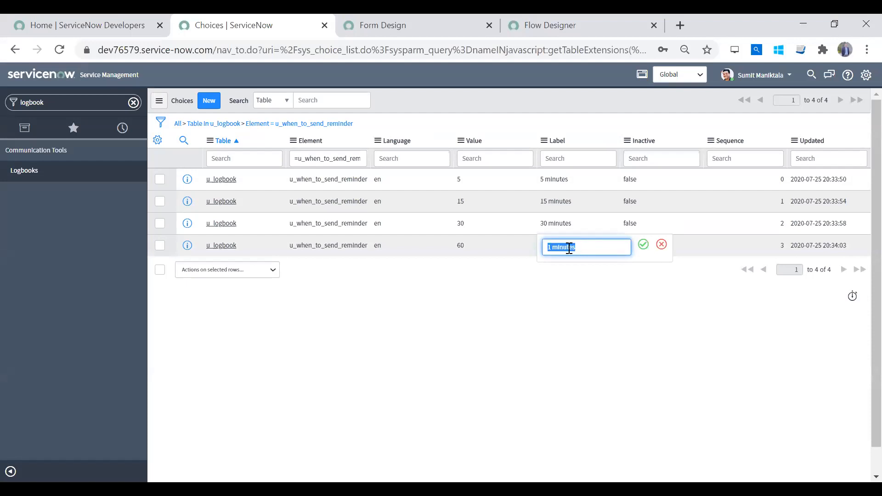
double_click(569, 248)
type("hour")
key("Return")
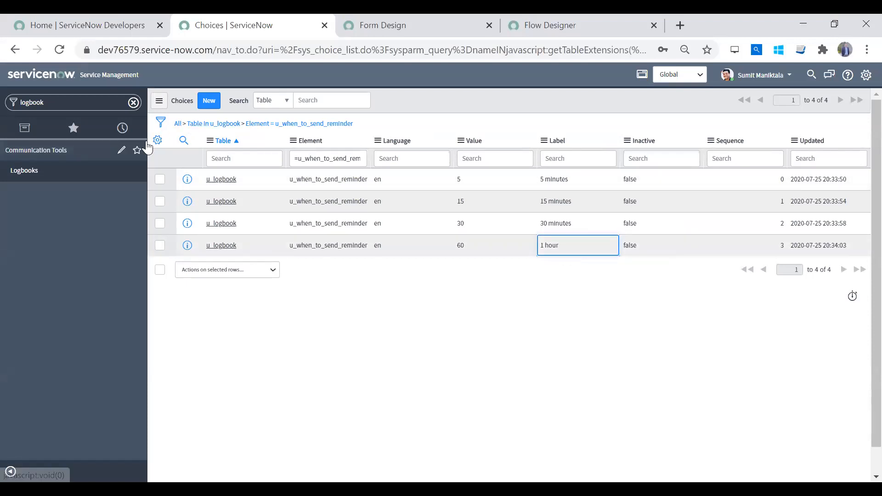
Start another new Logbook record and review the updated reminder options.
left_click(72, 172)
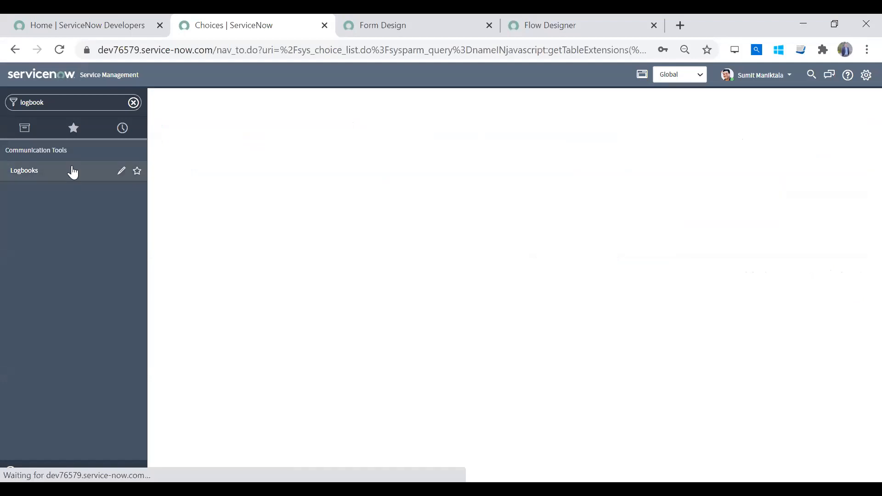
left_click(215, 104)
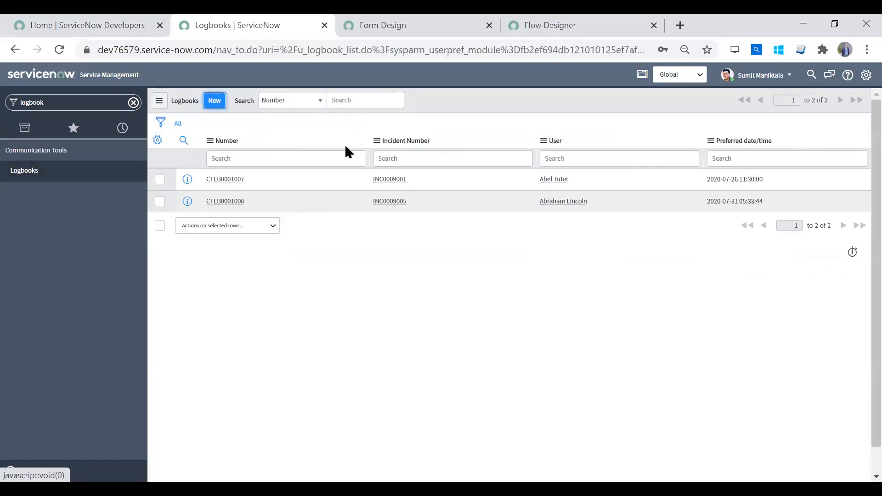
left_click(676, 207)
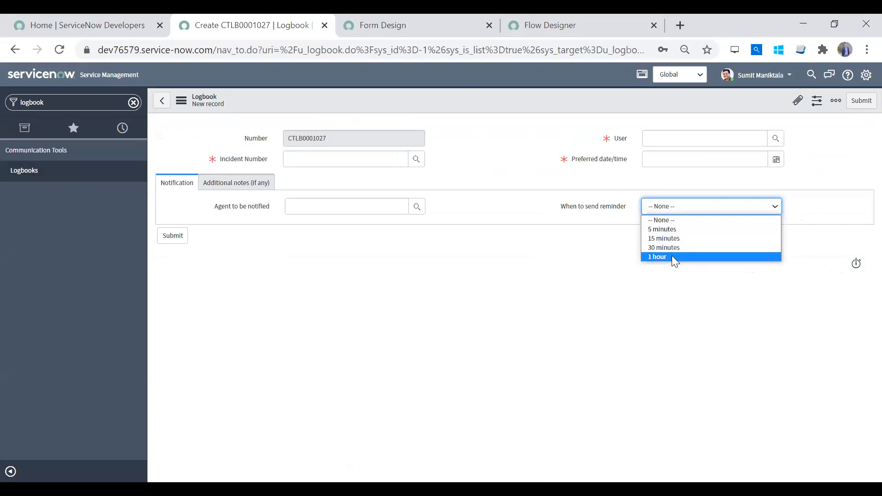
Inspect how the When to send reminder choices can be reordered in their configuration, leaving without saving.
right_click(612, 208)
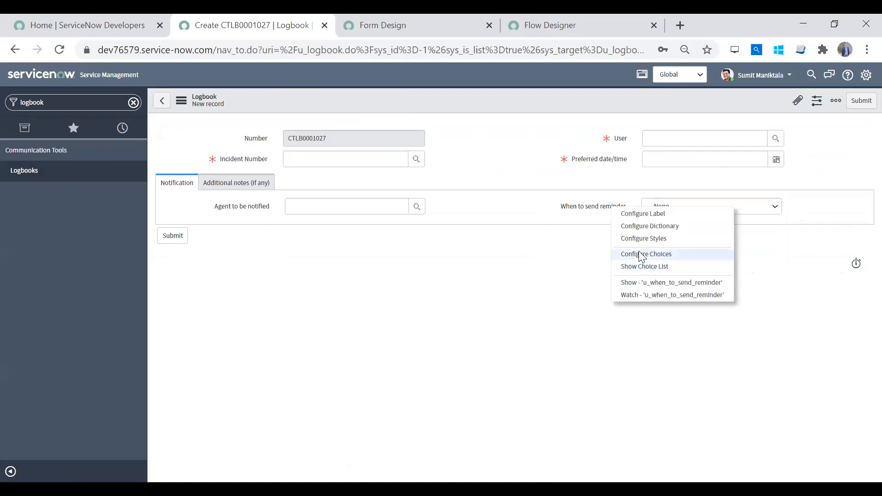
left_click(642, 256)
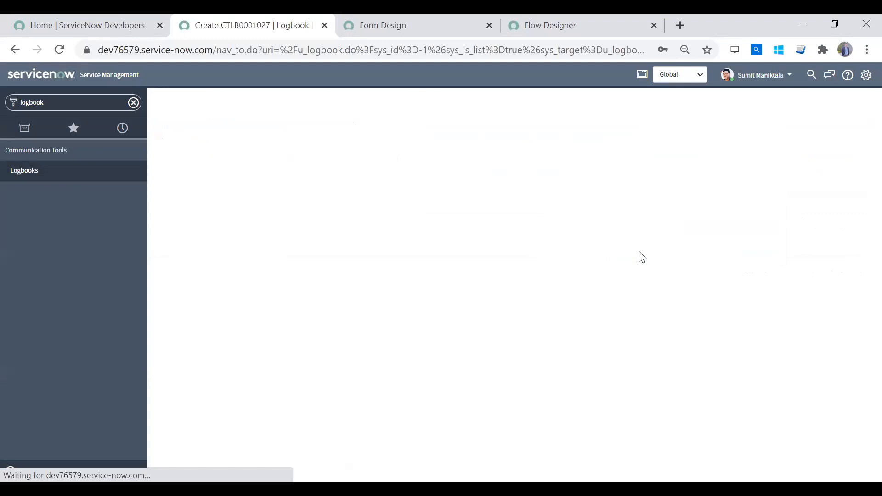
left_click(356, 194)
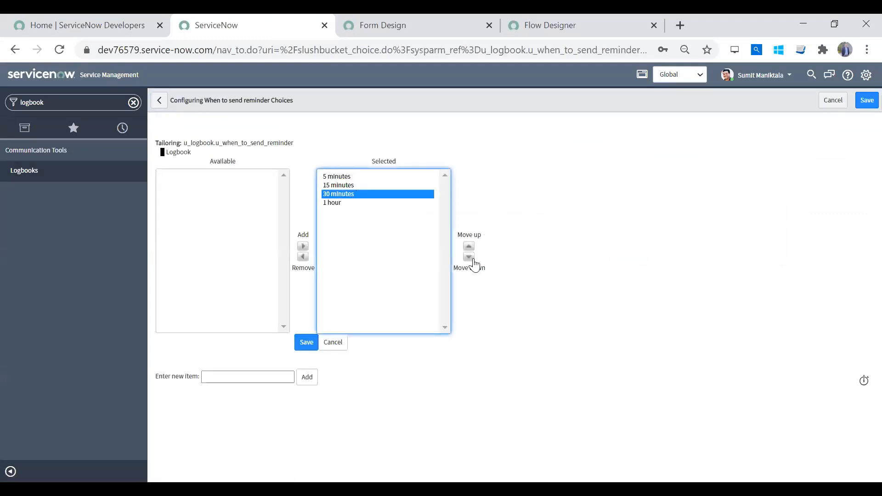
left_click(334, 344)
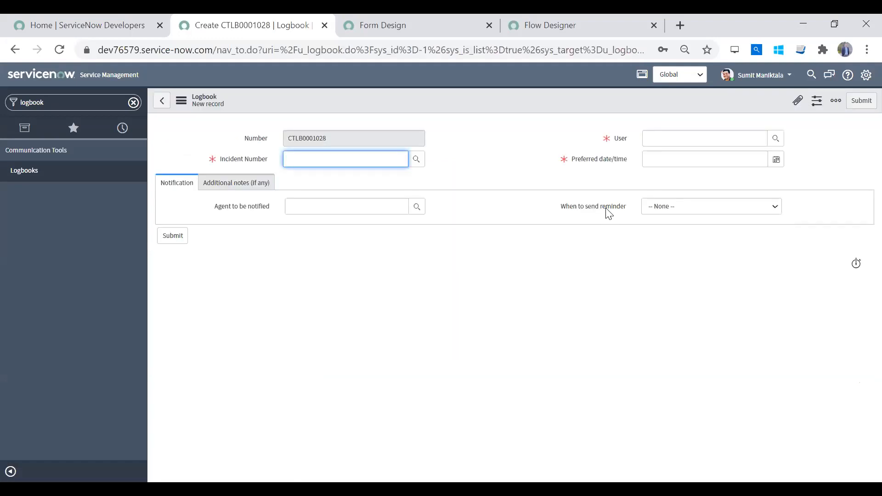
Open the choice list of When to send reminder and examine the Sequence values that order the choices.
right_click(607, 209)
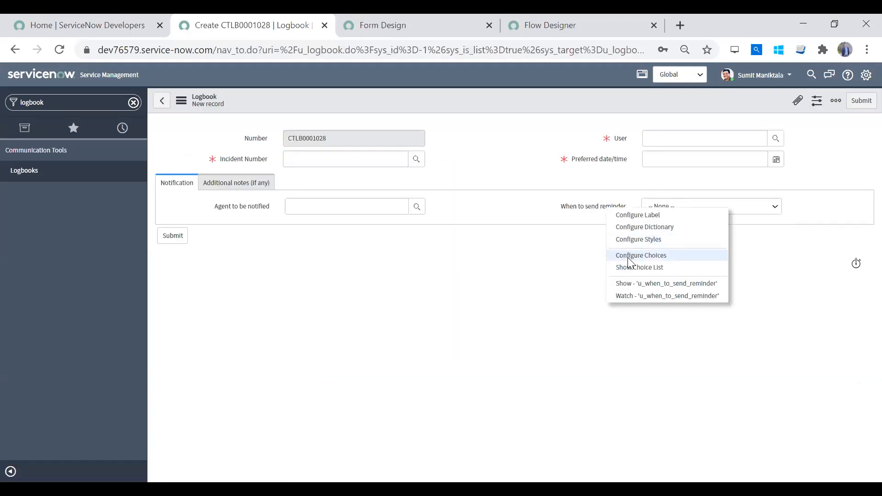
left_click(625, 268)
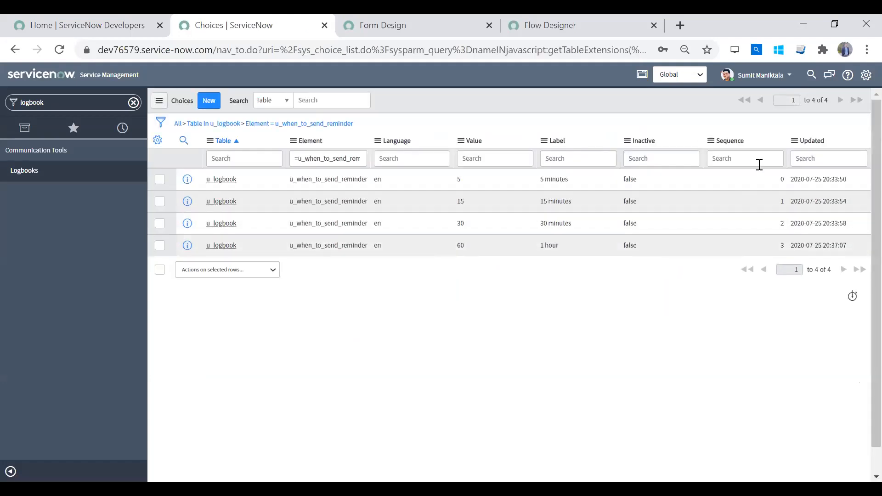
left_click(753, 180)
left_click(740, 223)
left_click(739, 197)
left_click(736, 180)
left_click(735, 227)
left_click(735, 241)
left_click(735, 199)
left_click(733, 174)
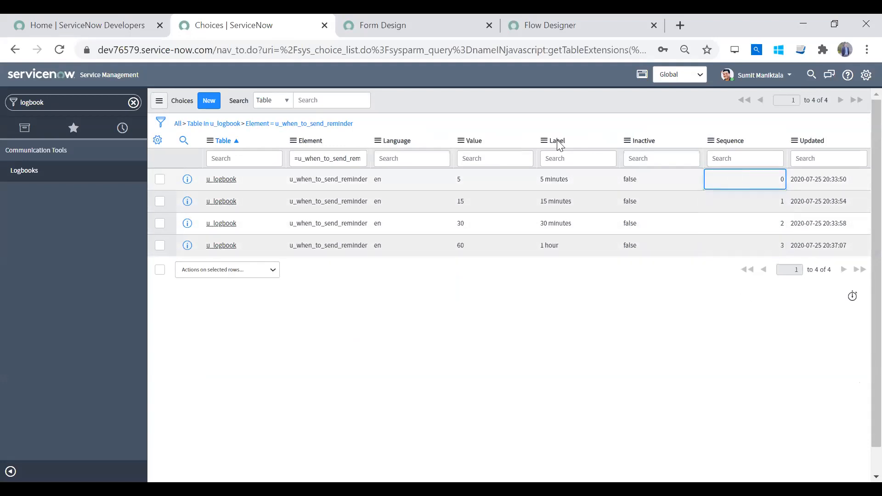
Start a new Logbook record and review the Agent to be notified and When to send reminder fields.
left_click(55, 172)
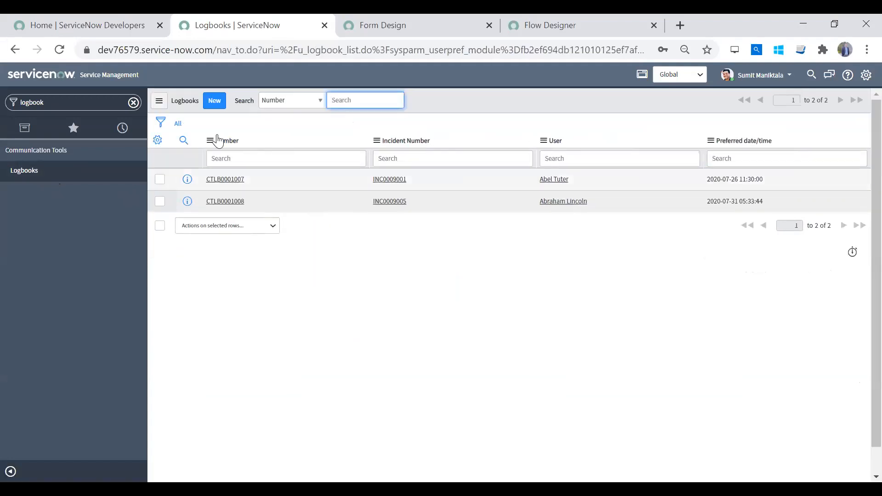
left_click(214, 100)
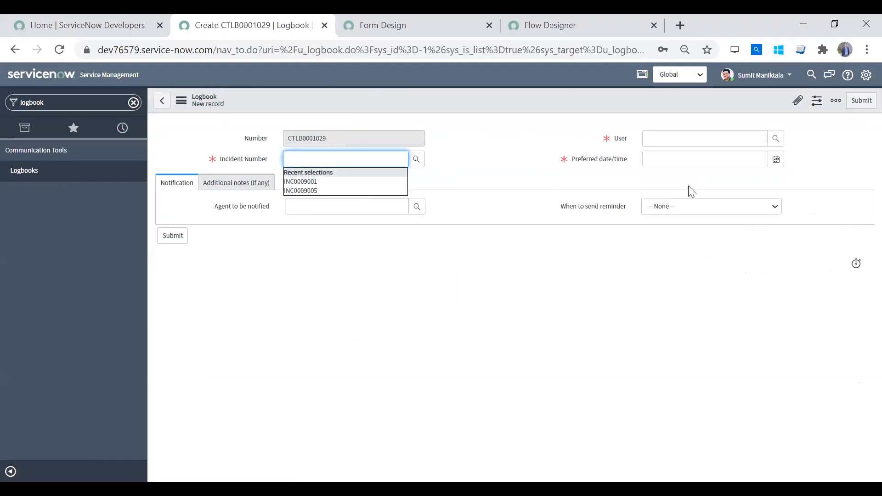
left_click(678, 210)
left_click(678, 219)
left_click(357, 205)
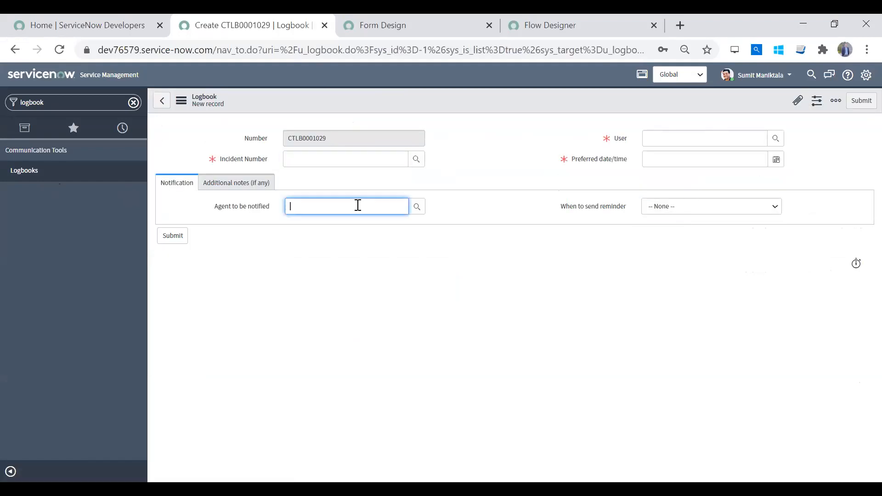
left_click(656, 207)
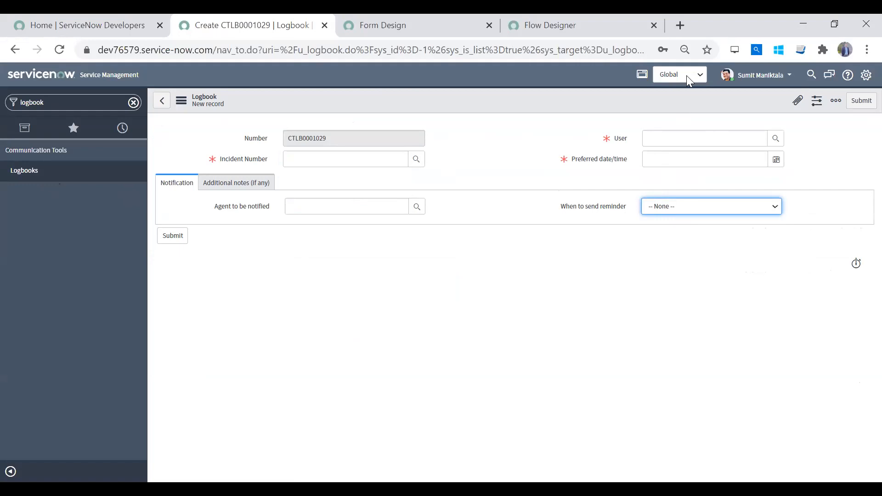
key("alt+Tab")
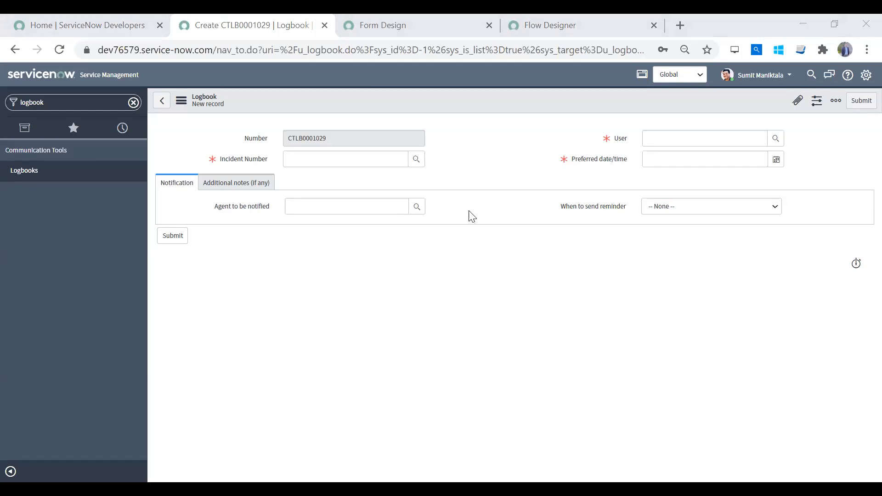
left_click(675, 207)
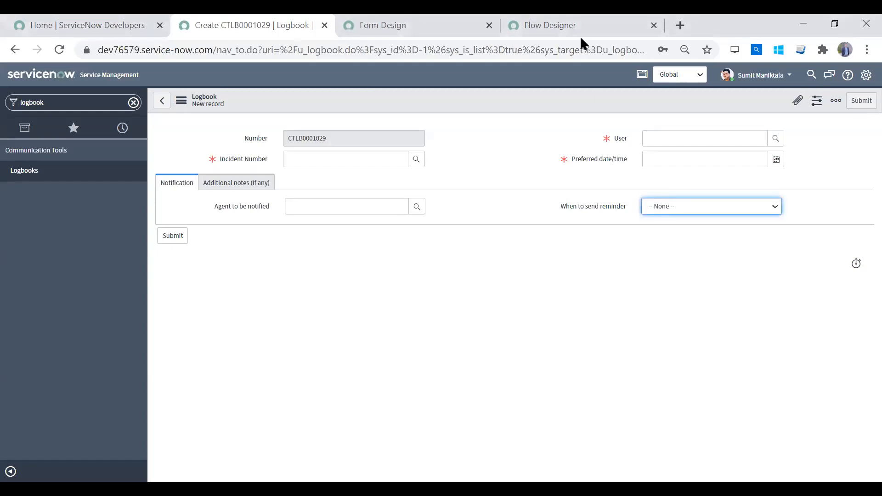
Open Logbook record CTLB0001007, review its notification fields and return to the Logbooks list.
left_click(49, 171)
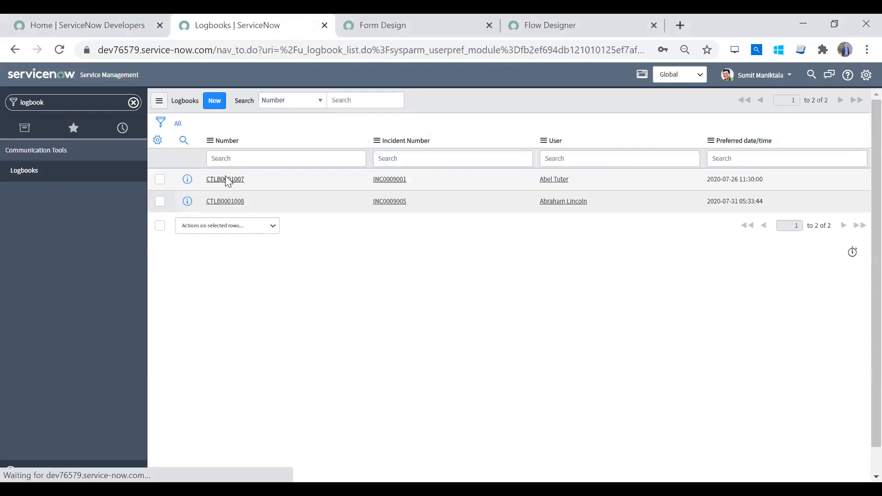
left_click(227, 180)
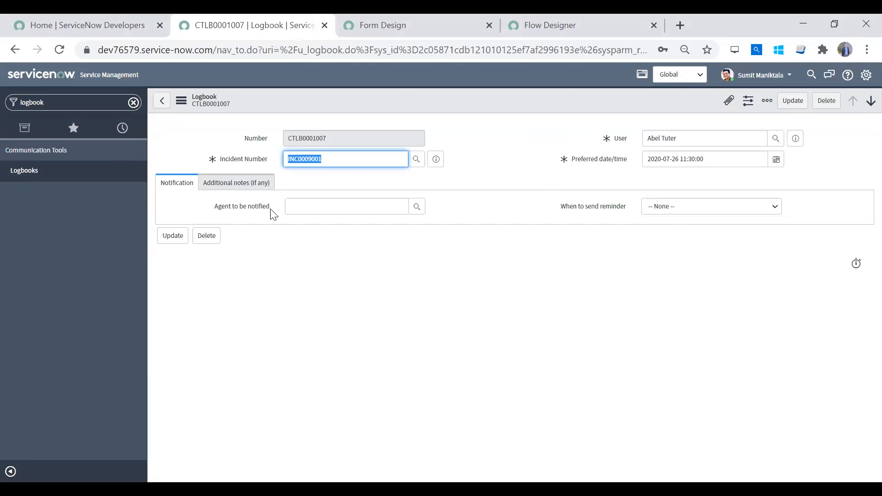
left_click(42, 169)
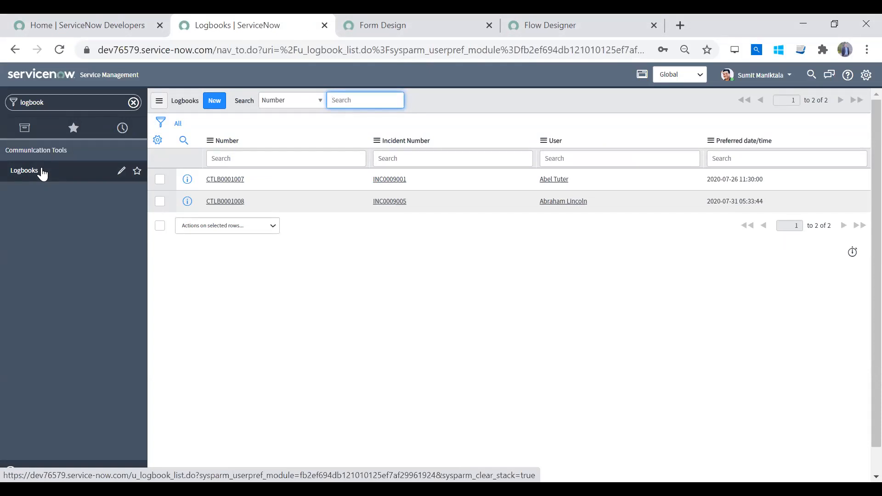
Open the form layout configuration of the Logbook form from record CTLB0001007.
left_click(218, 180)
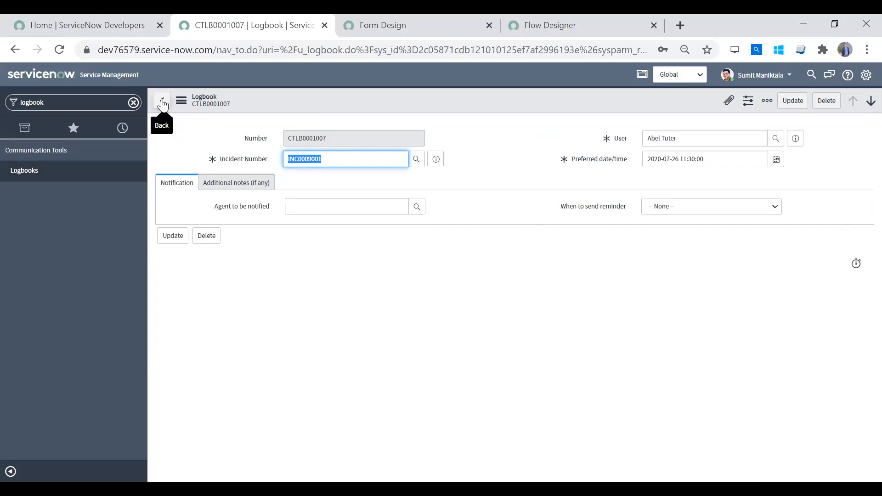
right_click(393, 94)
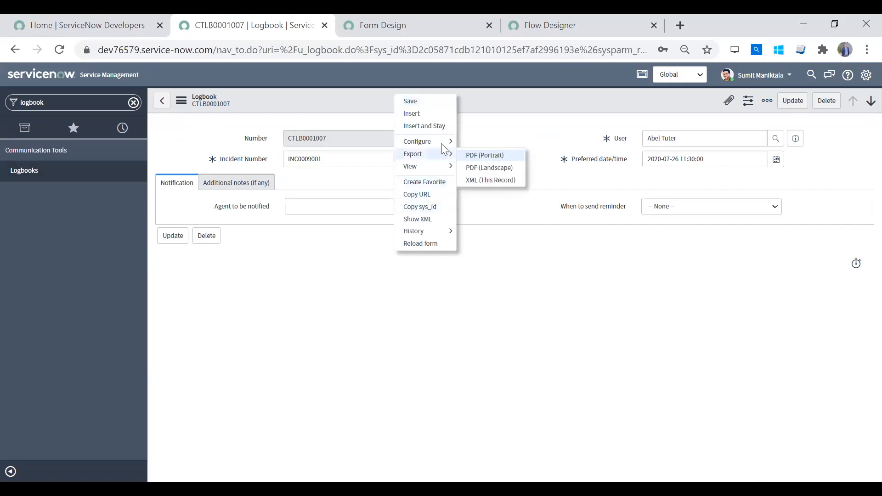
mouse_move(452, 140)
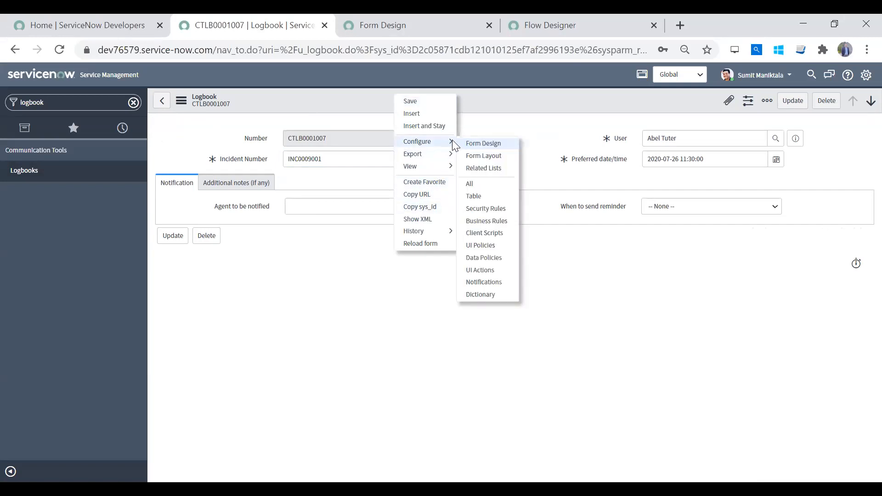
left_click(493, 157)
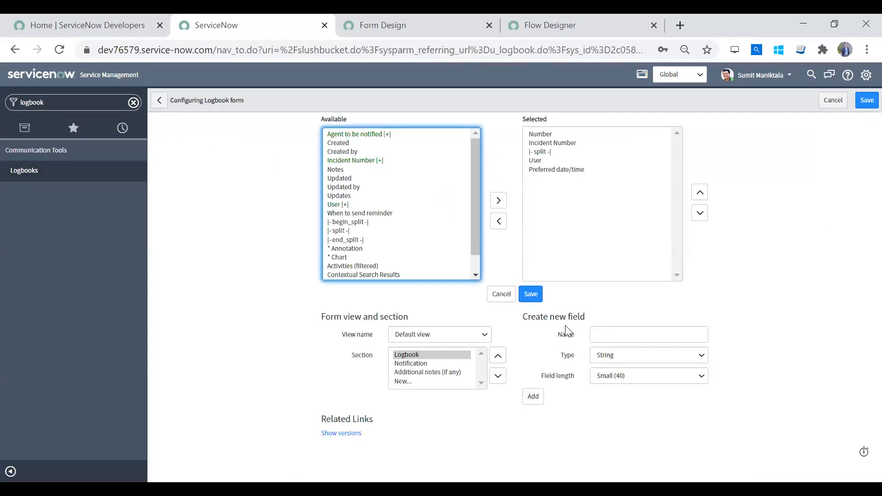
left_click(616, 335)
type("Active")
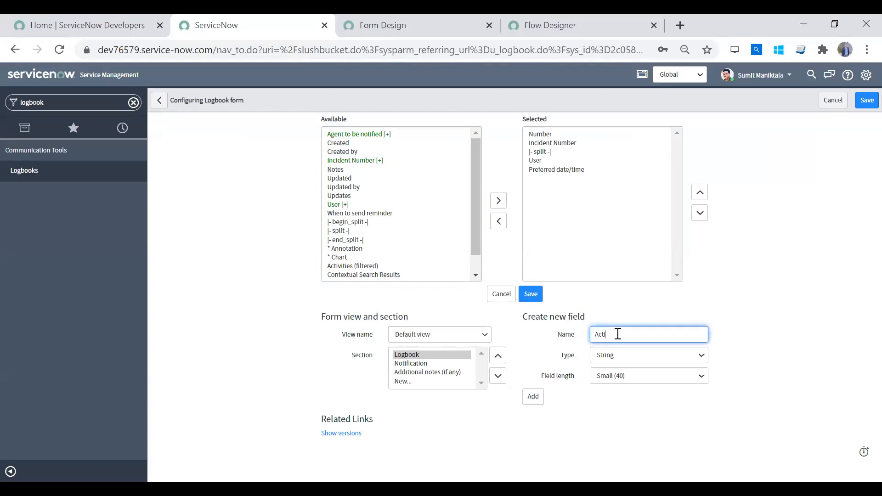
left_click(638, 361)
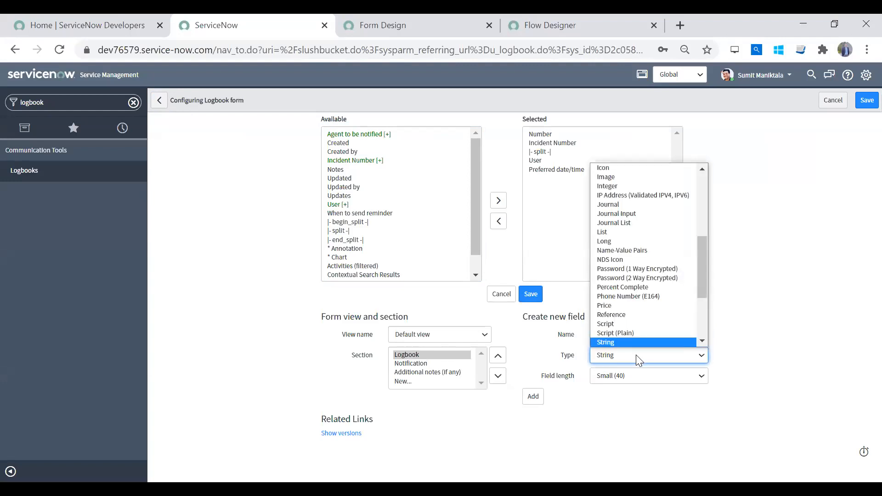
mouse_move(705, 282)
left_mouse_down()
mouse_move(700, 191)
mouse_move(700, 267)
left_mouse_up()
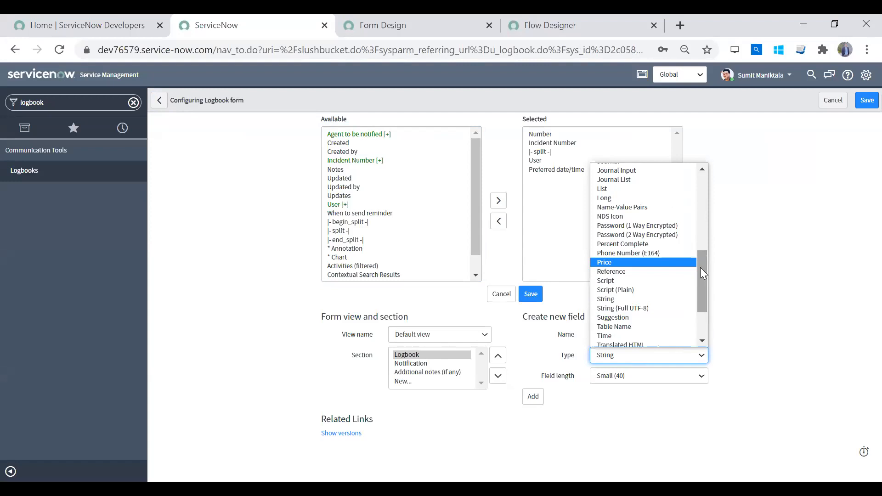
left_click_drag(703, 282, 705, 161)
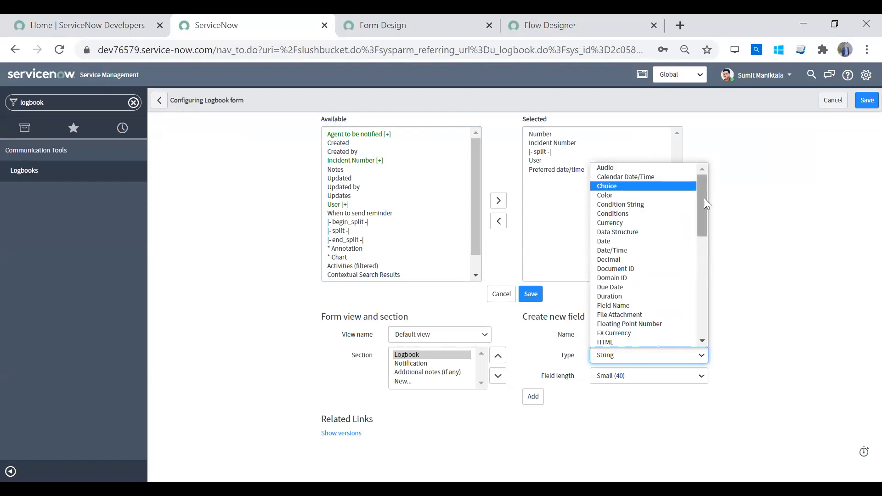
left_click_drag(702, 223, 691, 331)
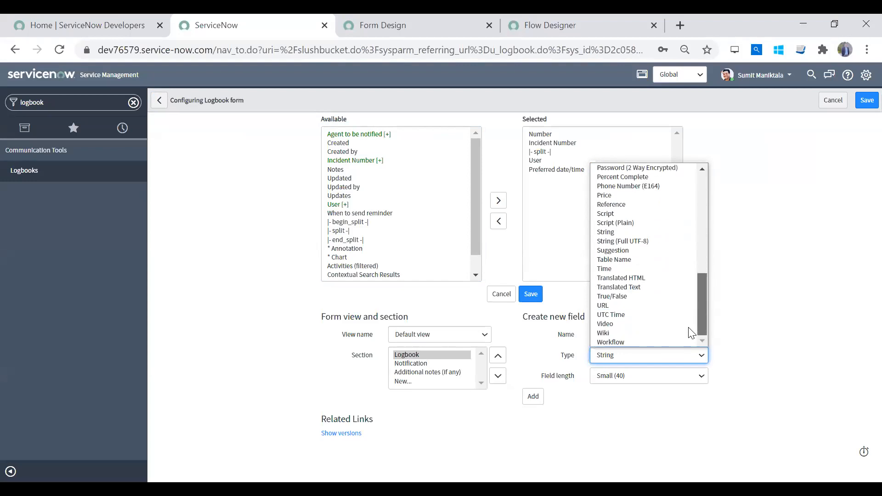
left_click(657, 296)
left_click(533, 376)
left_click(543, 179)
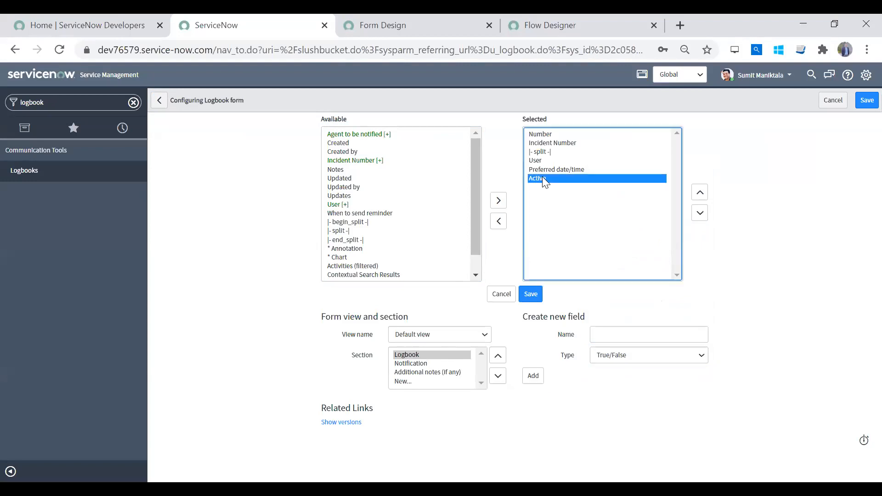
left_click(500, 225)
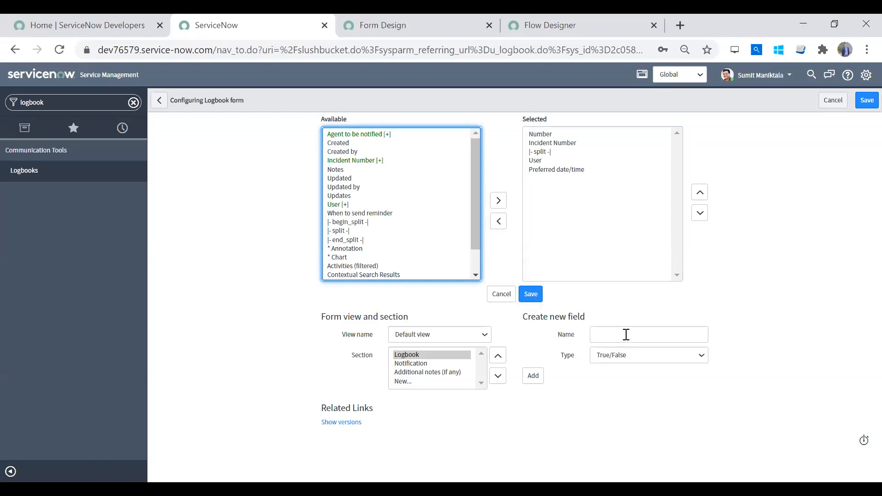
Create a new field named "State" of type Choice in the Logbook section of the form.
left_click(626, 335)
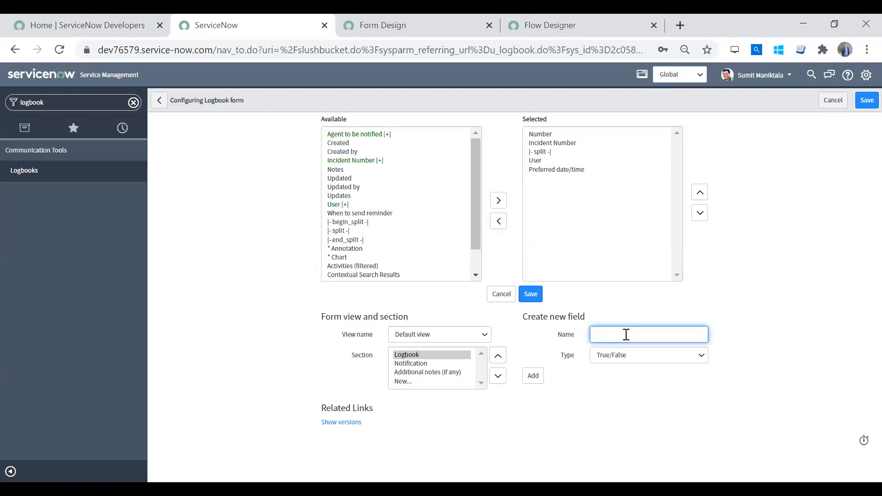
type("Sta")
left_click(646, 356)
left_click_drag(703, 284, 693, 198)
left_click(669, 186)
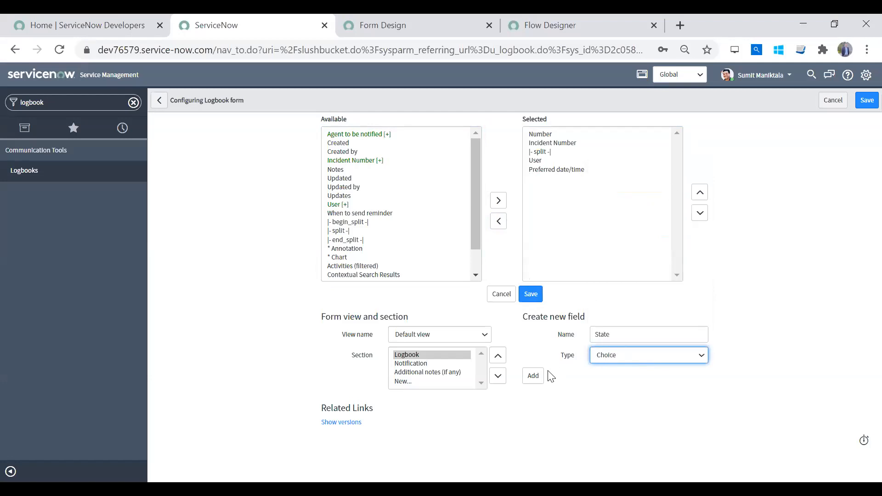
left_click(537, 378)
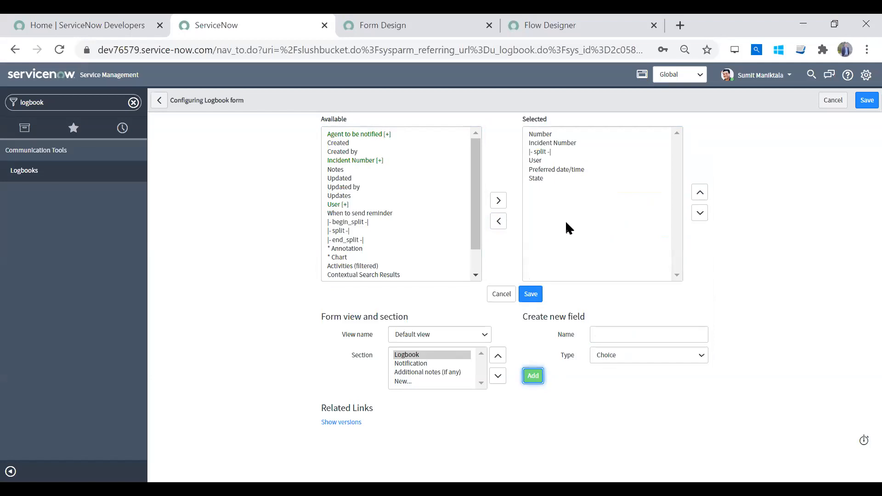
Move the State field directly below Incident Number, before the split, and save the form layout.
left_click(556, 179)
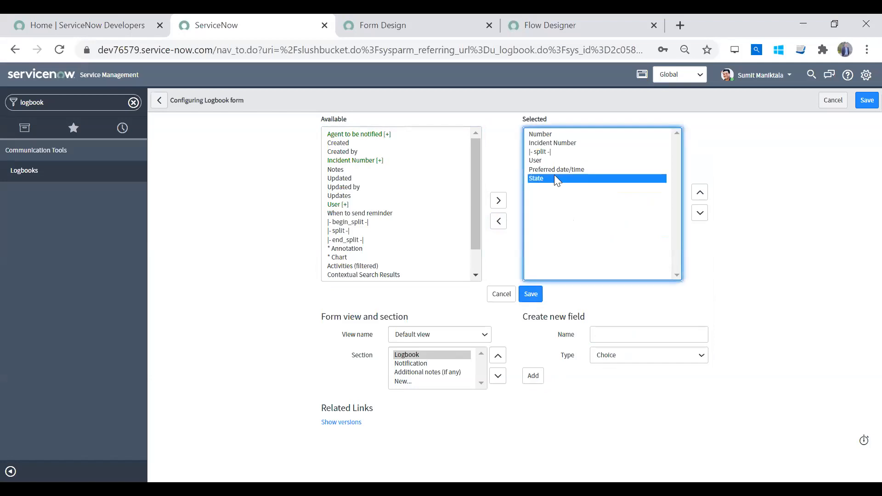
left_click(699, 193)
left_click(699, 193)
left_click(699, 193)
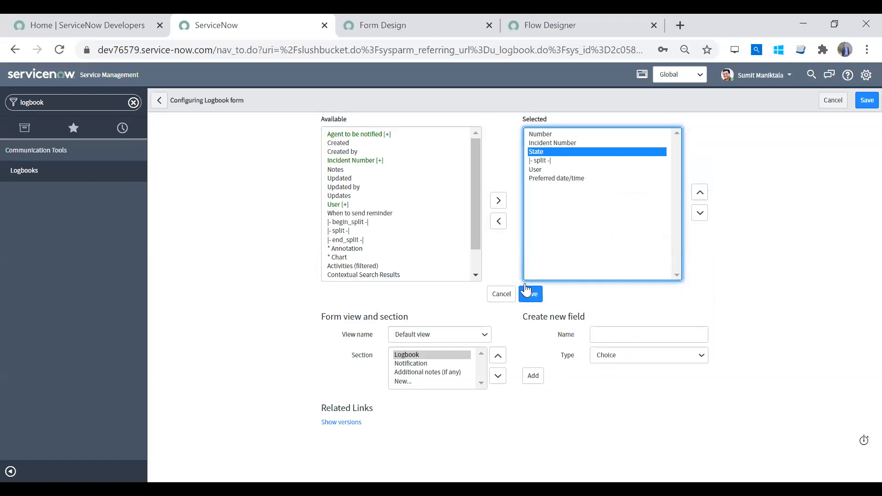
left_click(538, 296)
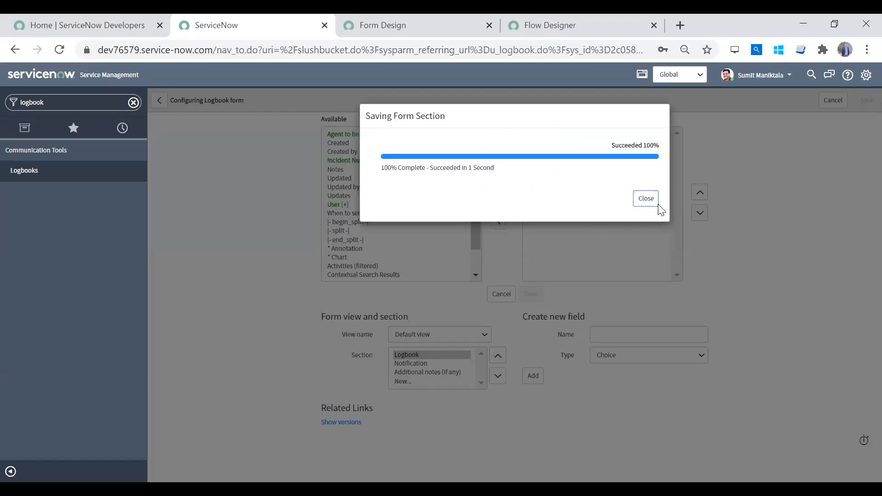
left_click(658, 205)
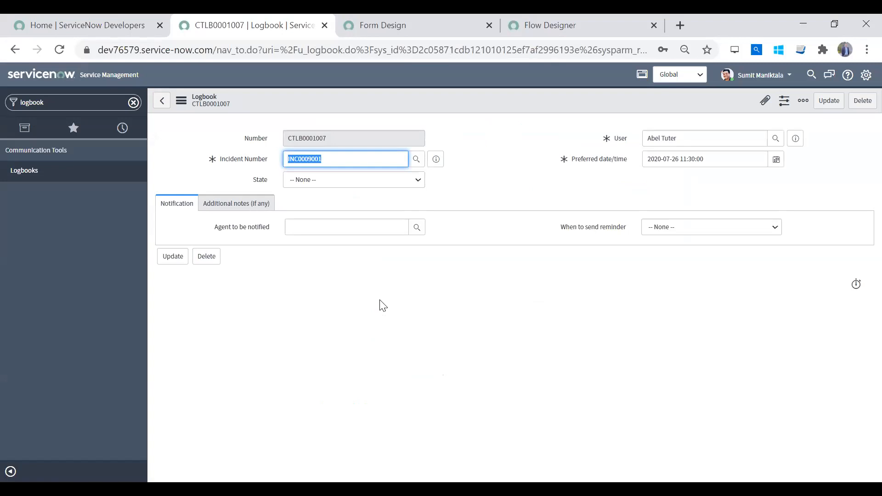
Open the choice configuration of the State field and add the choice "Still to contact".
left_click(387, 177)
left_click(386, 177)
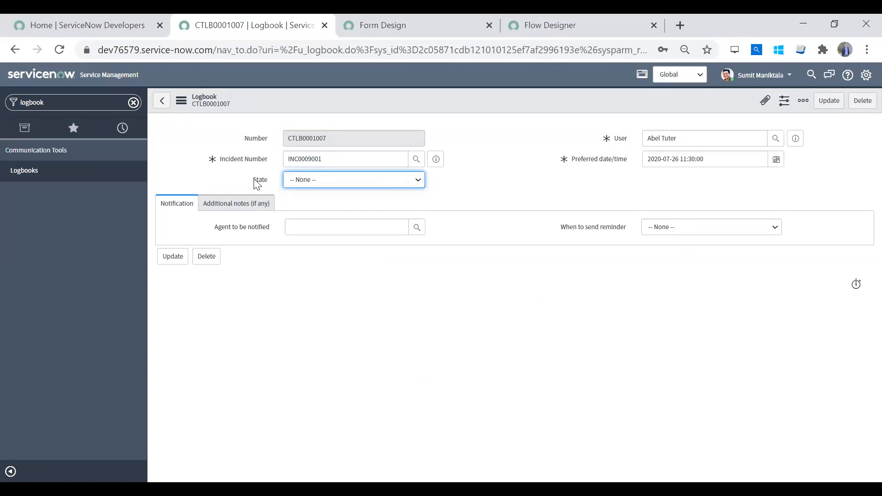
right_click(262, 180)
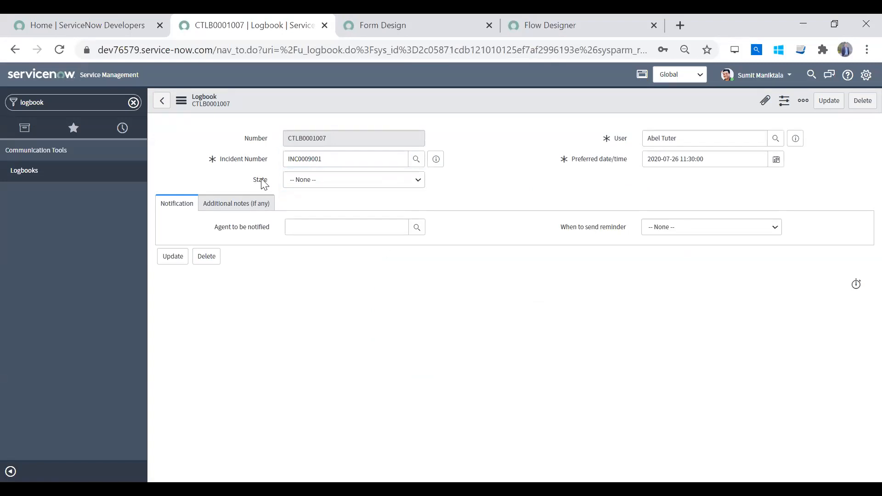
right_click(263, 183)
left_click(281, 226)
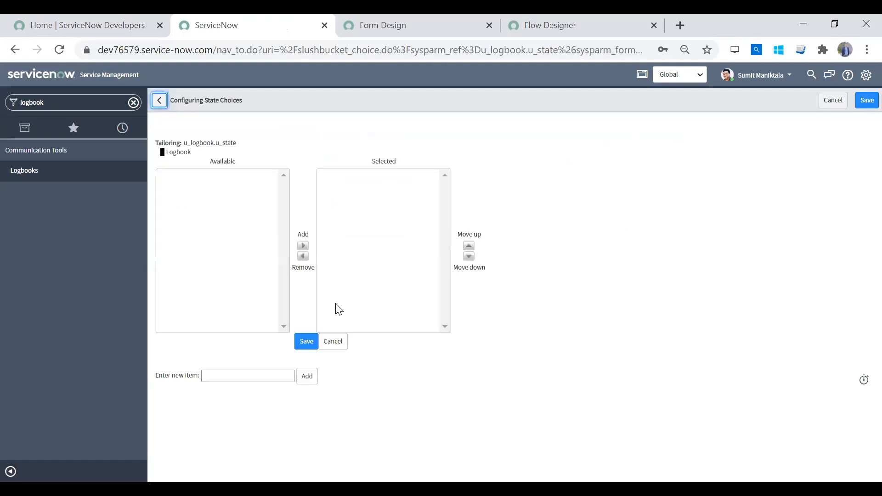
left_click(223, 375)
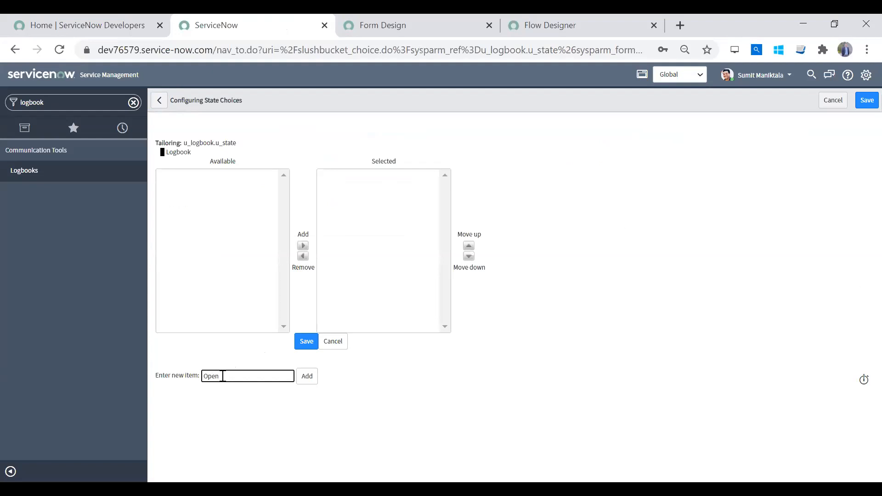
left_click_drag(222, 376, 140, 380)
type("S")
left_click(306, 377)
Add "Contacted" as the second State choice, save the choices and check the State options on the record.
left_click(260, 378)
type("Contacted")
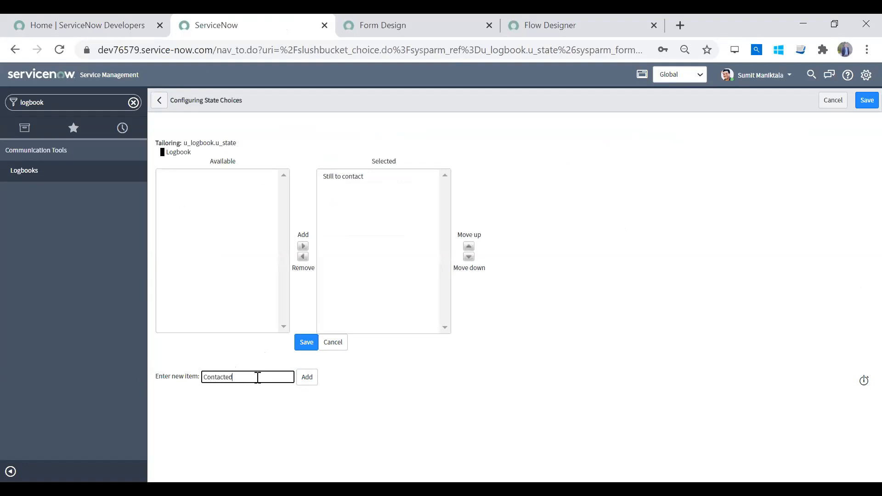
left_click(306, 379)
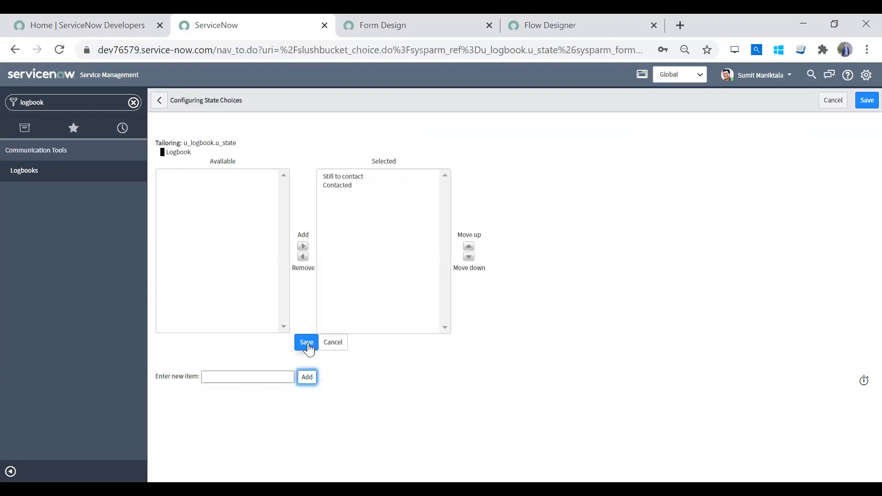
left_click(307, 345)
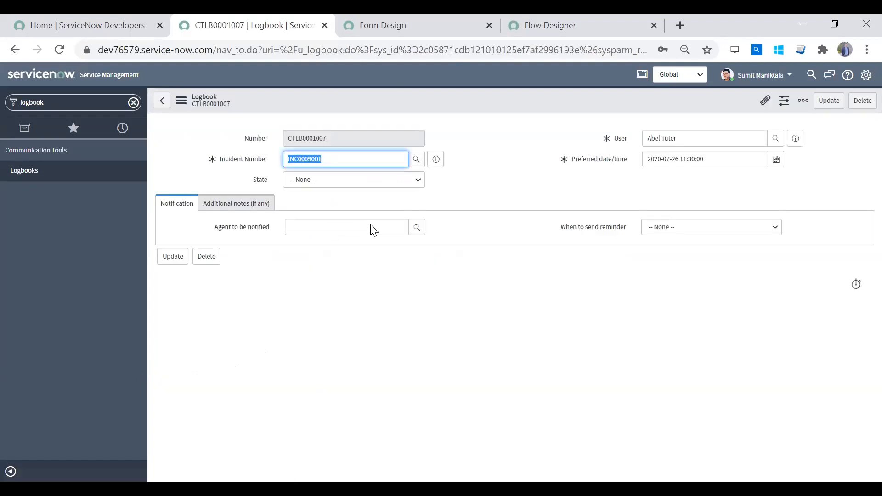
left_click(357, 183)
left_click(357, 186)
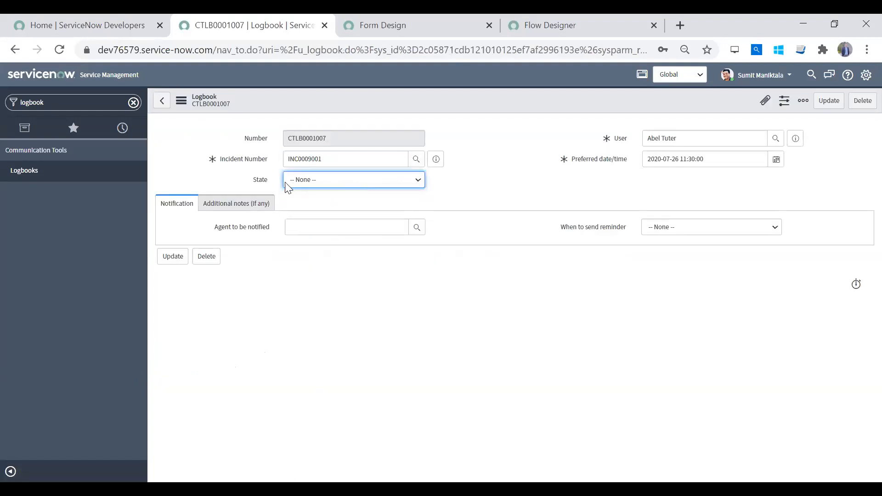
Show the choice list of the State field and inspect the values of its two choices.
right_click(259, 180)
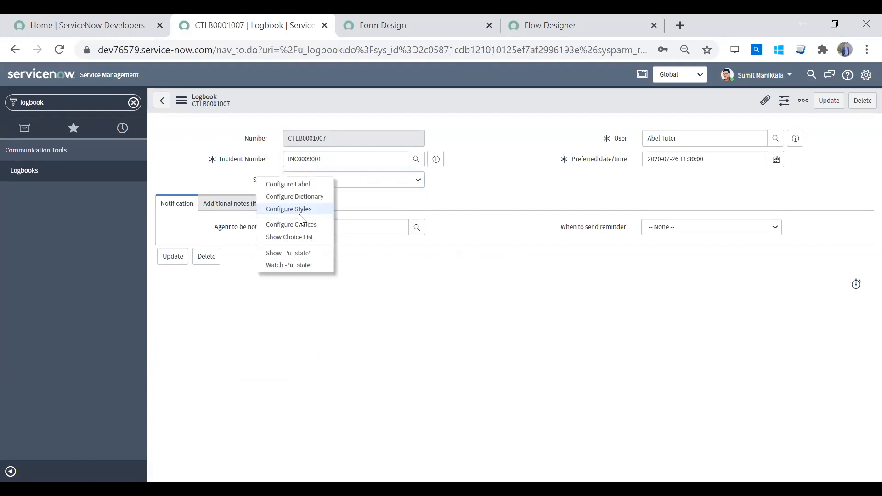
left_click(321, 243)
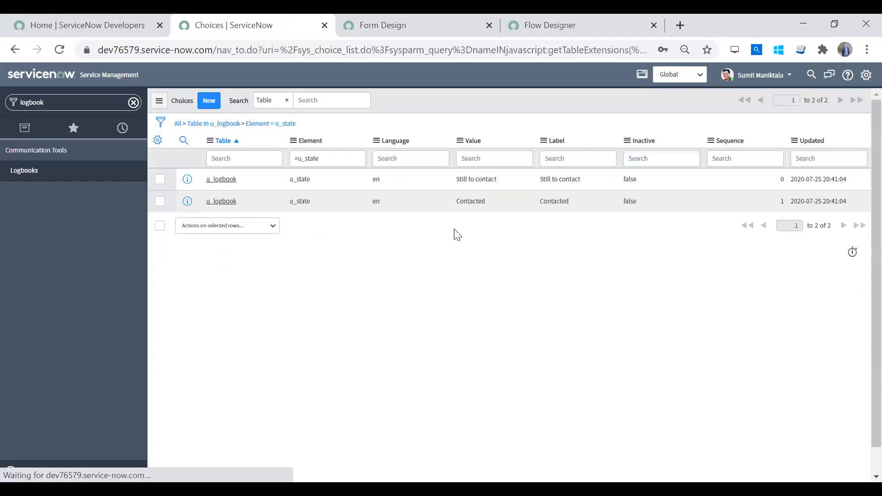
left_click_drag(511, 183, 456, 183)
left_click(481, 202)
left_click(468, 186)
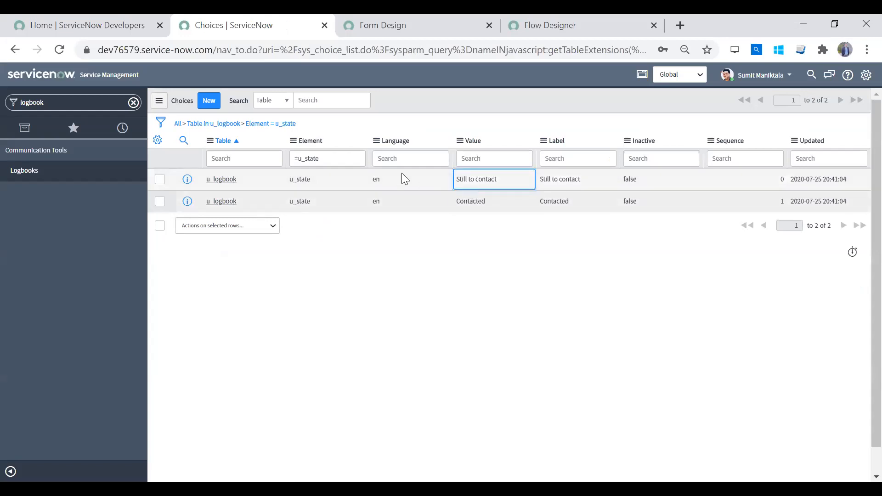
Change the value of the "Still to contact" choice to still_to_contact and save it.
double_click(471, 181)
key("ctrl+Left")
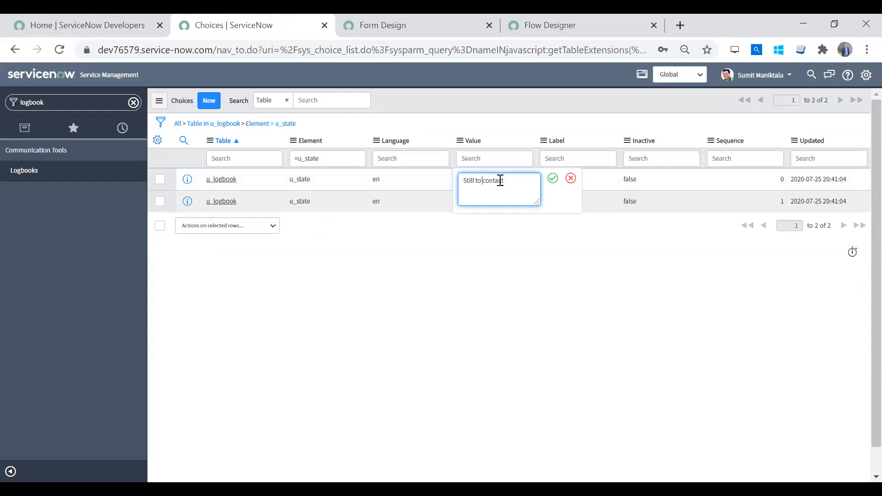
key("BackSpace")
type("s")
key("BackSpace")
type("_")
key("ctrl+Right")
key("BackSpace")
type("_")
left_click(553, 179)
Change the value of the "Contacted" choice to lowercase contacted and save it.
double_click(480, 202)
left_click(475, 204)
double_click(476, 203)
type("contacted")
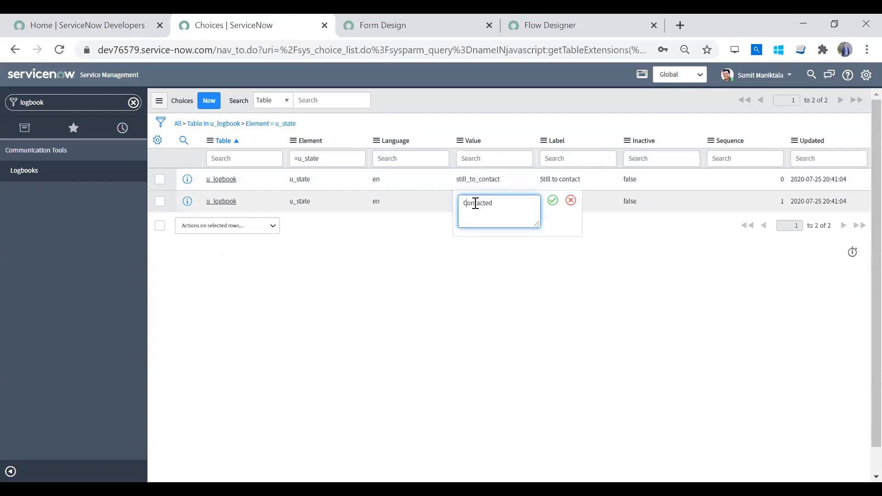
left_click(551, 201)
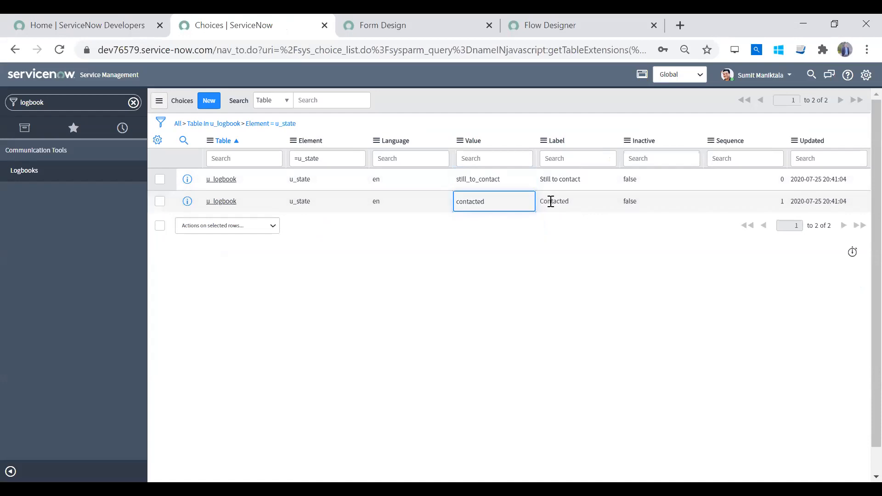
Review the values of both State choices in the choice list.
left_click(407, 185)
left_click(445, 192)
left_click_drag(507, 181, 456, 181)
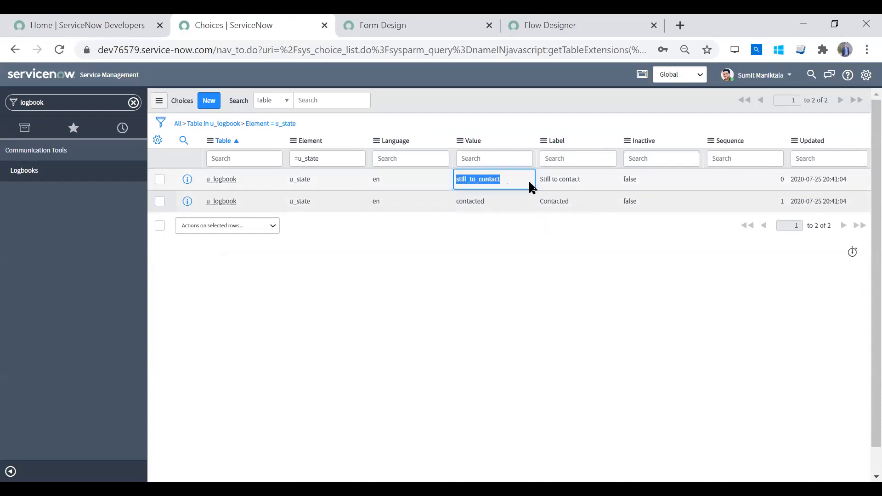
left_click(490, 212)
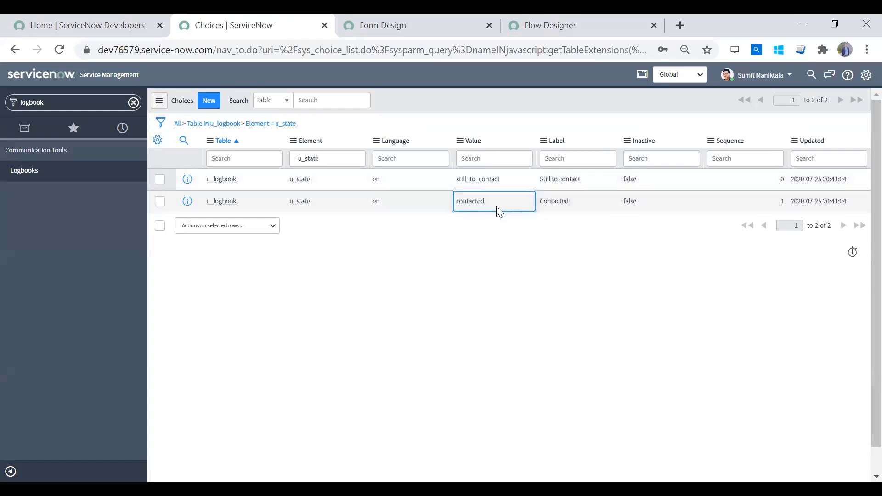
left_click_drag(459, 180, 509, 182)
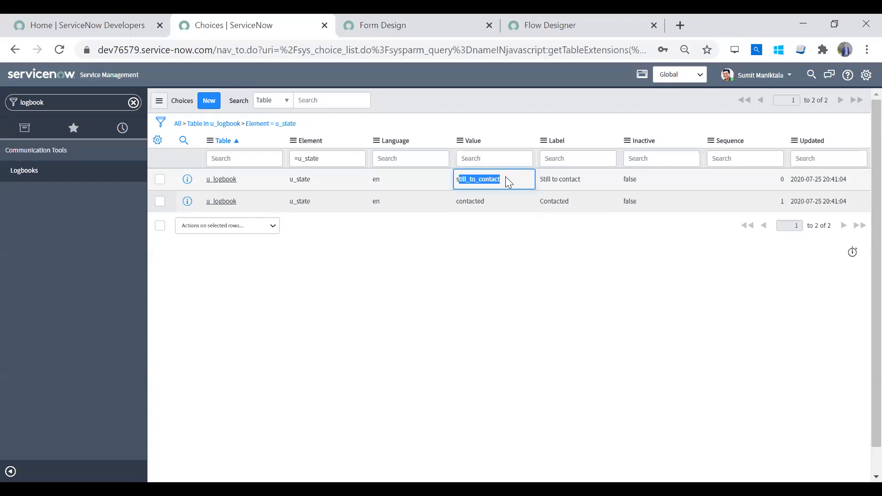
left_click(488, 201)
double_click(478, 180)
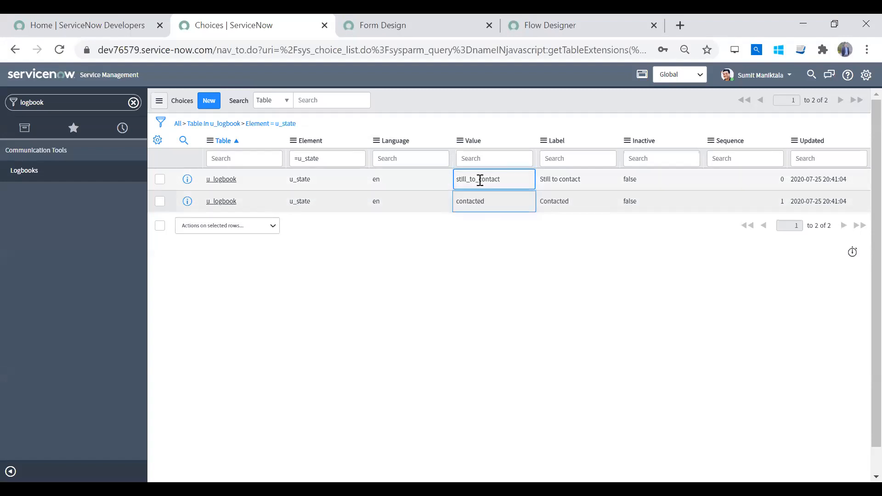
left_click(477, 210)
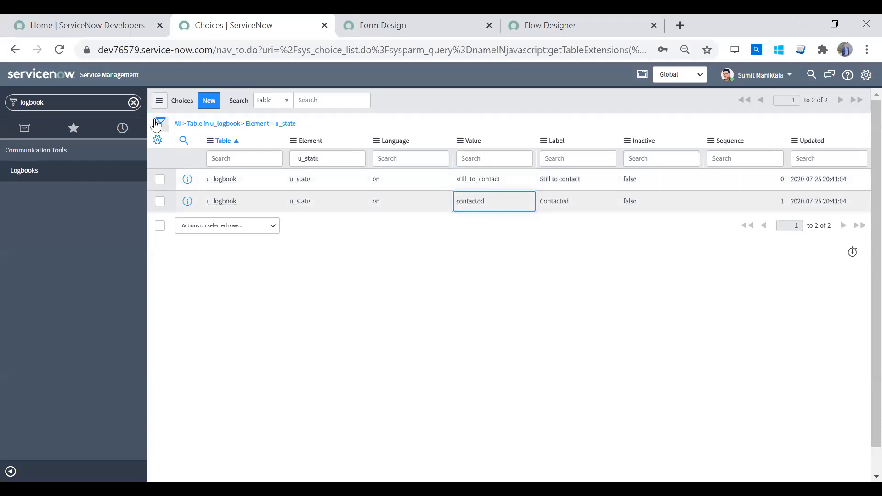
Start a new Logbook record, open the State field's dictionary entry and make the field mandatory.
left_click(55, 171)
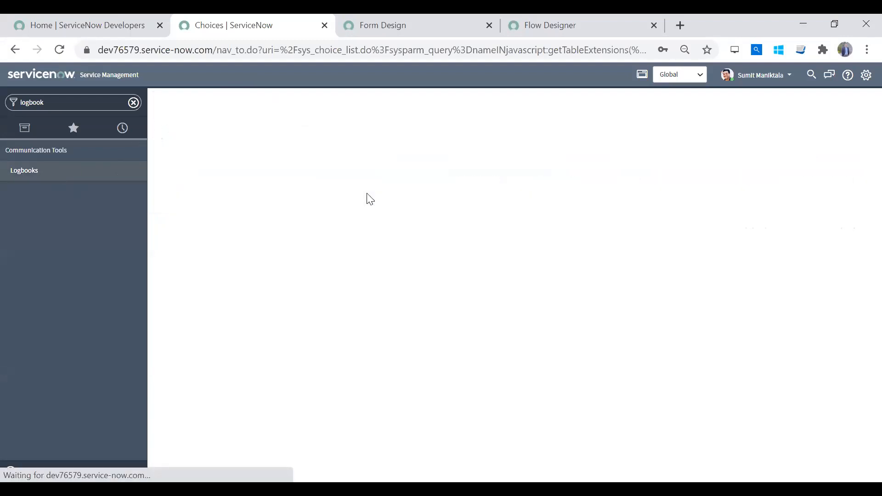
left_click(213, 101)
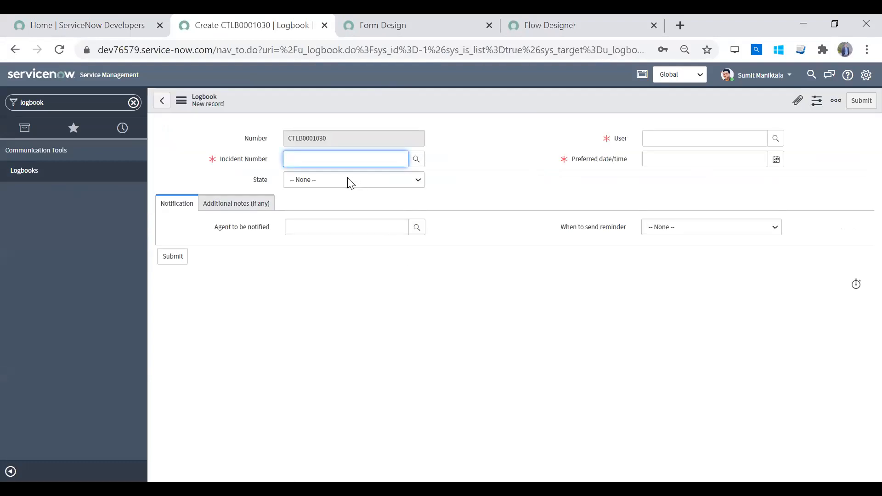
left_click(258, 179)
right_click(258, 180)
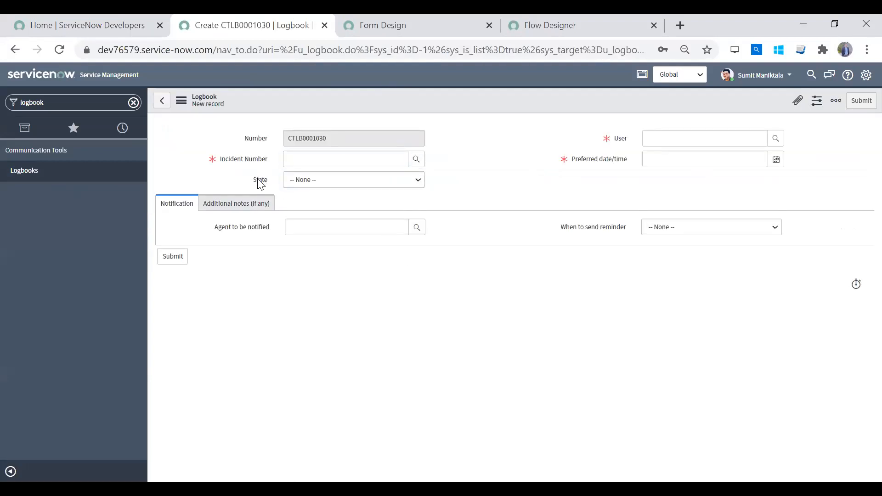
right_click(258, 180)
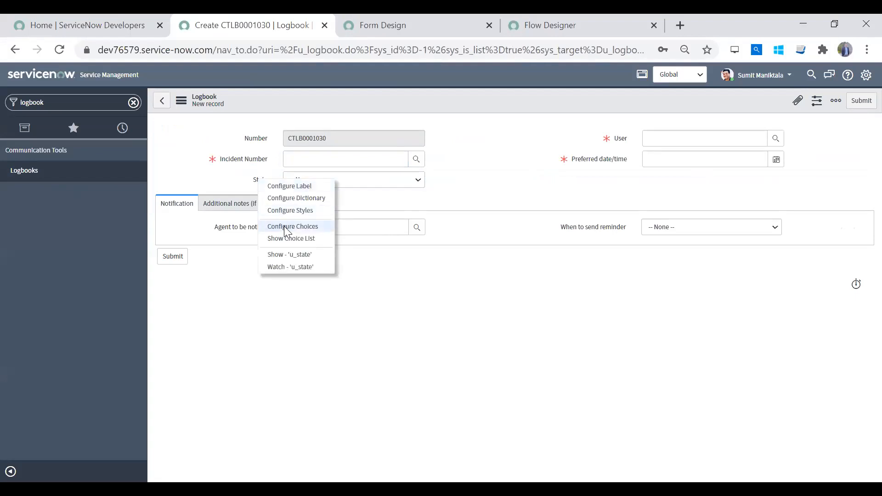
left_click(289, 199)
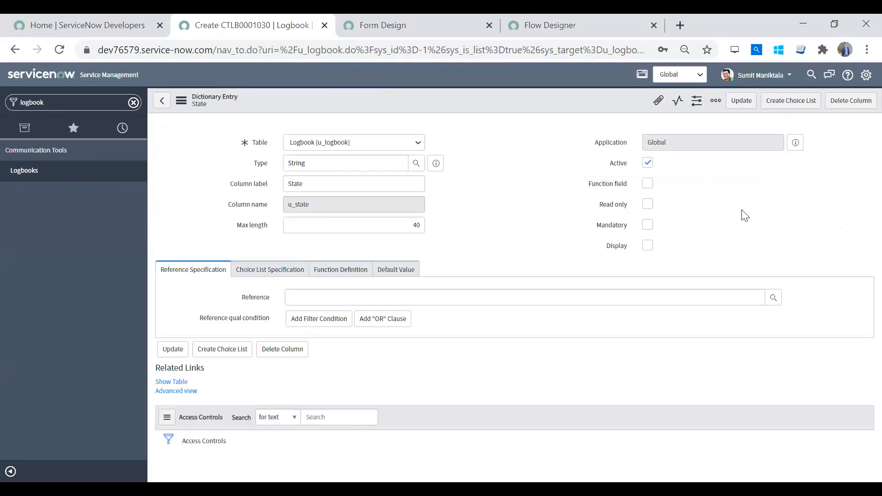
left_click(640, 257)
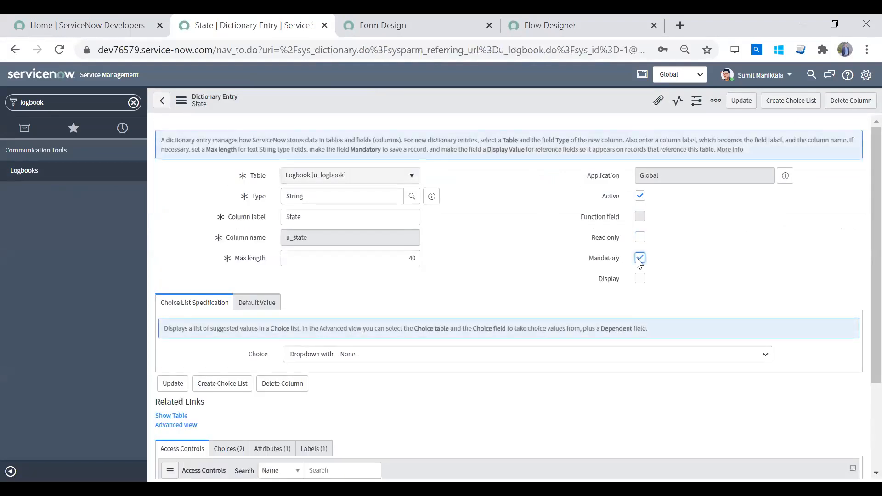
Set the State field's default value to still_to_be_contacted and update the dictionary entry.
left_click(268, 303)
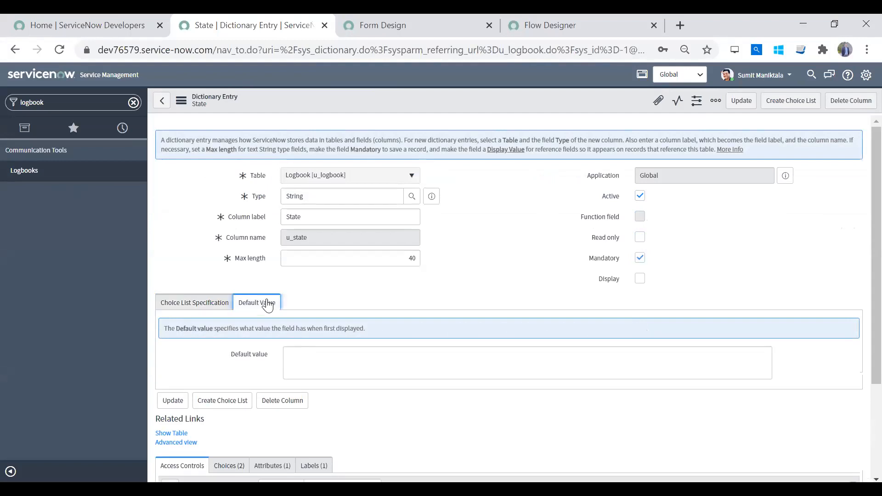
left_click(304, 356)
type("still")
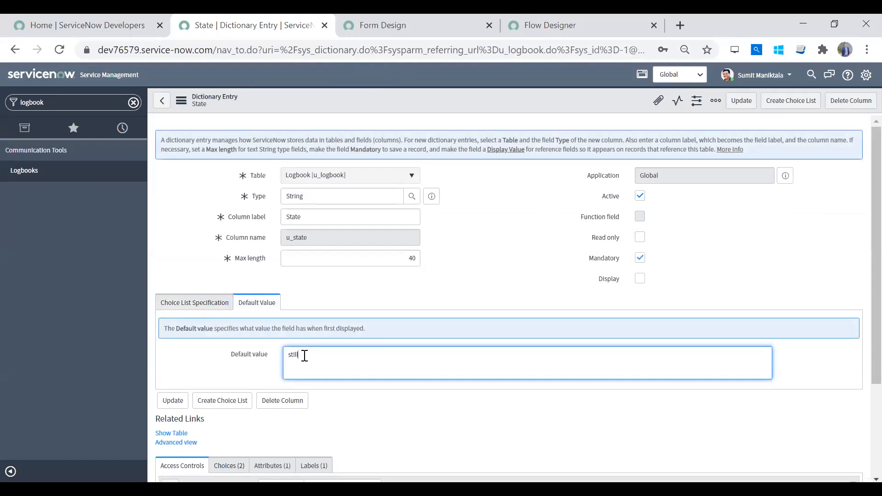
type("_to_be_contacted")
key("ctrl+a")
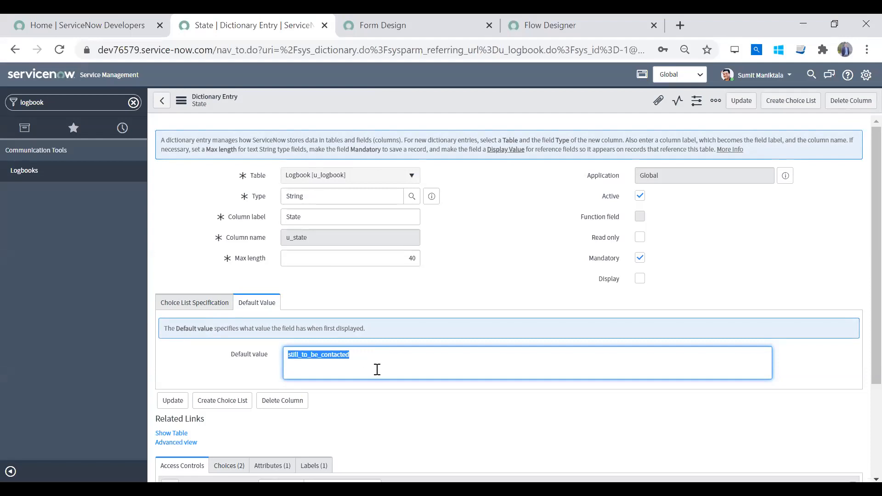
left_click(167, 402)
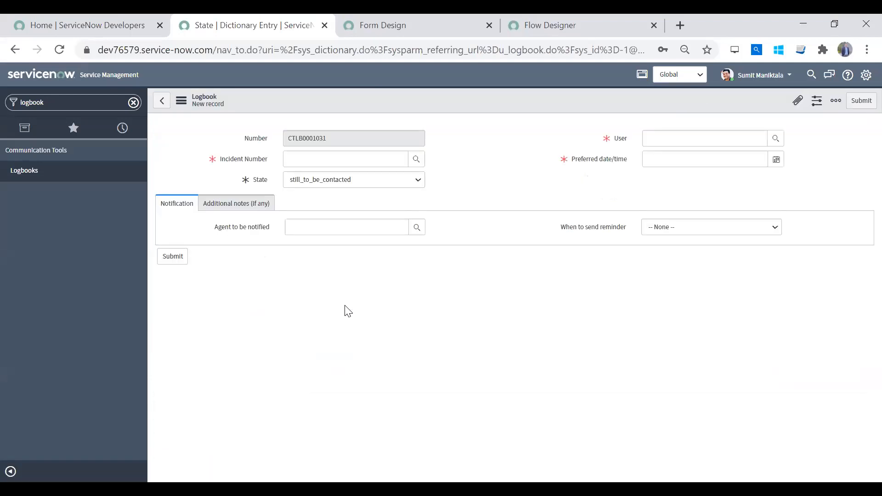
Leave the new record without saving, show the State choice list and copy the value still_to_contact.
left_click(348, 187)
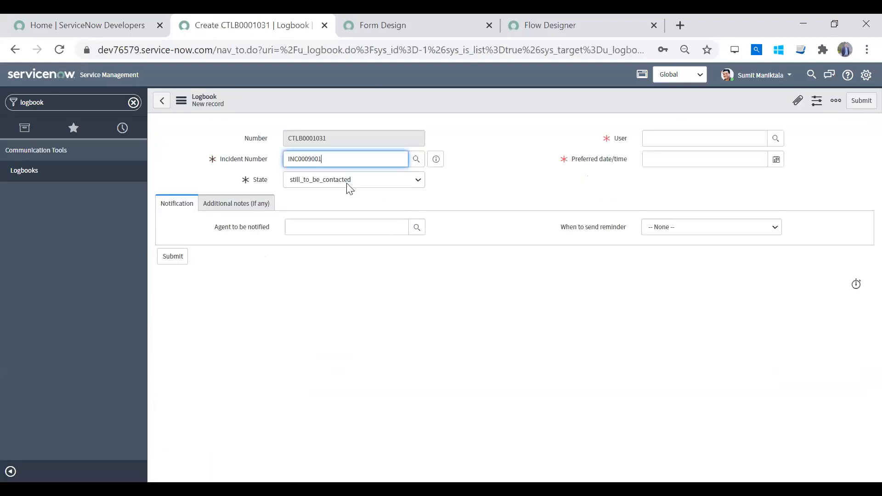
right_click(264, 184)
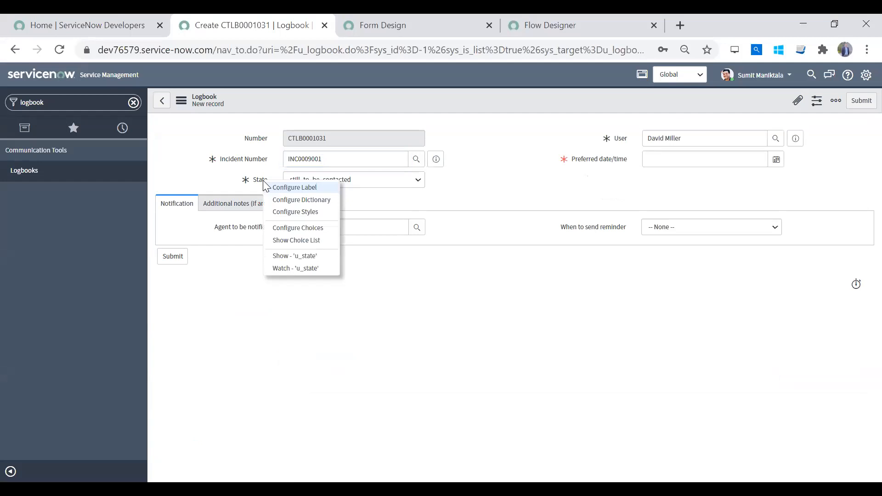
left_click(294, 240)
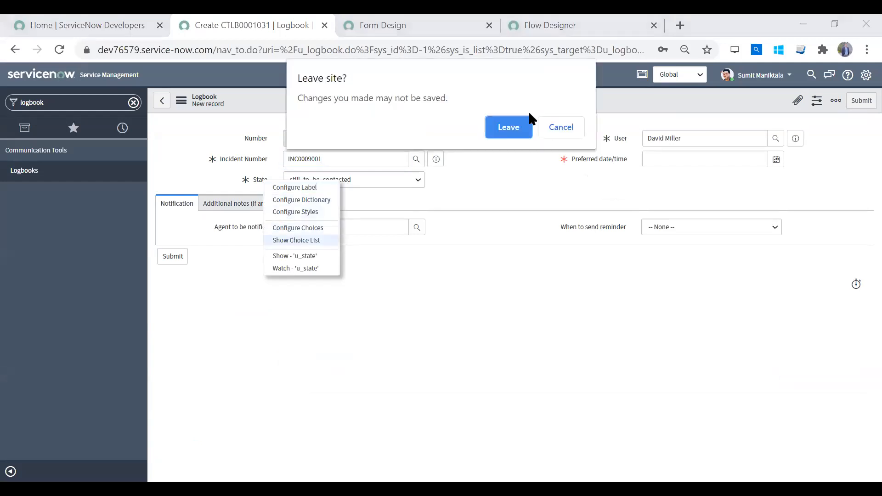
left_click(509, 126)
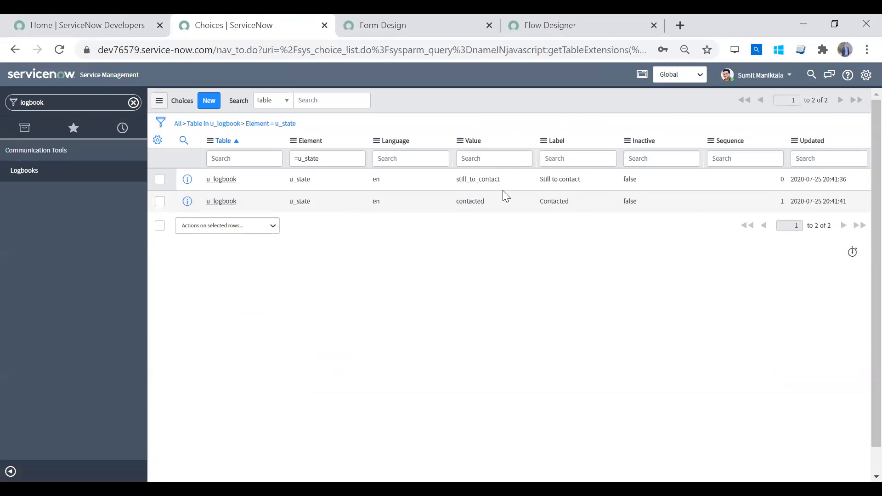
double_click(454, 177)
key("ctrl+c")
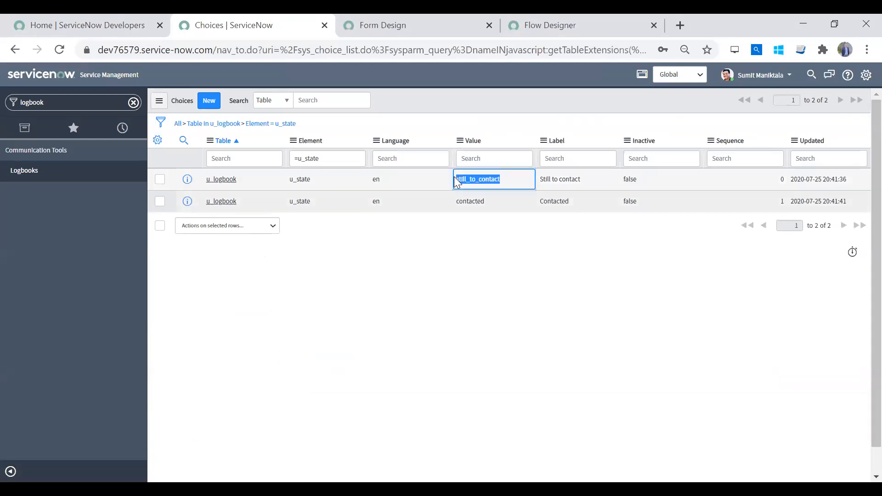
From Logbook record CTLB0001007, replace the State field's default value with still_to_contact in its dictionary entry and update it.
left_click(57, 169)
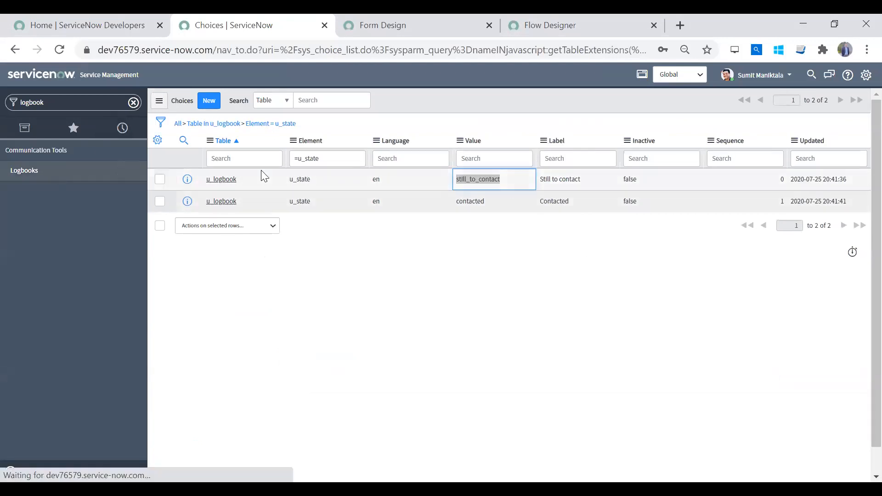
left_click(231, 182)
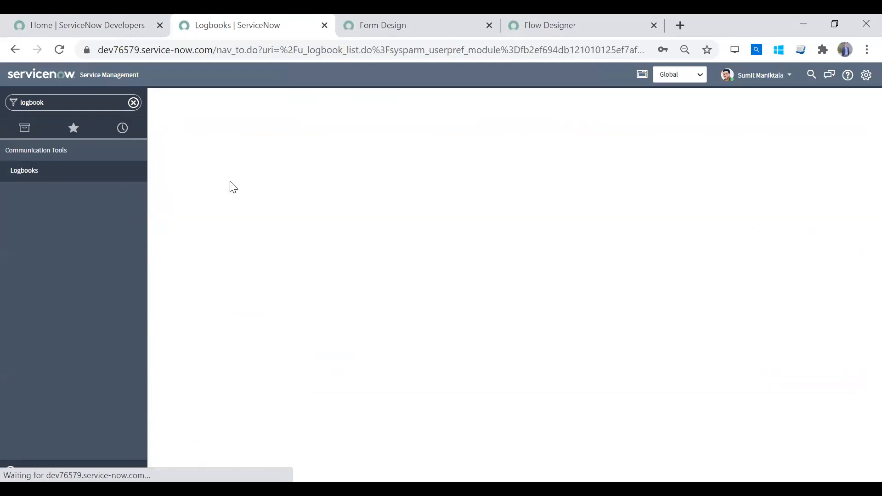
left_click(356, 179)
left_click(305, 181)
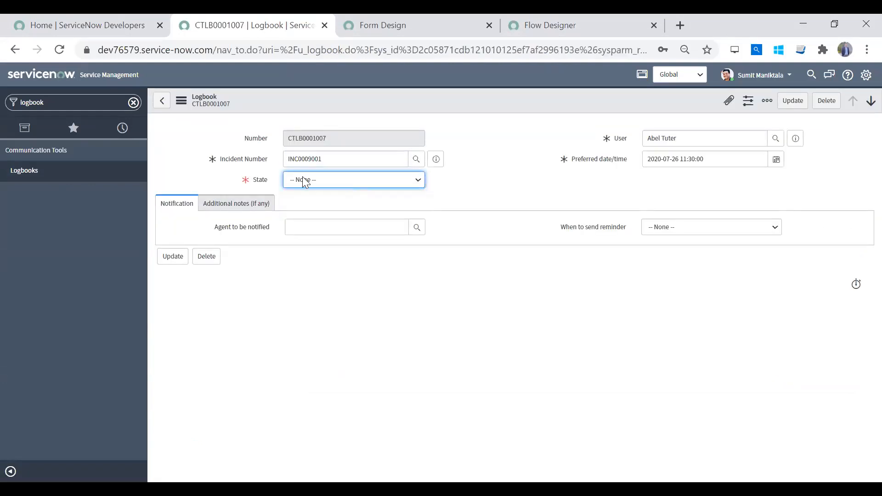
left_click(264, 180)
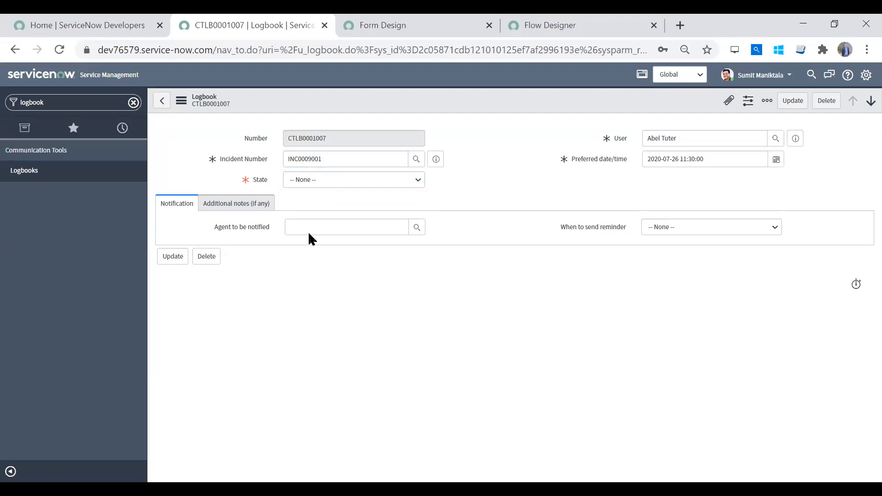
right_click(264, 180)
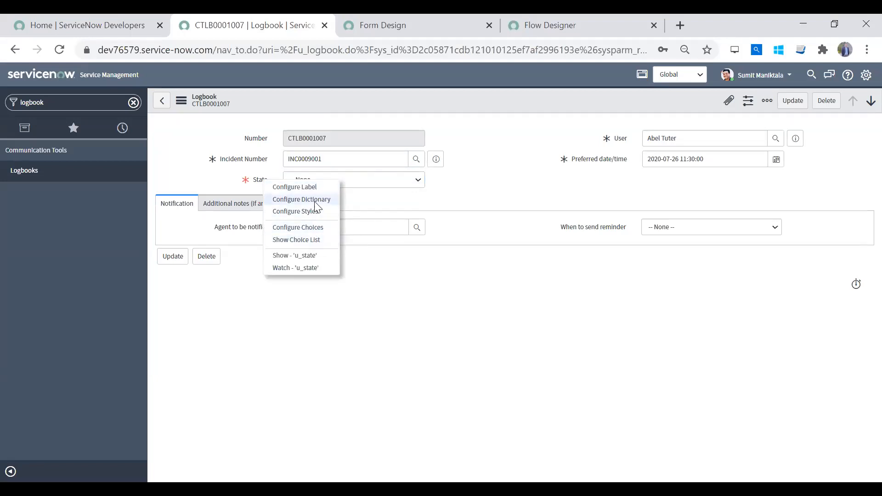
left_click(330, 198)
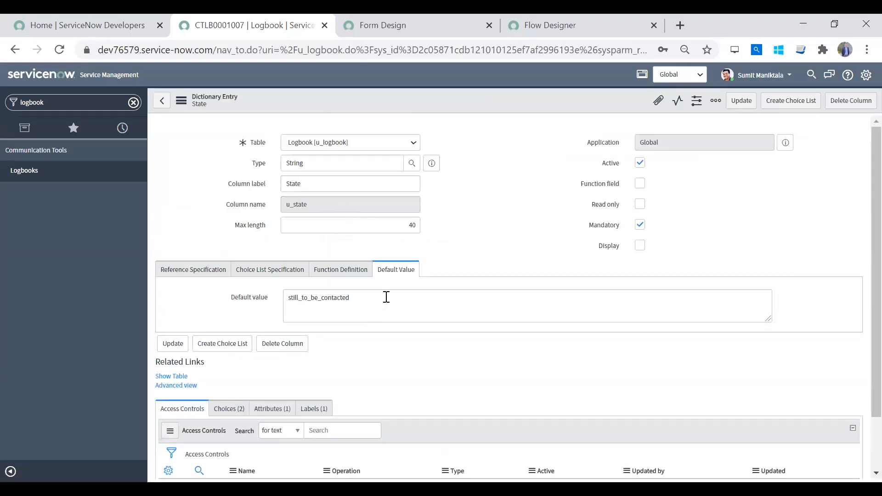
left_click_drag(373, 357, 269, 356)
key("ctrl+v")
left_click(179, 402)
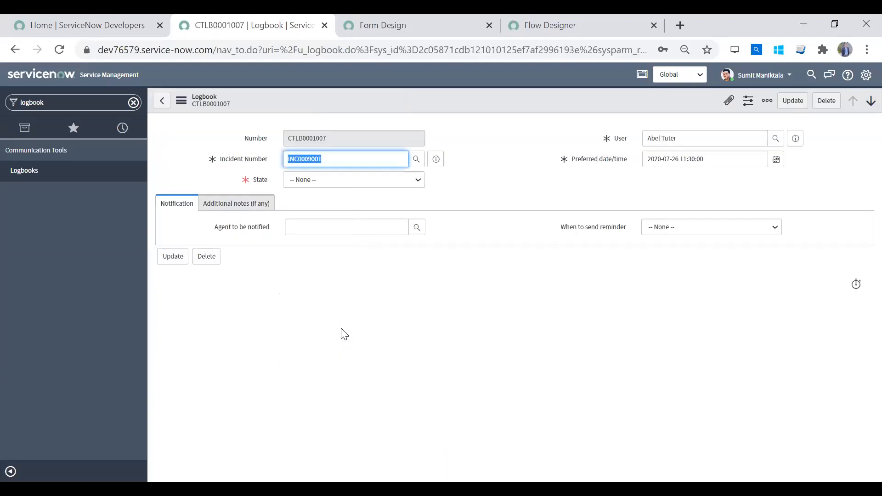
Reload the Logbook record form and check the State field's options.
right_click(483, 105)
left_click(510, 255)
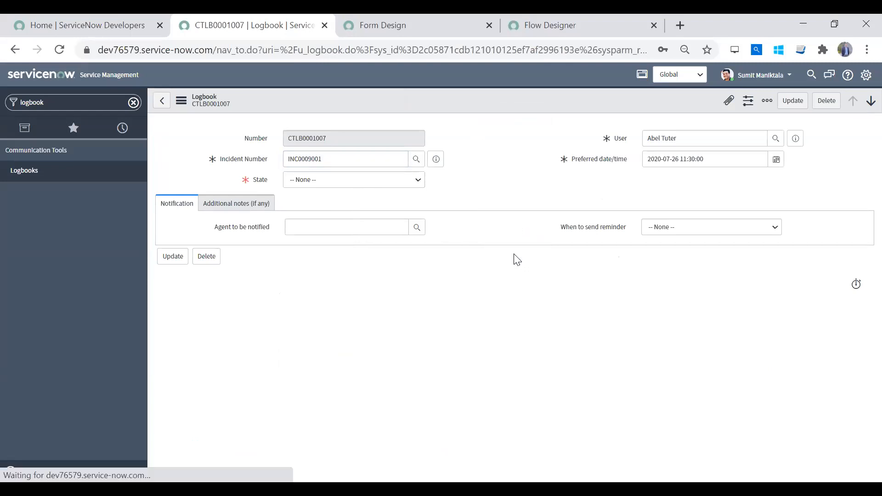
left_click(394, 185)
left_click(394, 184)
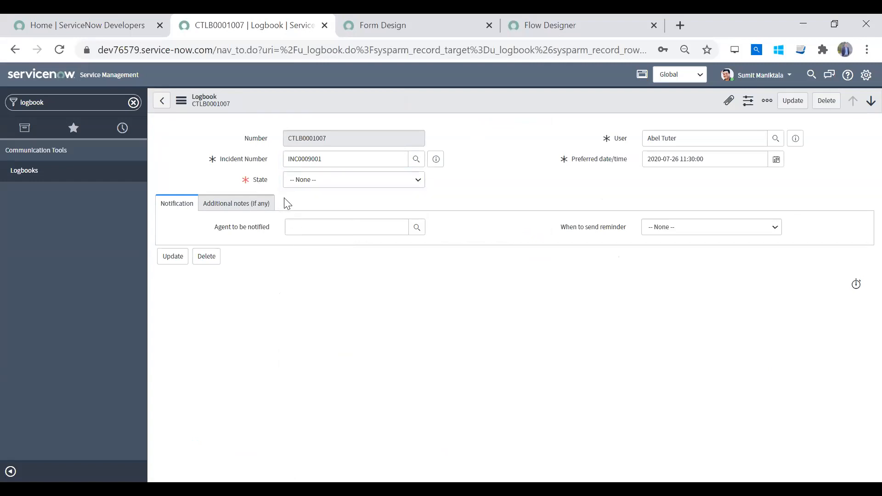
Start a new record from the Logbooks list and check the State field's default selection.
right_click(260, 182)
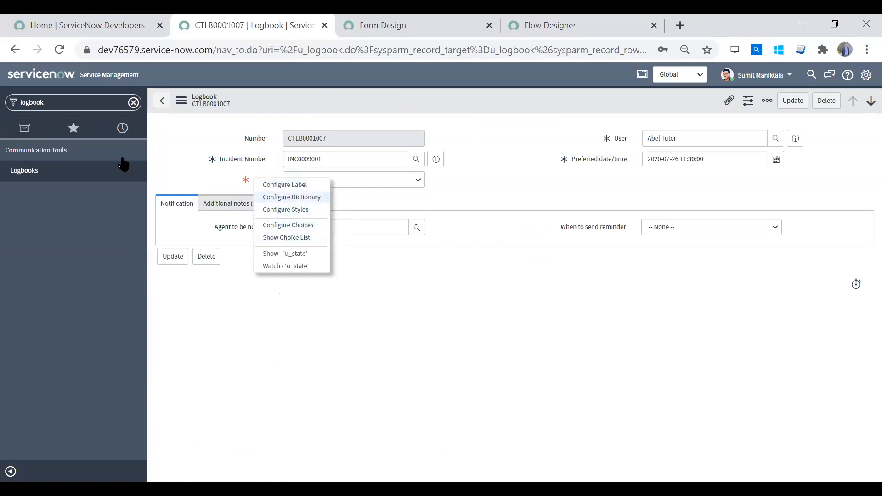
left_click(88, 173)
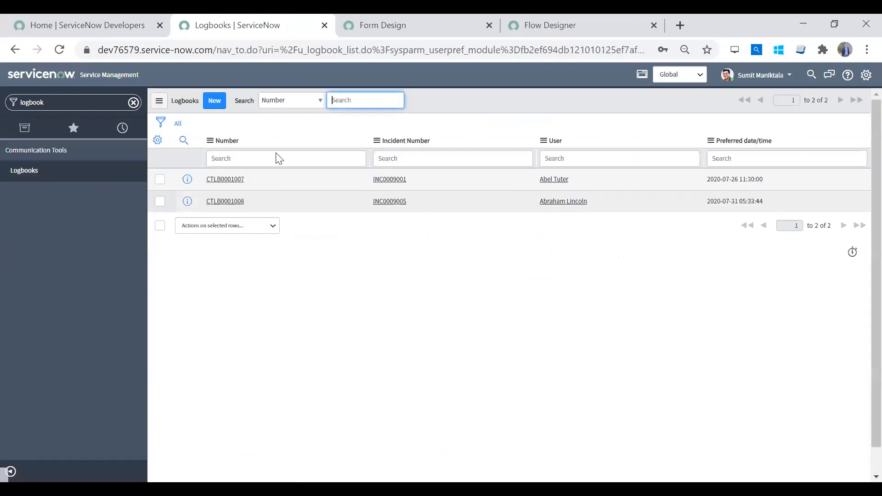
left_click(214, 102)
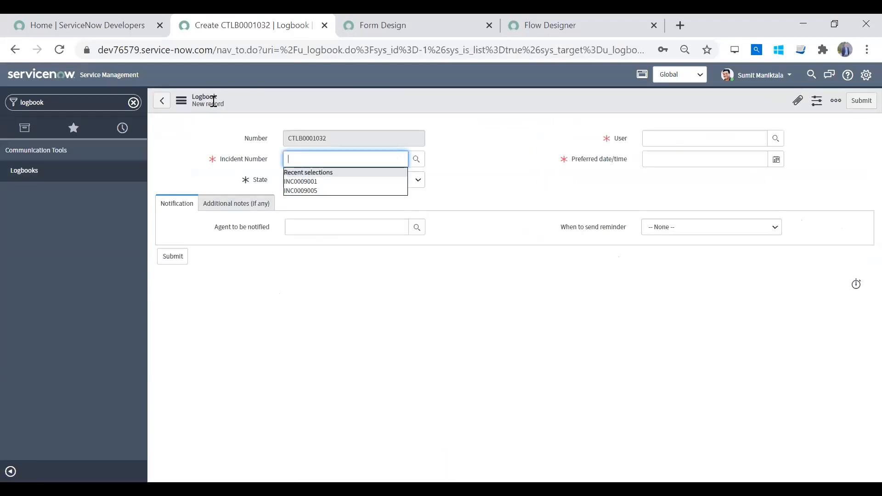
left_click(541, 109)
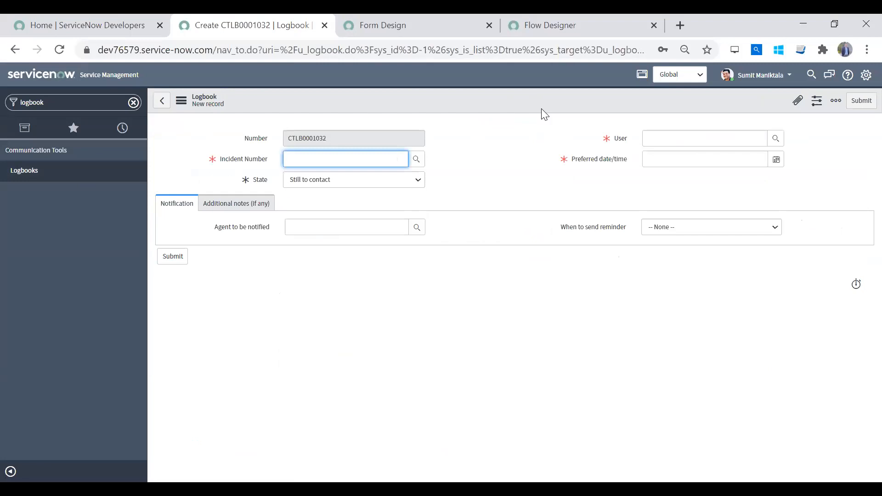
left_click(363, 183)
left_click(364, 183)
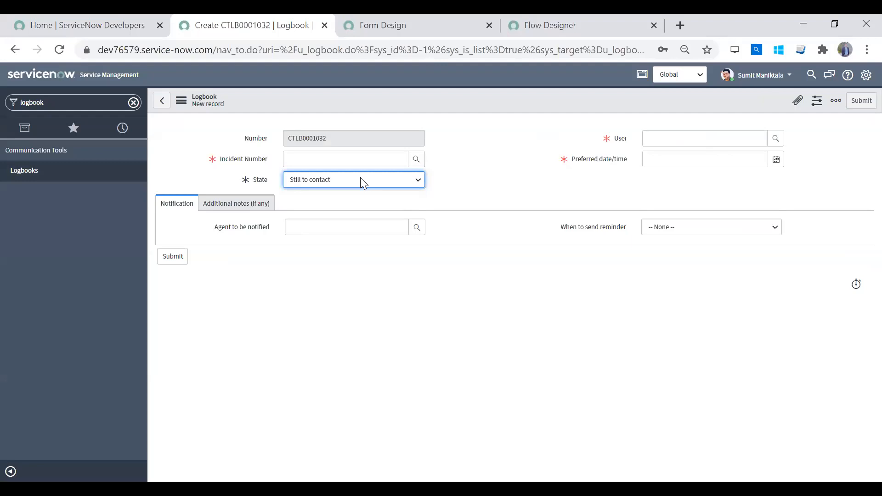
Examine the Agent to be notified and When to send reminder fields in the new record's Notification section.
left_click(323, 231)
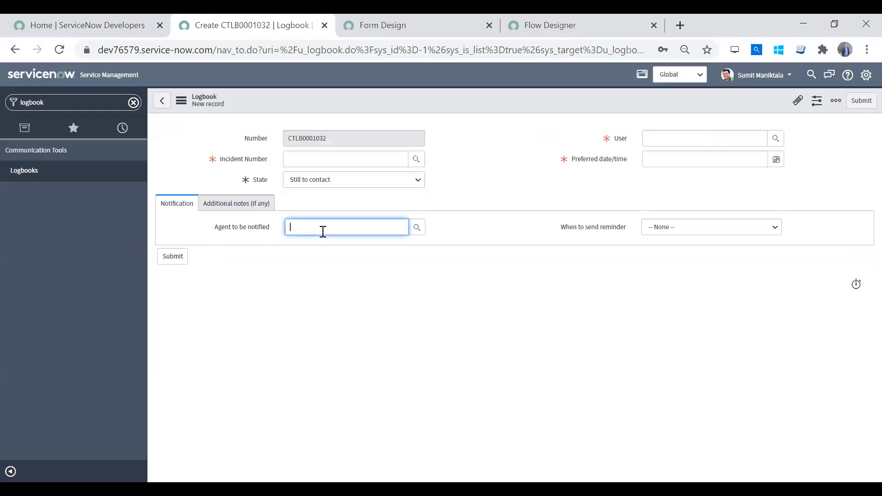
left_click(675, 232)
left_click(672, 231)
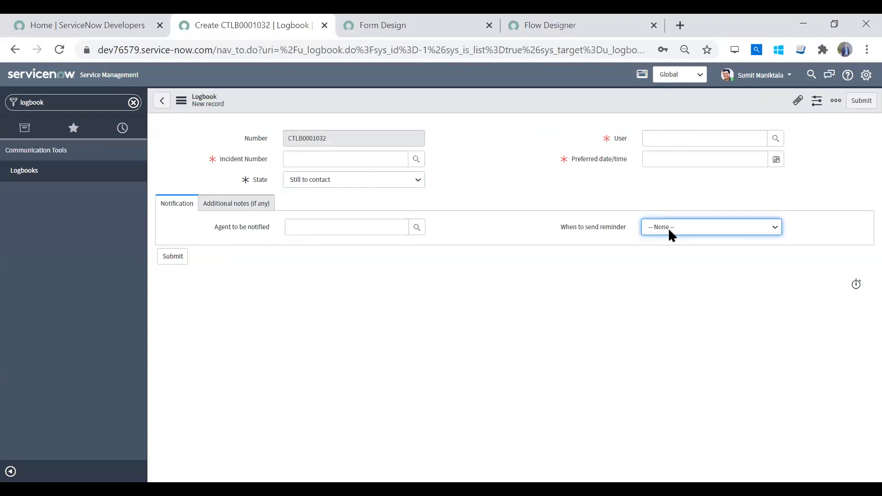
left_click(295, 224)
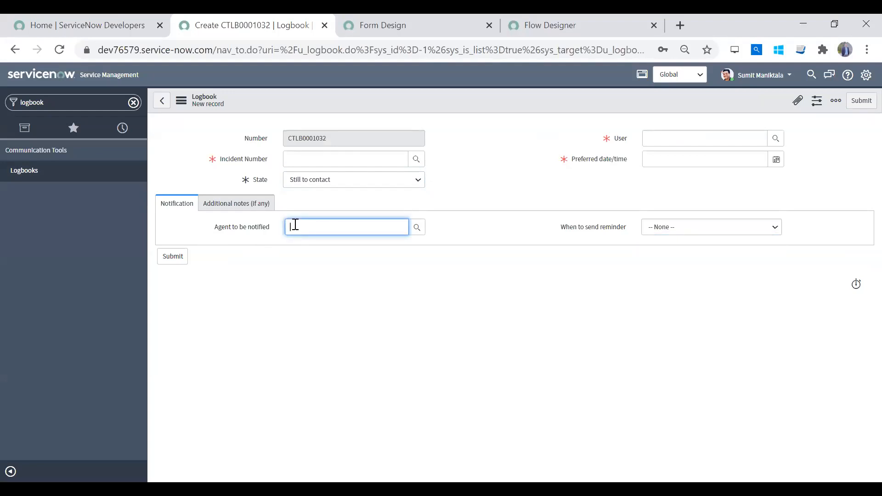
left_click(674, 230)
left_click(669, 249)
left_click(679, 228)
left_click(665, 240)
left_click(251, 232)
Open the Logbook form's UI Policies configuration and start a new UI policy.
right_click(455, 103)
mouse_move(501, 126)
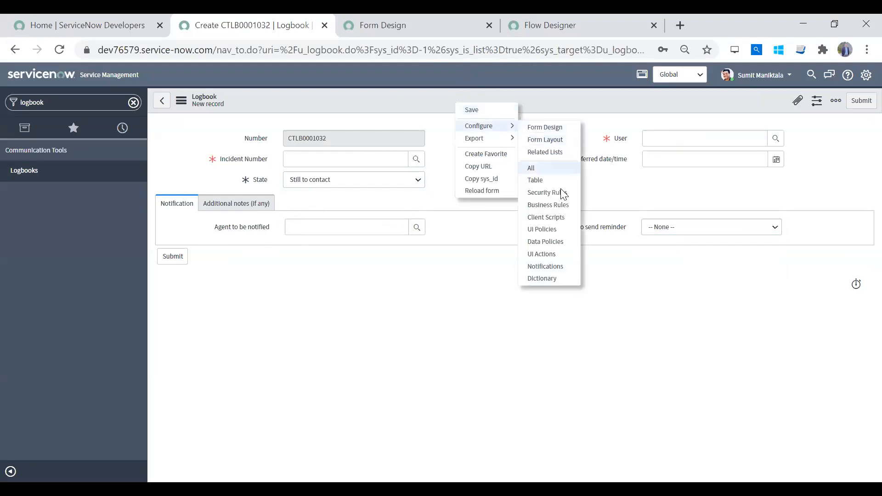
left_click(558, 231)
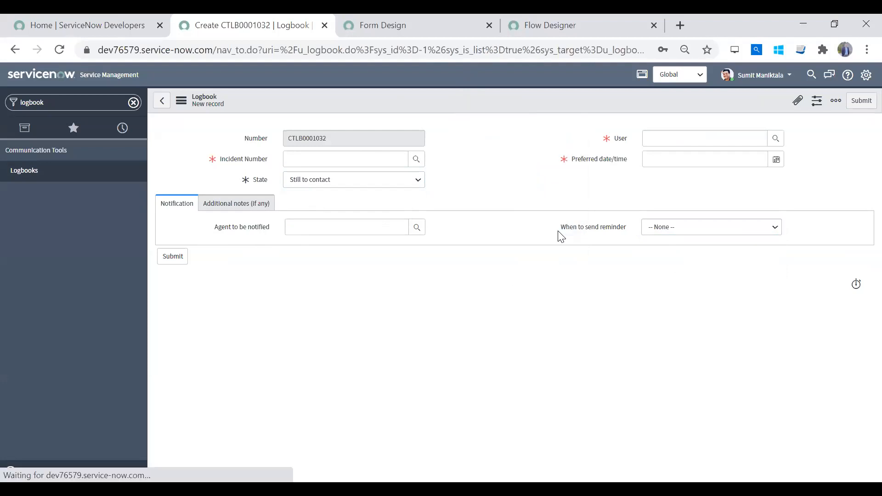
left_click(213, 102)
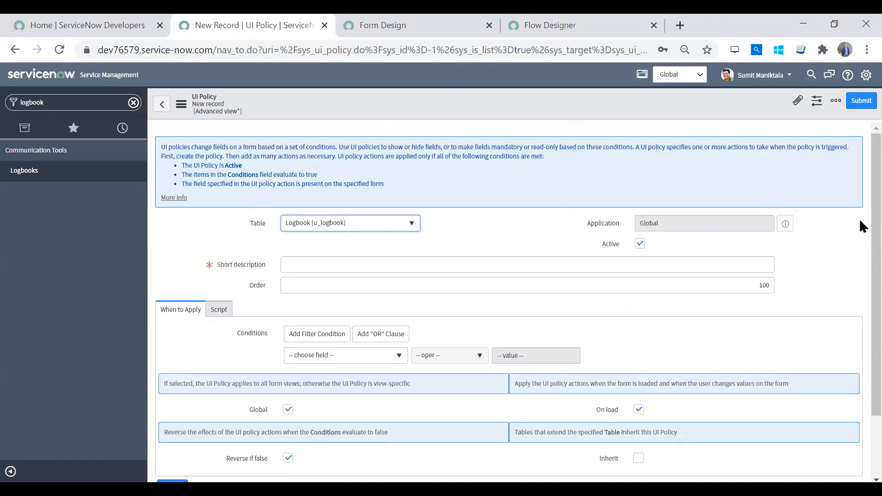
scroll(859, 319, "down", 2)
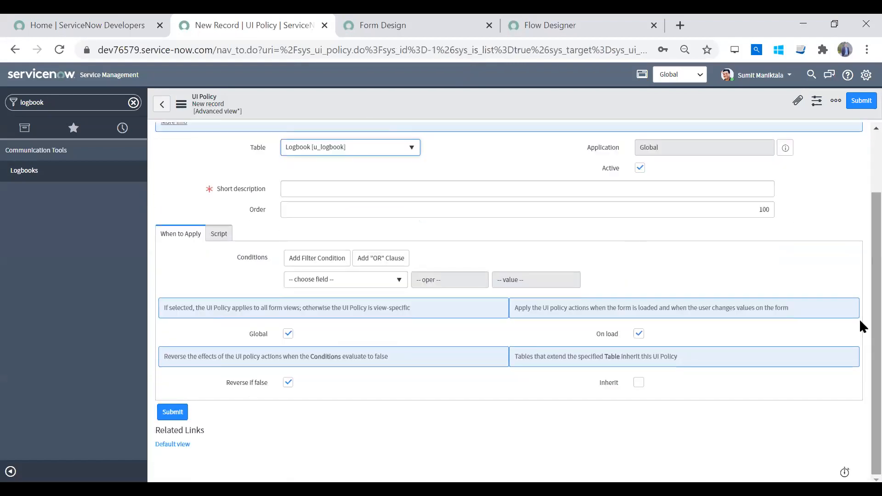
Set the UI policy's short description to "Control visibility/mandatory aspect of when to send reminder field".
left_click(353, 193)
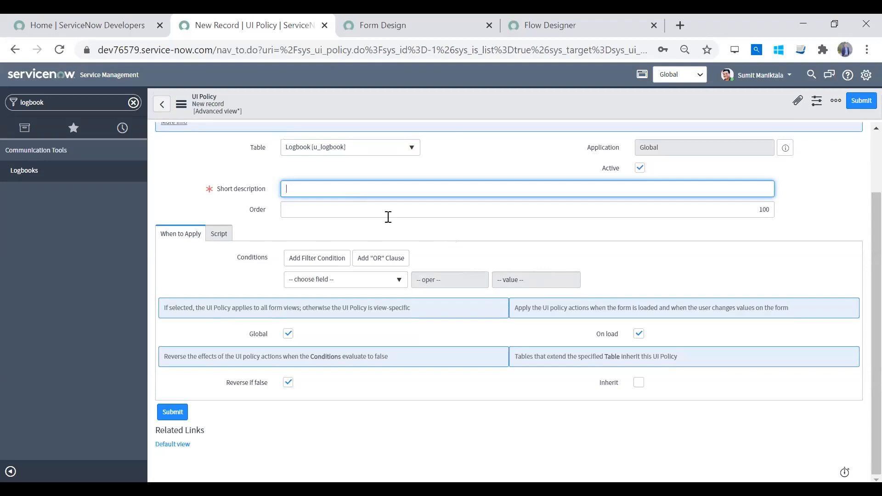
type("Comntrol")
key("BackSpace")
key("BackSpace")
key("BackSpace")
key("BackSpace")
key("BackSpace")
type("ntrol visibility/mandaotry")
key("BackSpace")
type("o")
key("End")
type("aspect of when to send reminder field")
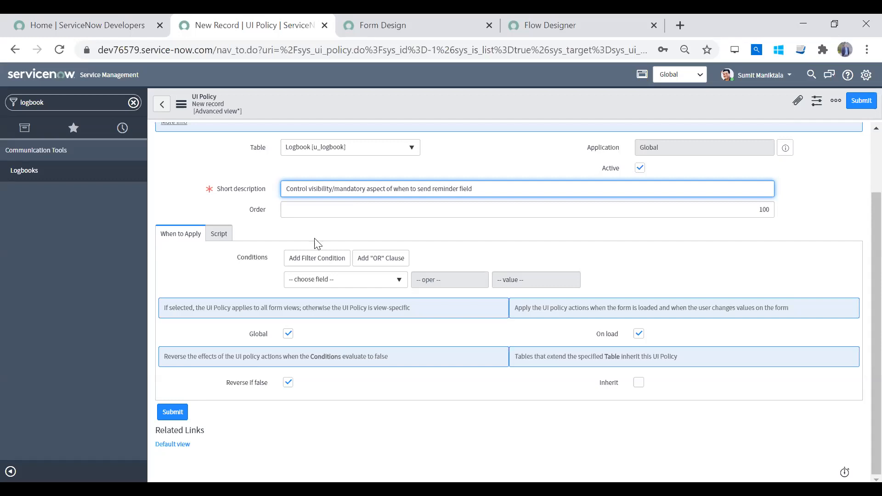
Add the condition Agent to be notified is not empty to the UI policy and save the record.
left_click(320, 281)
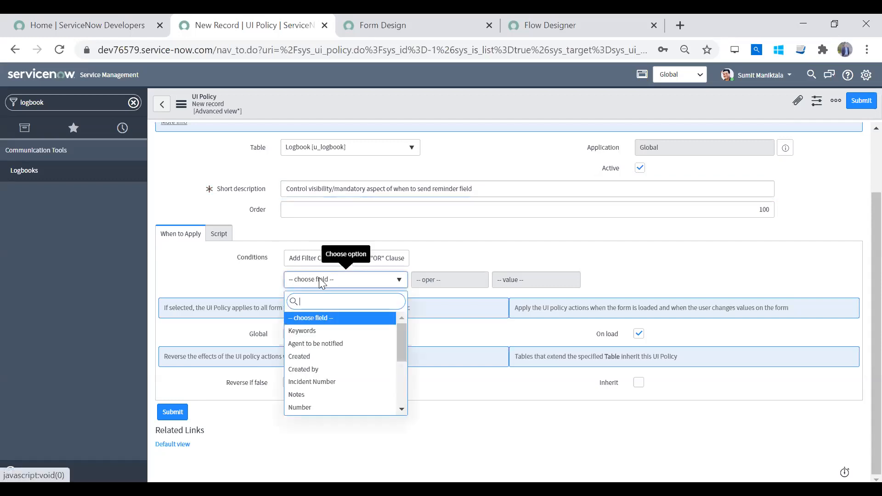
left_click(339, 345)
left_click(467, 280)
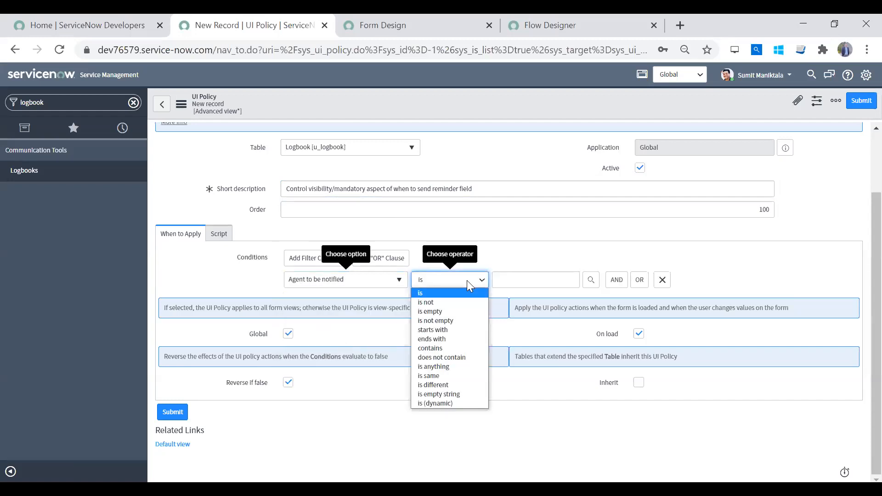
left_click(449, 321)
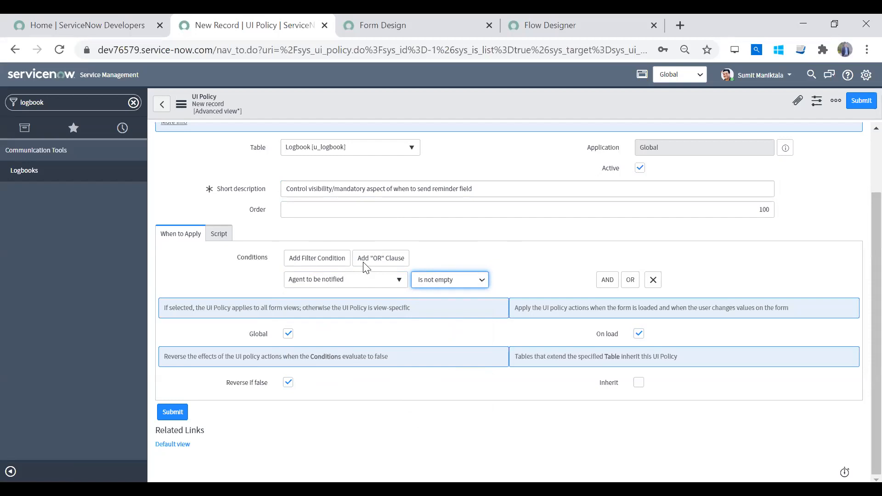
right_click(464, 112)
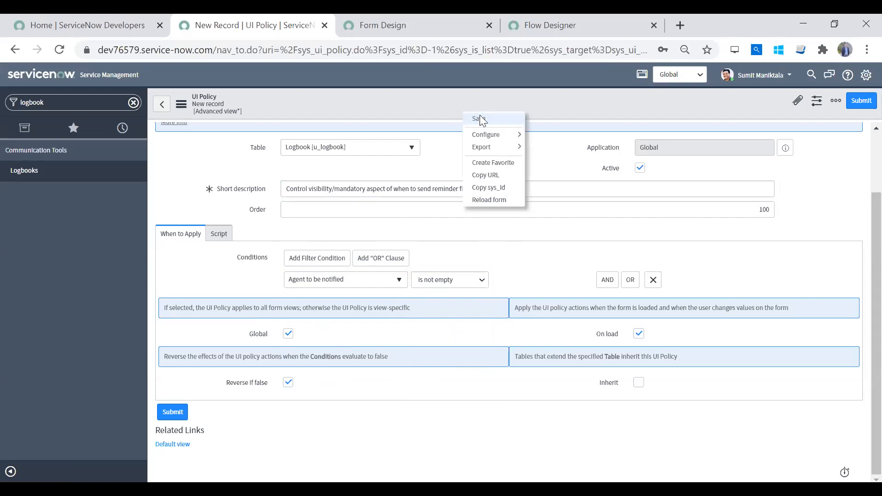
left_click(480, 120)
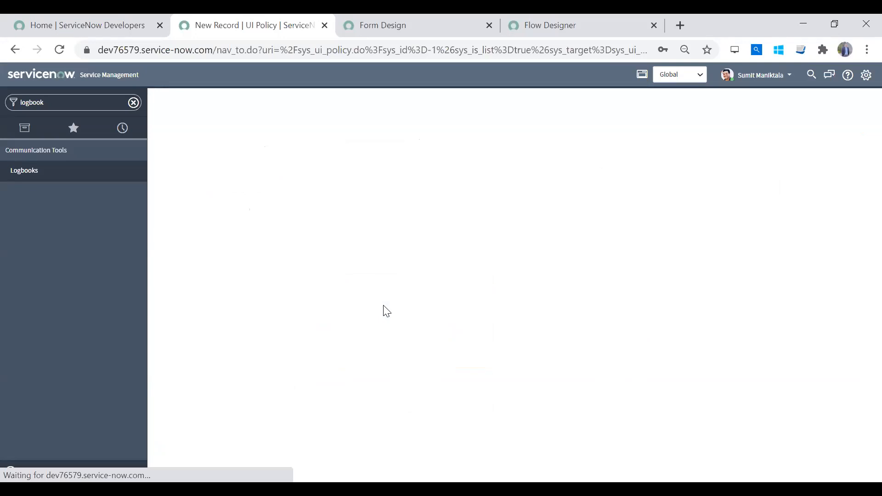
Review the saved UI policy's script section, application conditions and UI Policy Actions list.
left_click_drag(875, 296, 875, 381)
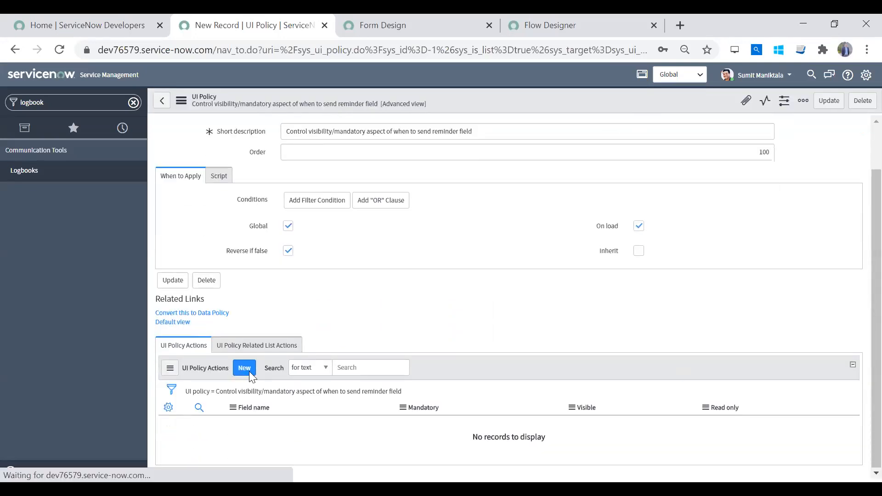
scroll(859, 368, "down", 3)
left_click_drag(860, 403, 855, 331)
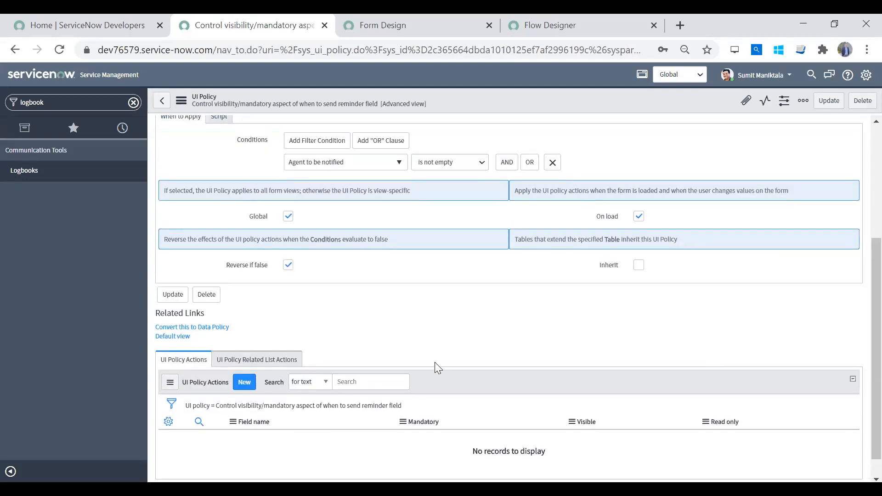
scroll(861, 349, "up", 1)
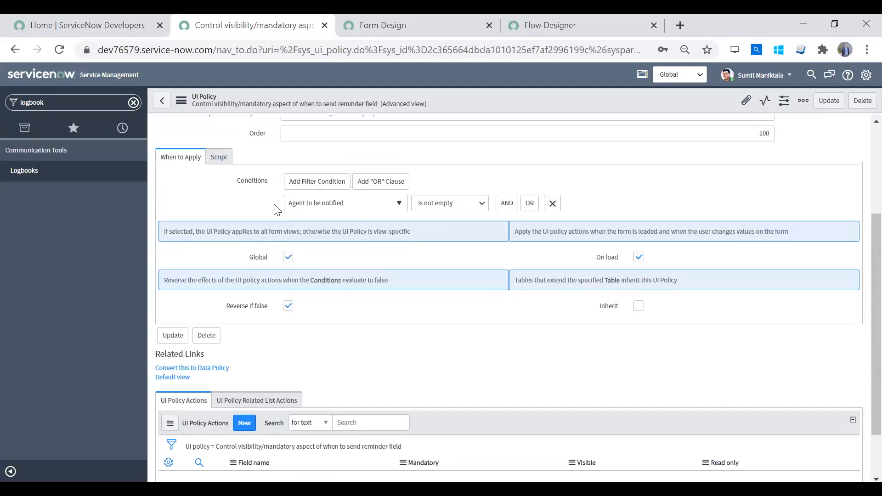
left_click(219, 160)
left_click(176, 195)
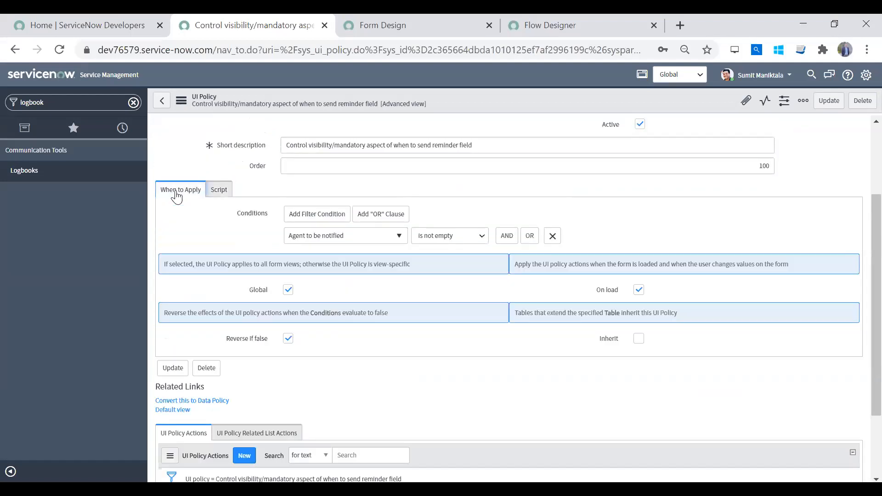
scroll(864, 349, "down", 2)
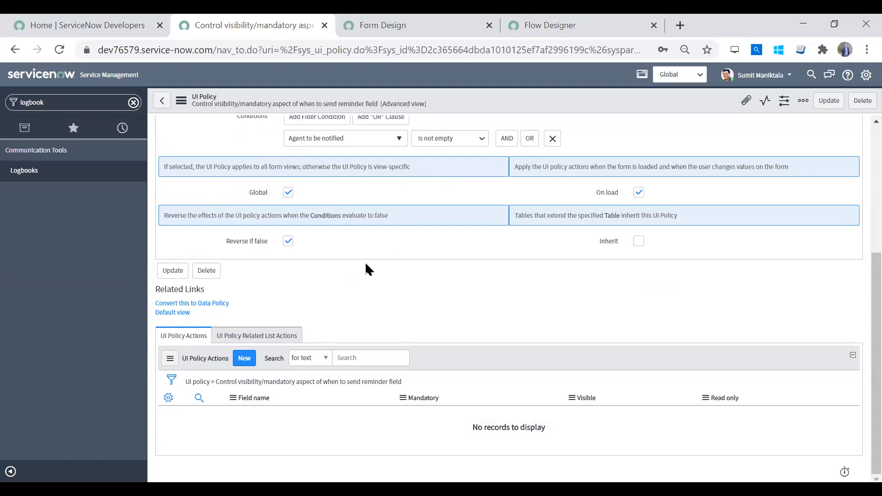
Create a new UI policy action for the policy and choose Preferred date/time as its field name.
left_click(251, 365)
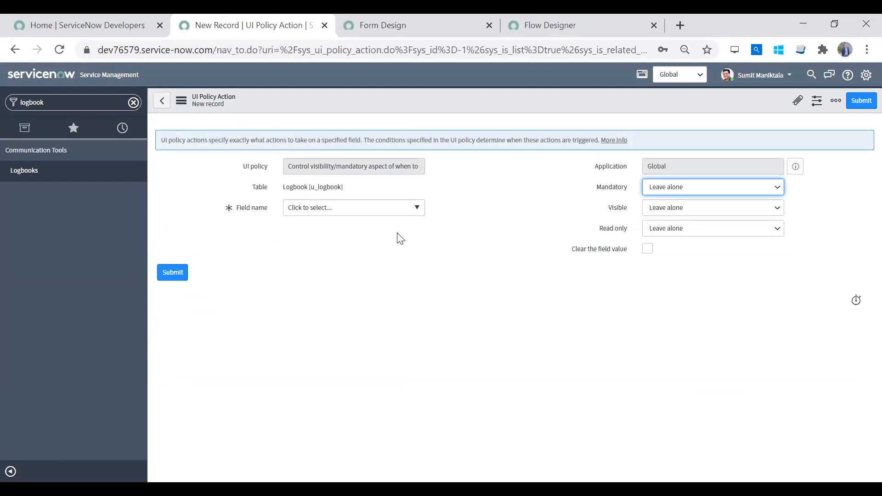
left_click(379, 209)
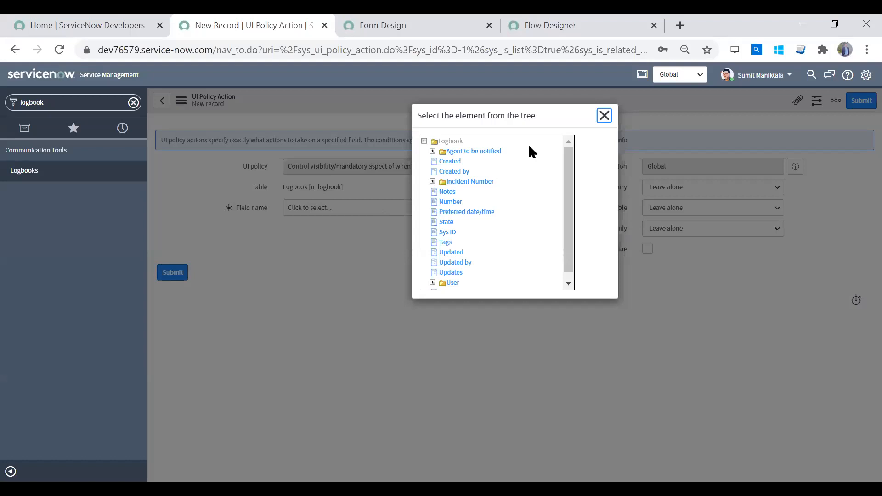
left_click(604, 116)
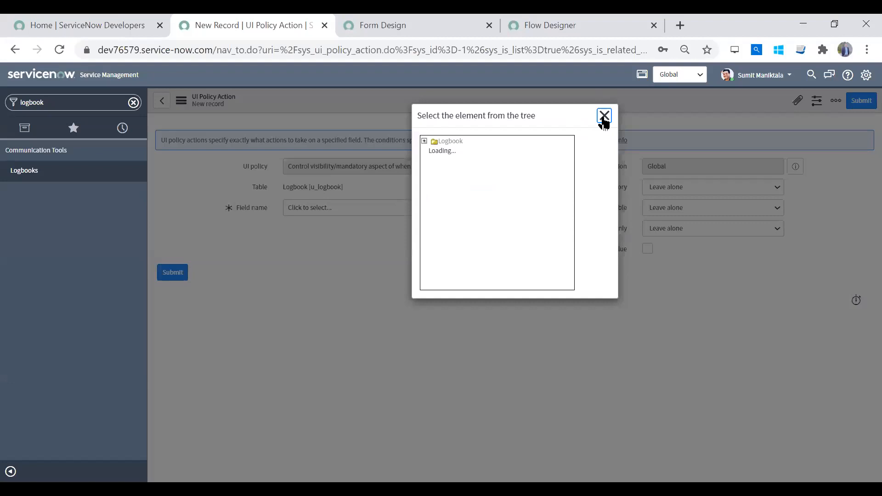
left_click(603, 116)
left_click(409, 209)
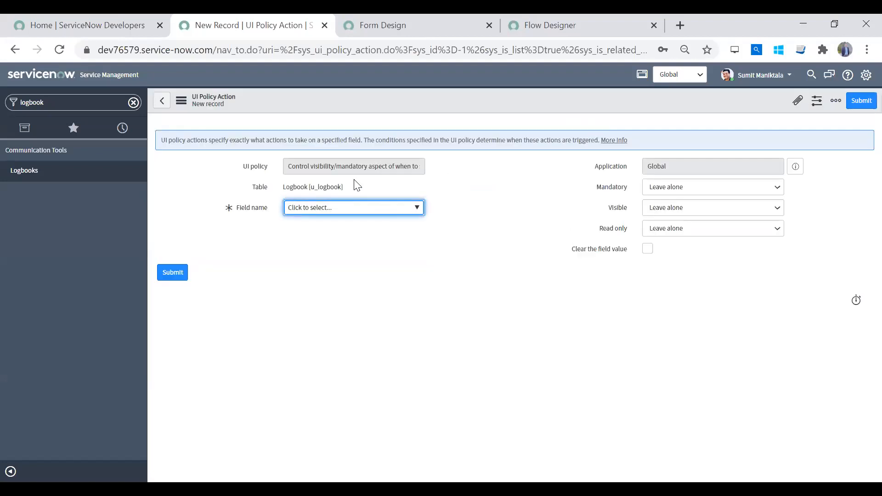
scroll(564, 201, "down", 1)
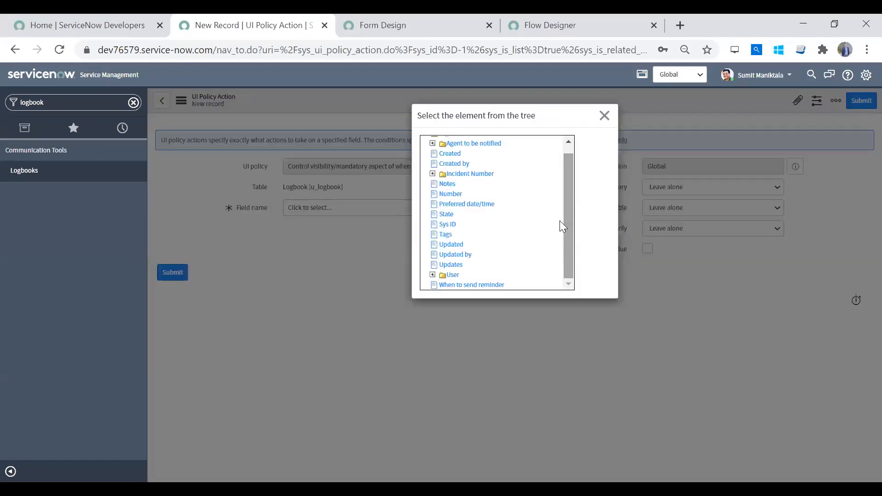
left_click(449, 206)
Set the policy action's Visible and Mandatory options to True, submit it and review the UI policy.
left_click(666, 207)
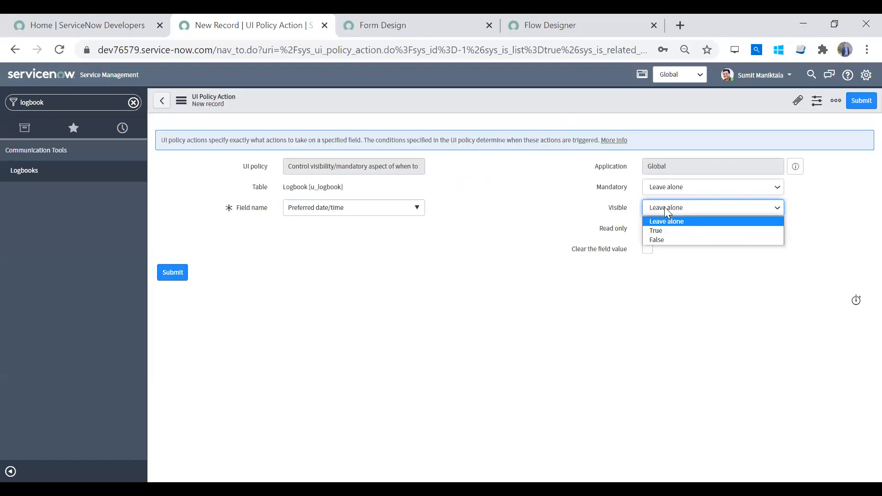
left_click(658, 231)
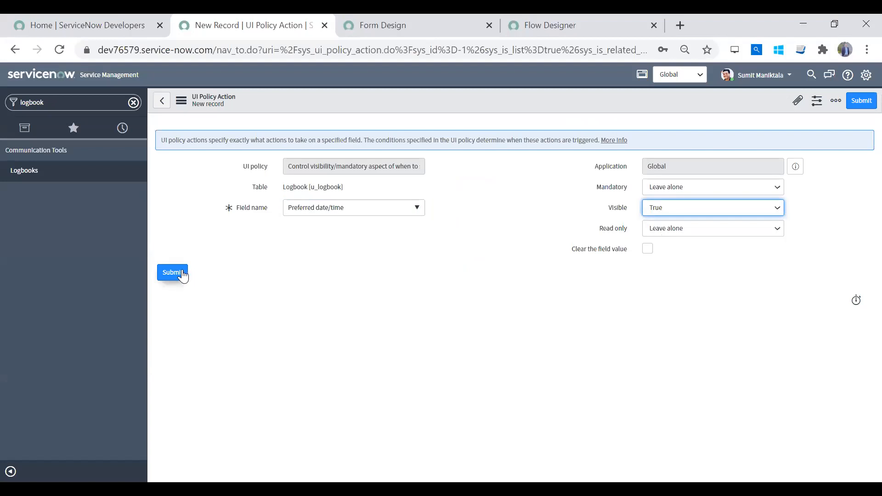
left_click(676, 190)
left_click(658, 209)
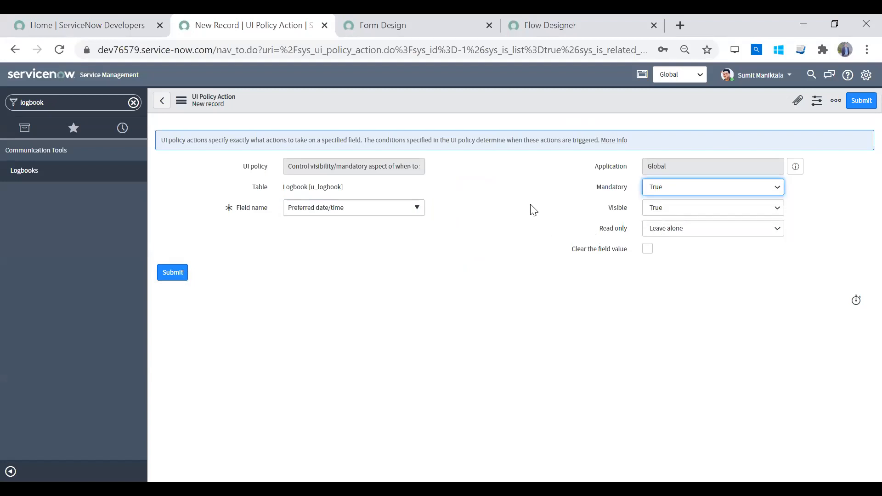
left_click(172, 273)
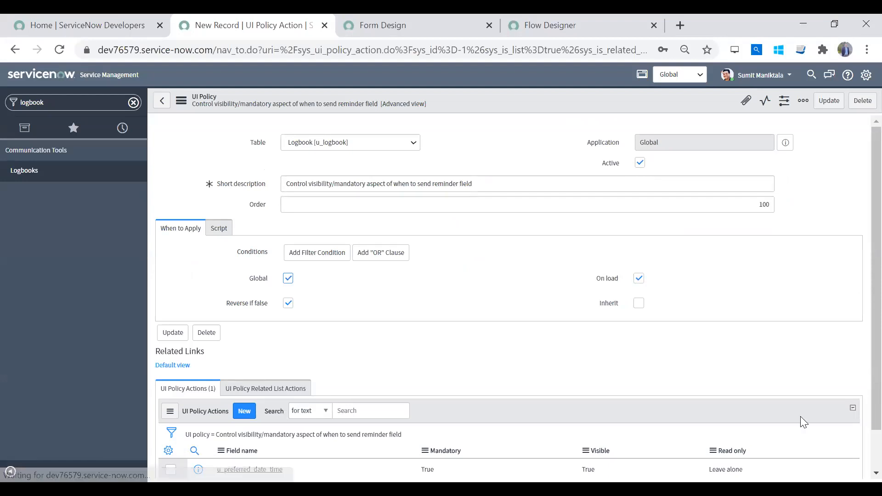
scroll(860, 409, "down", 3)
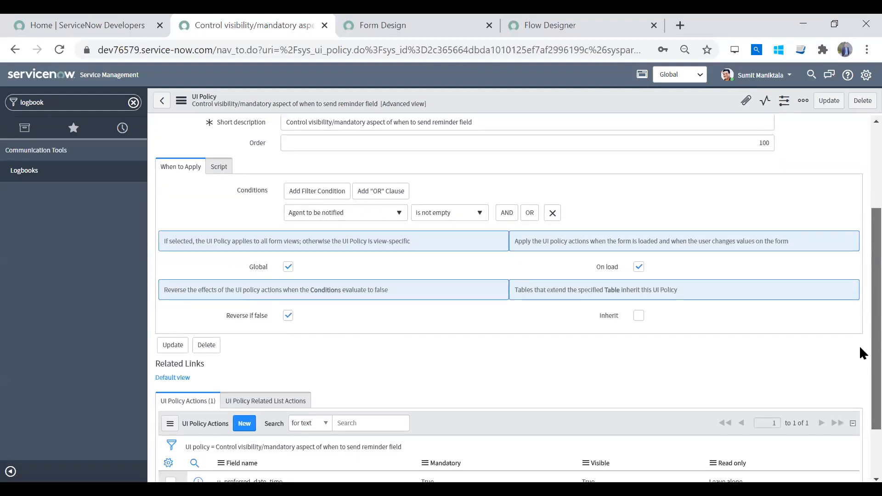
scroll(859, 348, "up", 2)
scroll(282, 341, "down", 1)
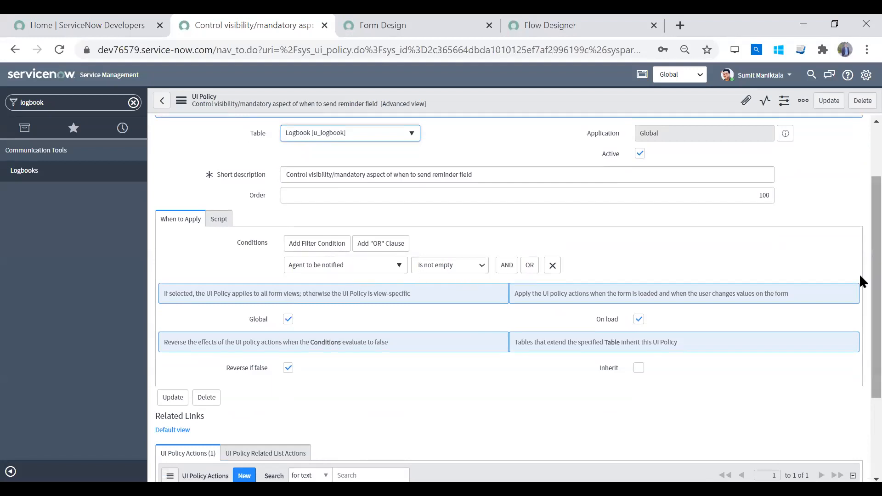
Review the Mandatory and Visible settings of the preferred date/time policy action against the UI policy's conditions.
scroll(860, 349, "down", 3)
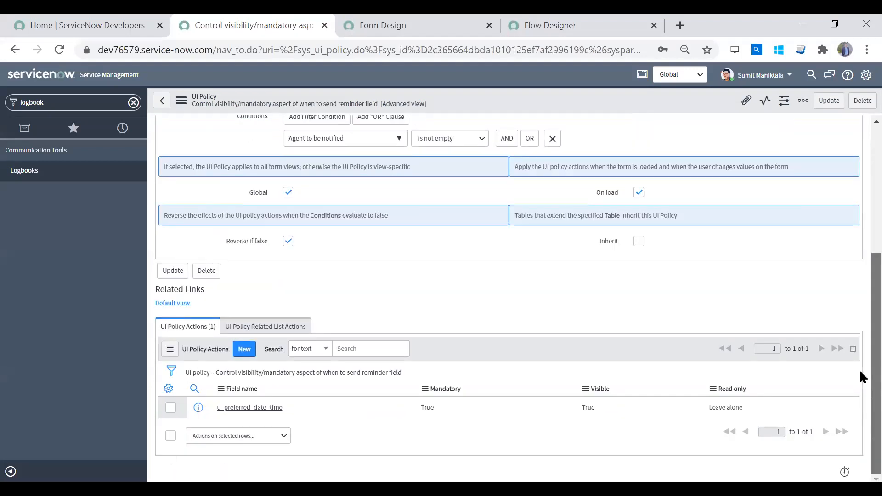
left_click(589, 408)
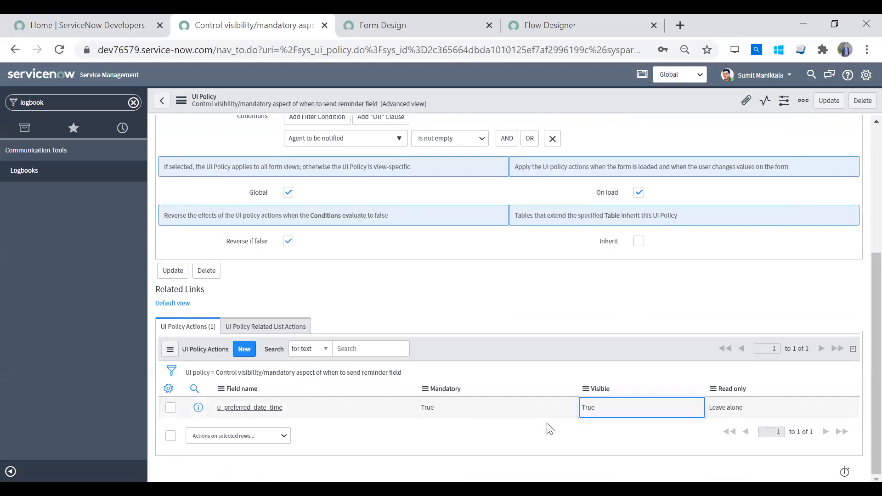
left_click(427, 408)
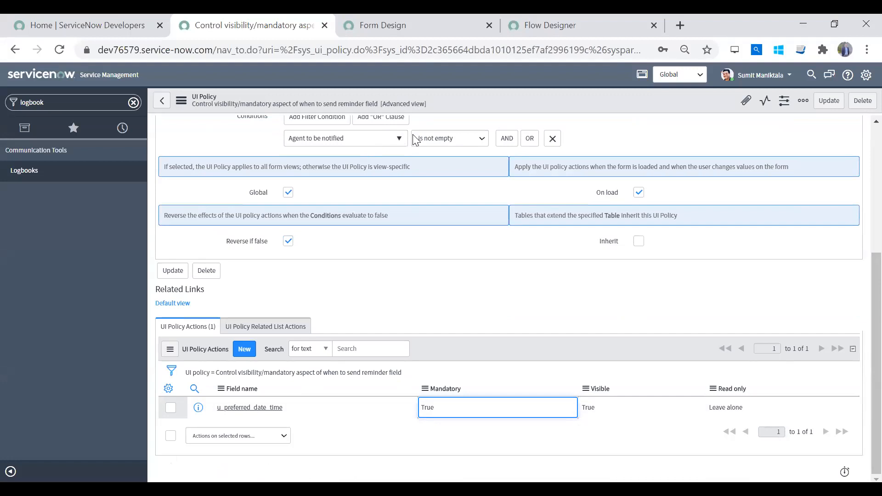
left_click(626, 414)
left_click(477, 410)
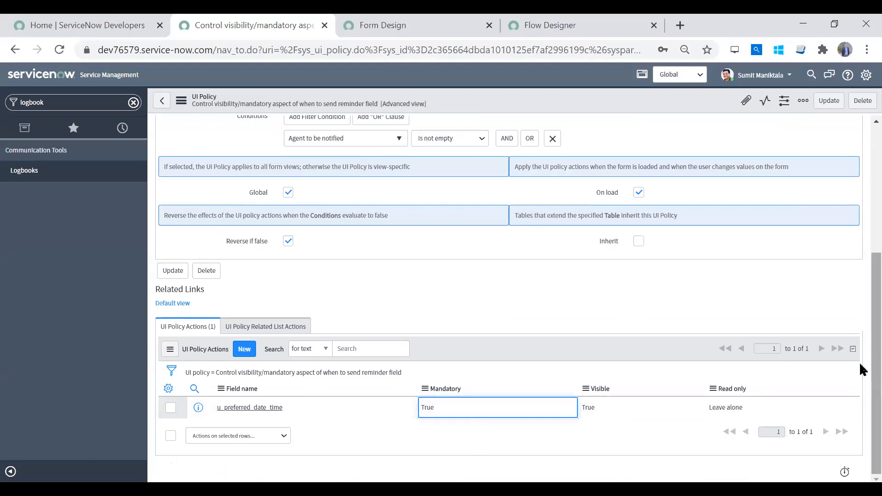
scroll(859, 360, "up", 1)
scroll(863, 291, "up", 5)
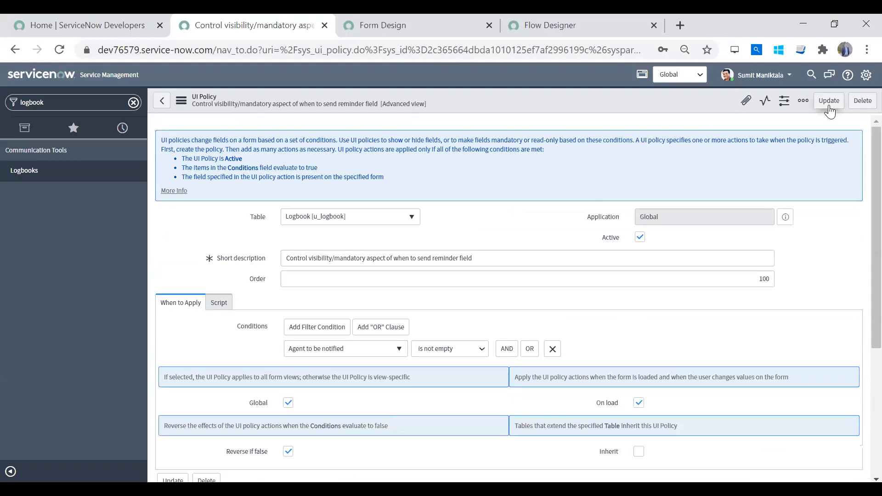
scroll(863, 385, "down", 3)
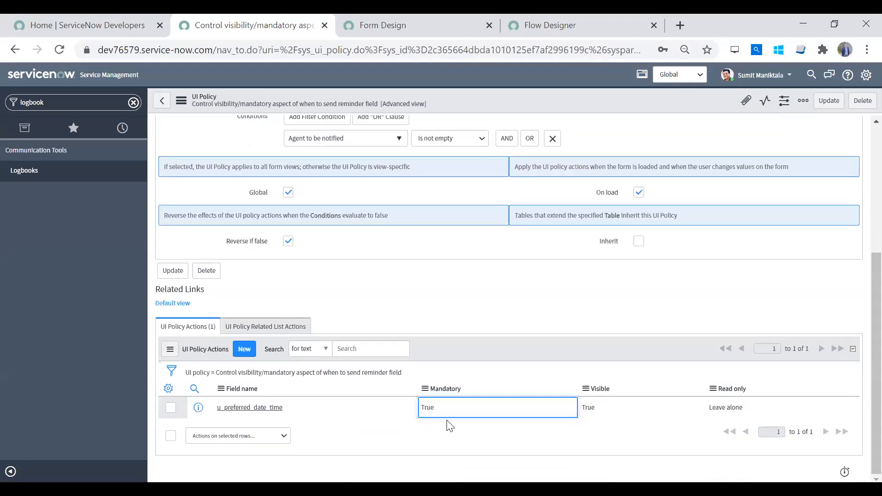
left_click_drag(434, 408, 419, 409)
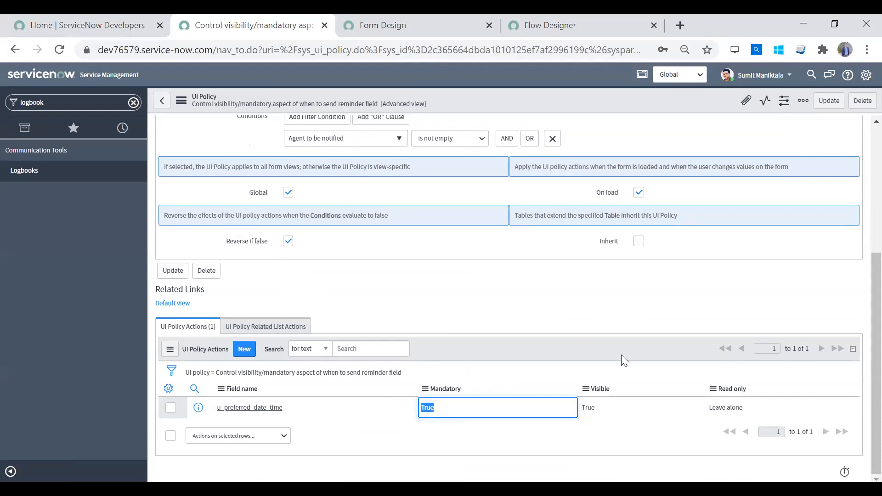
left_click(602, 413)
left_click(602, 413)
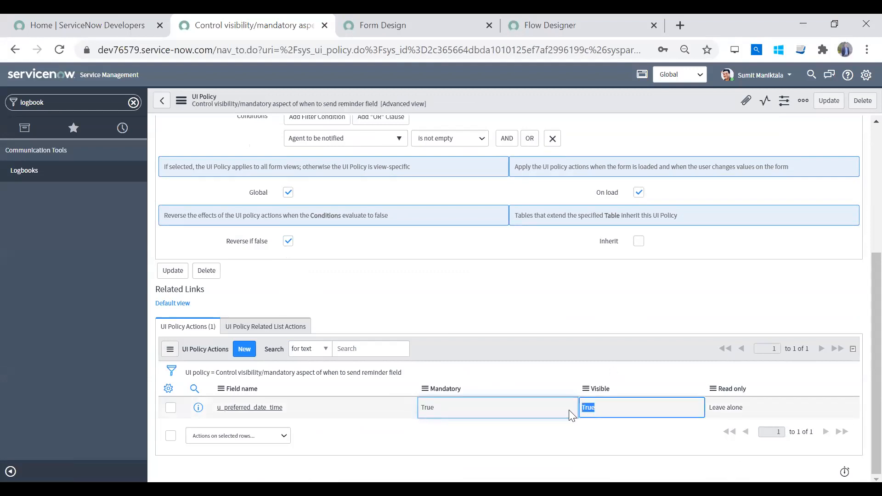
left_click(439, 413)
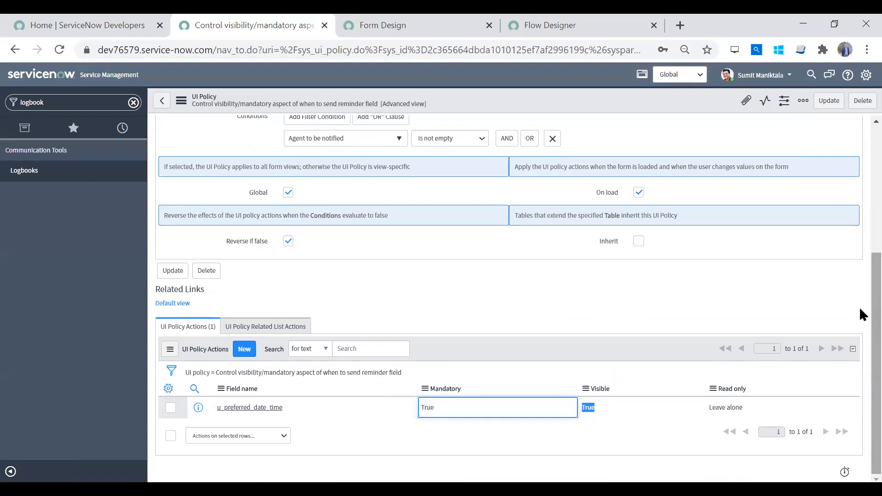
Save the reminder field's UI policy with Update and open the Logbooks record list.
scroll(859, 248, "up", 5)
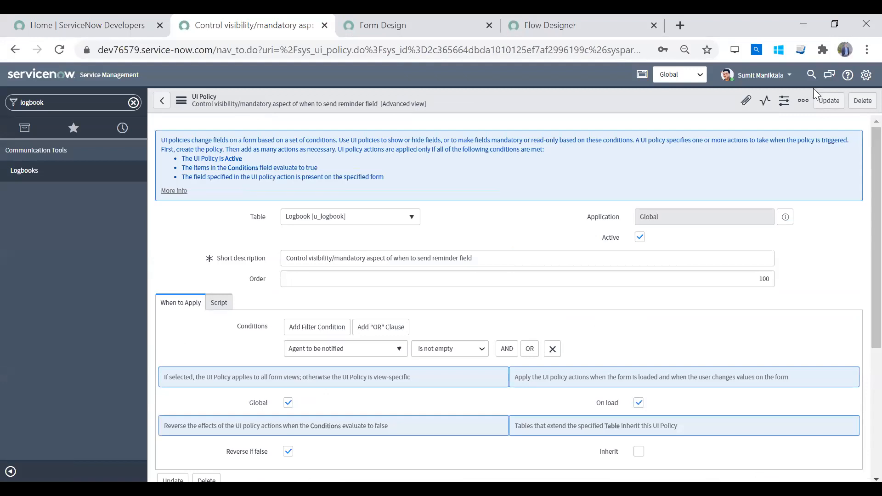
left_click(820, 101)
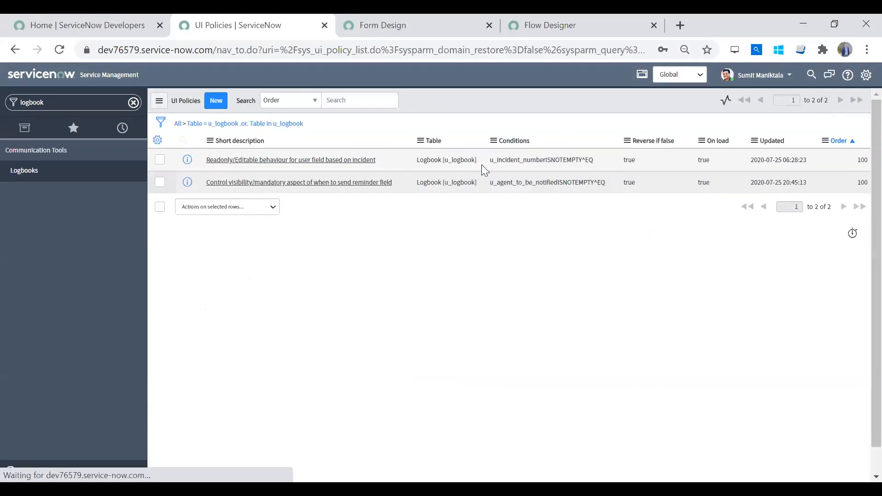
left_click(50, 170)
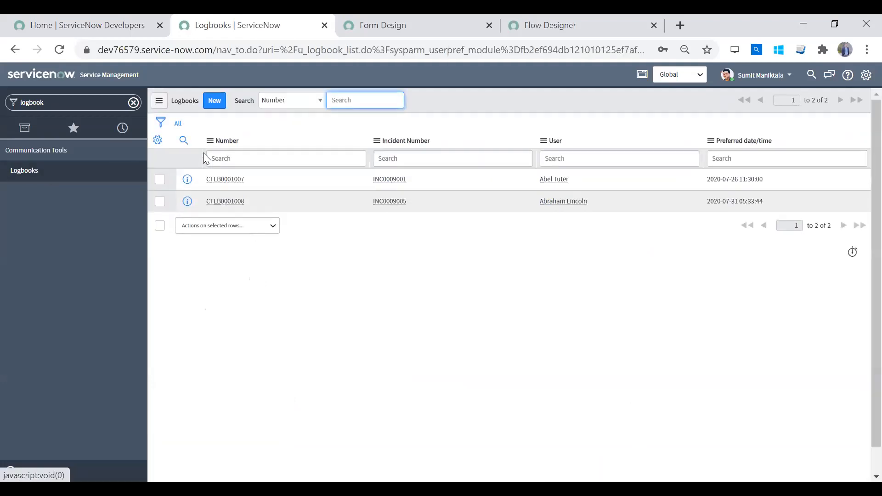
Start a new Logbook record and review its Agent to be notified, When to send reminder and Additional notes fields.
left_click(214, 101)
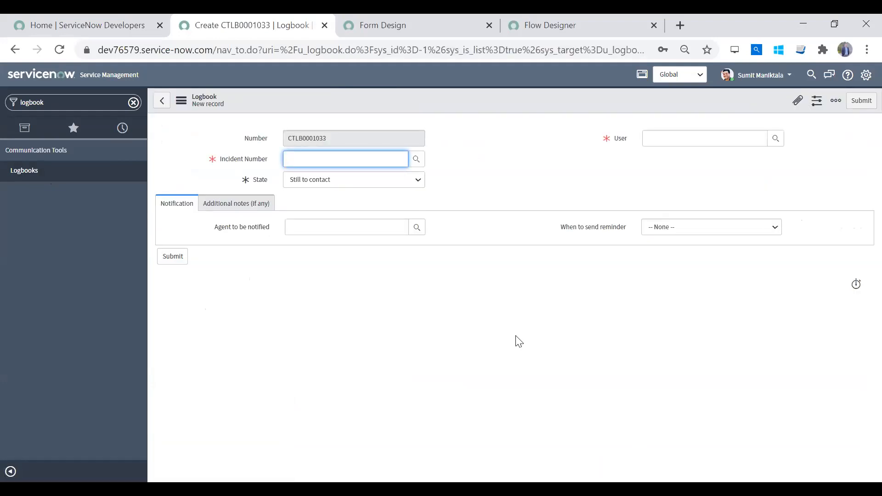
left_click(468, 331)
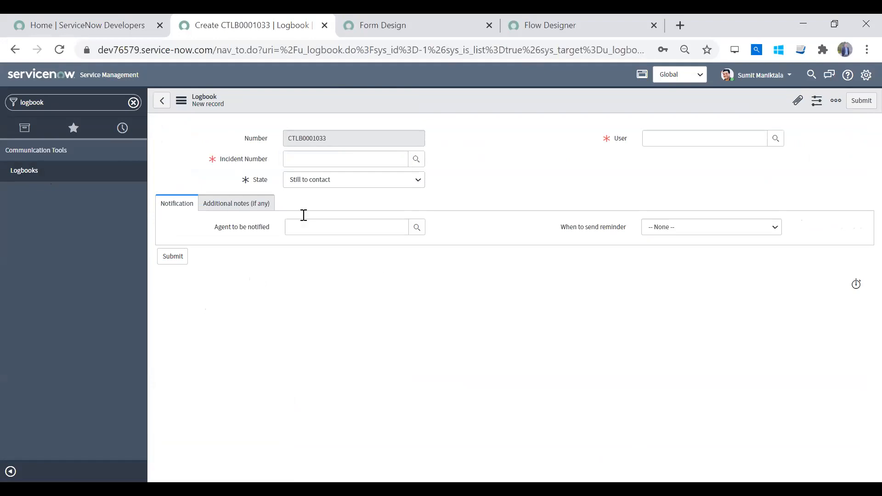
left_click(356, 234)
left_click(667, 230)
left_click(667, 230)
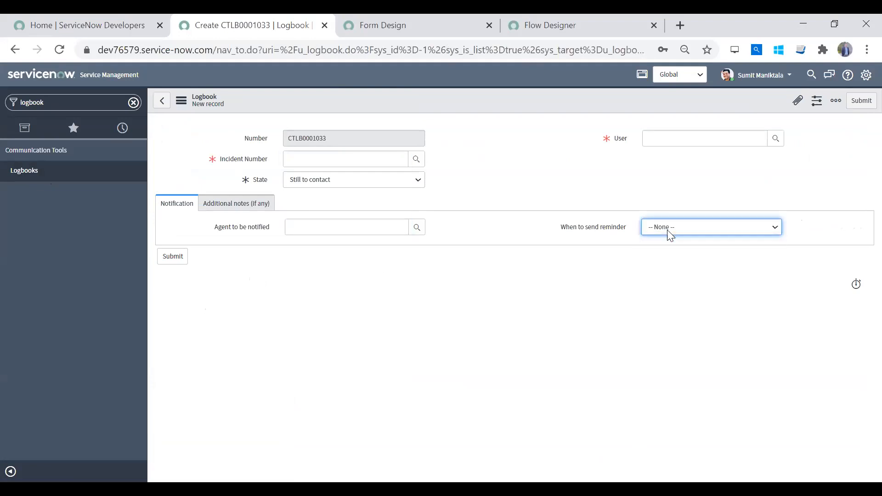
left_click(370, 227)
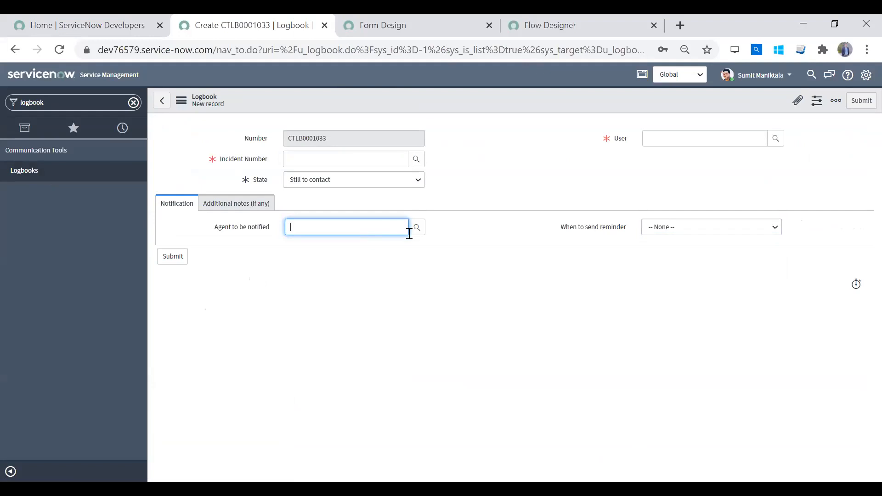
left_click(657, 228)
left_click(657, 229)
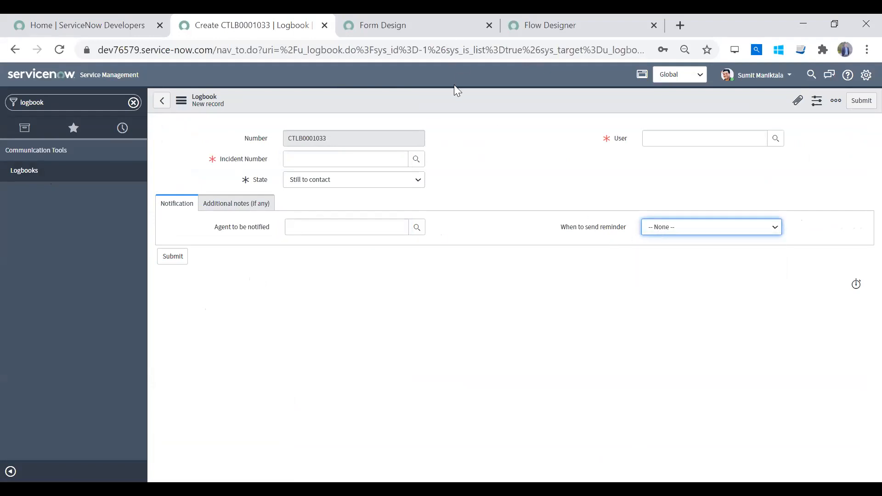
left_click(234, 208)
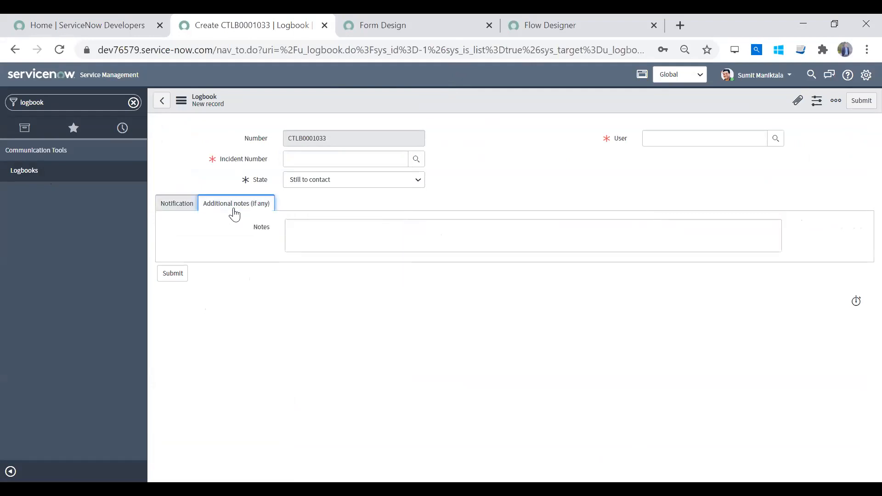
left_click(174, 213)
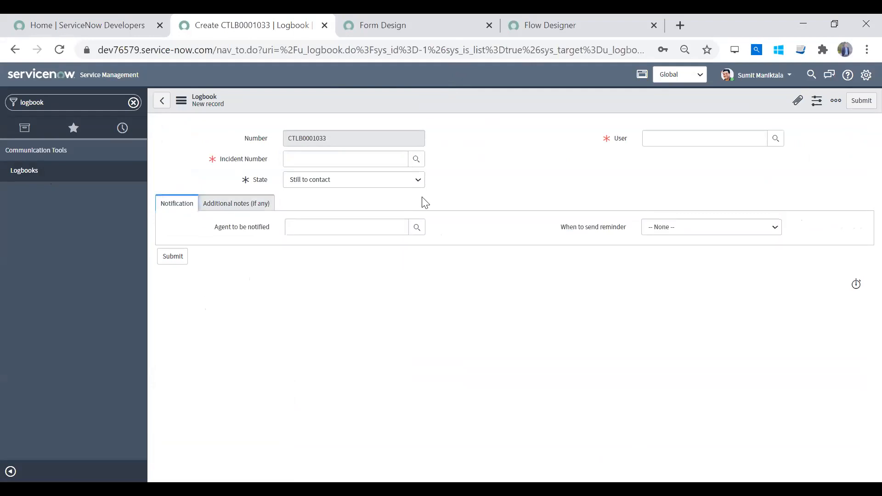
Open the u_preferred_date_time action in the Logbook UI policy controlling visibility and mandatory aspect of the reminder field.
right_click(512, 105)
mouse_move(554, 127)
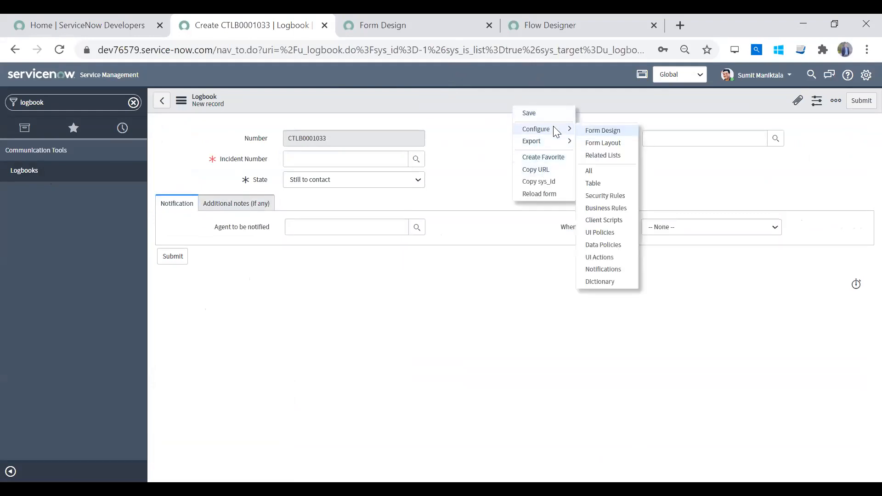
left_click(602, 234)
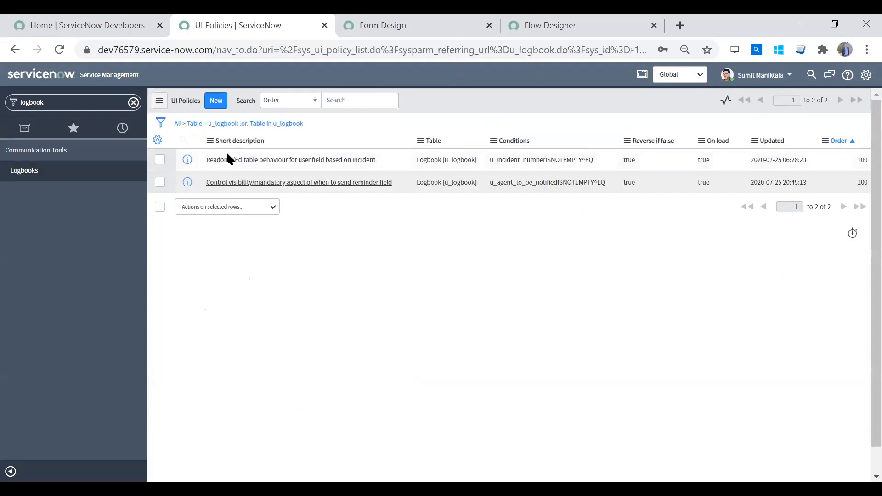
left_click(261, 182)
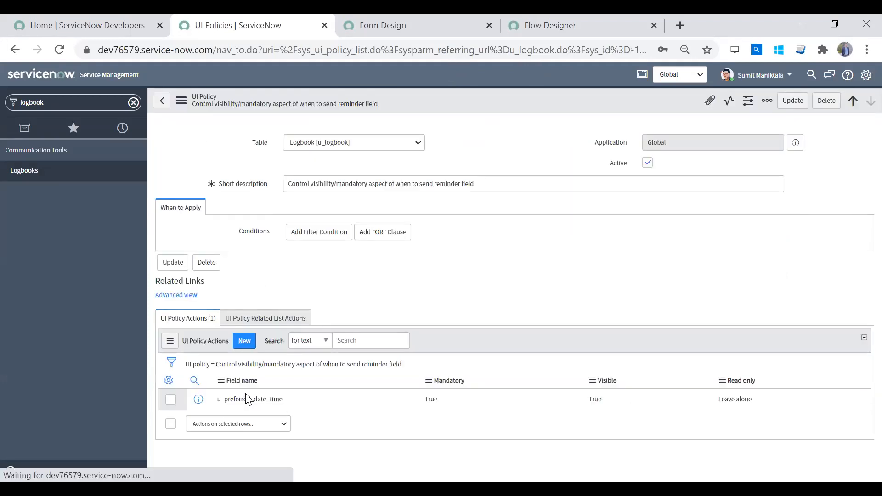
scroll(673, 407, "down", 2)
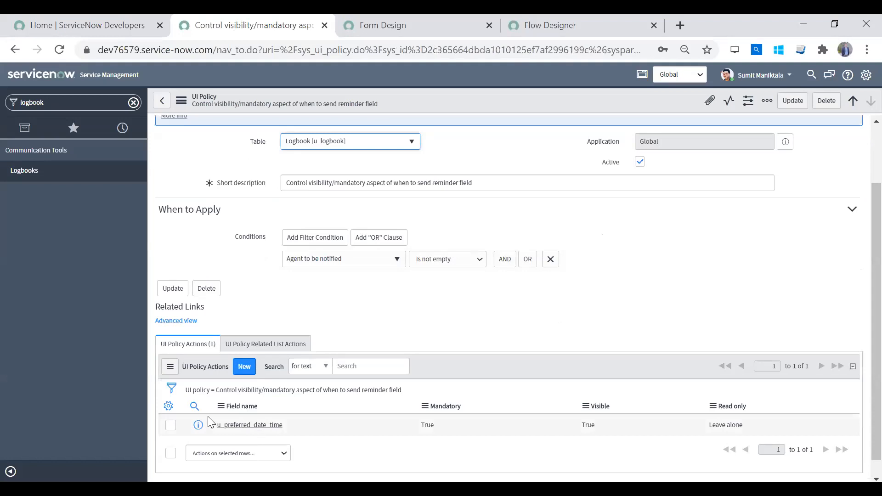
left_click(227, 426)
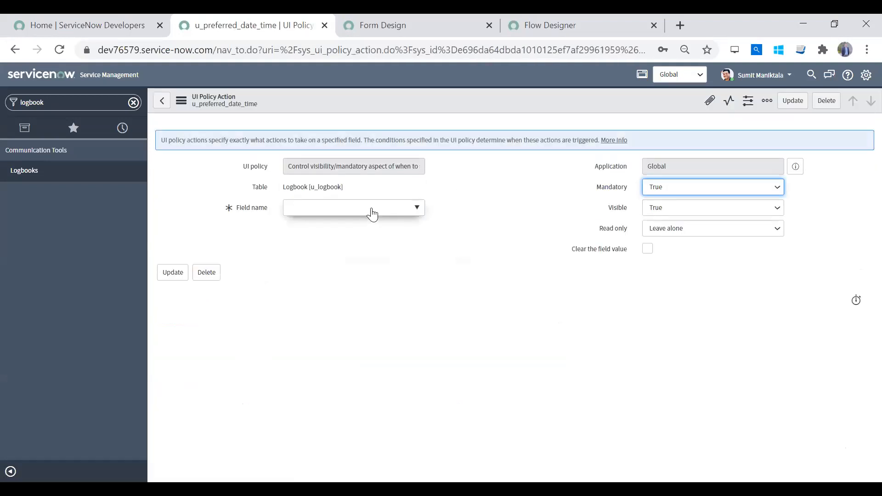
Change the UI policy action's field name to When to send reminder and update the action.
left_click(371, 213)
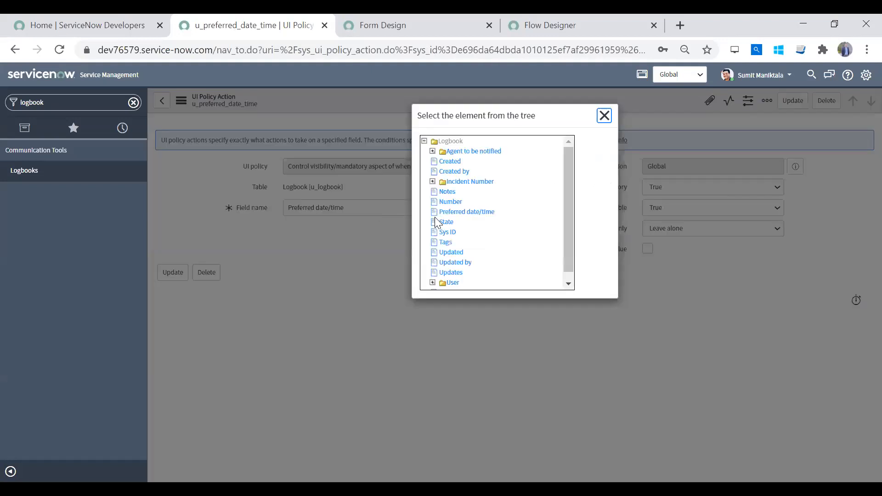
left_click(605, 116)
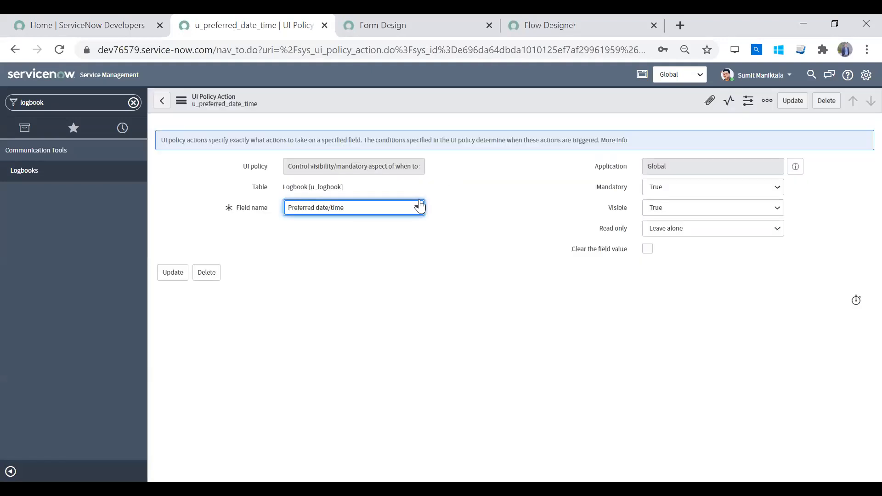
key("Return")
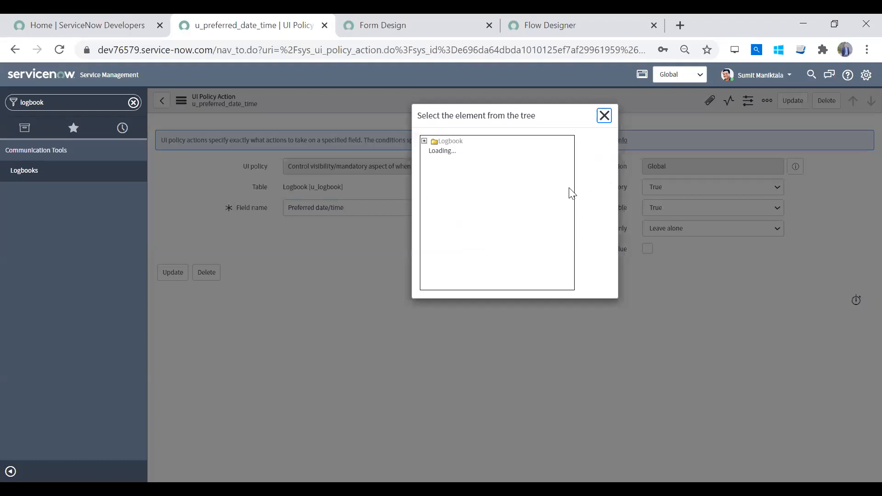
scroll(567, 226, "down", 1)
left_click(486, 281)
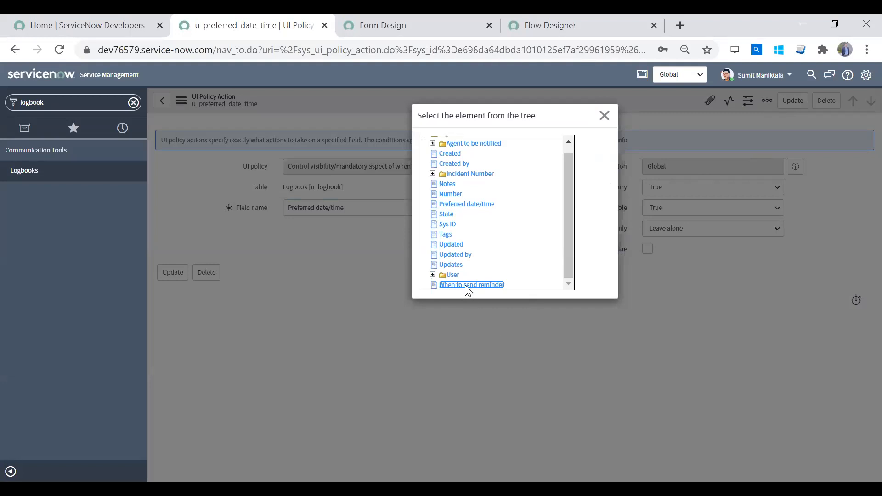
left_click(466, 288)
left_click(791, 102)
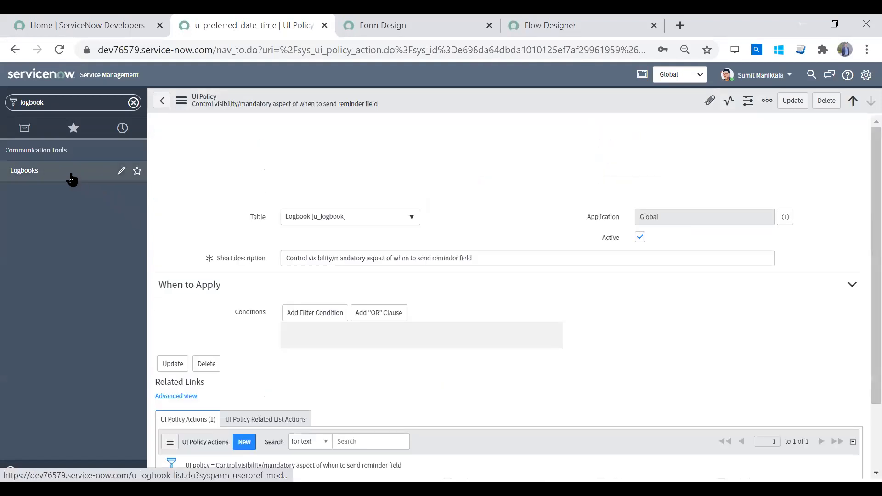
Create a new Logbook record and select an agent to be notified from the lookup list.
left_click(72, 178)
left_click(214, 100)
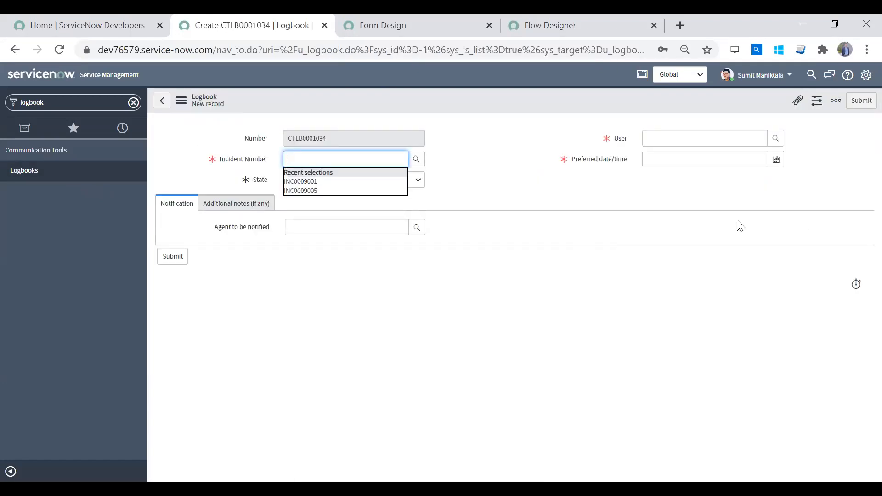
left_click(382, 228)
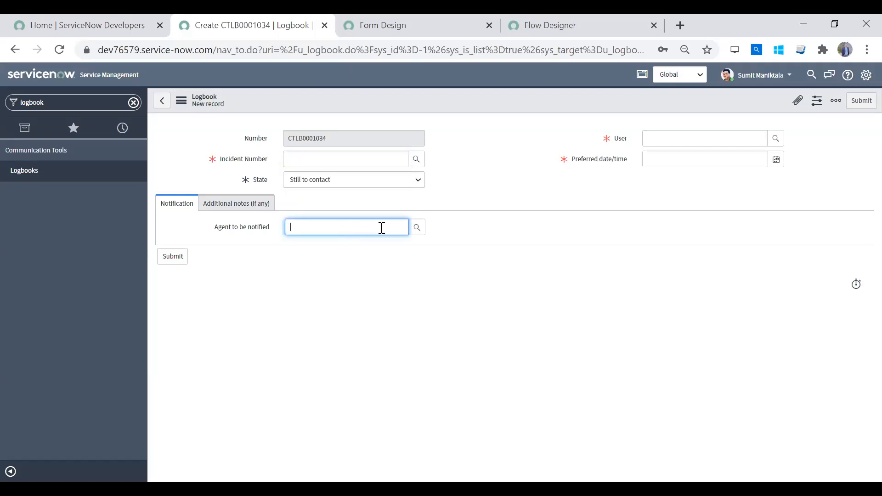
left_click(416, 228)
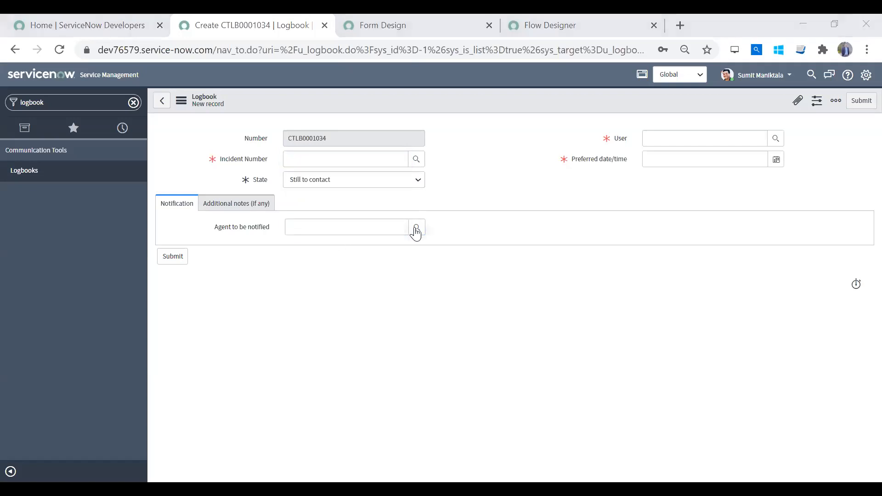
left_click(414, 229)
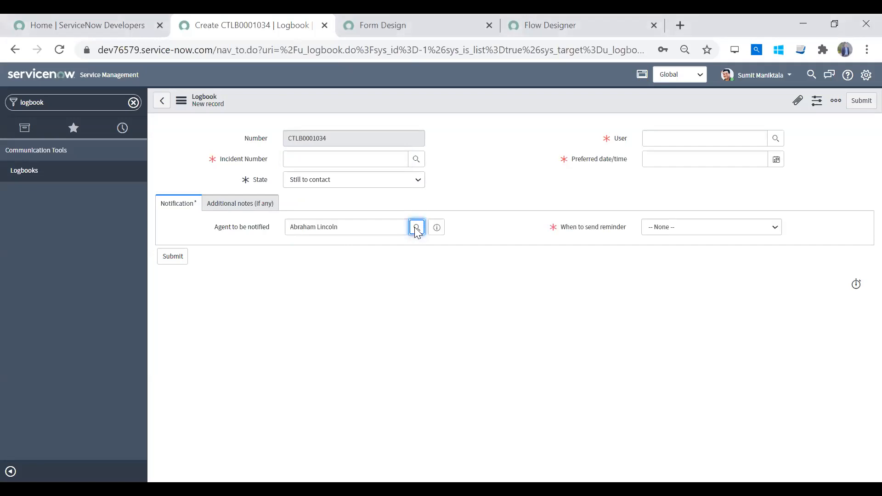
Try to save the Logbook record with When to send reminder left at None.
left_click(683, 230)
left_click(687, 232)
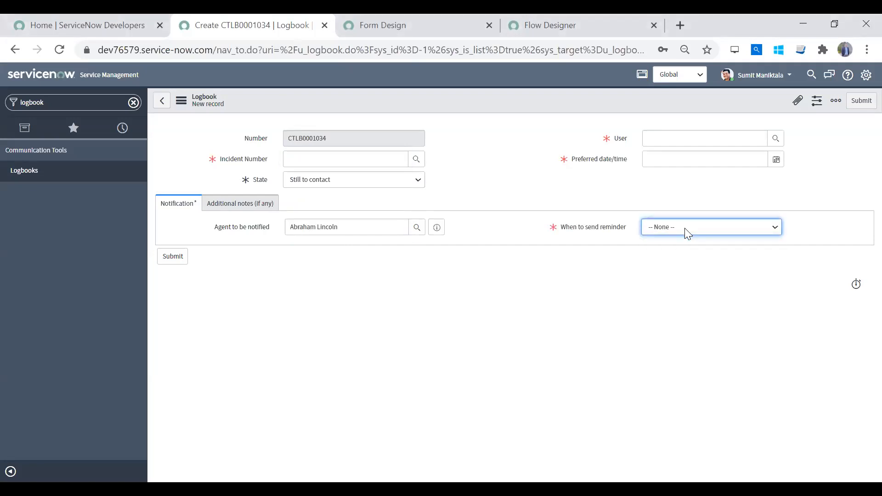
right_click(533, 99)
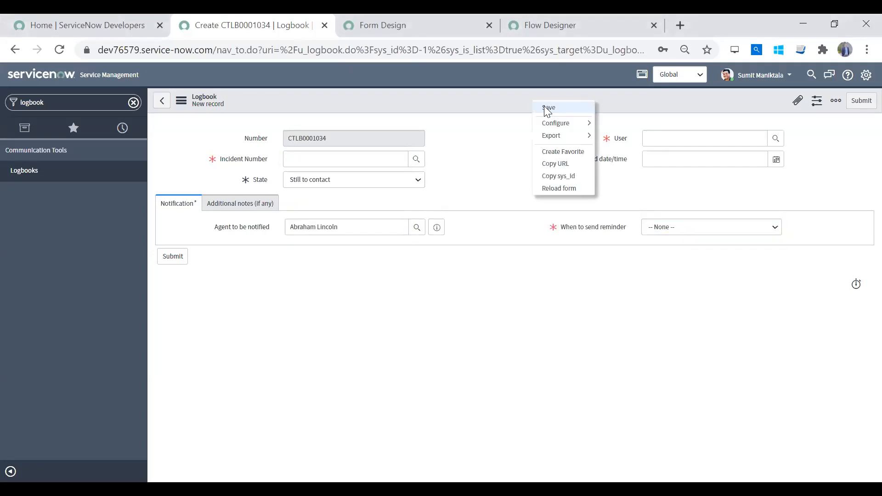
left_click(545, 108)
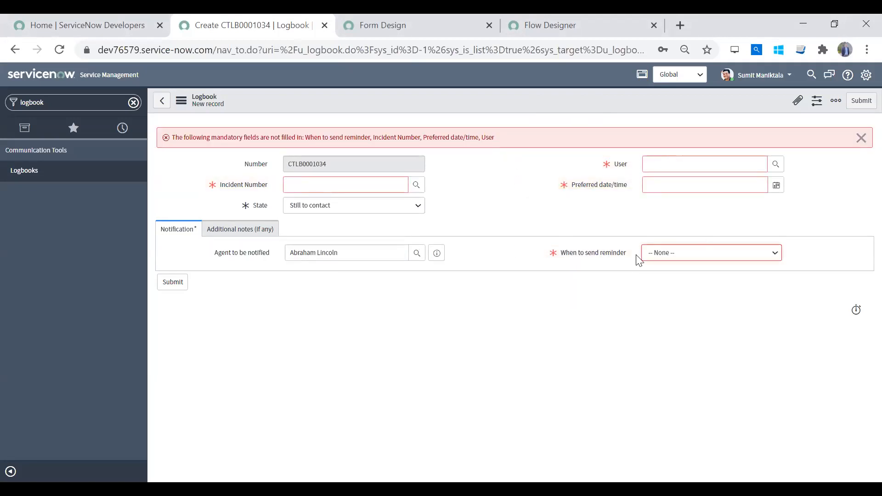
Set When to send reminder to 5 minutes and try to save the Logbook record again.
left_click(684, 256)
left_click(674, 272)
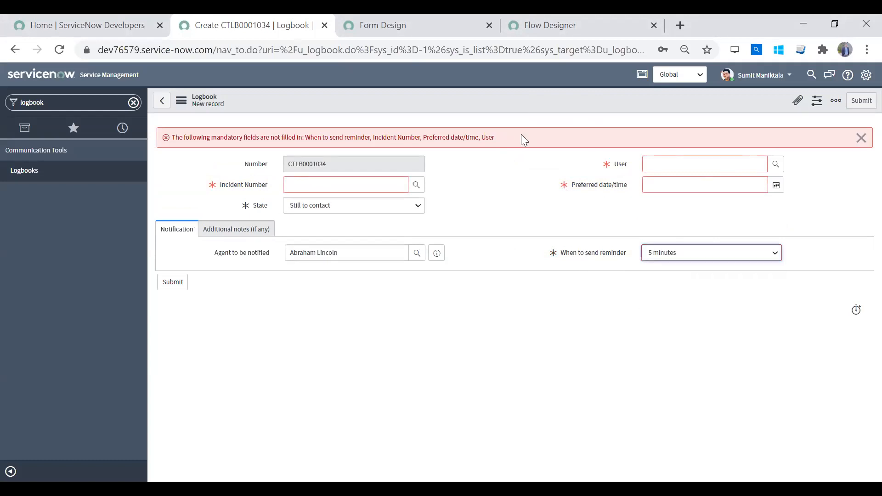
right_click(498, 99)
left_click(508, 105)
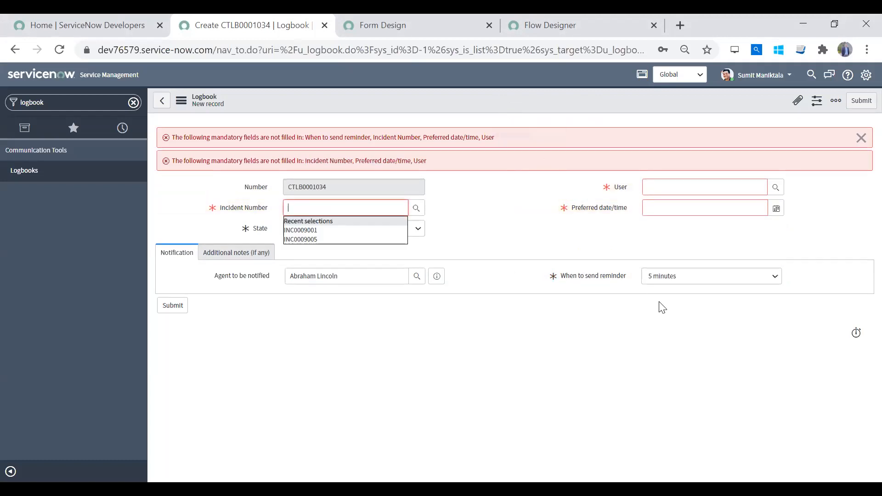
left_click(514, 220)
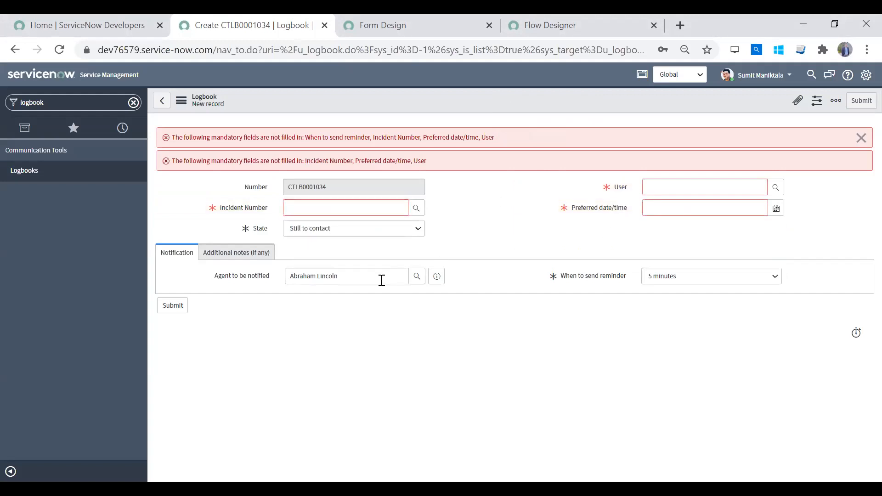
Clear the Agent to be notified field to test the reminder field's visibility.
left_click(381, 280)
key("BackSpace")
key("Tab")
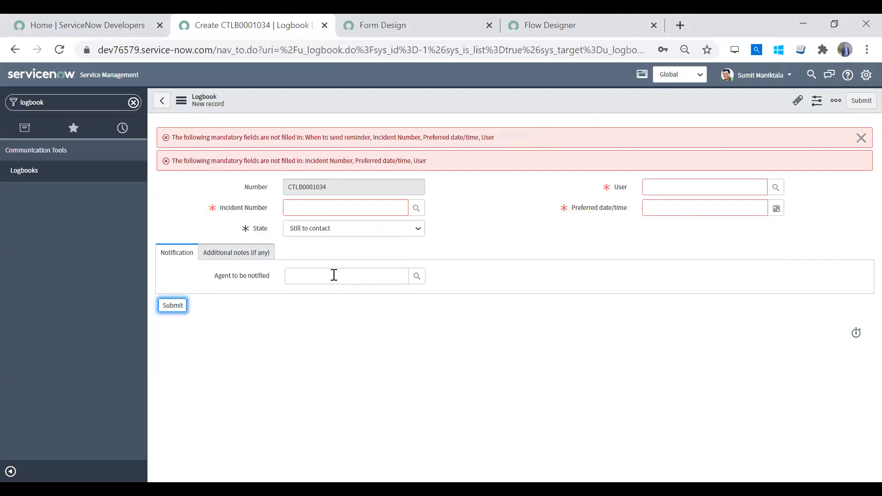
Select a different agent to be notified from the lookup list and view the When to send reminder choices.
left_click(334, 275)
left_click(417, 277)
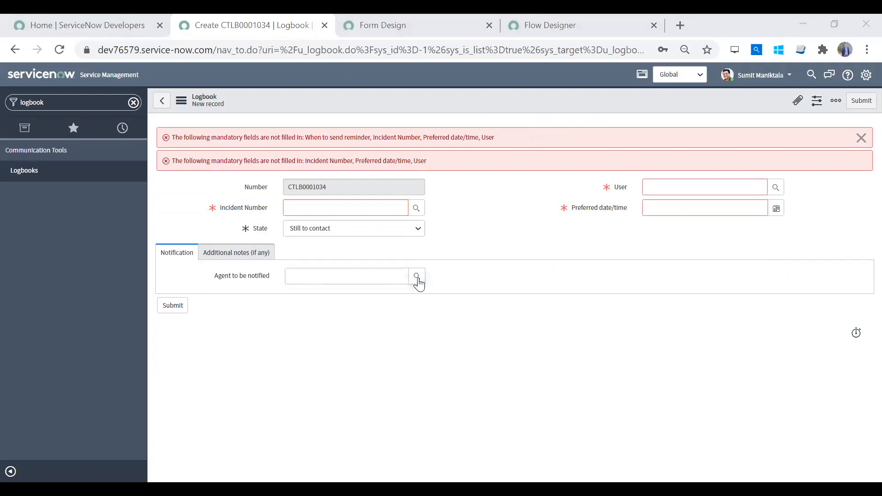
left_click(419, 278)
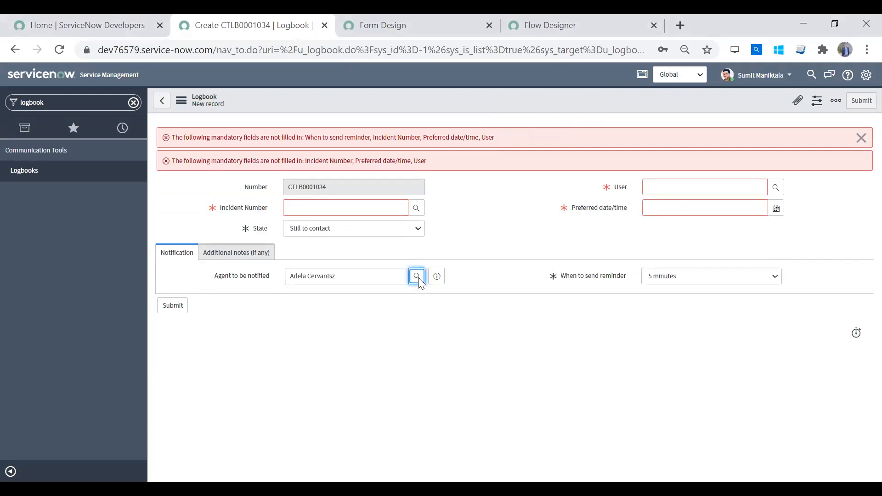
left_click(690, 276)
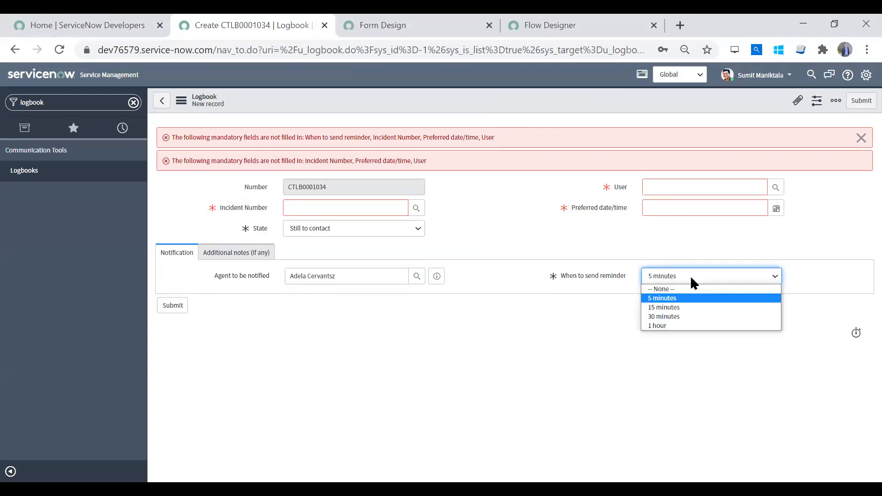
left_click(691, 276)
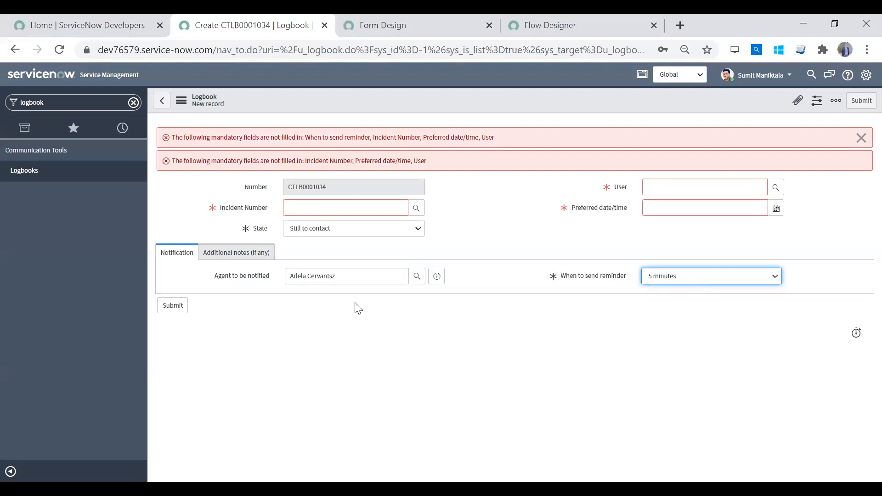
Replace the agent to be notified with another user from the lookup list and check the reminder field again.
left_click_drag(359, 276, 87, 266)
key("BackSpace")
key("Tab")
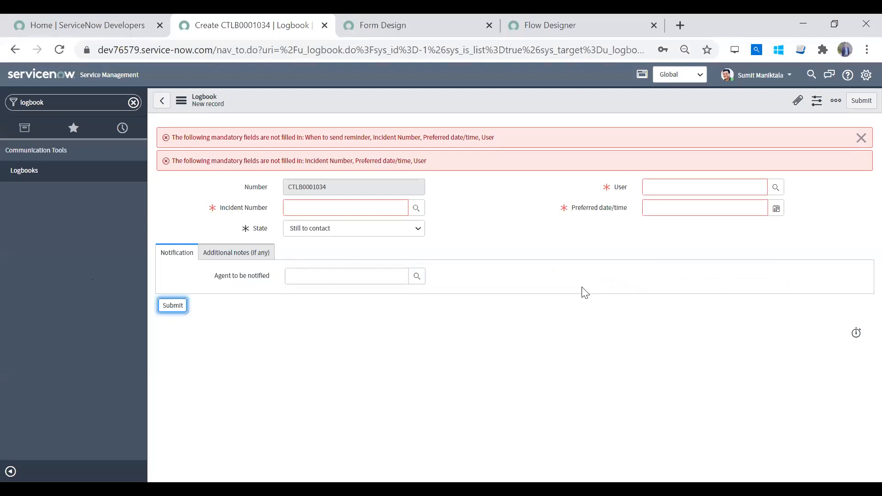
left_click(415, 279)
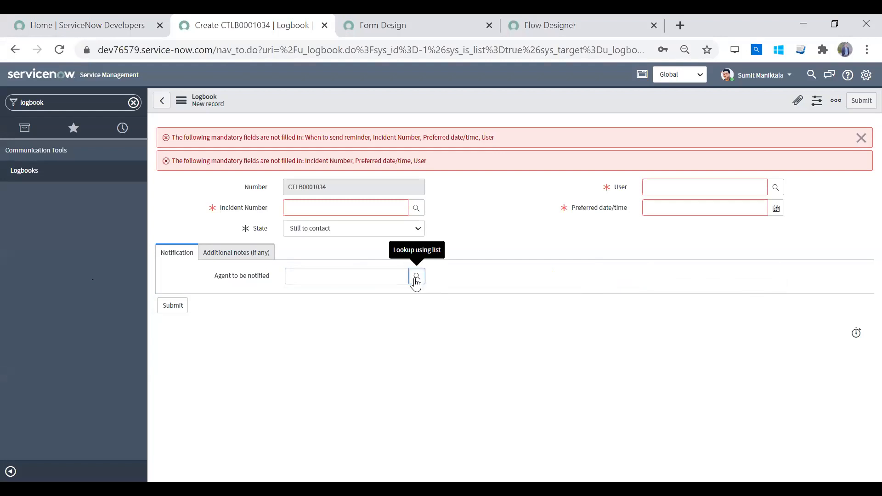
left_click(416, 281)
left_click(683, 275)
left_click(684, 277)
Open the Logbook table's UI policy controlling the visibility and mandatory state of the reminder field, discarding the unsaved record.
right_click(515, 102)
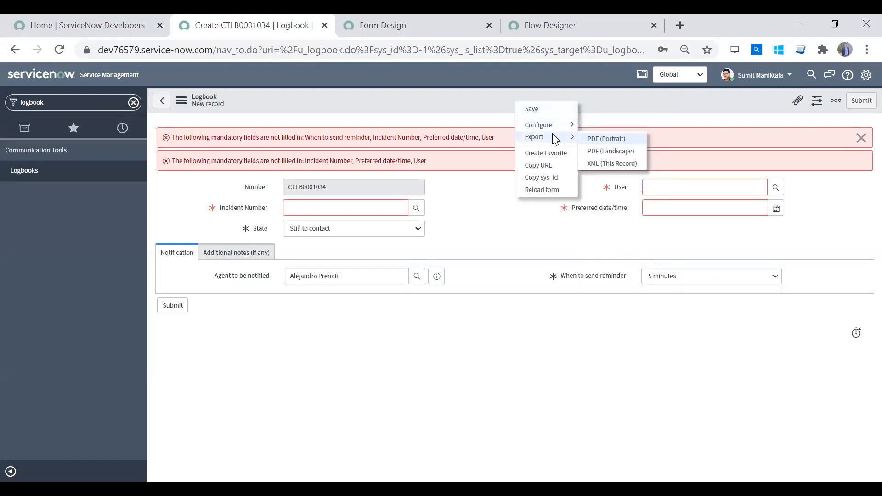
mouse_move(551, 125)
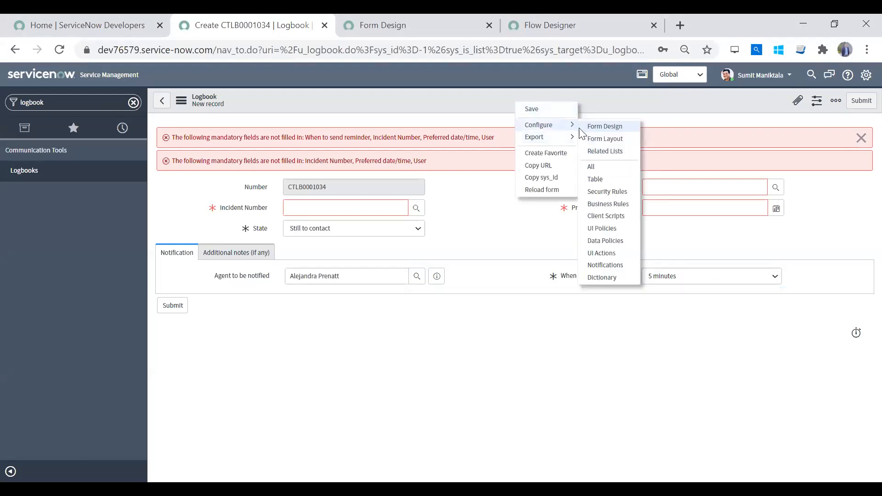
left_click(605, 229)
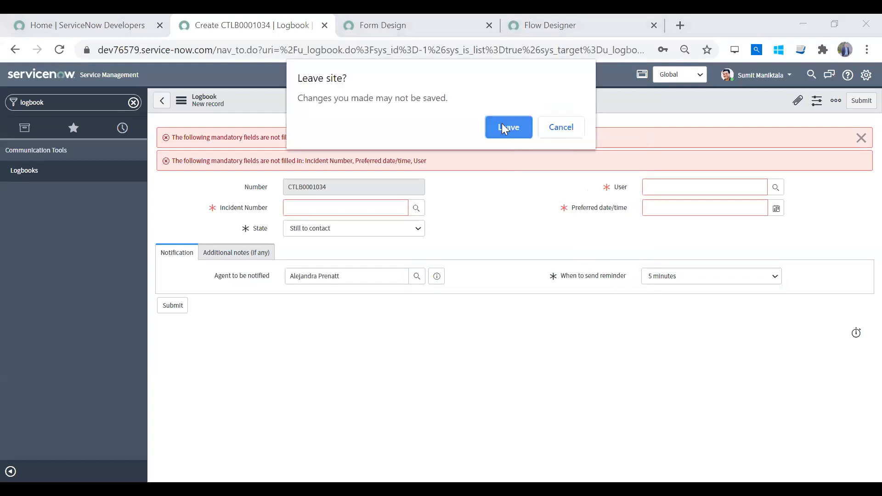
left_click(503, 126)
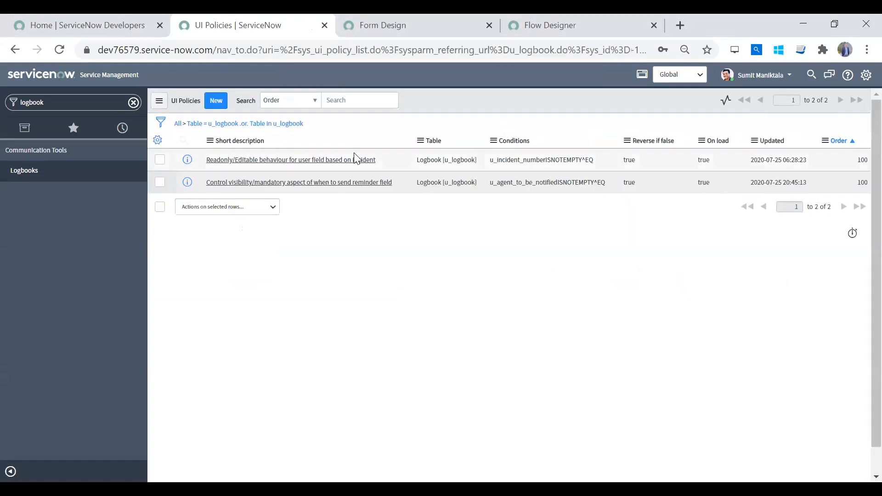
left_click(301, 182)
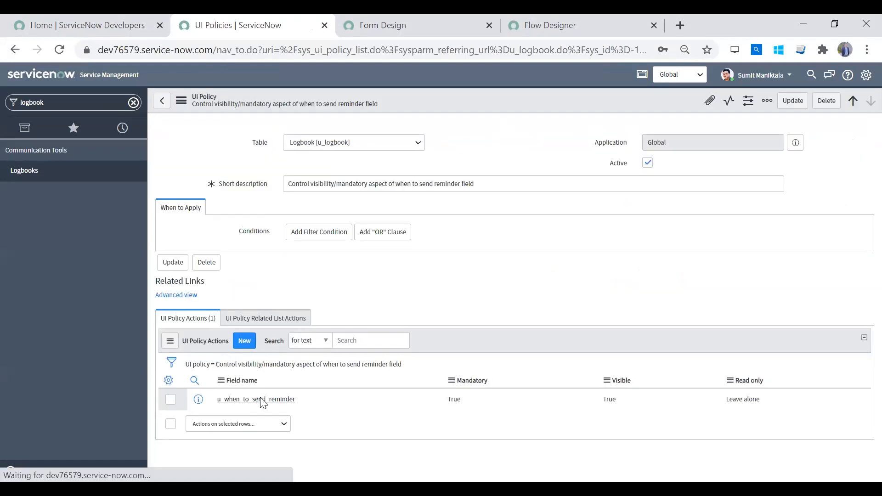
Enable Clear the field value in the policy's u_when_to_send_reminder action and save the action.
scroll(410, 349, "down", 2)
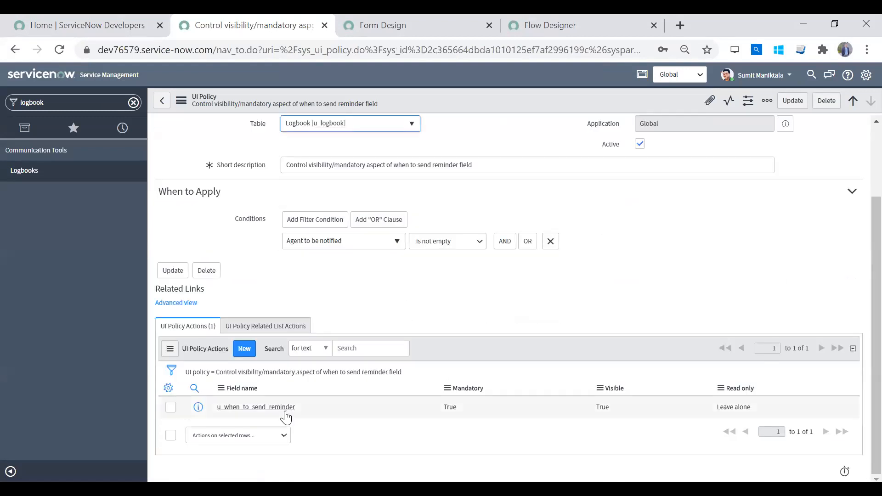
left_click(274, 408)
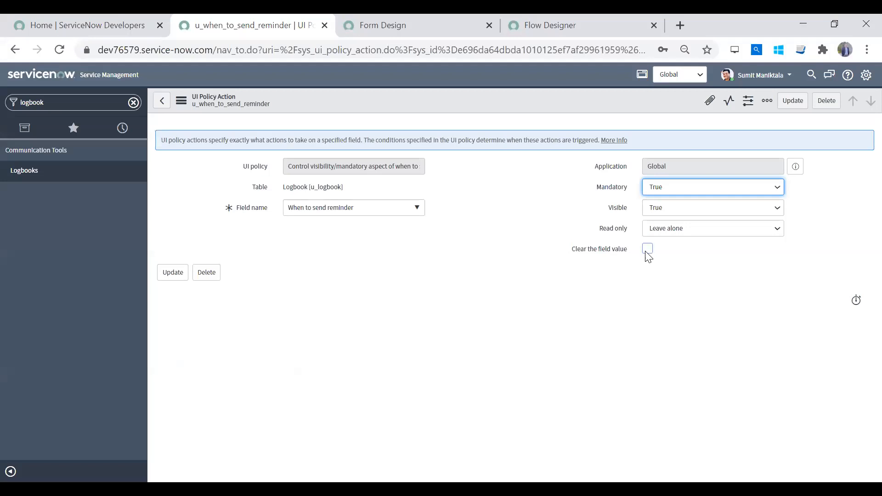
left_click(647, 249)
left_click(647, 250)
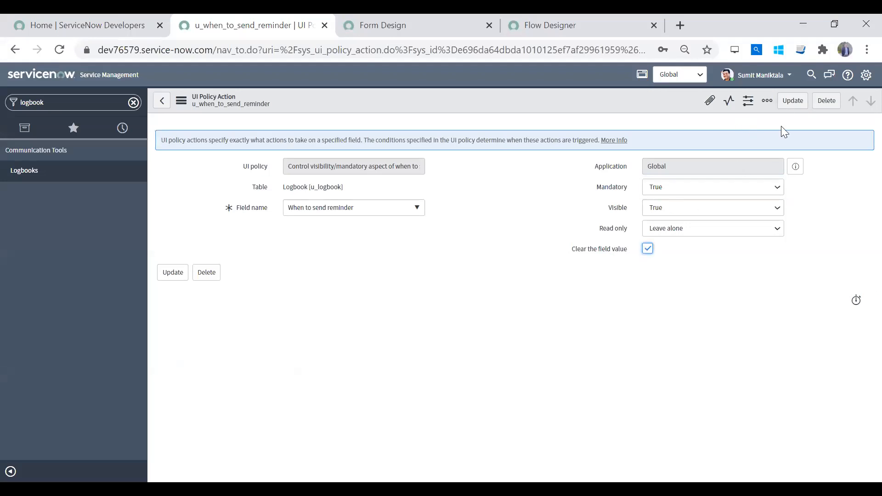
left_click(784, 104)
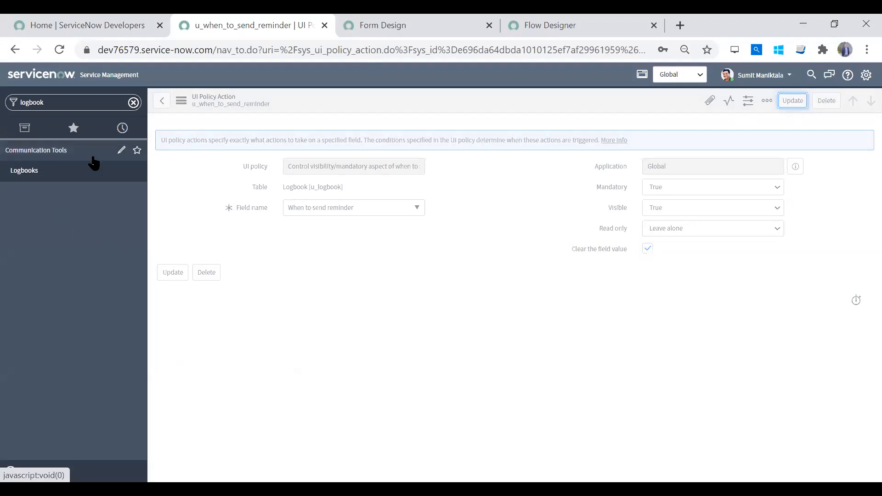
Start a new Logbook record, choose an agent to be notified and set When to send reminder to 5 minutes.
left_click(34, 177)
left_click(215, 101)
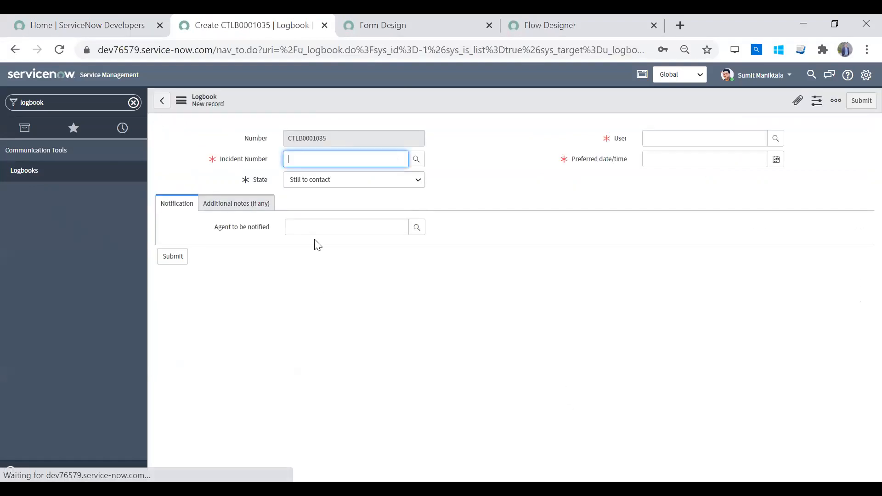
left_click(417, 229)
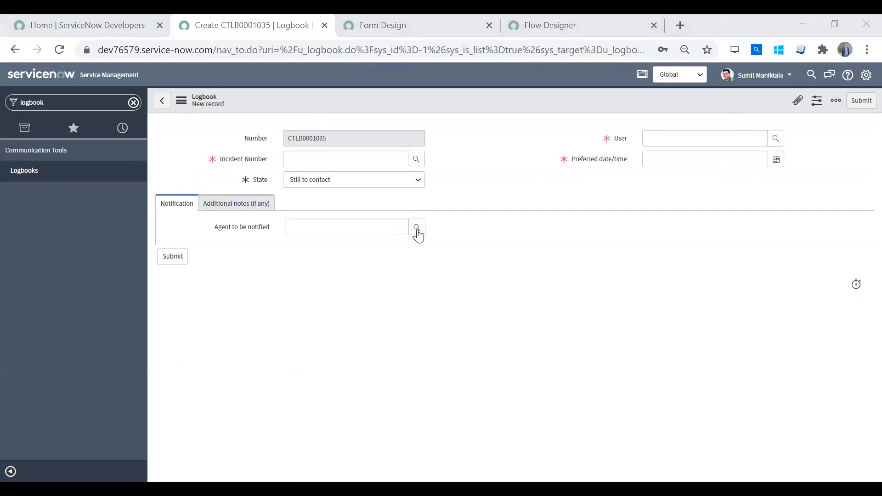
left_click(682, 239)
left_click(676, 250)
Clear the Agent to be notified field to test whether the reminder value is reset.
left_click(398, 227)
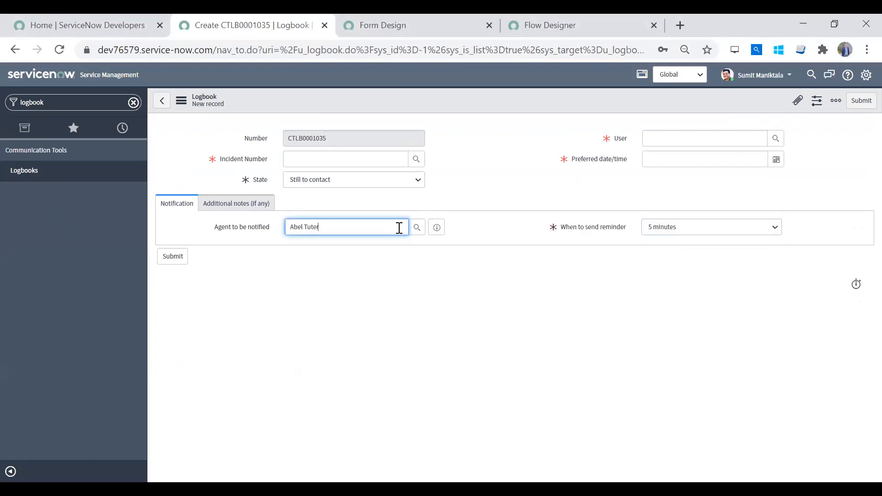
left_click(416, 229)
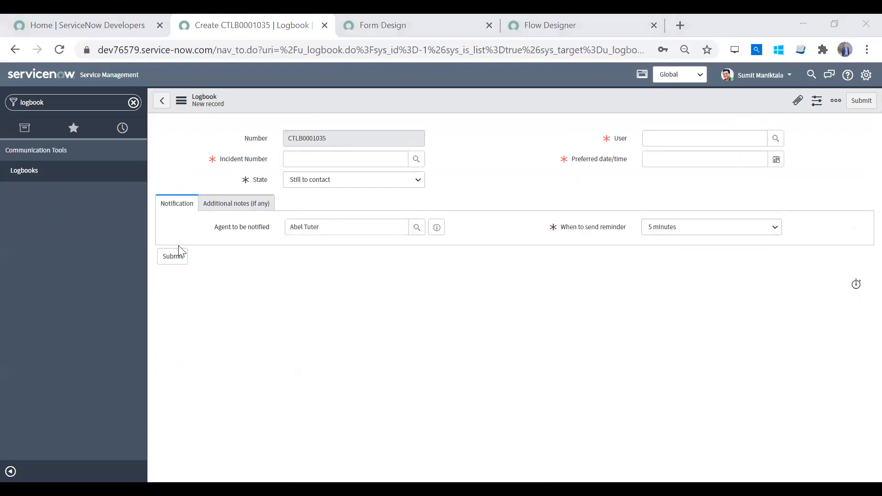
key("BackSpace")
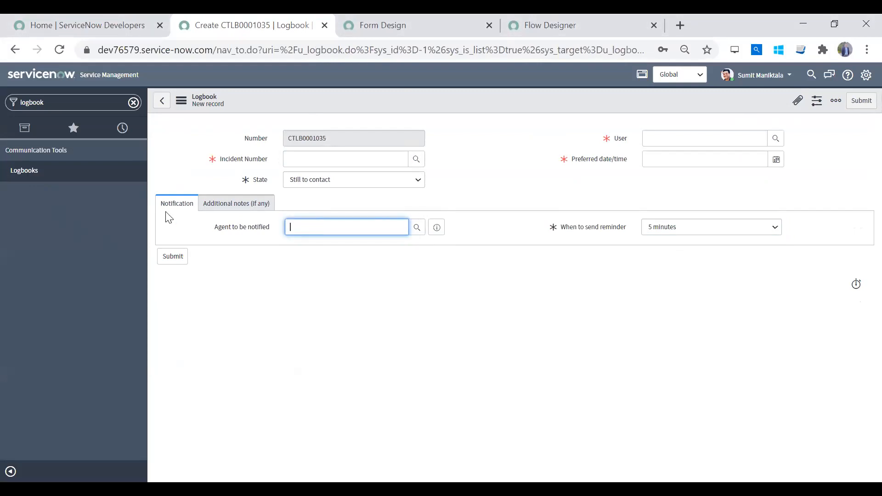
key("Tab")
Select the agent to be notified again and check the When to send reminder value and its choices.
left_click(417, 228)
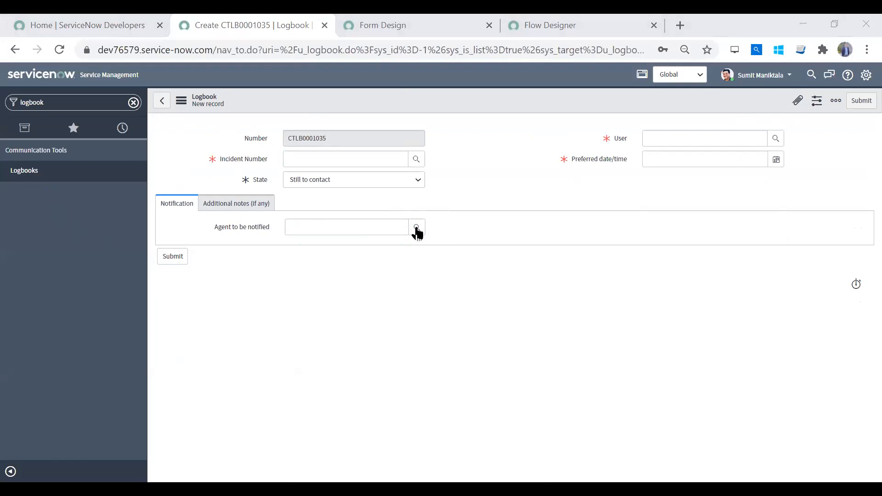
left_click(61, 284)
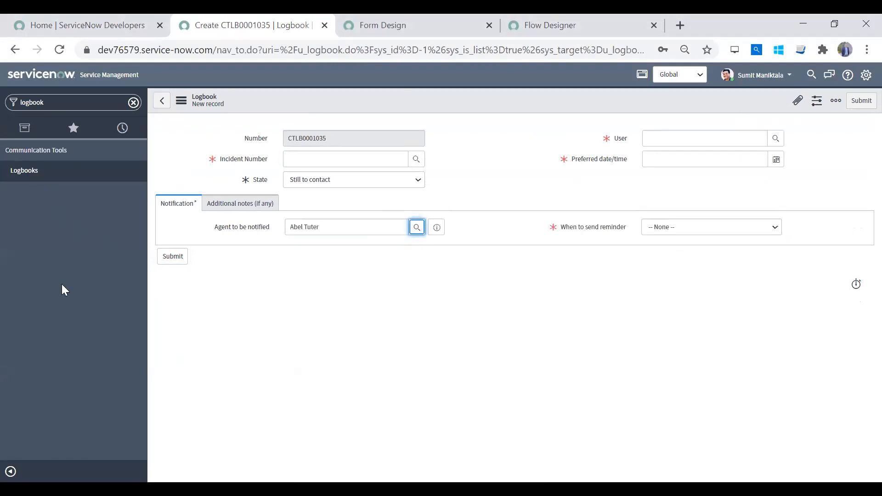
left_click(683, 231)
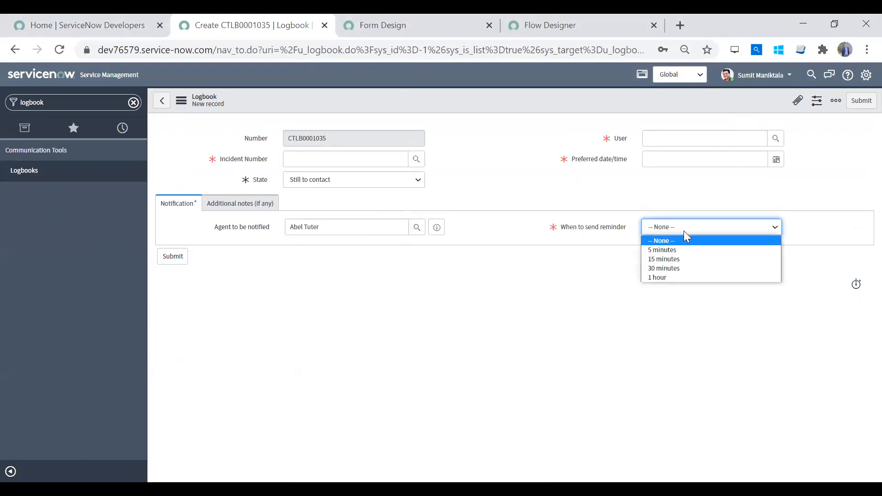
left_click(684, 232)
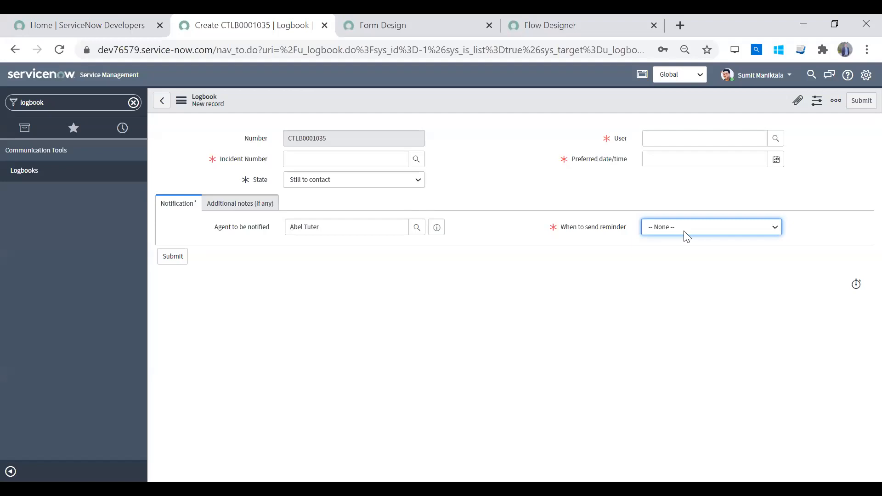
left_click(685, 232)
left_click(685, 232)
left_click(684, 231)
left_click(684, 231)
left_click(224, 205)
left_click(165, 204)
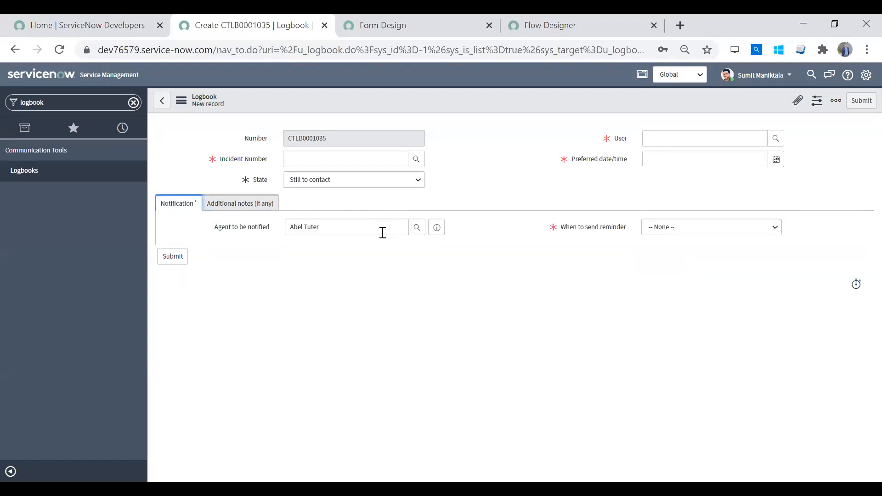
Remove the agent from the new Logbook record again and leave State at Still to contact.
left_click_drag(382, 233, 127, 232)
key("BackSpace")
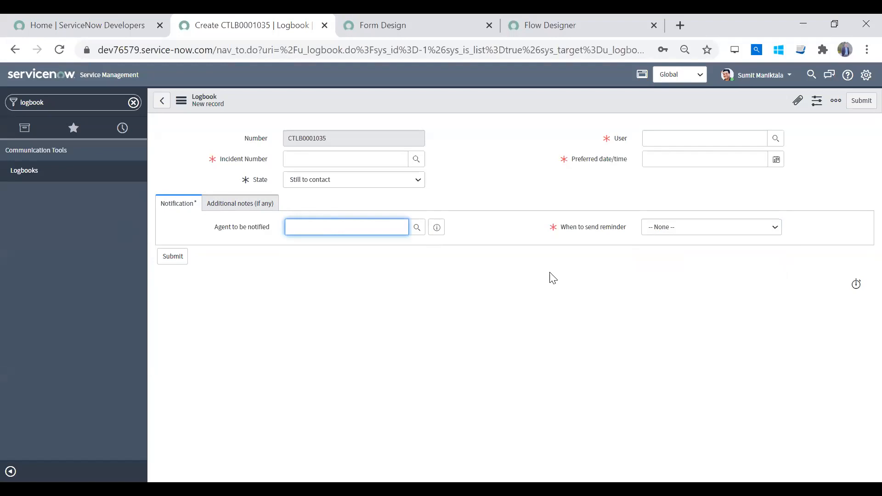
left_click(385, 180)
left_click(386, 181)
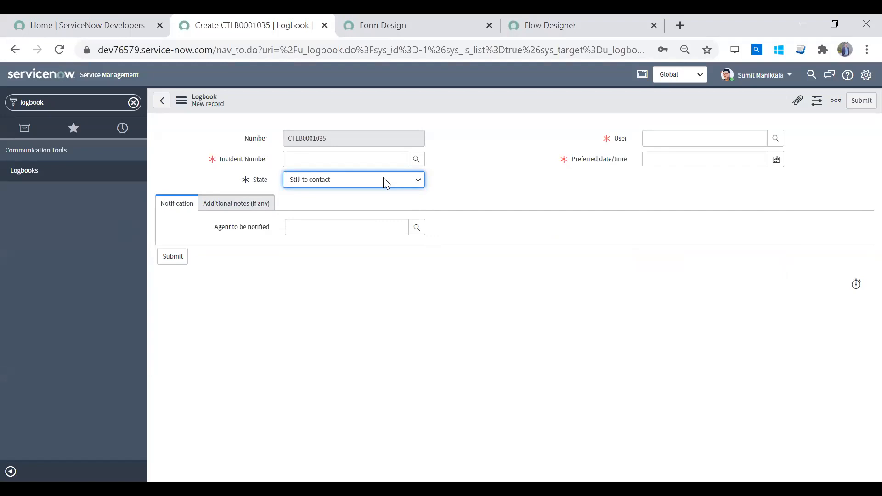
Review the State choices, the User, Preferred date/time and Incident Number fields, and the Additional notes and Notification sections.
left_click(385, 183)
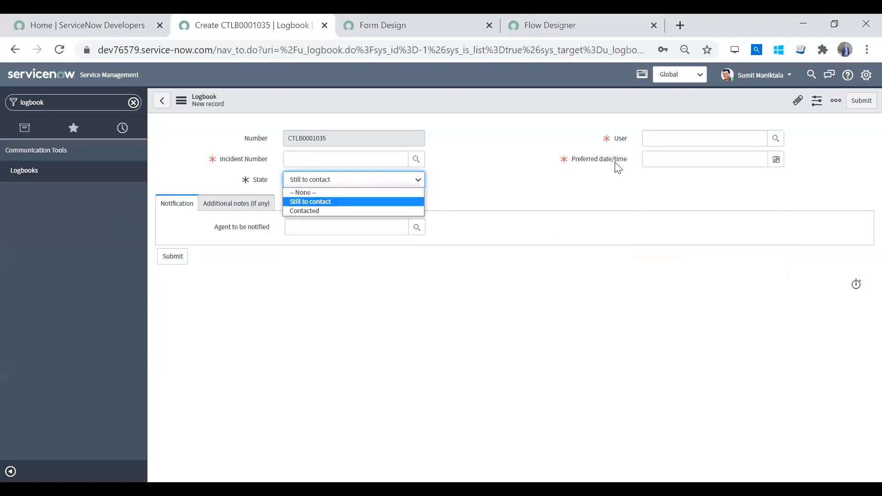
left_click(675, 141)
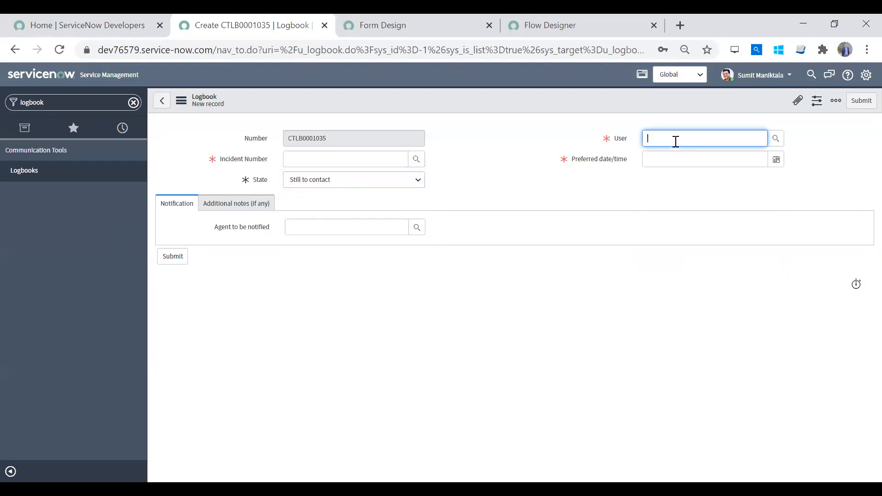
left_click(531, 181)
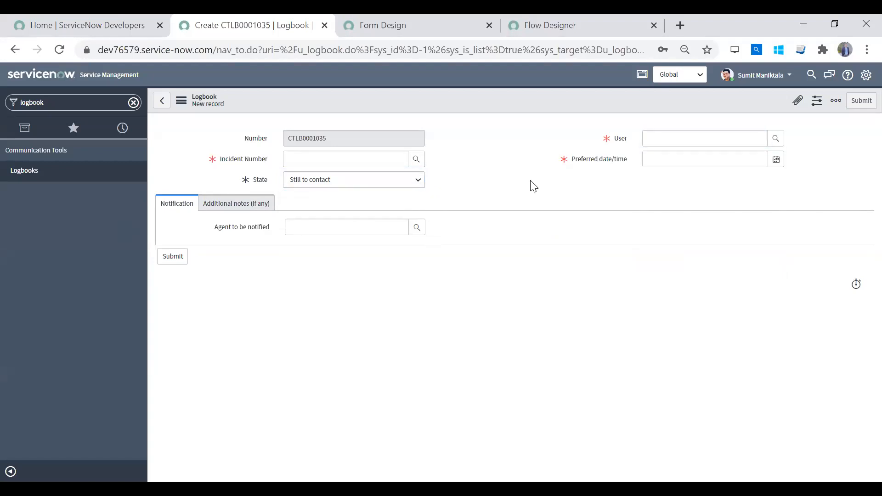
left_click(690, 162)
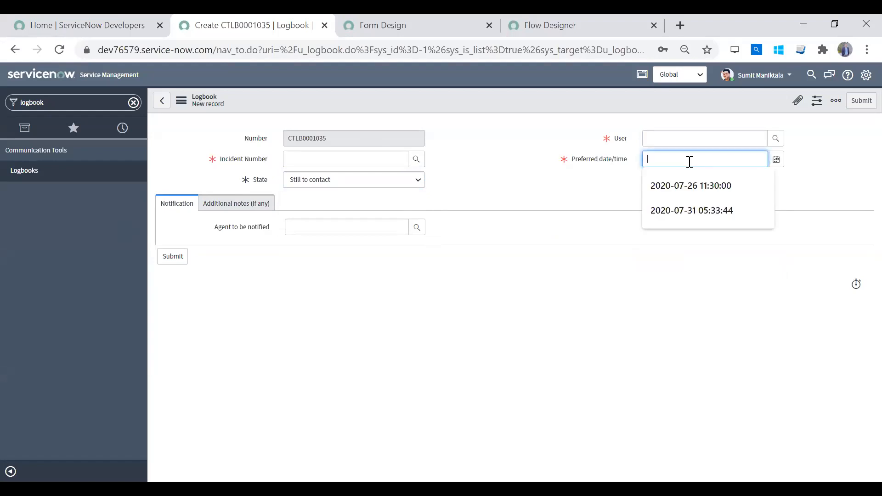
left_click(322, 157)
left_click(243, 203)
left_click(346, 236)
left_click(181, 204)
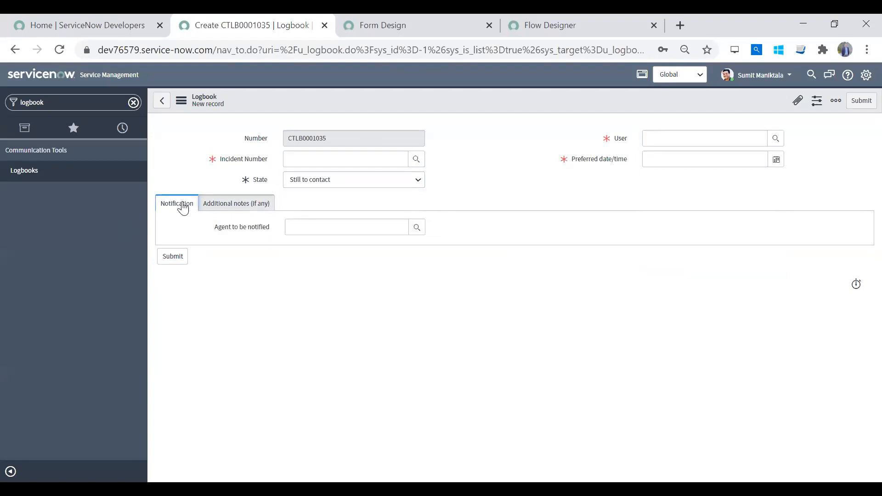
Find the email Notifications list under System Notification by filtering for "notification" and open it, discarding the unsaved Logbook record.
left_click(133, 102)
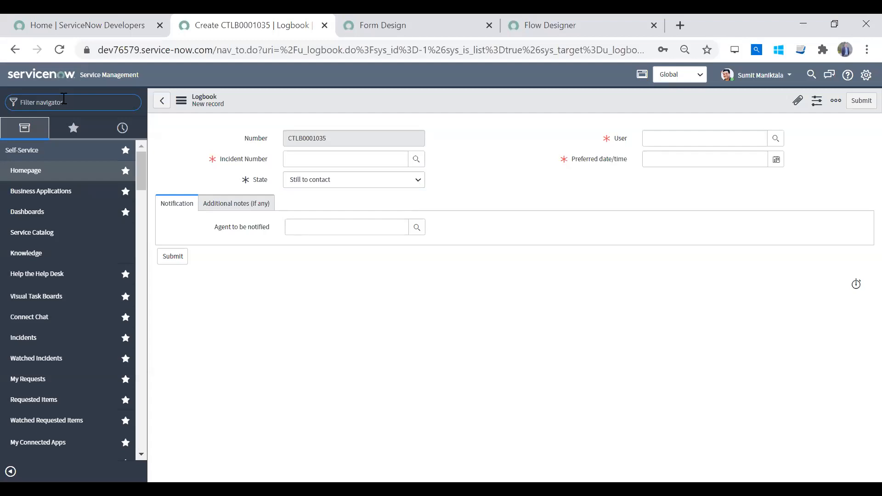
type("notification")
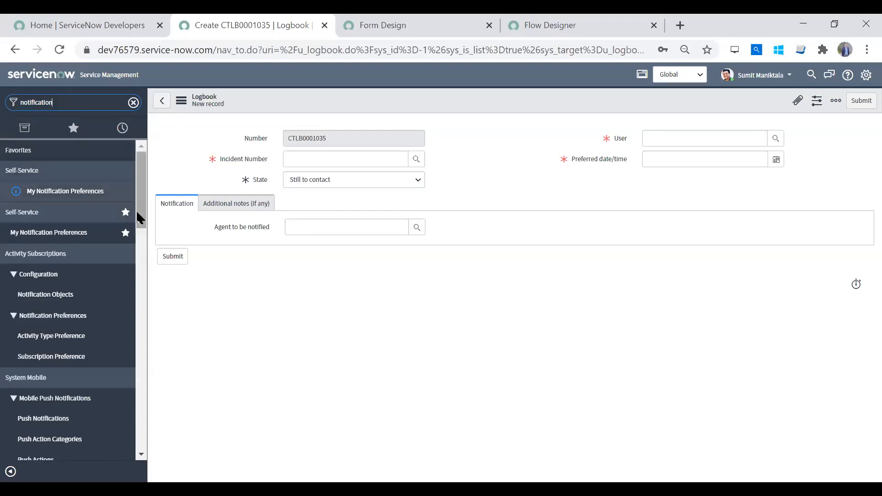
left_click_drag(138, 210, 146, 329)
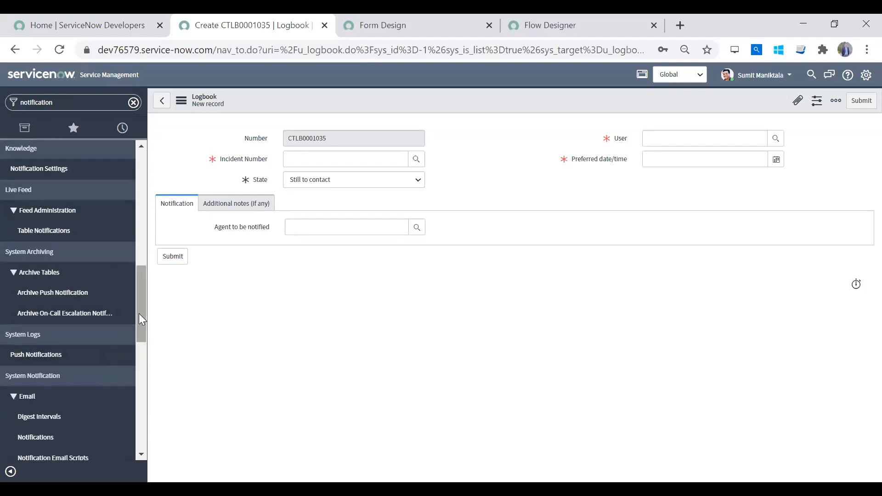
mouse_move(143, 322)
left_mouse_down()
mouse_move(137, 454)
mouse_move(138, 338)
left_mouse_up()
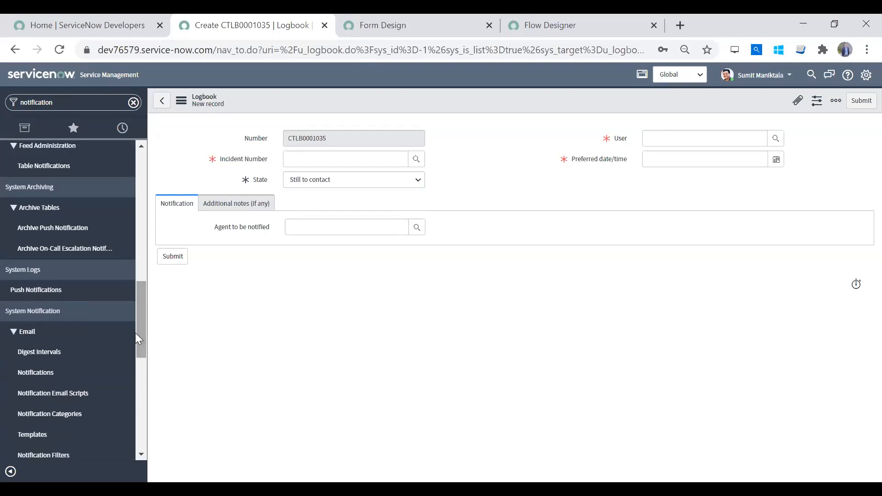
left_click(51, 386)
left_click(509, 129)
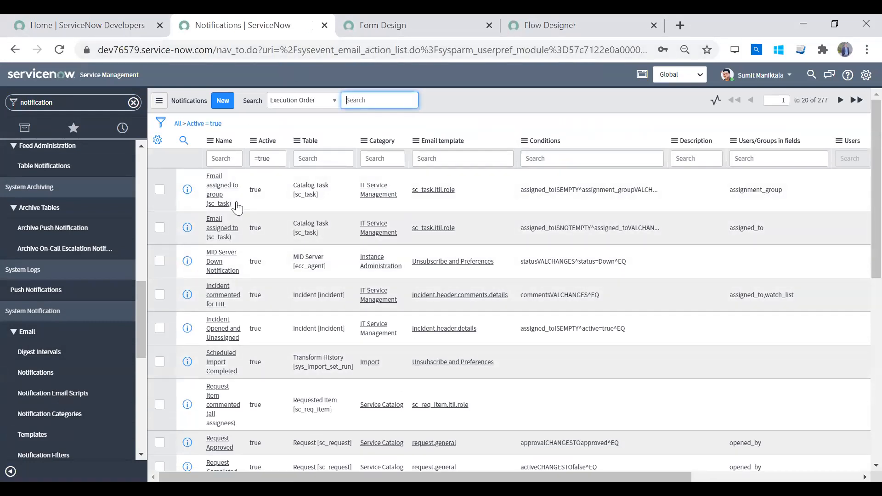
Create a new notification record and name it "Inform user about intent to contact".
left_click(220, 101)
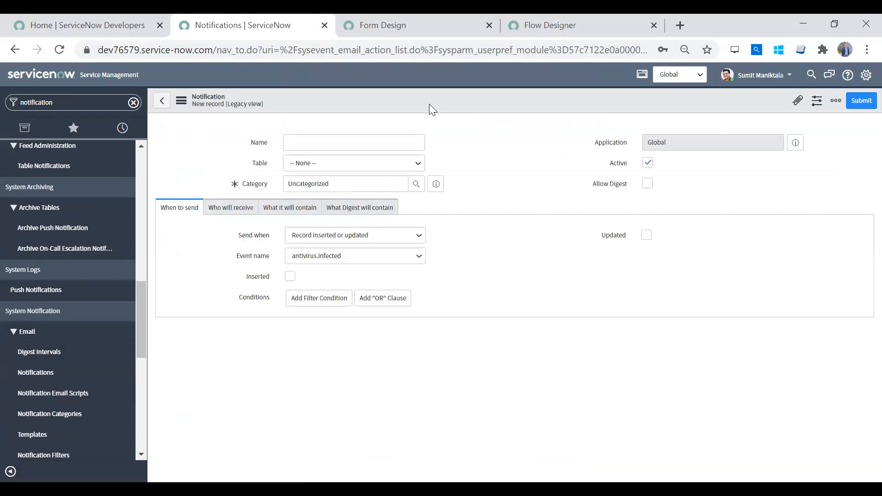
left_click(341, 147)
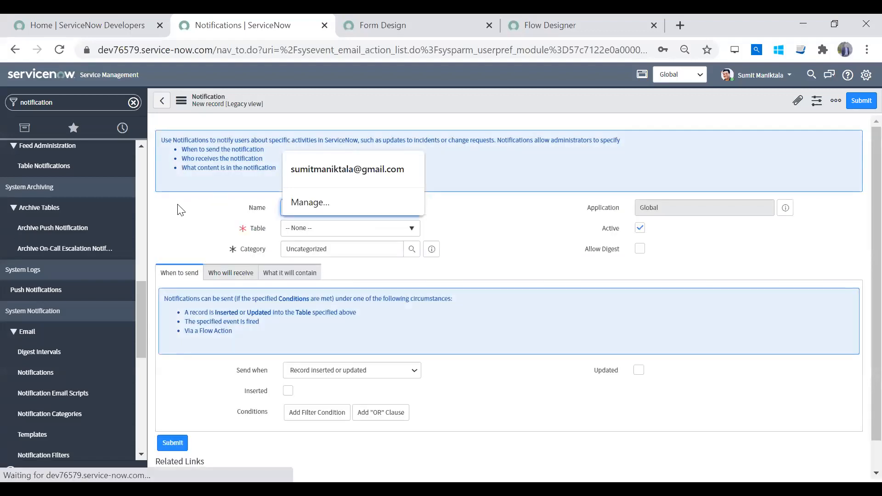
left_click(324, 206)
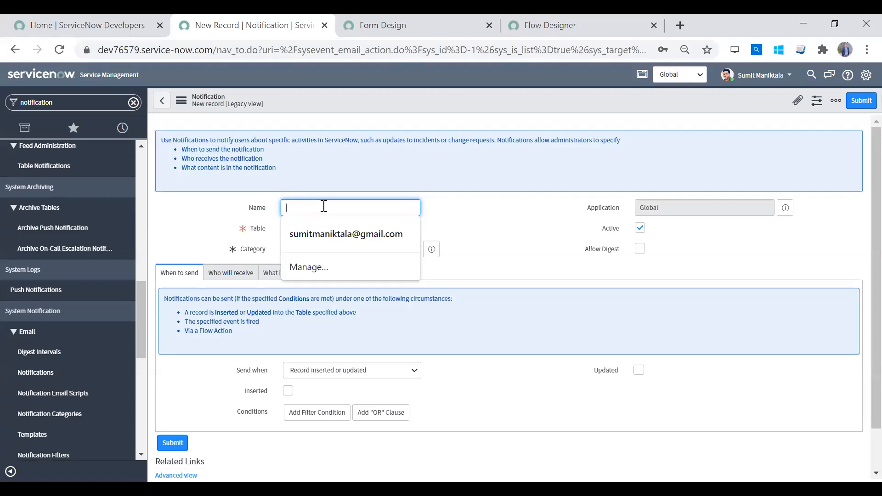
type("Inform")
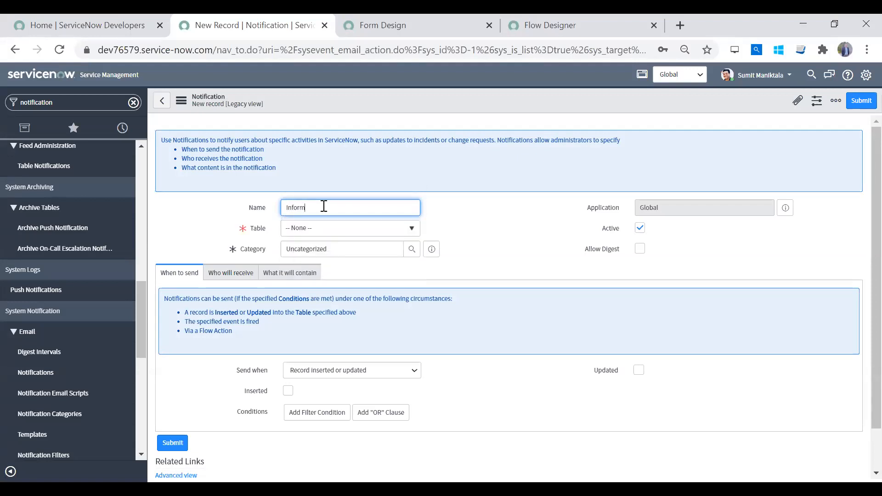
type(" user about intent to contact")
key("Tab")
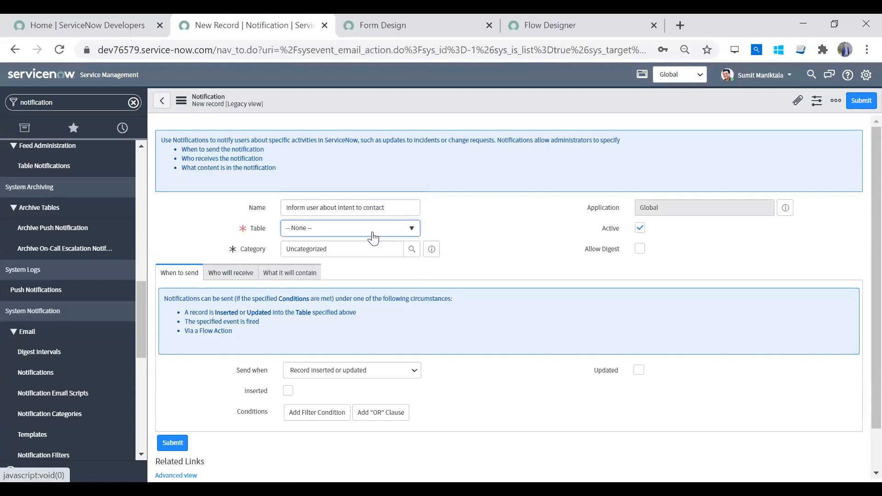
Rename the notification as "Logbook- Inform User Contact Intent".
left_click(393, 205)
type("-")
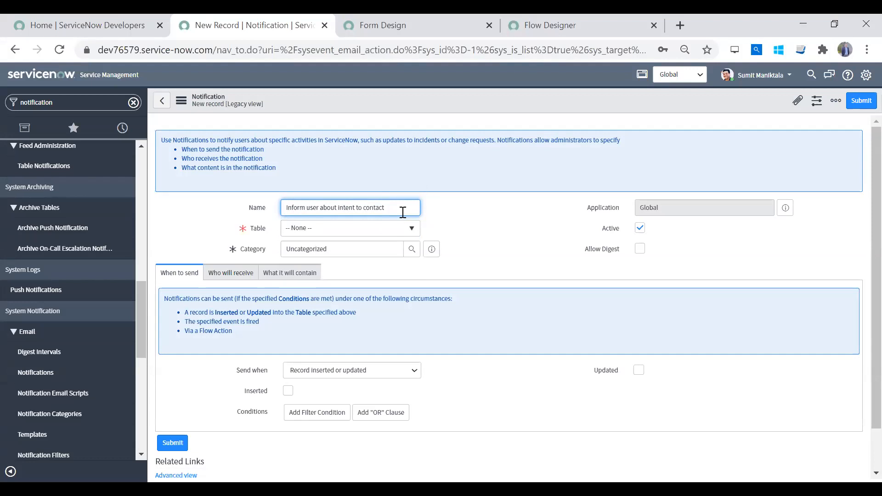
key("ctrl+shift+Right")
key("ctrl+shift+Right")
key("ctrl+shift+Right")
key("ctrl+shift+Right")
key("ctrl+shift+Right")
key("ctrl+shift+Right")
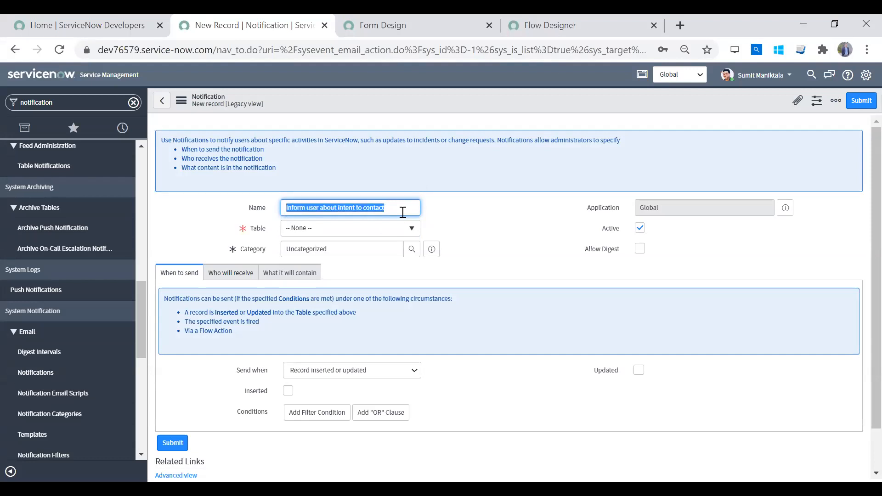
key("BackSpace")
type("Logoob")
key("BackSpace")
key("BackSpace")
type("book")
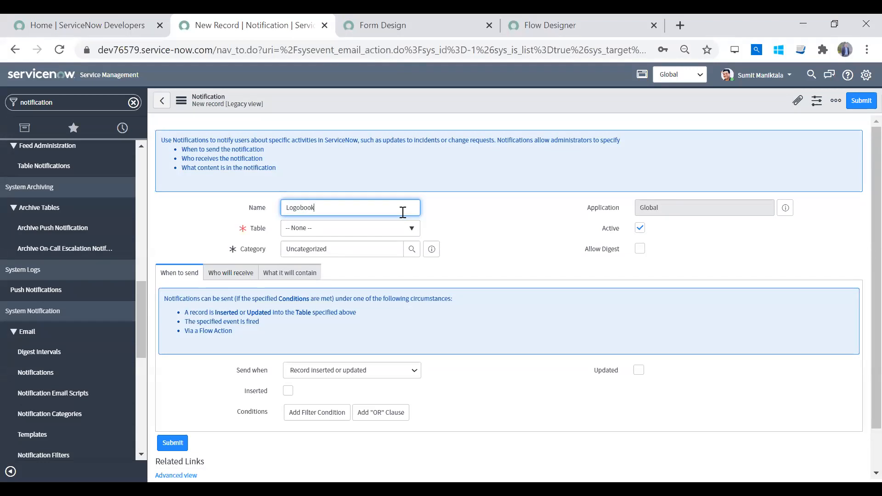
key("BackSpace")
type("-Contact User")
key("ctrl+shift+Left")
key("BackSpace")
type("Inform User CO")
key("BackSpace")
type("ontact Intentgfdgf")
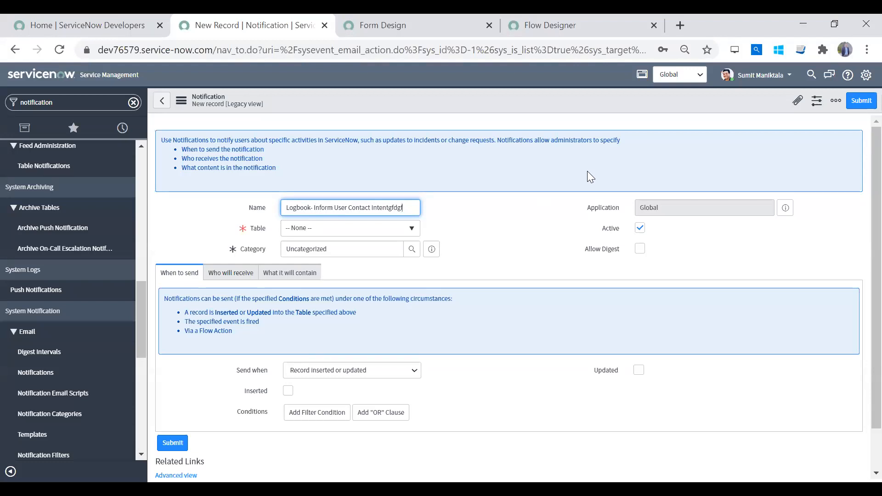
key("BackSpace")
key("BackSpace")
key("BackSpace")
key("BackSpace")
type("t")
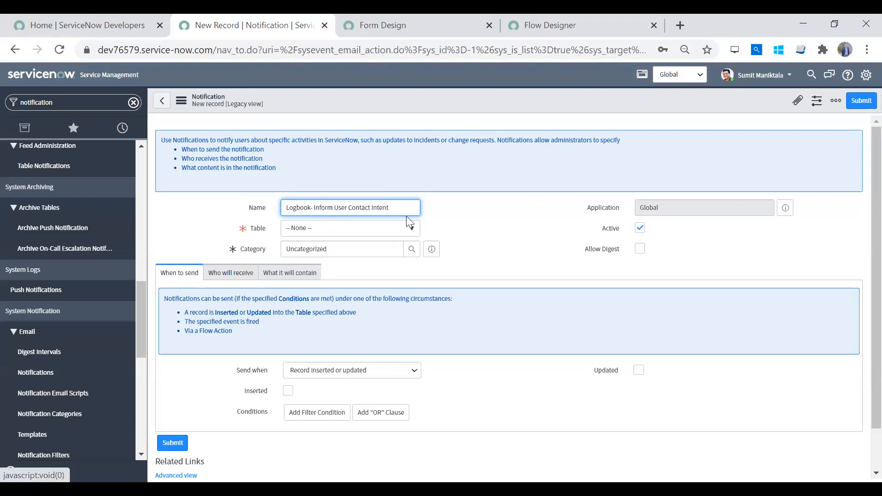
left_click_drag(406, 207, 212, 210)
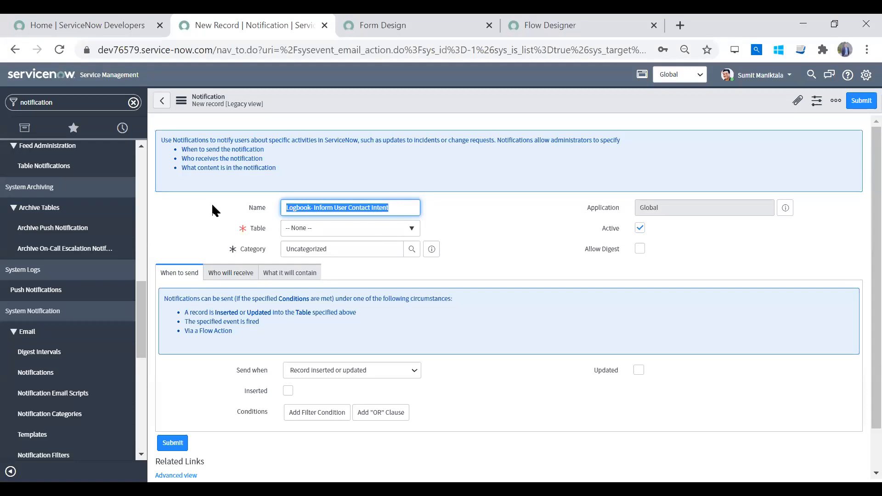
left_click(306, 214)
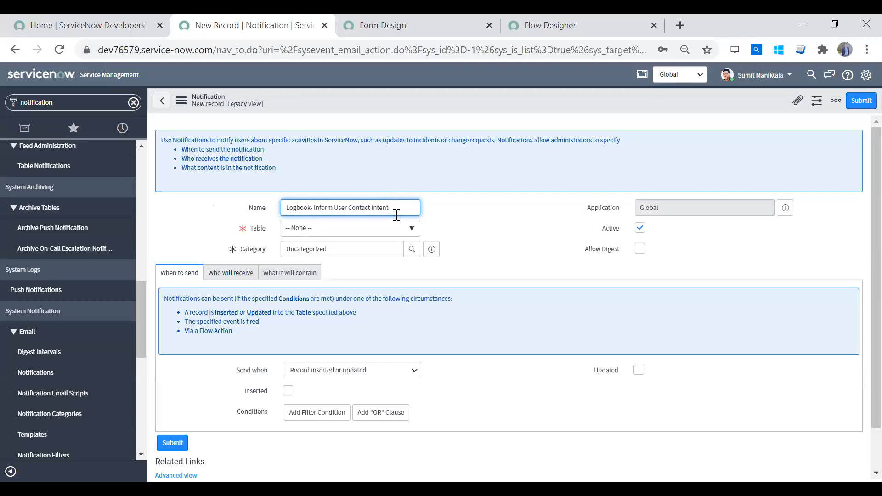
left_click_drag(406, 208, 216, 208)
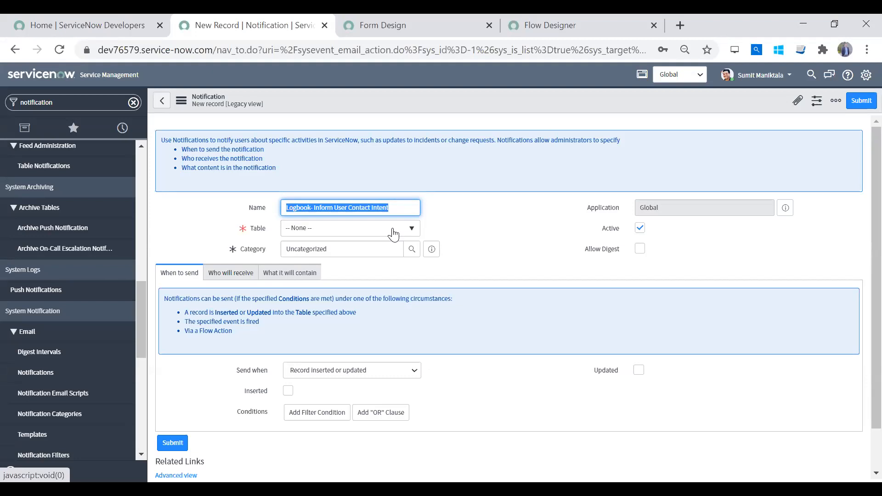
Set the notification's Table to Logbook [u_logbook].
left_click(394, 233)
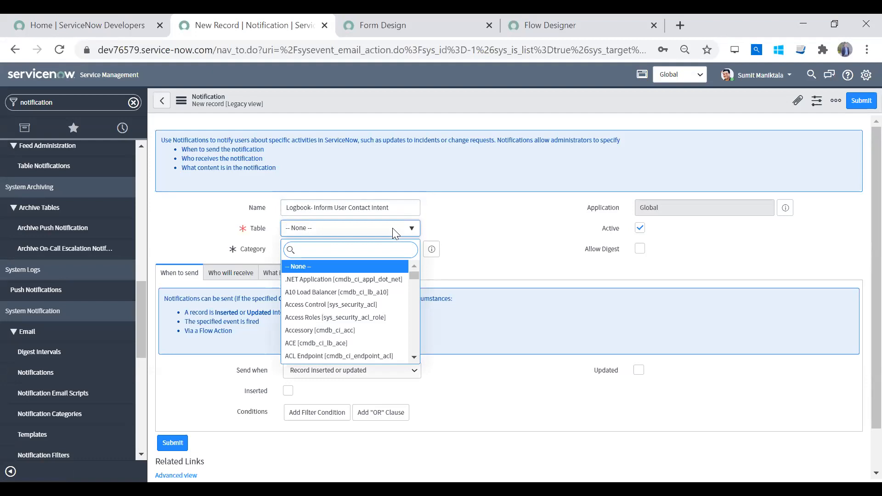
type("loog")
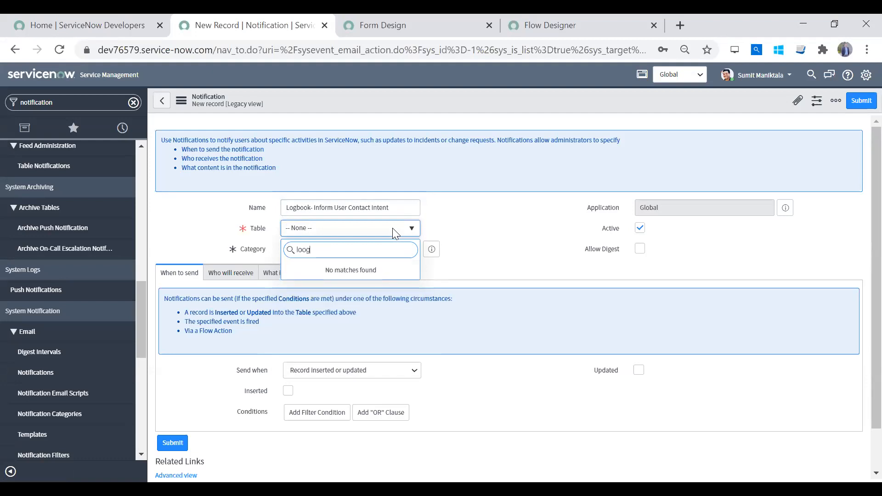
key("BackSpace")
key("BackSpace")
type("gbo")
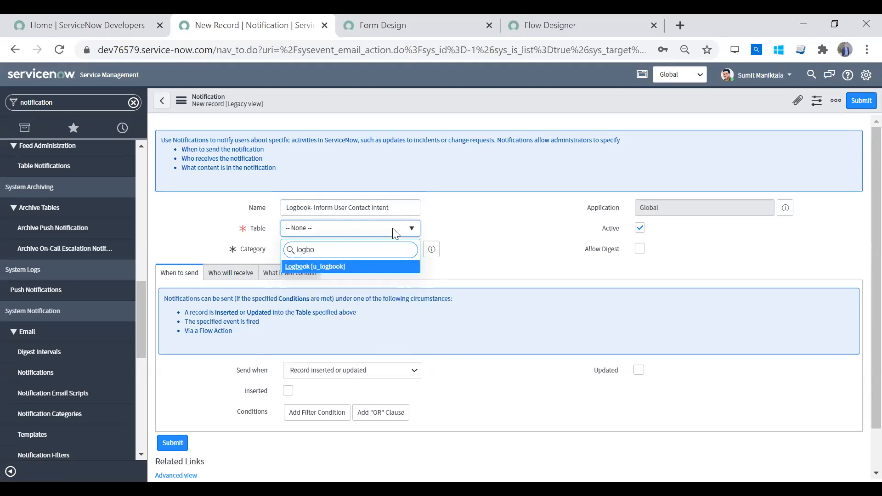
left_click(368, 269)
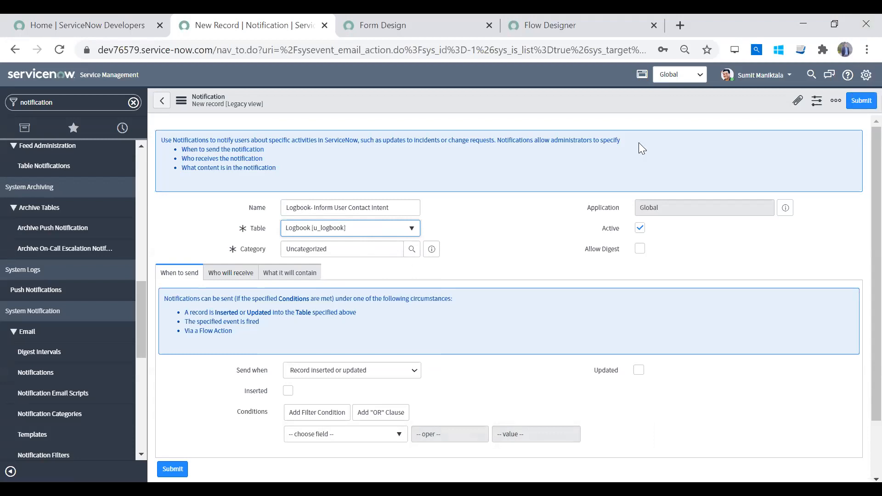
Look up the notification's Category and set it to End User.
left_click(412, 249)
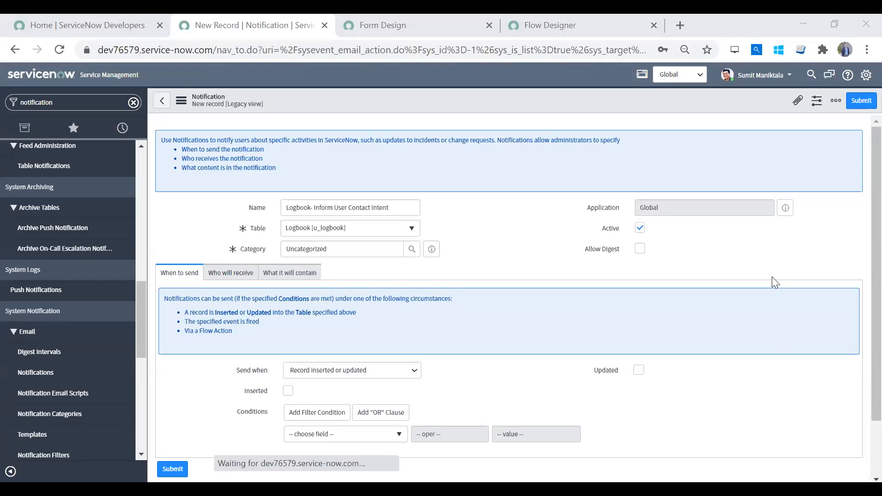
left_click(329, 253)
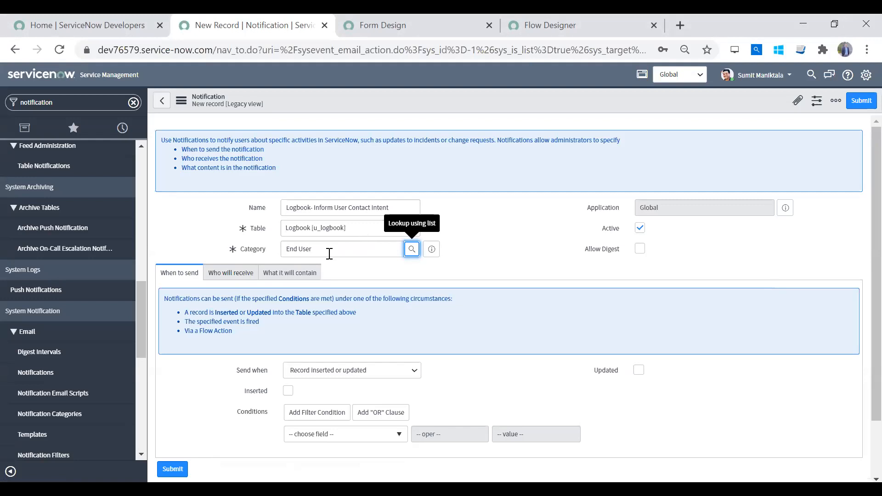
left_click(329, 253)
Try the Event is fired and Triggered options for Send when, and set it back to Record inserted or updated.
scroll(859, 266, "down", 1)
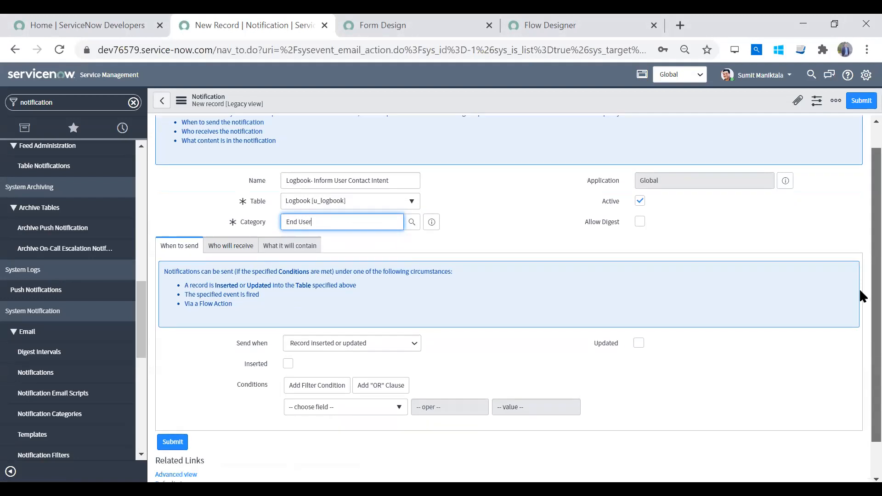
scroll(862, 296, "down", 1)
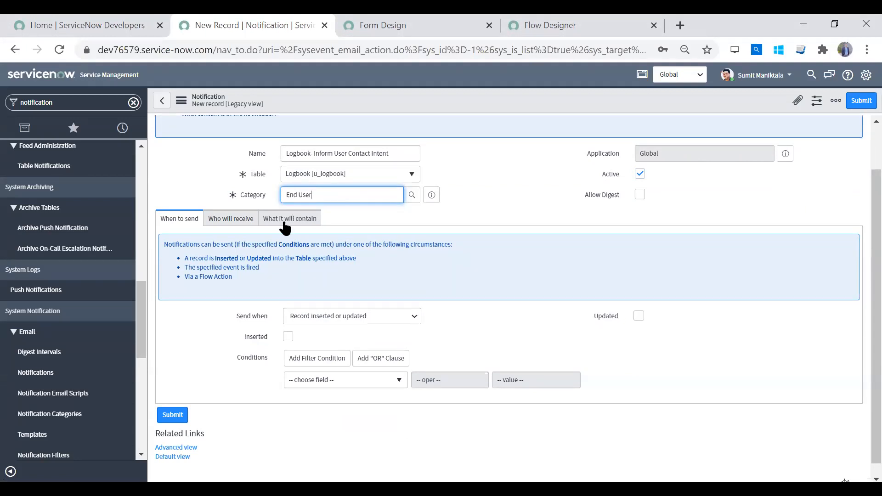
scroll(859, 305, "down", 1)
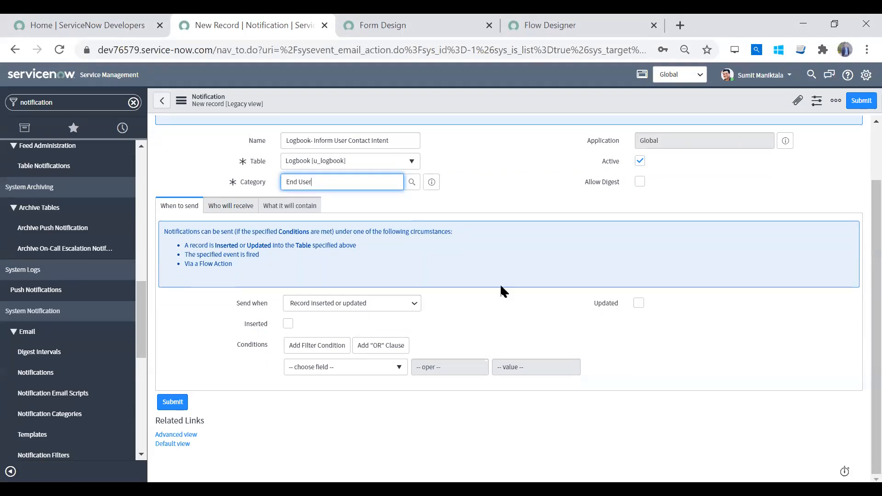
left_click(363, 308)
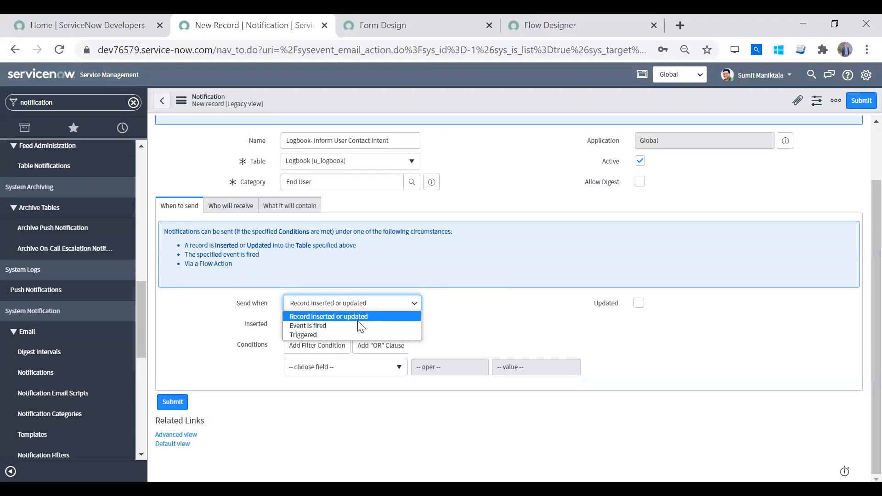
left_click(355, 326)
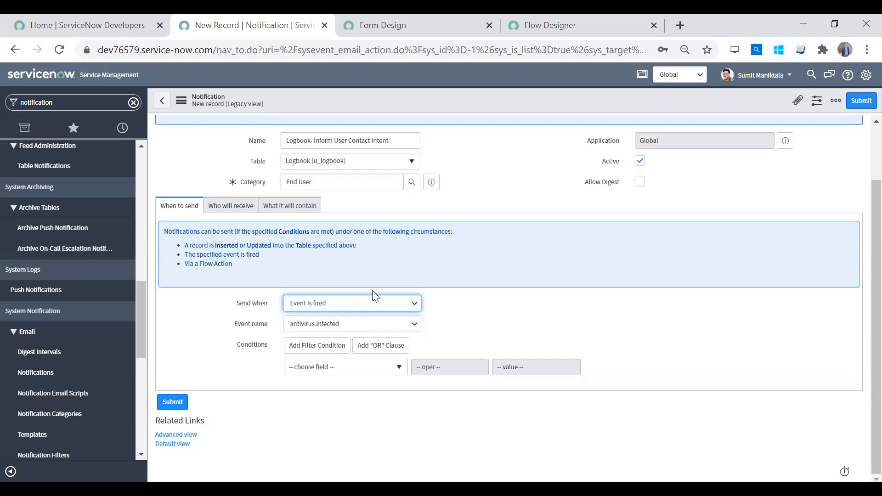
left_click(373, 302)
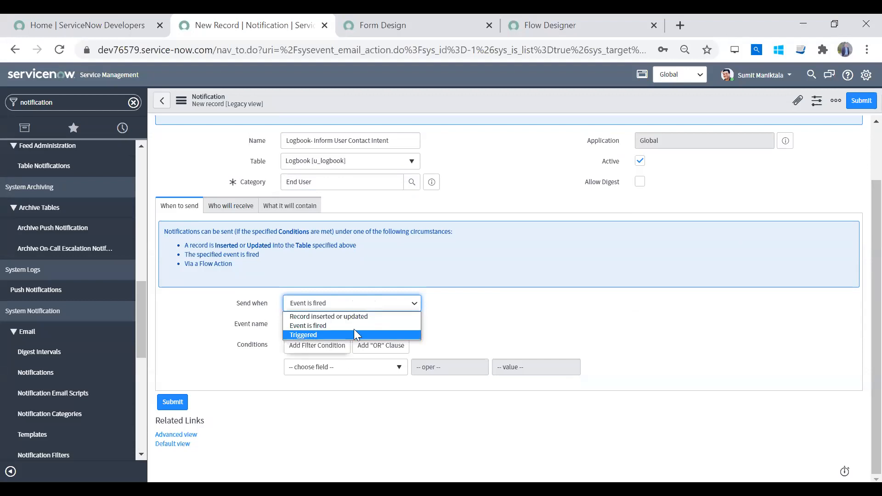
left_click(346, 335)
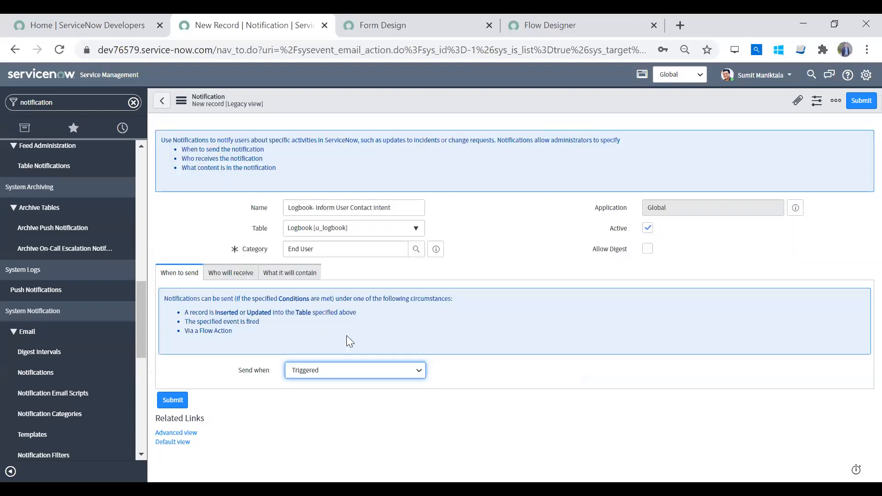
left_click(319, 371)
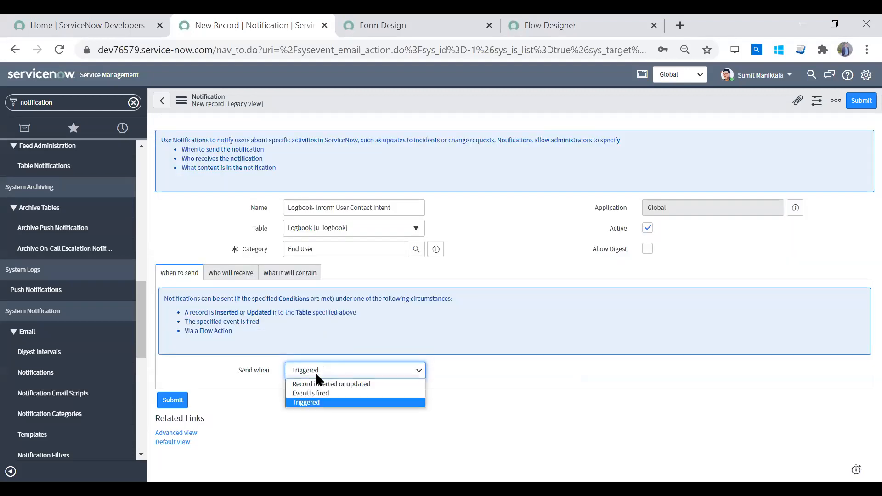
left_click(320, 384)
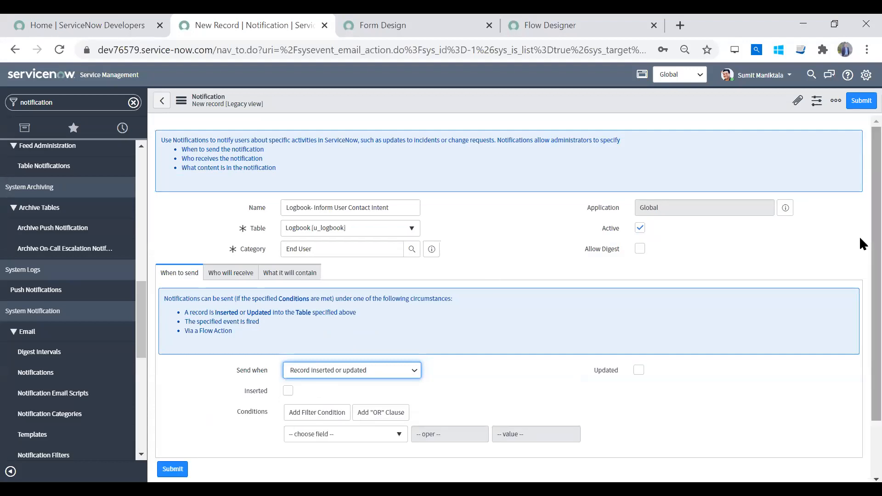
Check the Send when choices and enable Inserted so the notification is sent when a Logbook record is created.
scroll(860, 378, "down", 2)
scroll(861, 373, "down", 1)
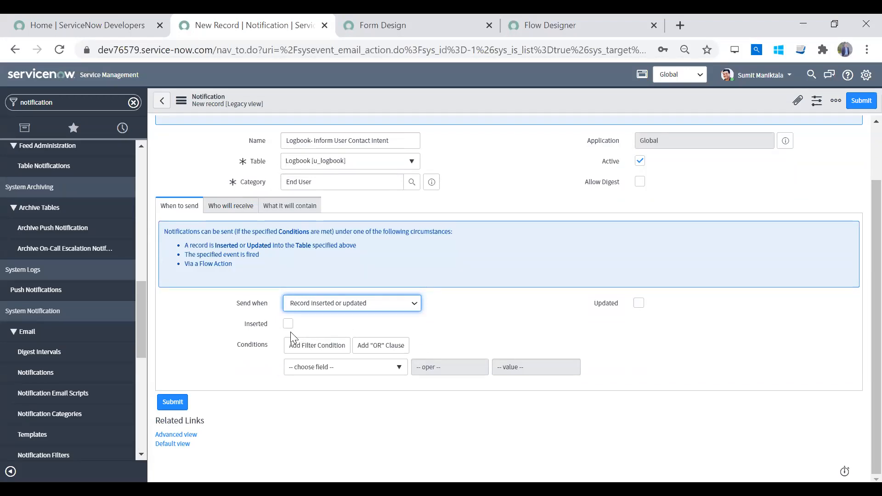
left_click(318, 308)
left_click(319, 308)
left_click(321, 306)
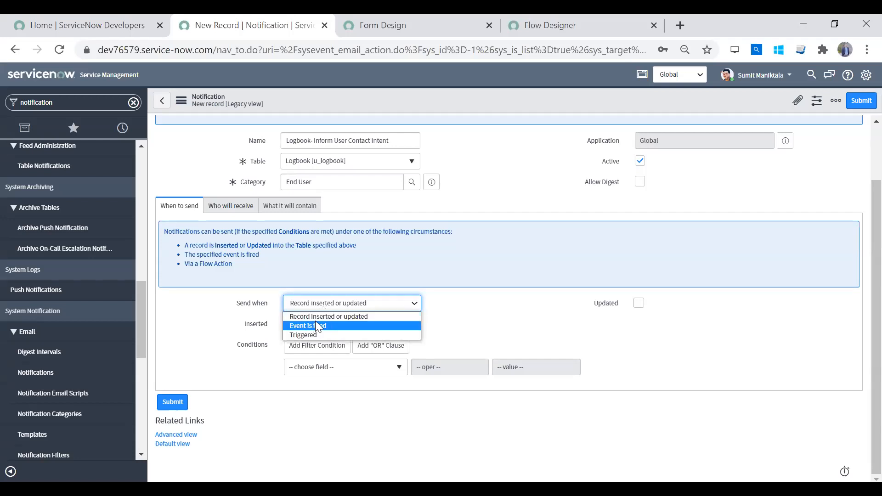
left_click(321, 304)
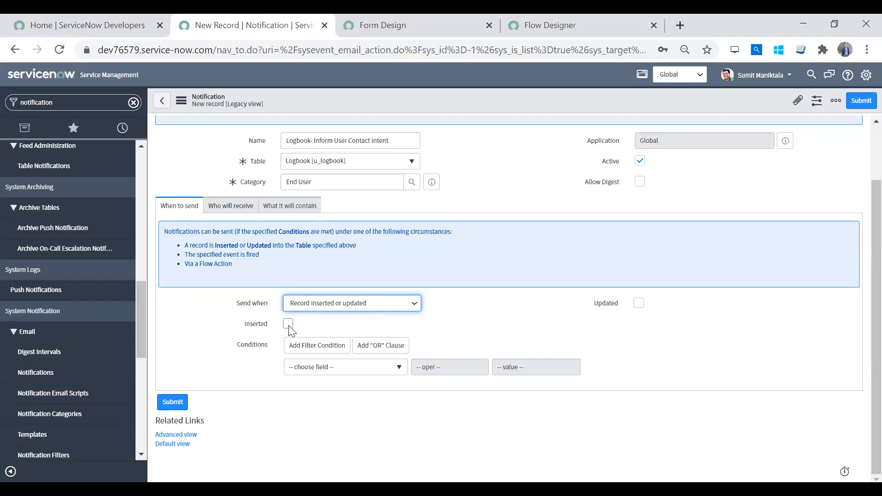
left_click(289, 325)
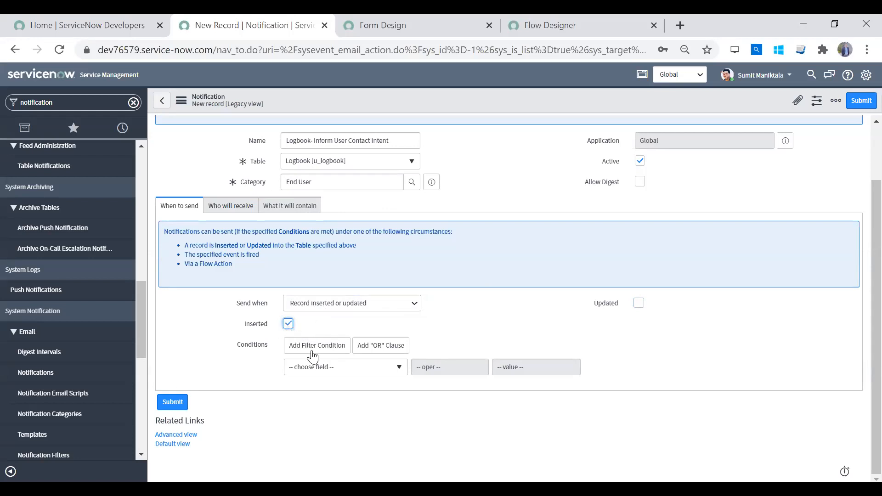
Look through the fields available for the notification's filter condition, leaving it unset, and open the settings for who will receive it.
left_click(385, 371)
scroll(384, 347, "down", 1)
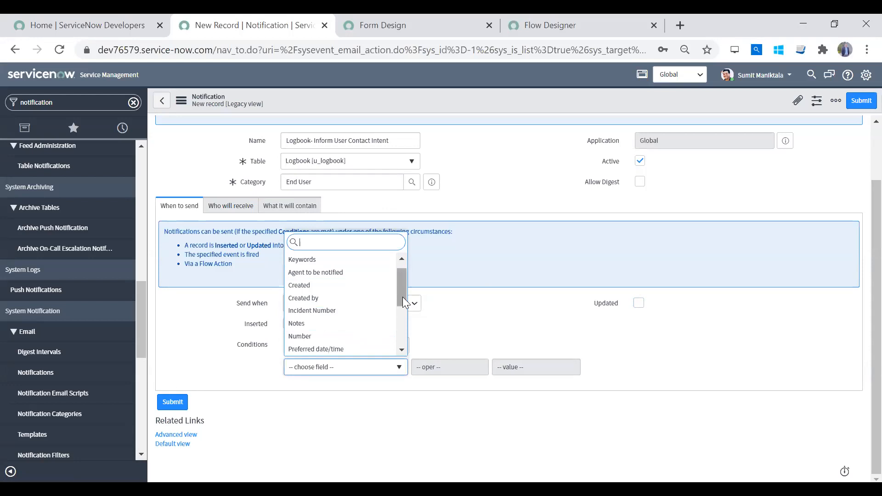
left_click_drag(402, 296, 400, 328)
scroll(399, 328, "down", 1)
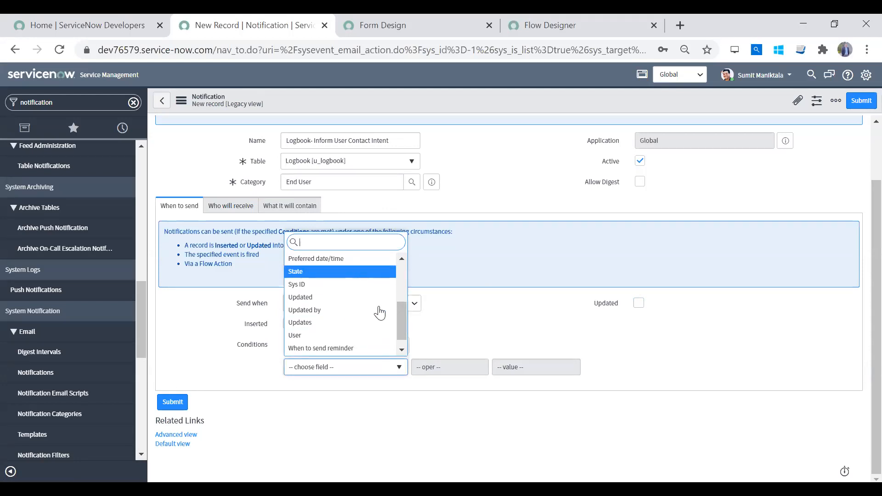
left_click_drag(403, 310, 395, 248)
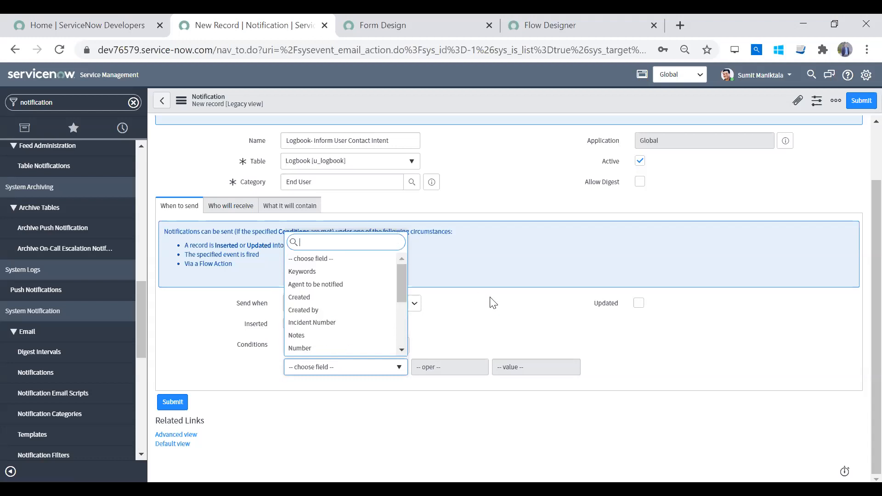
left_click(498, 305)
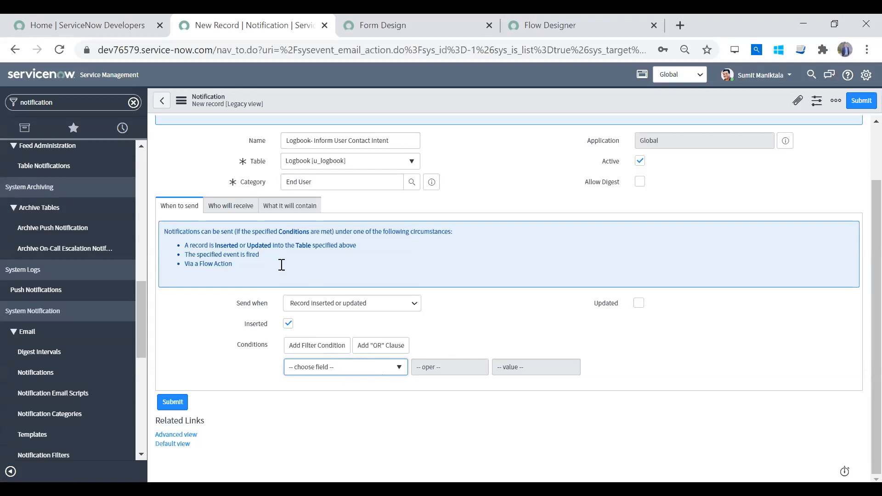
left_click(221, 209)
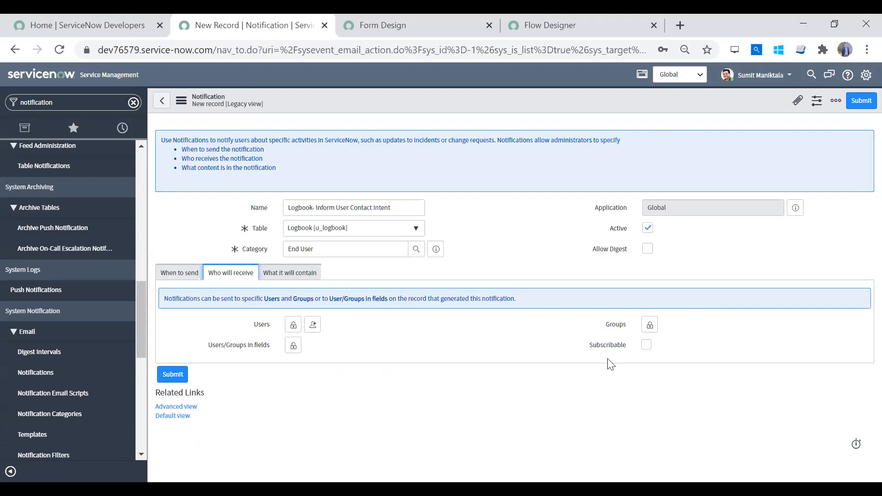
Add the eCAB Approval and LDAP Admins groups to the notification's Groups recipients and lock the field.
left_click(656, 326)
left_click(764, 416)
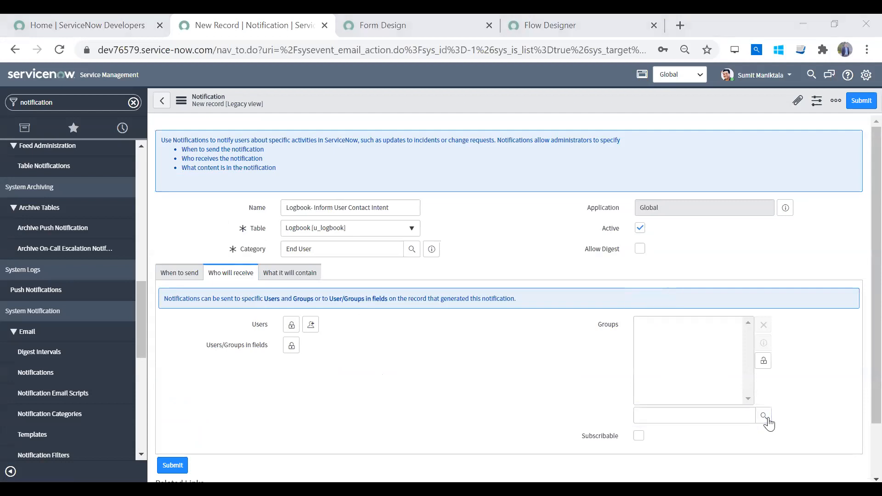
left_click(841, 404)
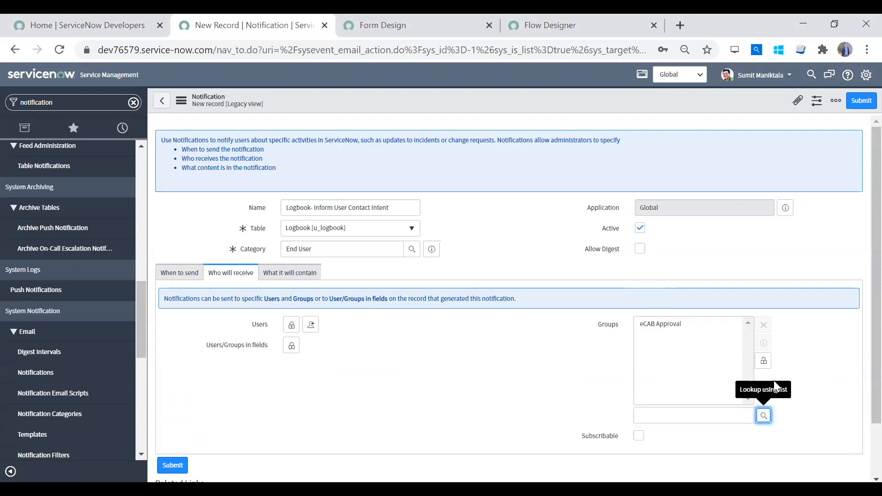
left_click(764, 417)
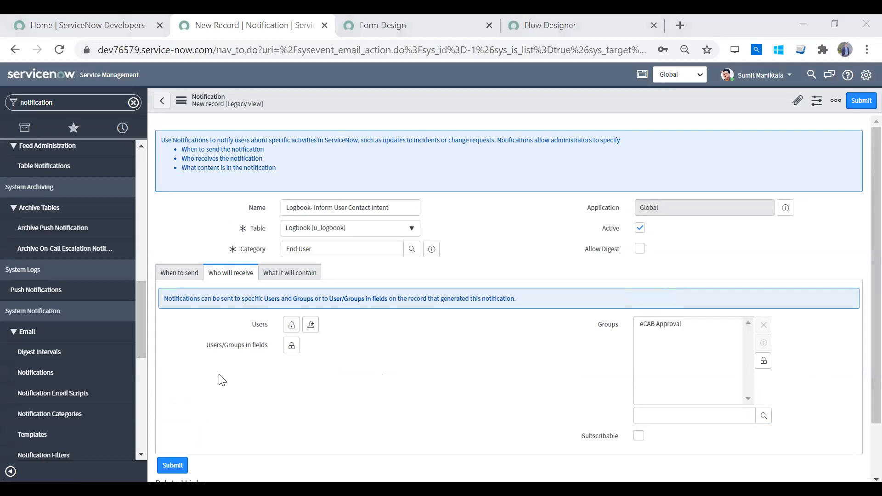
left_click(222, 380)
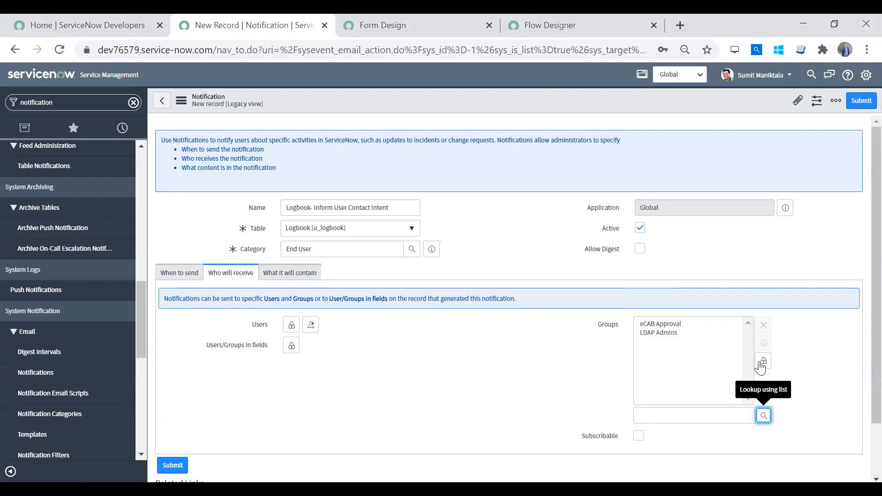
left_click(763, 361)
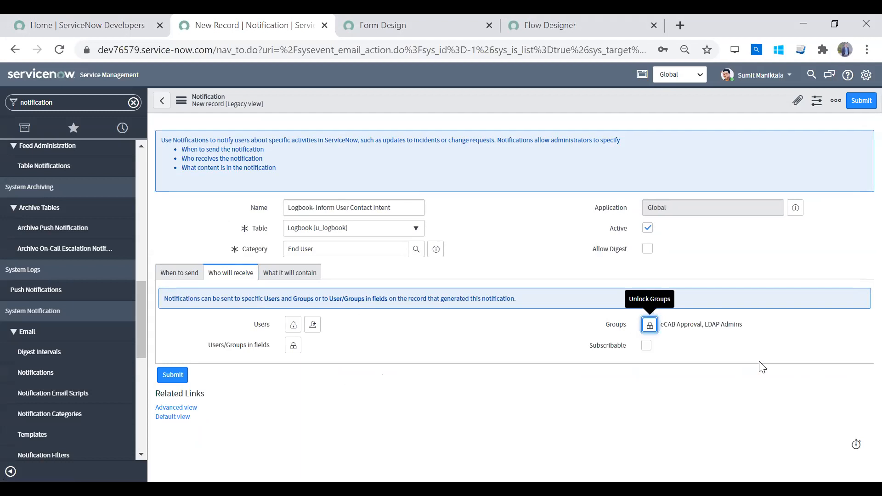
Remove LDAP Admins and eCAB Approval from the notification's Groups recipients and lock the field.
left_click(656, 331)
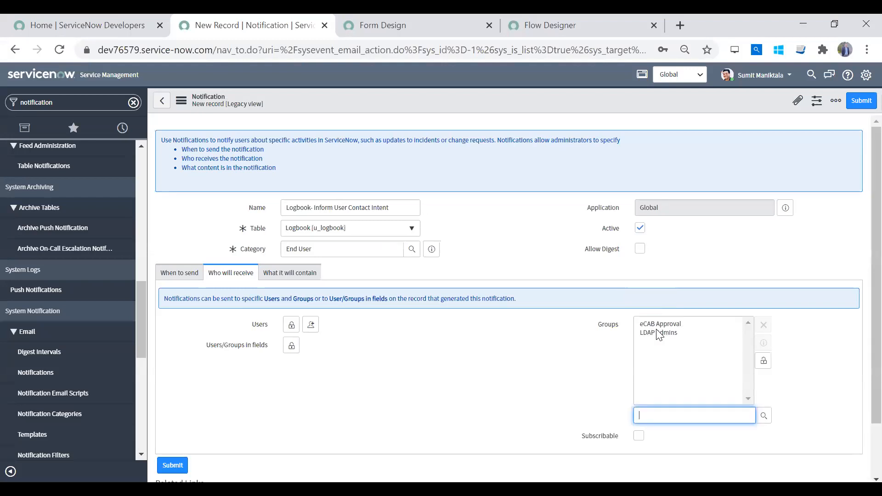
left_click(697, 332)
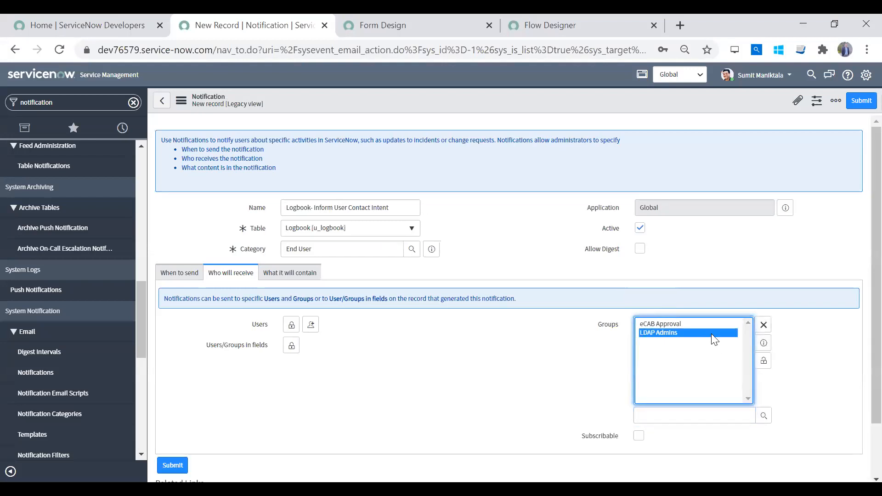
left_click(763, 325)
left_click(712, 324)
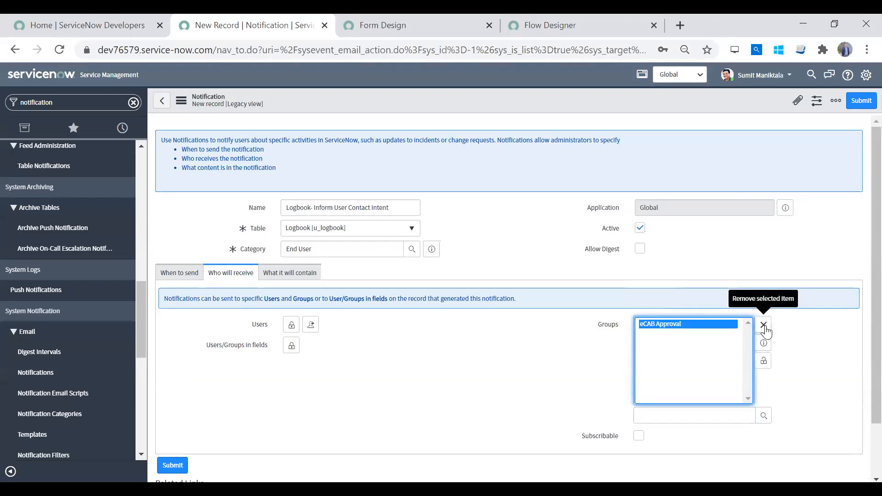
left_click(764, 325)
left_click(764, 362)
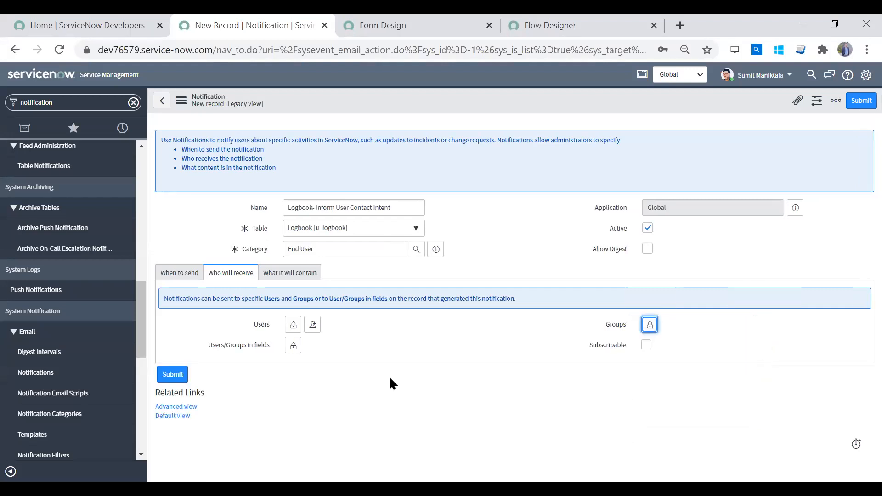
Look up two individual users, add them to the notification's Users recipients, and lock the field.
left_click(293, 325)
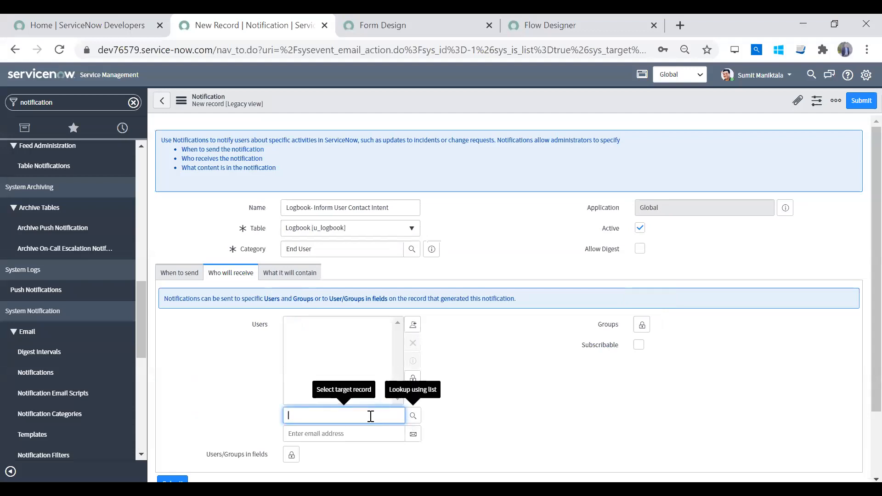
left_click(415, 416)
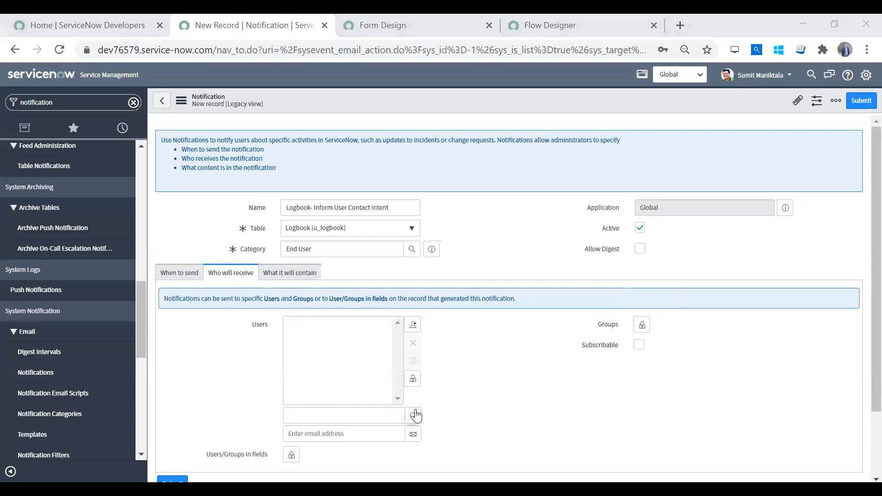
left_click(417, 423)
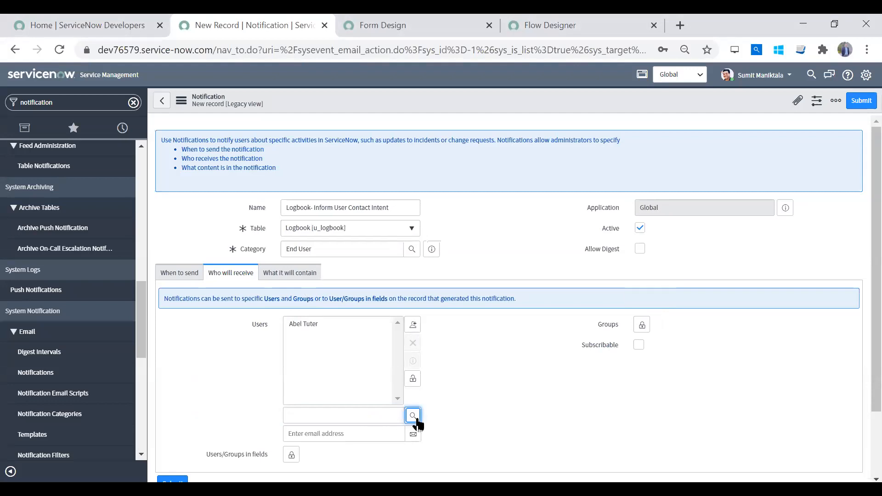
left_click(415, 422)
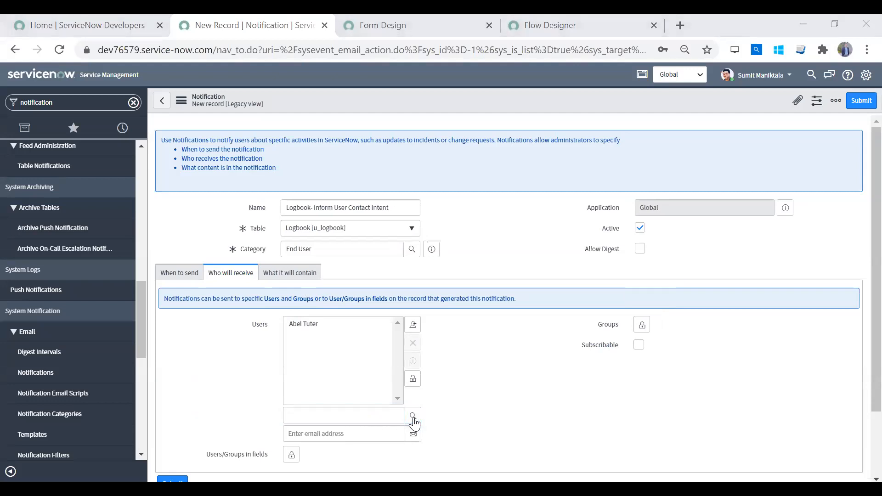
left_click(413, 378)
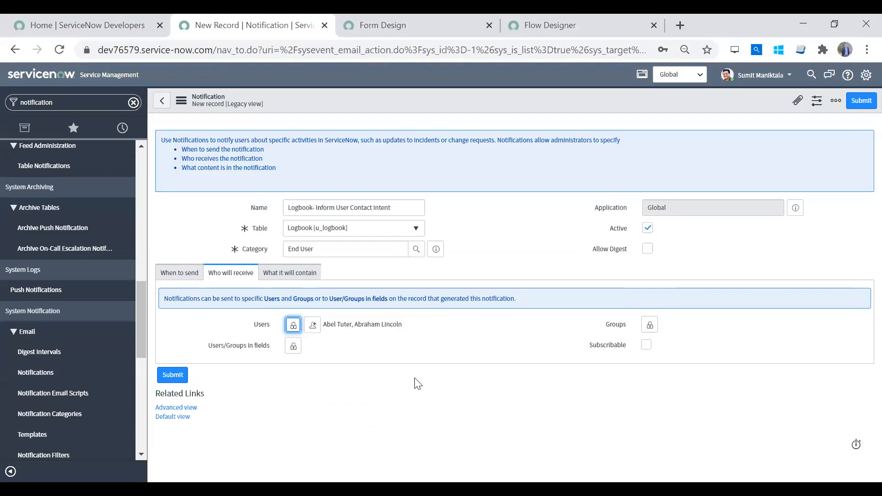
Reopen the notification's Users recipients and add the saved e-mail address as a recipient.
left_click(293, 325)
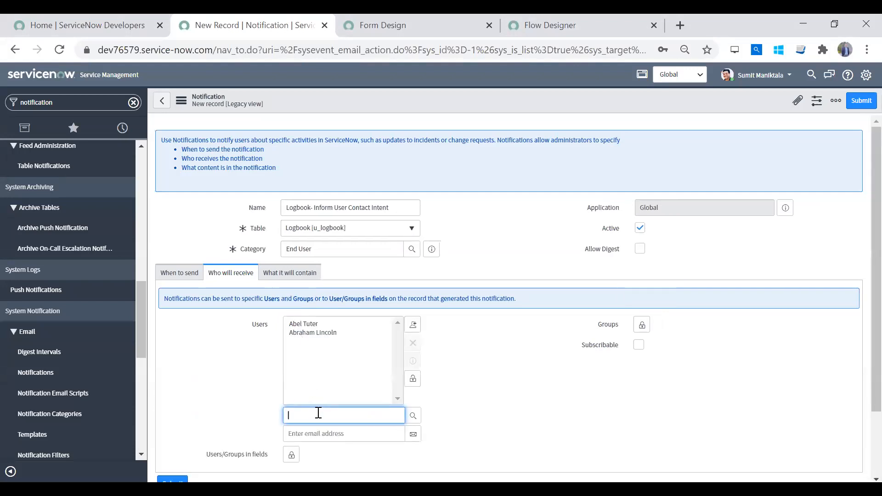
left_click(329, 435)
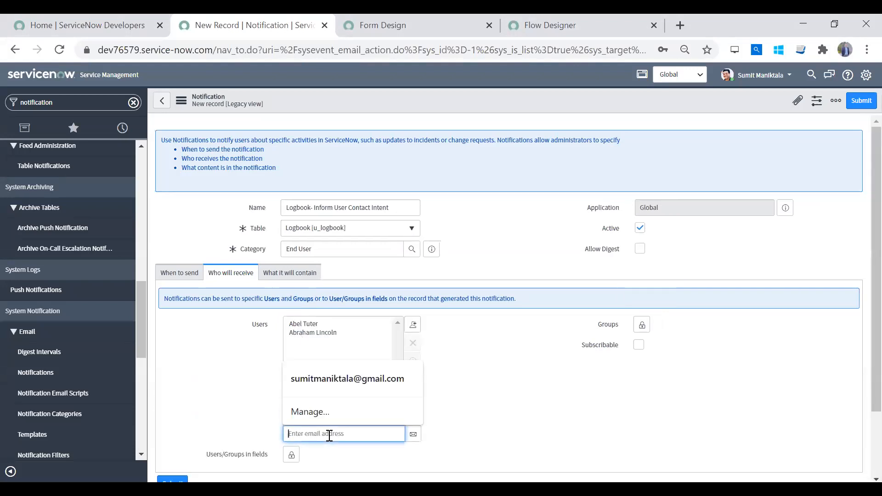
left_click(342, 383)
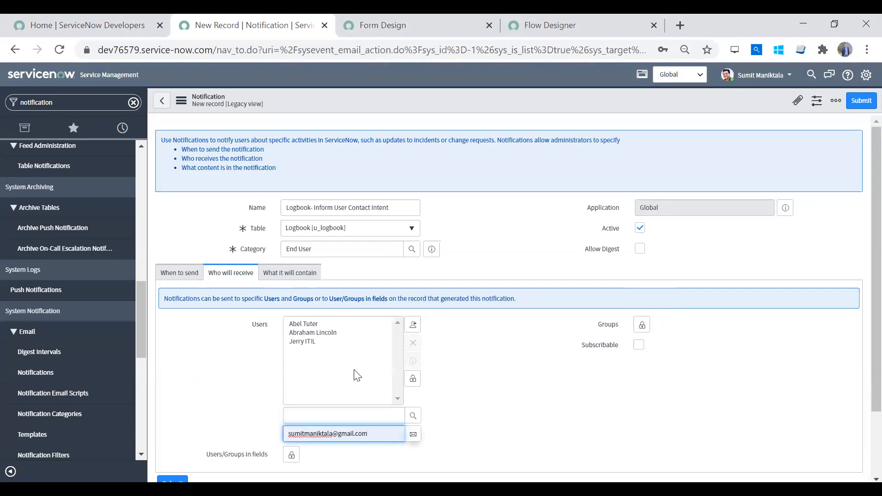
left_click(414, 435)
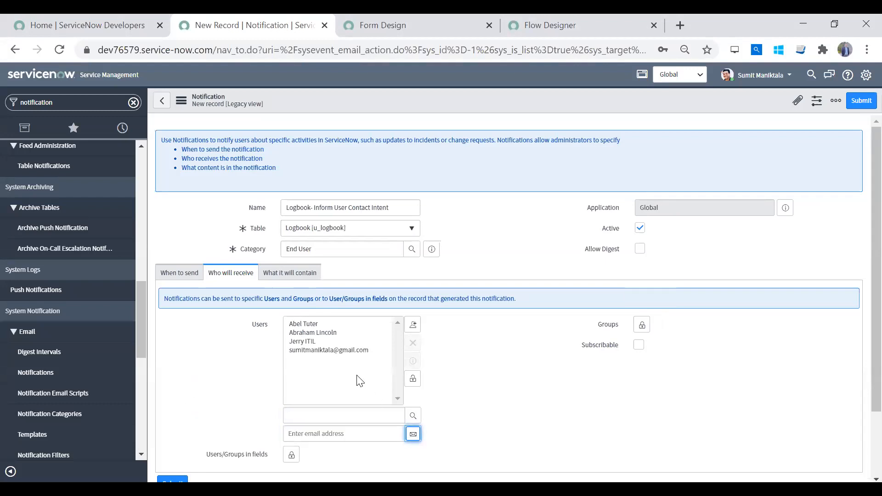
Remove every individual user and the e-mail address from the notification's Users recipients.
left_click(334, 342)
left_click(412, 344)
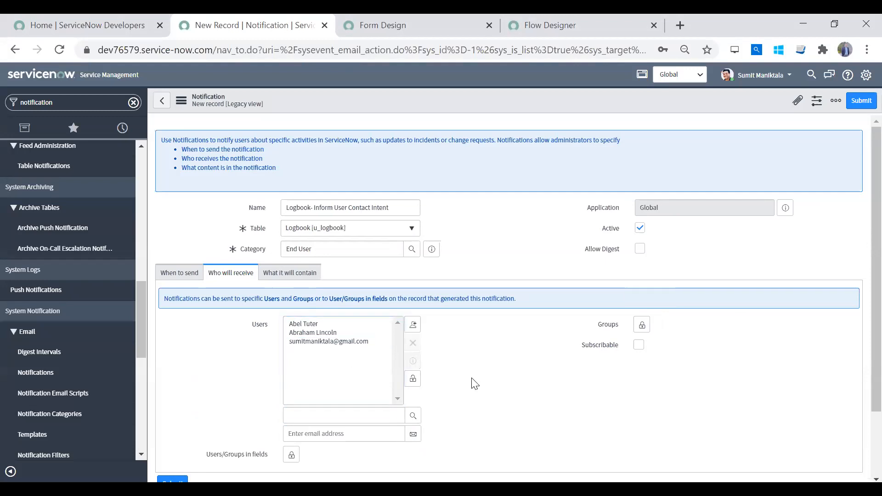
left_click(357, 342)
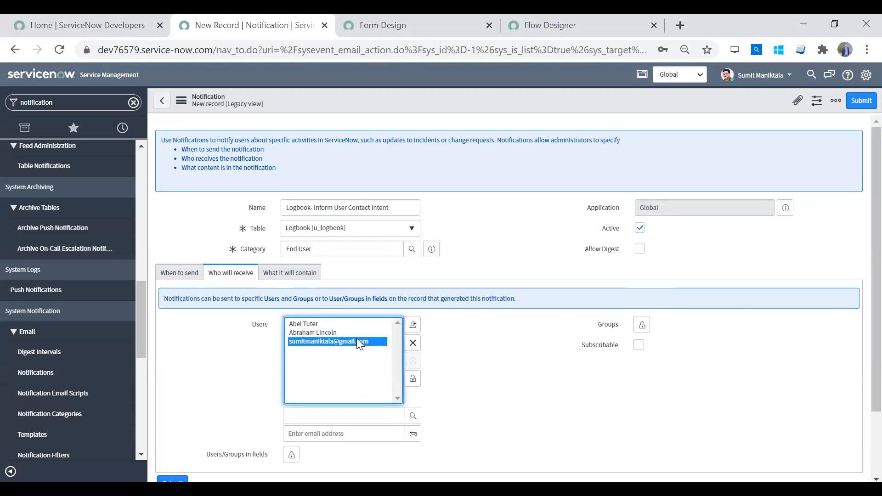
left_click(411, 346)
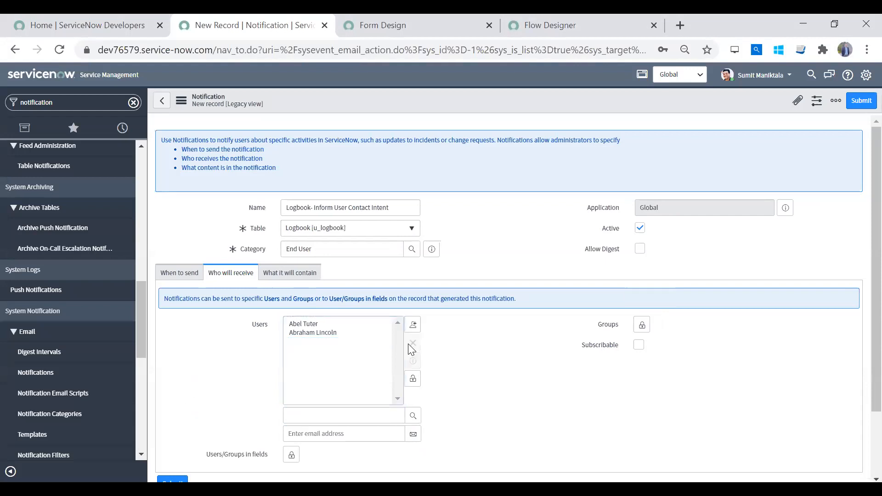
left_click(355, 327)
left_click(412, 345)
left_click(354, 327)
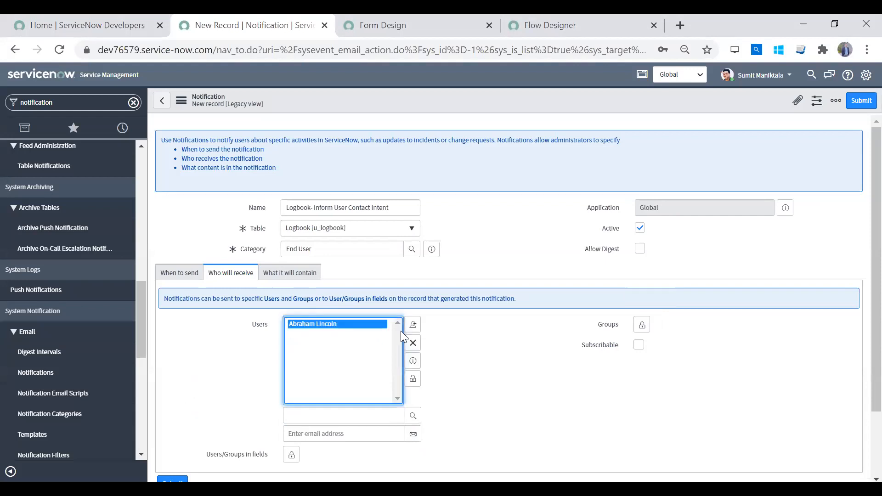
left_click(413, 343)
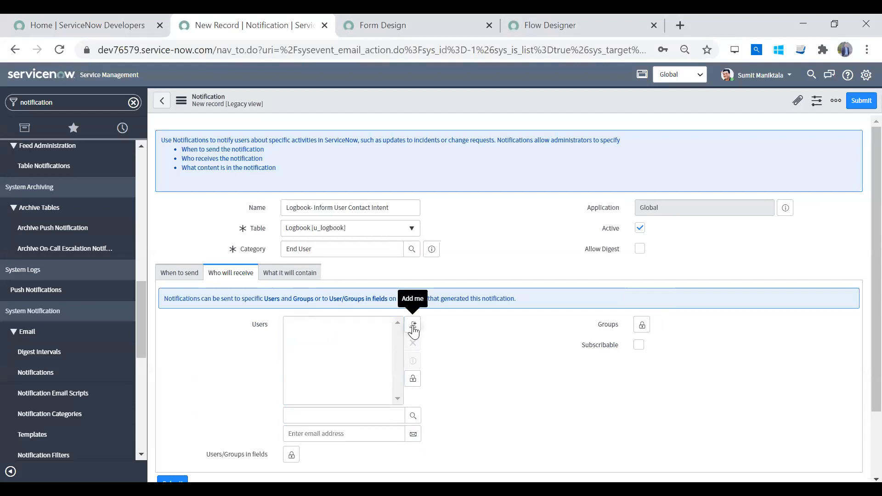
Try adding the logged-in user to the Users recipients, remove that entry, and lock the empty field.
left_click(413, 327)
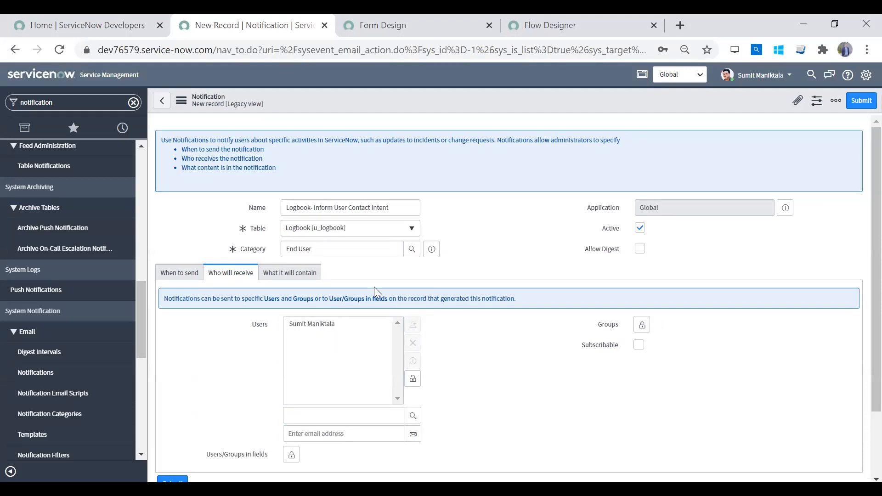
left_click(324, 323)
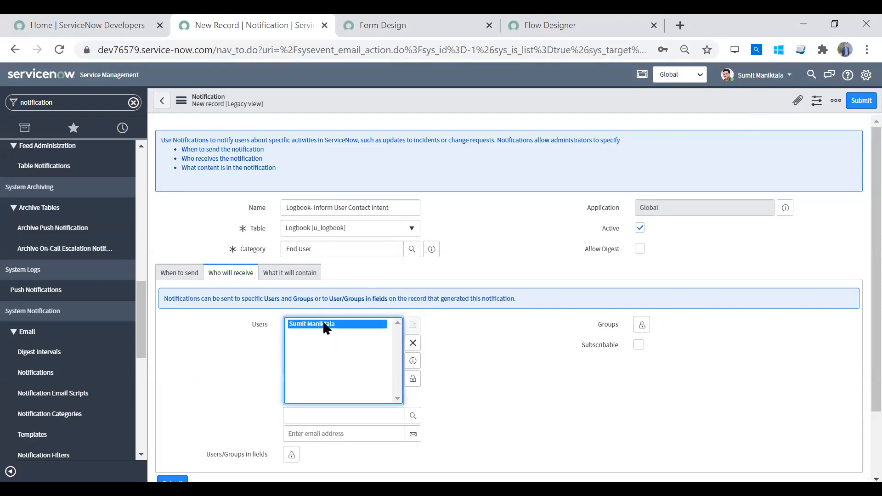
left_click(413, 344)
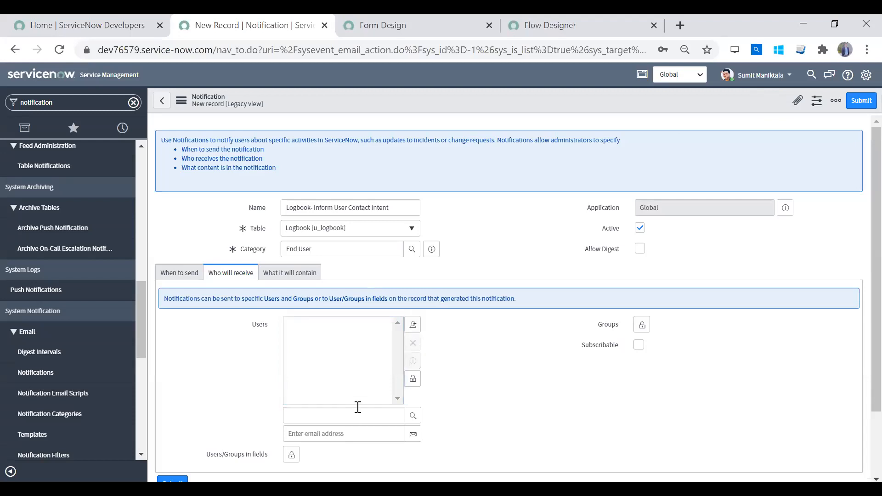
left_click(352, 416)
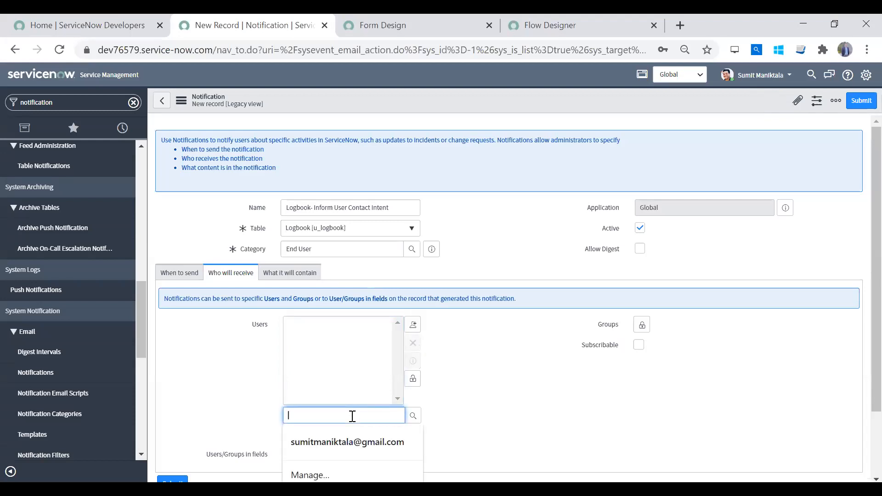
left_click(484, 390)
left_click(412, 381)
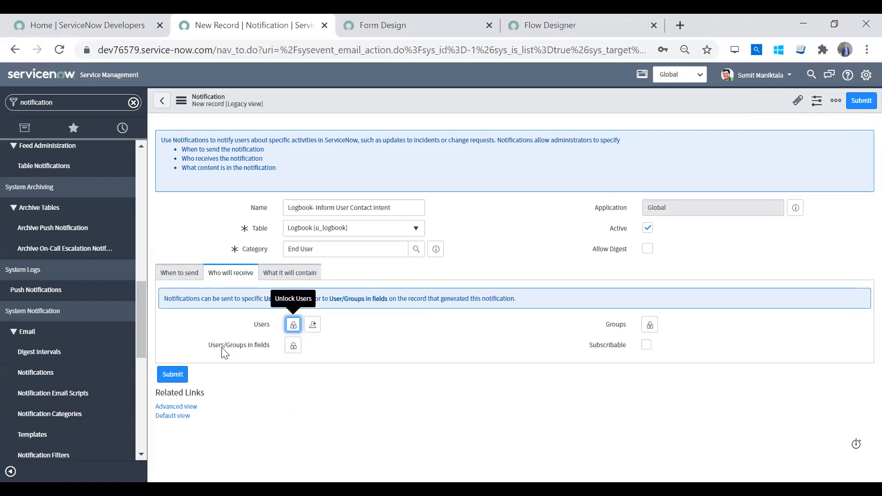
Add the User field to the notification's Users/Groups in fields recipients and lock the field.
left_click(293, 345)
left_click_drag(368, 387, 375, 369)
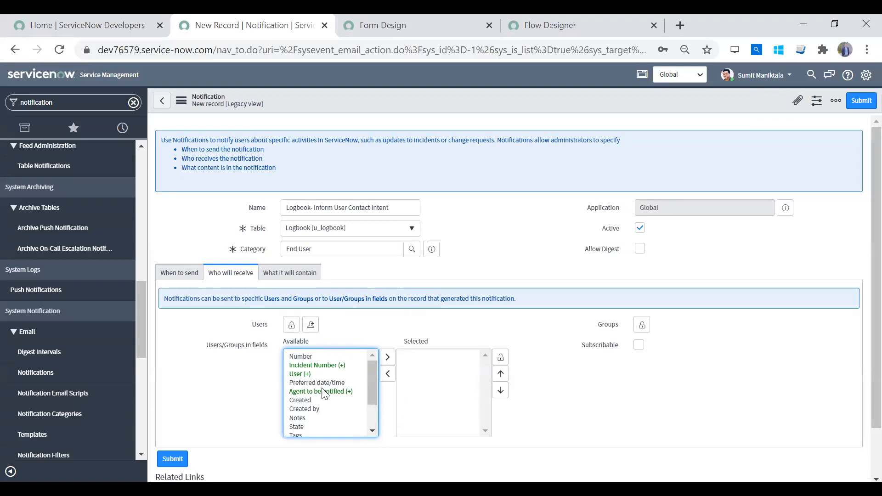
mouse_move(372, 404)
left_mouse_down()
mouse_move(372, 423)
mouse_move(369, 393)
left_mouse_up()
left_click(309, 373)
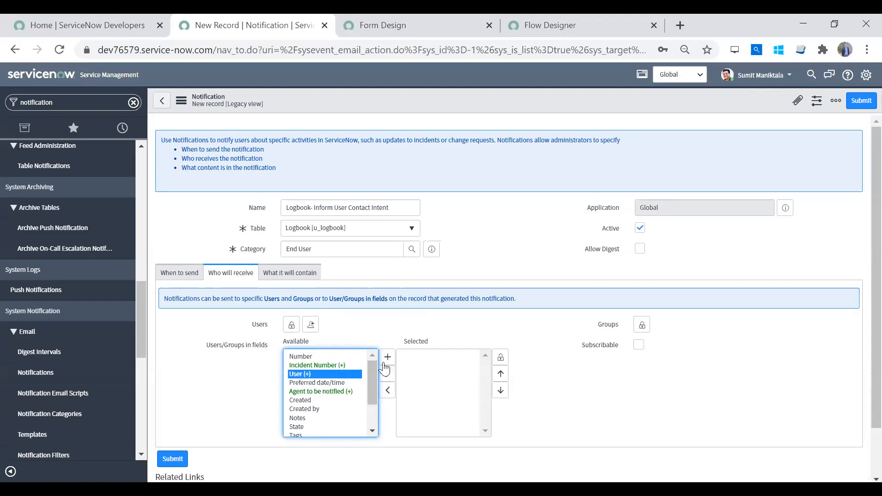
left_click(328, 379)
left_click(328, 374)
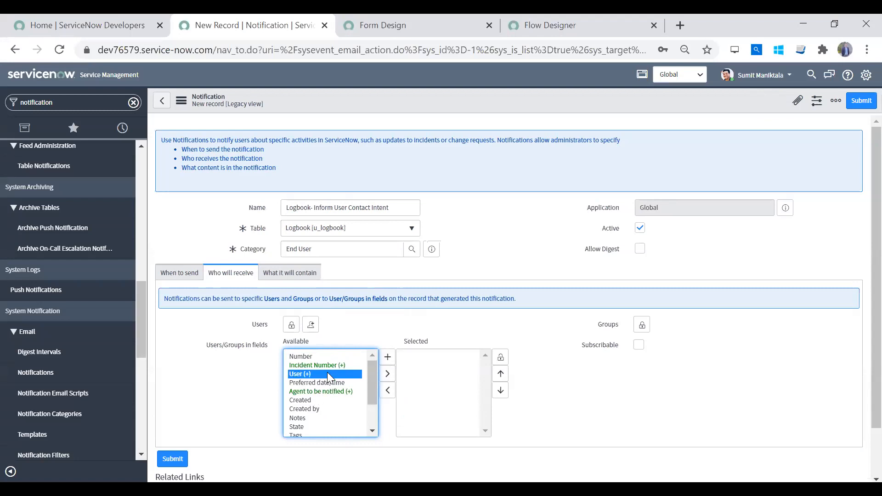
left_click(387, 374)
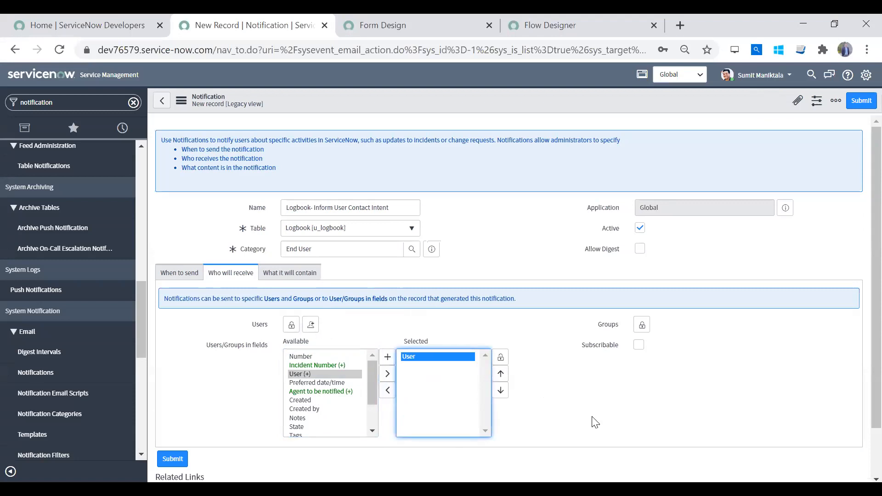
left_click(501, 363)
double_click(309, 344)
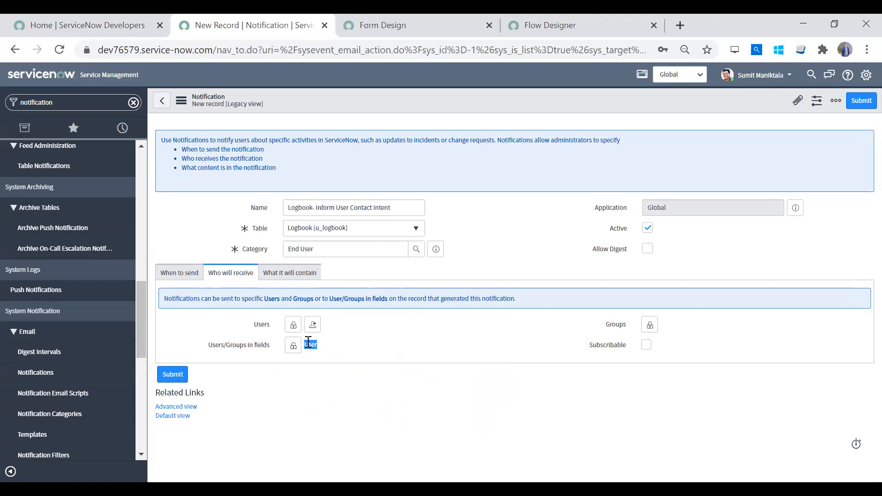
left_click(371, 344)
Try adding the logged-in user to the notification's Users recipients and lock the field.
left_click(293, 324)
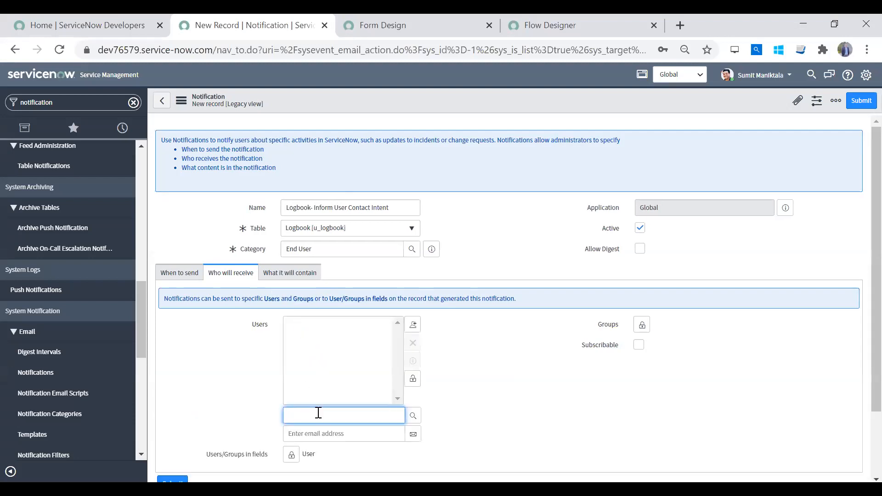
left_click(413, 325)
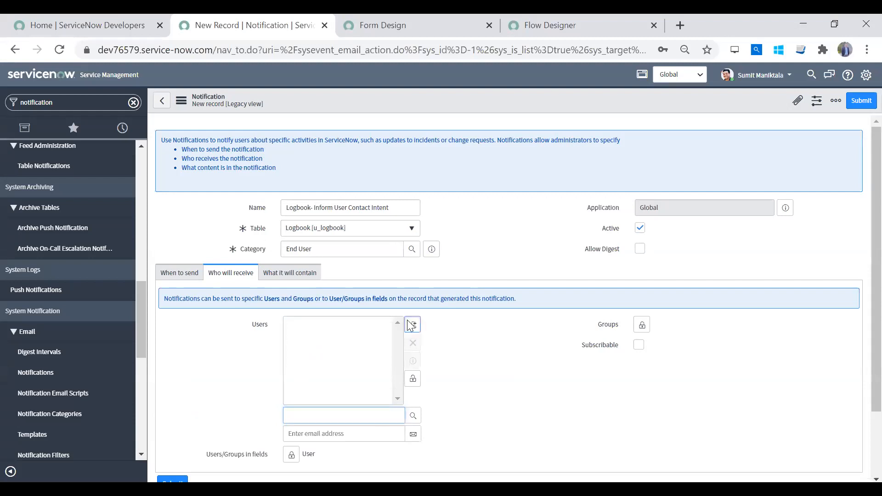
left_click(412, 379)
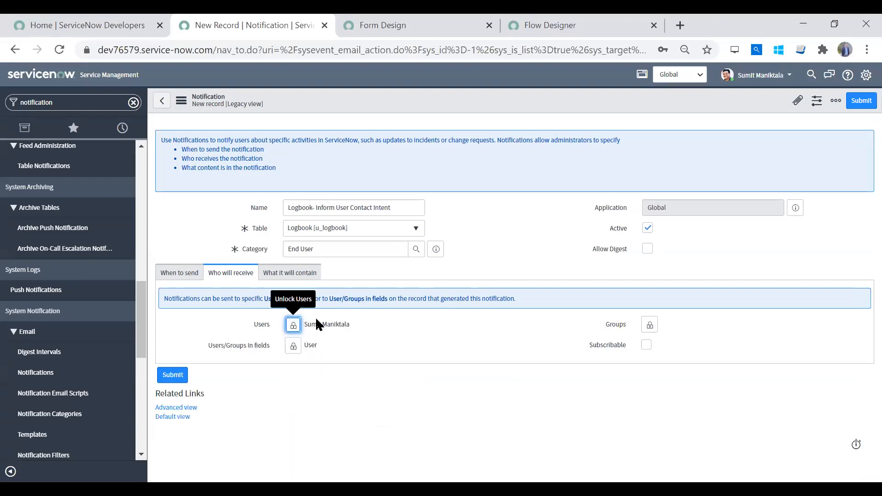
Try adding the eCAB Approval group to the notification's Groups recipients and lock the field.
left_click(649, 324)
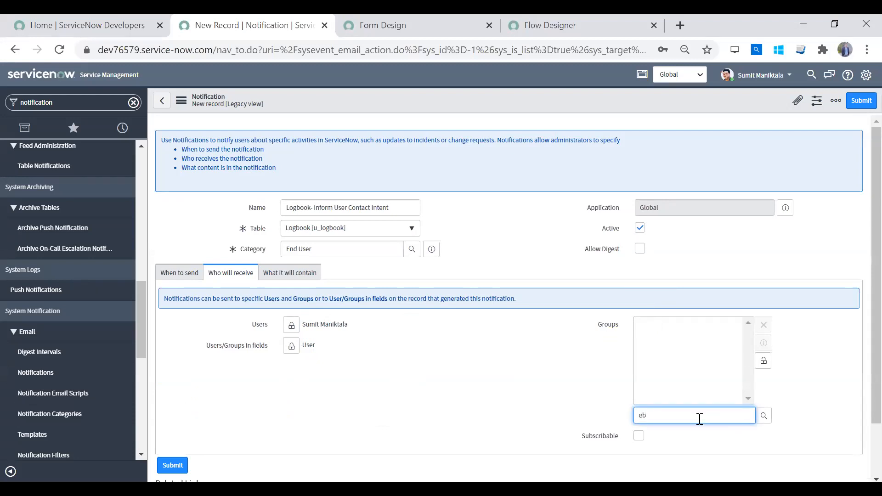
type("ec")
left_click(655, 428)
left_click(764, 361)
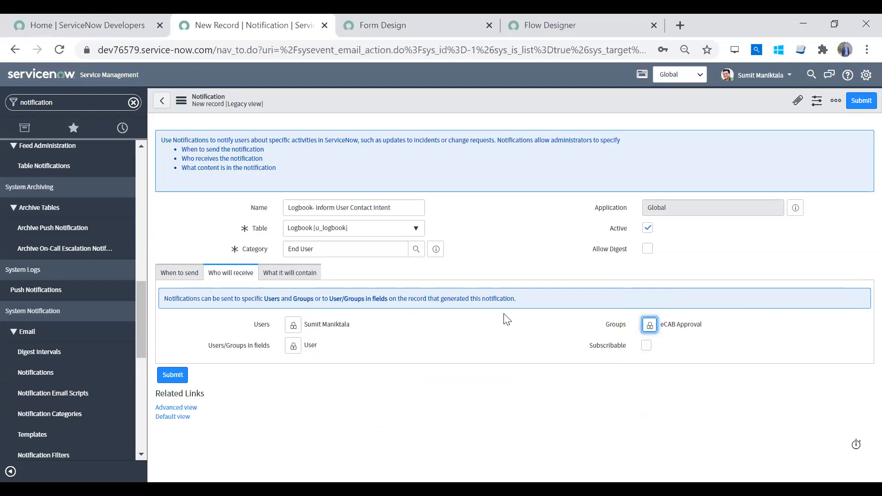
Remove the eCAB Approval group from the notification's Groups recipients and lock the empty field.
left_click(650, 326)
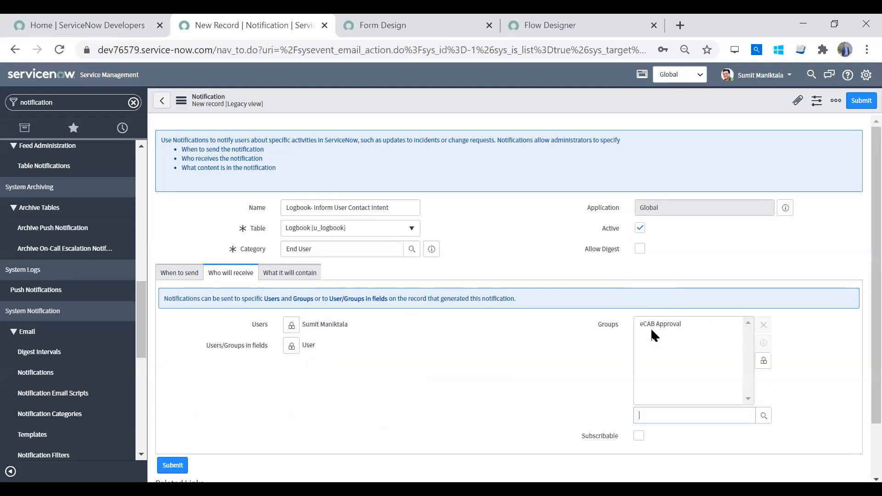
left_click(710, 325)
left_click(768, 327)
left_click(764, 361)
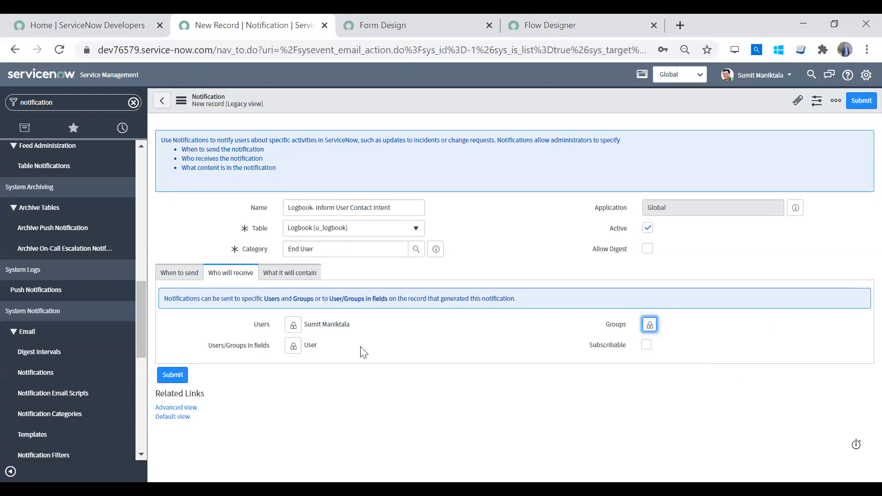
Remove the logged-in user from the notification's Users recipients and lock the empty field.
left_click(291, 325)
left_click(346, 323)
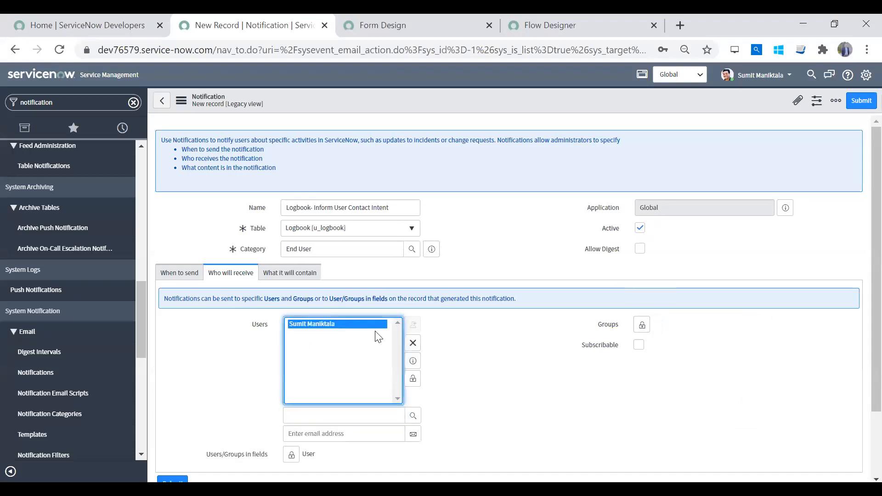
left_click(412, 344)
left_click(413, 378)
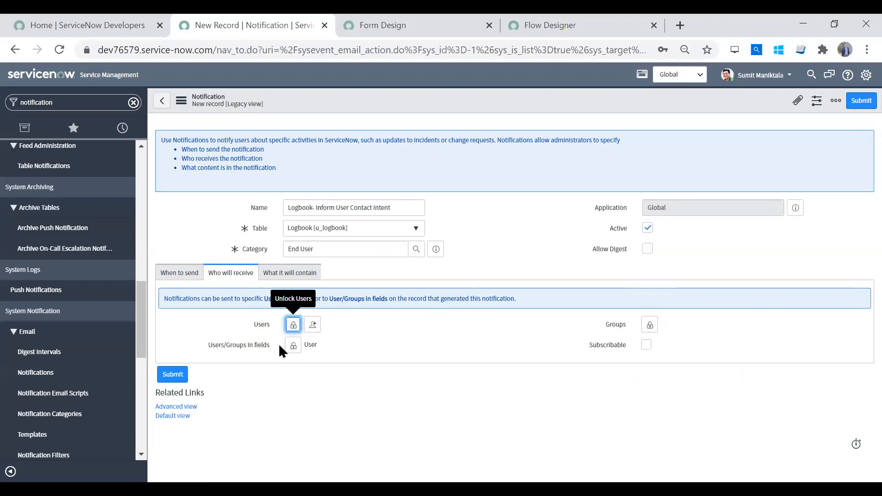
mouse_move(262, 350)
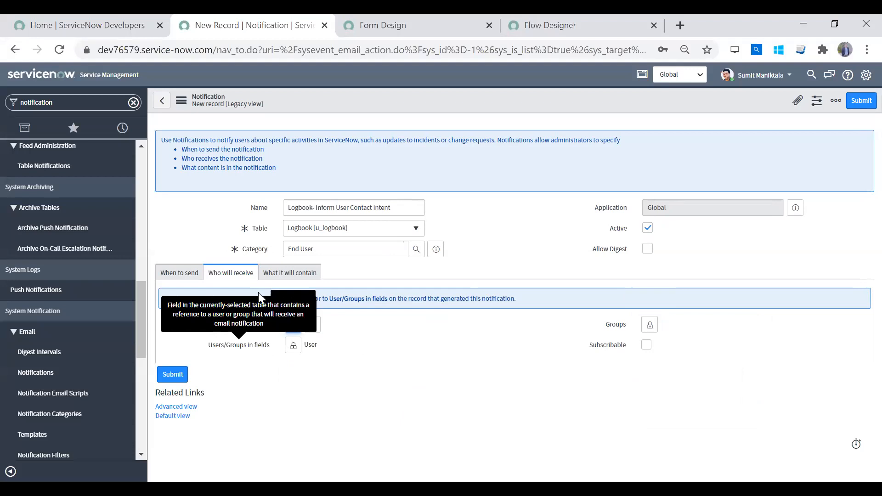
In the notification's content settings, set the Subject to "Service Desk Will Contact You Soon".
left_click(274, 278)
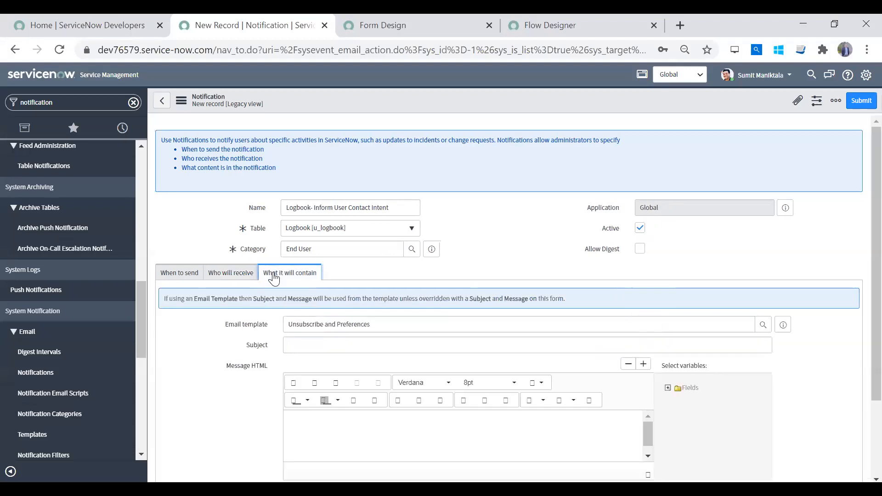
scroll(860, 249, "down", 2)
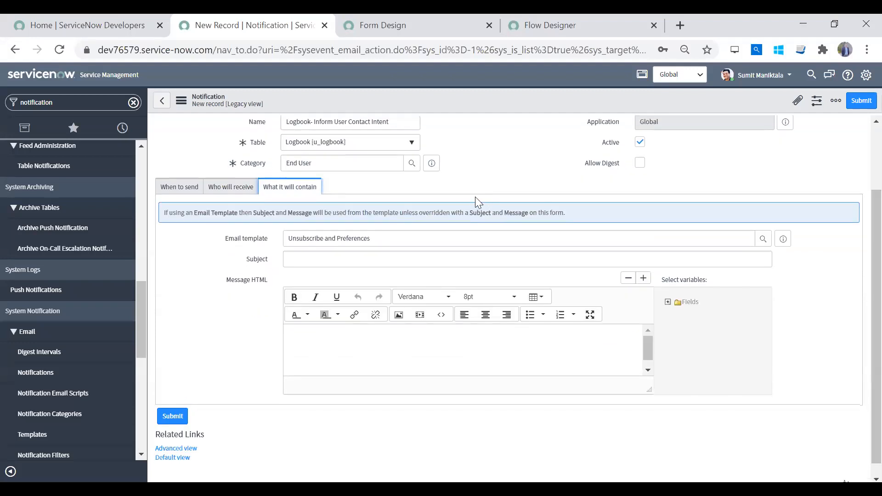
left_click(383, 262)
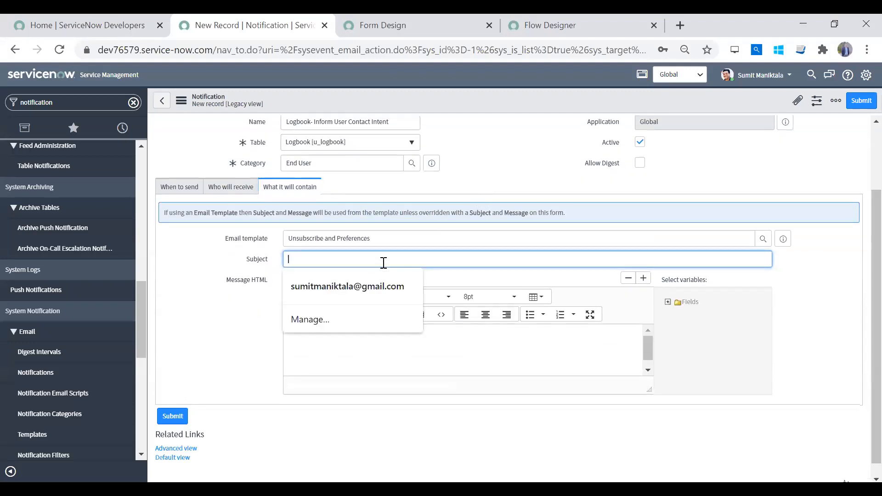
left_click(388, 355)
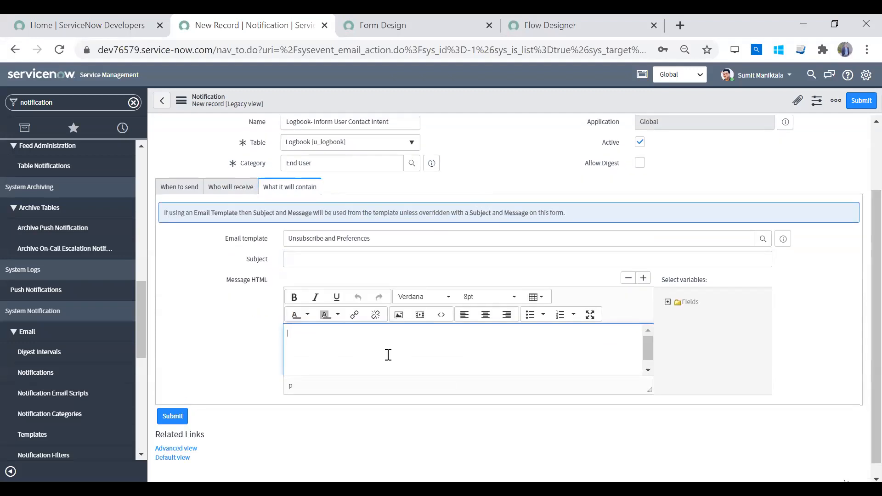
left_click(319, 260)
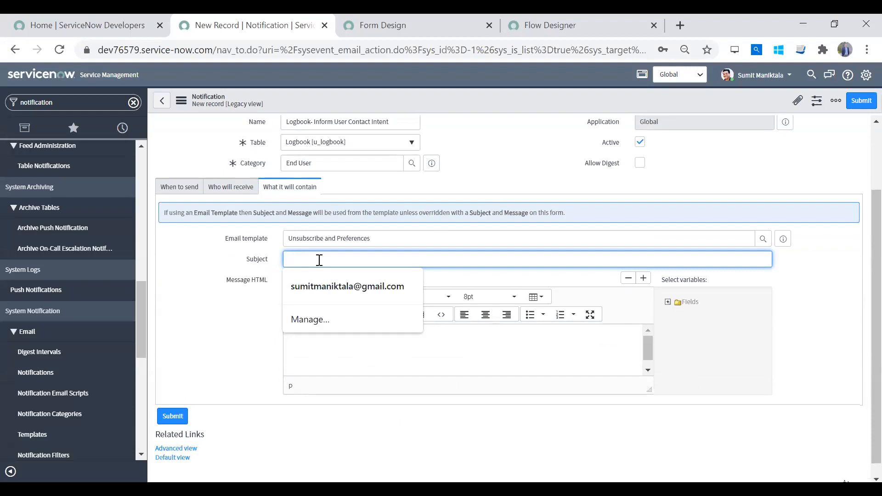
type("Service Desk Will Contact You Soon")
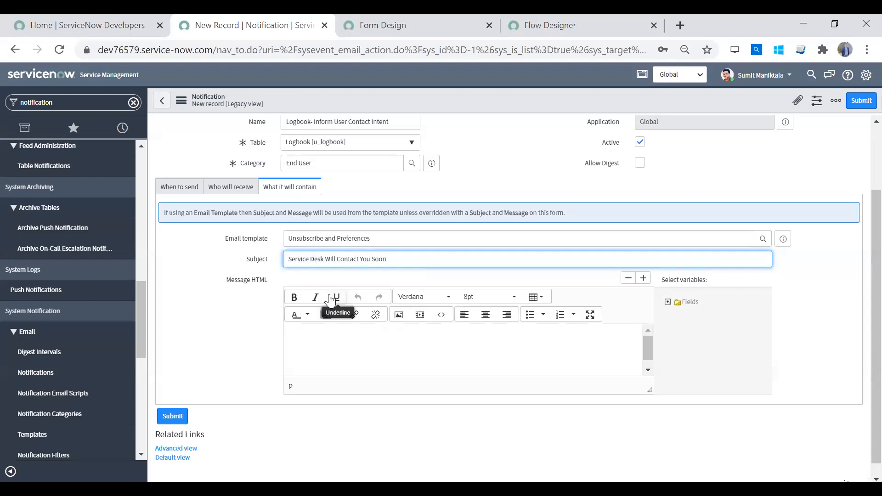
Begin the HTML message with "Dear" followed by the Name variable of the record's User field.
left_click(300, 335)
type("Dear")
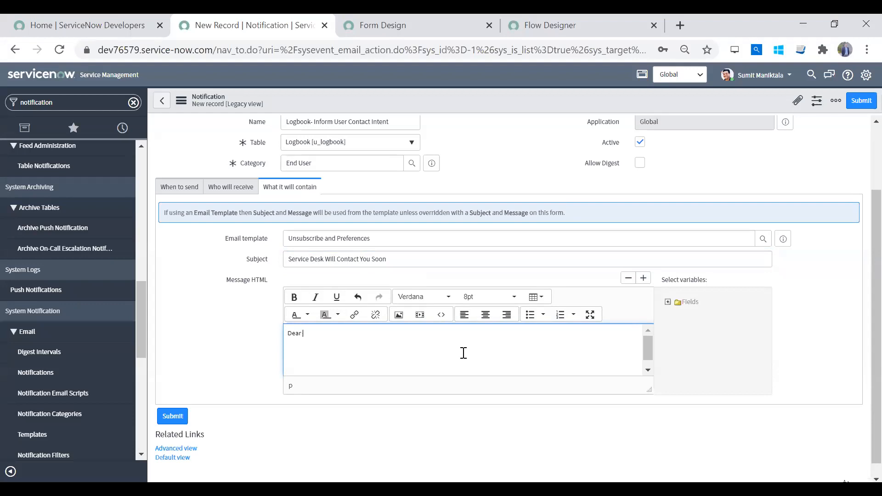
left_click(668, 302)
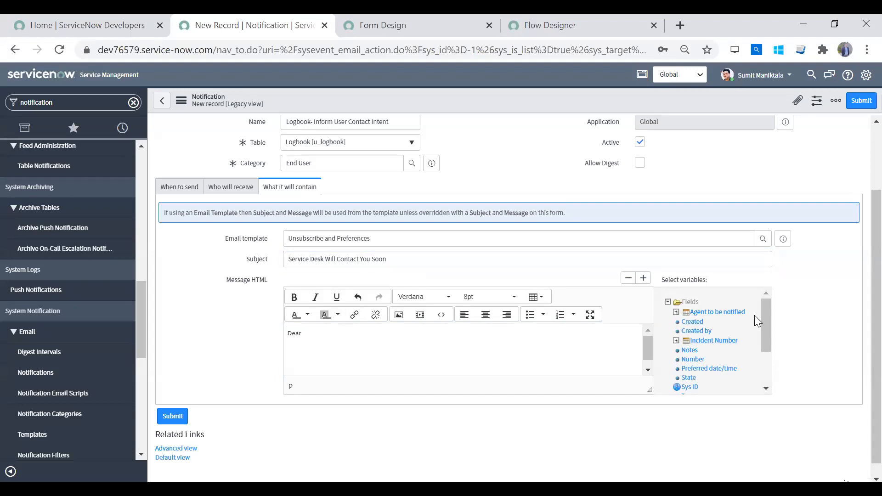
left_click_drag(768, 349, 735, 370)
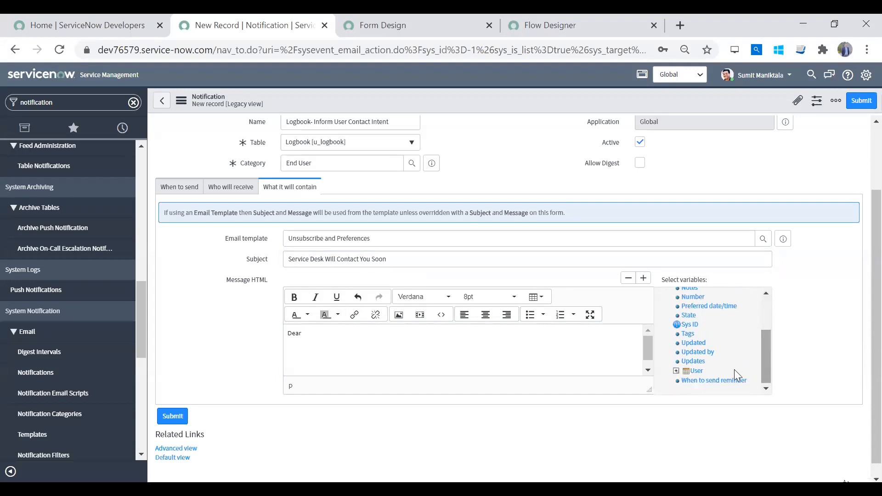
left_click(676, 371)
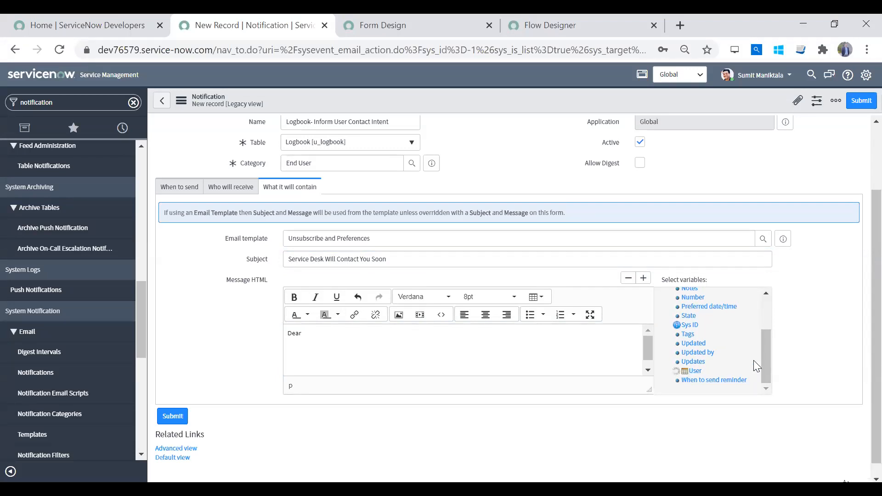
left_click_drag(765, 312, 757, 355)
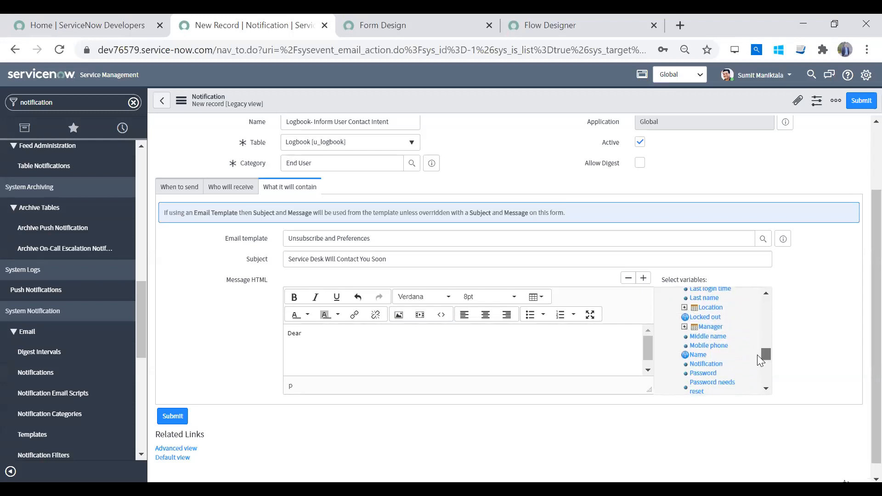
left_click(698, 356)
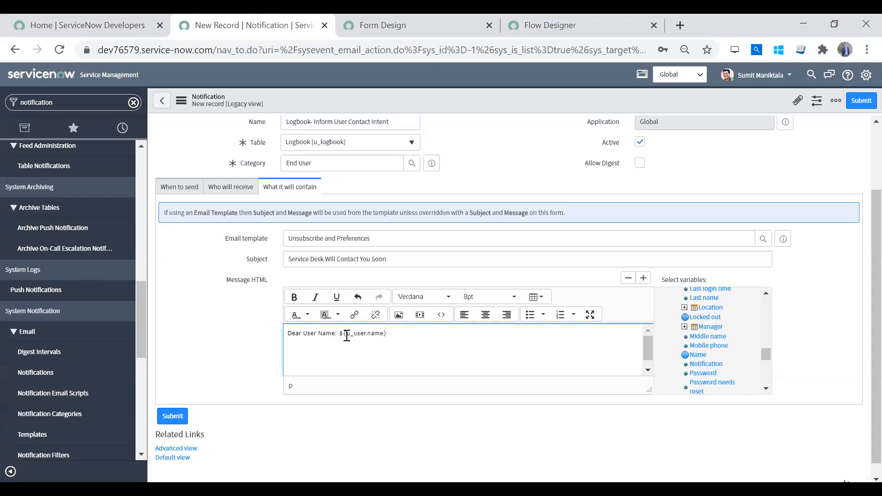
Delete the "User Name:" label from the greeting so that only ${u_user.name} follows "Dear".
key("ctrl+shift+Left")
key("ctrl+shift+Left")
key("ctrl+shift+Left")
key("BackSpace")
key("BackSpace")
key("shift+Right")
key("shift+Right")
key("shift+Right")
key("shift+Right")
key("shift+Right")
key("shift+Right")
key("shift+Right")
key("shift+Right")
key("shift+Right")
key("shift+Right")
key("shift+Right")
key("shift+Right")
key("shift+Right")
key("shift+Right")
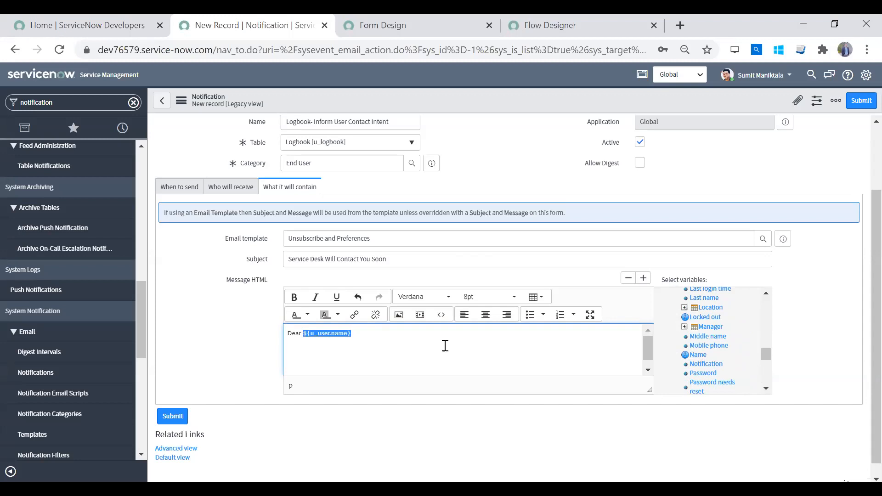
End the greeting with a comma and write "We would like to inform you that Service Desk will contact you on" on a new line.
left_click(361, 340)
left_click(365, 336)
type("We would l")
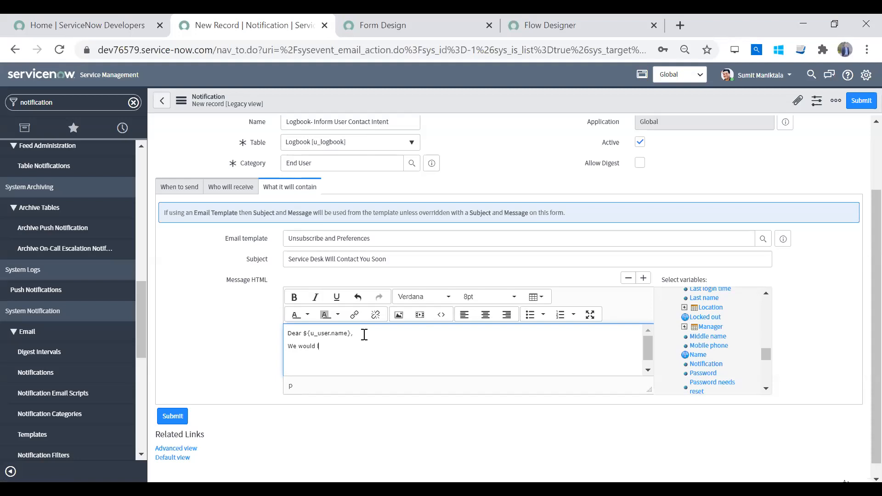
type("ike to inform you that Service Desk will contact you c")
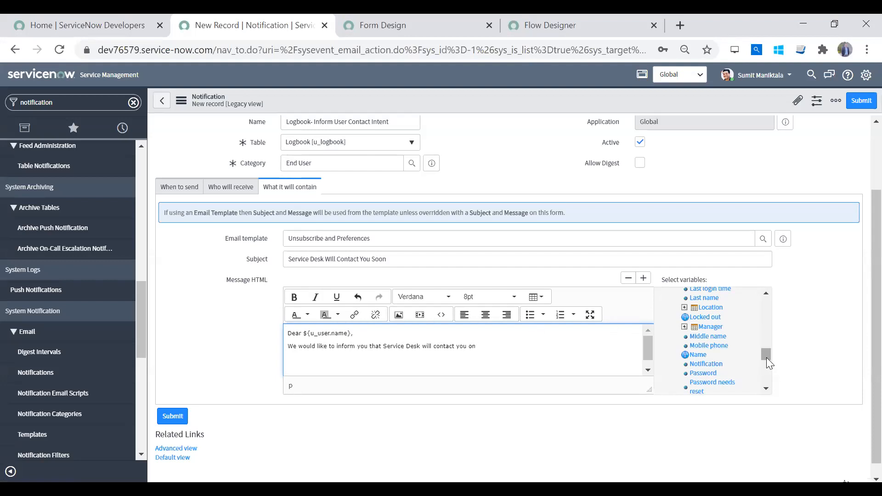
Append the Preferred date/time variable to the message sentence and delete its "Preferred date/time:" label, keeping ${u_preferred_date_time}.
left_click_drag(769, 355, 766, 303)
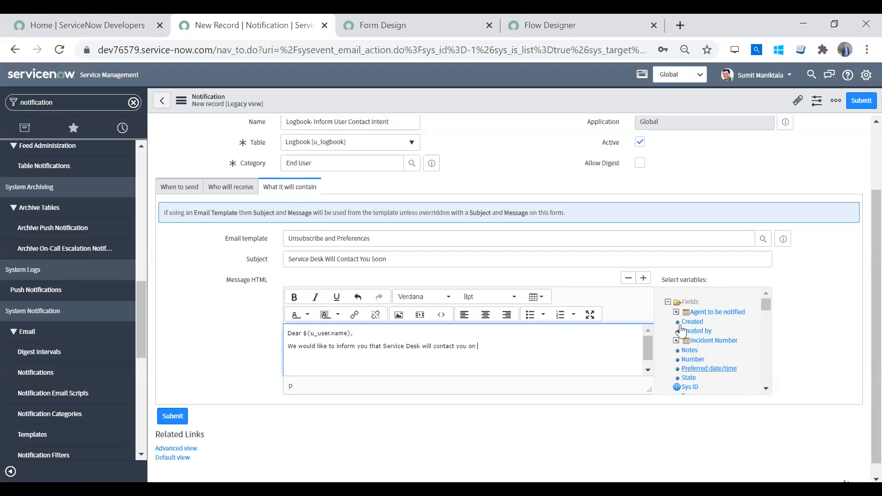
left_click(708, 369)
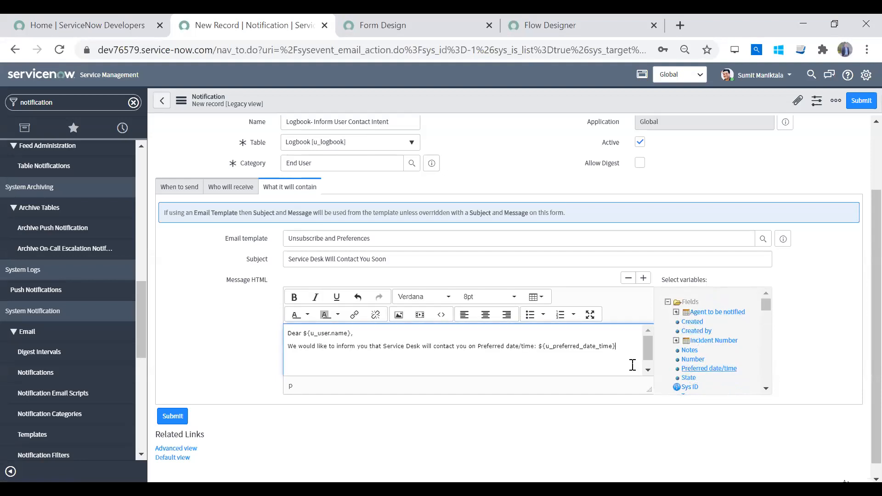
left_click(538, 348)
key("shift+Left")
key("shift+Left")
key("shift+Left")
key("shift+Left")
key("shift+Left")
key("shift+Left")
key("shift+Left")
key("shift+Left")
key("shift+Left")
key("shift+Left")
key("shift+Left")
key("shift+Left")
key("shift+Left")
key("shift+Left")
key("shift+Left")
key("shift+Left")
key("shift+Left")
key("shift+Left")
key("shift+Left")
key("shift+Left")
key("shift+Right")
key("shift+Right")
key("shift+Right")
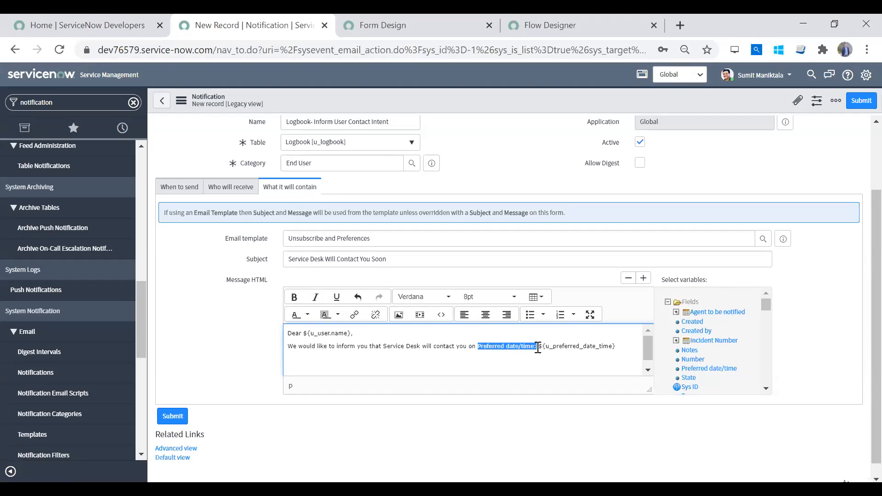
key("BackSpace")
key("BackSpace")
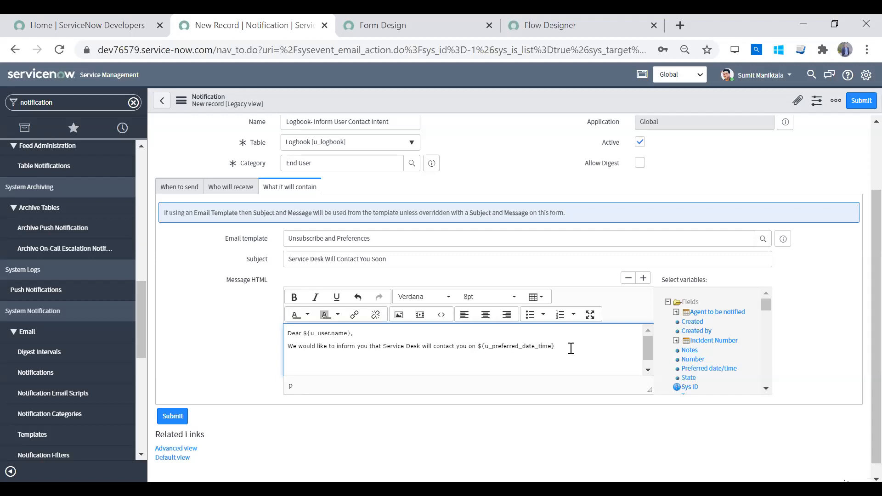
Extend the message sentence with "regarding" and the Incident Number variable, deleting its "Incident Number:" label so only ${u_incident_number} remains.
type("regarding")
left_click(724, 343)
left_click(588, 349)
key("ctrl+shift+Right")
key("ctrl+shift+Right")
key("ctrl+shift+Right")
key("ctrl+shift+Right")
key("shift+Left")
key("shift+Left")
key("shift+Left")
key("shift+Left")
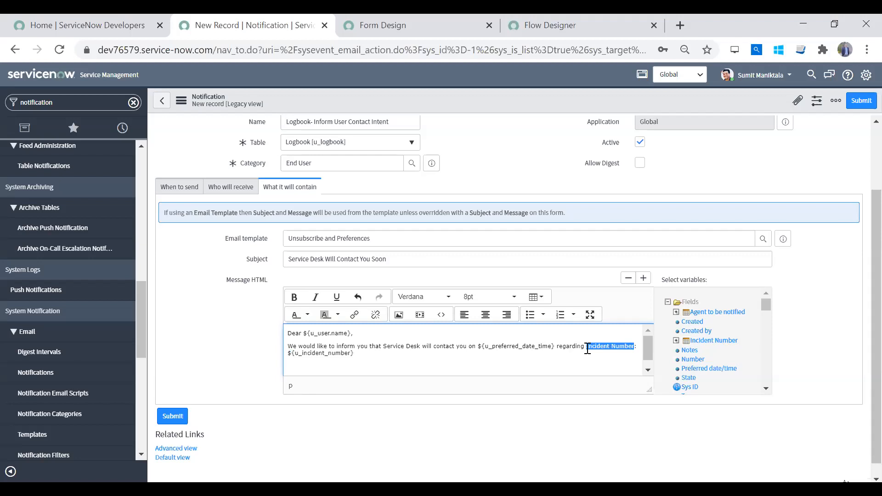
key("BackSpace")
key("BackSpace")
Close the message with "Thanks for your cooperation" and a bold "Service Desk" signature on the following line.
left_click(387, 354)
key("Return")
key("Return")
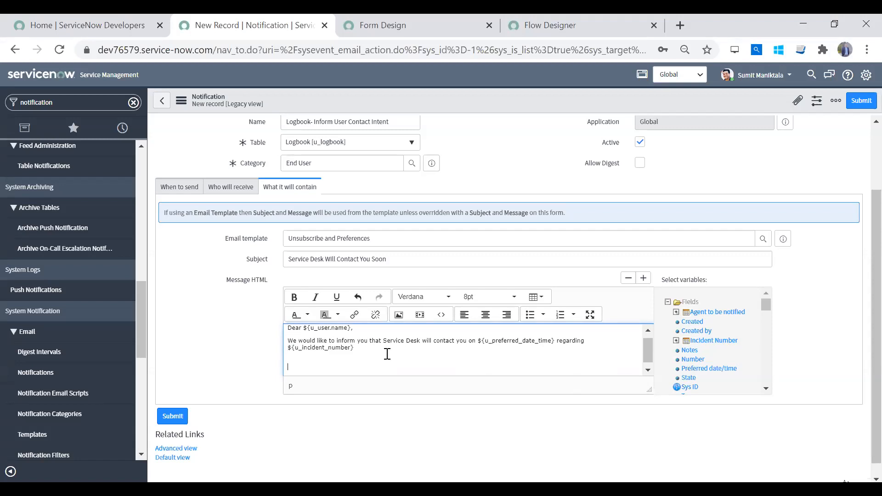
key("BackSpace")
type("Than")
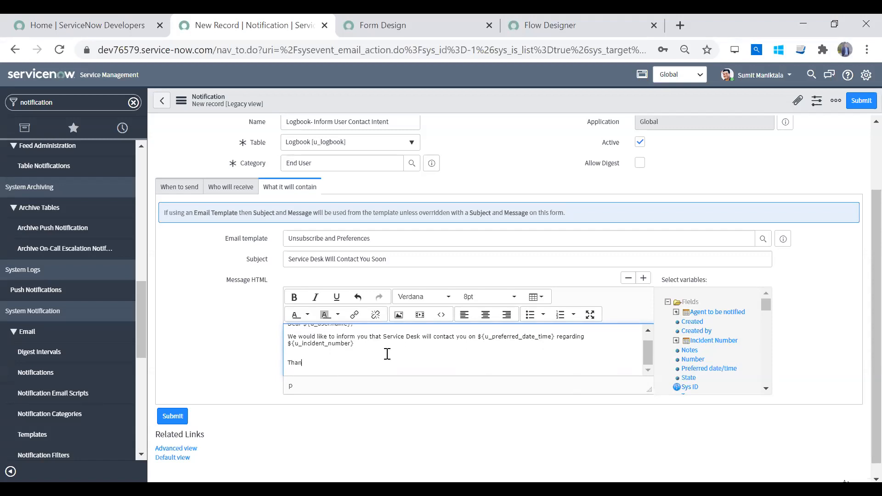
type("ks for your cooperation")
key("Return")
type("Service")
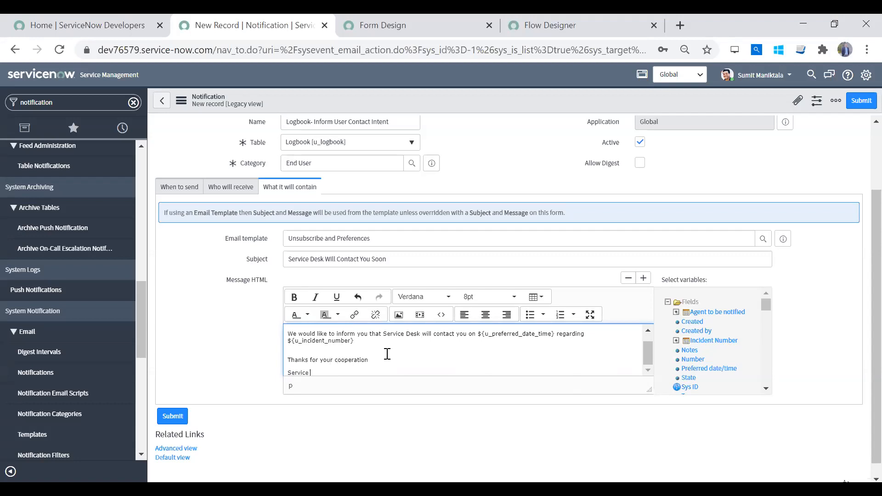
type(" Desk")
key("shift+Home")
left_click(294, 297)
left_click(344, 376)
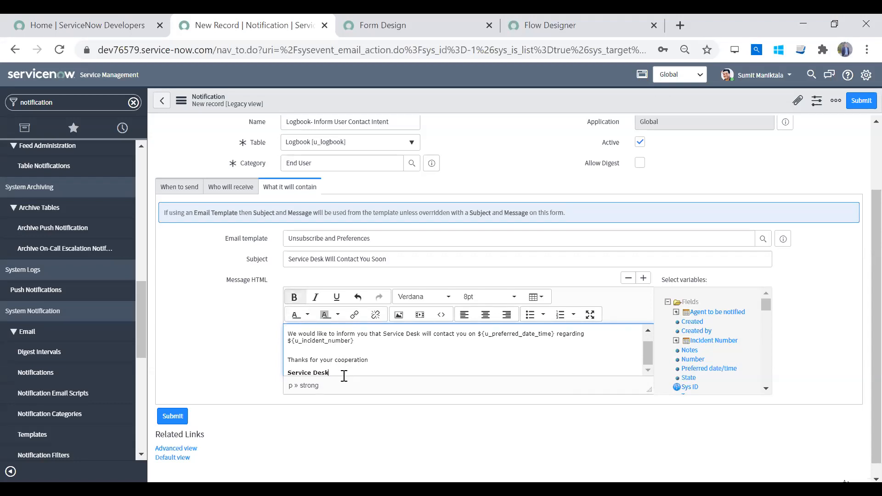
Enlarge the message editor and review the whole message in full screen before returning to the form.
scroll(345, 376, "down", 1)
scroll(344, 376, "up", 1)
left_click_drag(649, 418, 648, 453)
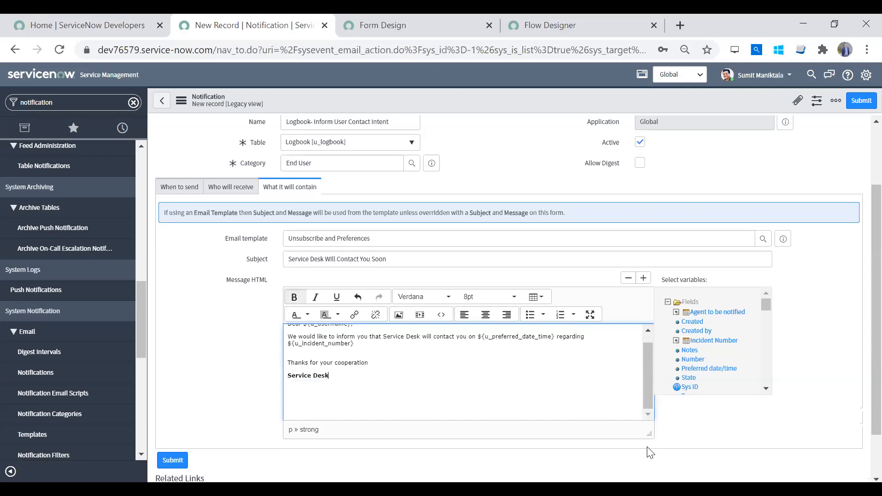
left_click(590, 315)
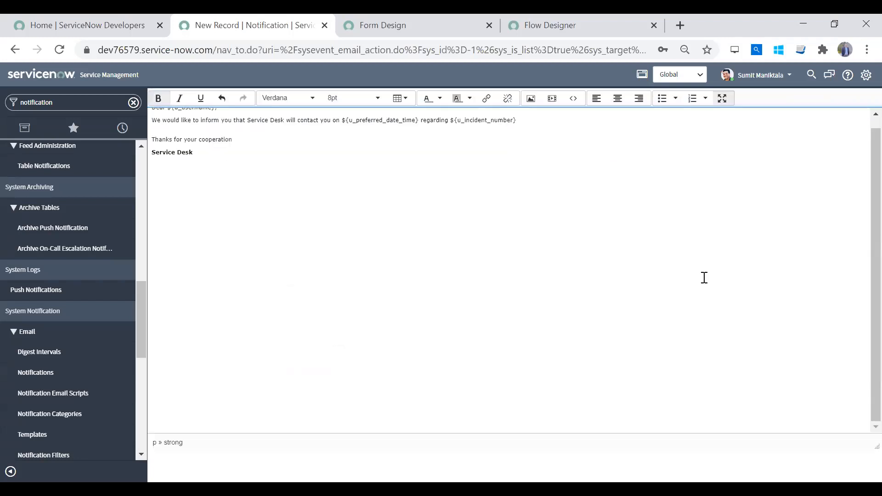
scroll(861, 202, "up", 1)
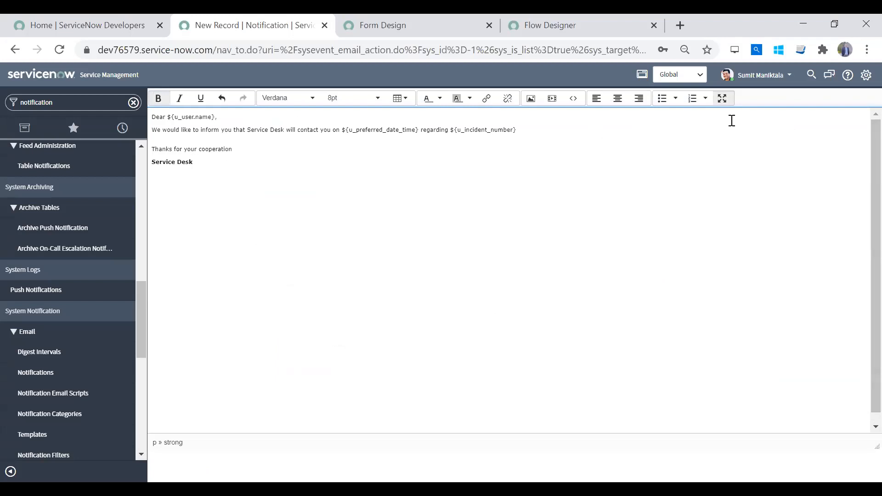
left_click(723, 98)
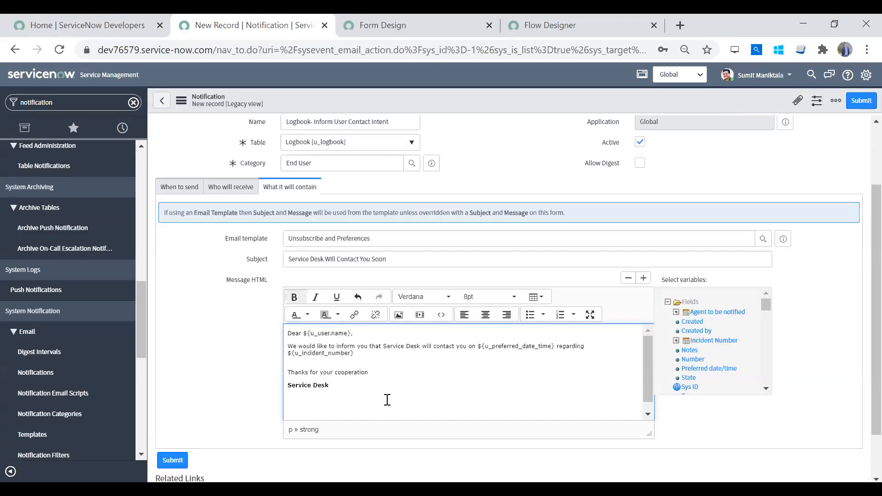
Make the greeting "Dear ${u_user.name}" bold.
left_click_drag(352, 334, 277, 333)
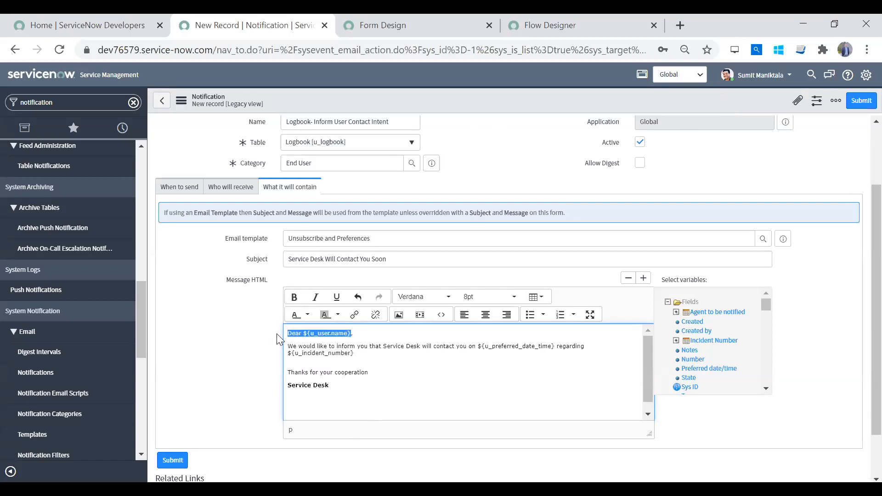
left_click(294, 297)
left_click(381, 360)
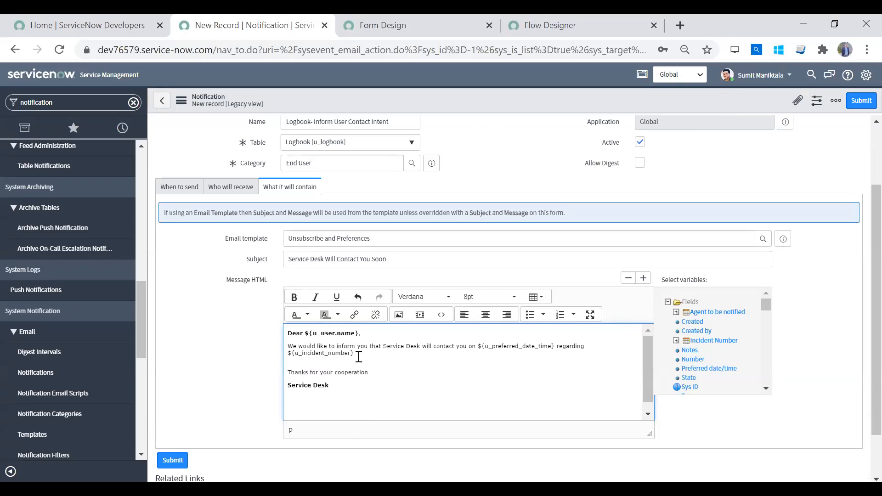
Insert the Notes variable with its label above the thanks line and remove the blank line before it.
key("Return")
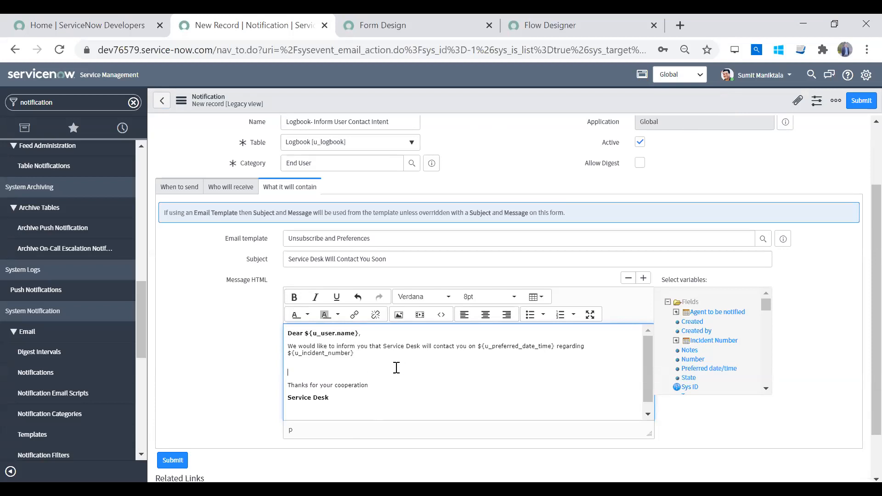
left_click(688, 351)
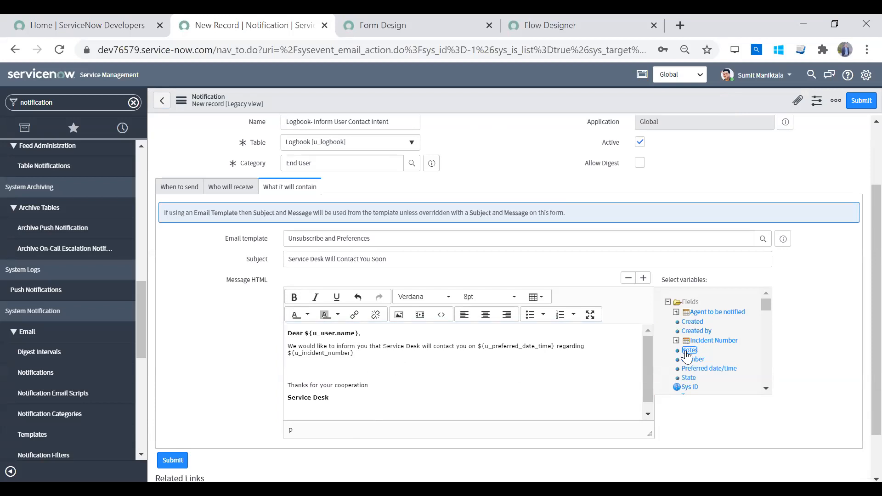
left_click(306, 372)
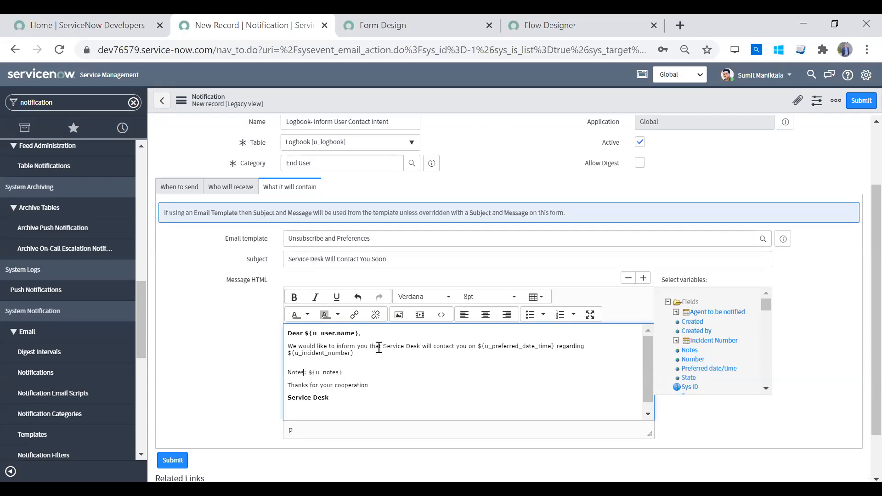
key("ctrl+shift+Right")
key("Right")
key("BackSpace")
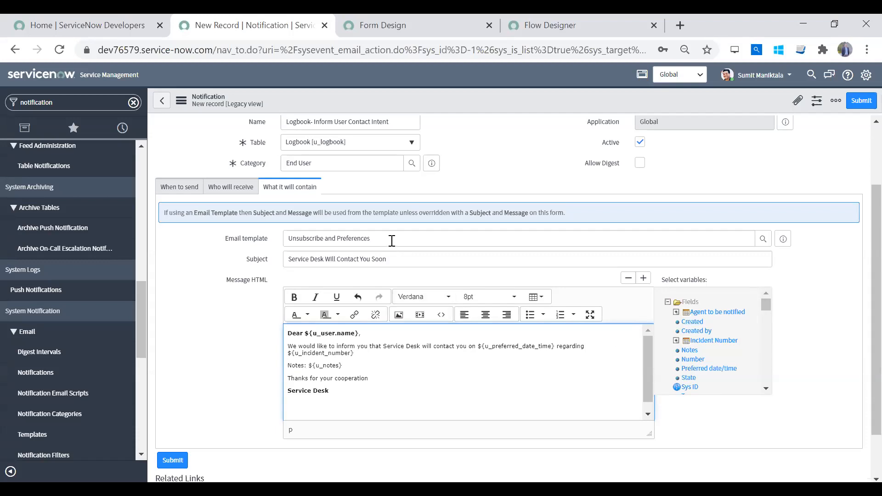
Append " - " and the ${u_incident_number} variable copied from the message to the end of the notification's subject.
left_click_drag(364, 354, 290, 358)
key("ctrl+c")
left_click(409, 257)
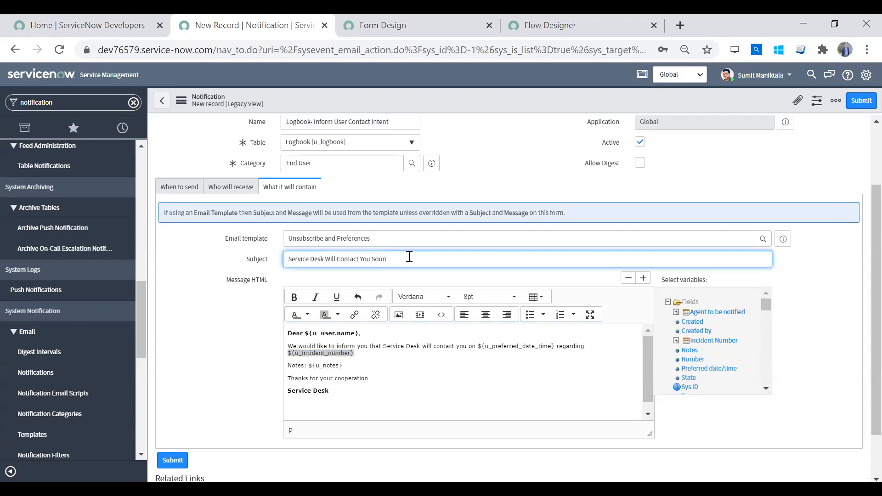
type("-")
key("ctrl+v")
left_click_drag(462, 259, 394, 259)
left_click(398, 366)
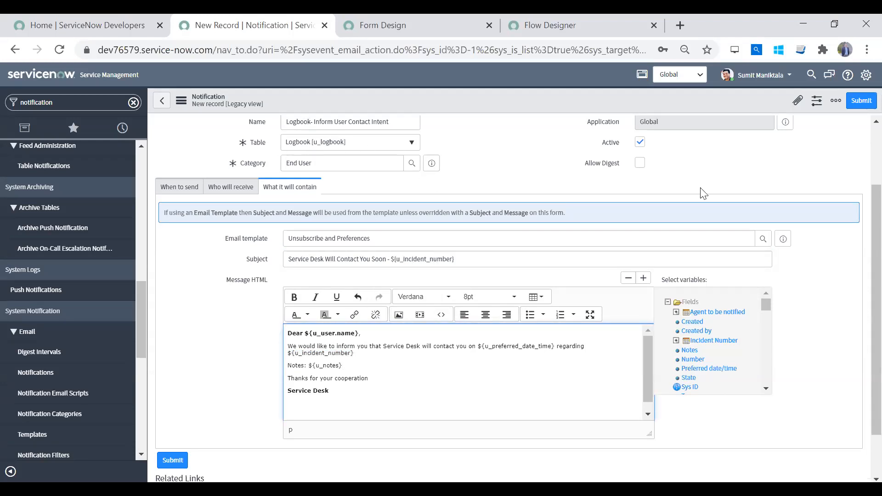
Review the notification's recipients and sending conditions, and submit the new notification.
scroll(859, 230, "up", 1)
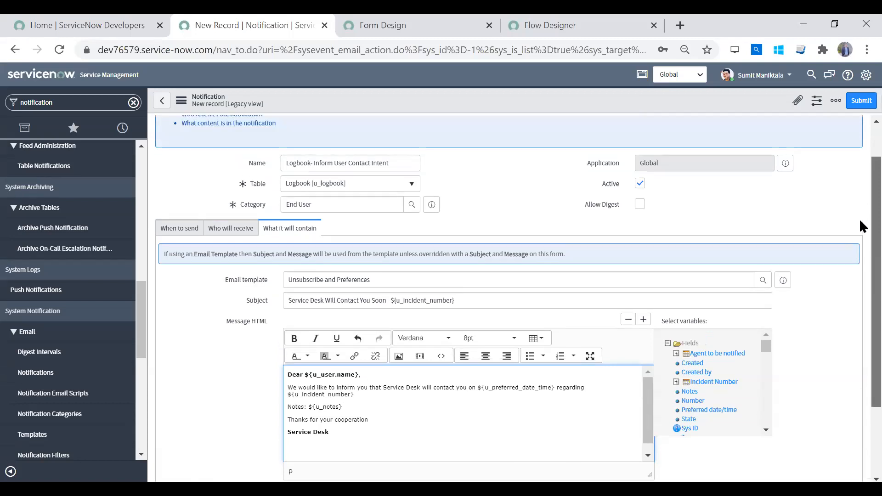
left_click(228, 228)
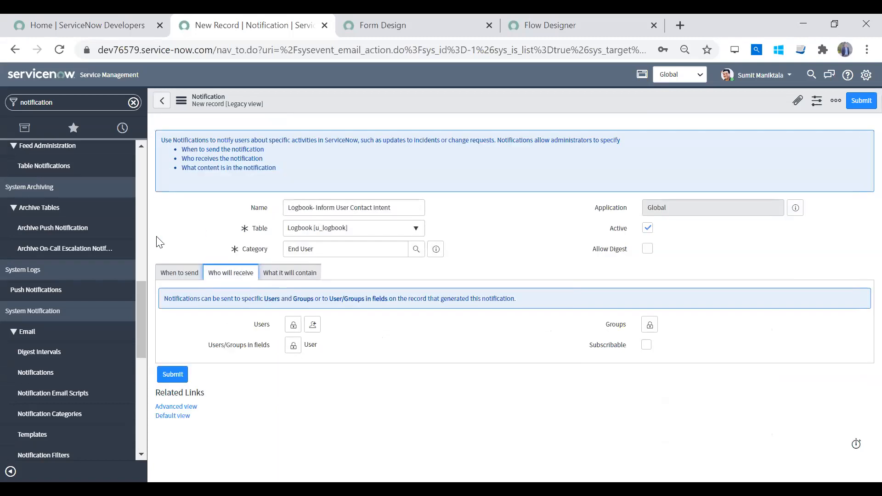
left_click(173, 277)
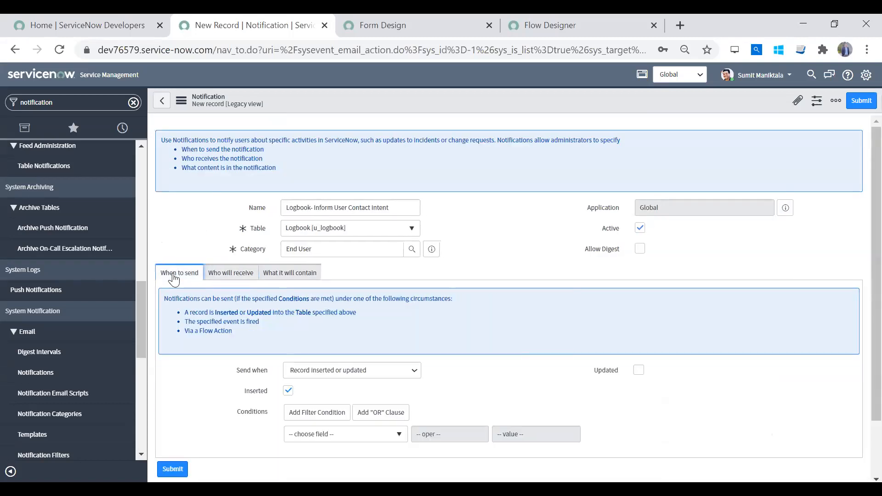
left_click(851, 106)
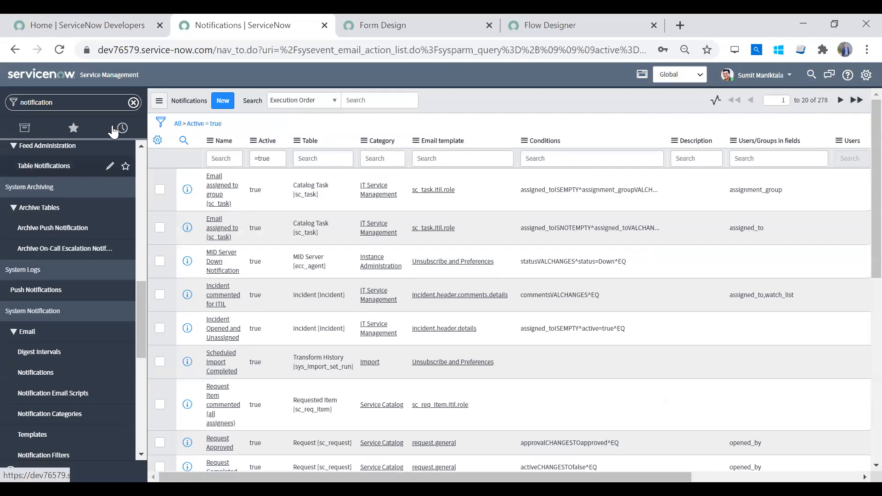
Open the User Administration Users list, view the first user's record and return to the list.
left_click(133, 102)
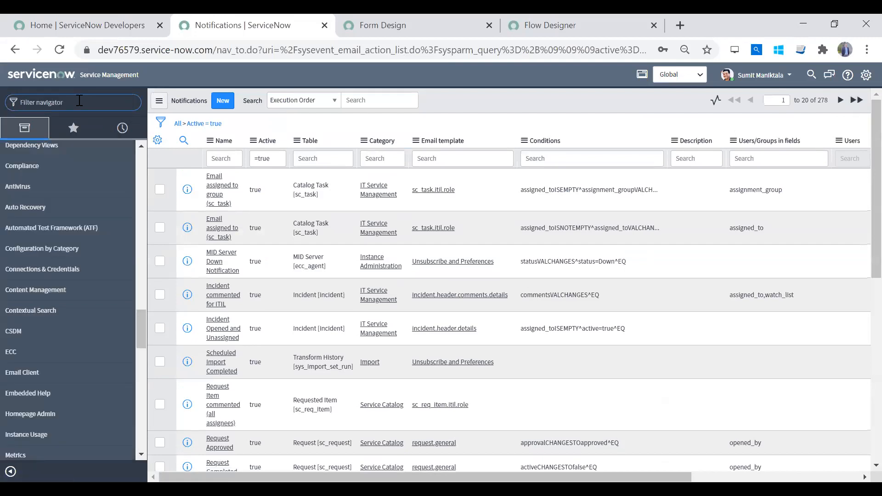
type("users")
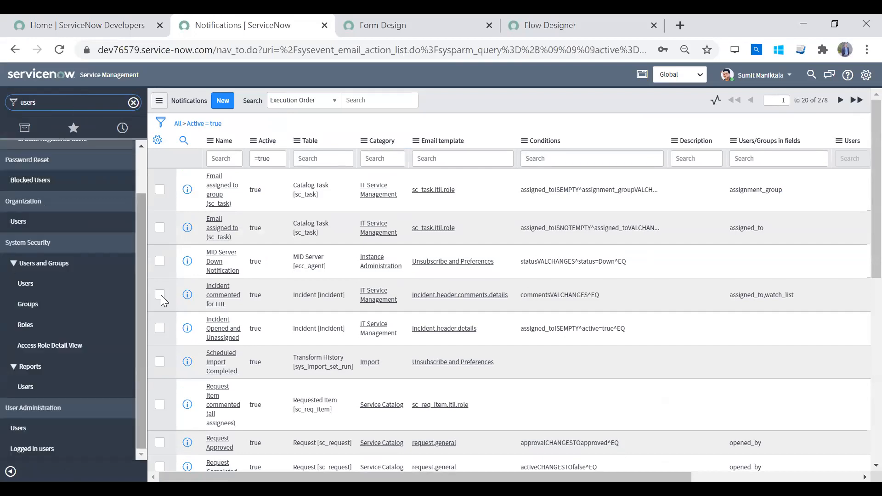
left_click(36, 428)
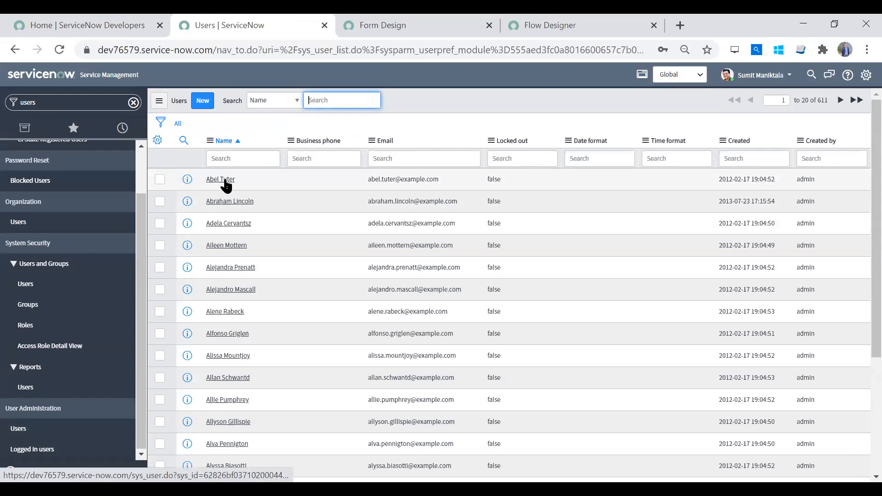
left_click(226, 181)
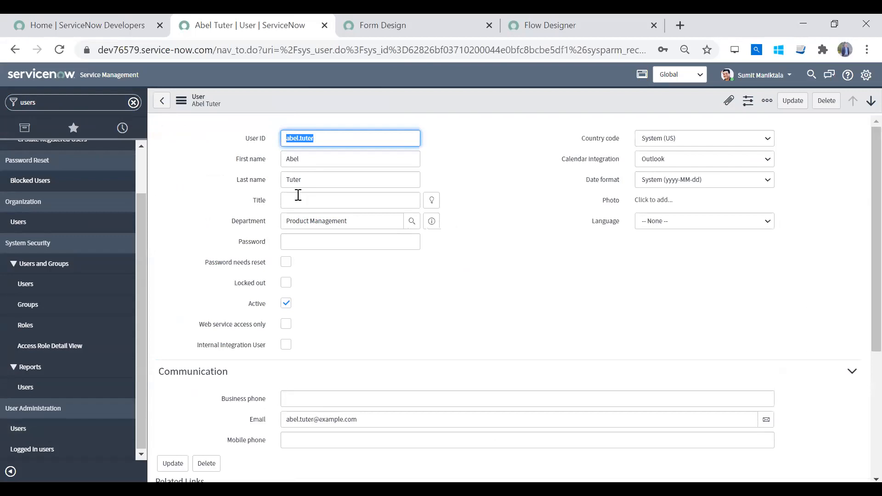
left_click(164, 101)
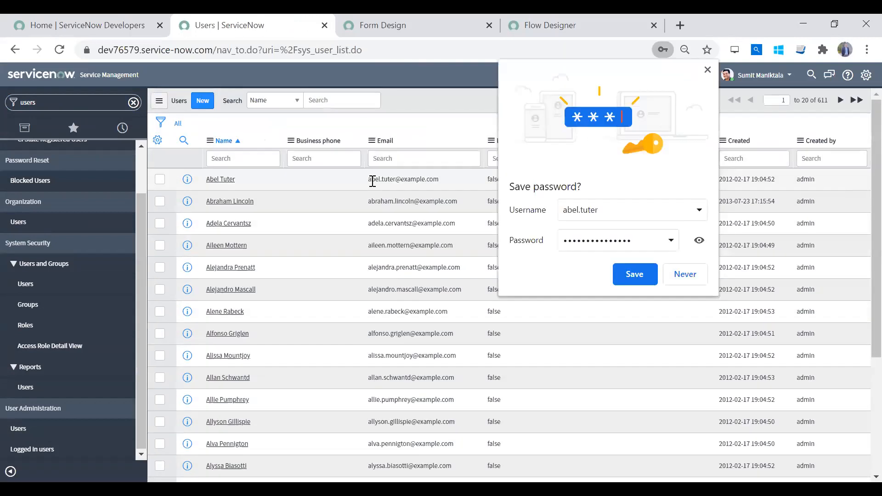
Add the Notification column to the Users list and check the first user's notification setting and email.
left_click_drag(371, 180, 448, 201)
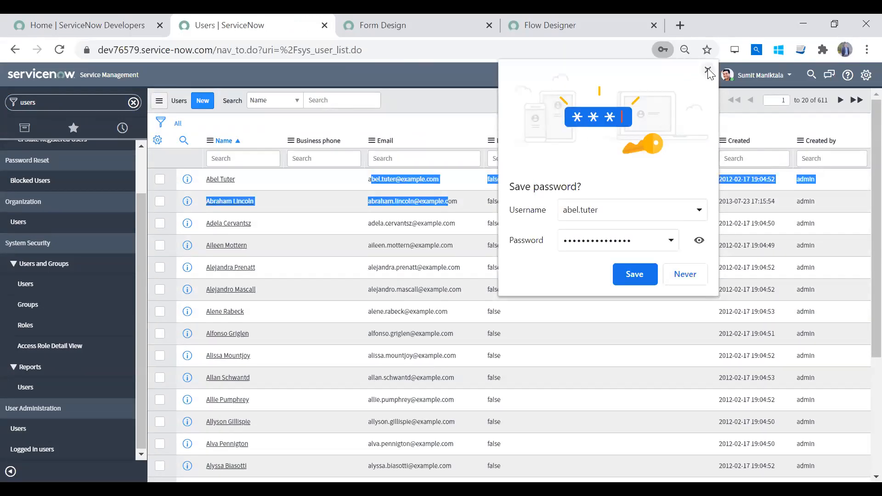
left_click(709, 70)
left_click(158, 140)
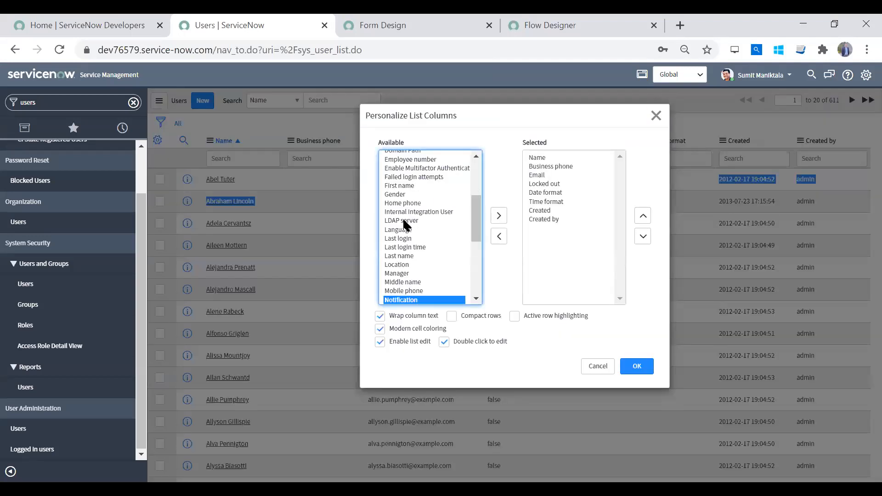
left_click(499, 216)
left_click(637, 367)
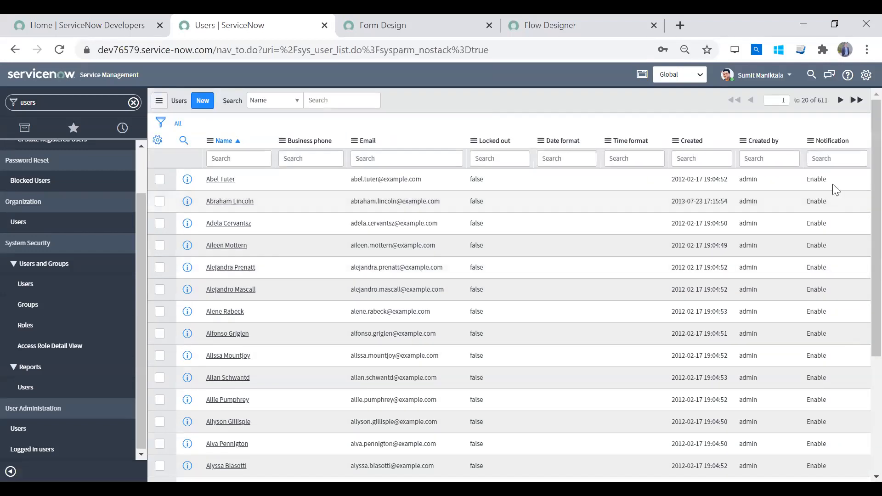
left_click_drag(833, 184, 417, 181)
left_click(425, 178)
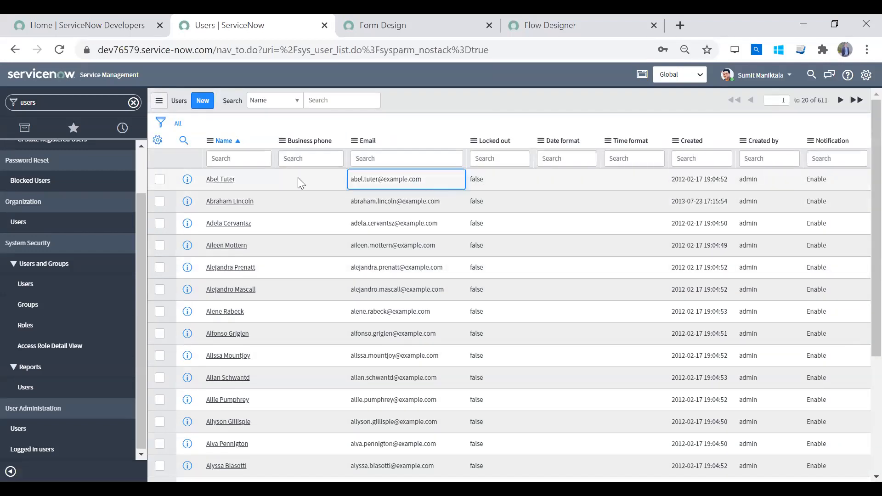
Open the Logbooks list under Communication Tools and start a new Logbook record.
left_click(134, 102)
type("logbook")
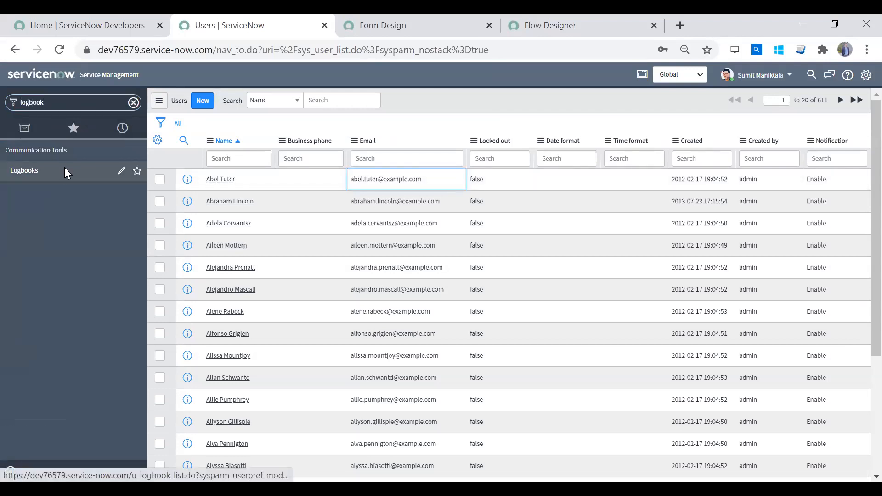
left_click(65, 171)
left_click(214, 108)
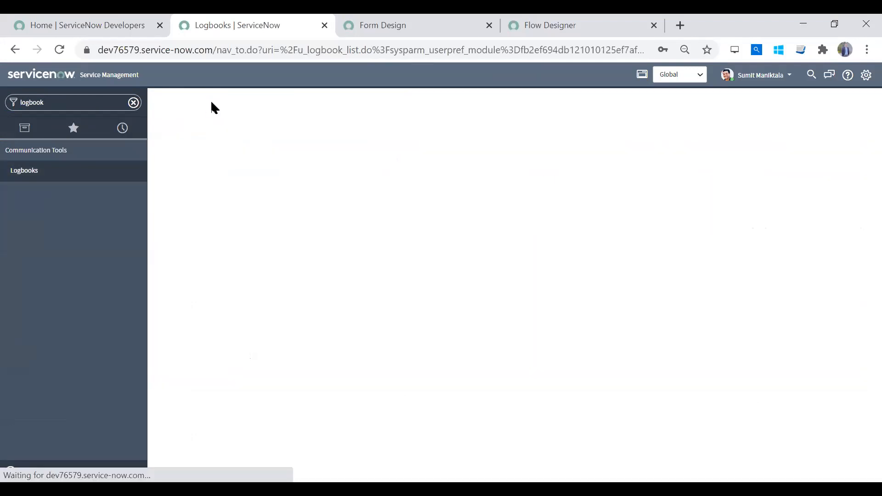
Look up the incident list and set the new Logbook record's Incident Number to INC0010005.
left_click(337, 161)
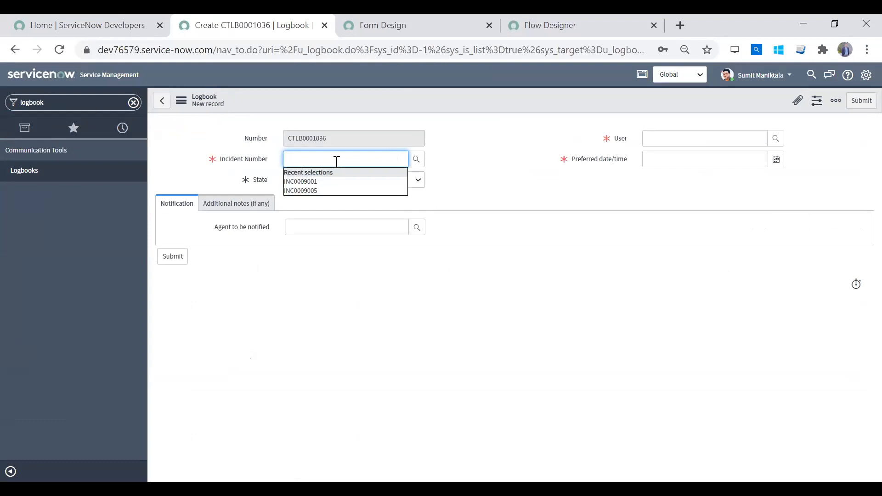
left_click(433, 161)
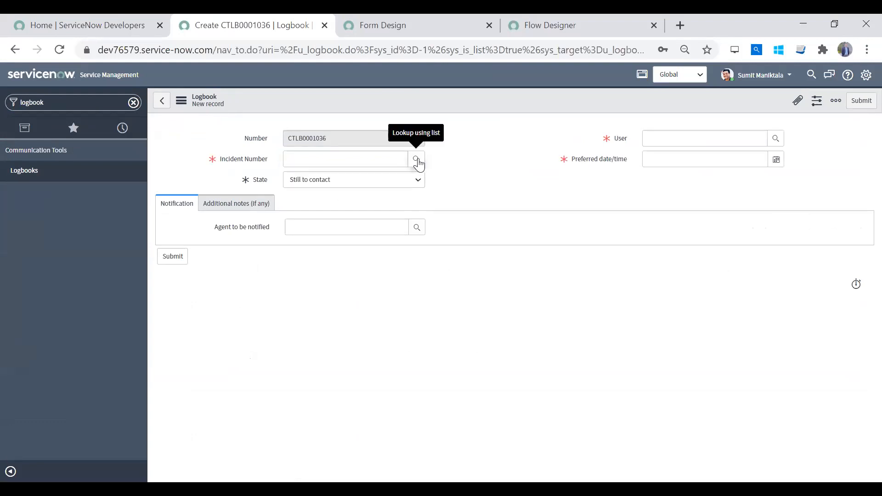
left_click(420, 163)
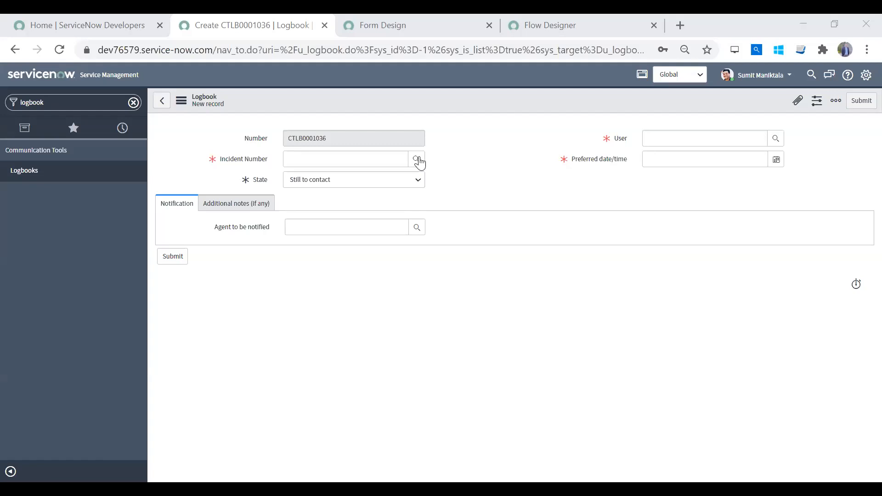
left_click(287, 214)
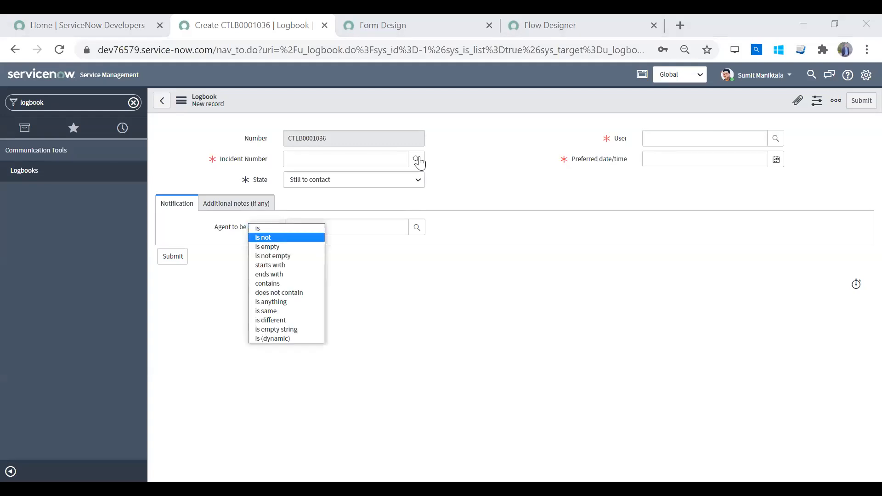
left_click(268, 284)
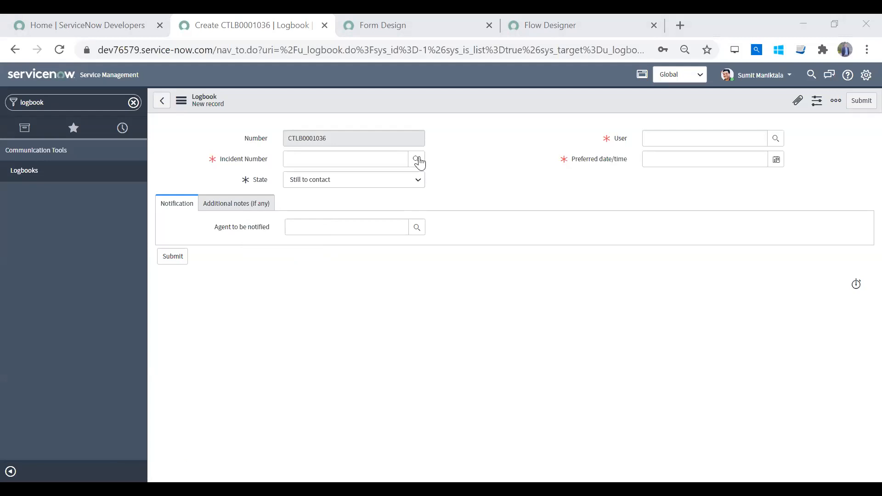
left_click(419, 161)
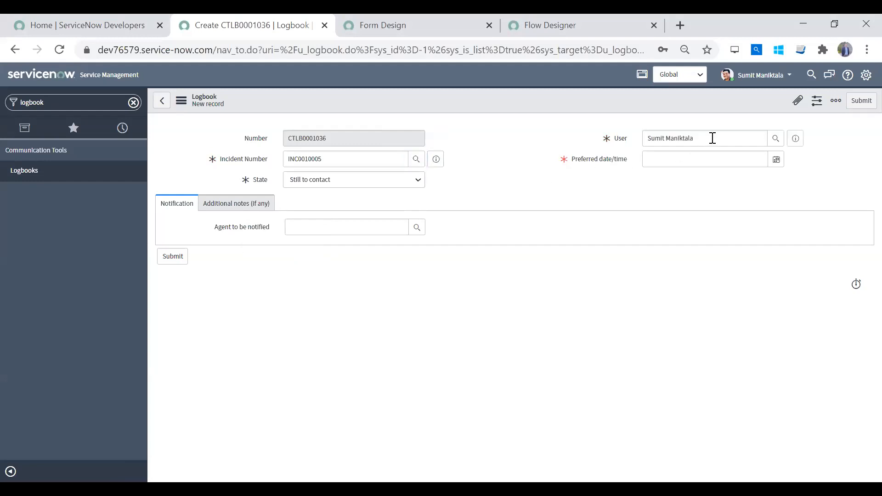
Replace the Logbook record's User with the first recent selection matching "ab".
left_click_drag(713, 139, 600, 141)
key("BackSpace")
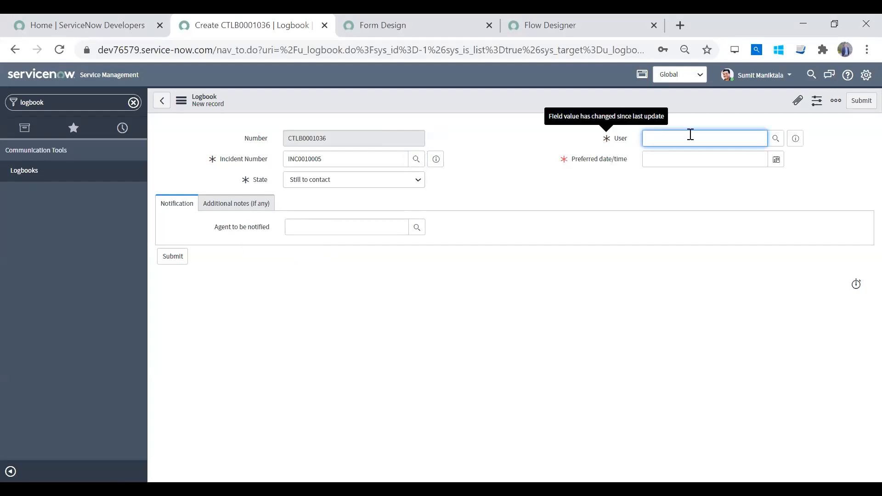
type("ab")
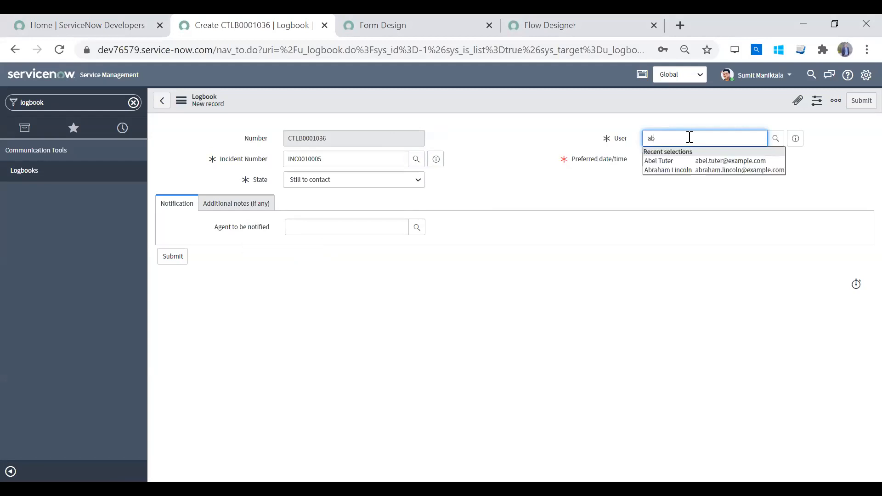
left_click(677, 163)
left_click(569, 191)
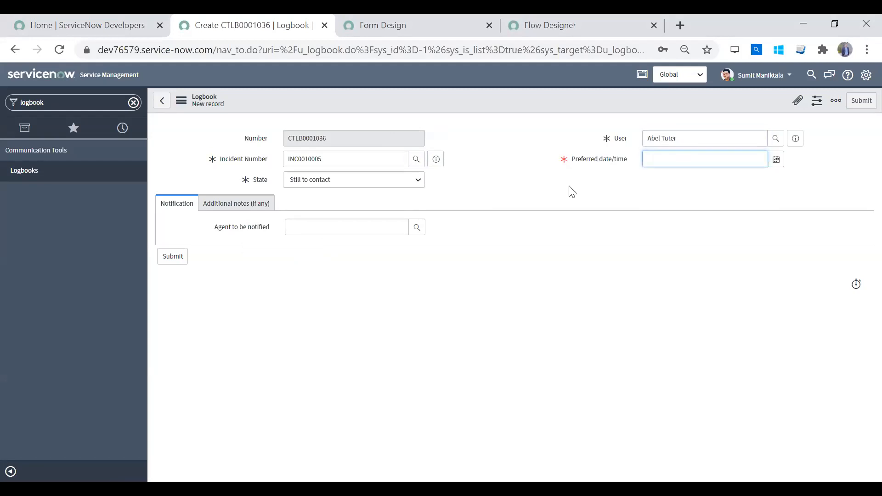
left_click(776, 159)
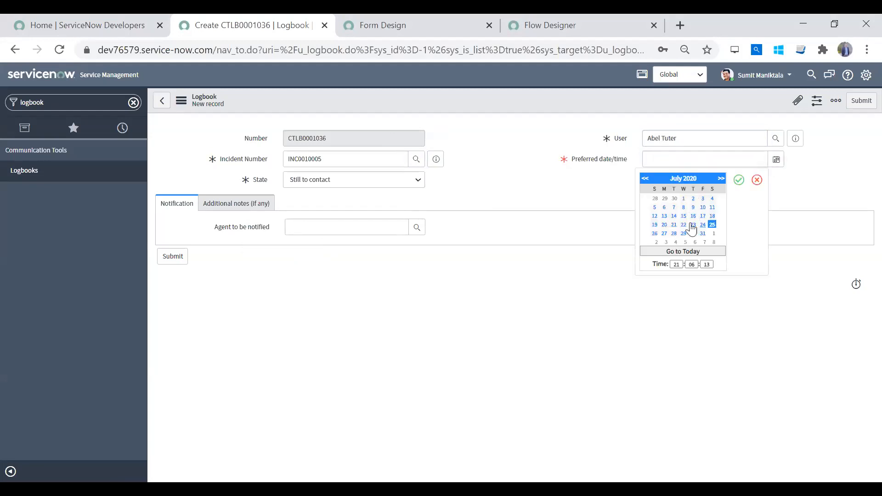
left_click(654, 233)
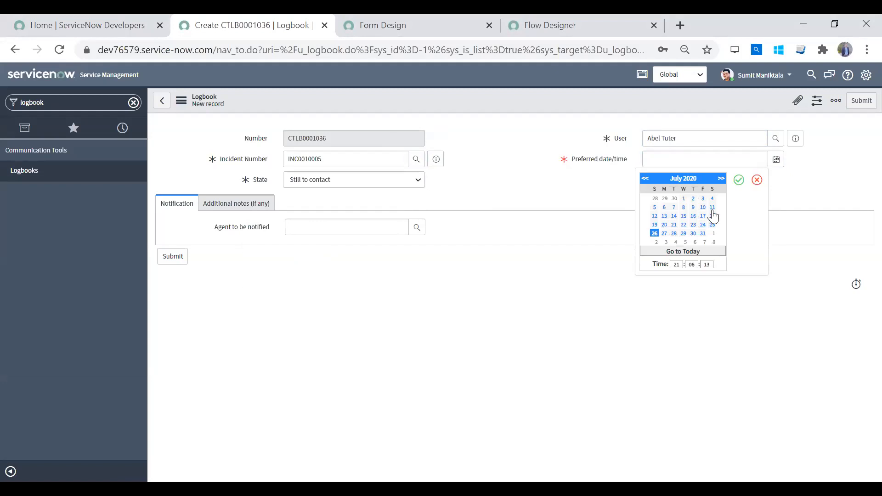
left_click(740, 182)
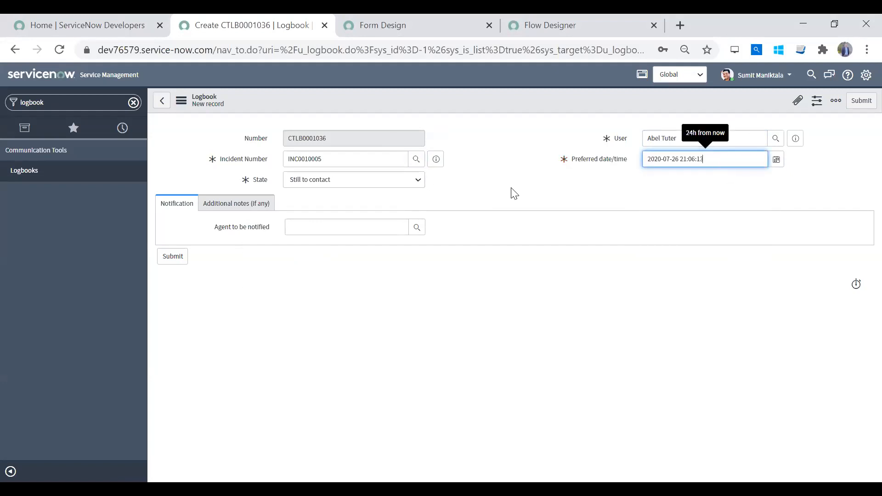
Keep the state as Still to contact, check the Additional notes and Notification sections, and submit the Logbook record.
left_click(334, 182)
left_click(334, 183)
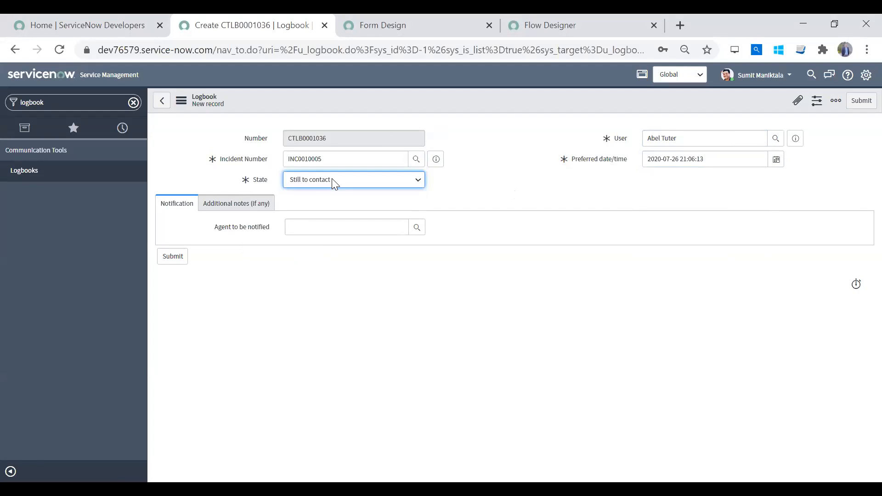
left_click(334, 182)
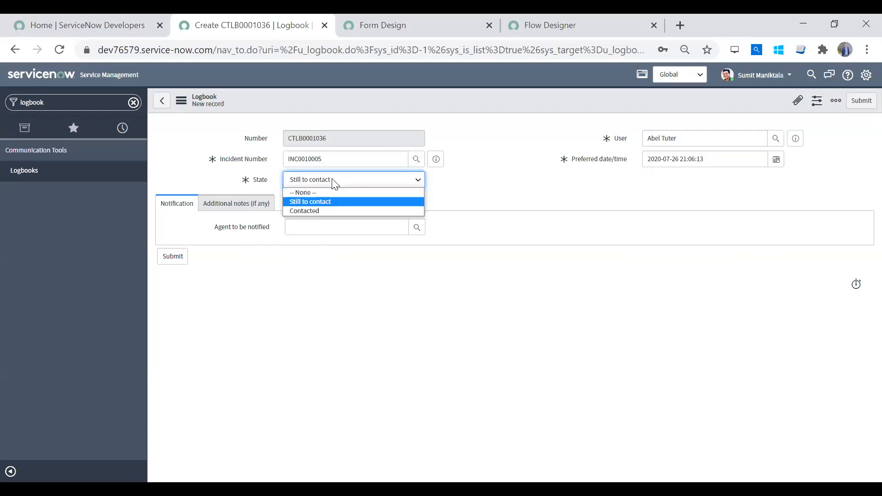
left_click(334, 182)
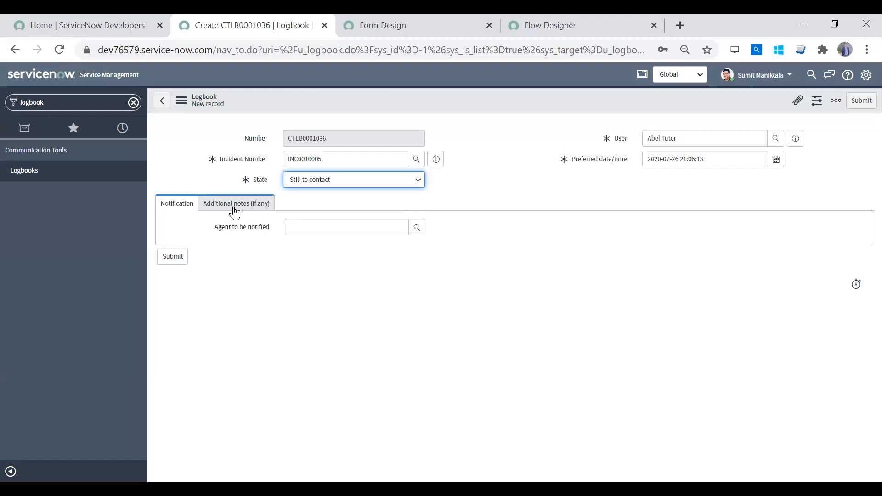
left_click(221, 208)
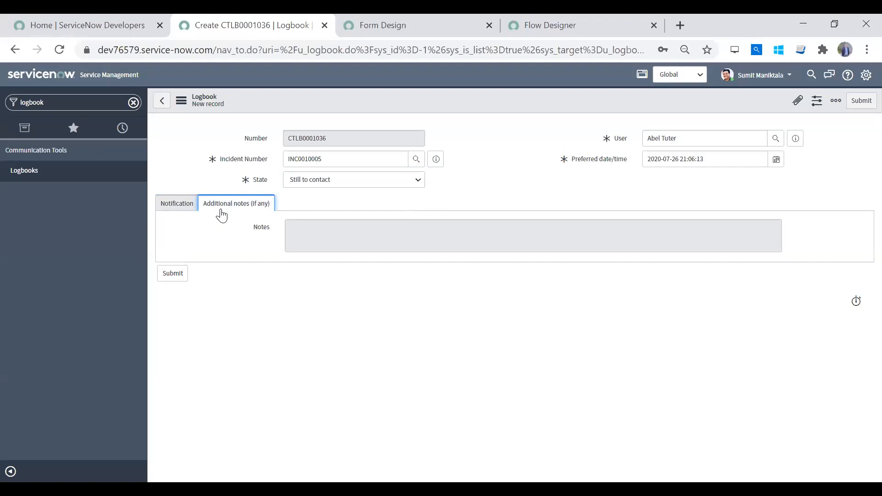
left_click(294, 233)
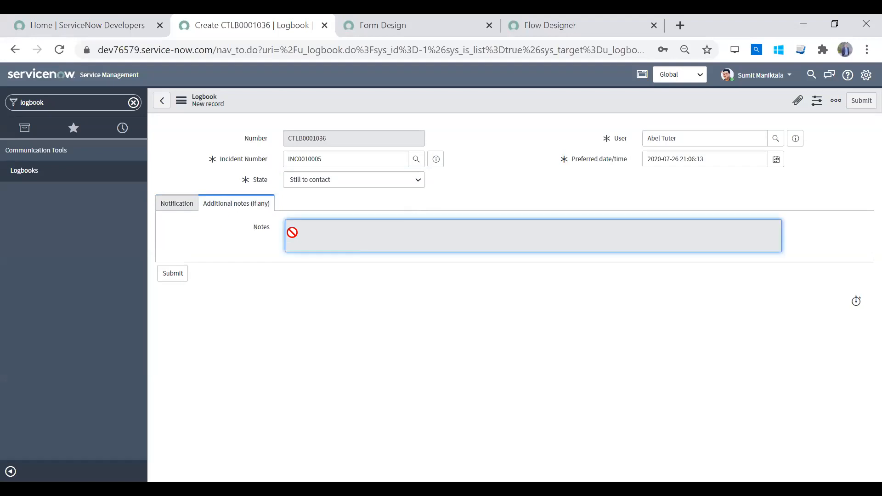
left_click(173, 207)
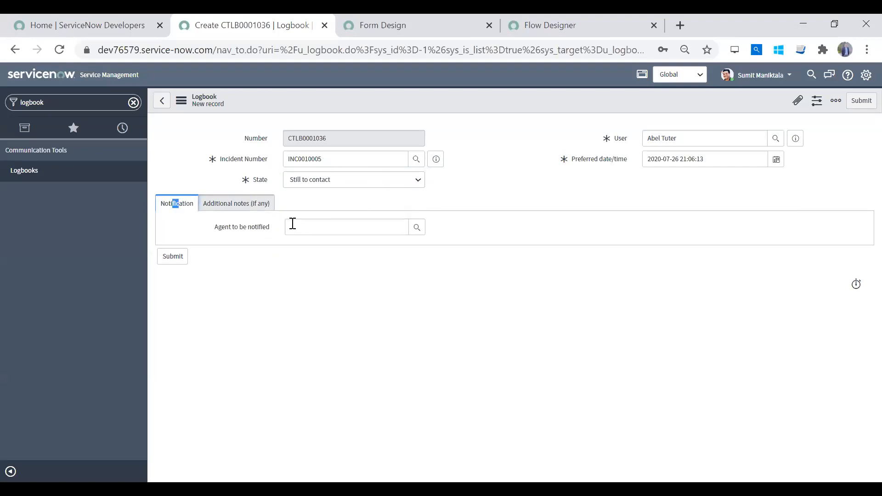
left_click(324, 226)
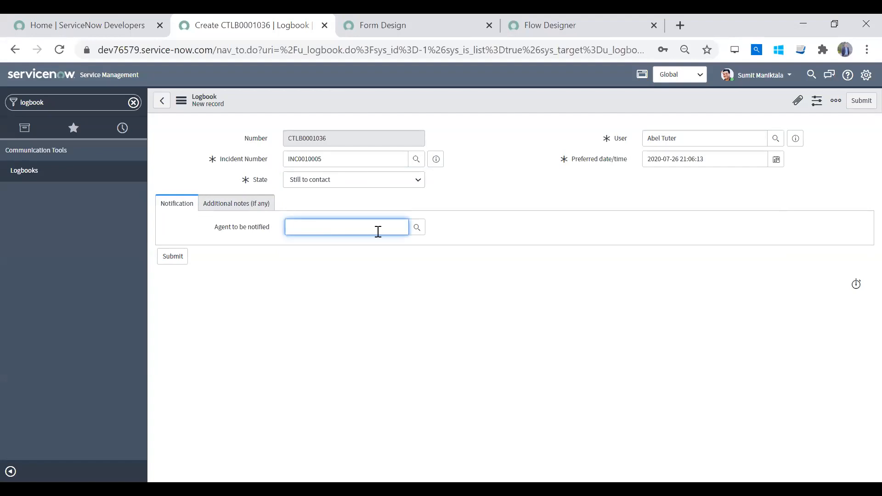
left_click(173, 256)
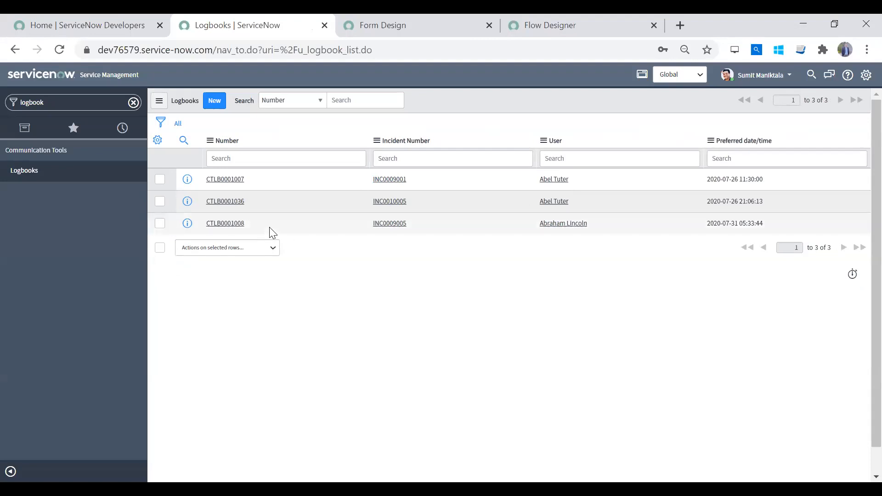
Check the newly submitted record CTLB0001036 in the Logbooks list and open it.
double_click(248, 203)
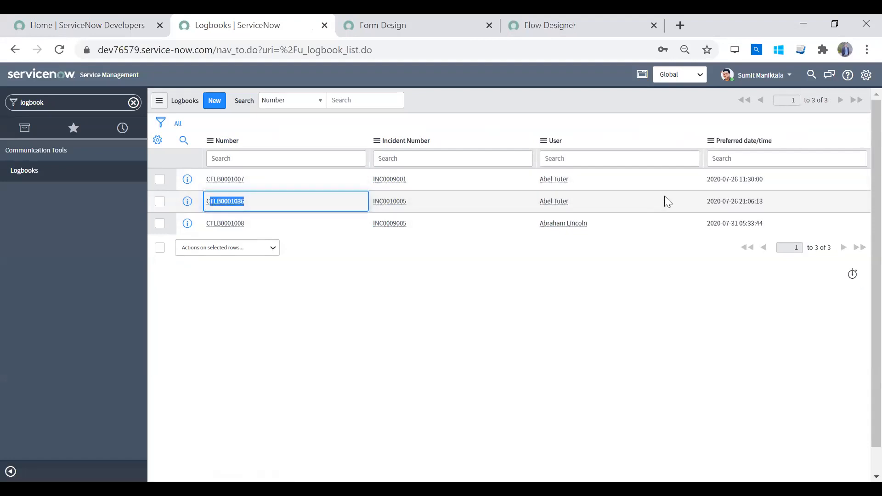
left_click(694, 205)
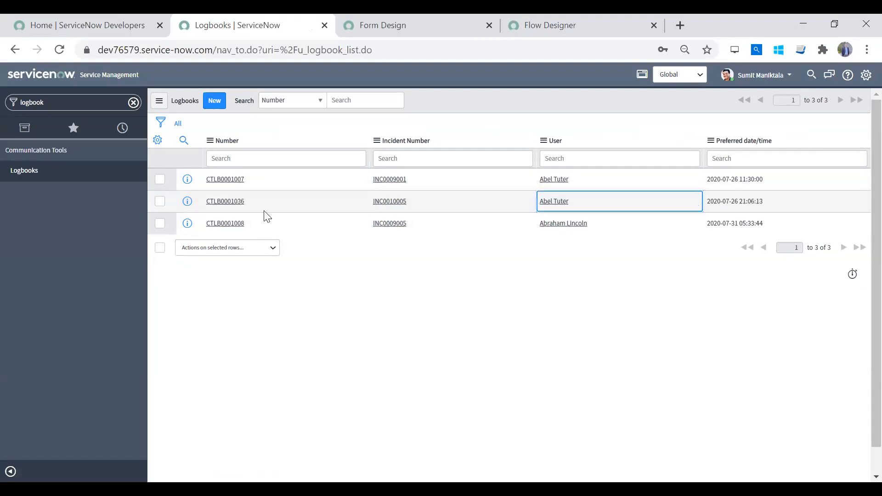
left_click(226, 202)
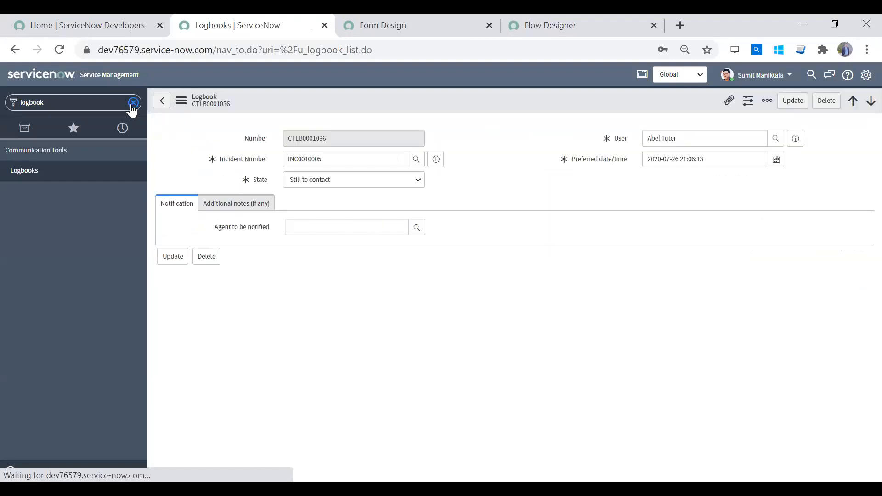
Filter the navigator for "mail" and open the Outbox under System Mailboxes.
left_click(89, 103)
type("em")
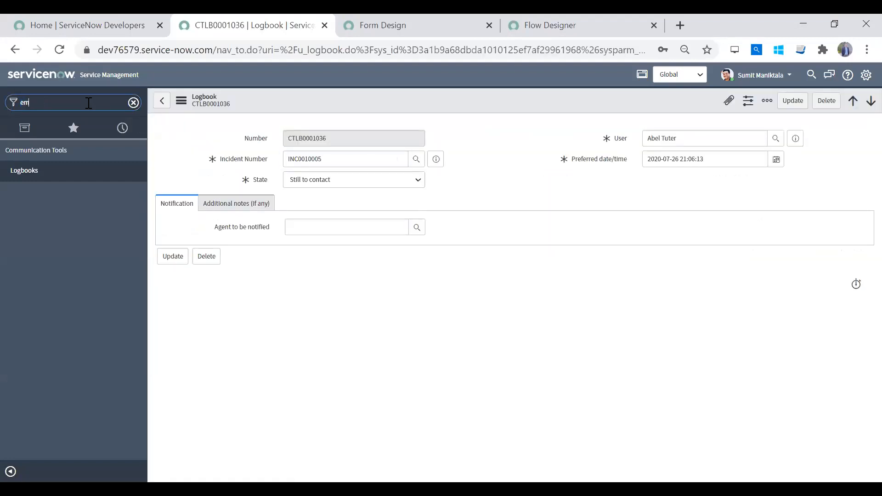
type("ail")
key("Return")
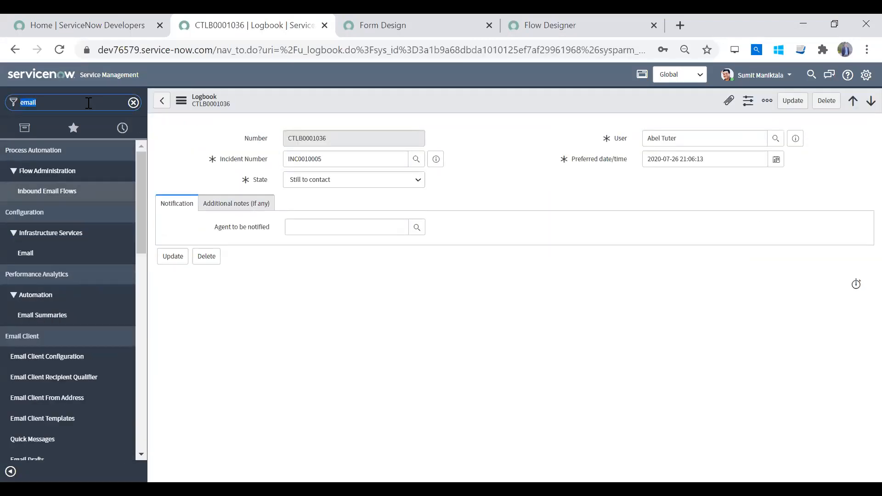
type("mail")
left_click_drag(143, 192, 134, 285)
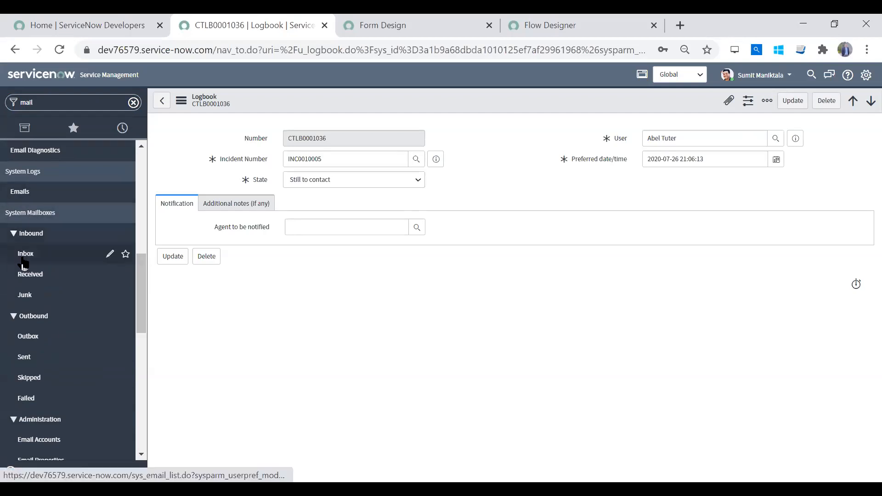
left_click(45, 345)
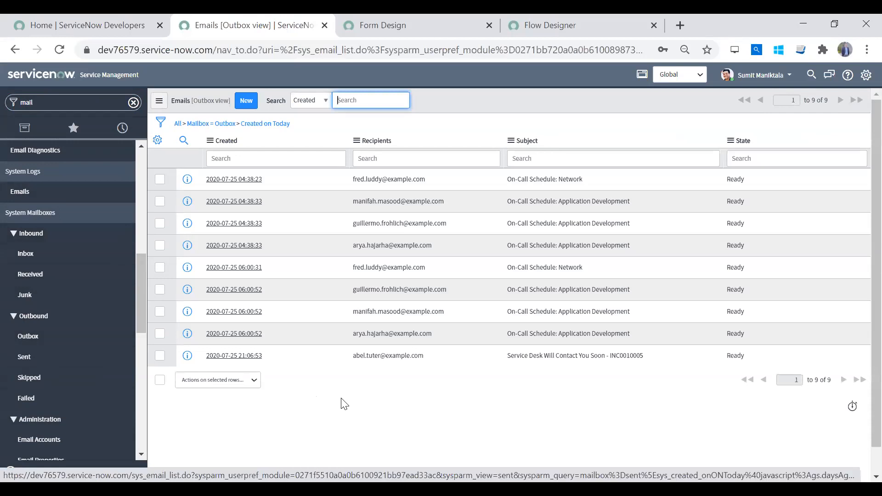
Open the email "Service Desk Will Contact You Soon - INC0010005" and examine its subject, recipients and body.
left_click_drag(448, 361, 304, 361)
left_click(252, 357)
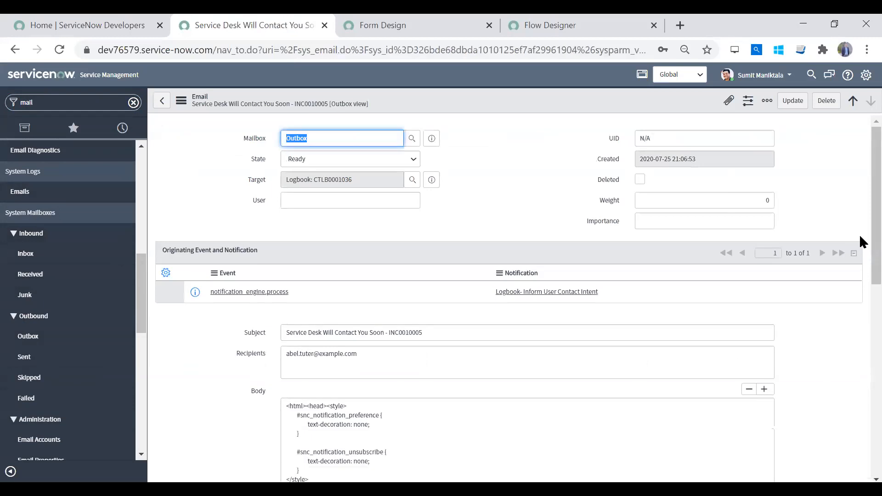
scroll(859, 294, "down", 2)
left_click_drag(324, 228, 400, 227)
double_click(400, 227)
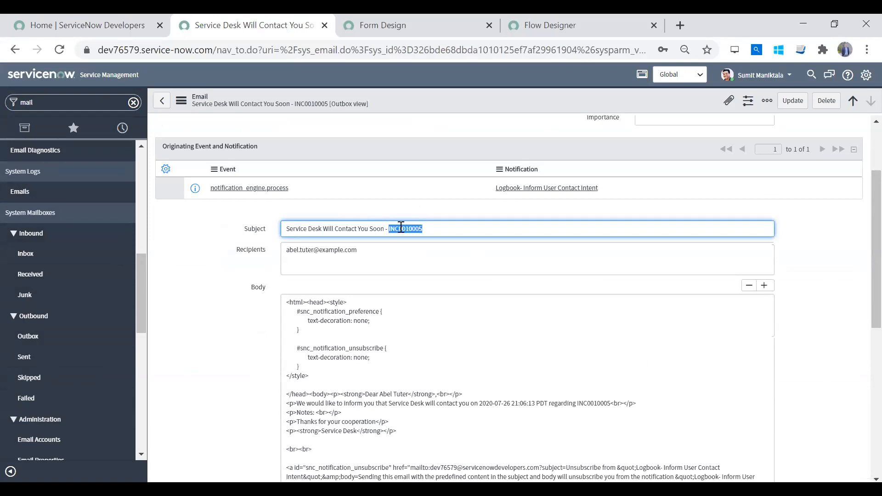
left_click(419, 229)
double_click(419, 229)
left_click_drag(369, 251, 217, 249)
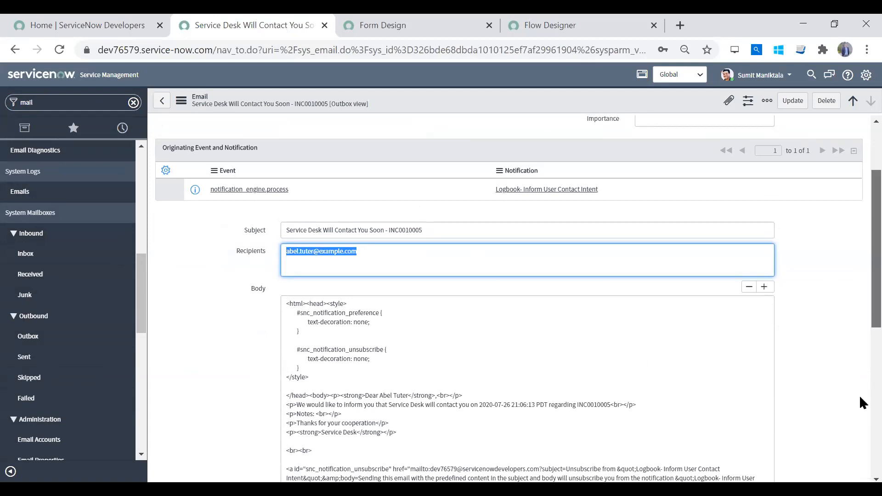
scroll(864, 416, "down", 5)
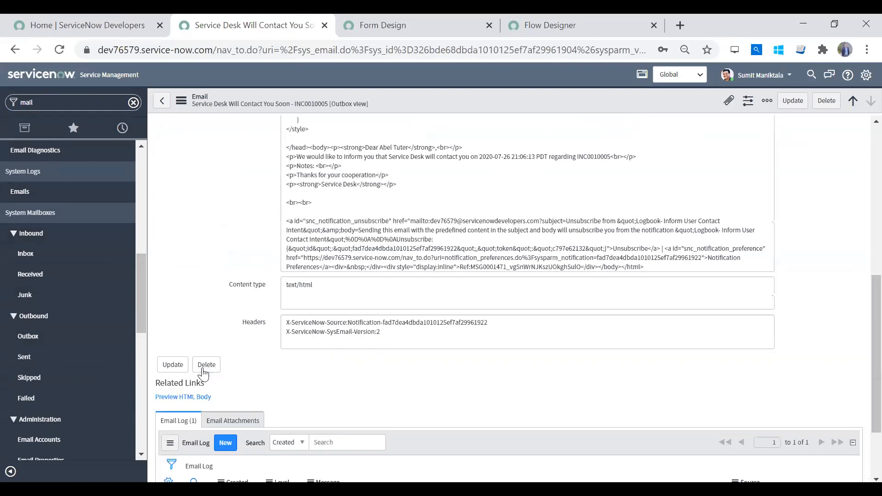
Preview the email's HTML body and check the greeting, contact date and time, incident number and closing text.
left_click(182, 398)
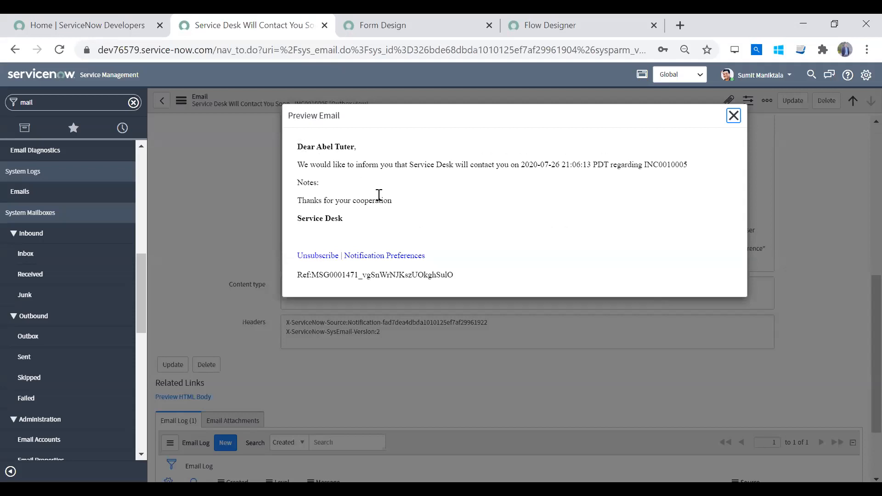
left_click_drag(314, 148, 359, 154)
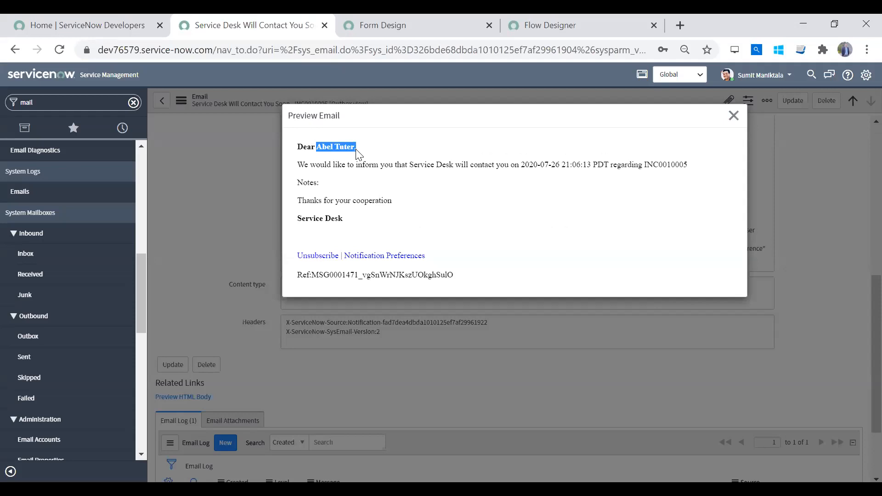
left_click_drag(358, 154, 322, 147)
left_click_drag(522, 165, 654, 164)
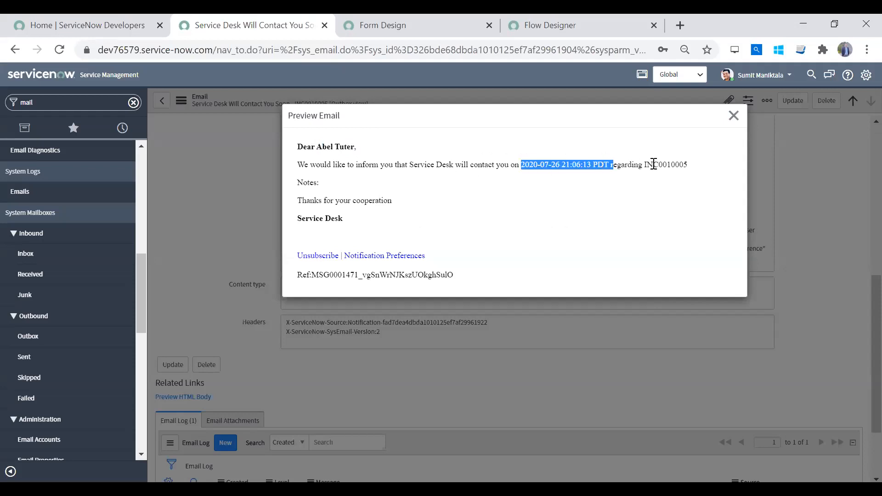
left_click(654, 164)
left_click_drag(305, 200, 407, 200)
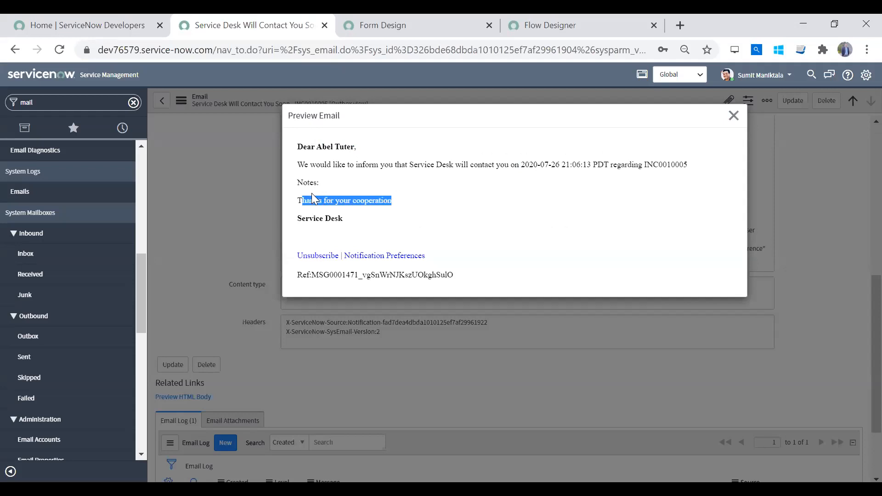
Check the reference line at the end of the email preview, then close the preview and return to the email's top fields.
left_click(339, 186)
triple_click(329, 272)
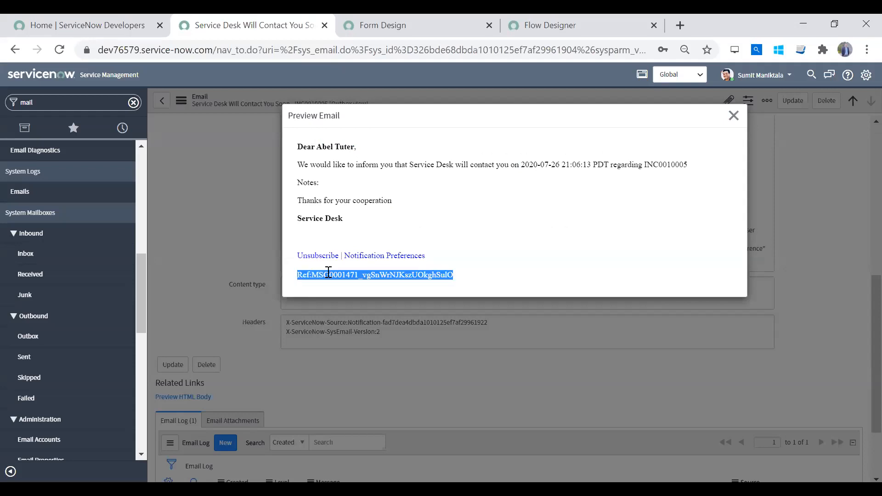
left_click(301, 276)
left_click_drag(300, 276, 463, 280)
left_click(504, 250)
left_click_drag(465, 275, 296, 284)
left_click(563, 213)
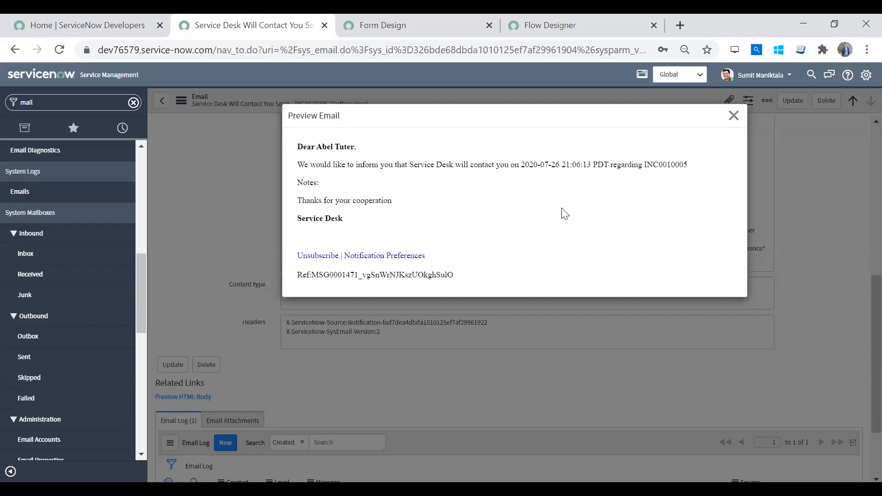
left_click(734, 116)
scroll(860, 297, "up", 8)
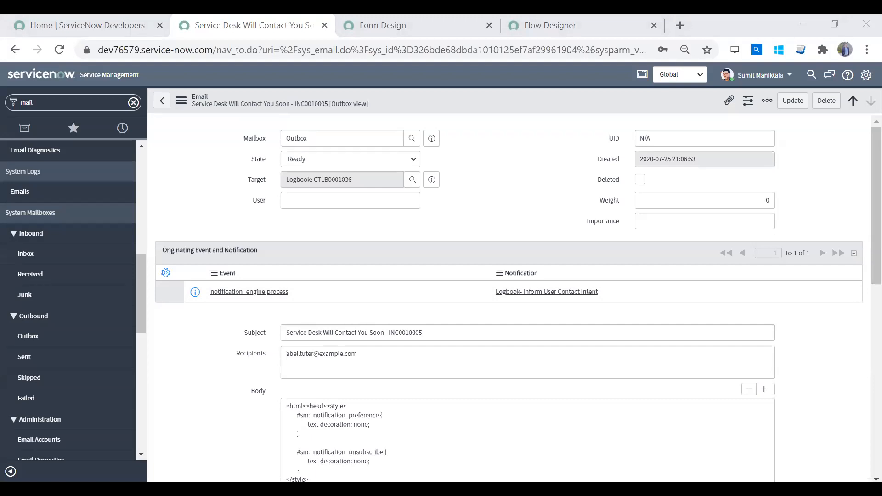
Filter the navigator for "logboo", open logbook record CTLB0001007 from the Logbooks list and view its additional notes.
double_click(65, 98)
type("logbo")
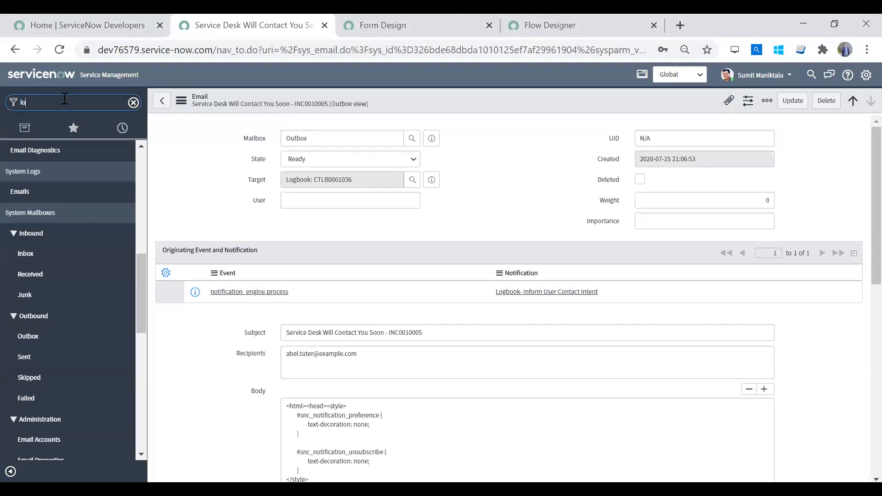
left_click(59, 173)
left_click(231, 180)
left_click(242, 205)
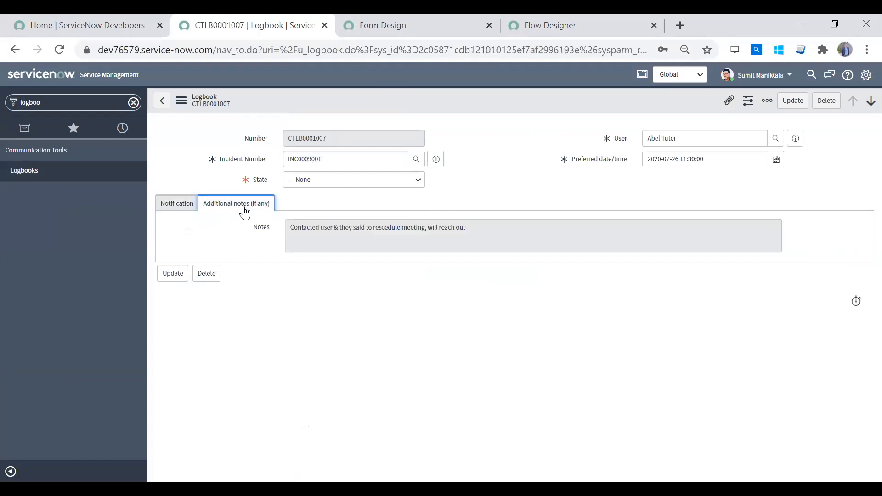
Open the Logbook form's UI policy "Readonly/Editable behaviour for user field based on incident" and update it.
right_click(469, 100)
mouse_move(513, 148)
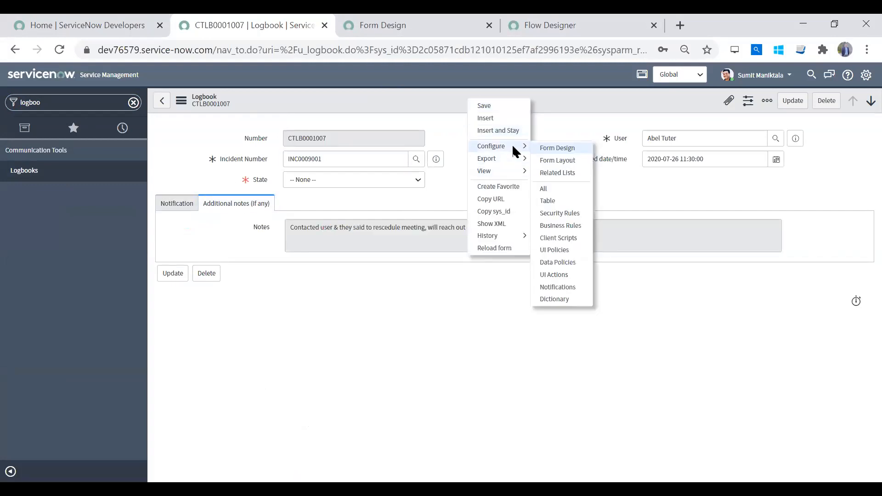
left_click(554, 249)
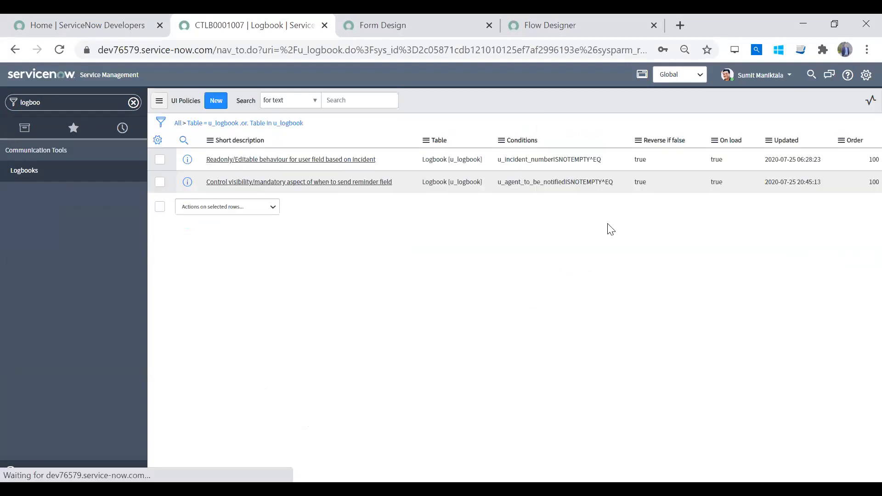
left_click(245, 161)
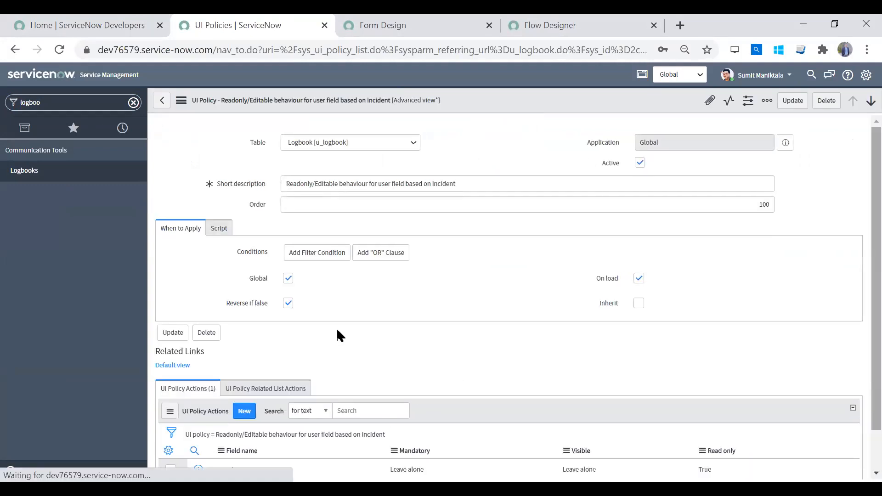
left_click(640, 237)
left_click(786, 103)
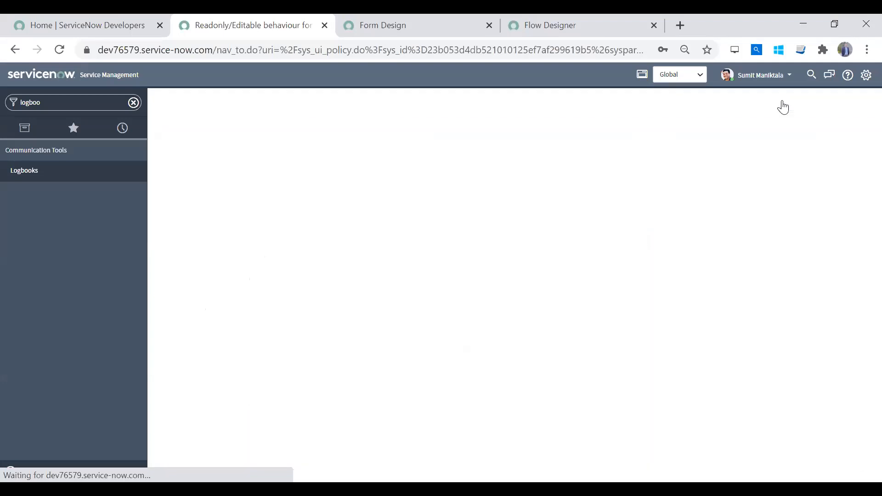
left_click(79, 167)
left_click(219, 109)
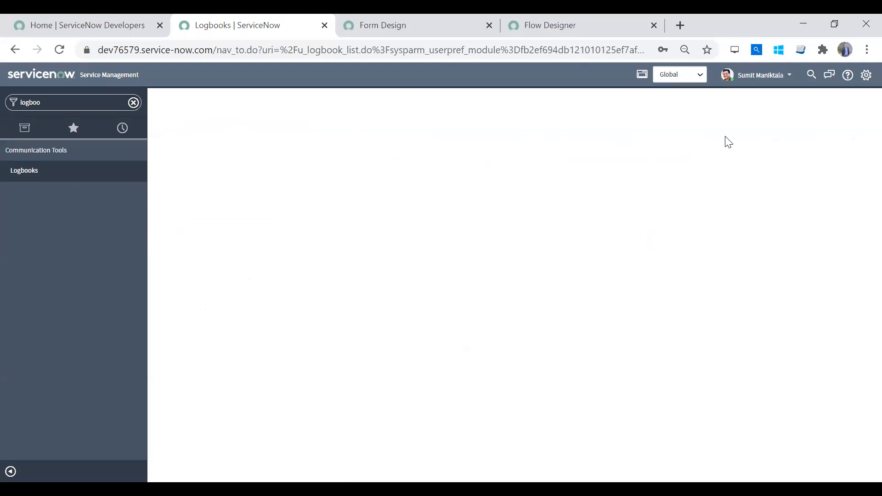
left_click(416, 163)
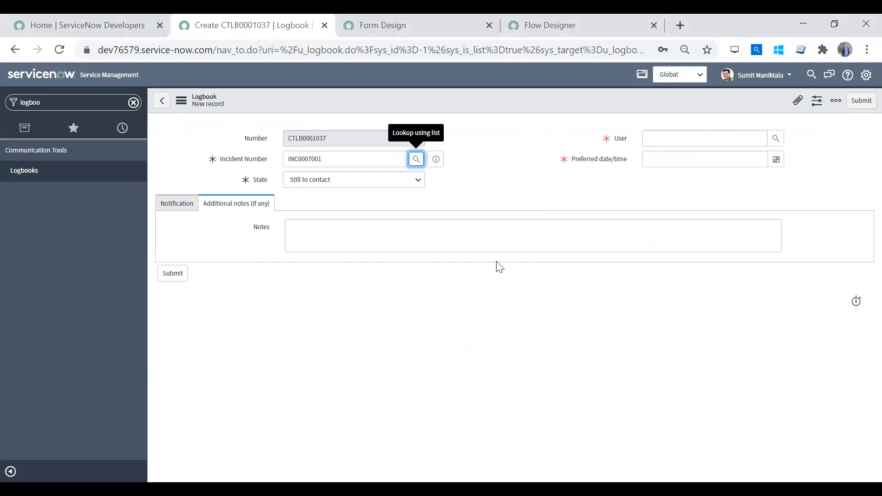
left_click(686, 159)
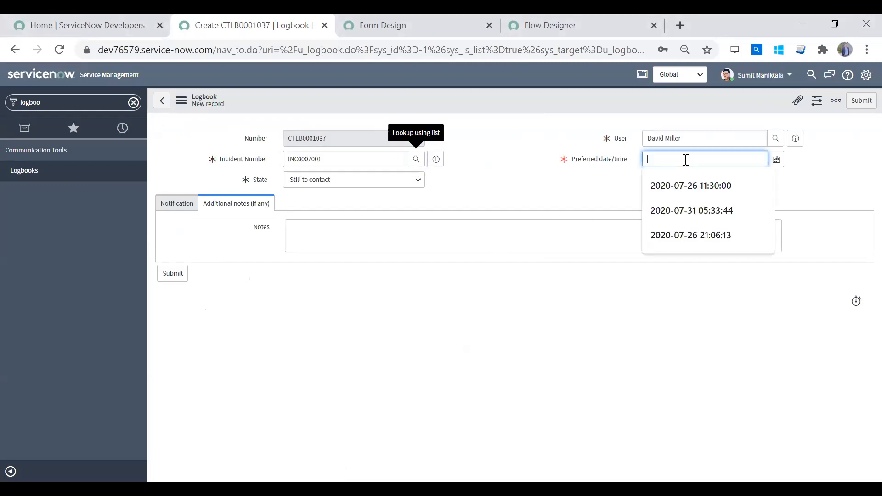
left_click(776, 161)
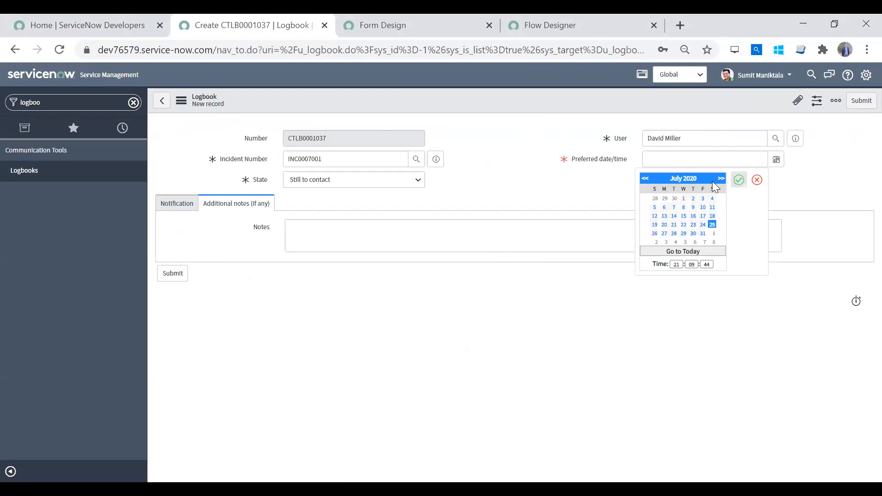
left_click(739, 179)
Enter three lines of additional notes, "This is a sample notes line 1" through "line 3", and submit the Logbook record.
left_click(186, 206)
left_click(213, 206)
left_click(332, 232)
type("This is a sample notes line 1")
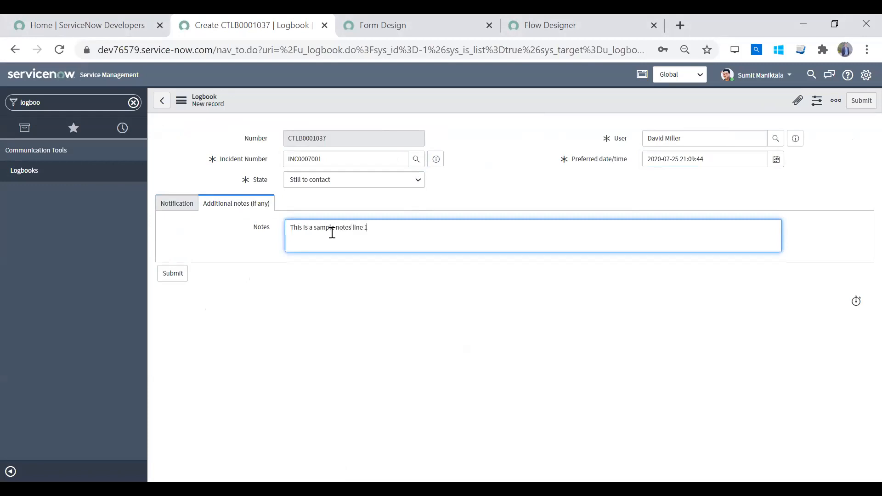
key("ctrl+a")
key("ctrl+c")
key("Right")
key("Return")
key("ctrl+v")
key("BackSpace")
type("2")
key("Return")
key("ctrl+v")
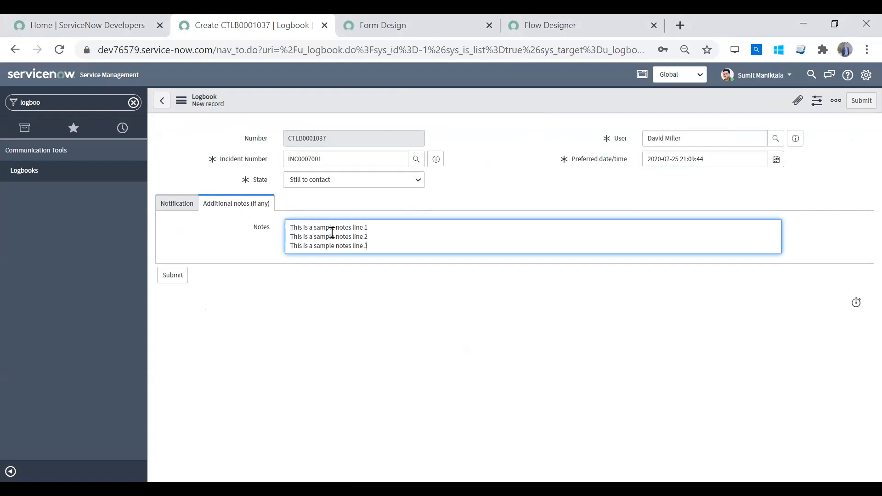
left_click(172, 280)
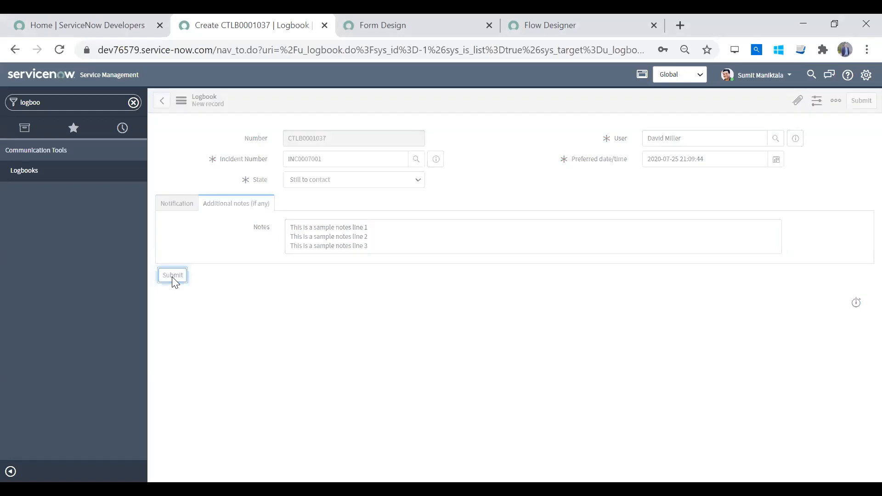
Filter the navigator for "mail" and open the outbound Outbox to find the new record's email.
left_click(74, 103)
type("mail")
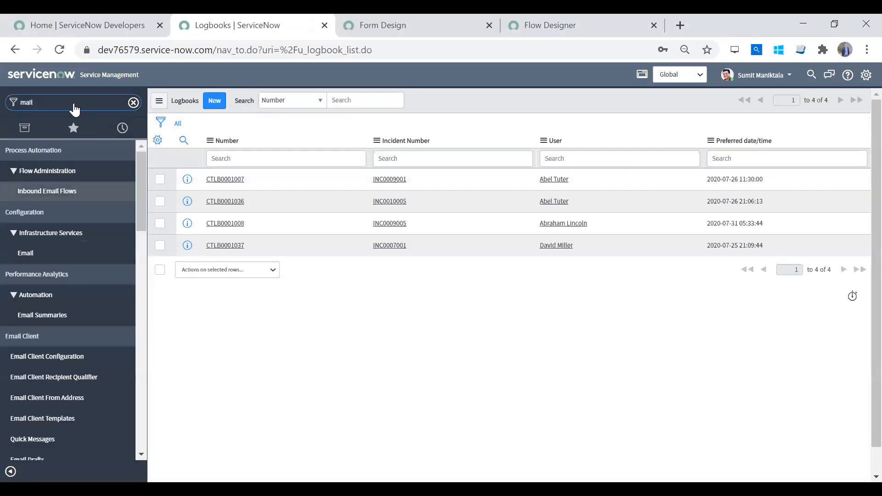
scroll(143, 214, "down", 5)
scroll(149, 366, "down", 3)
scroll(148, 354, "up", 3)
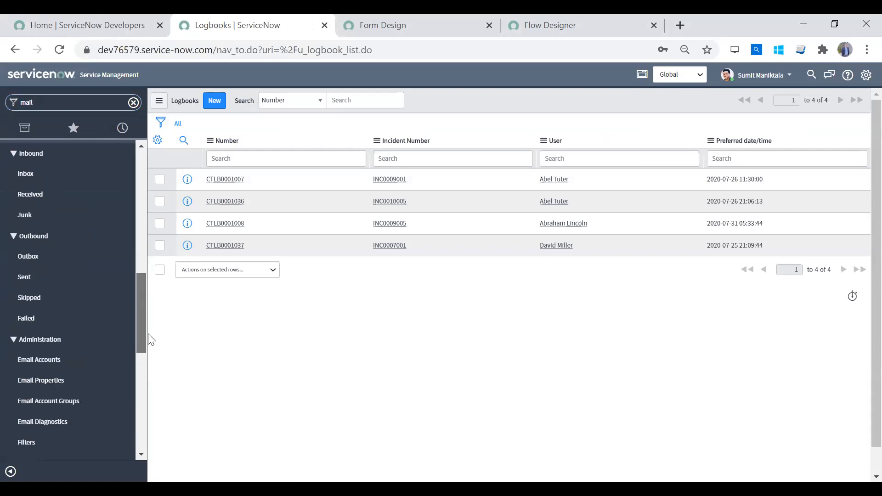
left_click(52, 261)
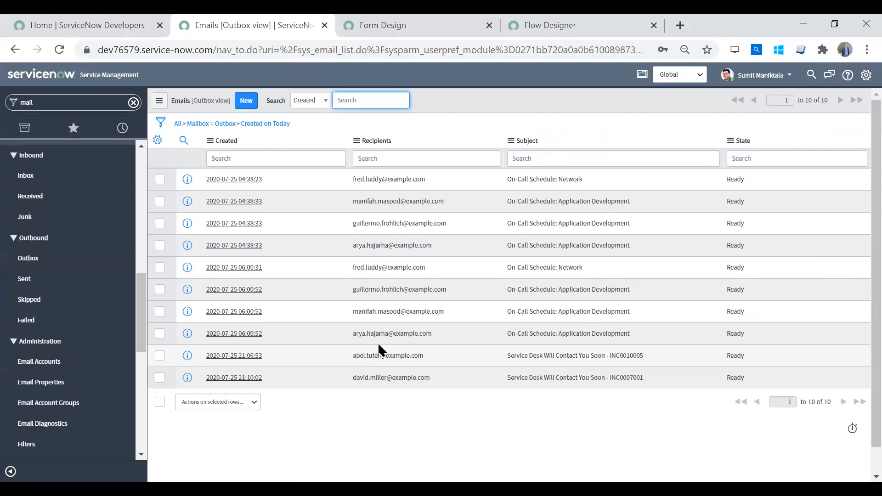
Check the recipient of the email "Service Desk Will Contact You Soon - INC0007001" in the list and open that email.
left_click_drag(363, 378, 482, 379)
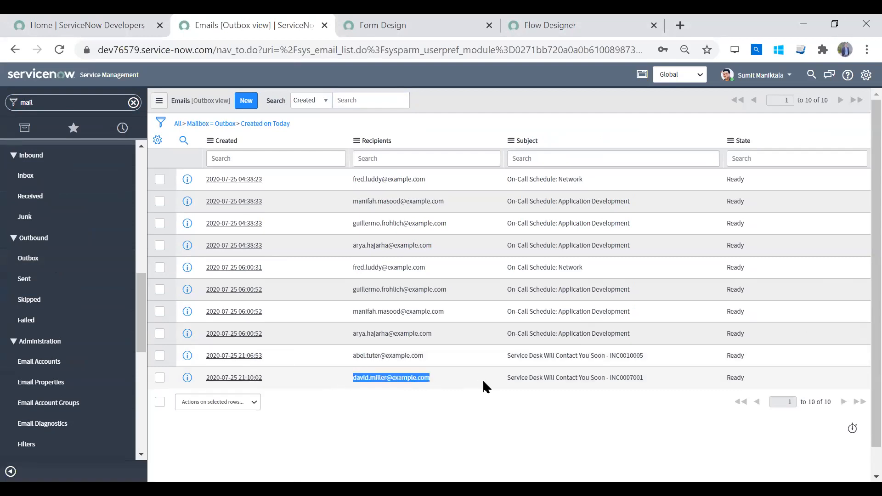
left_click(535, 392)
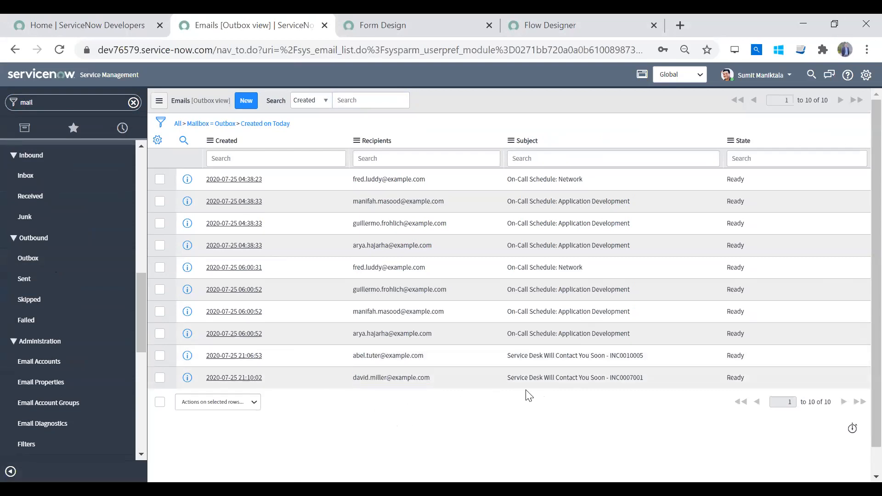
left_click(255, 377)
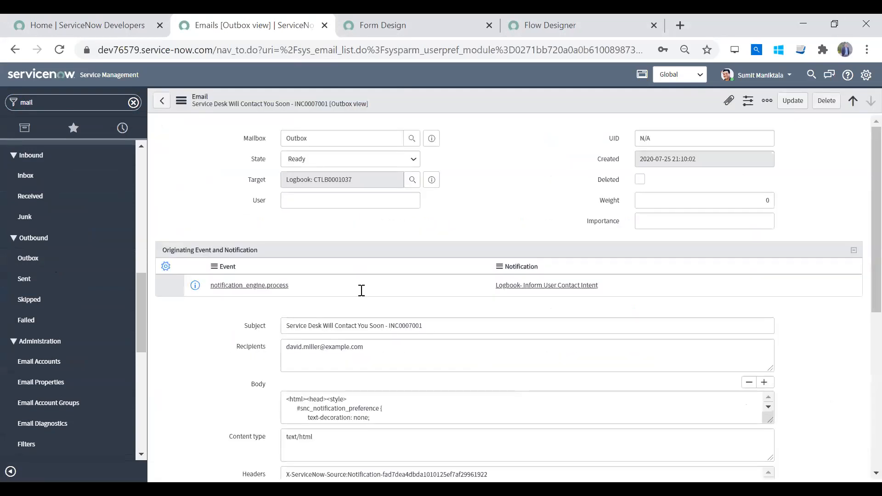
left_click(366, 355)
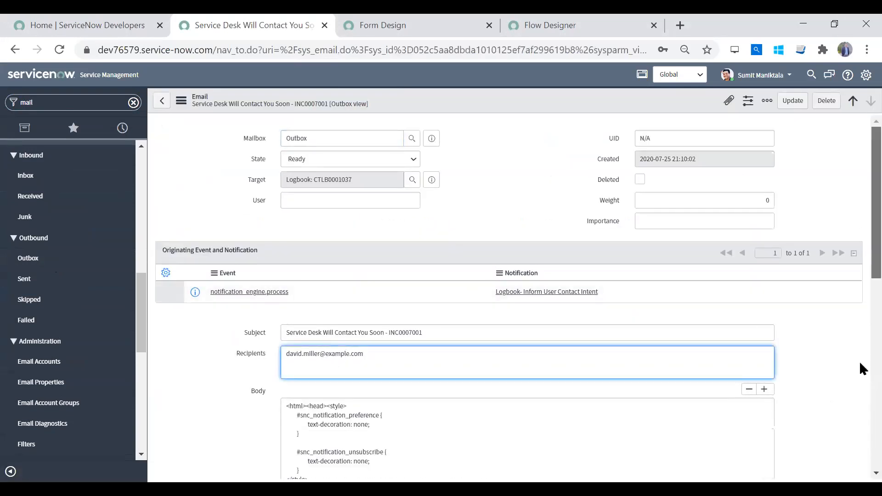
Preview the HTML body of the INC0007001 email, check its three notes lines, and close the preview.
scroll(306, 409, "down", 8)
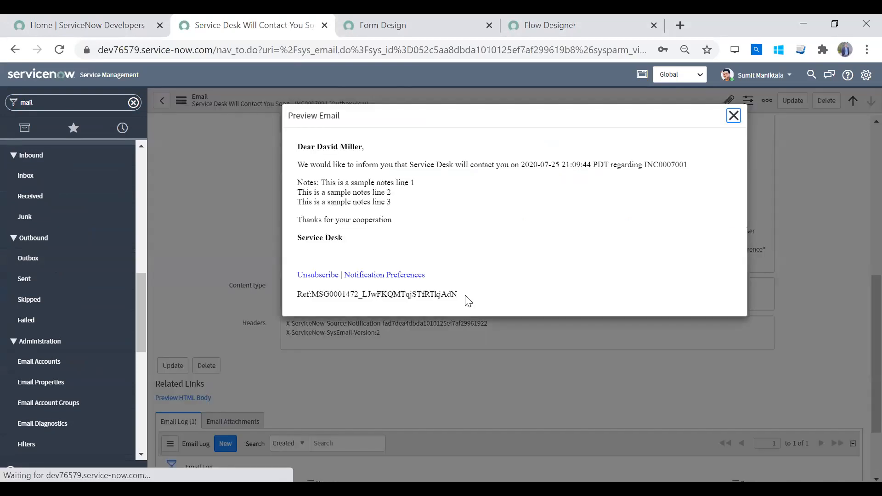
left_click_drag(321, 183, 402, 201)
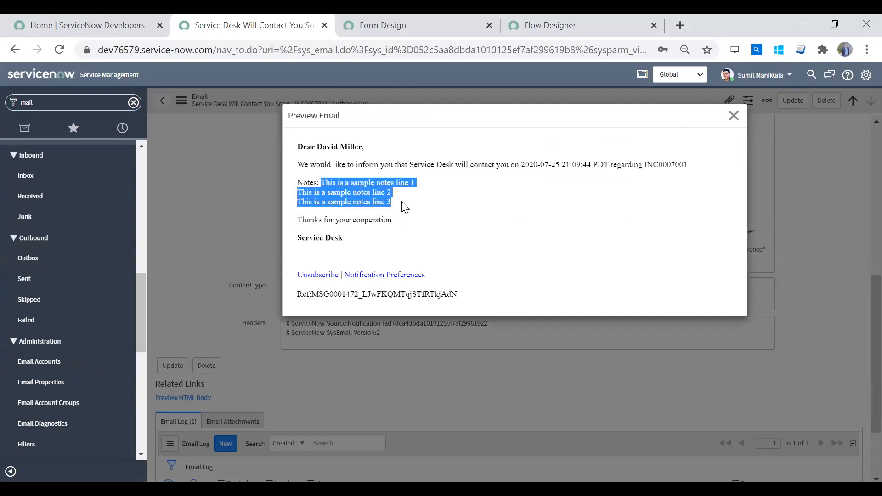
left_click(405, 207)
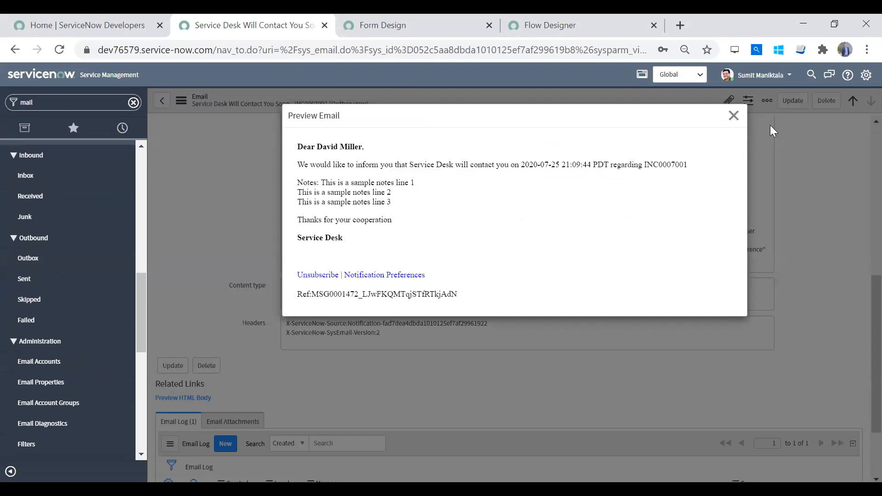
left_click(735, 116)
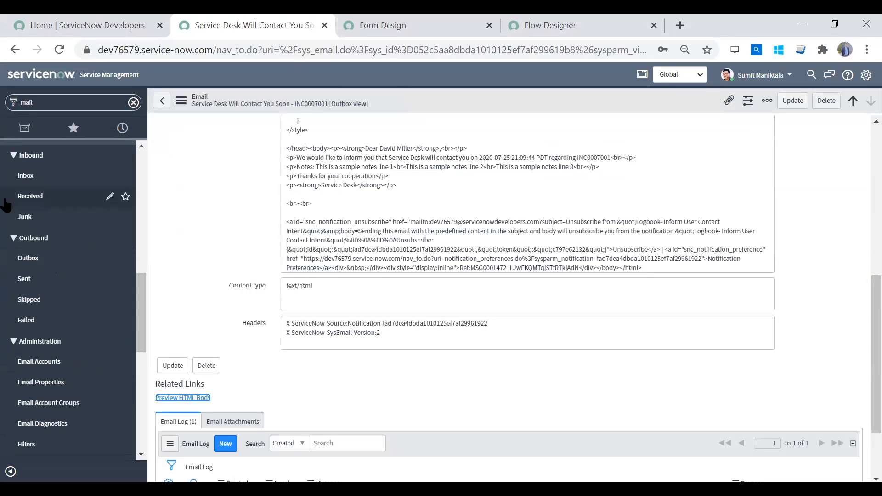
Filter the navigator for "notification" and open the Notifications list under System Notification's Email section.
left_click(88, 102)
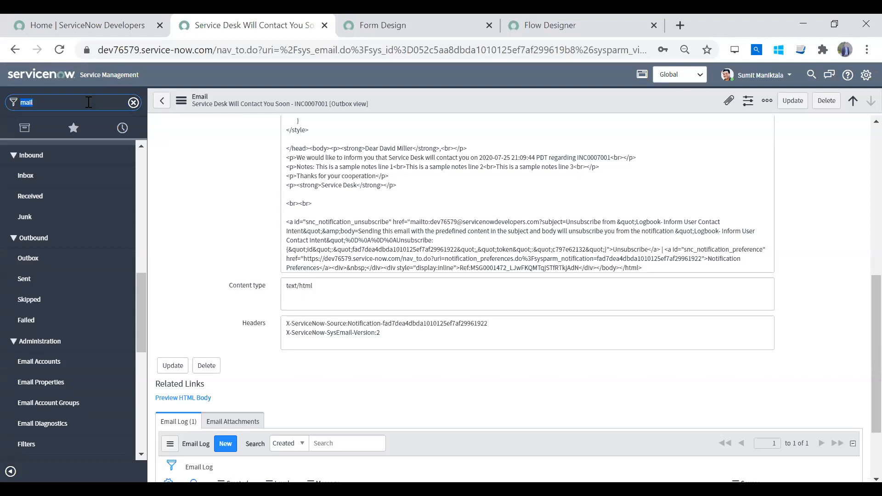
type("notifiaqtion")
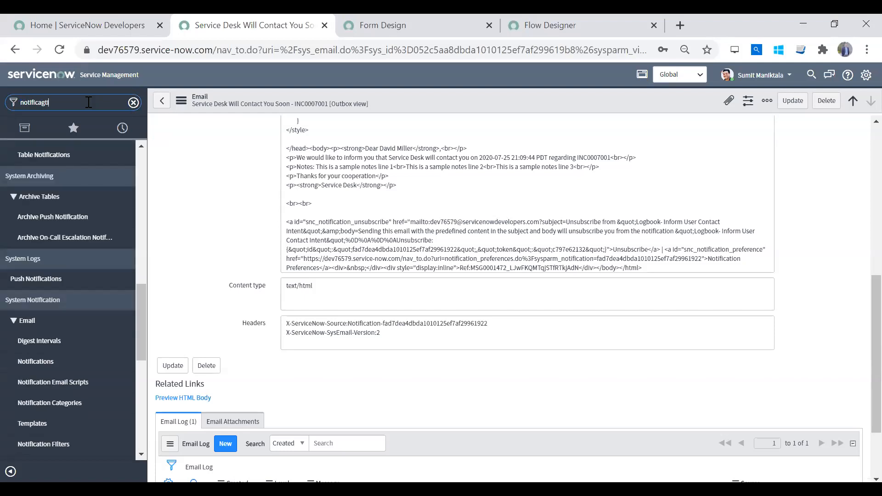
key("ctrl+a")
type("notifications")
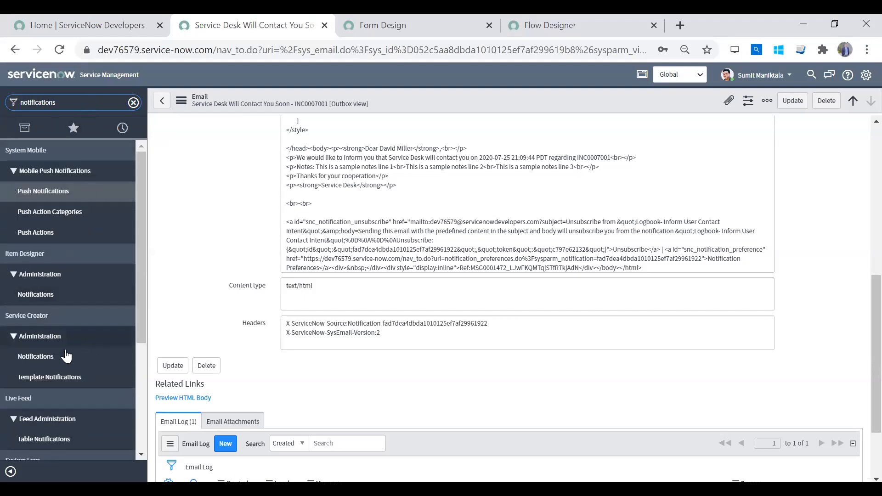
key("BackSpace")
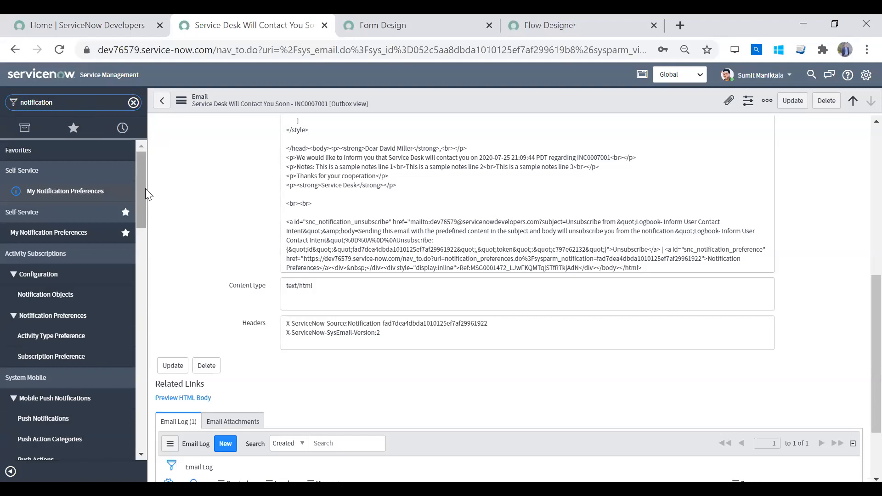
scroll(134, 268, "down", 10)
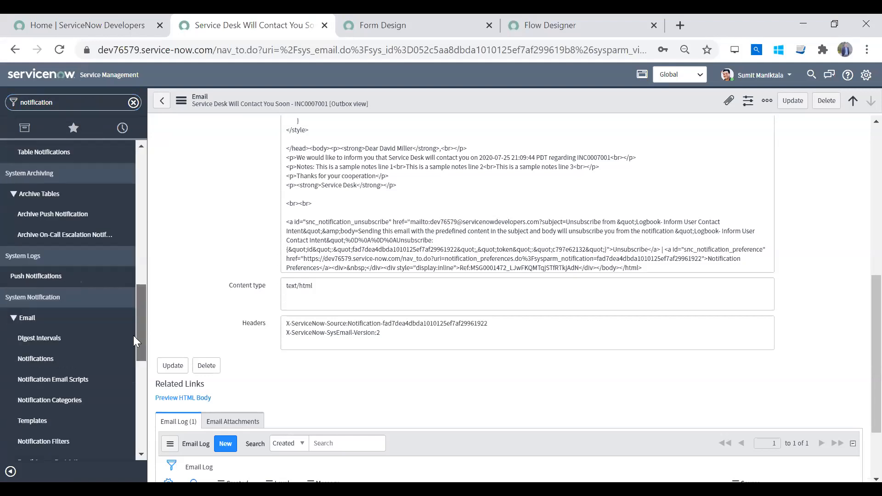
left_click(56, 361)
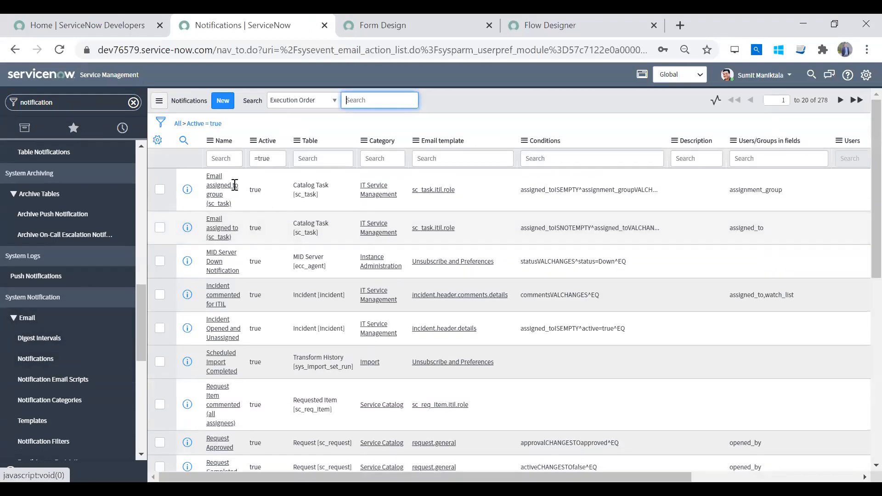
Open the Notifications list under Item Designer's Administration section to compare it with the general one.
mouse_move(138, 311)
left_mouse_down()
mouse_move(138, 266)
mouse_move(134, 315)
left_mouse_up()
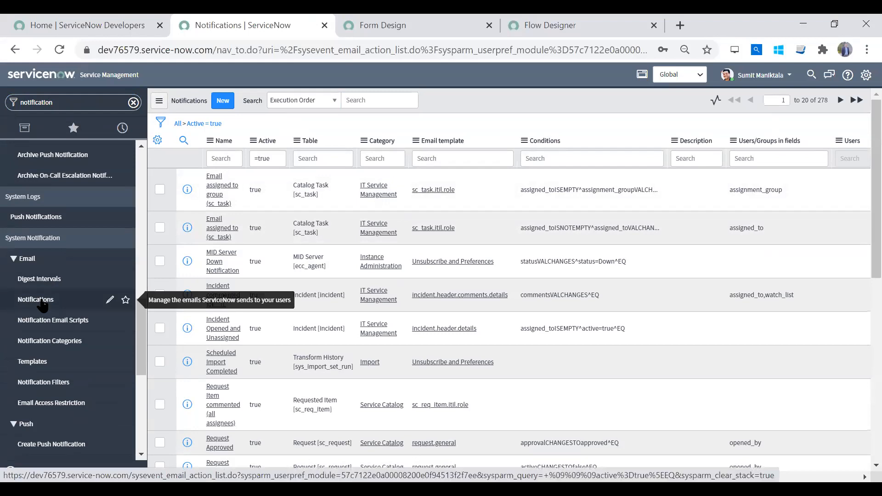
left_click(140, 268)
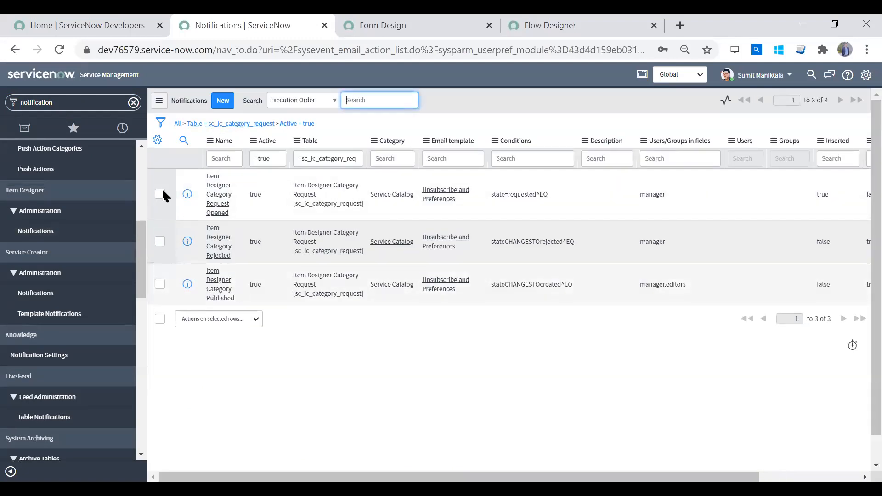
Remove all filter conditions from the Item Designer notifications list, and reopen the Notifications list under System Notification's Email section.
left_click(177, 126)
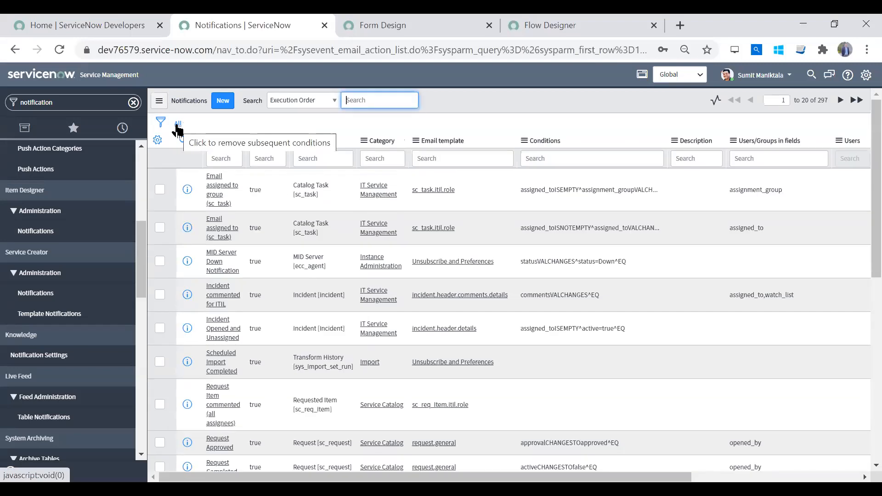
left_click_drag(137, 244, 136, 280)
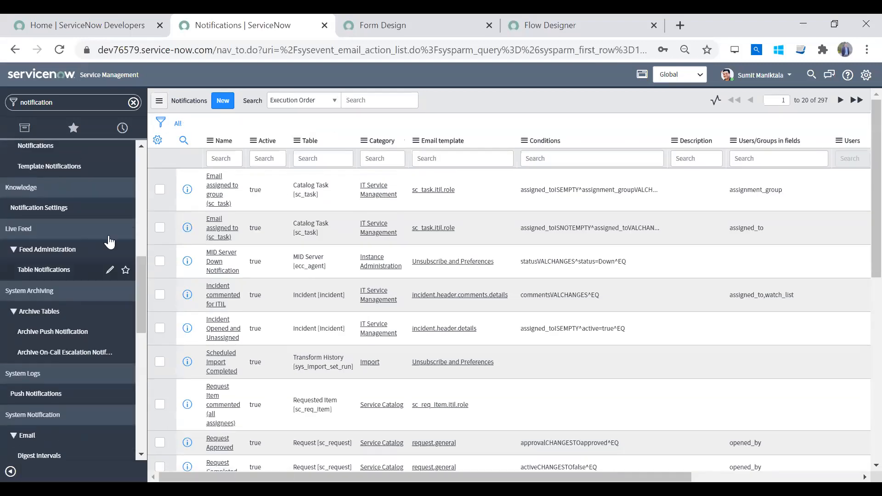
left_click_drag(137, 313, 136, 339)
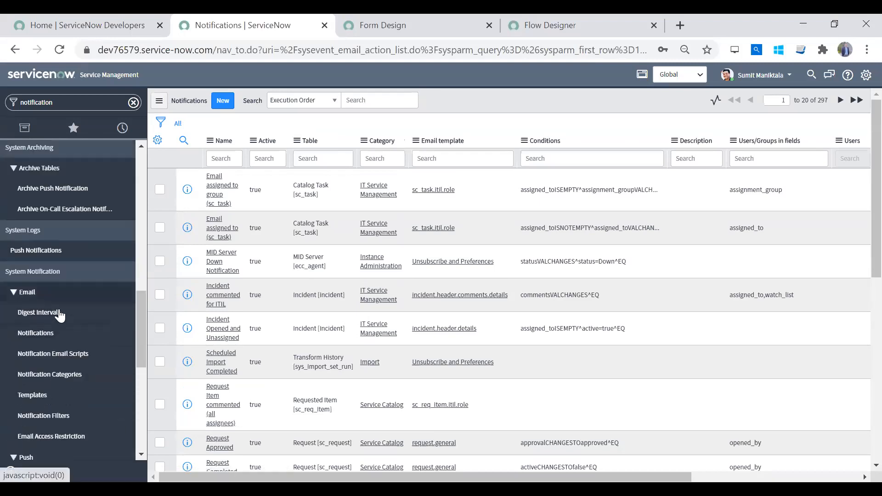
left_click(61, 334)
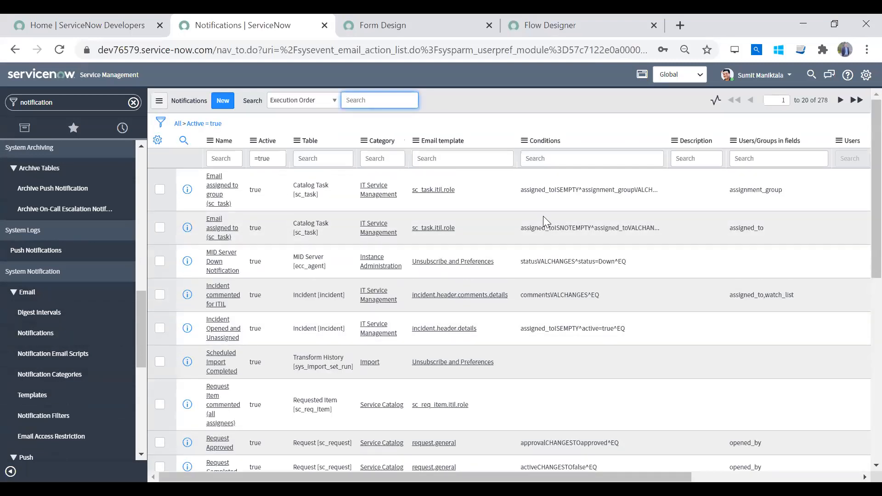
Sort the active notifications list by the Updated column.
left_click_drag(314, 477, 485, 478)
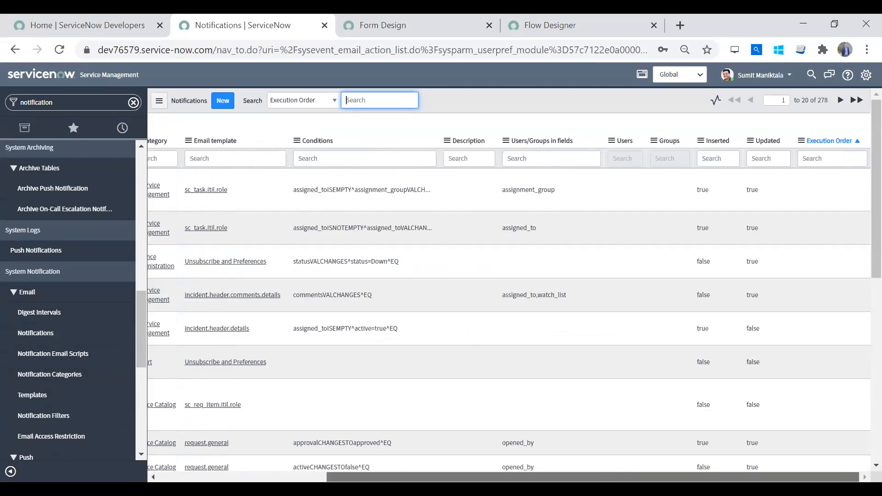
left_click(765, 142)
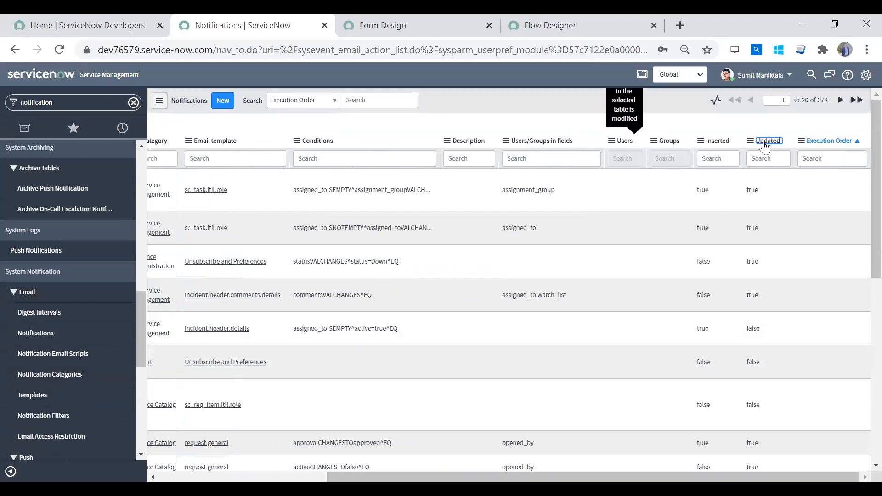
left_click_drag(338, 477, 168, 476)
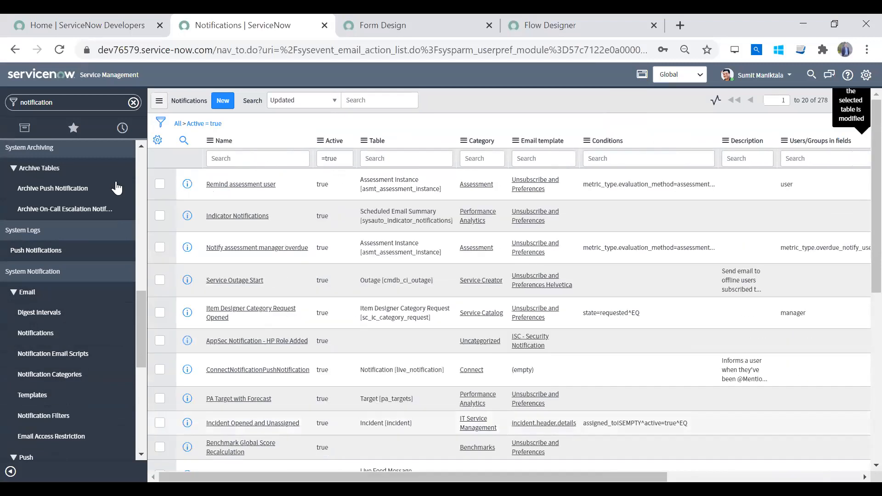
Add the Created column to the notifications list and sort the list by it in descending order.
left_click(157, 141)
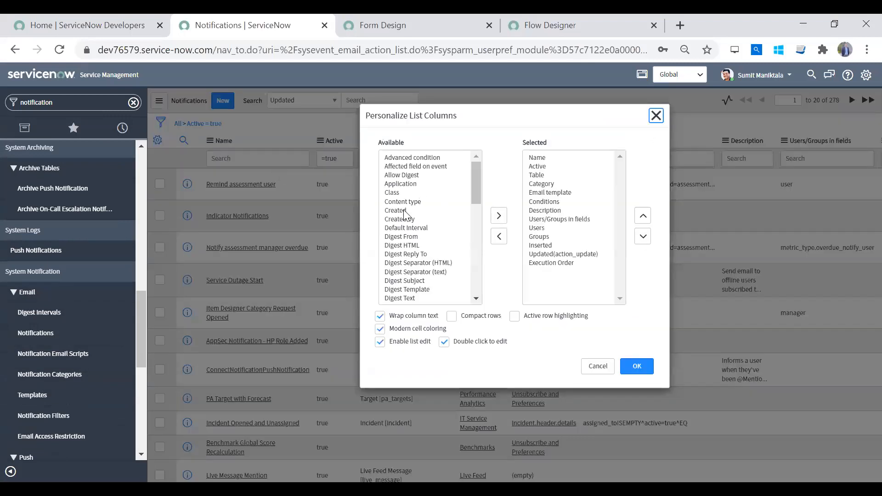
double_click(404, 210)
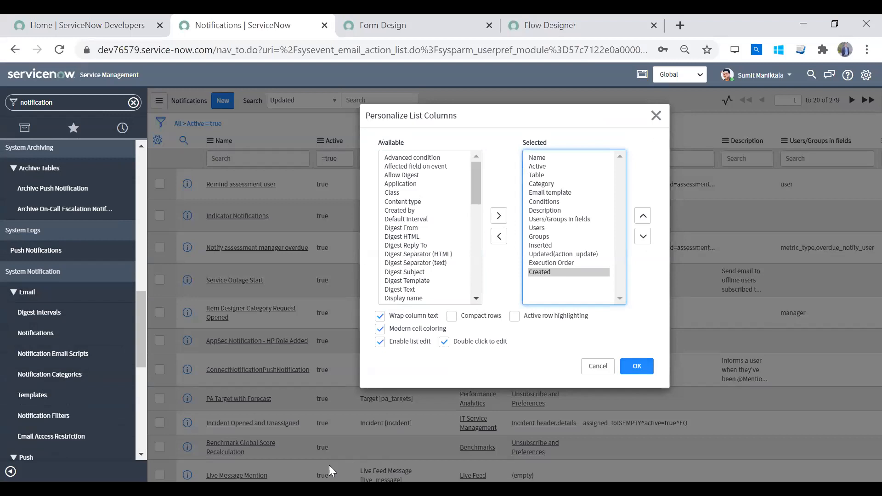
key("Return")
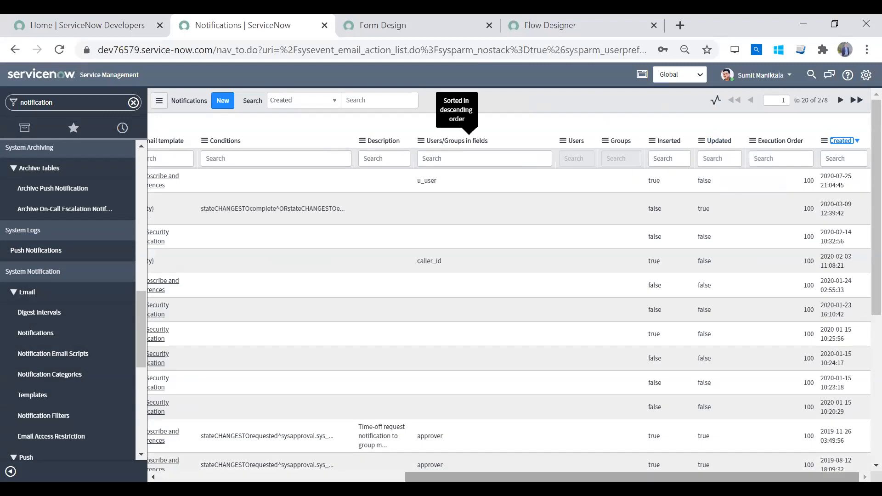
Open the "Logbook- Inform User Contact Intent" notification and review the email template, subject and message it will contain.
left_click_drag(694, 477, 441, 477)
left_click(239, 179)
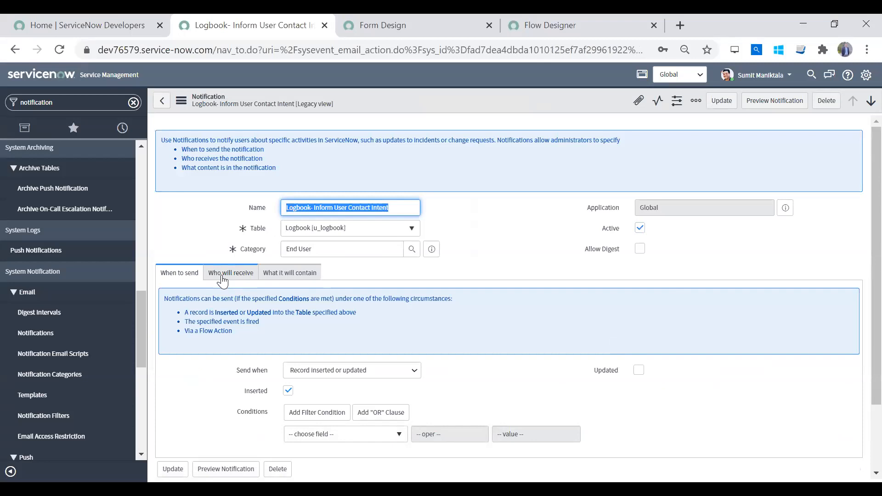
left_click(296, 276)
scroll(859, 355, "down", 2)
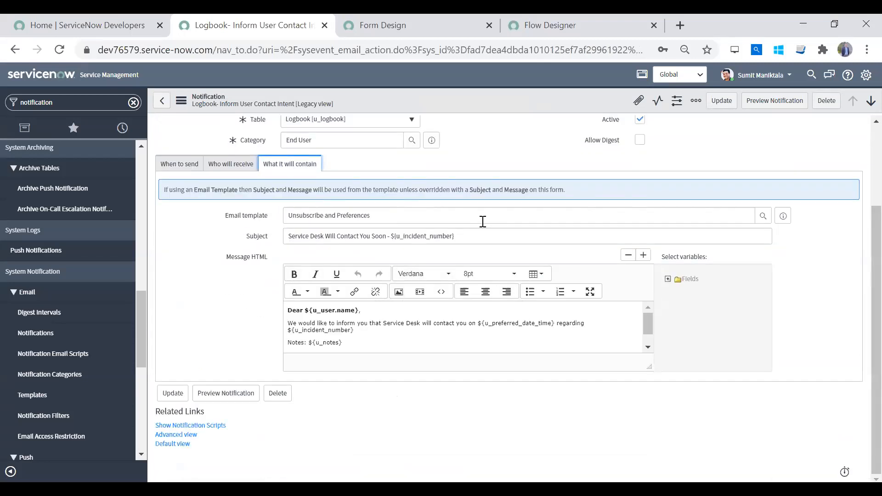
left_click_drag(480, 235, 235, 229)
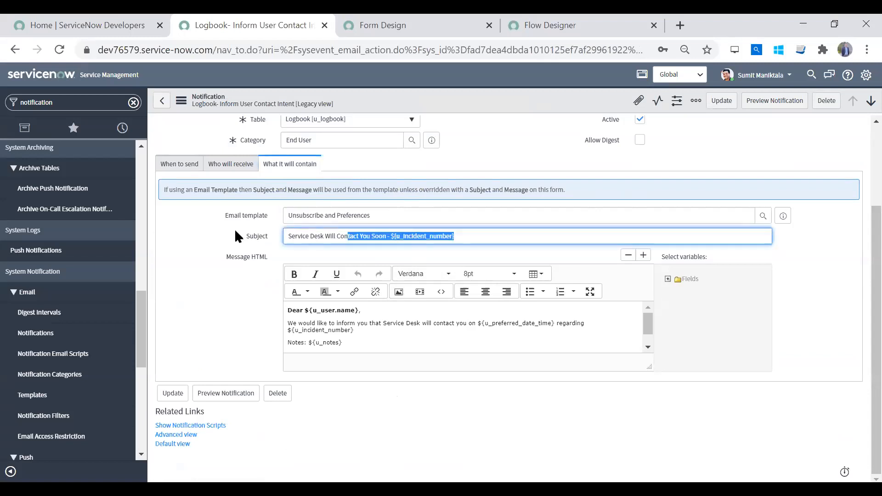
left_click(406, 333)
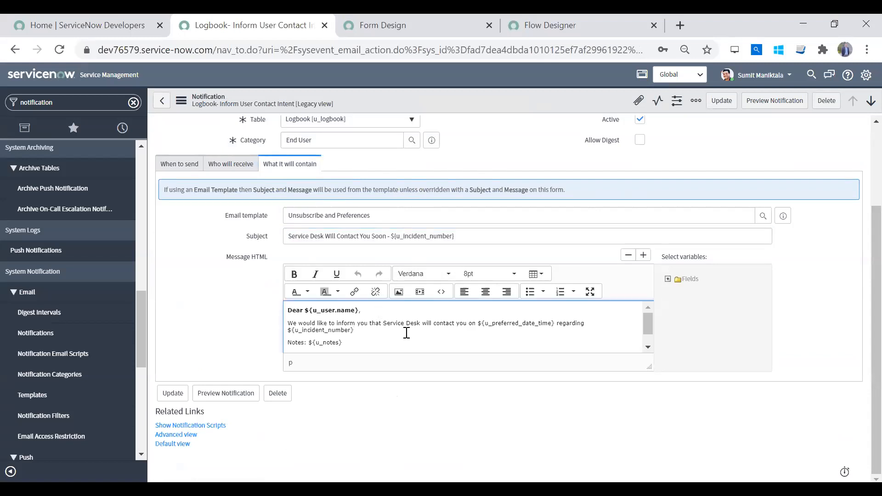
left_click_drag(380, 216, 212, 223)
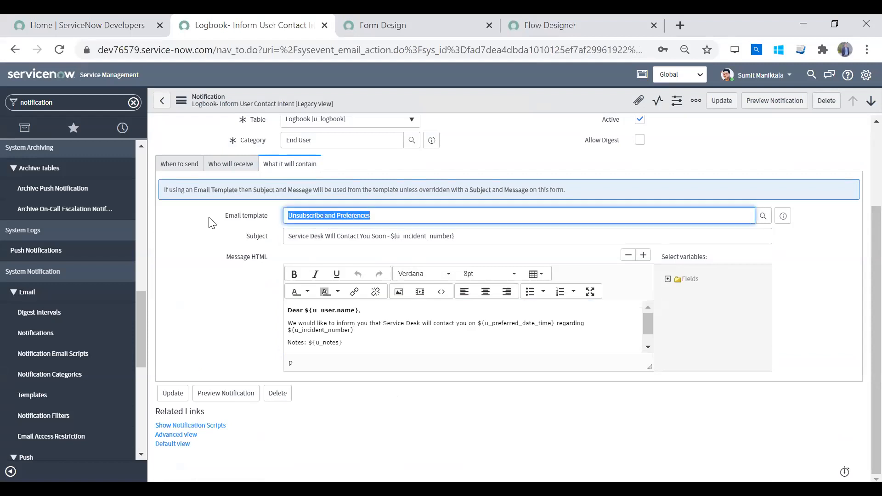
Open the record of the notification's "Unsubscribe and Preferences" email template and examine its message fields and related notifications.
left_click(784, 216)
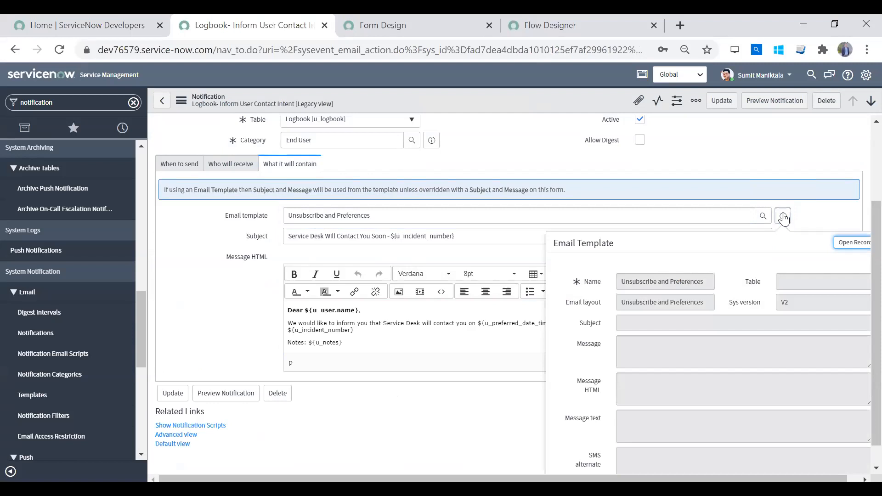
left_click(854, 243)
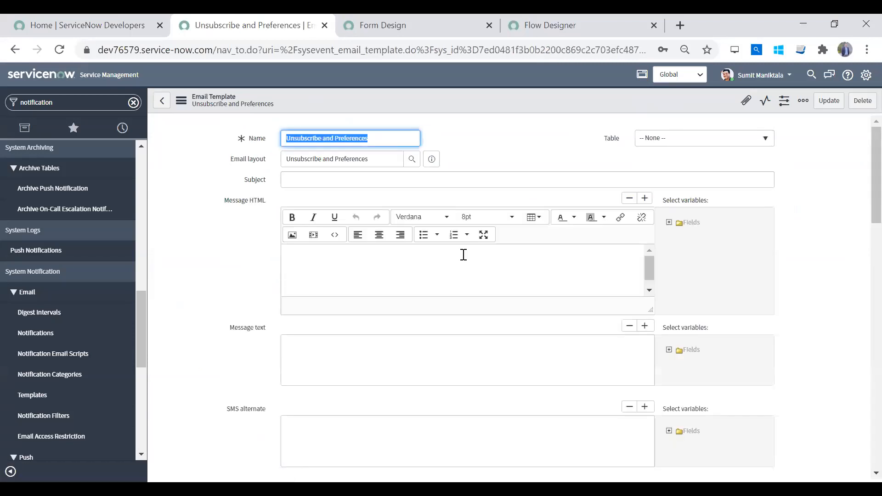
scroll(861, 301, "down", 10)
scroll(860, 234, "up", 5)
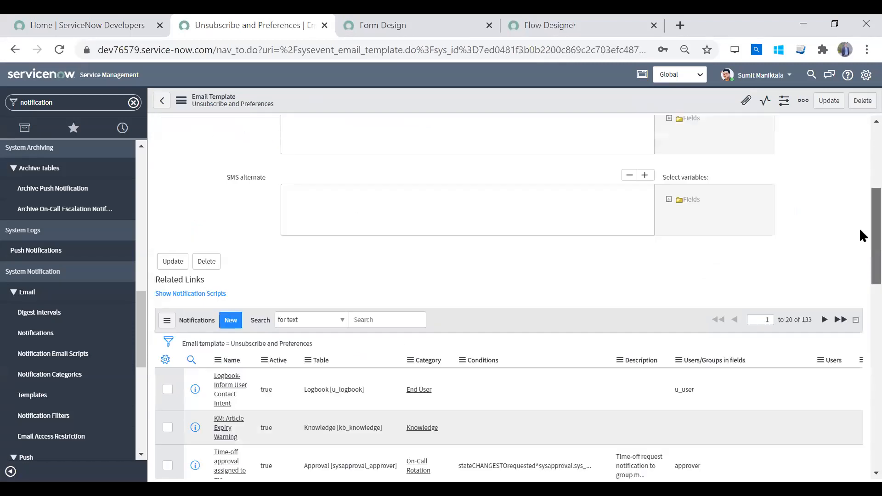
scroll(859, 227, "up", 2)
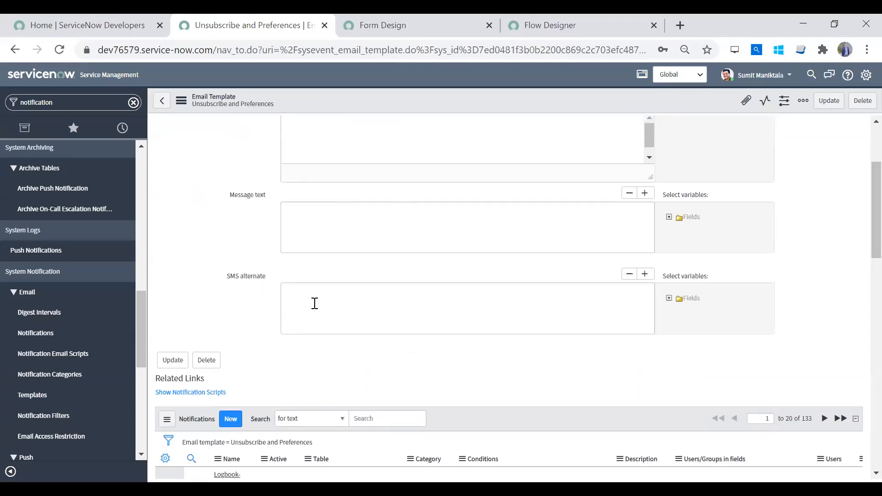
Filter the navigator for "mail" to find the system mailboxes.
double_click(67, 99)
type("mail")
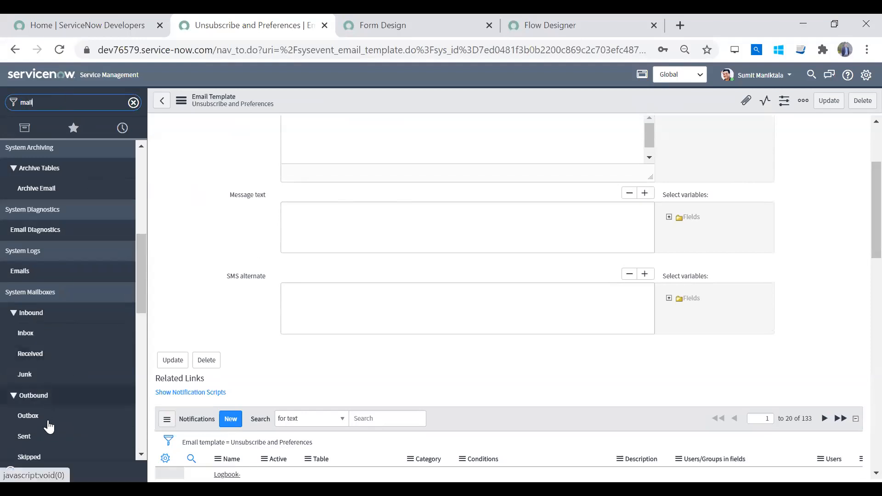
Open the Outbox in a separate browser tab and open the "Service Desk Will Contact You Soon - INC0007001" email.
middle_click(78, 419)
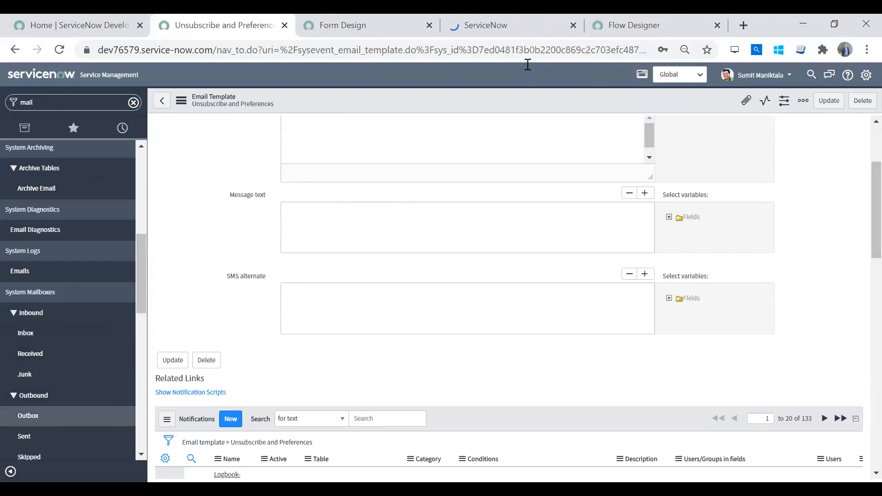
left_click(484, 34)
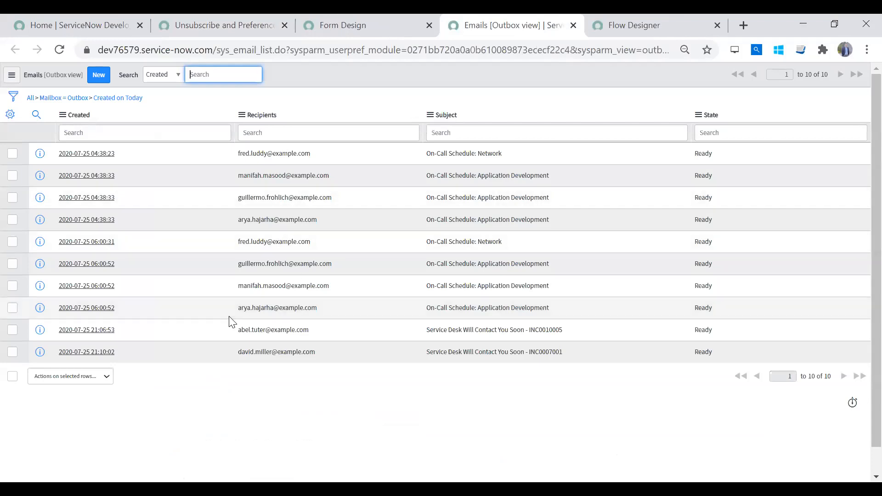
left_click(96, 353)
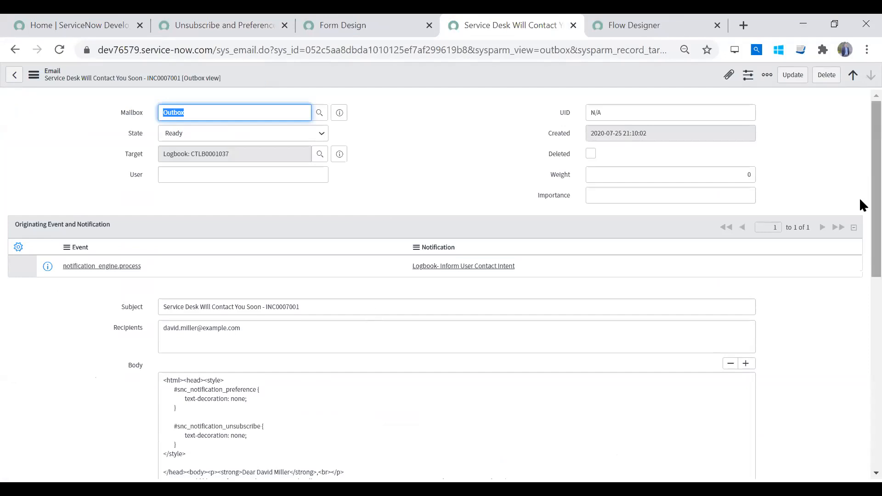
Preview the email's HTML body, check the Unsubscribe and Notification Preferences footer links, and close the preview.
left_click_drag(875, 205, 875, 338)
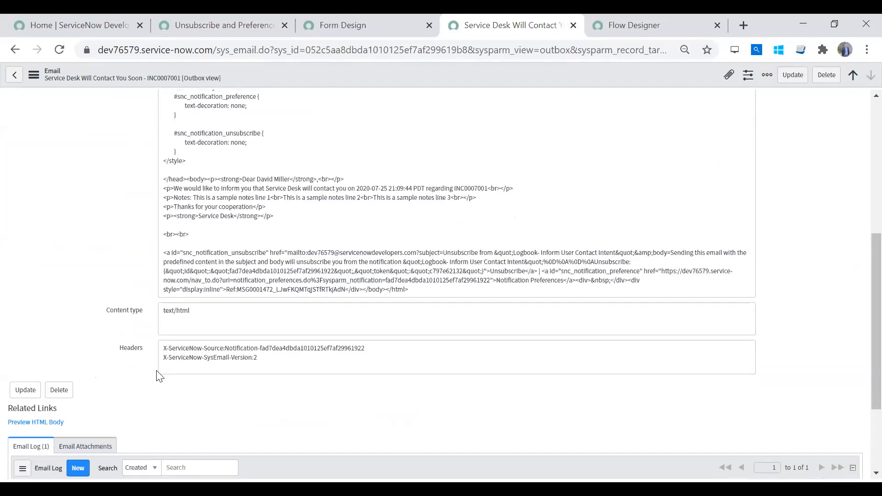
left_click(33, 423)
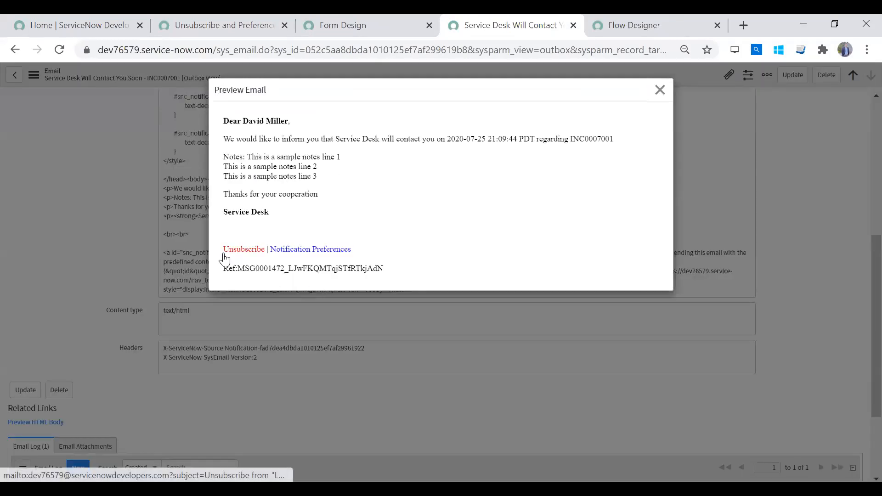
triple_click(289, 250)
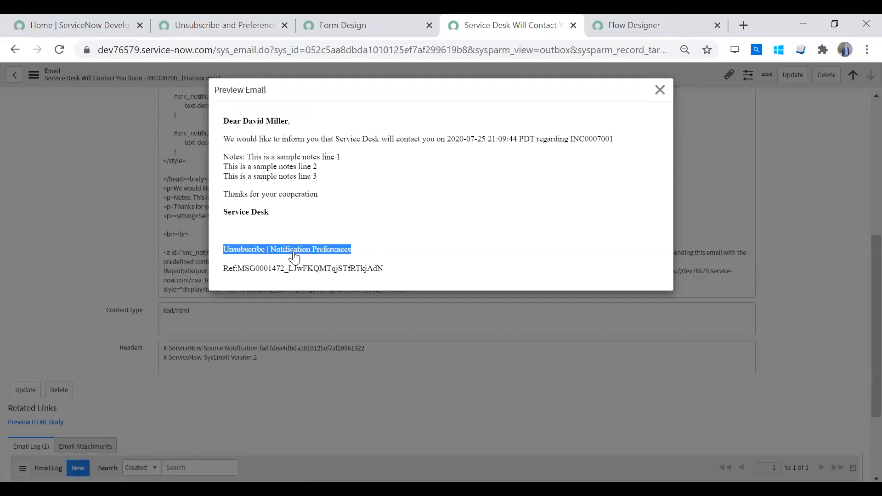
left_click(647, 115)
left_click(656, 85)
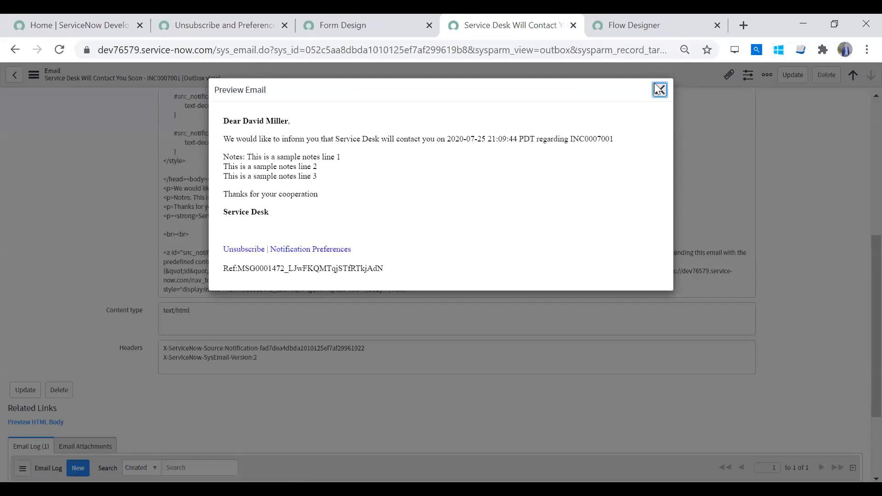
Return to the Unsubscribe and Preferences email template and review its related notifications, Message HTML, Subject and Table fields.
key("ctrl+shift+Tab")
key("ctrl+shift+Tab")
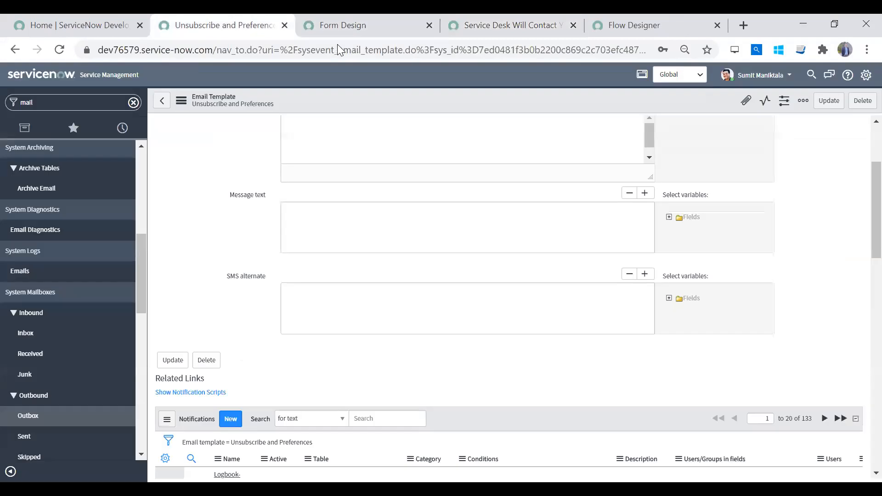
scroll(860, 212, "down", 5)
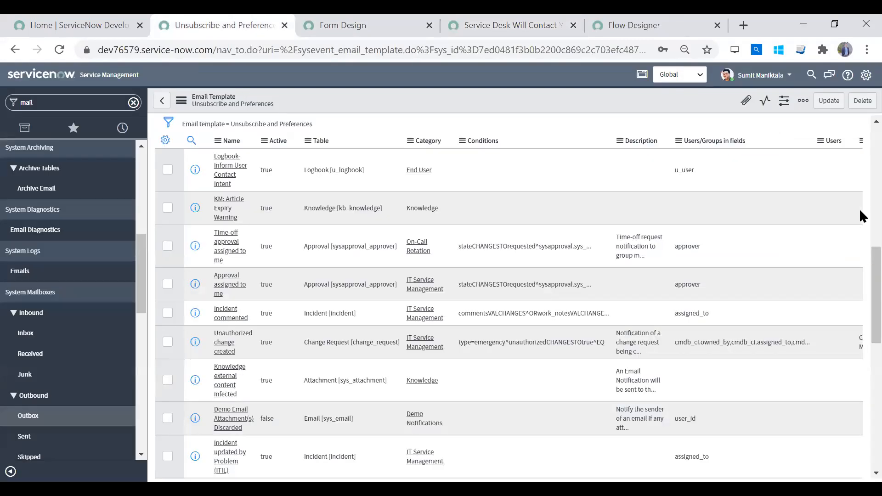
left_click_drag(876, 271, 876, 164)
scroll(861, 170, "up", 2)
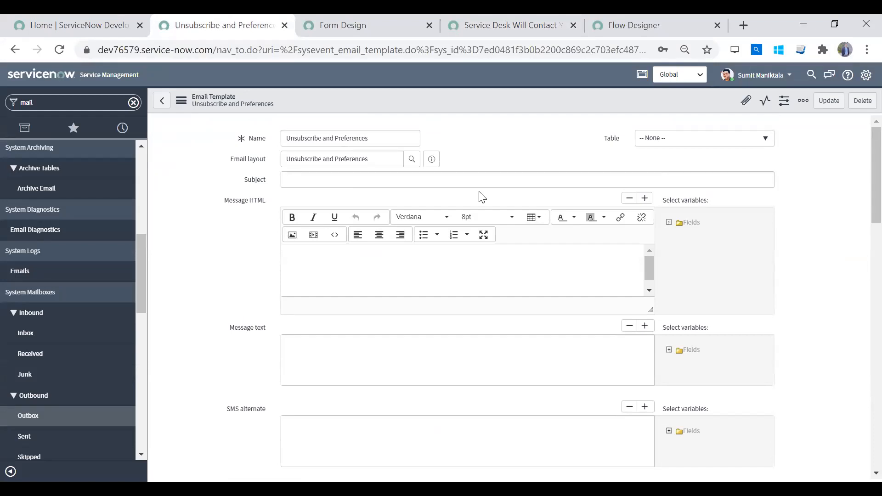
left_click(421, 276)
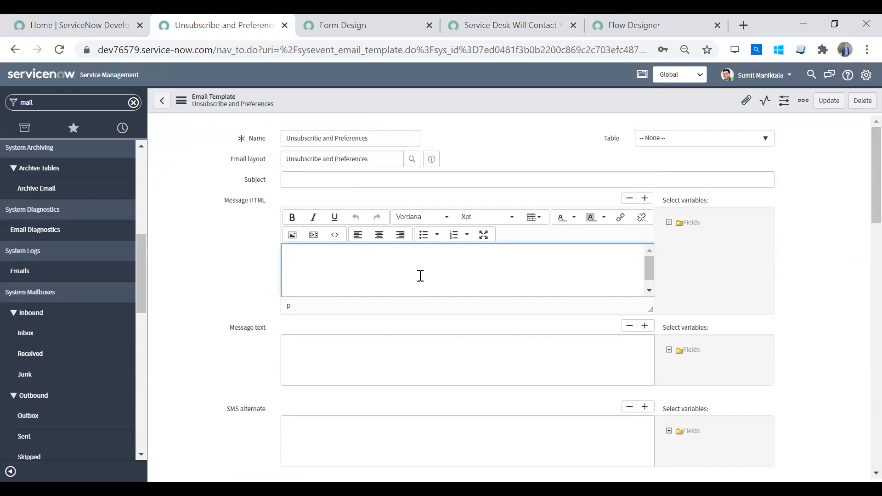
left_click(450, 181)
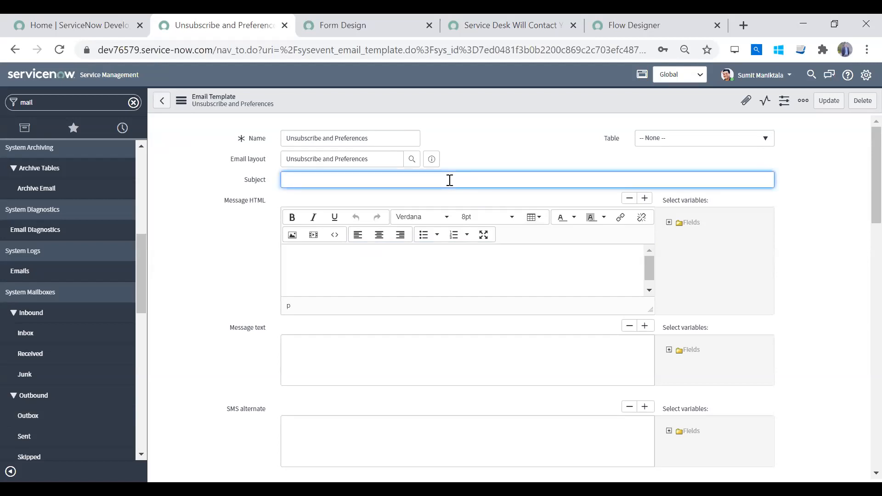
left_click(680, 143)
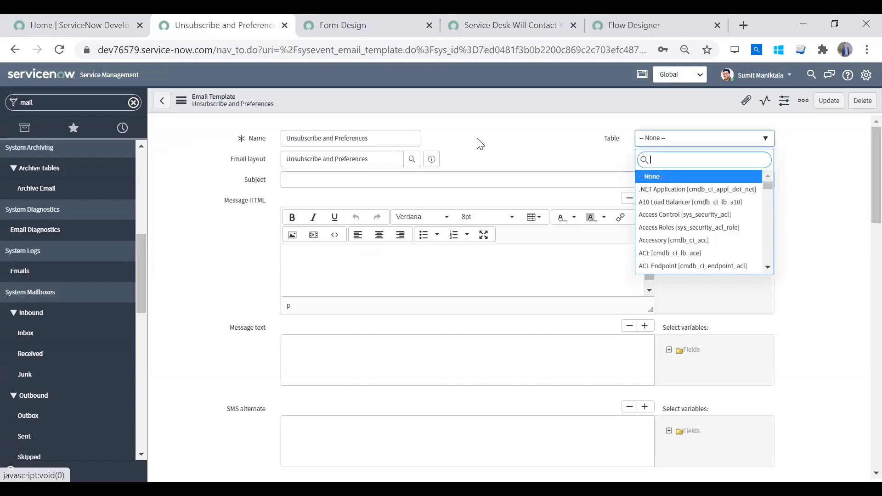
left_click(478, 139)
Go back to the email record, open its Logbook- Inform User Contact Intent notification, and review the email template and message content.
left_click(158, 106)
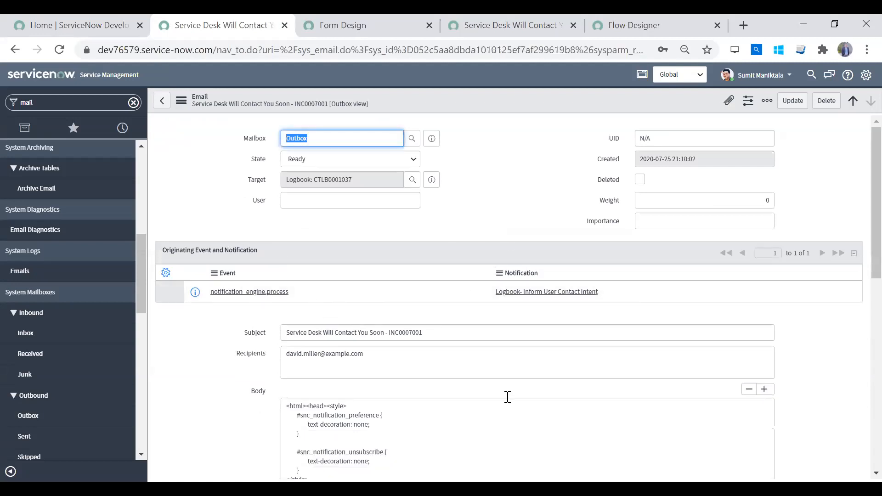
left_click(572, 293)
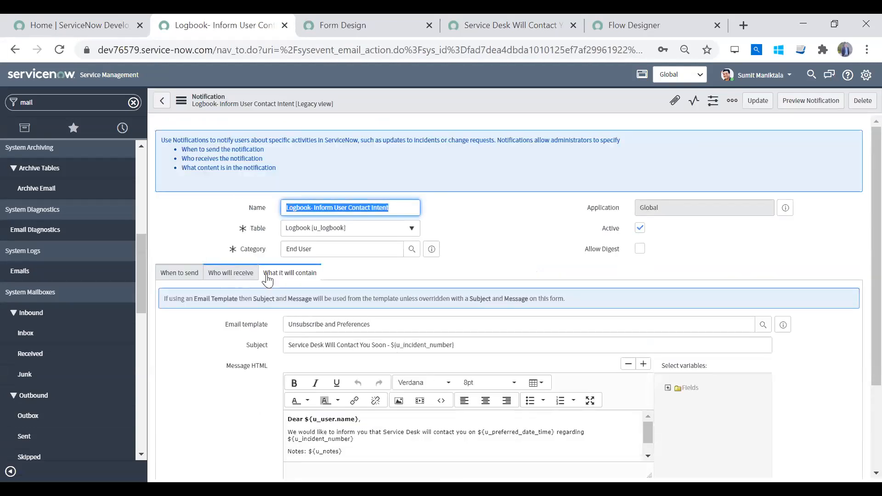
left_click(398, 329)
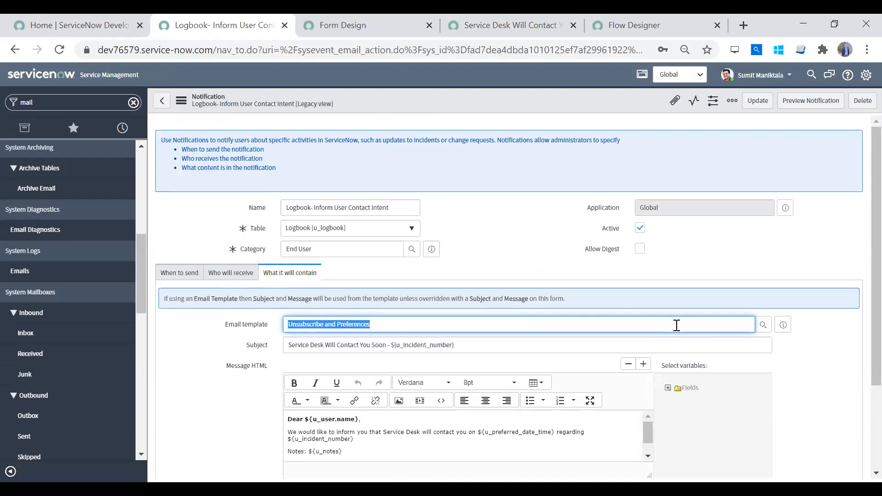
scroll(860, 276, "down", 3)
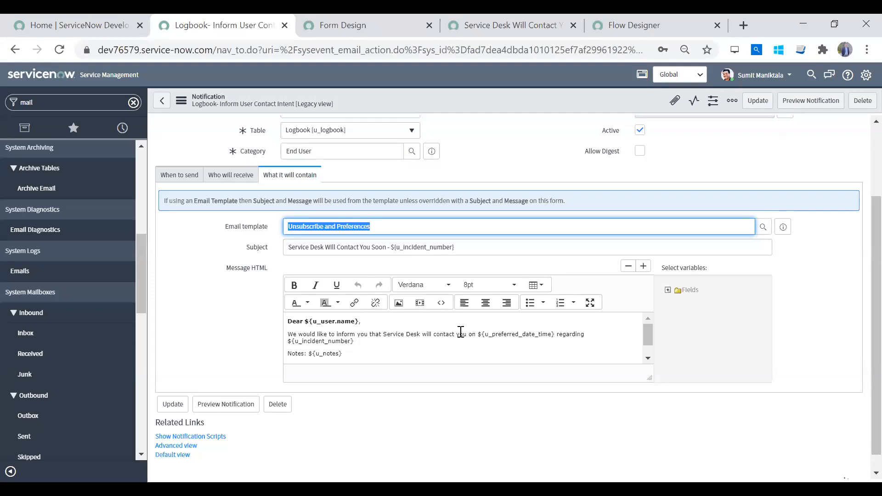
Open the Unsubscribe and Preferences email template from the notification and examine its Email layout, Subject and Message HTML fields.
left_click(783, 228)
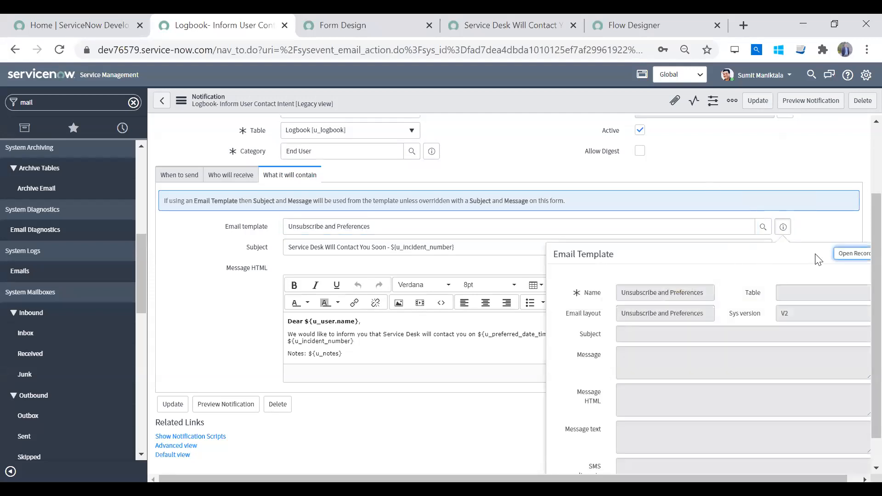
left_click(851, 253)
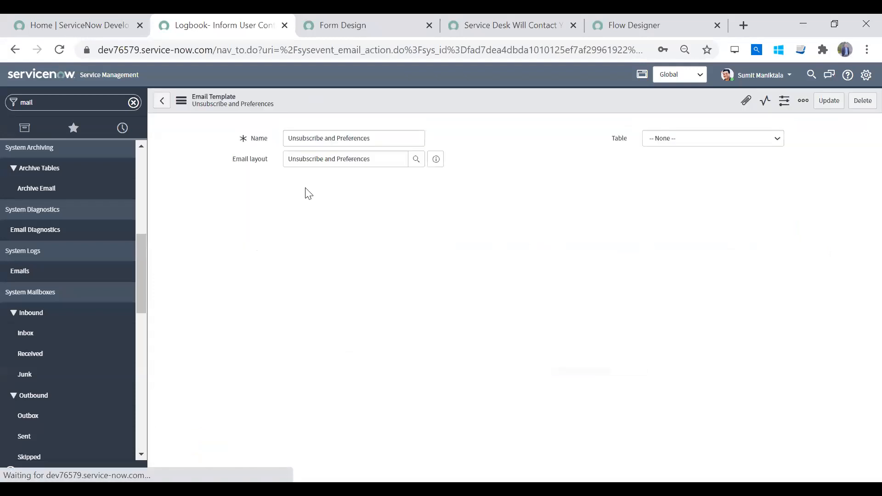
triple_click(318, 165)
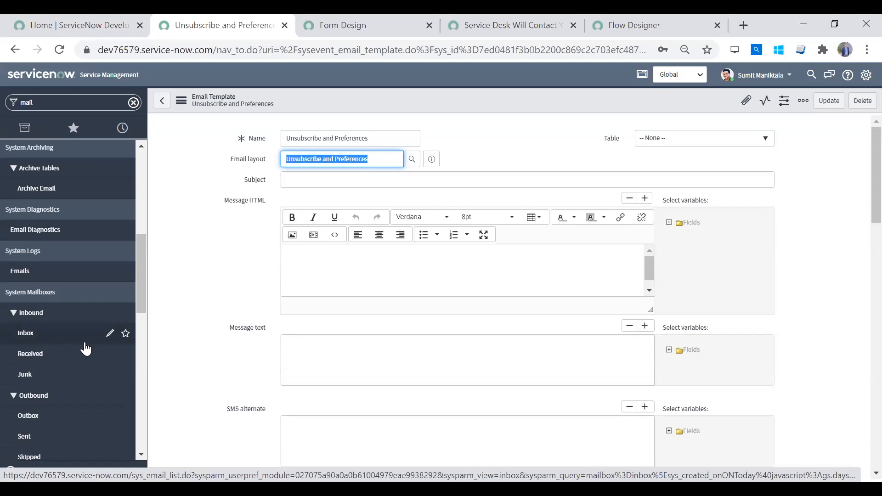
left_click(313, 276)
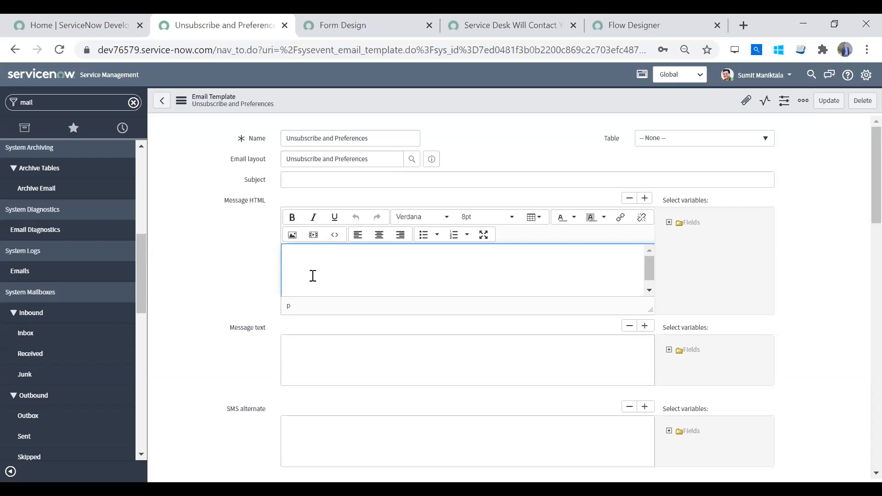
left_click(392, 155)
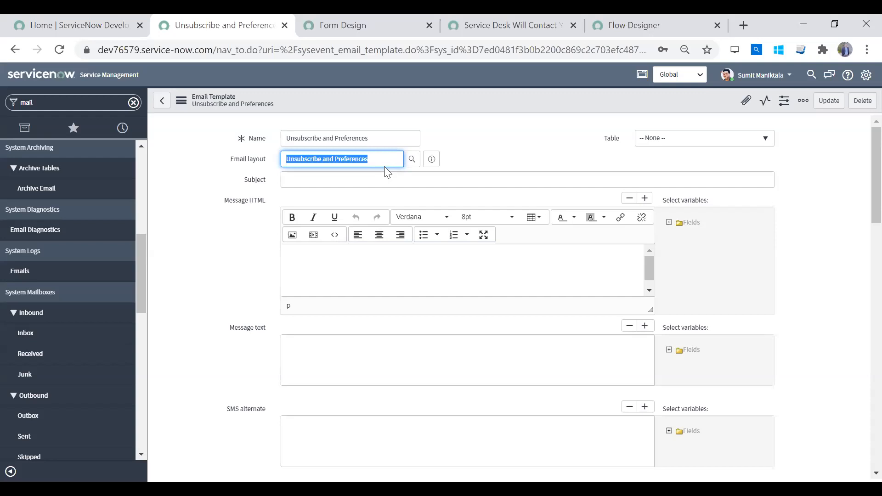
left_click(351, 179)
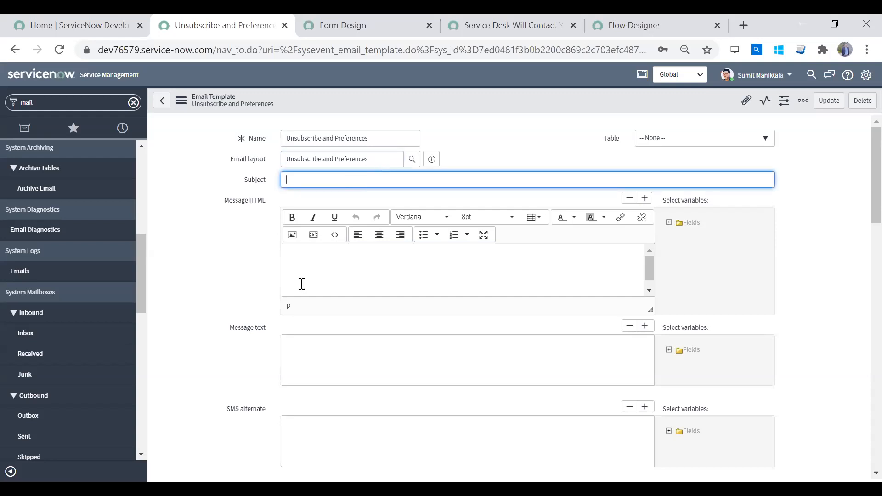
left_click(361, 258)
scroll(859, 198, "down", 5)
scroll(859, 349, "up", 5)
Open the full record of the Unsubscribe and Preferences email layout used by the template.
left_click(434, 158)
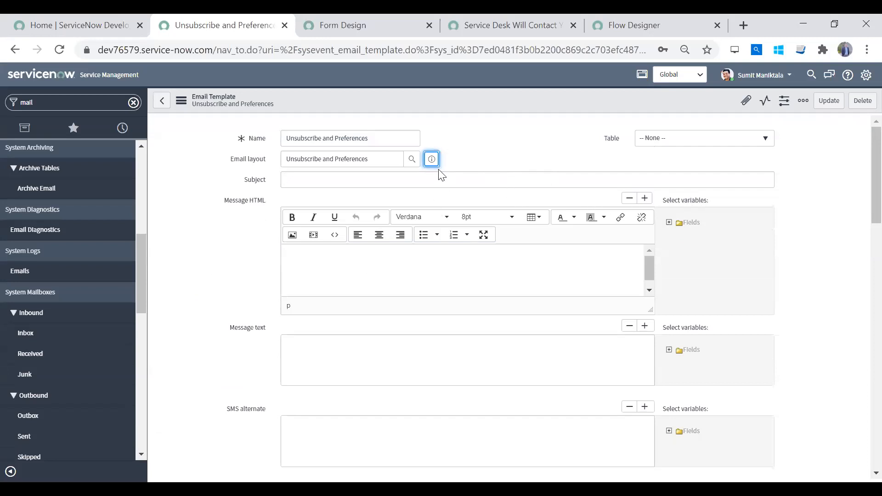
left_click(431, 158)
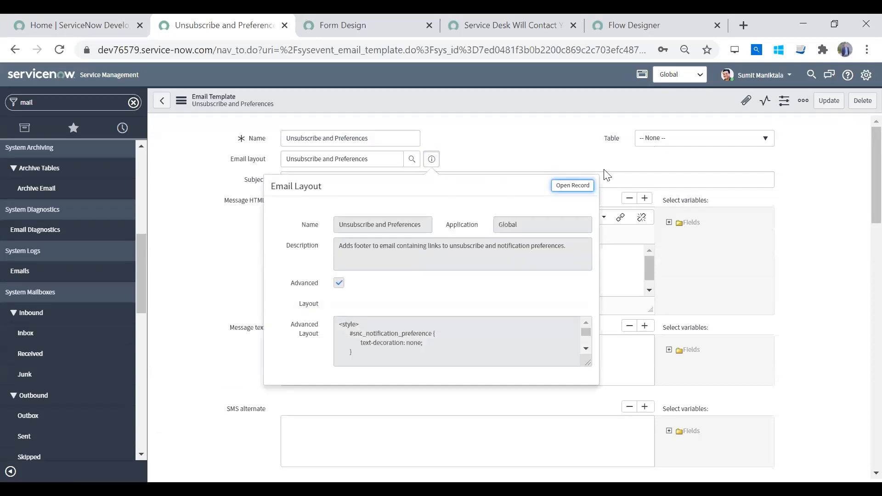
left_click(570, 187)
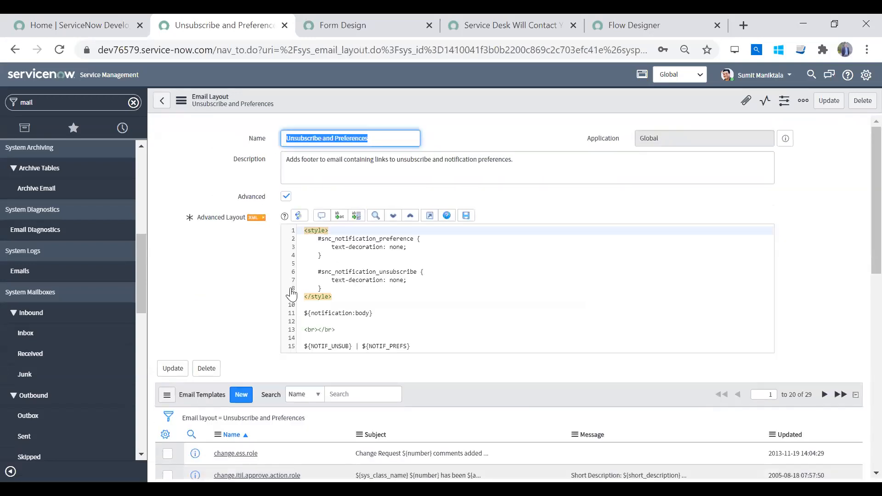
Examine the Advanced Layout code: the style block, ${notification:body}, the line break, and the ${NOTIF_UNSUB} | ${NOTIF_PREFS} footer line.
left_click_drag(304, 304, 308, 220)
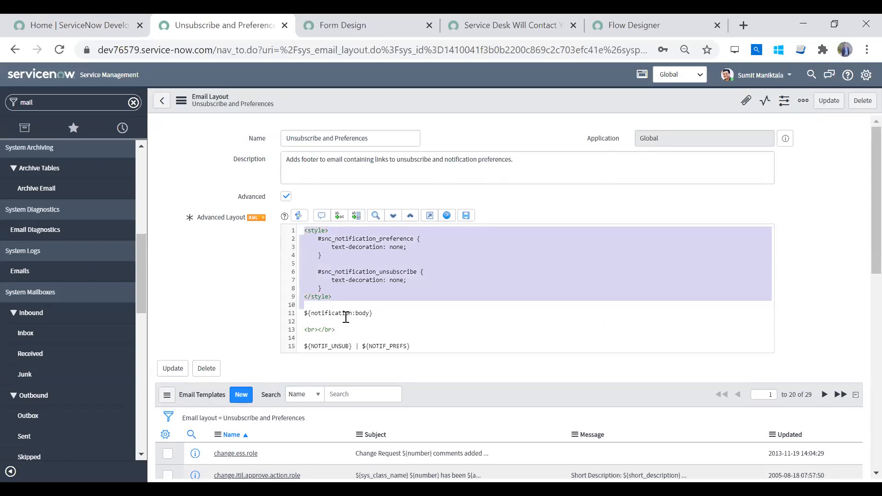
scroll(859, 198, "down", 1)
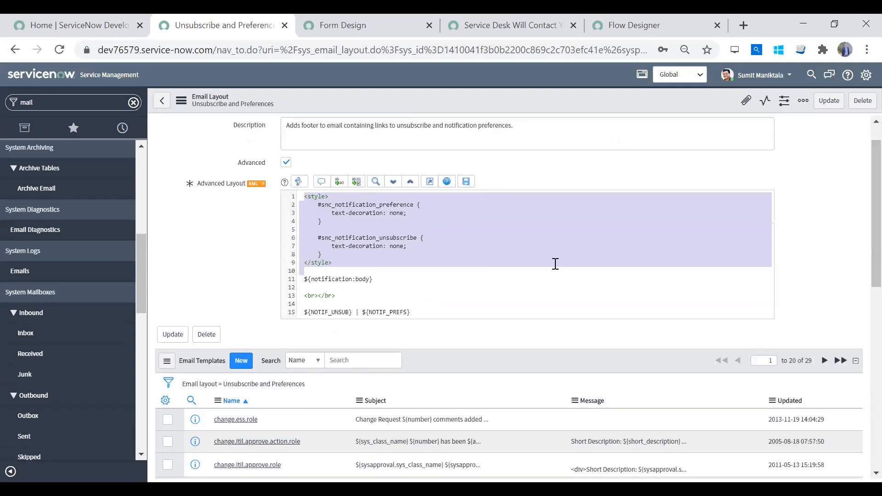
left_click(406, 278)
left_click_drag(343, 256, 275, 184)
left_click_drag(375, 280, 304, 282)
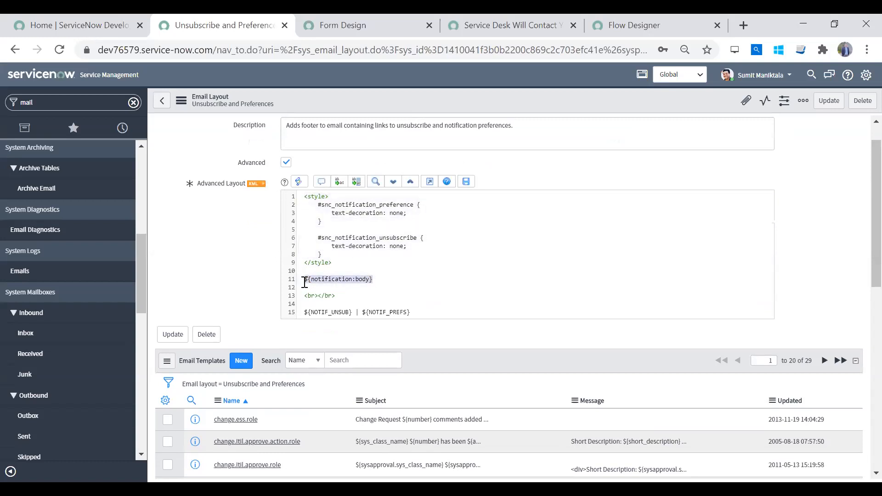
left_click(334, 296)
left_click(422, 313)
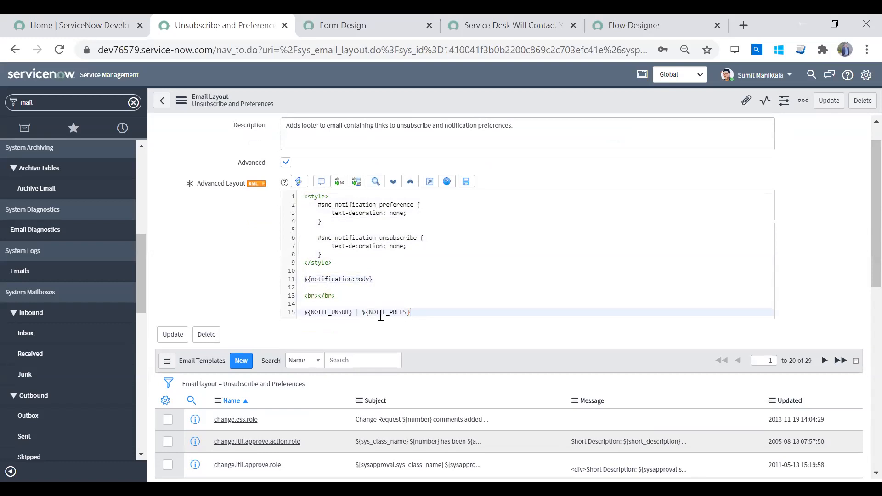
left_click_drag(381, 316, 305, 310)
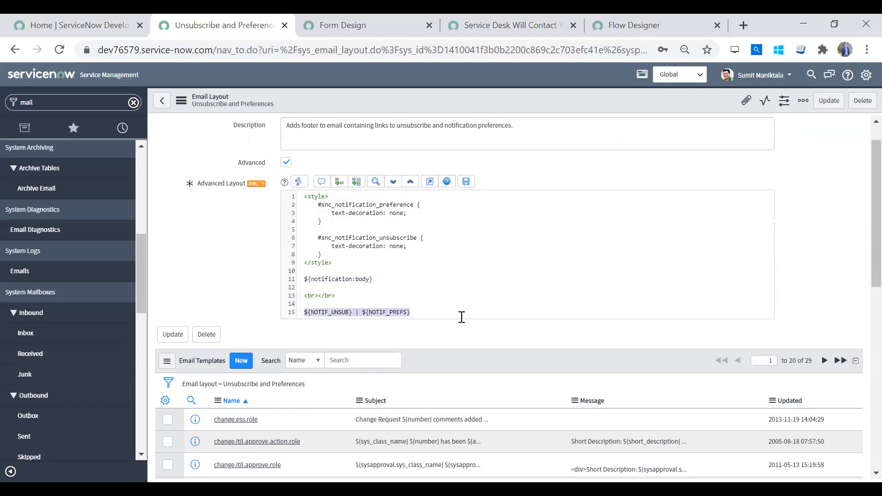
Look through the list of email templates that use the Unsubscribe and Preferences layout, and return to the layout's details.
scroll(860, 321, "down", 1)
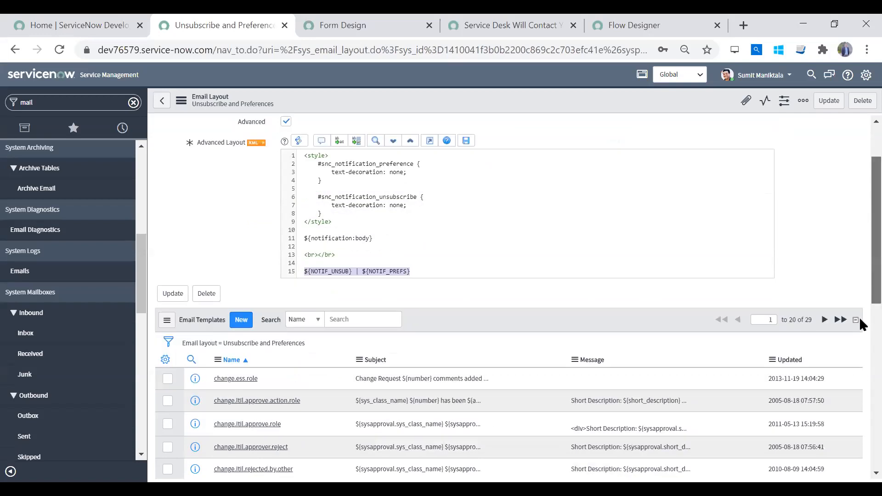
scroll(859, 316, "down", 4)
scroll(860, 268, "up", 5)
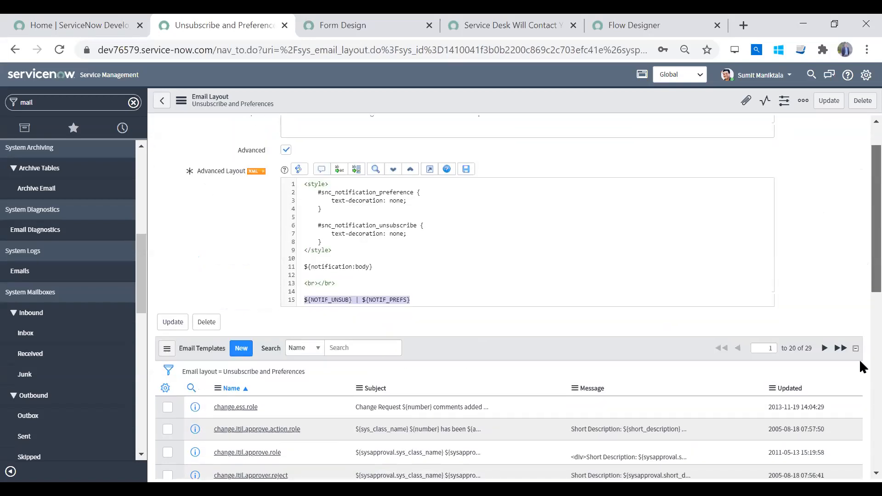
scroll(859, 360, "down", 10)
scroll(859, 347, "up", 8)
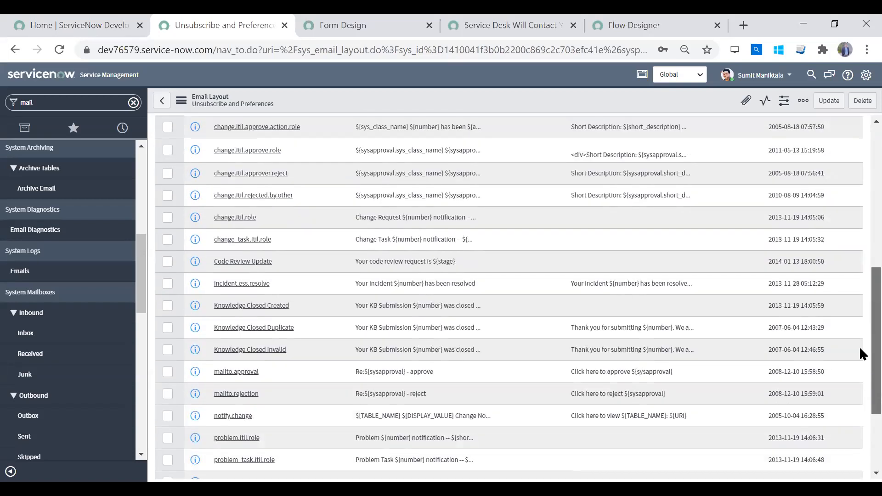
scroll(859, 224, "up", 1)
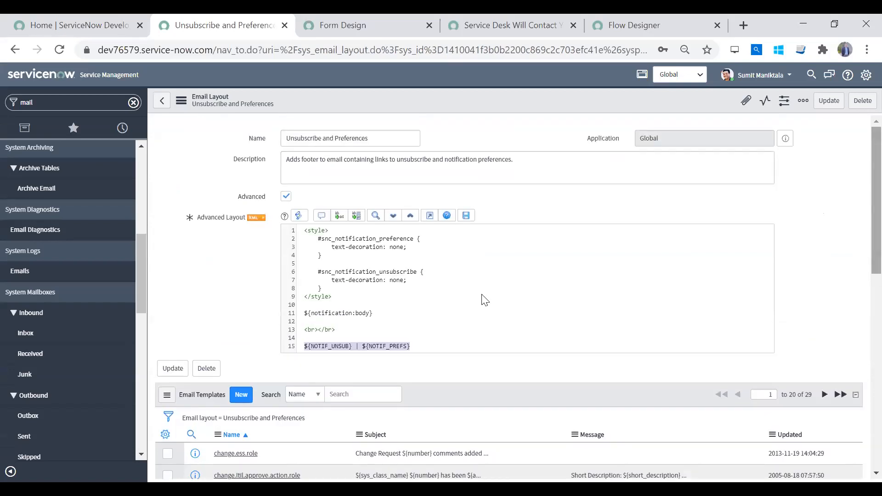
Examine the NOTIF_UNSUB and NOTIF_PREFS variables in the last line of the Advanced Layout code.
left_click(343, 339)
double_click(344, 345)
double_click(386, 346)
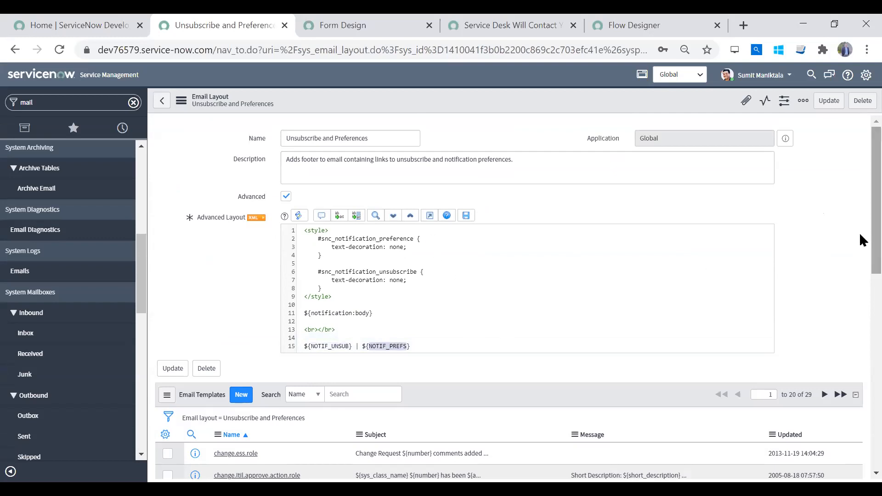
Examine the style block for #snc_notification_preference and #snc_notification_unsubscribe in the Advanced Layout code, and look over the rest of the layout record.
left_click(380, 297)
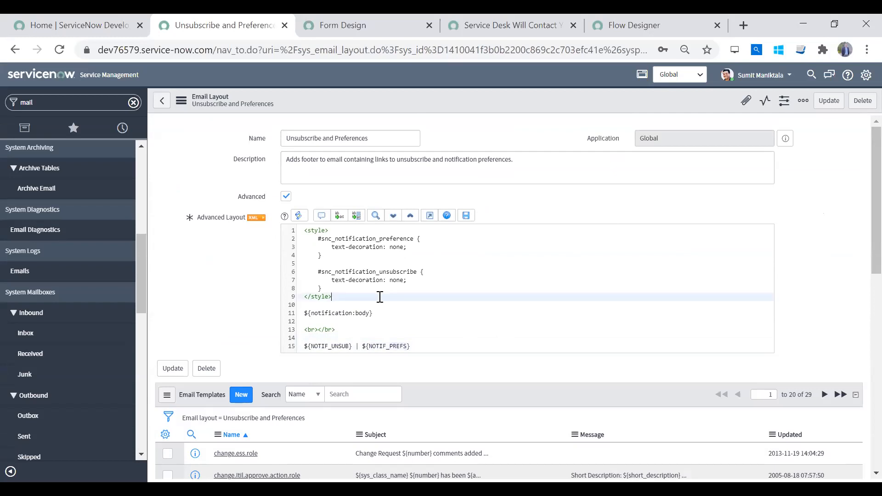
key("shift+Up")
key("shift+Up")
key("shift+Up")
key("shift+Up")
key("shift+Up")
key("shift+Up")
key("shift+Up")
key("shift+Up")
key("shift+Up")
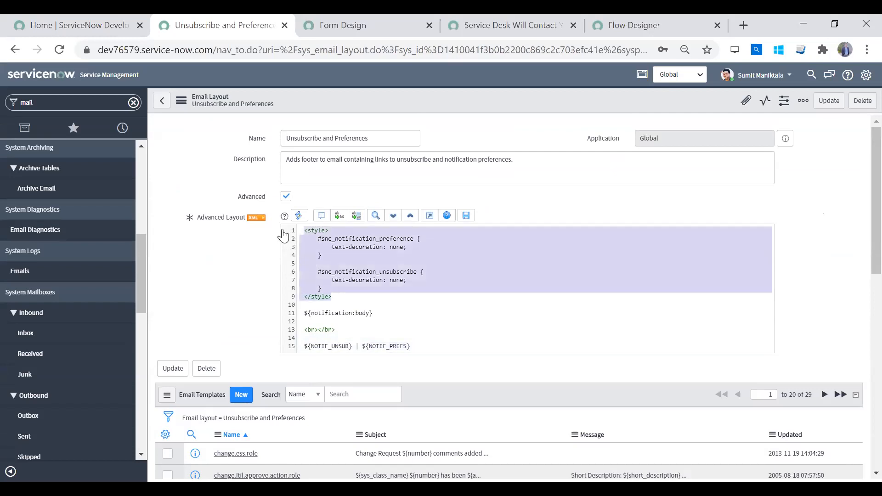
left_click(375, 303)
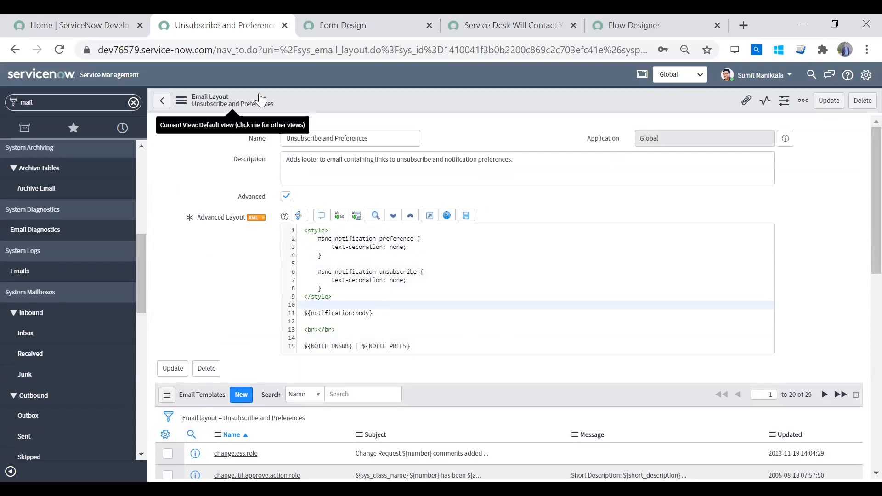
left_click_drag(353, 294, 304, 230)
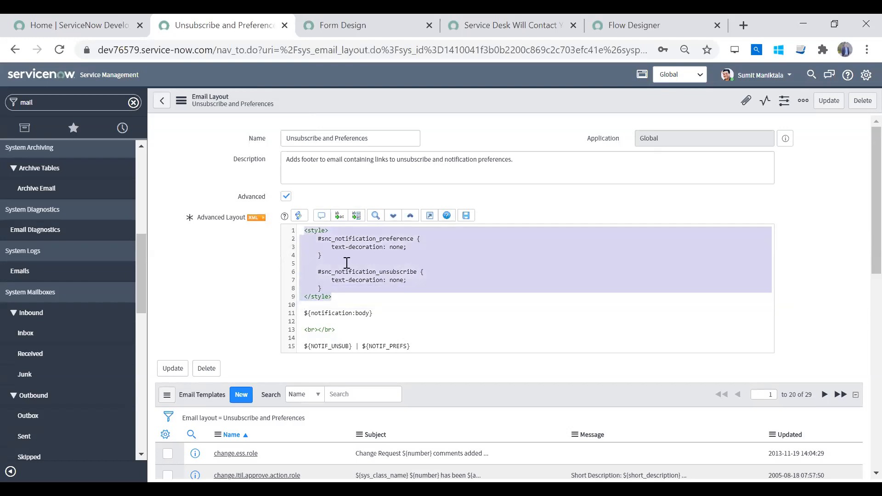
left_click(385, 303)
left_click_drag(372, 300, 279, 203)
left_click(439, 306)
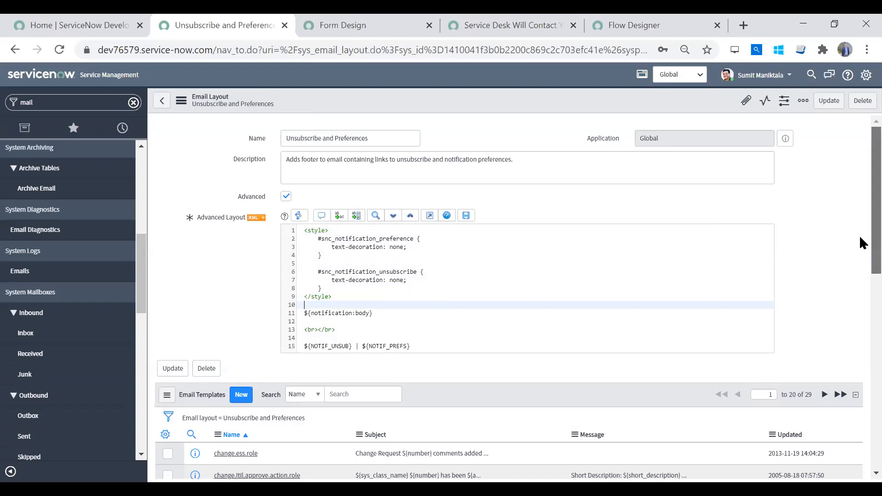
scroll(859, 235, "down", 5)
scroll(859, 253, "up", 5)
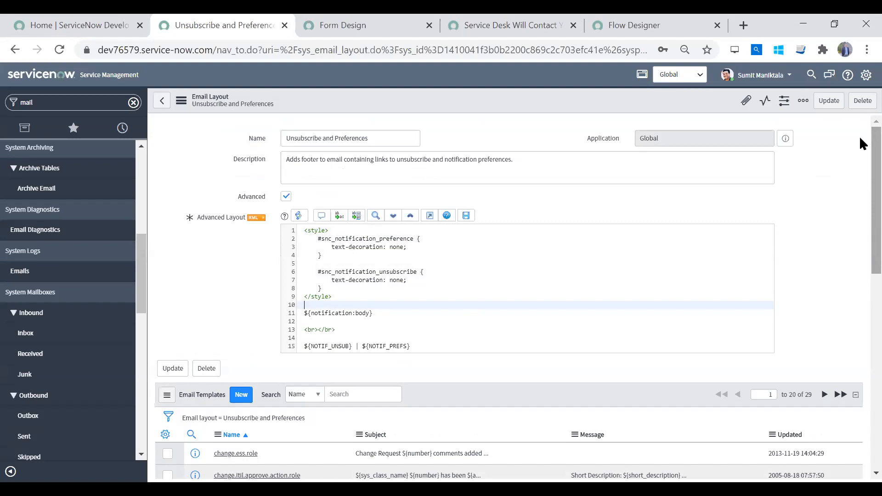
Return to the Logbook- Inform User Contact Intent notification and open the list of notification email scripts from it.
left_click(165, 103)
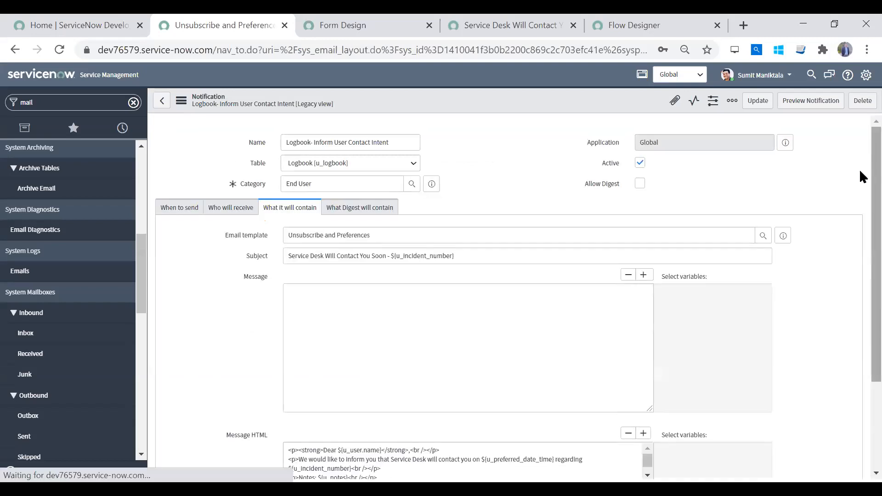
left_click_drag(860, 171, 860, 322)
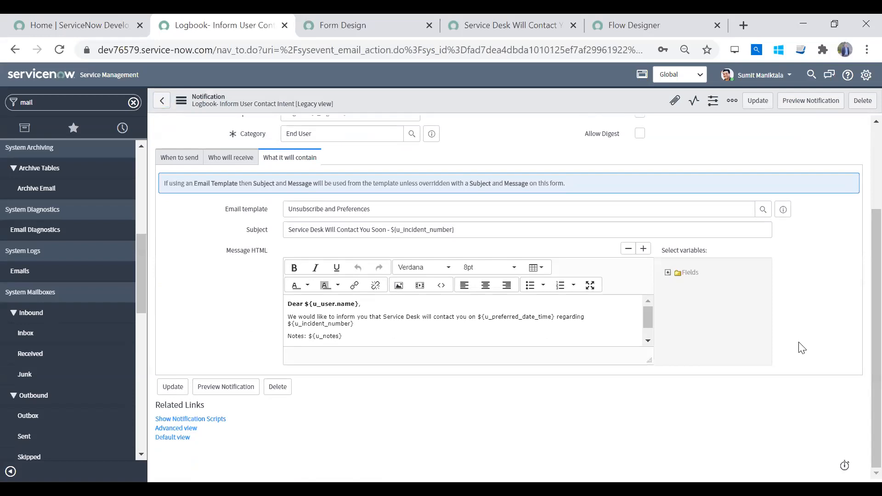
left_click(200, 420)
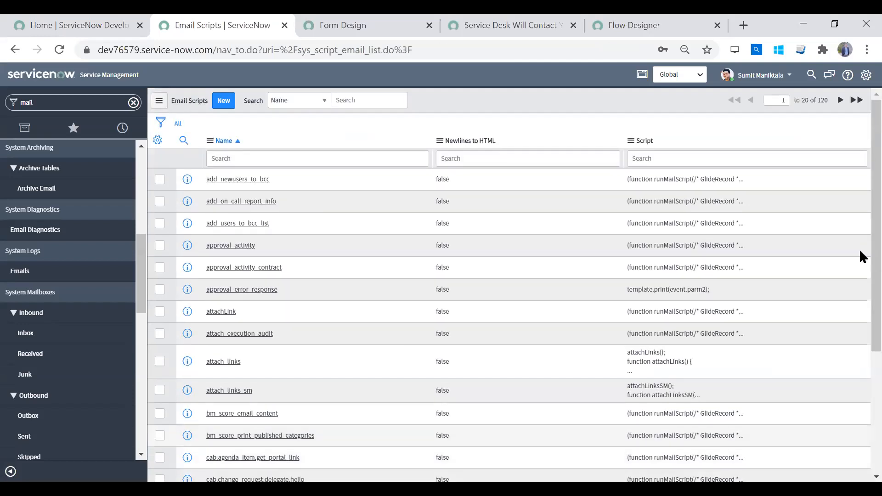
scroll(860, 337, "down", 1)
scroll(860, 194, "up", 1)
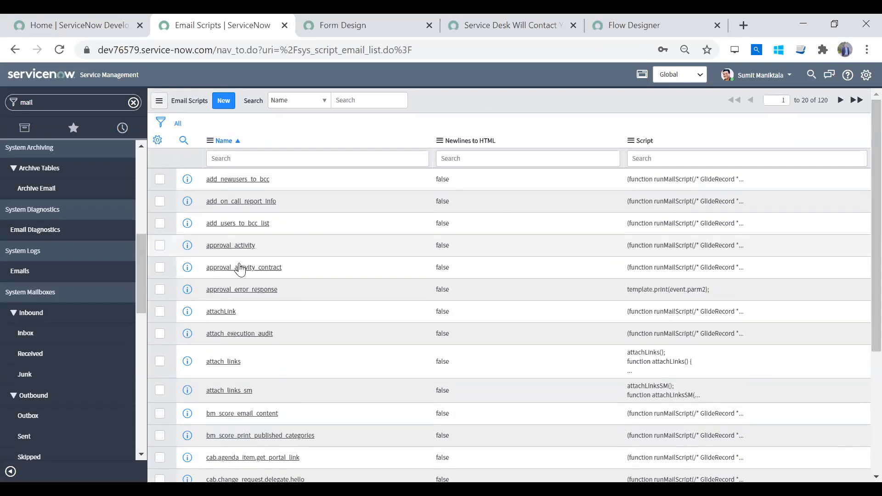
Open the add_newusers_to_bcc email script and show its Script code in the full-screen editor.
left_click(237, 182)
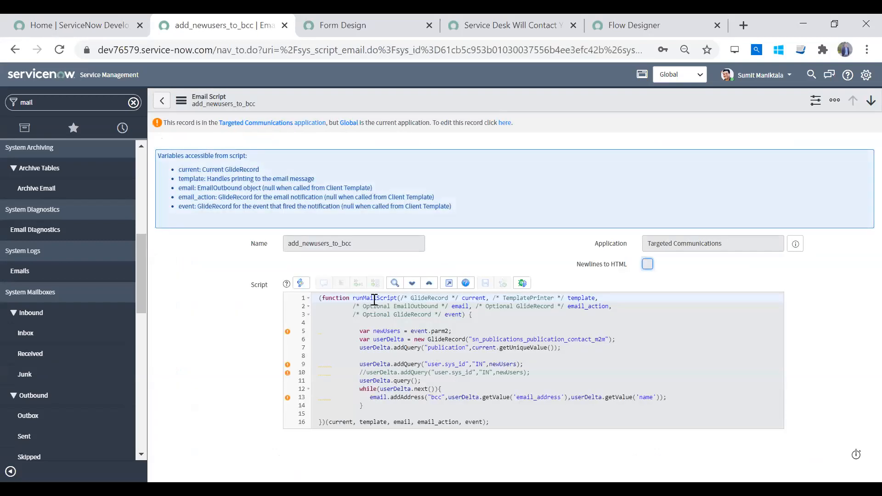
left_click_drag(371, 309, 625, 425)
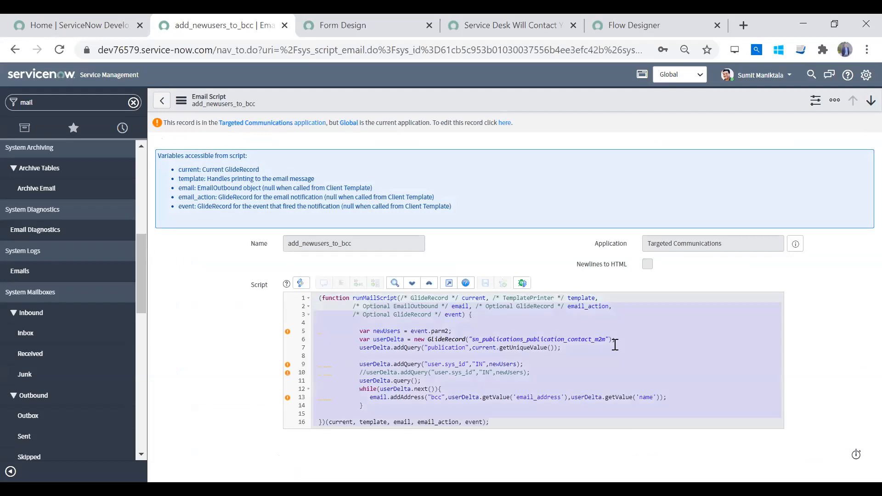
left_click(449, 285)
left_click(422, 164)
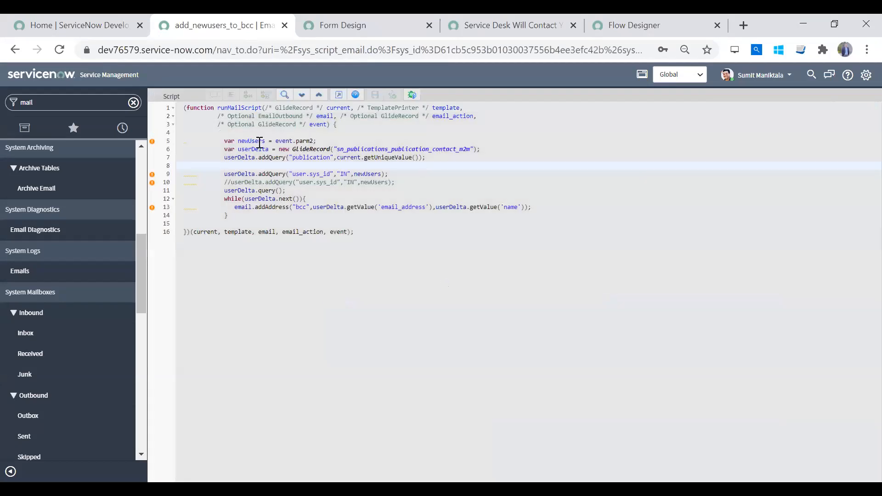
Examine the runMailScript function's parameters, its body, and the GlideRecord query on sn_publications_publication_contact_m2m.
left_click_drag(185, 108, 461, 126)
left_click(466, 103)
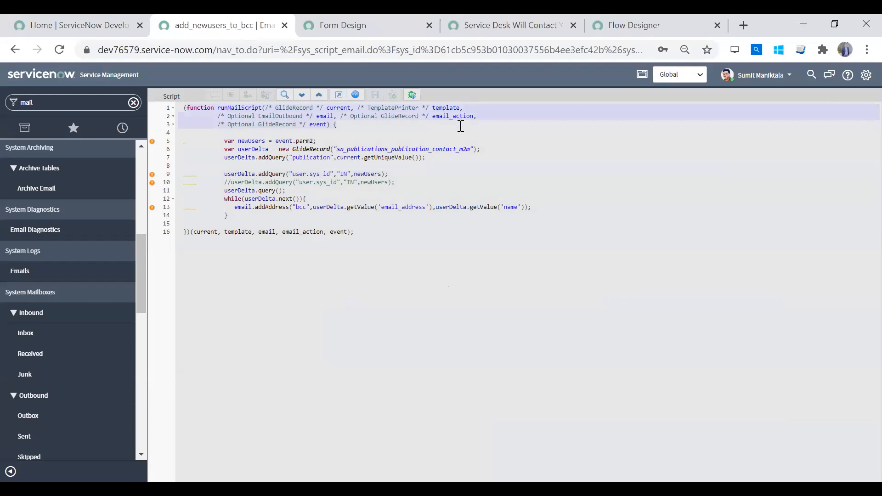
left_click_drag(221, 134, 423, 216)
left_click(396, 262)
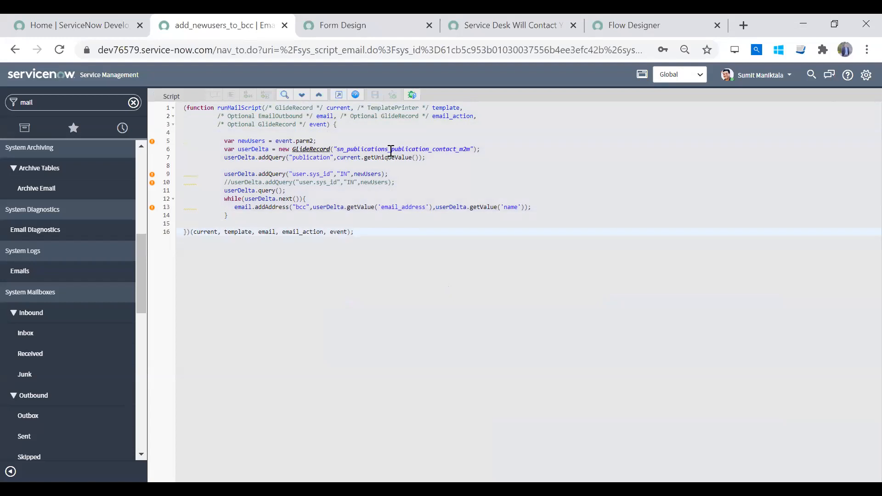
double_click(302, 151)
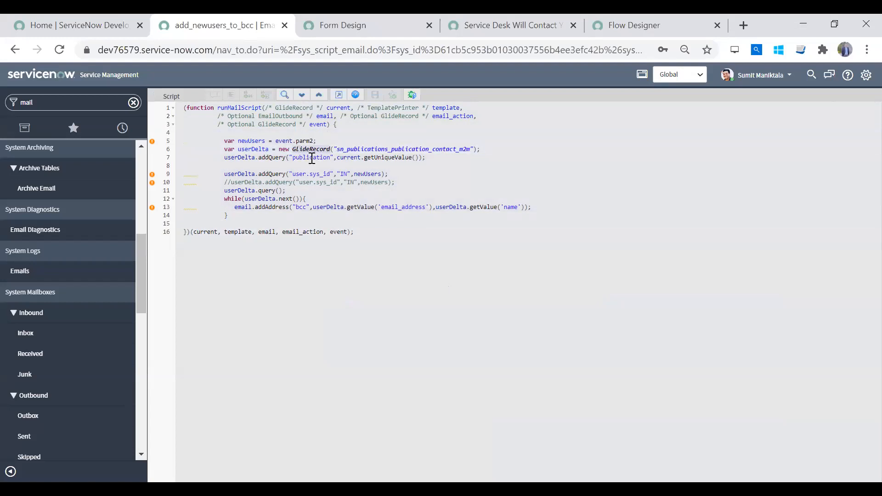
left_click(311, 158)
Examine the email.addAddress call inside the while loop, including its "bcc" argument and the email_address and name values.
double_click(267, 208)
double_click(268, 208)
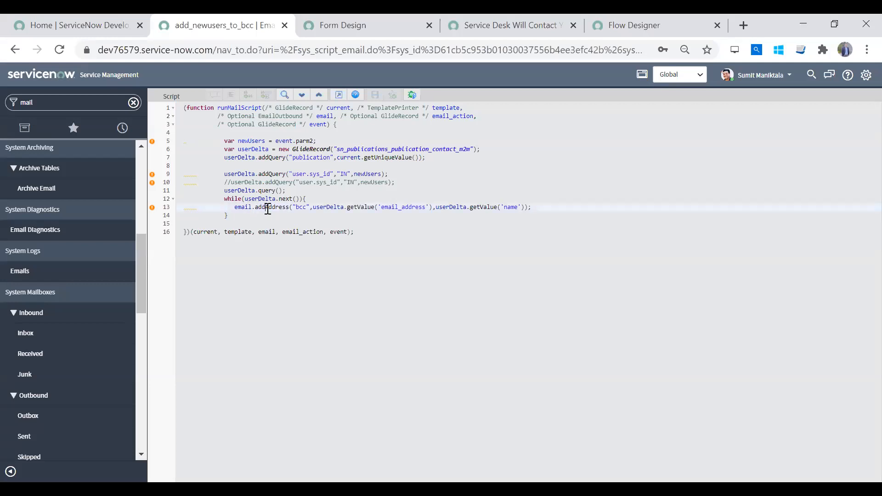
double_click(244, 208)
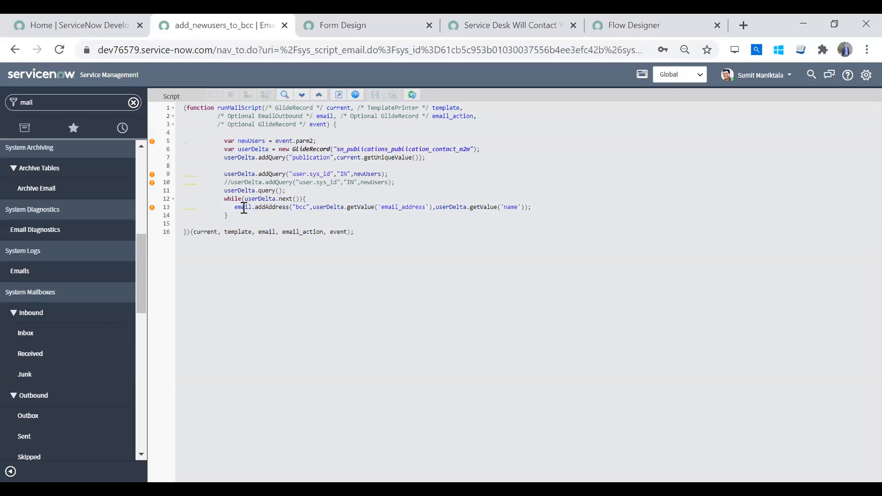
double_click(268, 208)
left_click_drag(231, 206, 290, 207)
left_click(301, 207)
left_click_drag(325, 207, 519, 207)
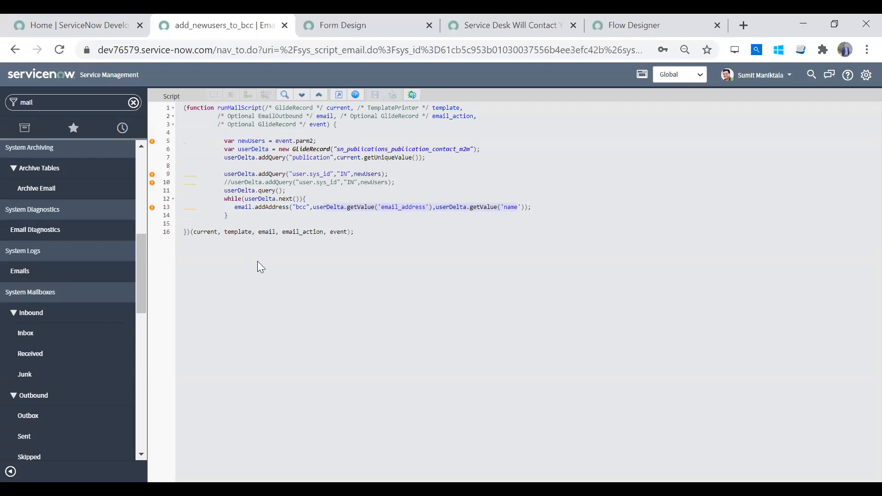
Review the script body from the newUsers variable through the loop, focusing on the email object and its addAddress method.
left_click_drag(211, 141, 383, 207)
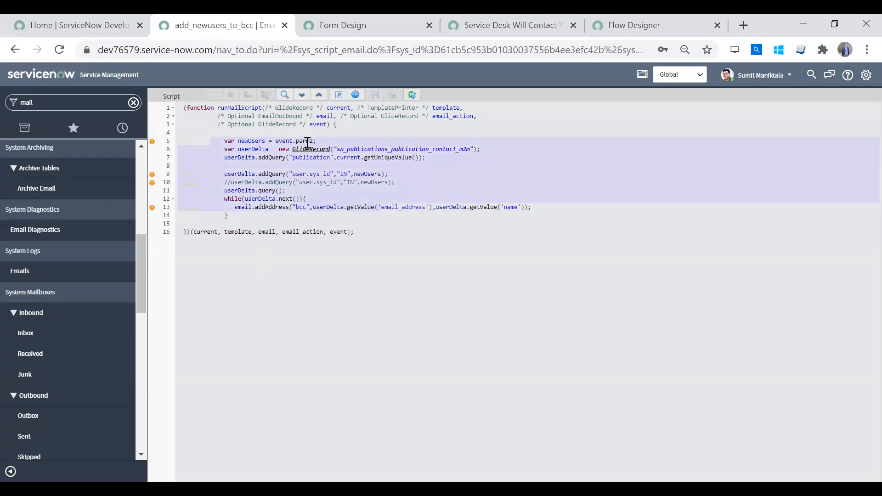
left_click(251, 214)
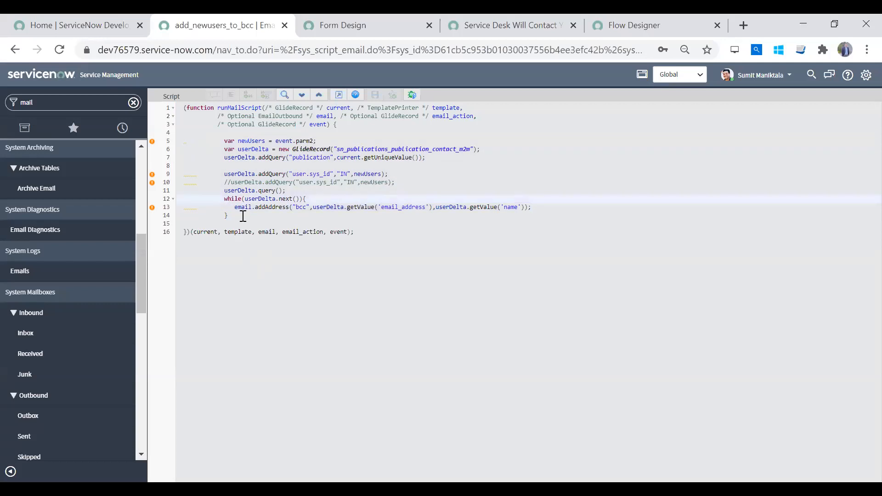
double_click(243, 208)
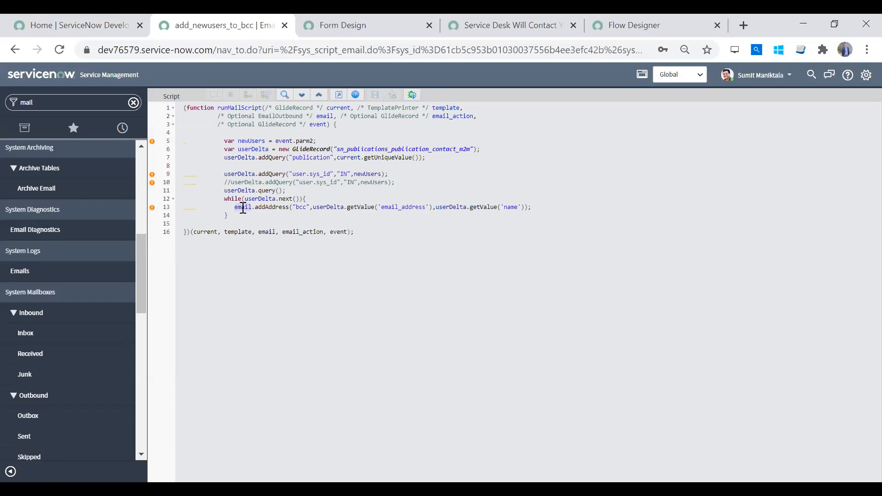
double_click(260, 209)
Filter the navigator for "email" and open Email Properties under System Properties.
left_click(46, 100)
type("em")
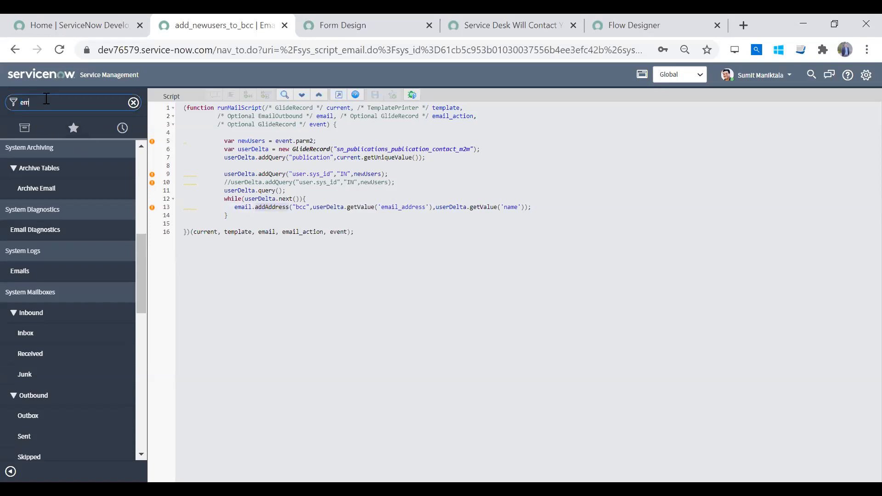
type("ail")
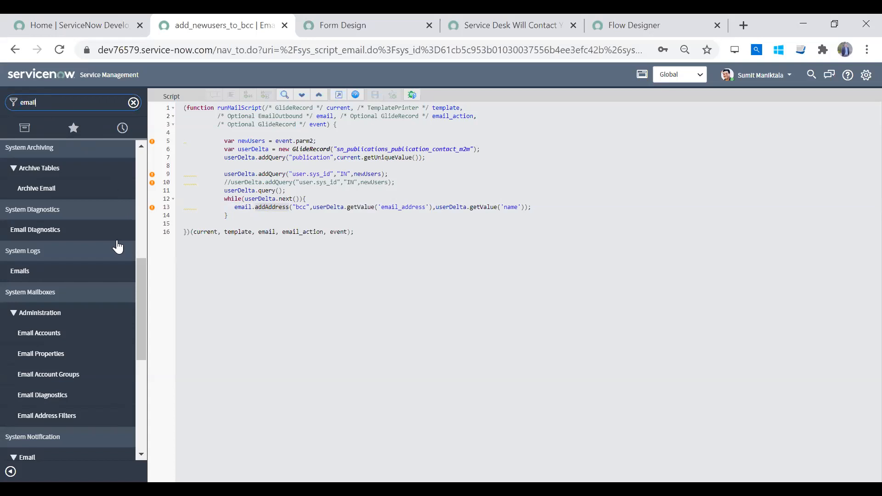
left_click_drag(141, 309, 141, 408)
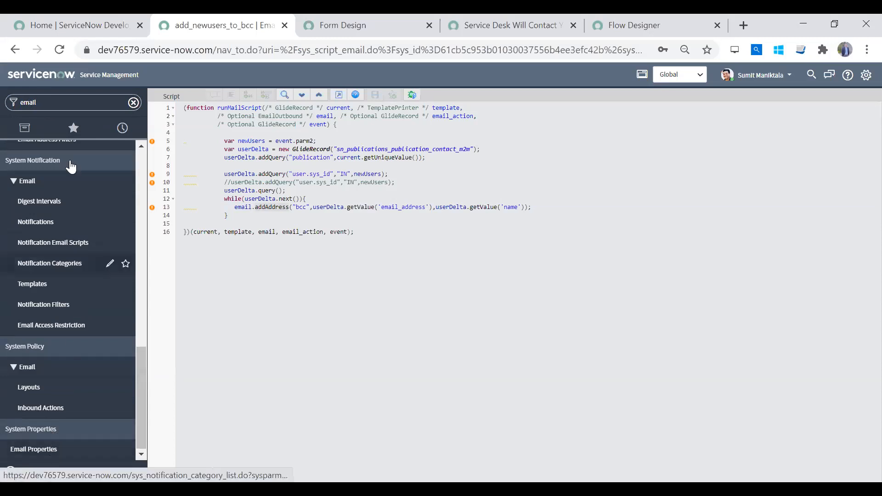
left_click(59, 455)
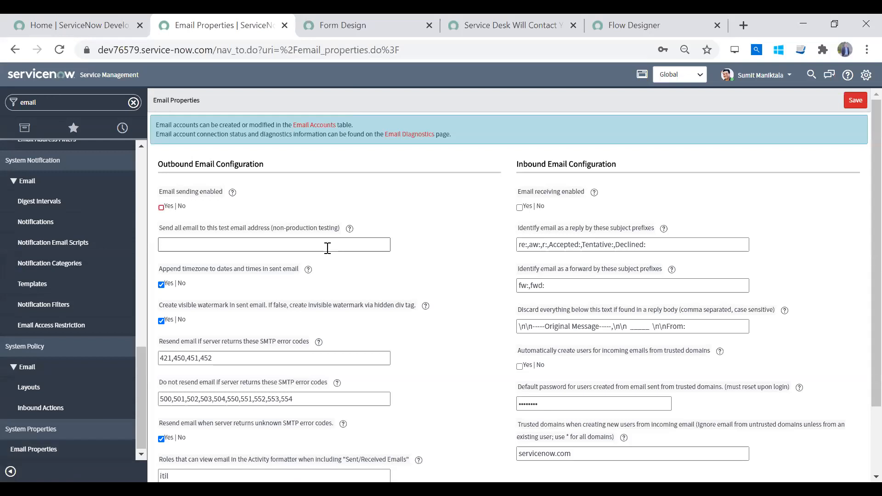
Examine the outbound and inbound email configuration properties, including the test email address field for non-production testing.
scroll(862, 221, "down", 1)
scroll(860, 222, "up", 1)
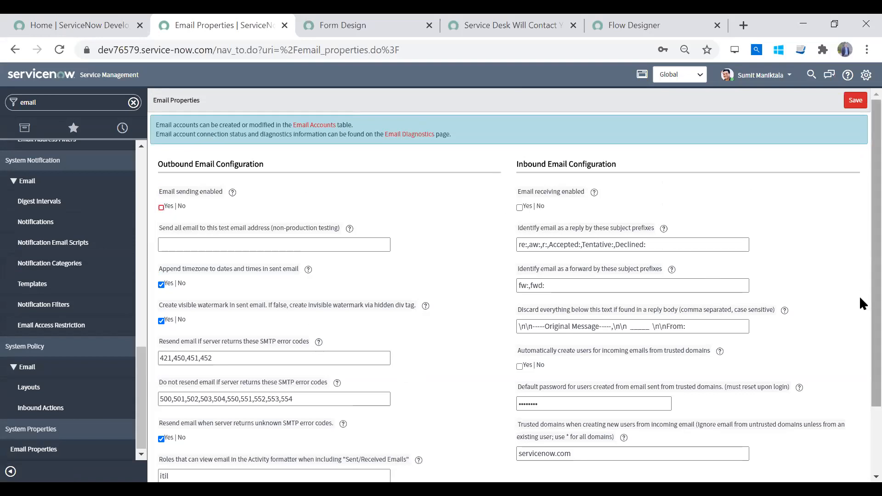
scroll(860, 296, "down", 1)
scroll(861, 363, "down", 1)
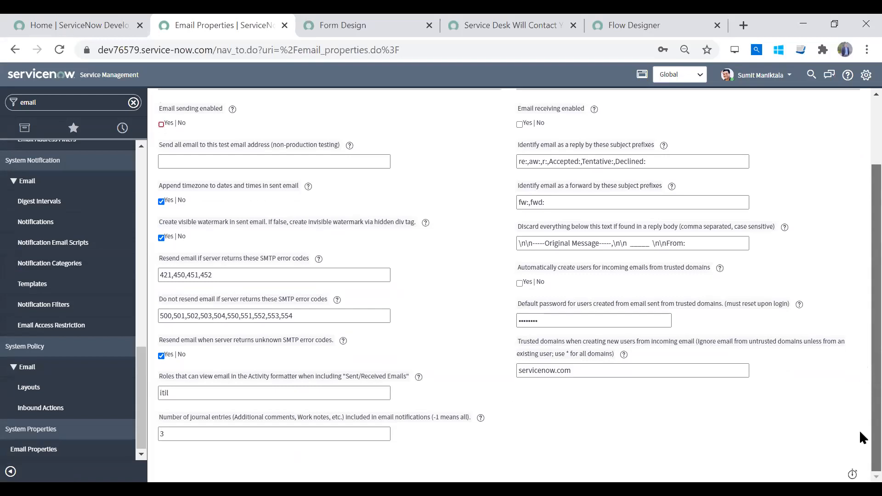
scroll(860, 322, "up", 2)
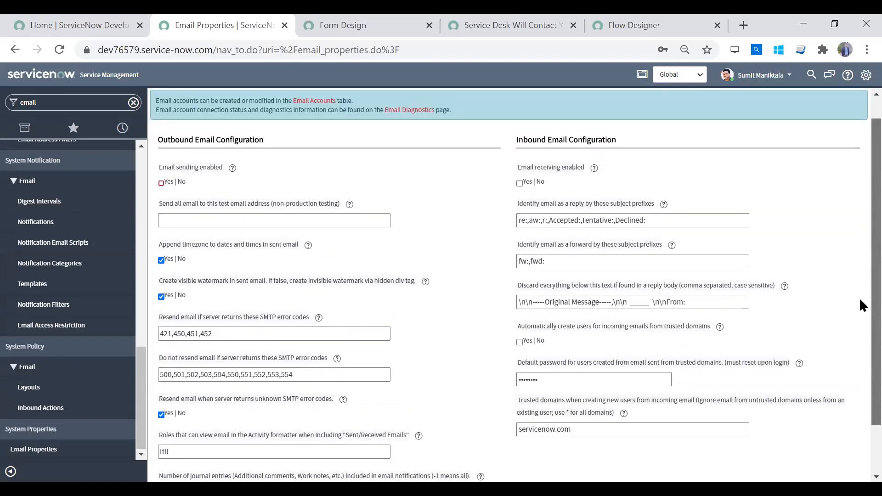
left_click(221, 245)
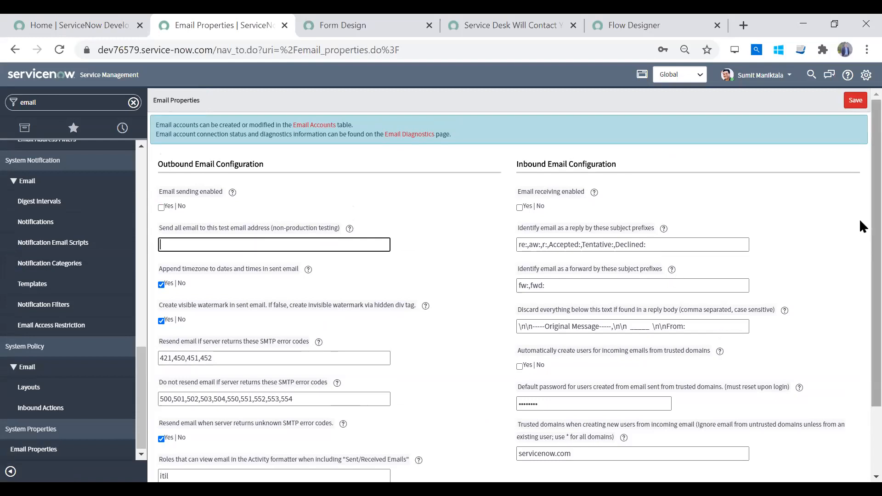
scroll(860, 356, "down", 2)
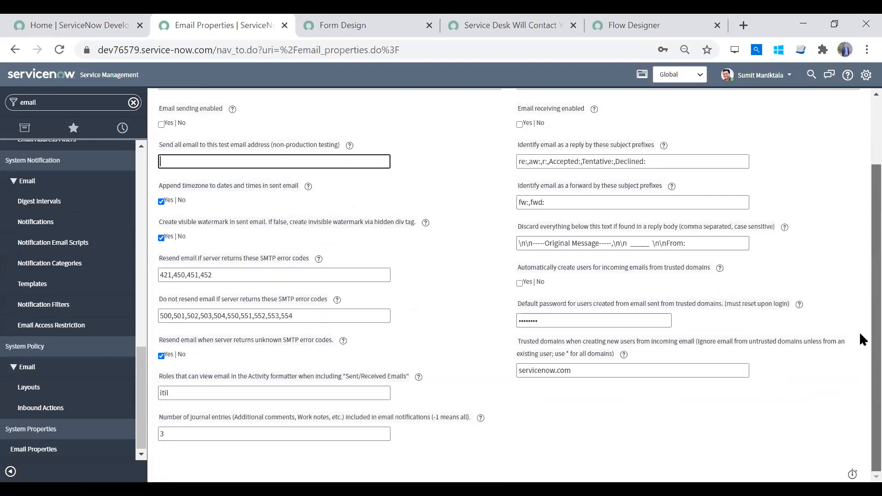
scroll(860, 334, "up", 2)
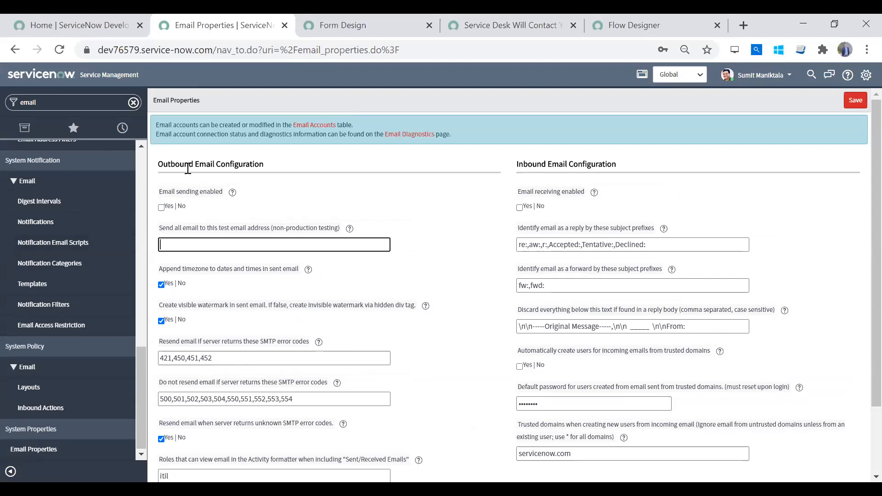
Switch Email sending enabled and Email receiving enabled on and back off without saving the email properties.
left_click(164, 206)
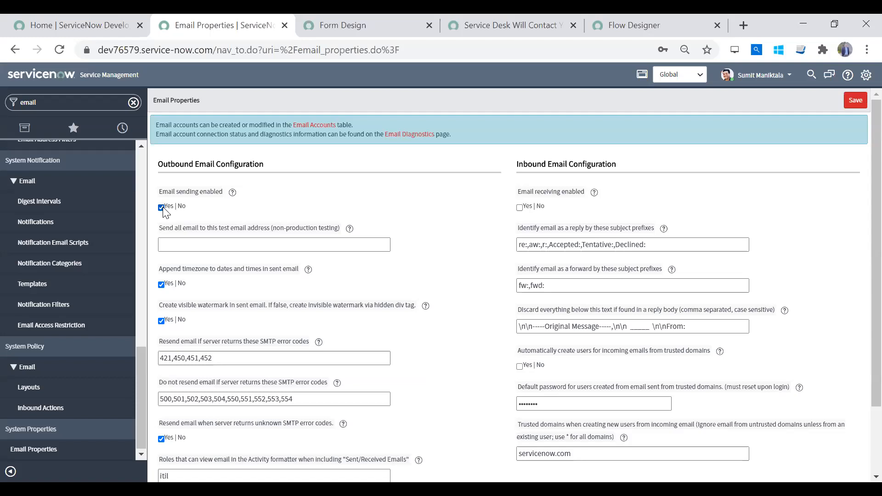
left_click(165, 211)
left_click(521, 209)
left_click(520, 210)
scroll(859, 229, "down", 3)
scroll(860, 390, "up", 3)
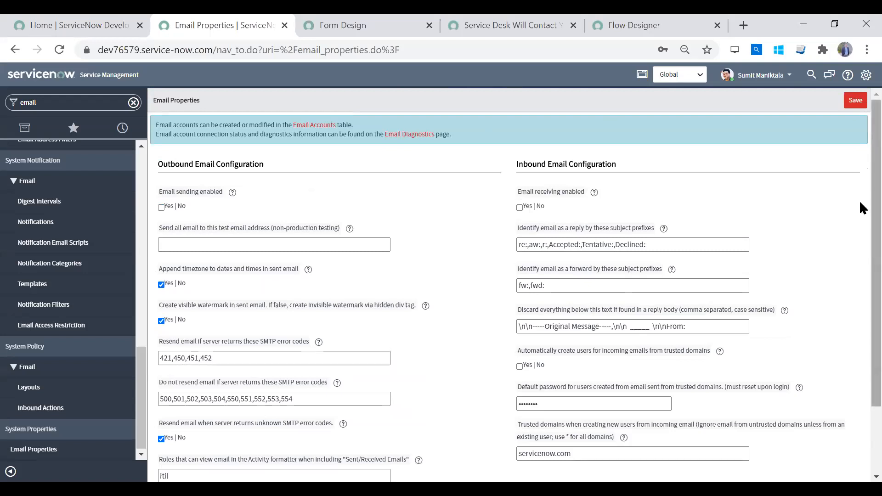
scroll(859, 312, "down", 2)
scroll(859, 110, "up", 2)
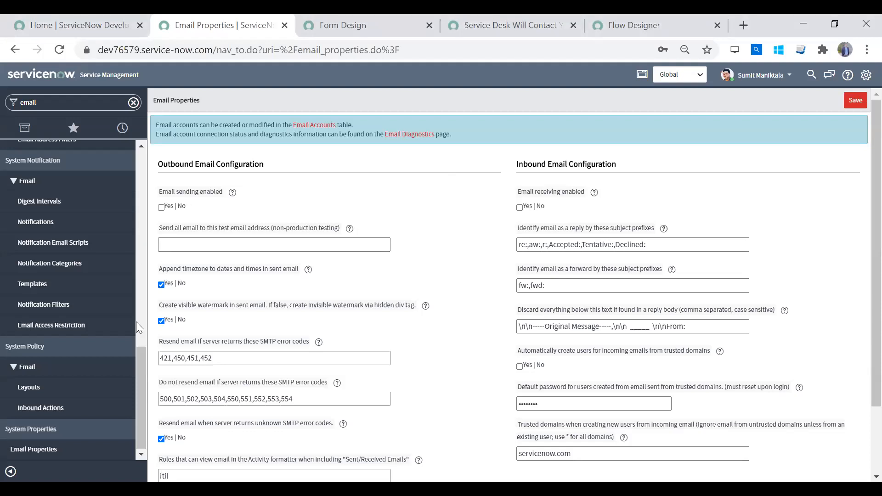
left_click_drag(138, 358, 156, 152)
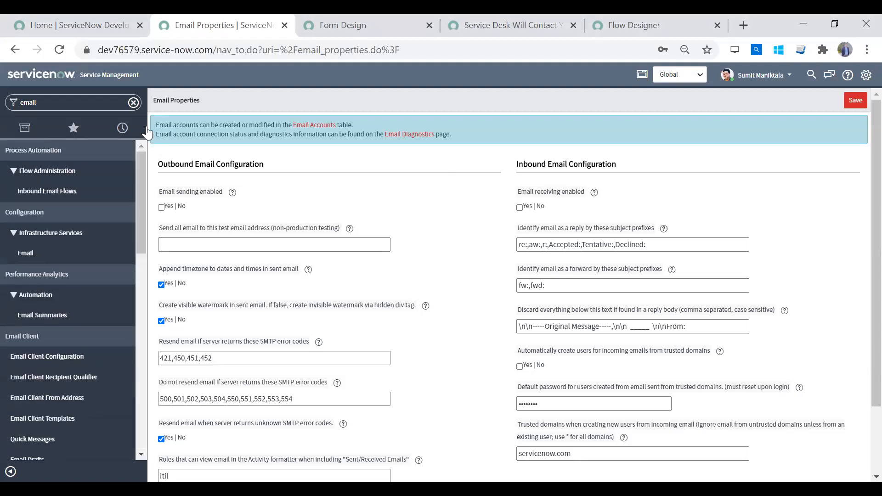
Filter the navigator for "notification" and open the Notifications list under System Notification > Email.
left_click(134, 102)
type("rotifc")
key("ctrl+a")
type("notifc")
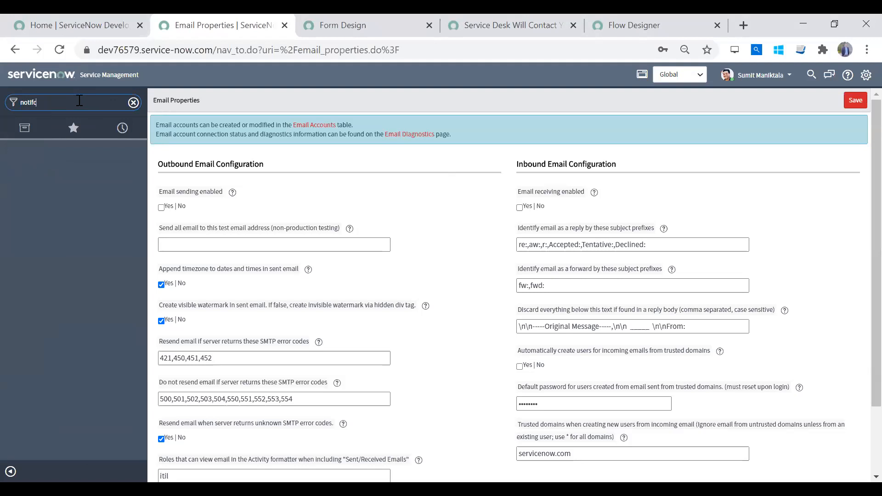
type("aation")
left_click_drag(71, 105, 2, 104)
type("notification")
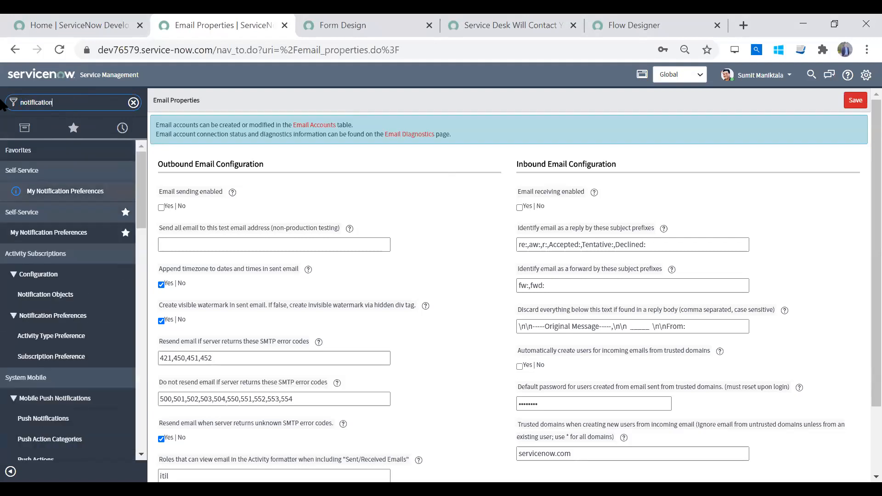
left_click_drag(142, 198, 137, 333)
left_click(45, 279)
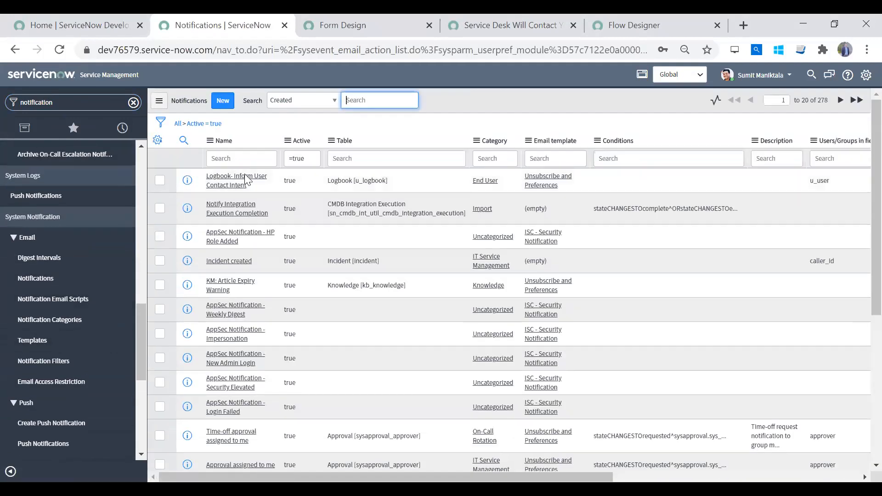
Turn off the Updated trigger in the "Logbook- Inform User Contact Intent" notification's sending conditions and save the record.
left_click(244, 184)
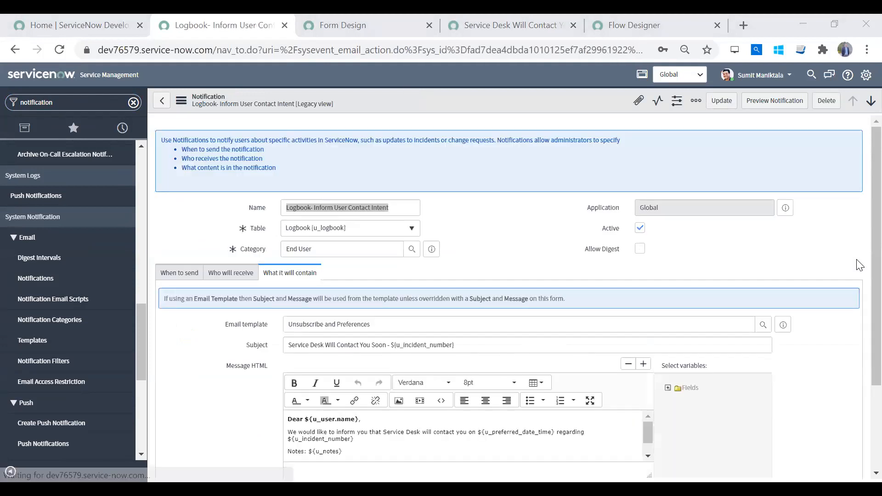
left_click(166, 280)
left_click(639, 371)
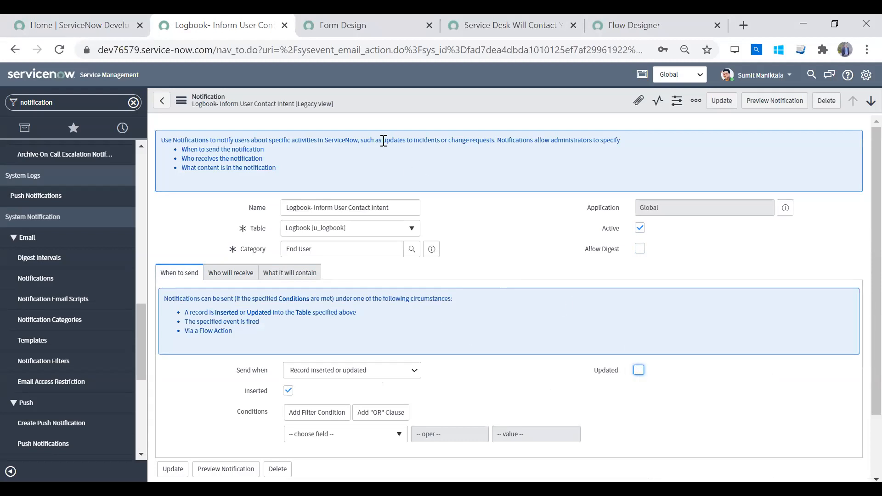
left_click(723, 102)
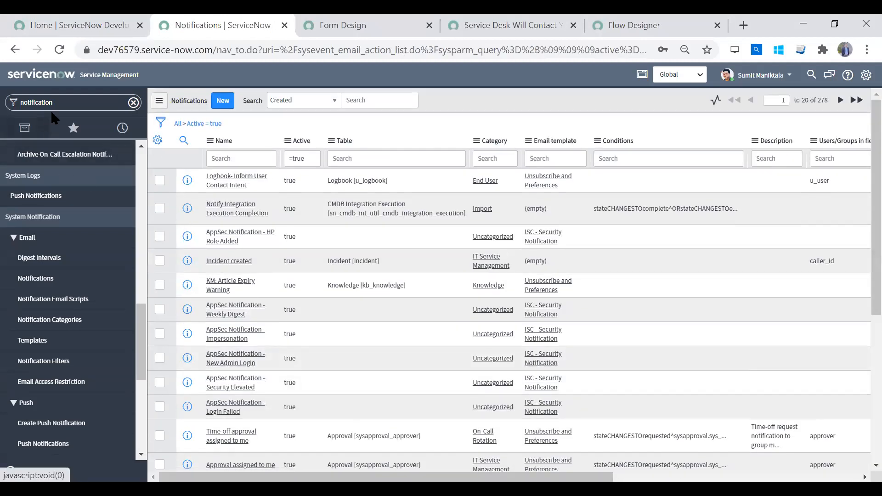
Filter the navigator for "logbook", open the Logbooks list and open record CTLB0001007.
double_click(62, 102)
type("logbook")
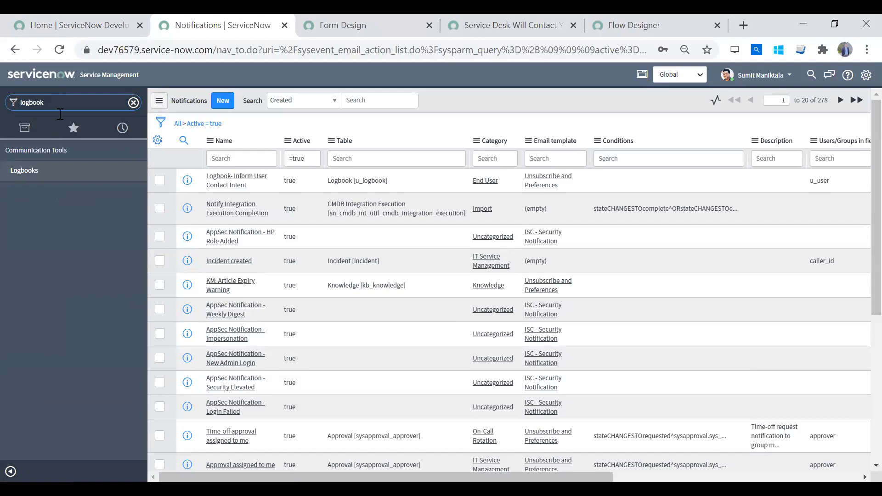
left_click(48, 174)
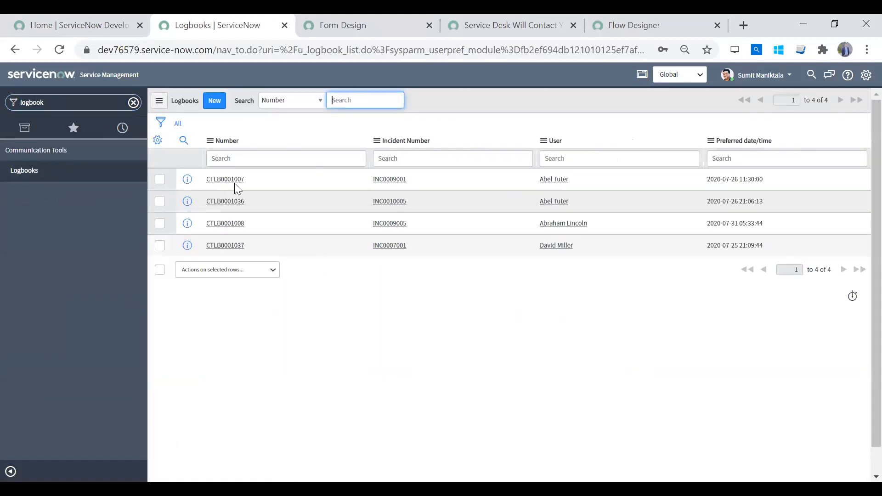
left_click(229, 178)
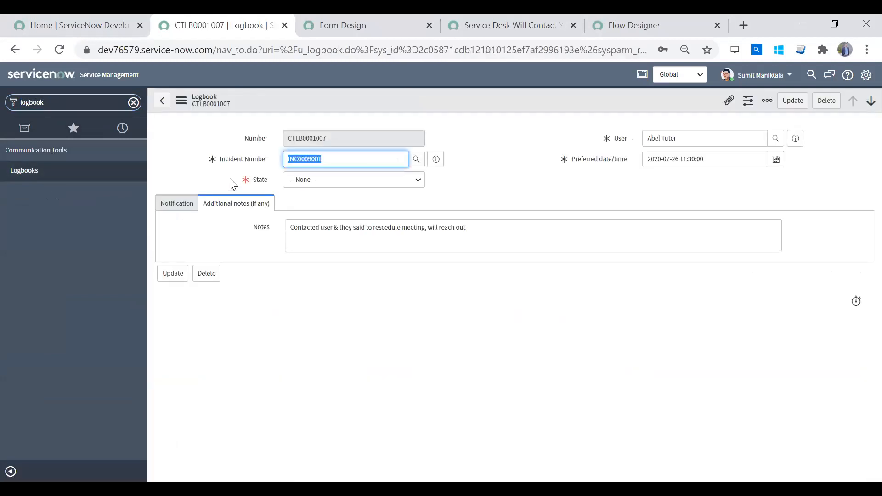
Set the logbook record's State to Still to contact and save it, staying on the form.
left_click(167, 209)
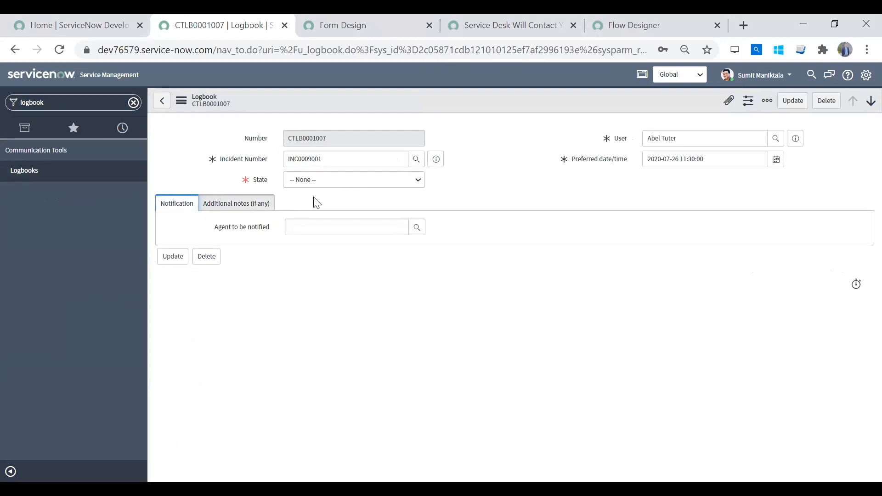
left_click(328, 184)
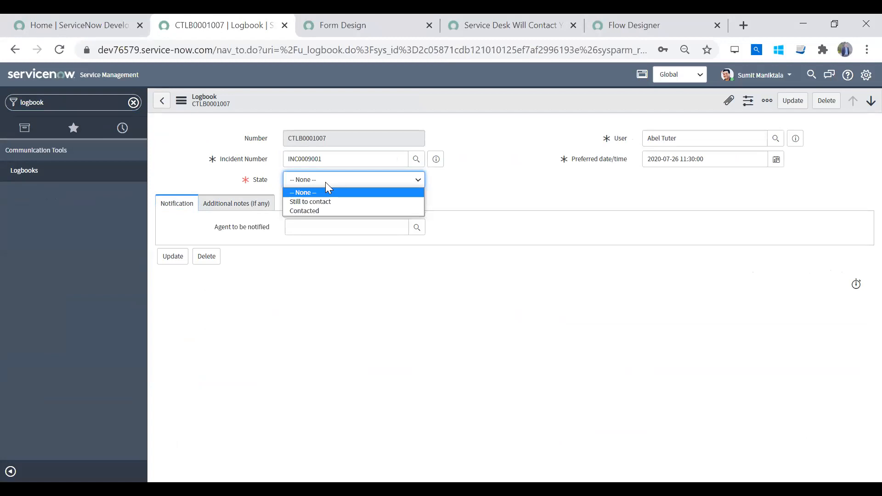
left_click(319, 201)
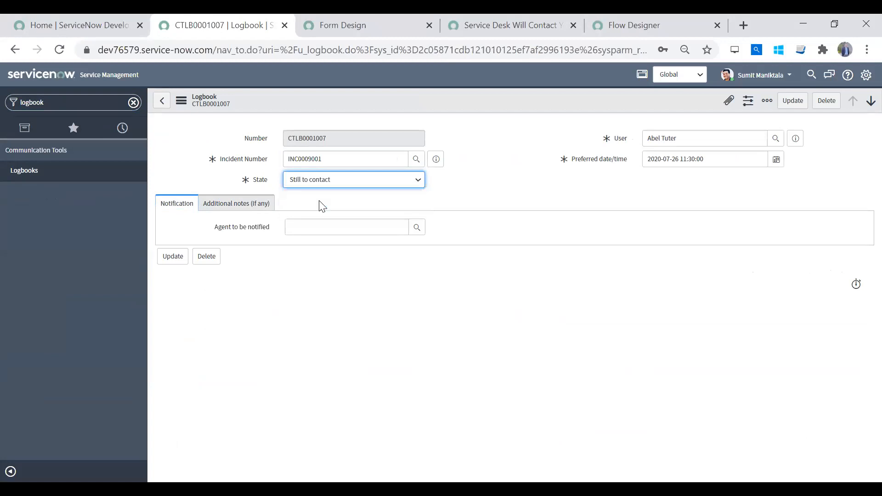
right_click(452, 107)
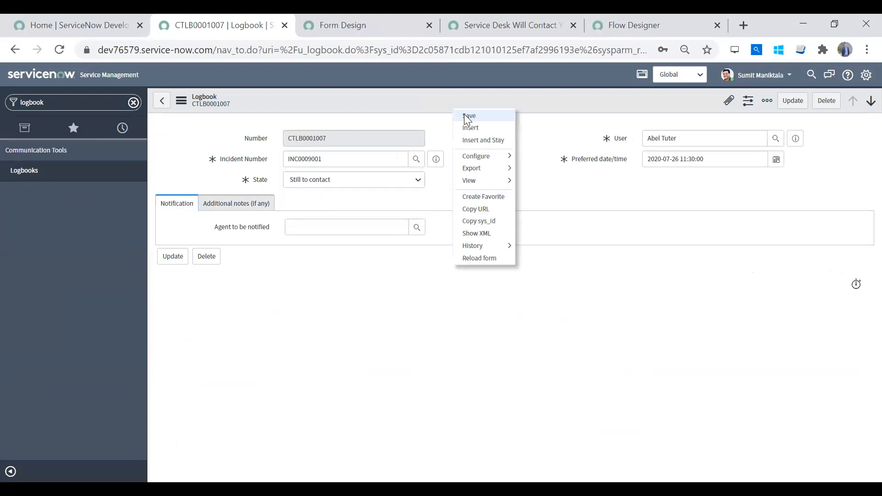
left_click(465, 116)
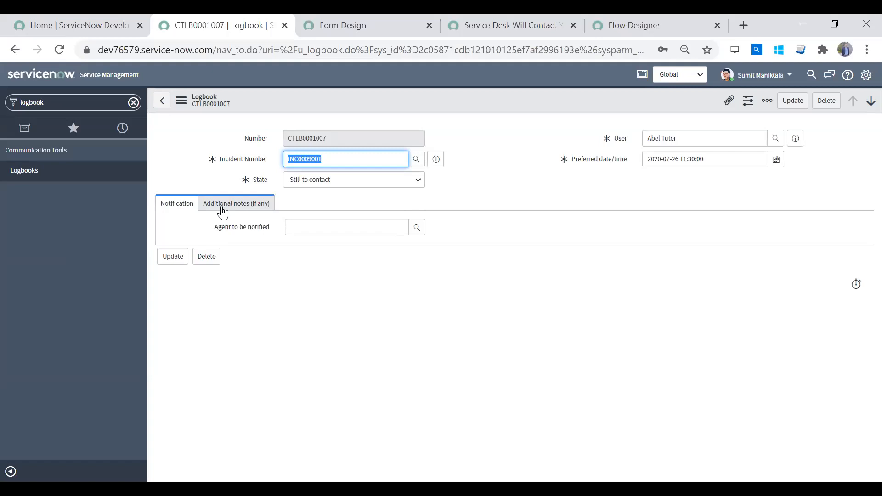
Pick an agent to be notified and set When to send reminder to 15 minutes in the logbook record's Notification section.
left_click(222, 210)
left_click(179, 209)
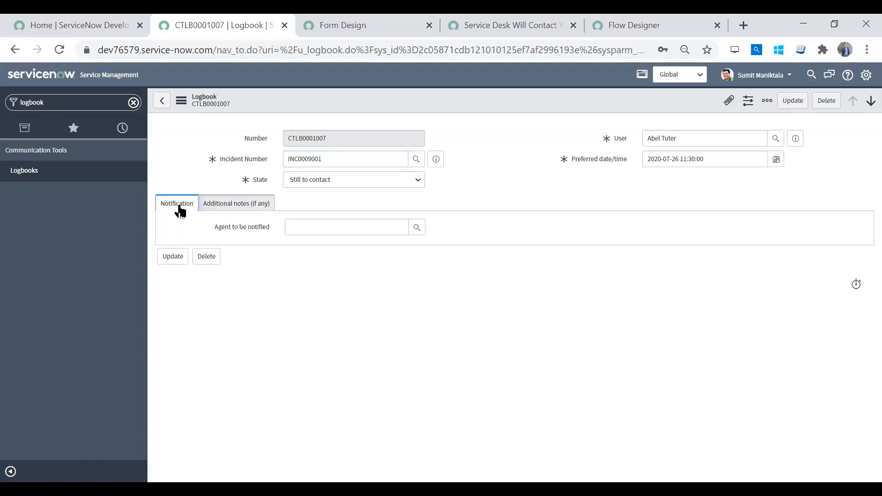
left_click(310, 226)
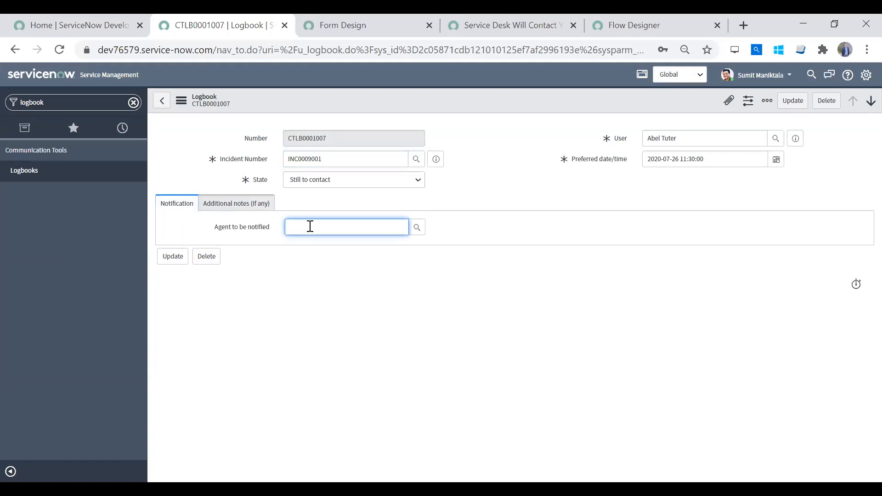
left_click(416, 230)
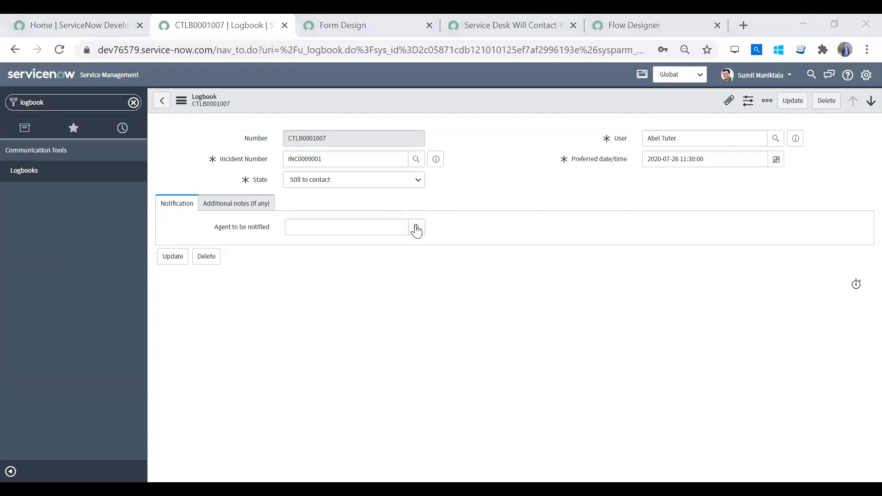
left_click(679, 236)
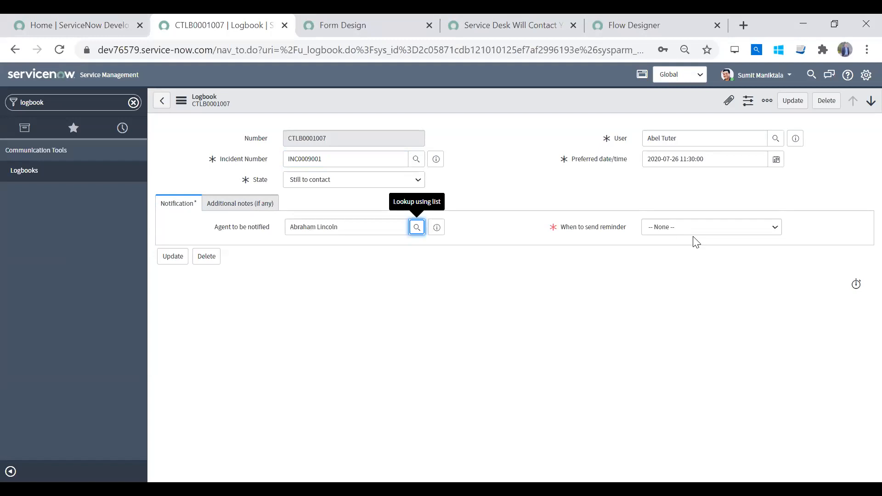
left_click(693, 232)
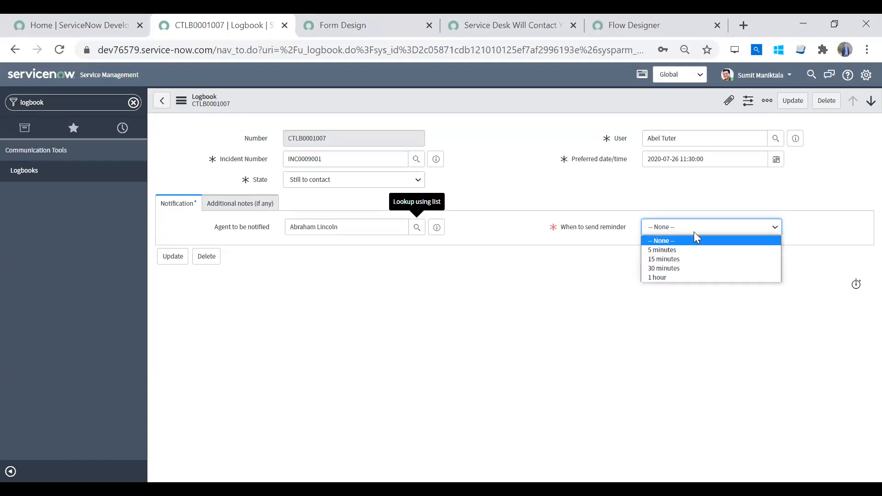
left_click(687, 260)
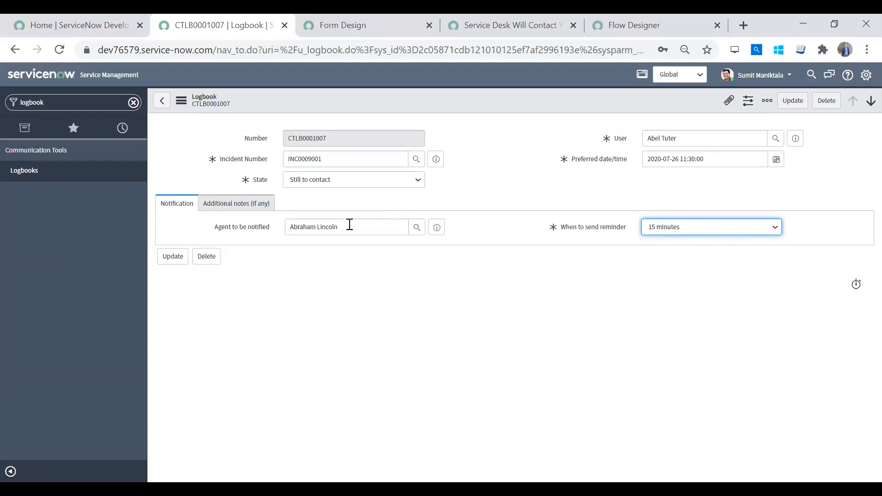
left_click_drag(338, 226, 223, 235)
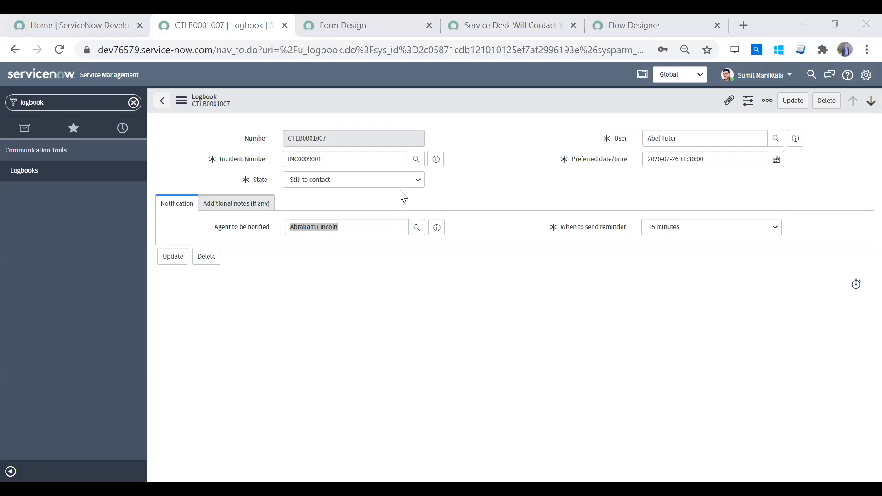
left_click(705, 228)
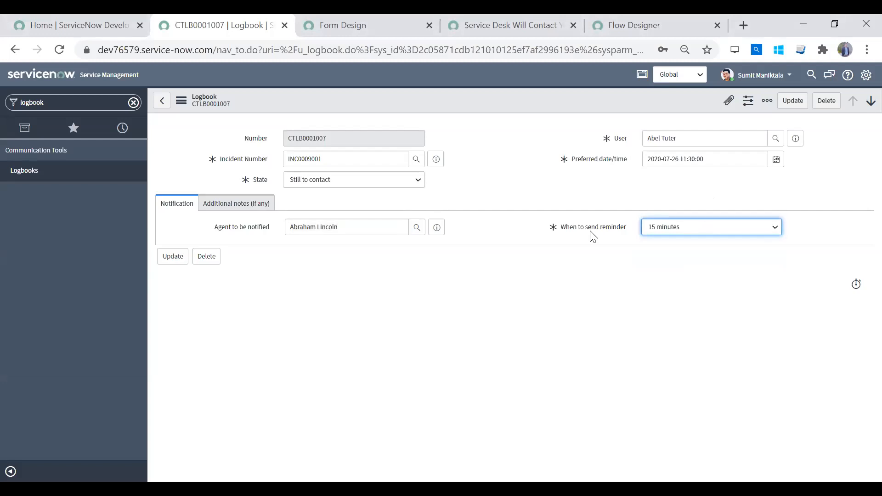
left_click(378, 227)
left_click(353, 226)
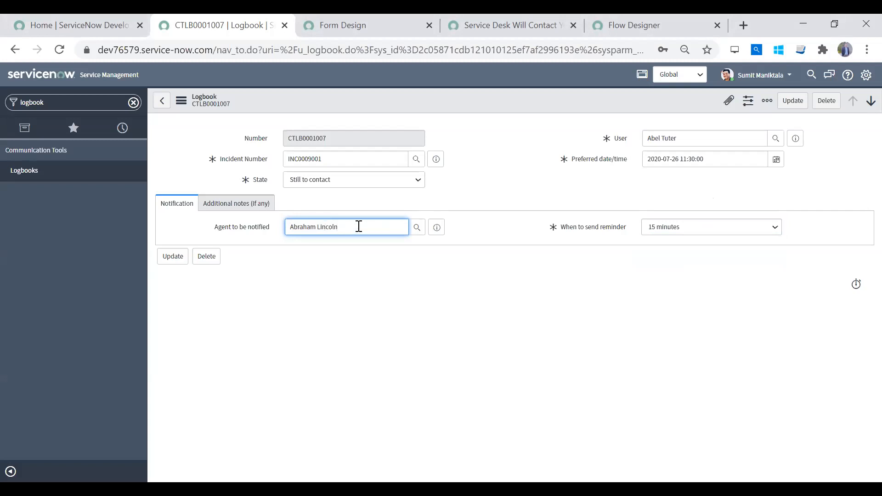
Filter the navigator for "business rule" and open Business Rules under System Definition, discarding the unsaved logbook changes.
left_click(134, 102)
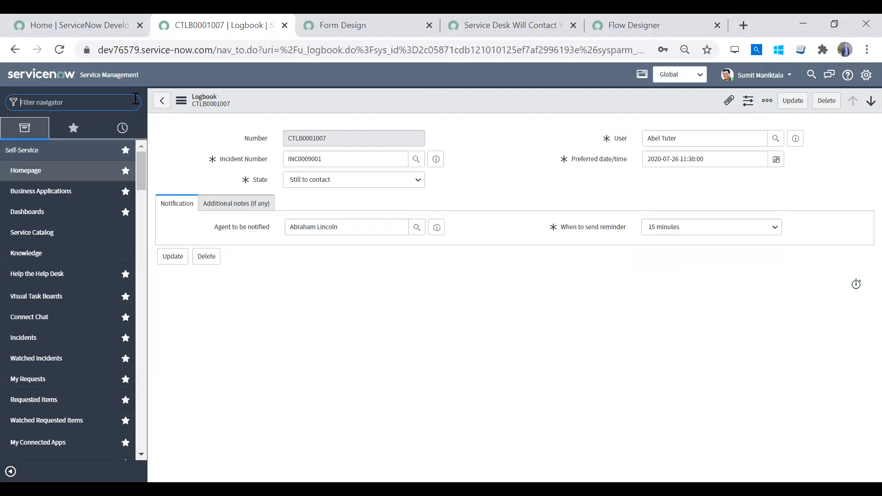
type("business rule")
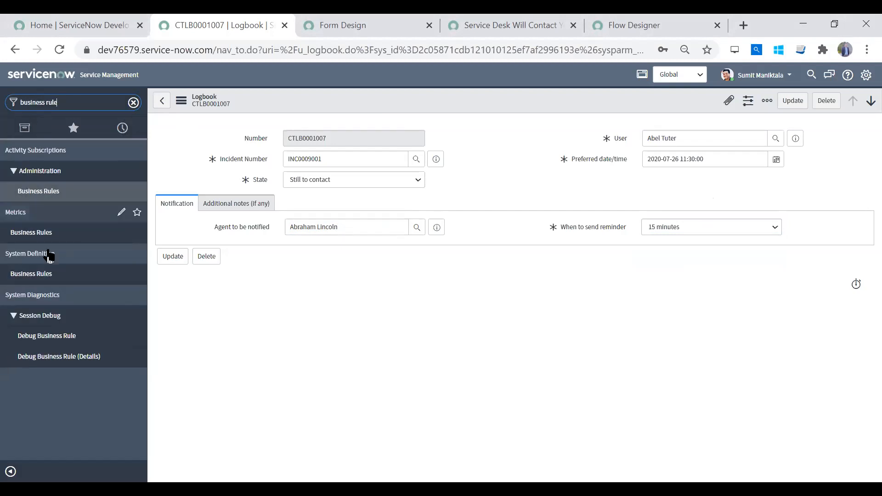
left_click(52, 276)
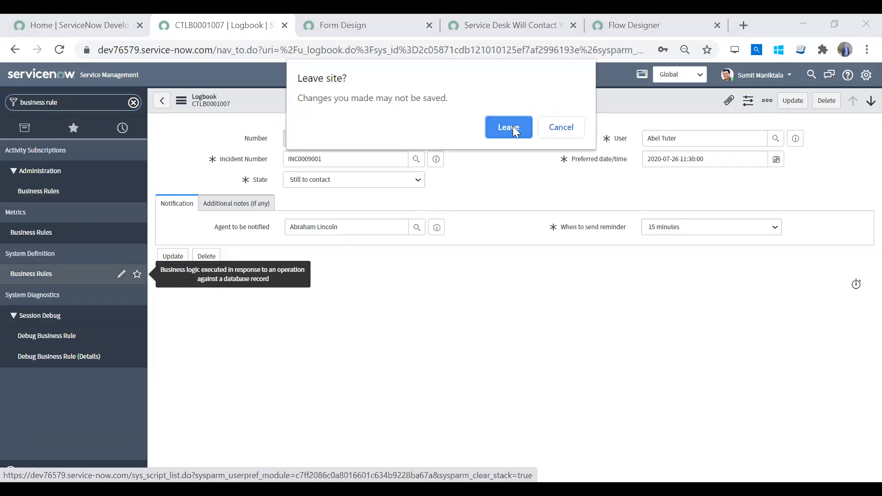
left_click(509, 127)
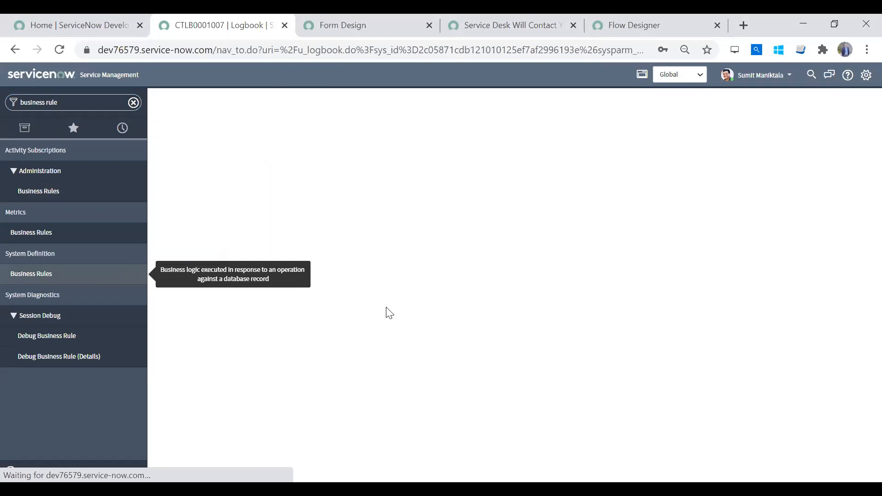
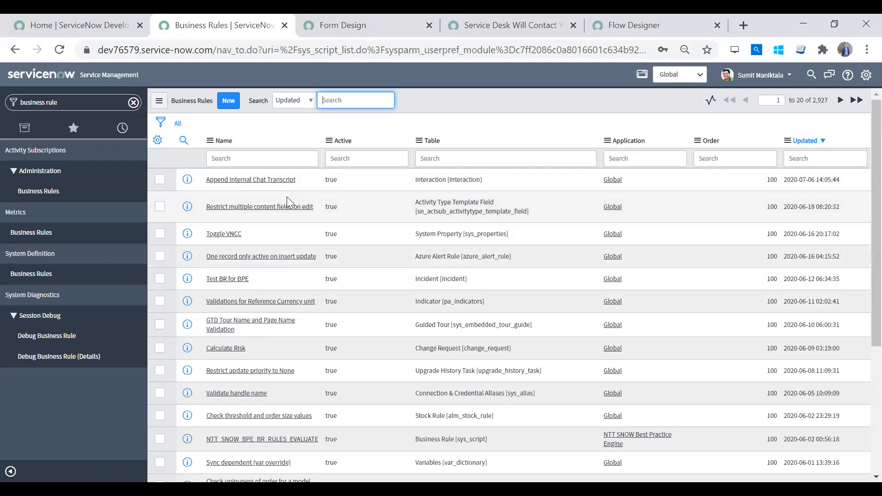
Start a new business rule on the Logbook [u_logbook] table and enable it to run on Insert.
left_click(230, 109)
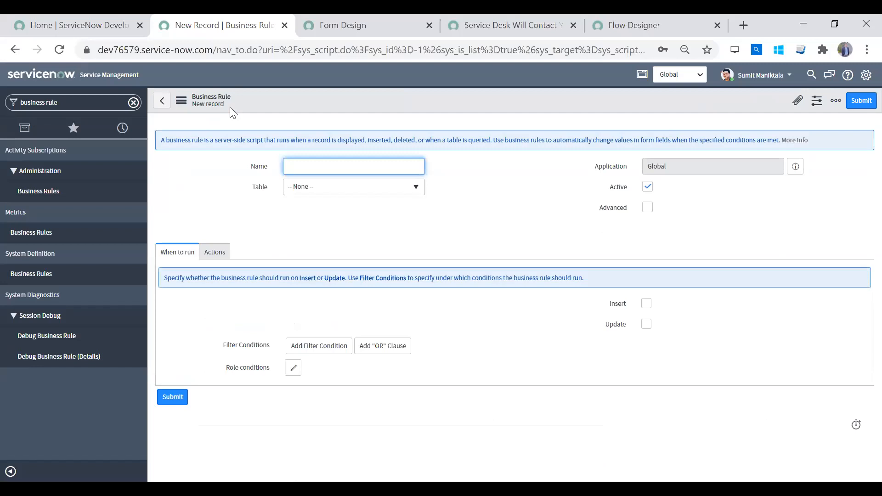
left_click(345, 189)
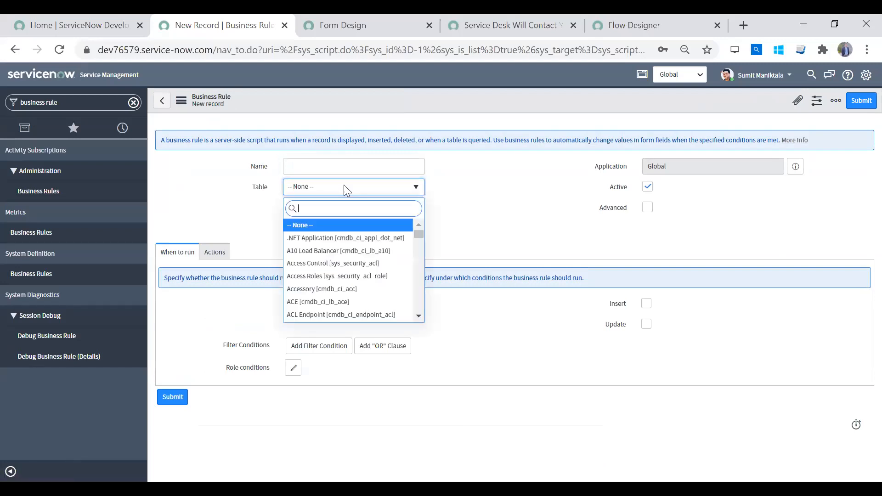
type("logbo")
left_click(360, 227)
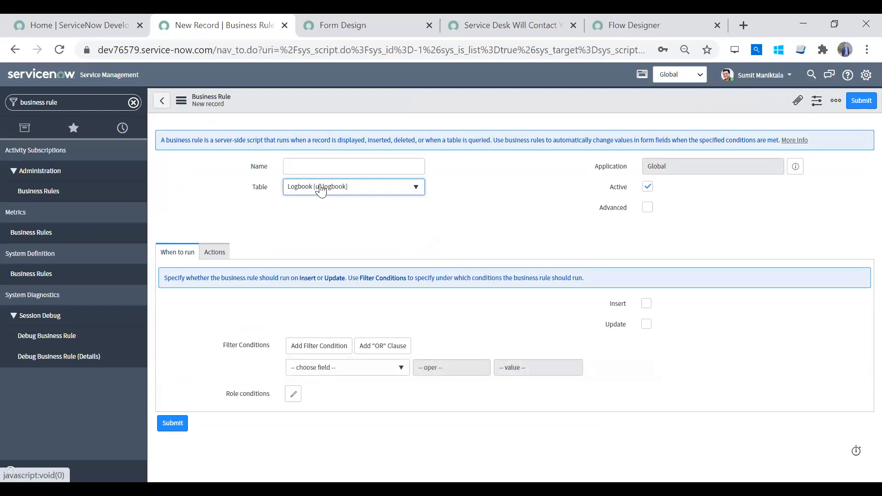
left_click(290, 165)
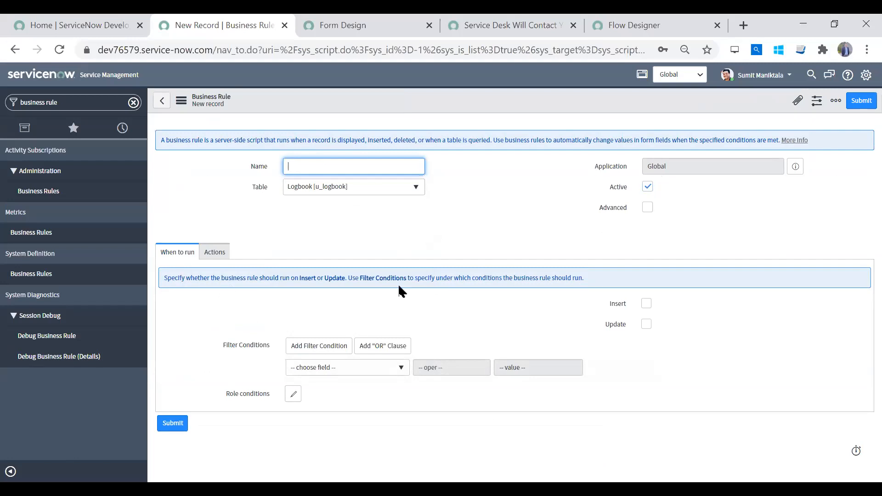
left_click(645, 305)
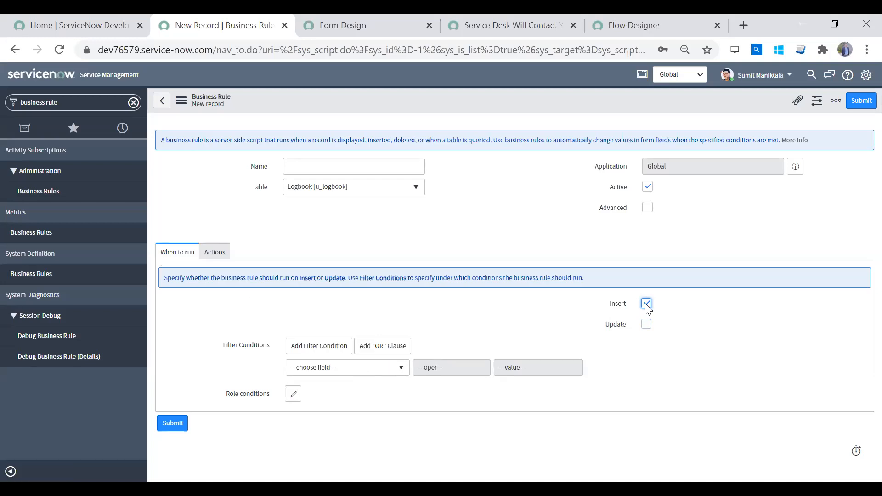
Try the Insert and Update run options on the business rule, leaving only Insert enabled.
left_click(646, 324)
left_click(647, 304)
left_click(648, 306)
left_click(649, 305)
left_click(648, 323)
left_click(649, 306)
left_click(647, 322)
left_click(647, 324)
left_click(379, 377)
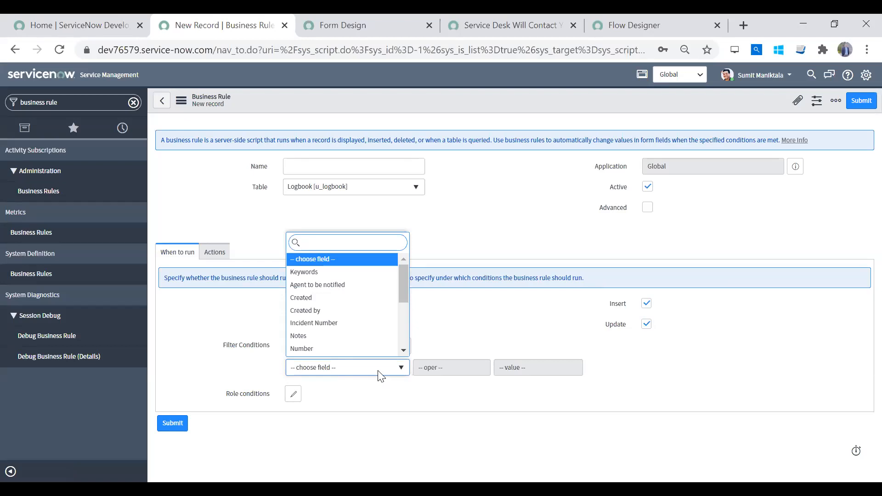
left_click(646, 325)
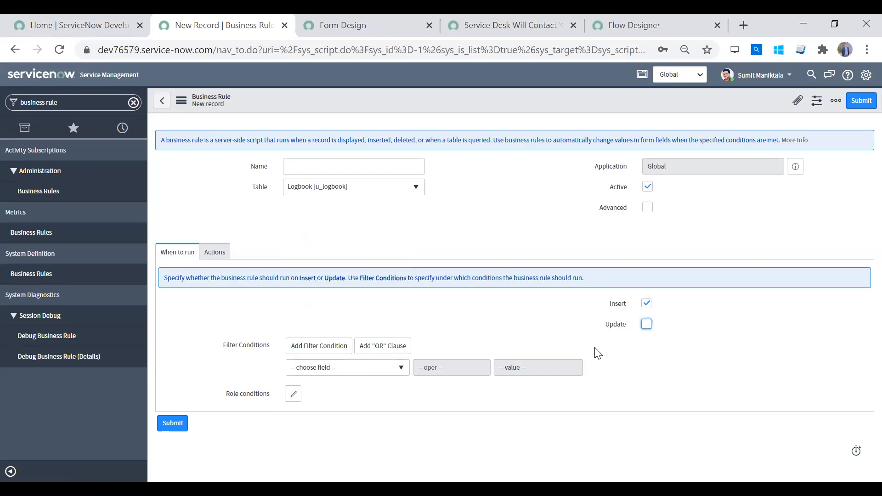
Add a filter condition to the business rule: Preferred date/time on Today.
left_click(393, 373)
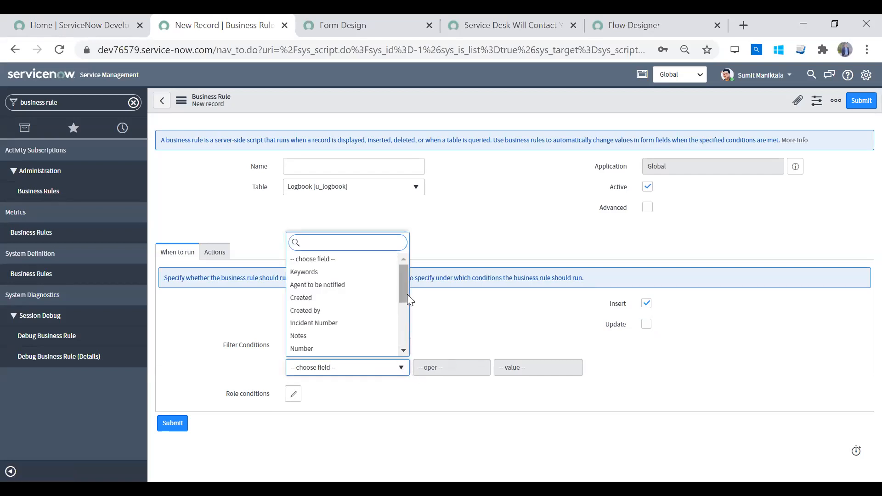
left_click_drag(401, 292, 401, 322)
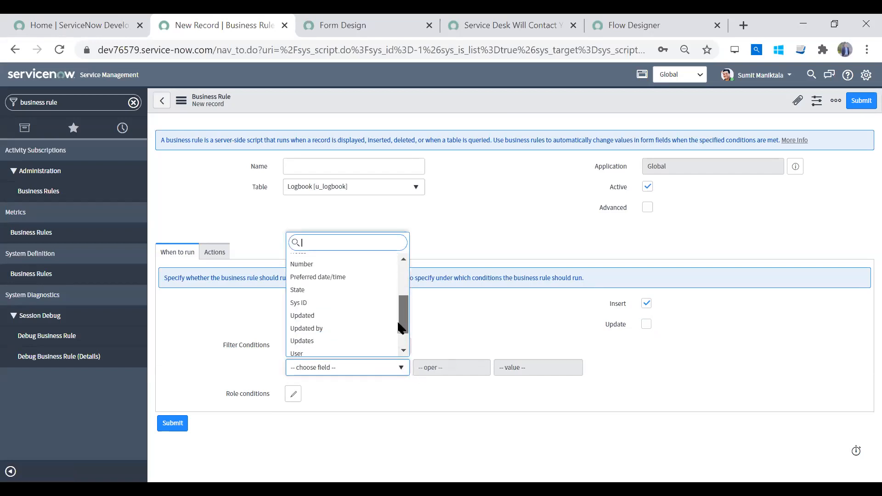
left_click(354, 278)
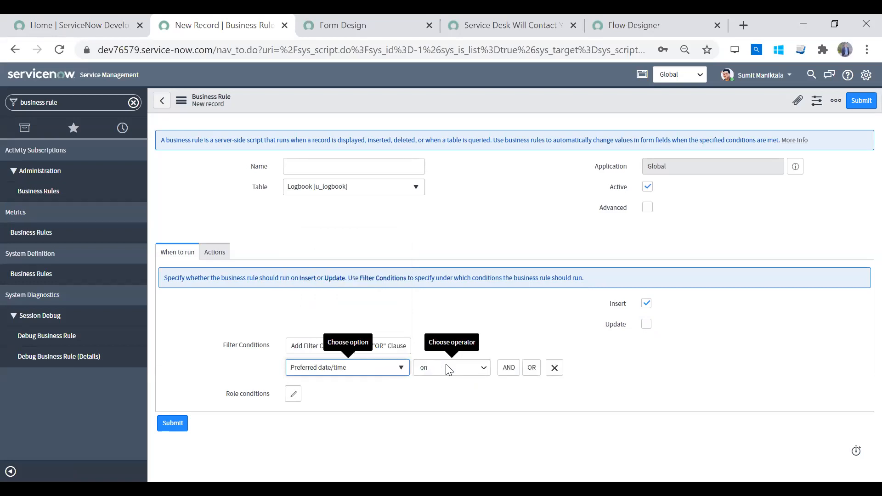
left_click(449, 369)
left_click(527, 373)
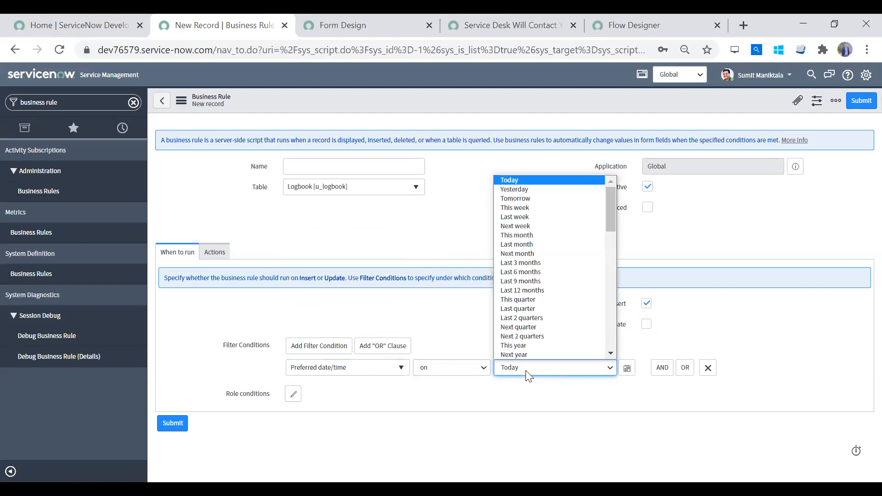
left_click(527, 373)
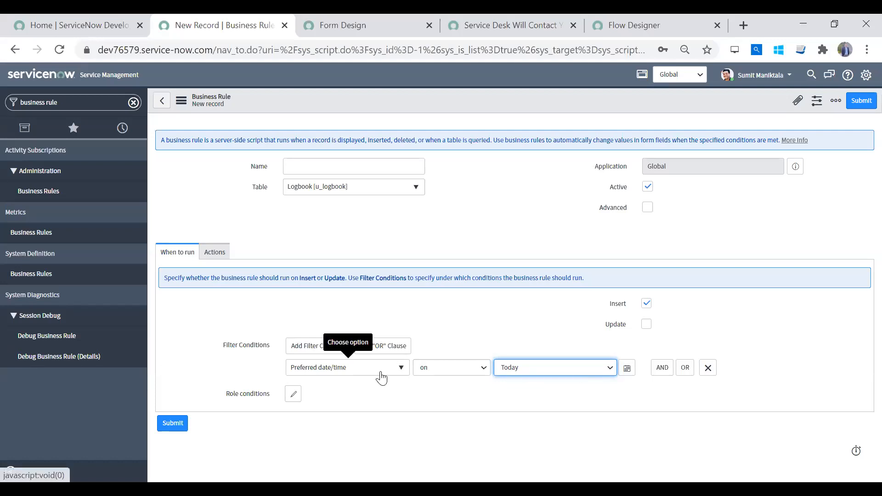
Add the admin role to the business rule's role conditions.
left_click(293, 393)
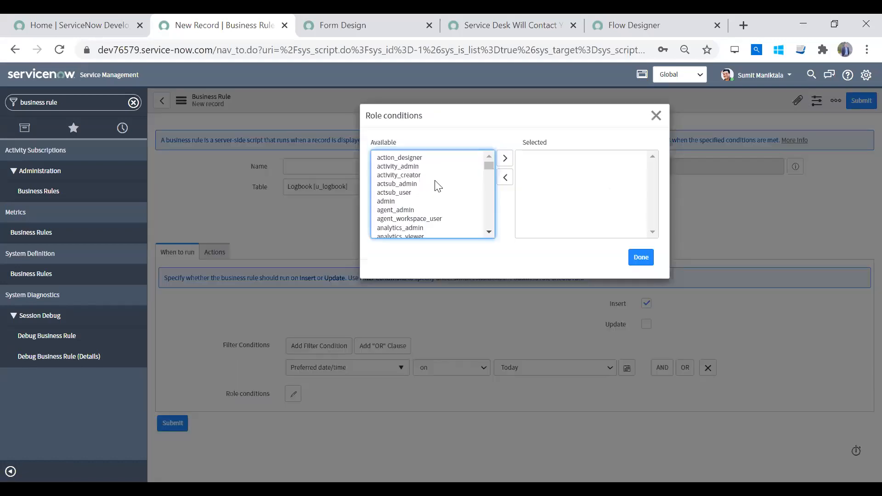
double_click(407, 201)
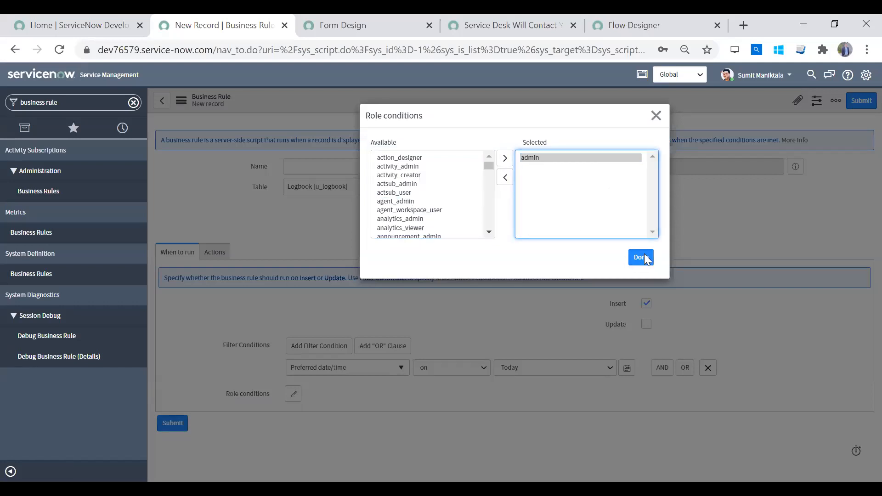
left_click(641, 258)
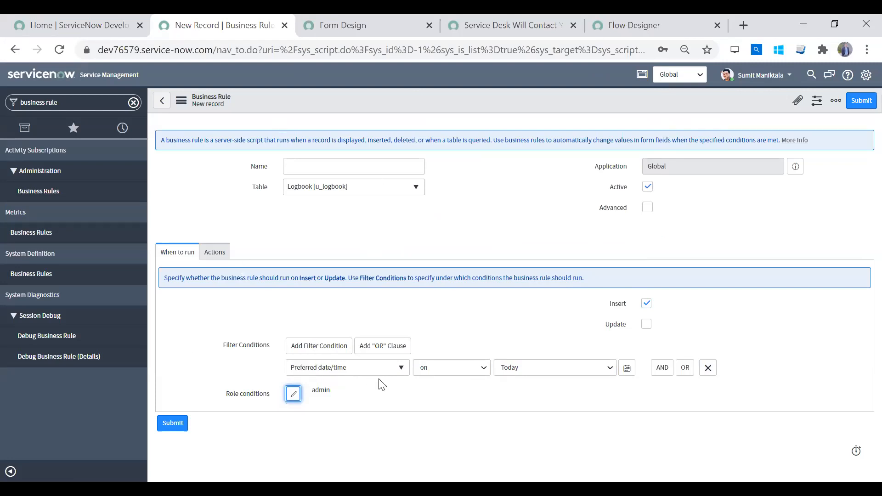
Remove the admin role from the role conditions and delete the Preferred date/time filter condition.
left_click(293, 394)
double_click(536, 158)
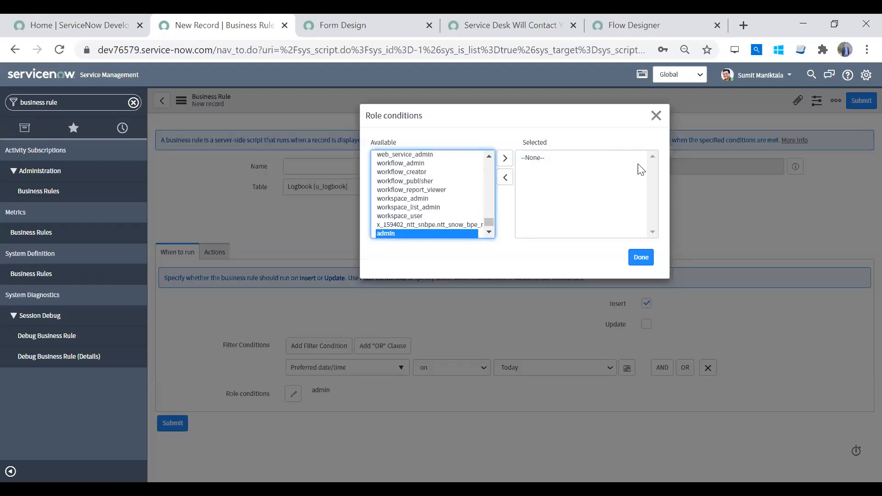
left_click(641, 258)
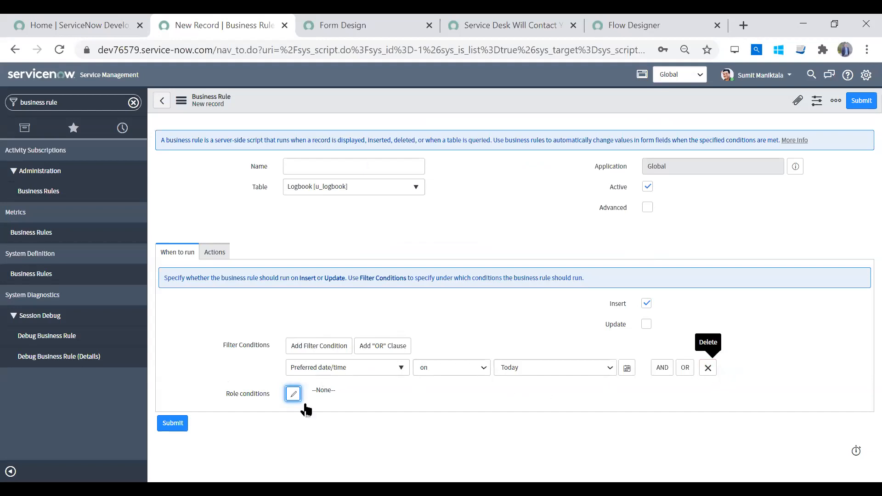
left_click(708, 368)
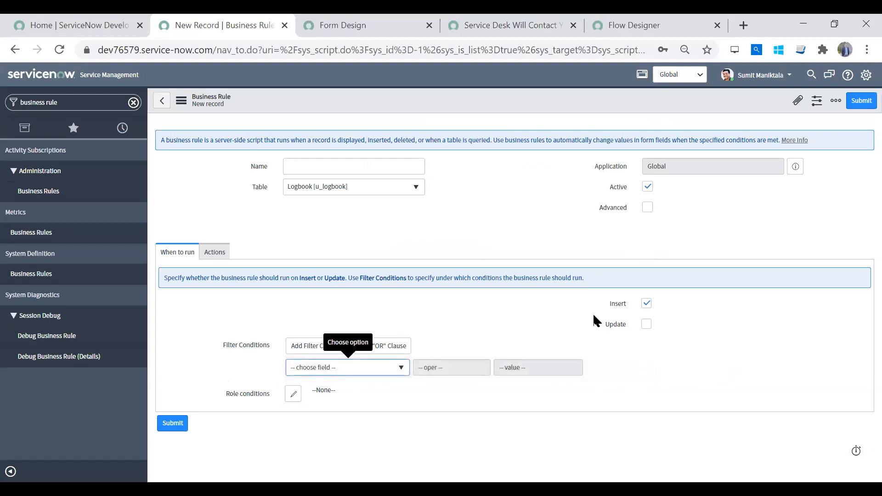
In the rule's actions, add a field value setting Notes to "We will contact user soon".
left_click(212, 257)
left_click(168, 253)
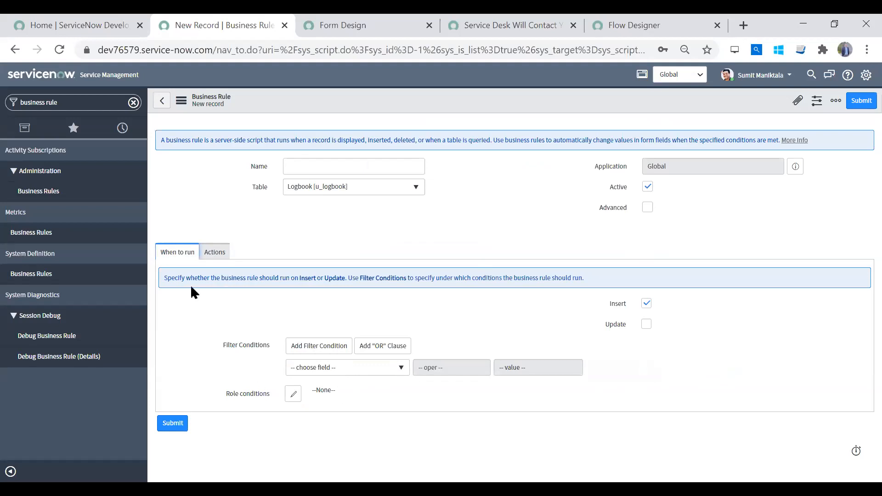
left_click(212, 257)
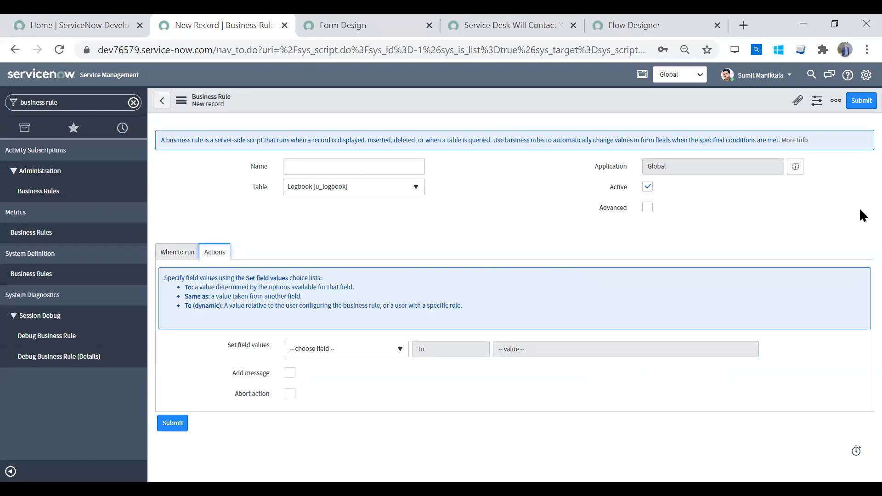
left_click(340, 354)
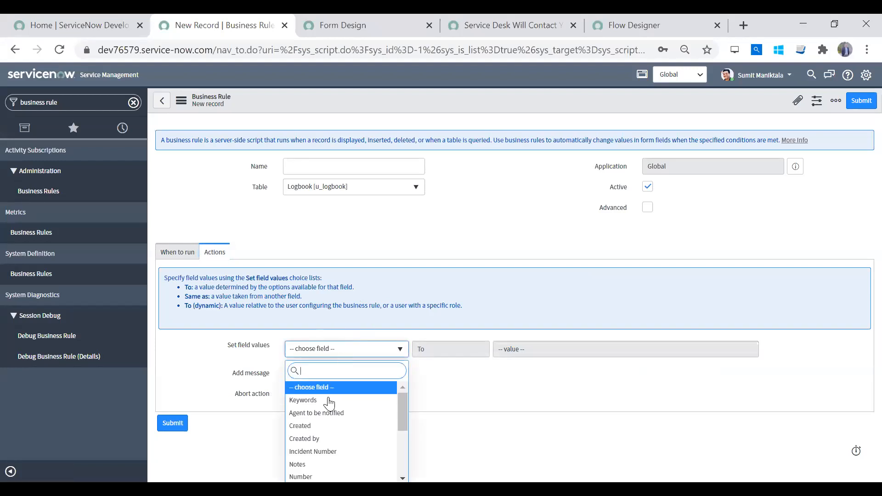
left_click(314, 465)
left_click(538, 366)
type("We will contact")
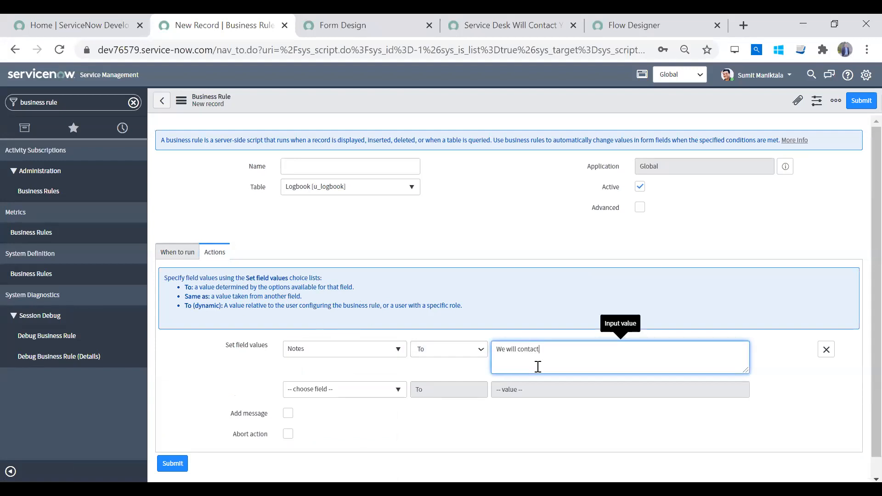
type(" user soon")
Add a second field value action setting State to Contacted.
left_click(369, 388)
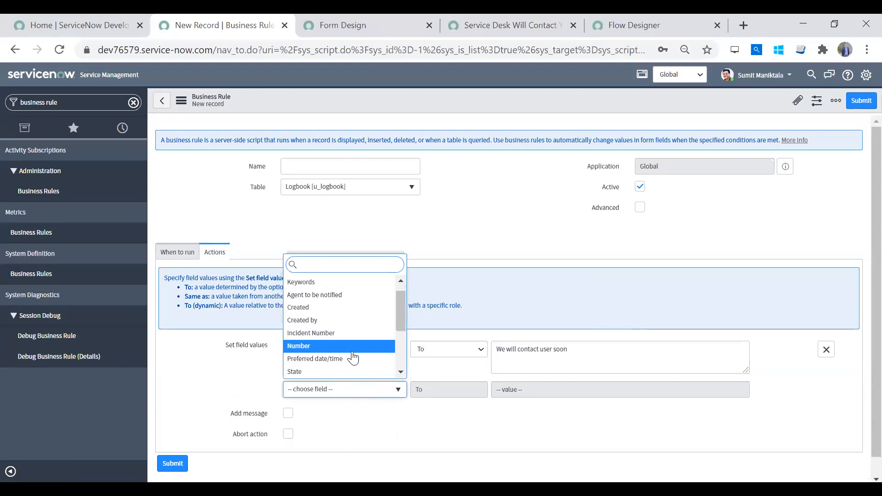
left_click(522, 389)
left_click(532, 393)
left_click(522, 421)
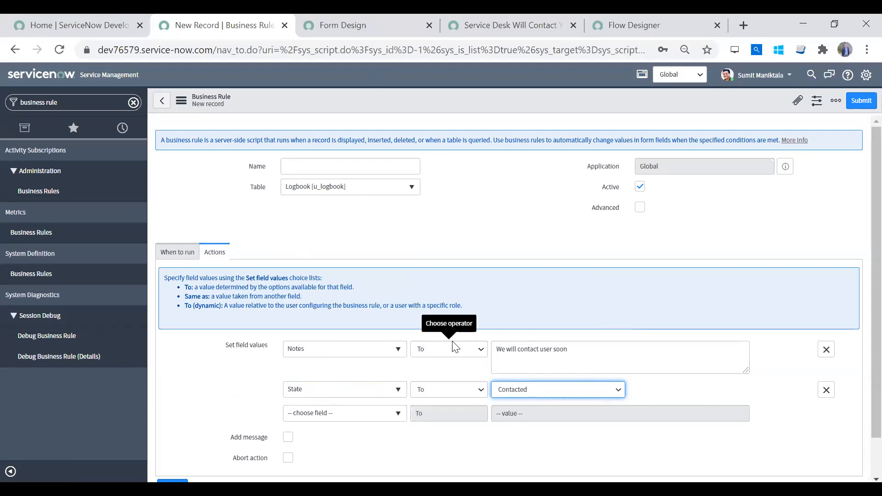
Delete the State and Notes field value rows from the rule's actions.
left_click(826, 391)
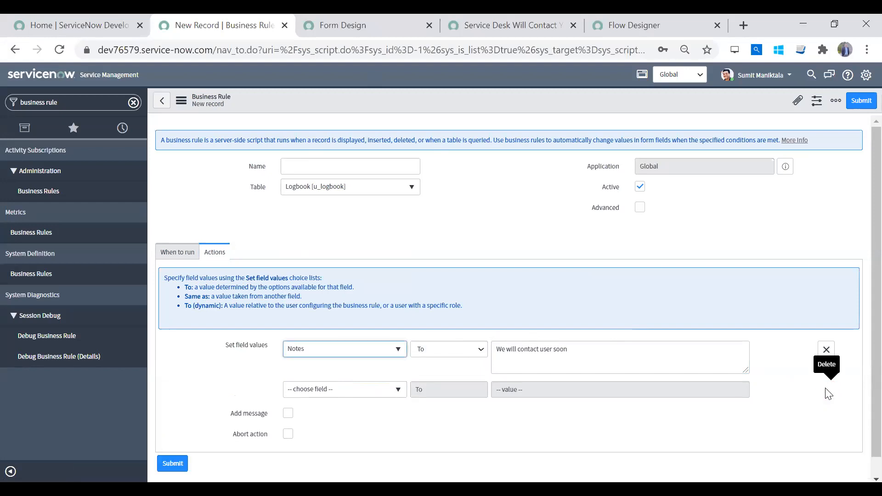
left_click(826, 351)
left_click(366, 360)
left_click(364, 352)
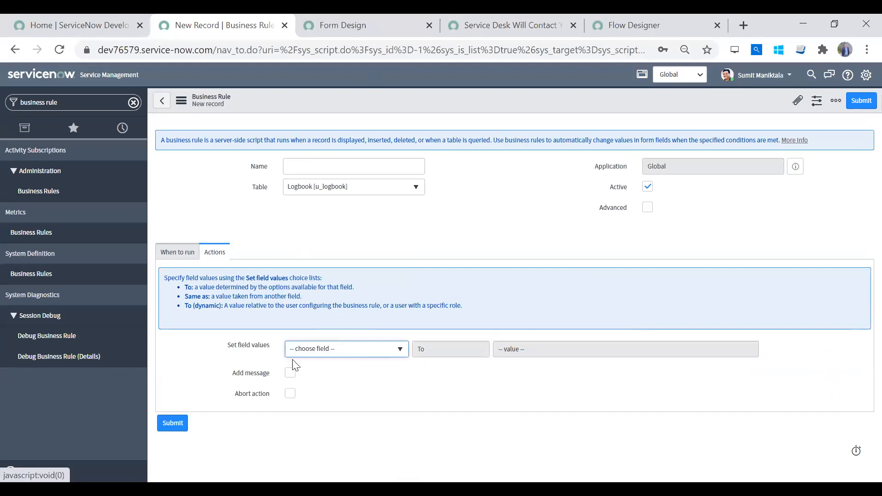
Try the Add message action and view its message editor, leaving the option disabled.
left_click(290, 372)
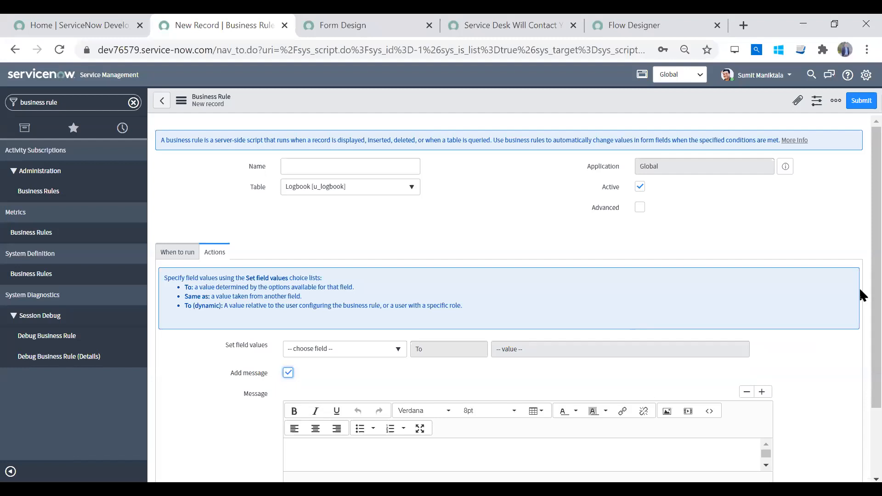
scroll(860, 385, "down", 2)
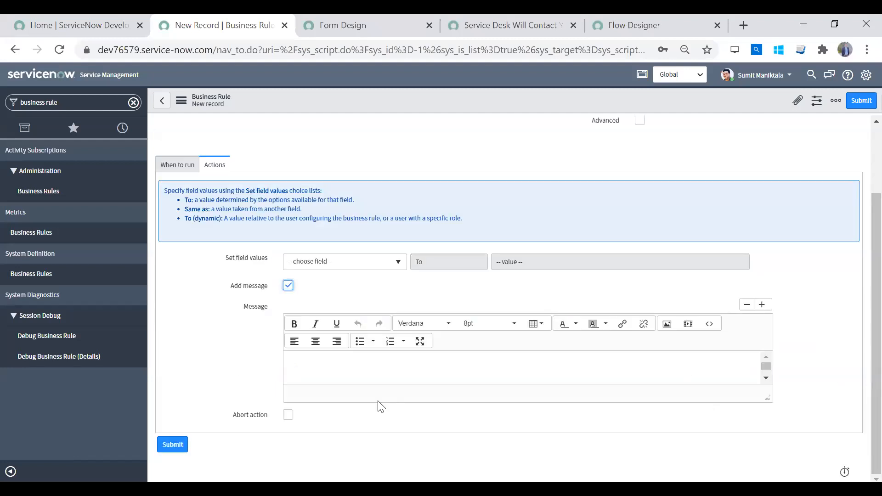
left_click(288, 285)
left_click(290, 373)
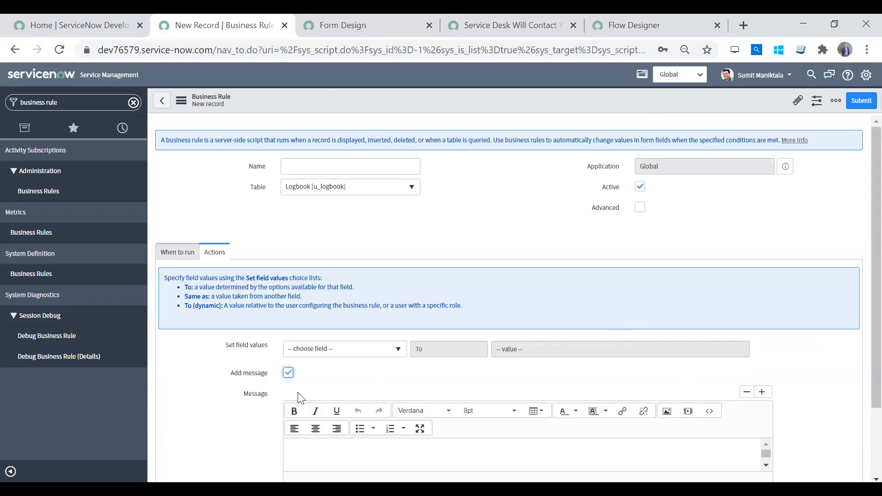
left_click(317, 451)
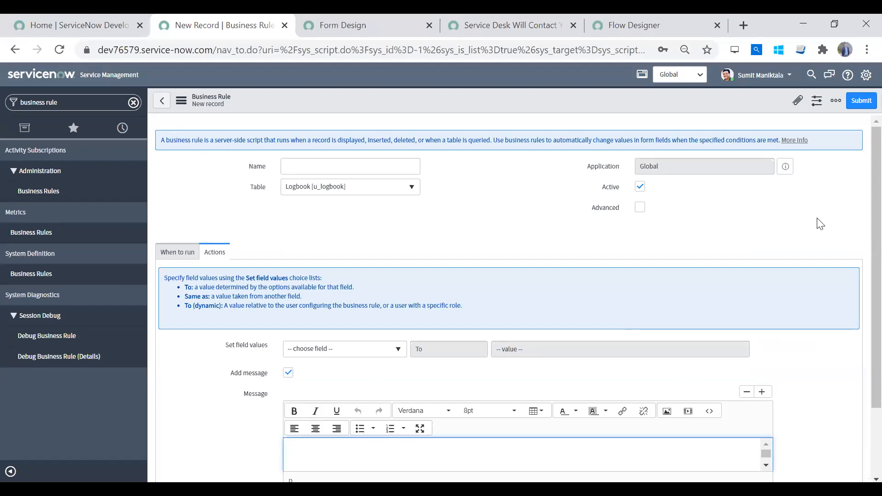
scroll(859, 244, "down", 2)
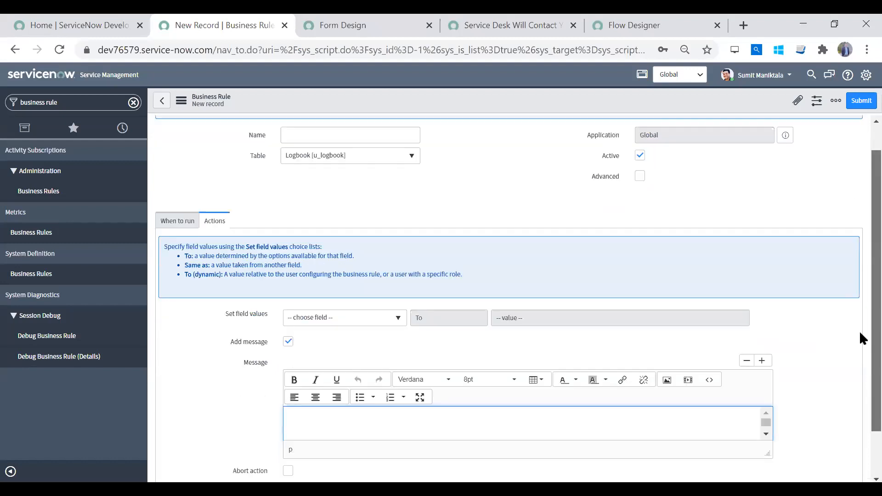
left_click(288, 285)
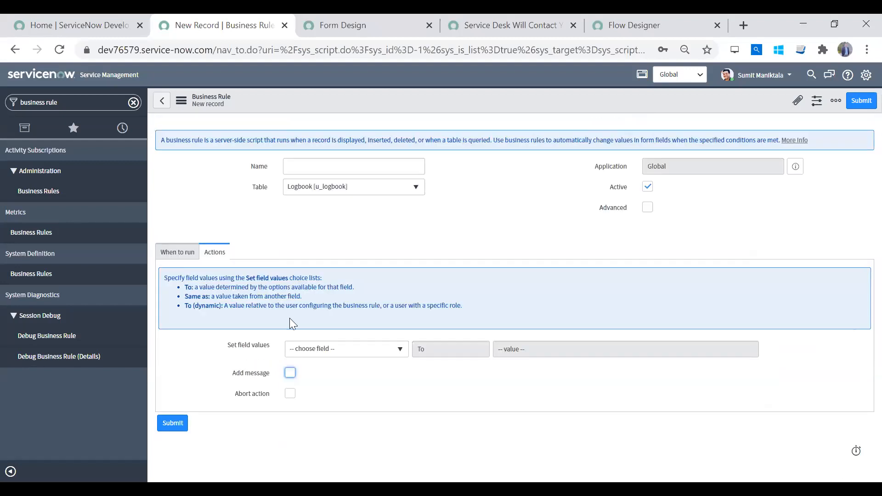
Try the Abort action option, also combined with Add message, and disable both again.
left_click(288, 395)
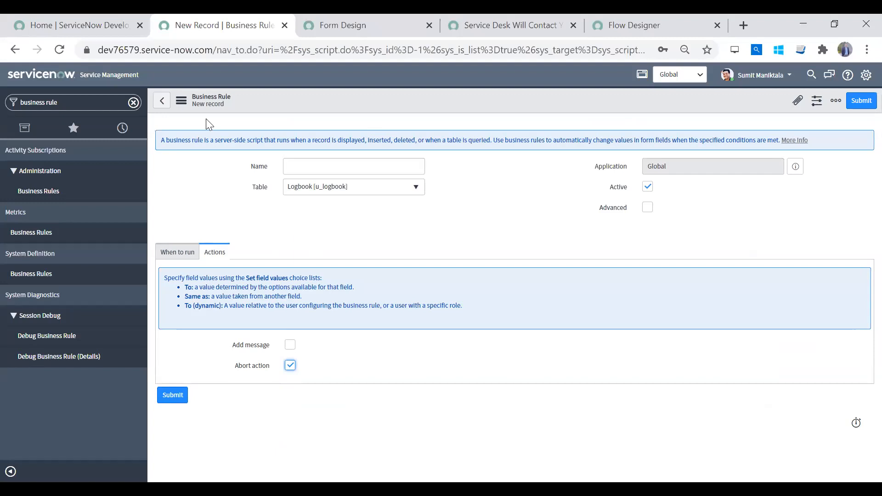
left_click(174, 251)
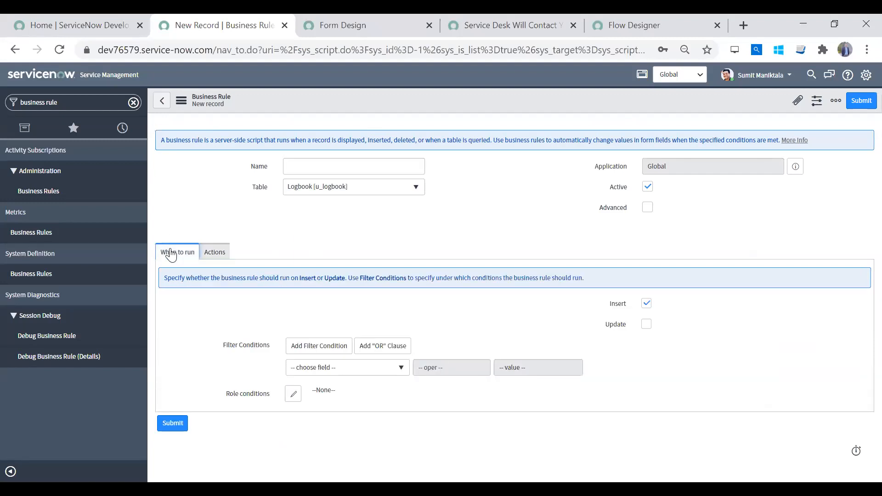
left_click(207, 251)
left_click(291, 365)
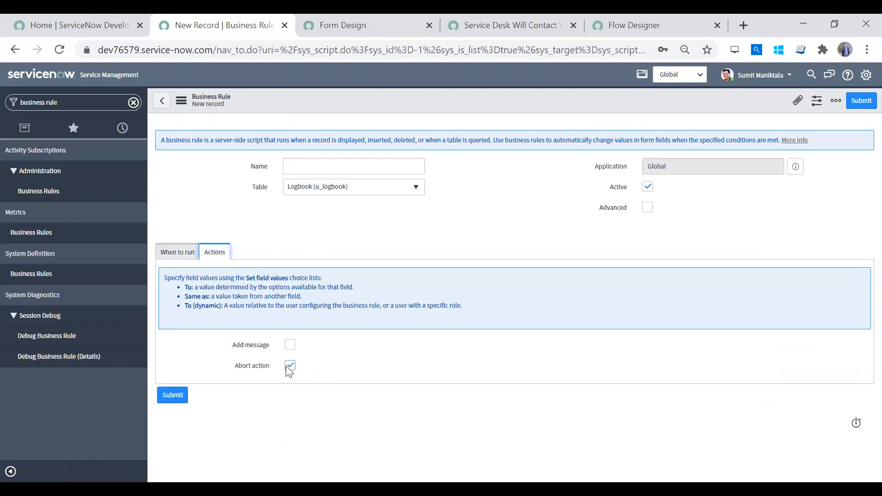
left_click(291, 345)
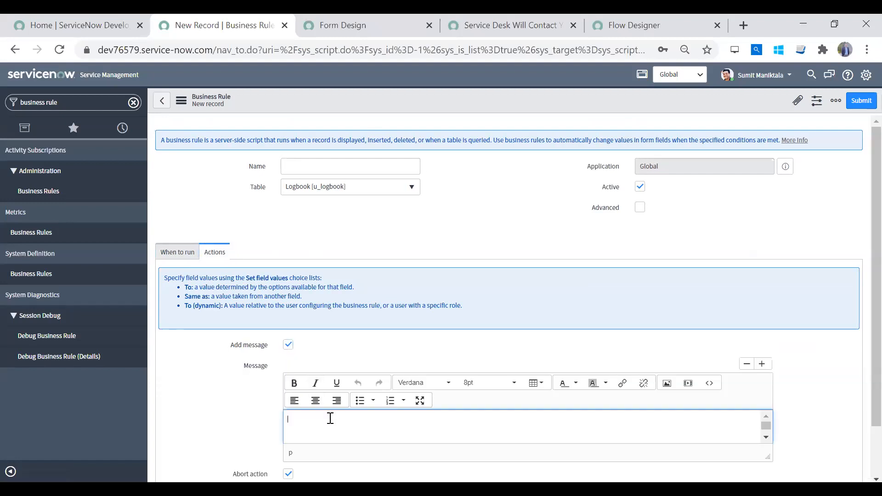
scroll(860, 372, "down", 2)
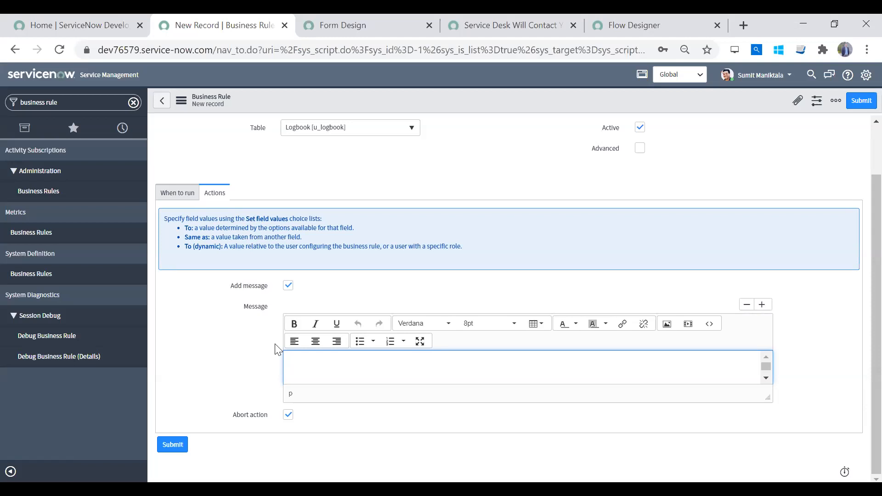
left_click(288, 286)
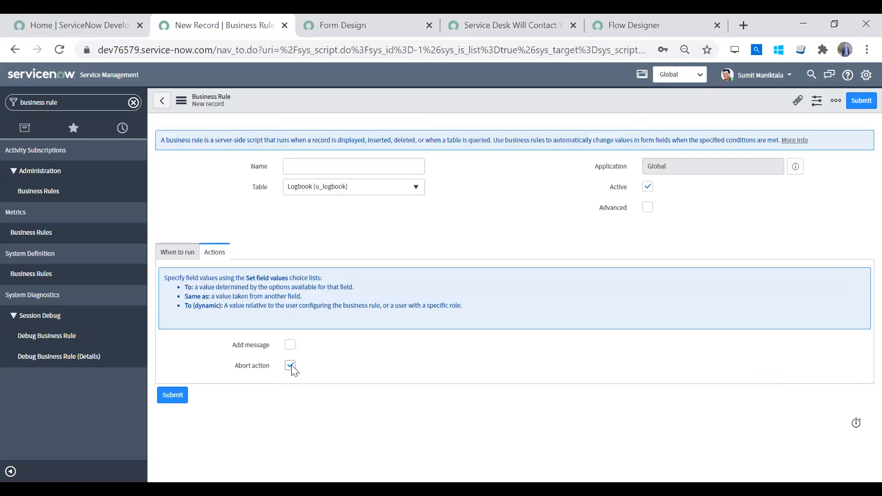
left_click(291, 366)
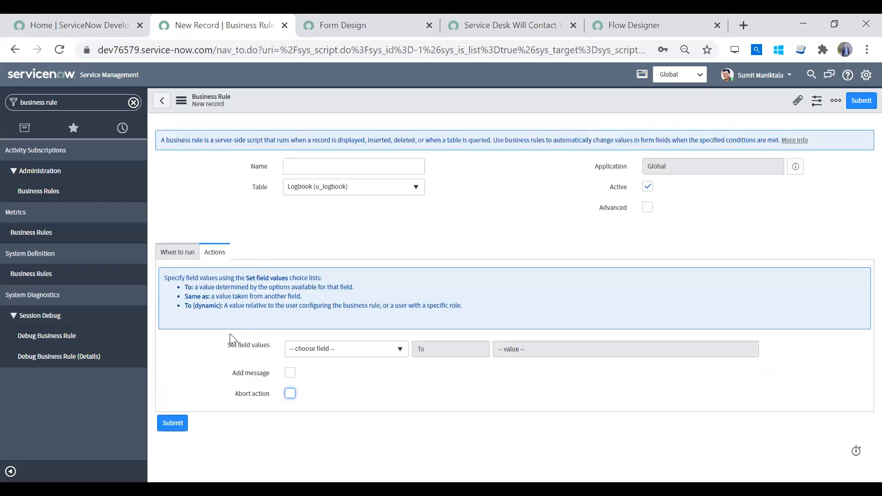
Enable the Advanced option on the new business rule.
left_click(650, 212)
left_click(649, 211)
left_click(647, 209)
left_click(647, 209)
left_click(647, 209)
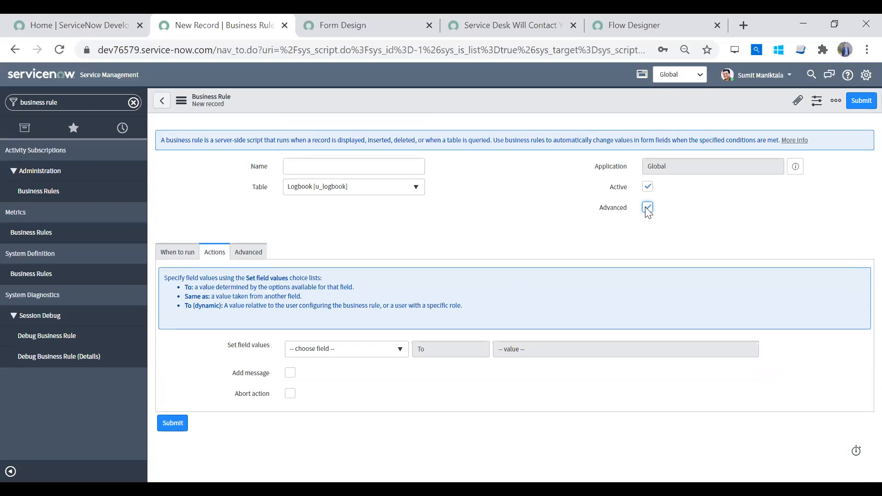
Examine the condition field and default executeRule script template in the new business rule's Advanced section.
left_click(247, 253)
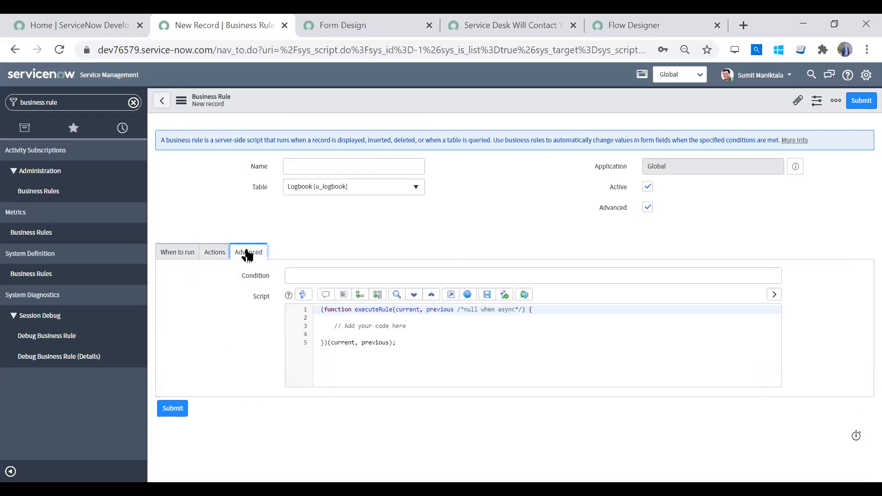
left_click(375, 325)
left_click(374, 319)
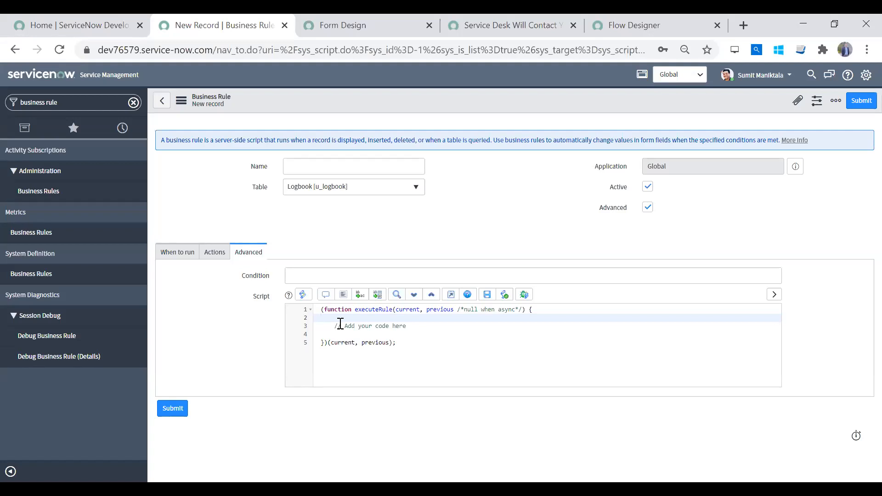
left_click(372, 360)
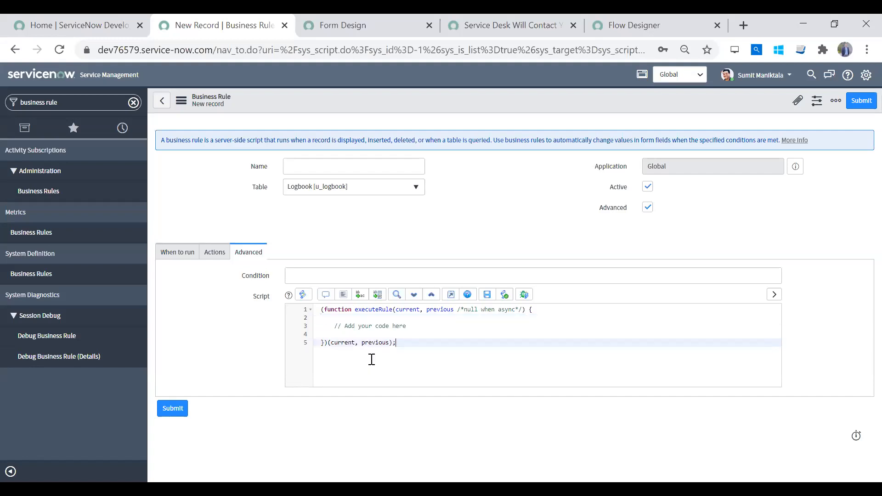
Discard the unsaved business rule and open the existing Append Internal Chat Transcript rule from the System Definition business rules list.
left_click(73, 278)
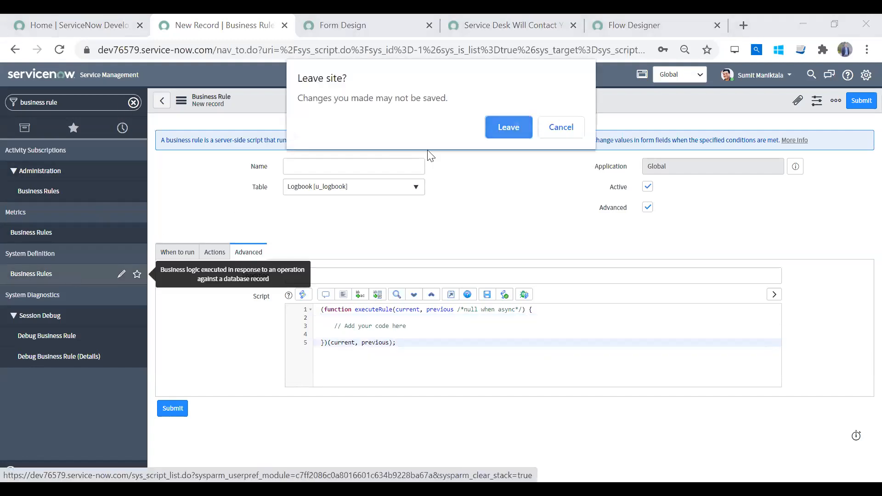
left_click(516, 125)
left_click(240, 180)
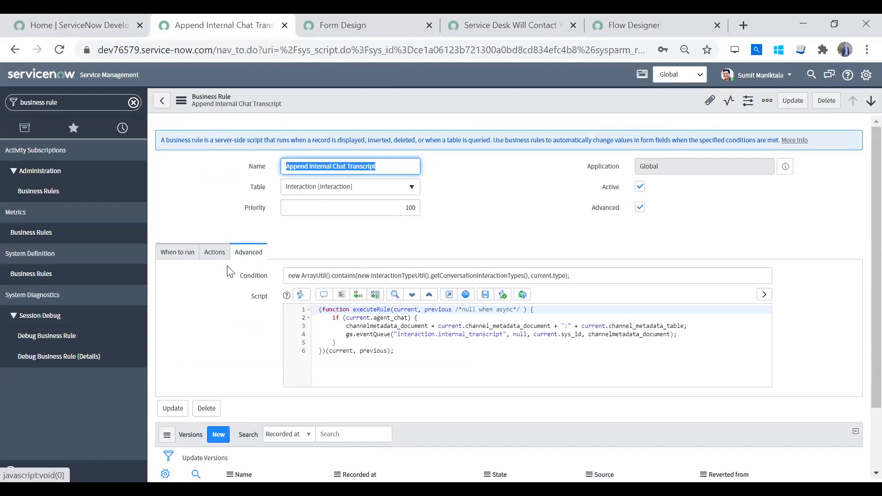
Show the rule's When to run settings and compare them with the Advanced option disabled and enabled again.
left_click(177, 254)
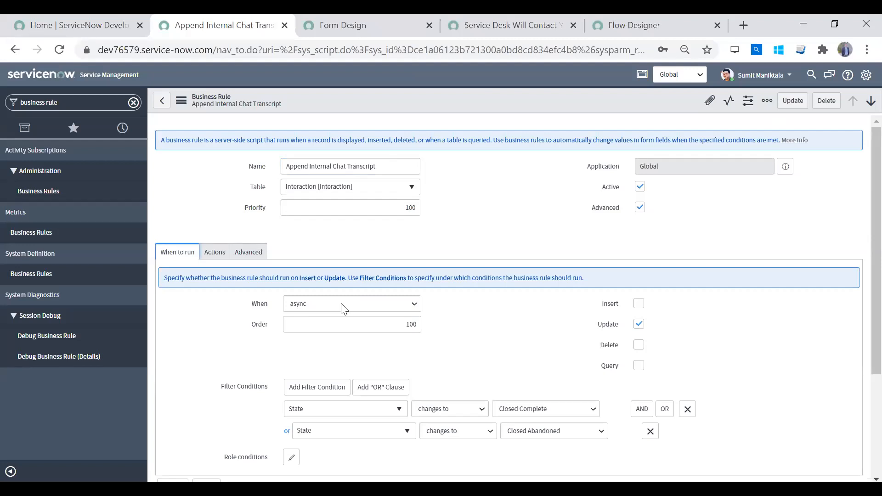
left_click(640, 207)
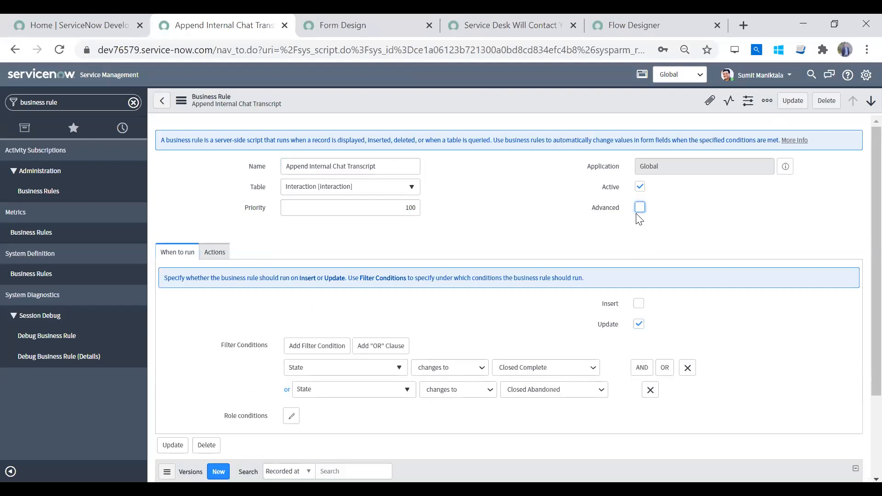
left_click(640, 207)
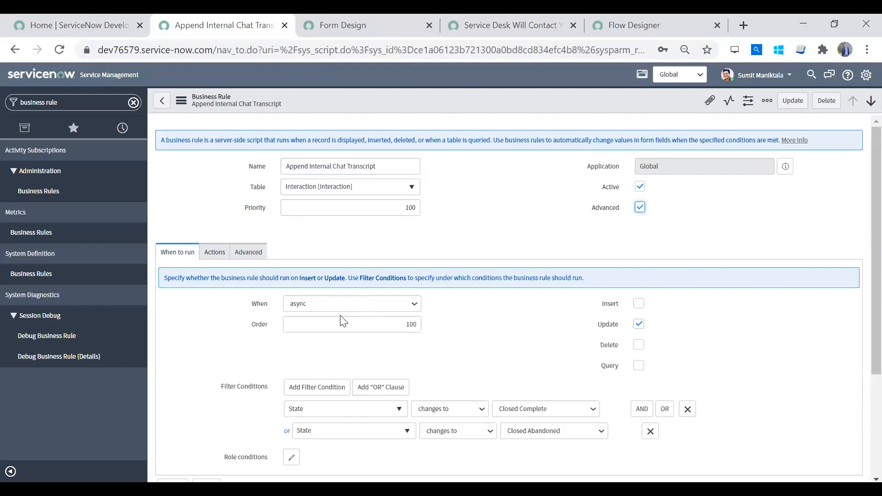
Try the Delete and Query triggers one after the other, disabling each again.
scroll(860, 220, "down", 1)
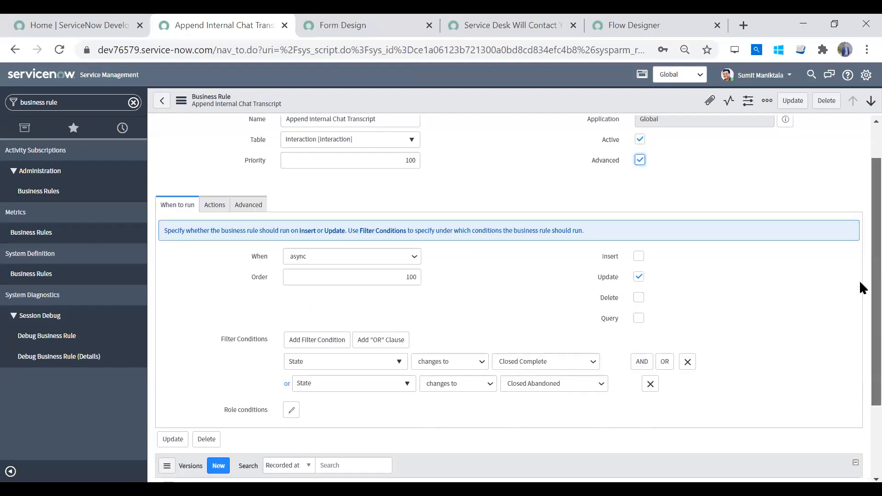
scroll(860, 283, "down", 1)
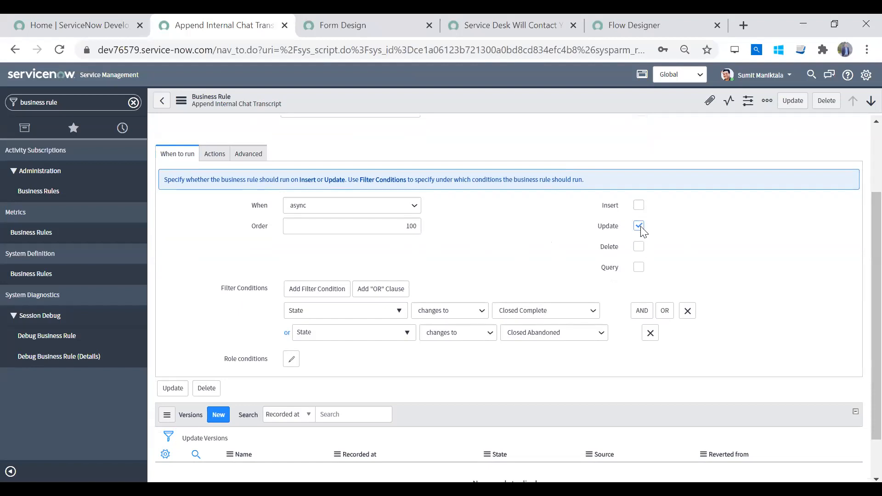
left_click(639, 246)
scroll(641, 252, "up", 2)
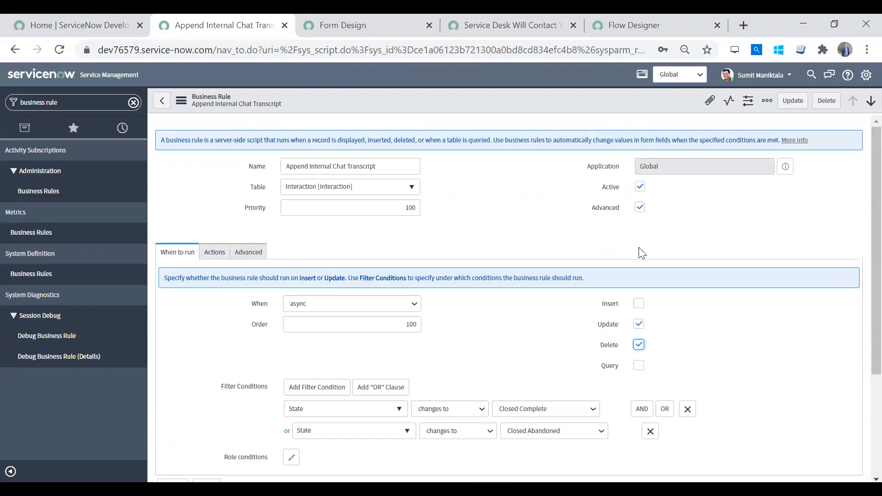
left_click(639, 345)
left_click(640, 366)
left_click(811, 75)
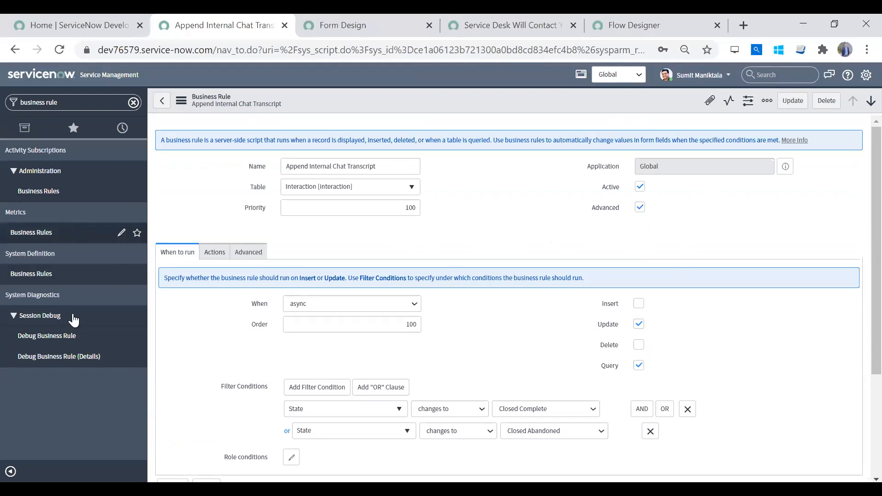
left_click(639, 365)
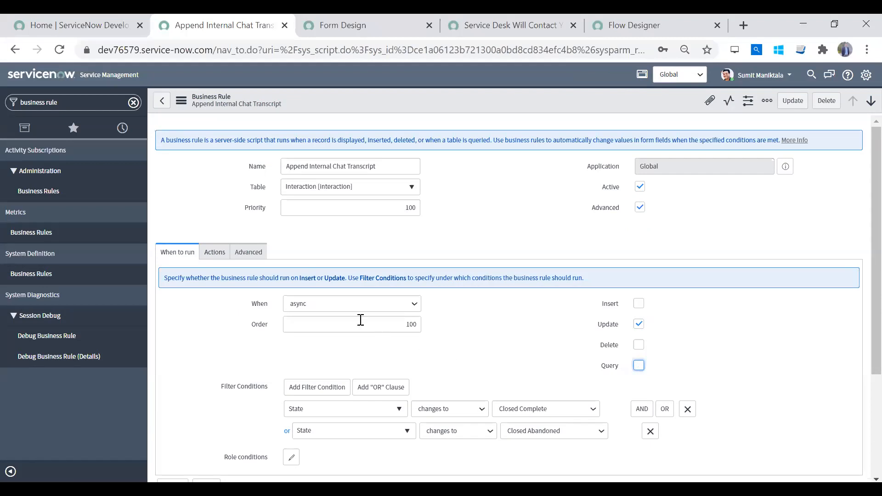
Try the before and after timing options for the rule with the Update trigger.
left_click(352, 304)
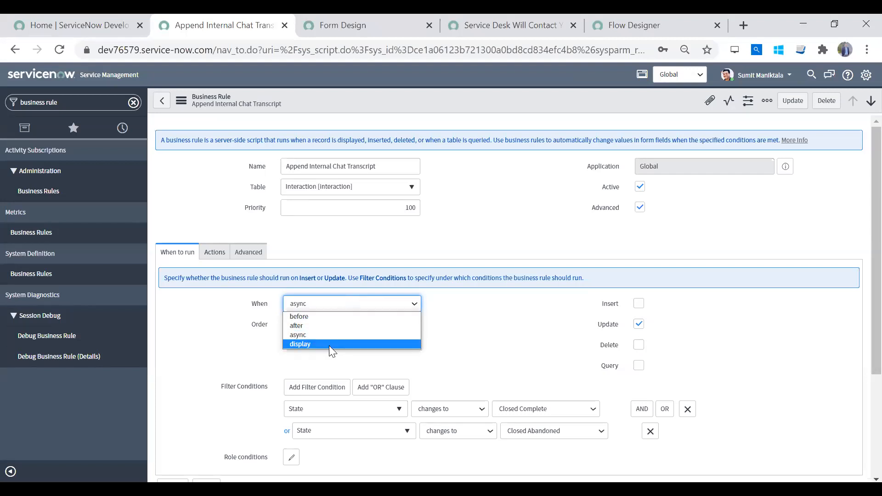
left_click(339, 317)
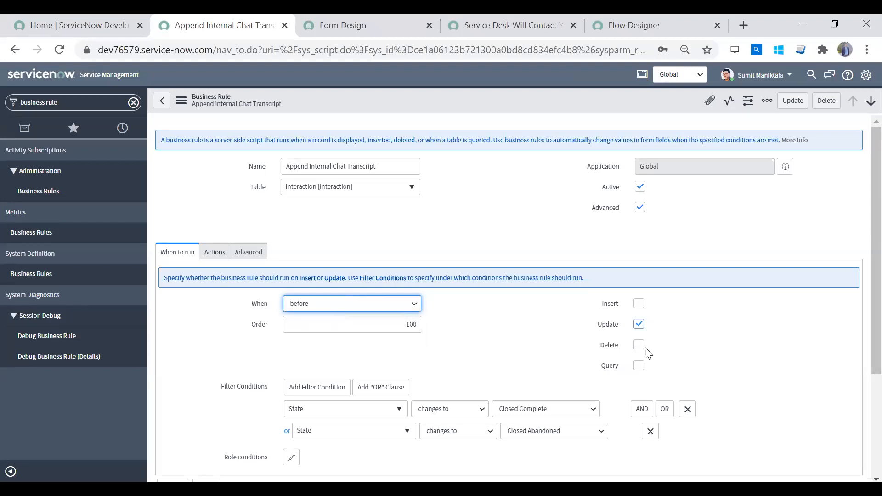
left_click(639, 324)
left_click(376, 303)
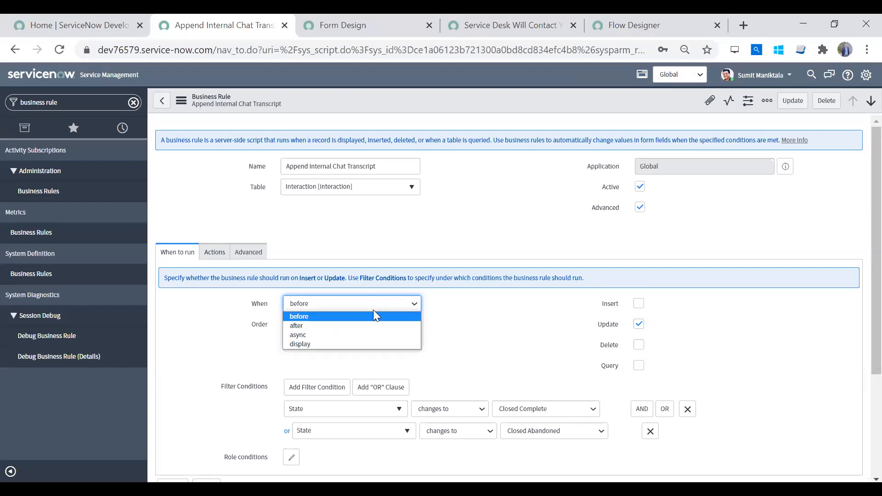
left_click(369, 326)
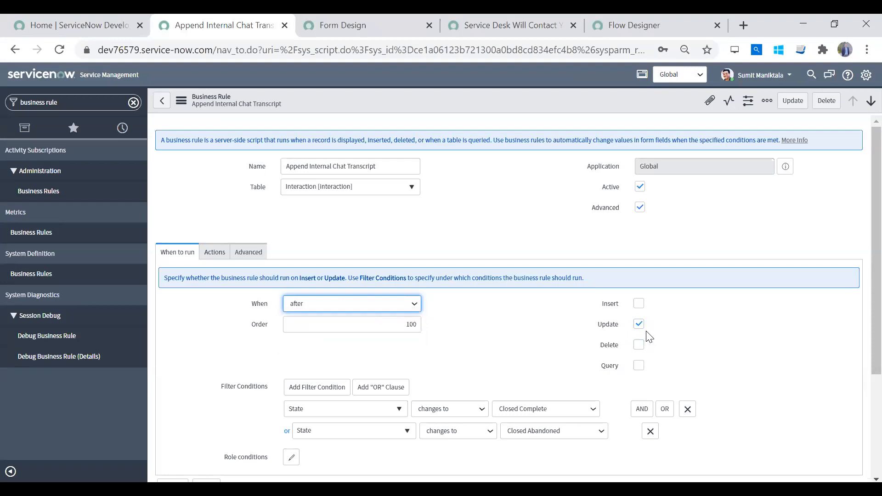
left_click(391, 305)
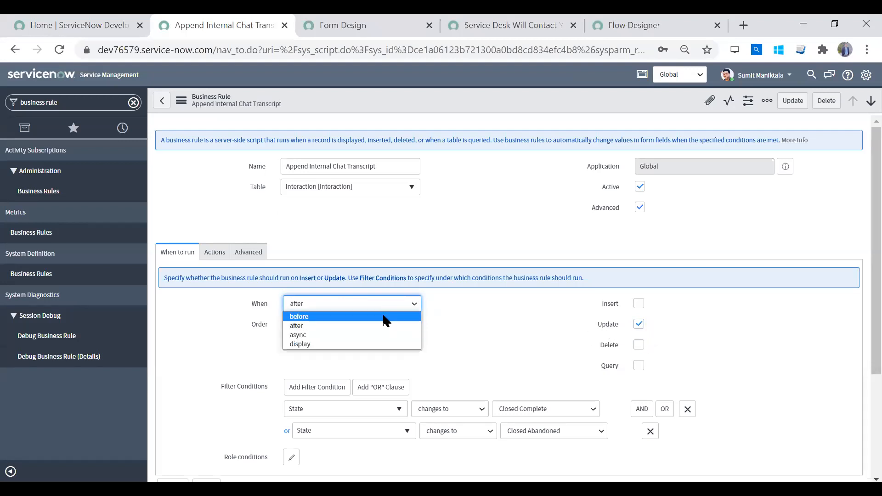
Enable the Insert trigger and set the rule's When option to before.
left_click(639, 304)
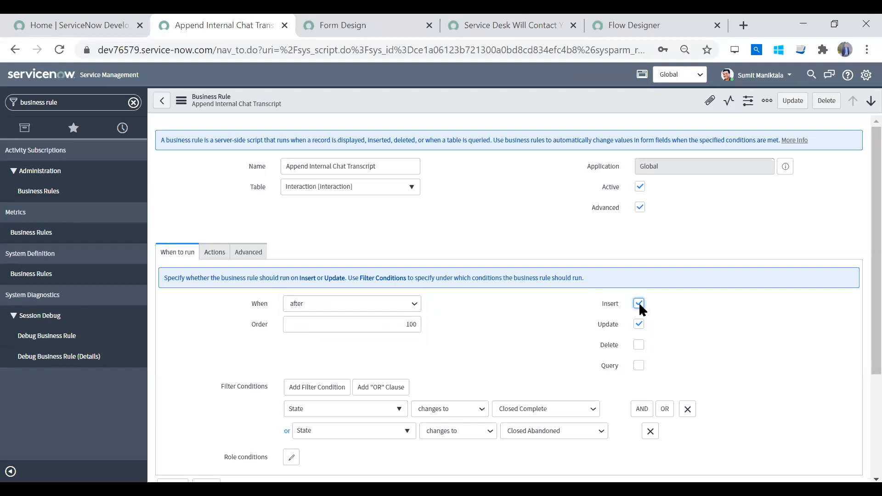
left_click(359, 308)
left_click(357, 317)
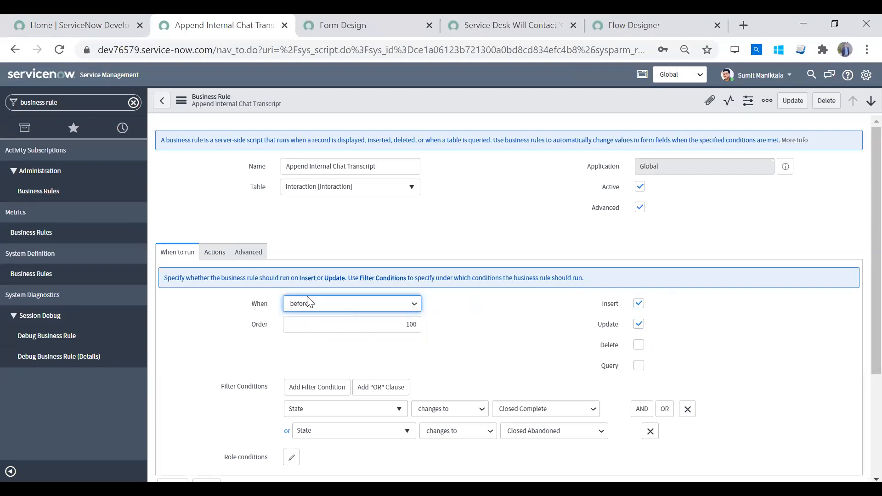
Try the display timing option twice to compare its settings, returning the When option to before each time.
left_click(333, 305)
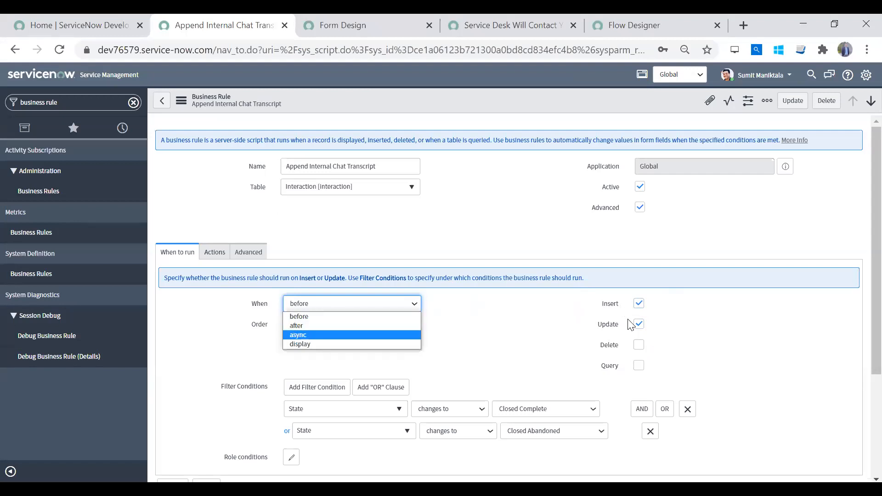
left_click(382, 344)
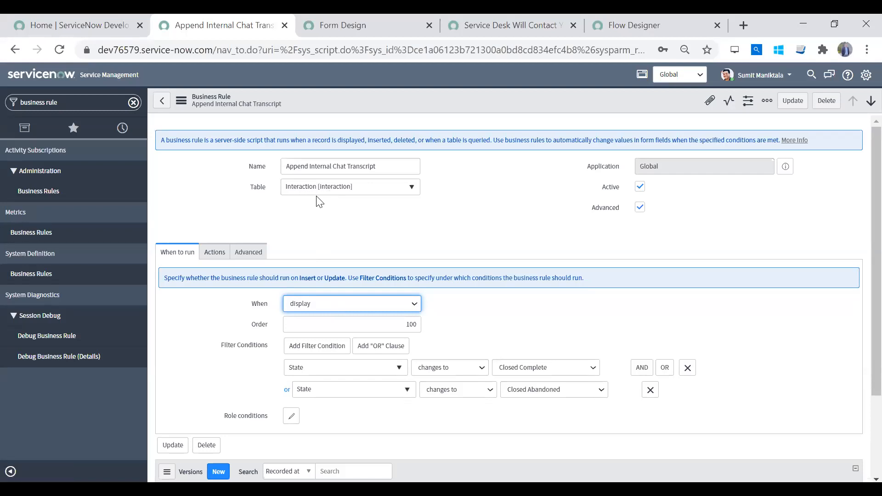
left_click(361, 305)
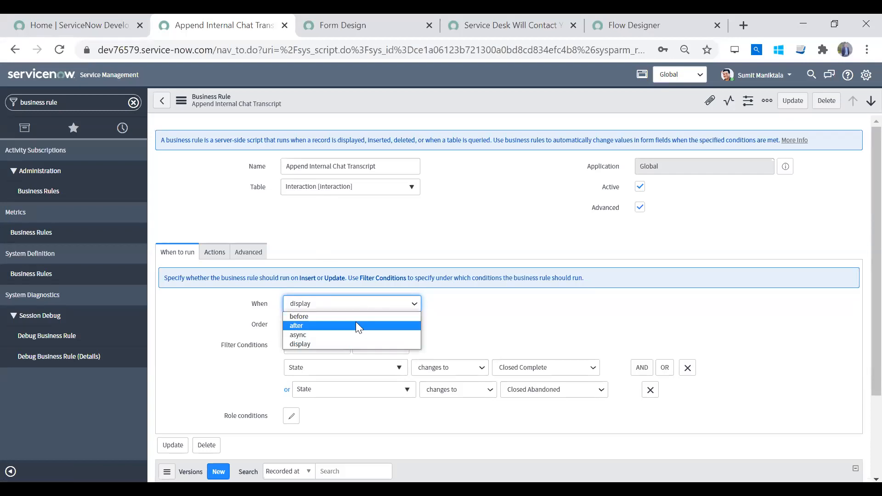
left_click(363, 317)
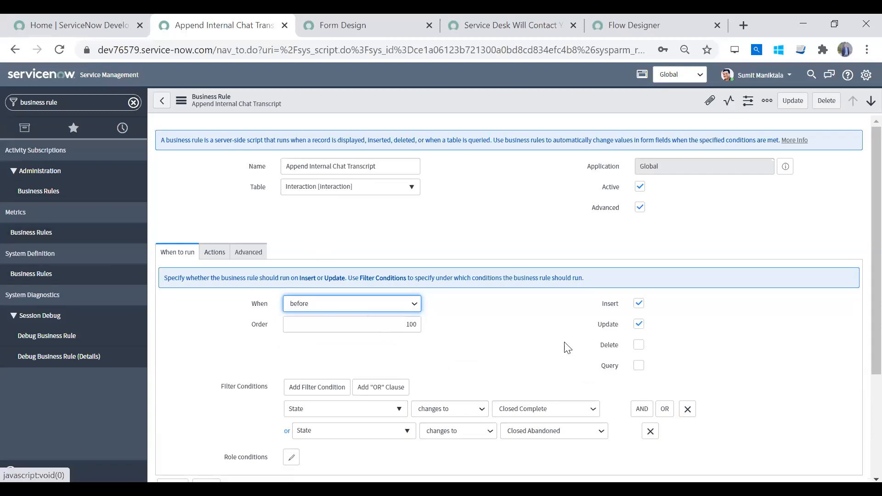
left_click(375, 307)
left_click(355, 343)
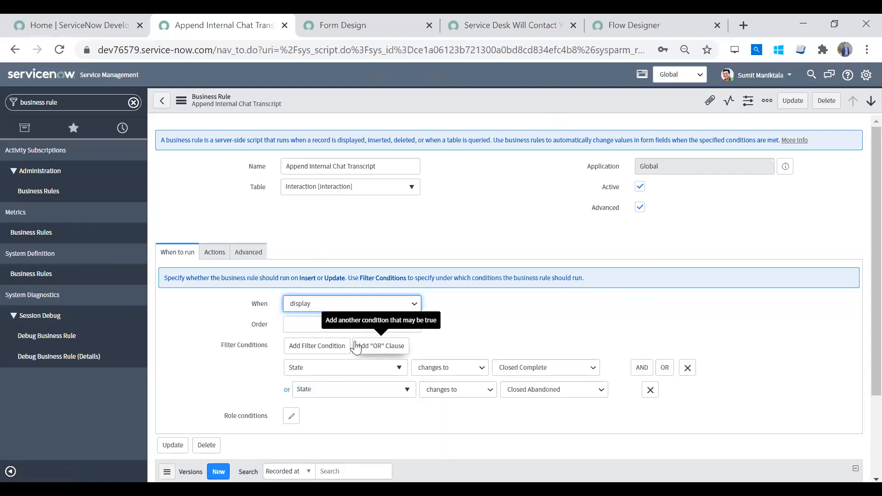
left_click(374, 306)
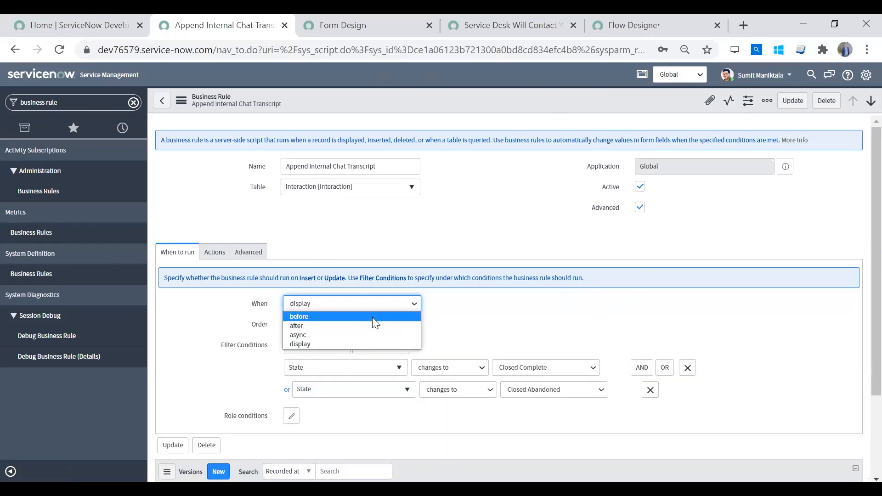
left_click(372, 317)
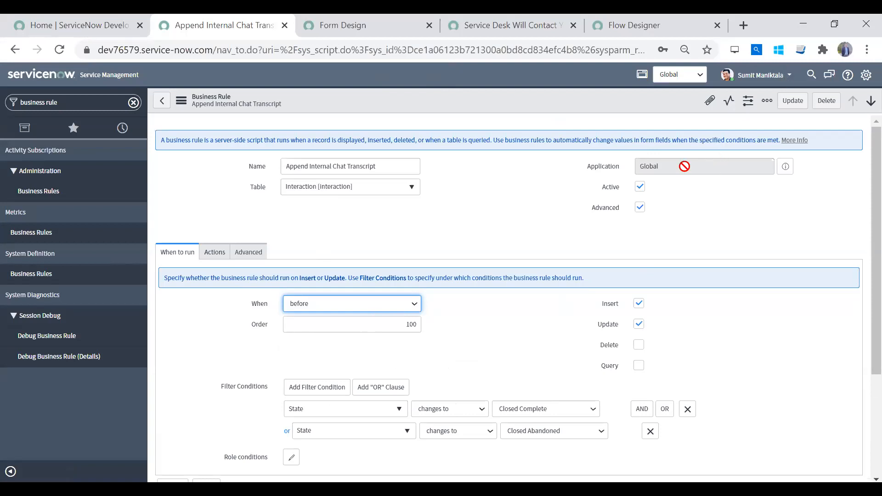
Turn the Query trigger on and off again and select the Order value without editing it.
left_click(639, 366)
left_click(639, 366)
left_click(370, 325)
double_click(370, 326)
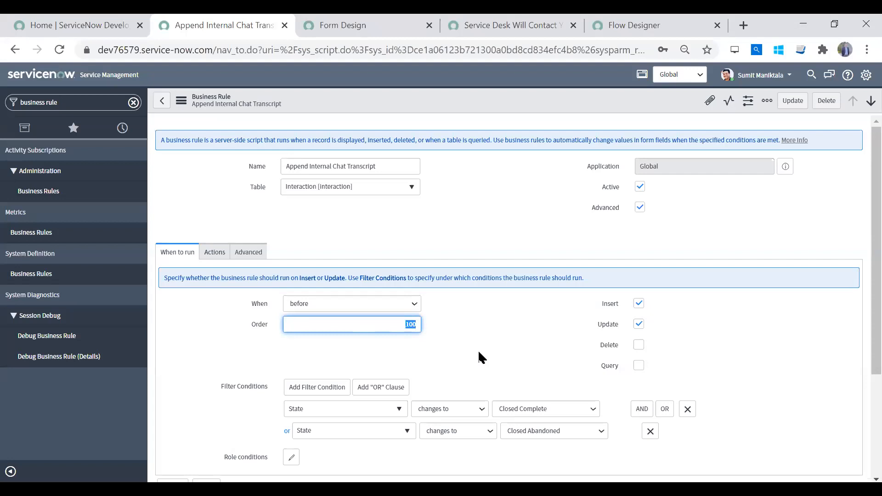
scroll(861, 257, "down", 2)
scroll(859, 250, "up", 2)
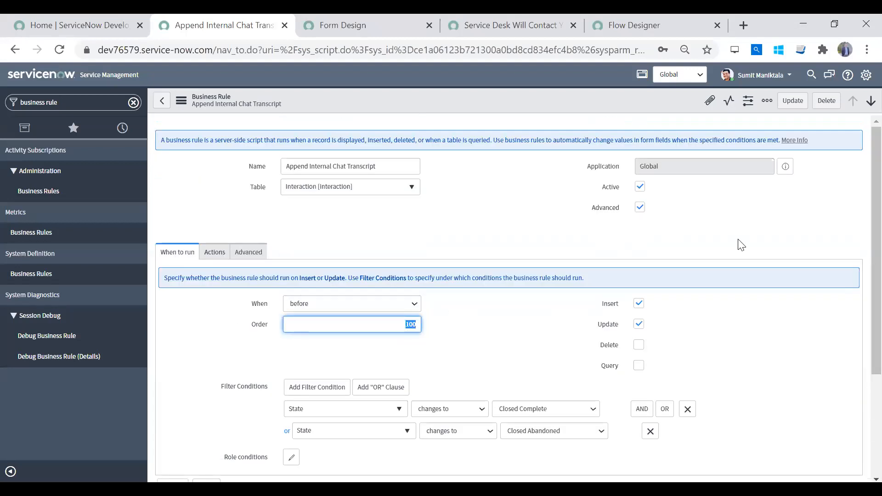
Examine the rule's advanced condition and script, including the current and previous parameters of executeRule.
left_click(218, 256)
left_click(249, 255)
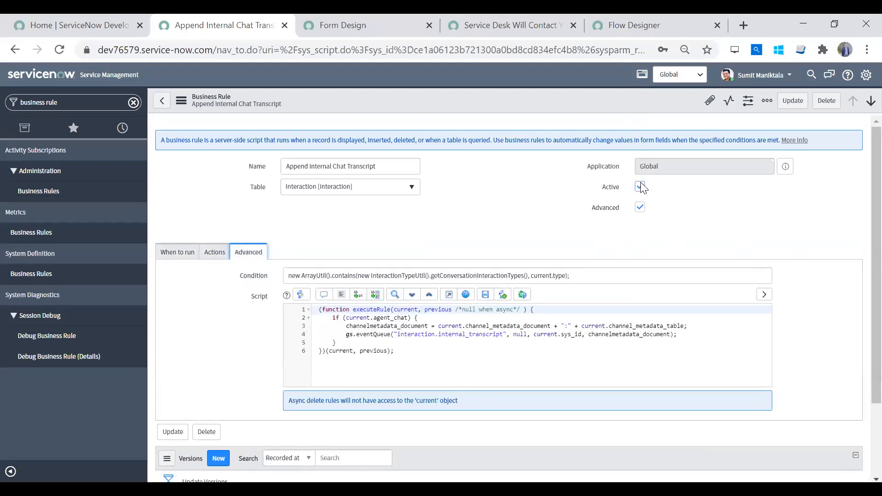
left_click(399, 351)
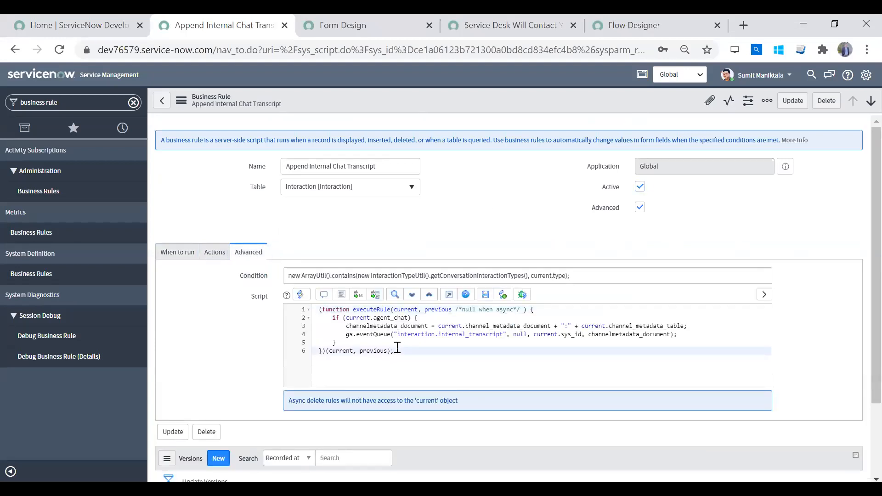
left_click_drag(400, 346, 278, 277)
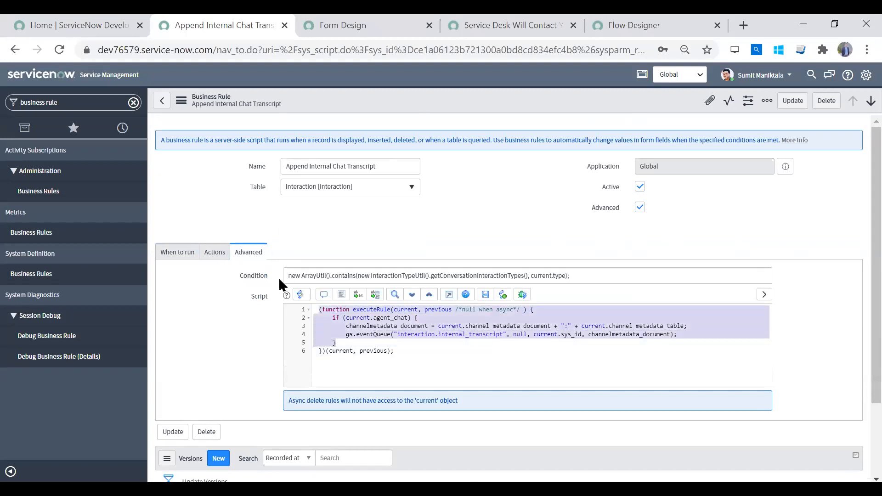
left_click(336, 318)
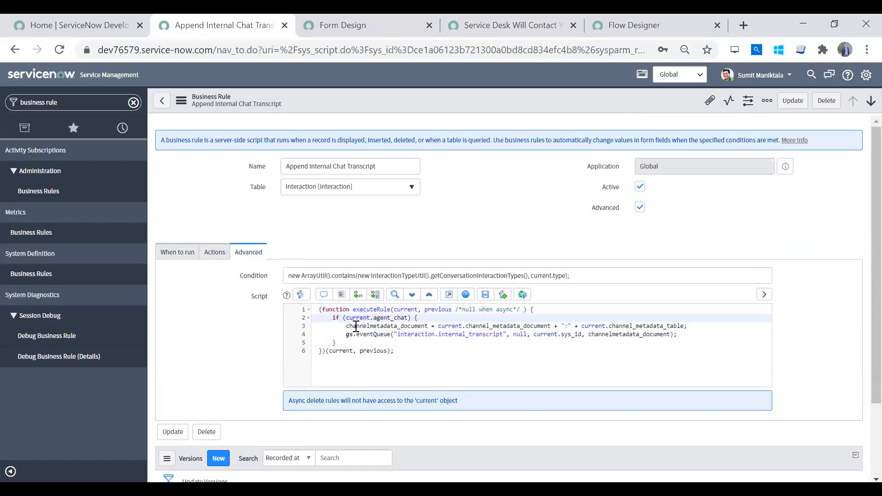
double_click(407, 309)
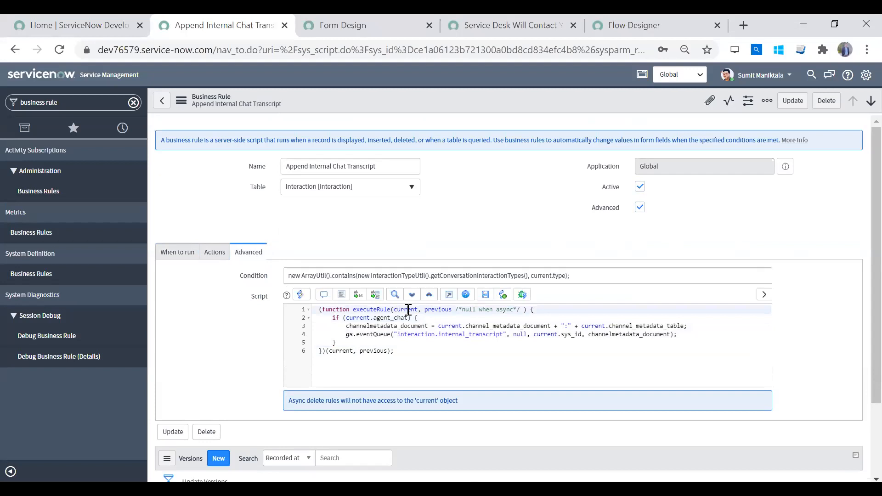
double_click(439, 309)
left_click(406, 308)
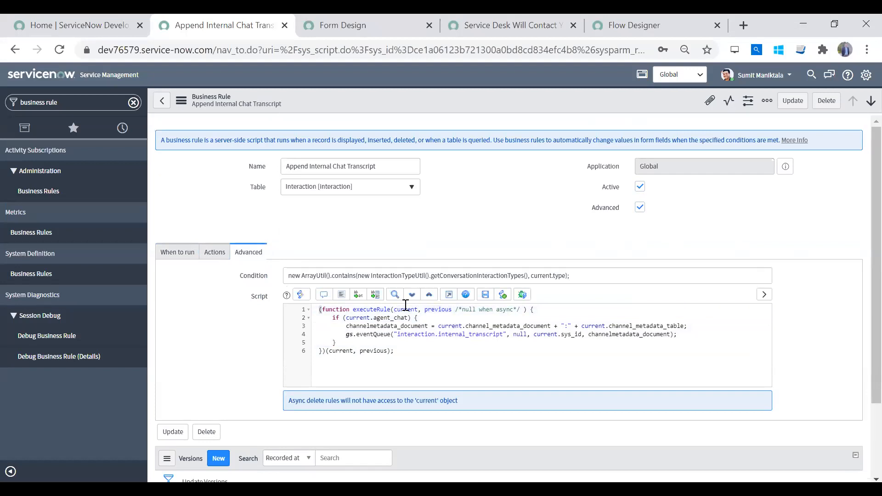
Examine how the current and previous parameters of executeRule are used in the rule's script.
double_click(438, 309)
double_click(407, 309)
double_click(438, 309)
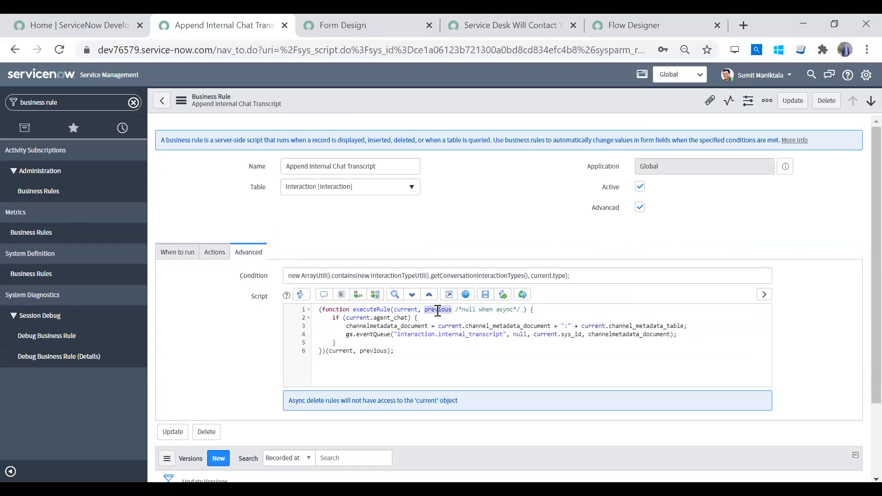
double_click(401, 309)
left_click(402, 307)
double_click(429, 308)
double_click(366, 310)
double_click(415, 310)
left_click(414, 343)
left_click(437, 309)
double_click(437, 310)
left_click(404, 310)
double_click(443, 310)
left_click(404, 313)
double_click(439, 310)
double_click(412, 310)
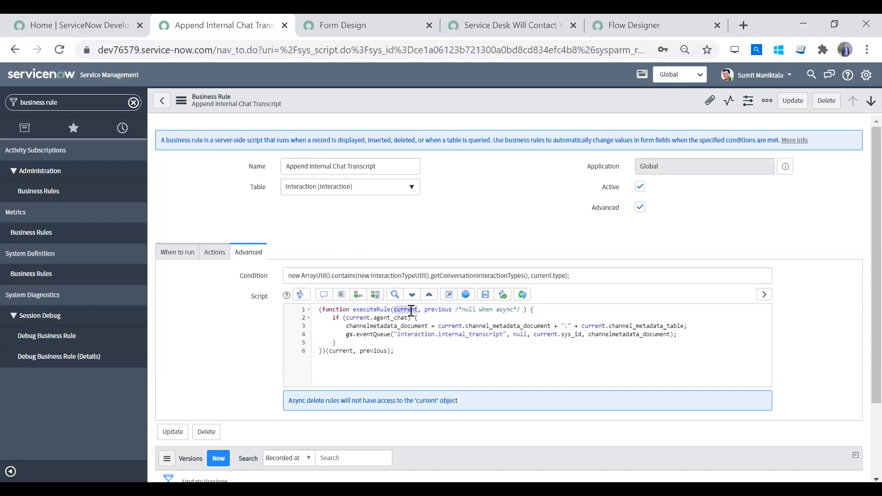
double_click(440, 311)
double_click(408, 309)
double_click(440, 309)
double_click(410, 309)
Examine the script's gs.eventQueue call, including the interaction.internal_transcript event name and its remaining arguments.
left_click(426, 340)
left_click_drag(336, 334, 484, 335)
double_click(363, 334)
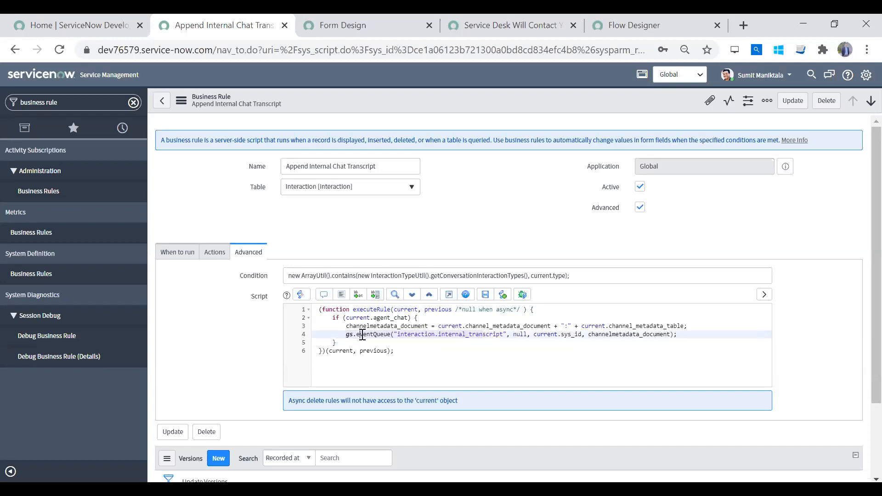
double_click(348, 337)
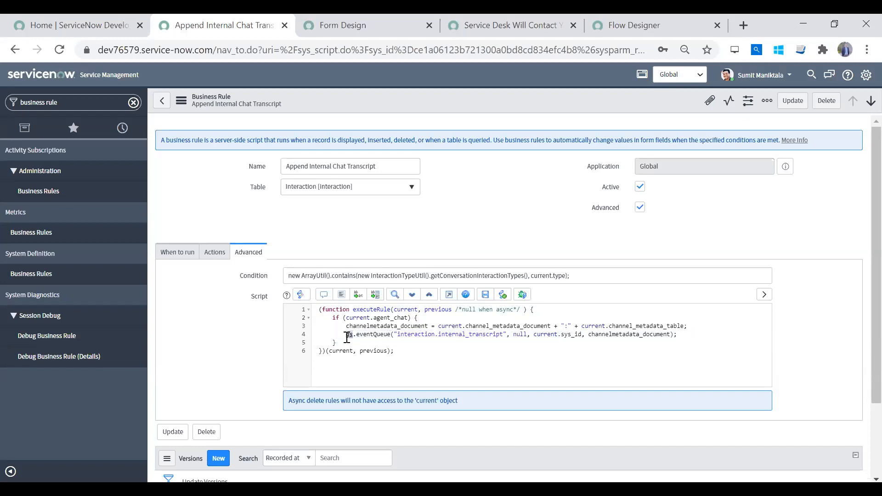
double_click(379, 334)
left_click_drag(397, 334, 511, 339)
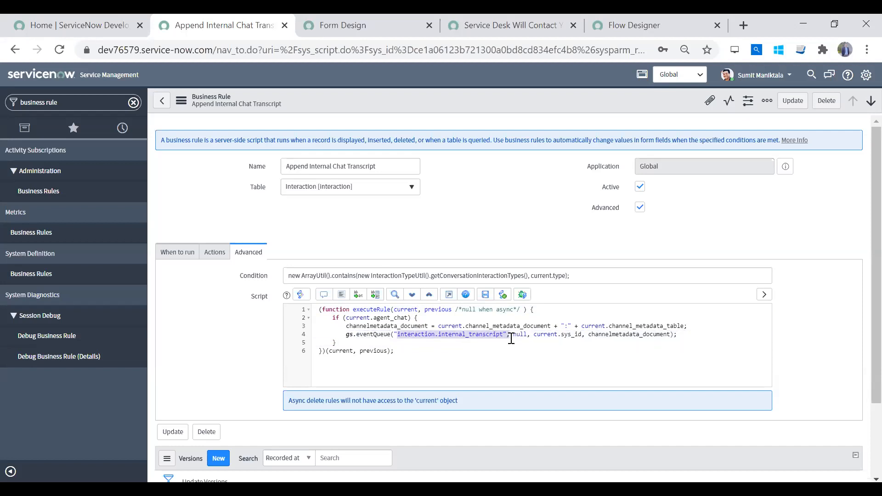
left_click(675, 334)
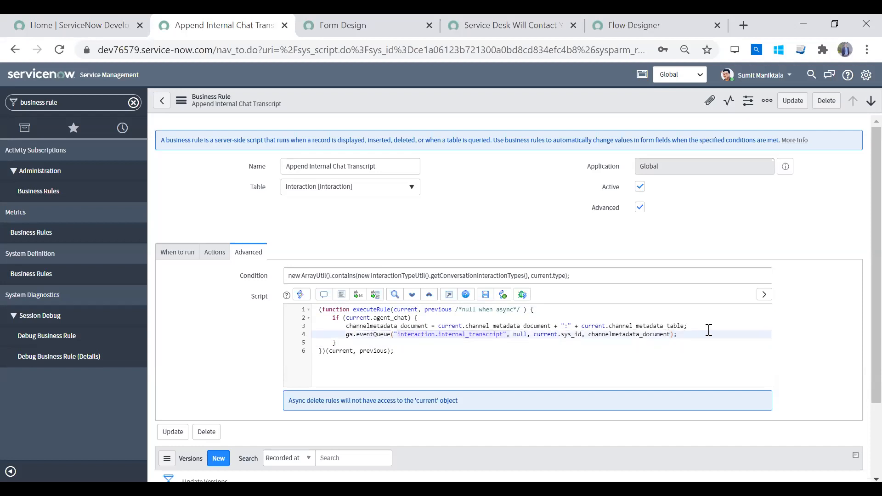
left_click(682, 489)
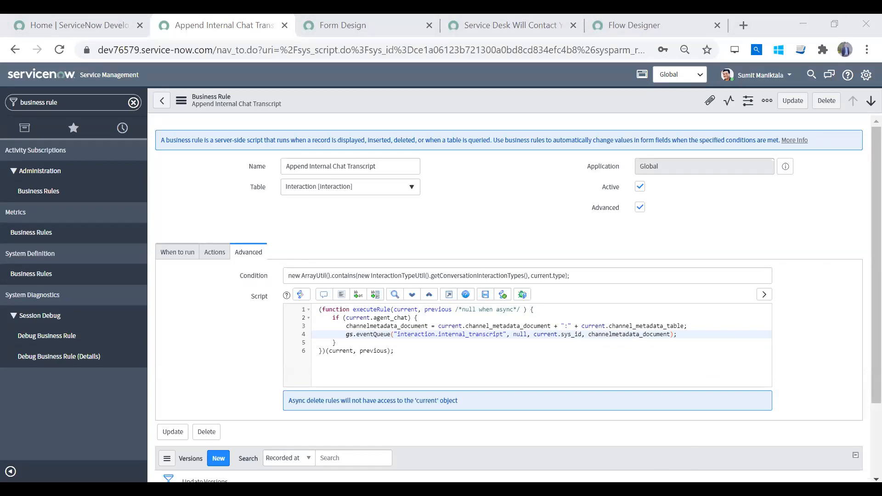
key("alt+Tab")
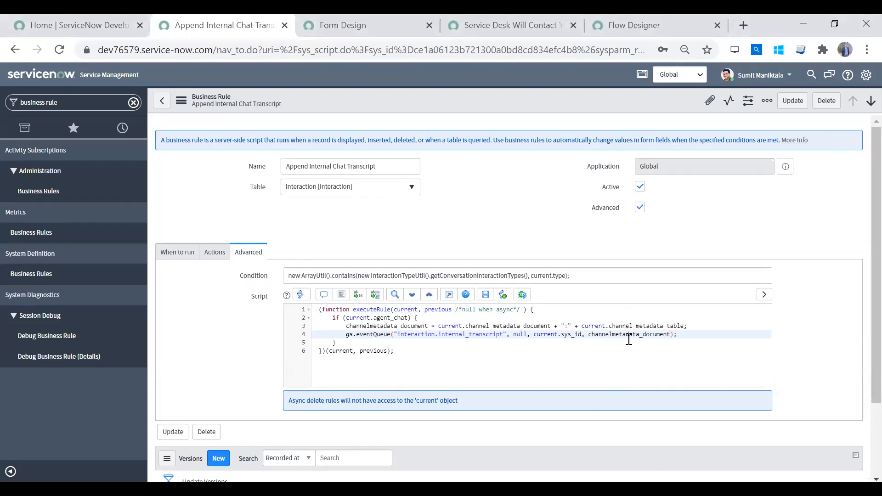
left_click_drag(704, 336, 334, 337)
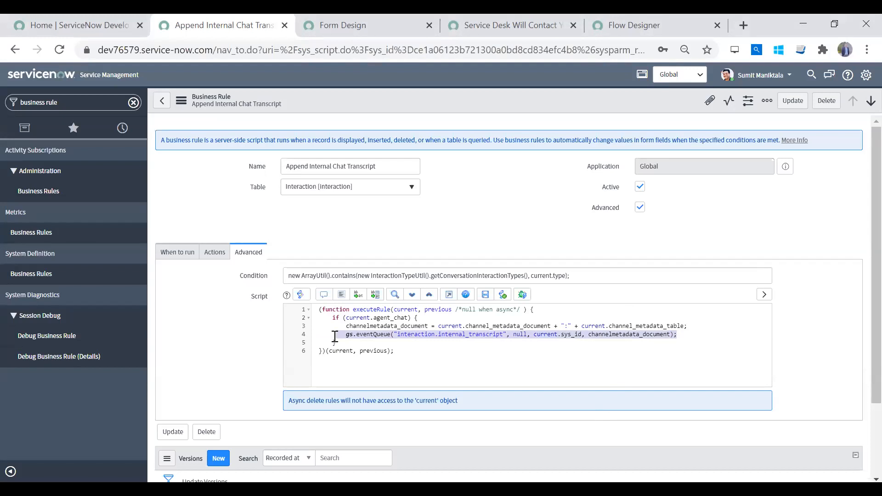
Find the Logbooks module by filtering for logbook, leave the business rule without saving, and open record CTLB0001007.
left_click(133, 102)
type("logob")
key("BackSpace")
key("BackSpace")
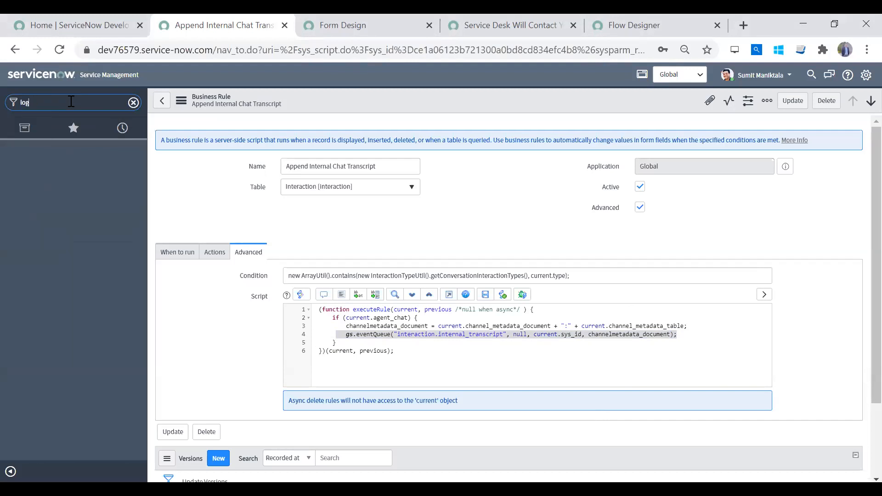
type("book")
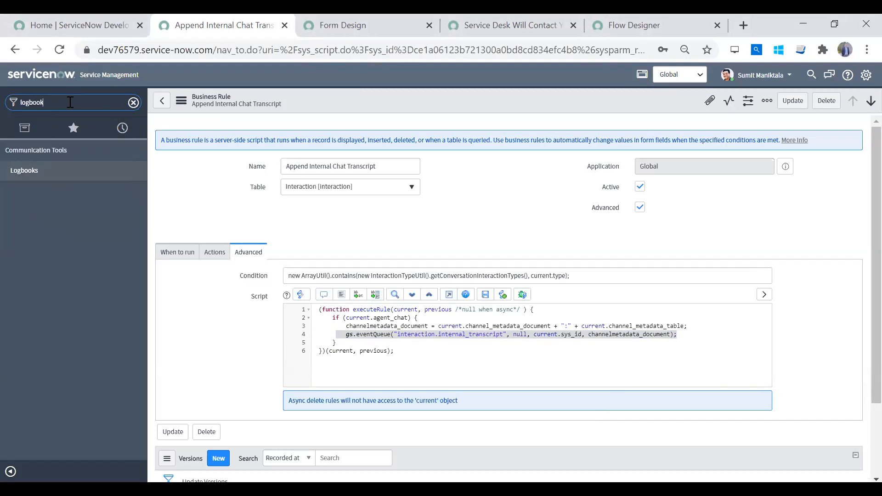
left_click(49, 181)
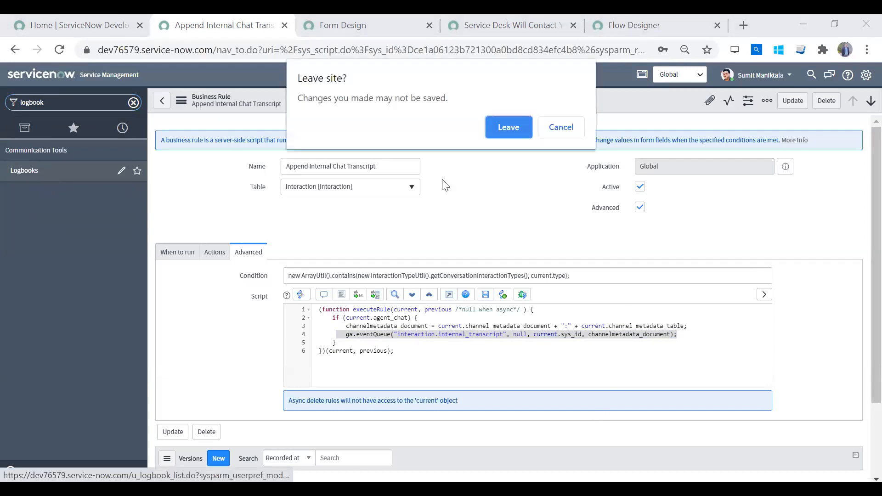
left_click(508, 127)
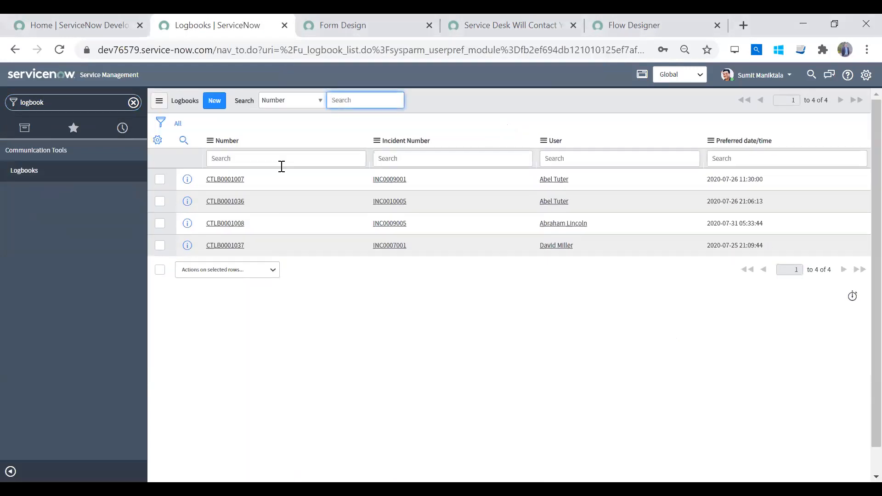
left_click(227, 179)
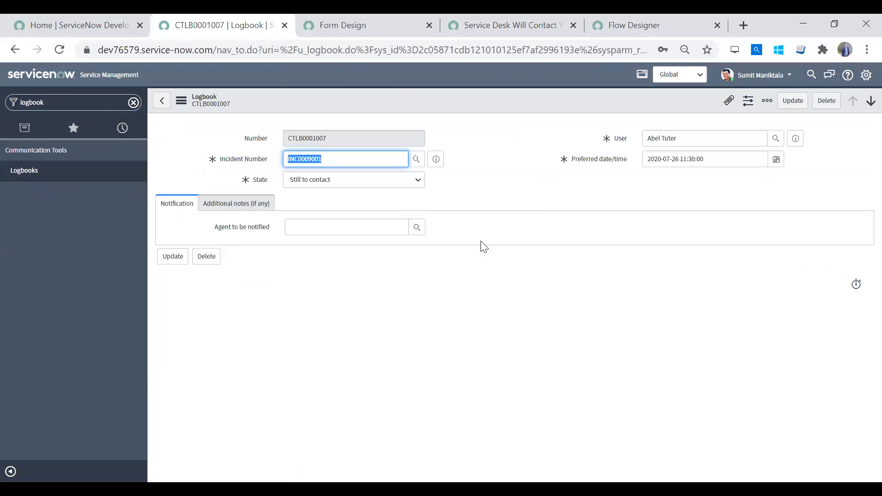
Try selecting an agent to be notified with a 15 minutes reminder, and check the record's additional notes.
left_click(693, 153)
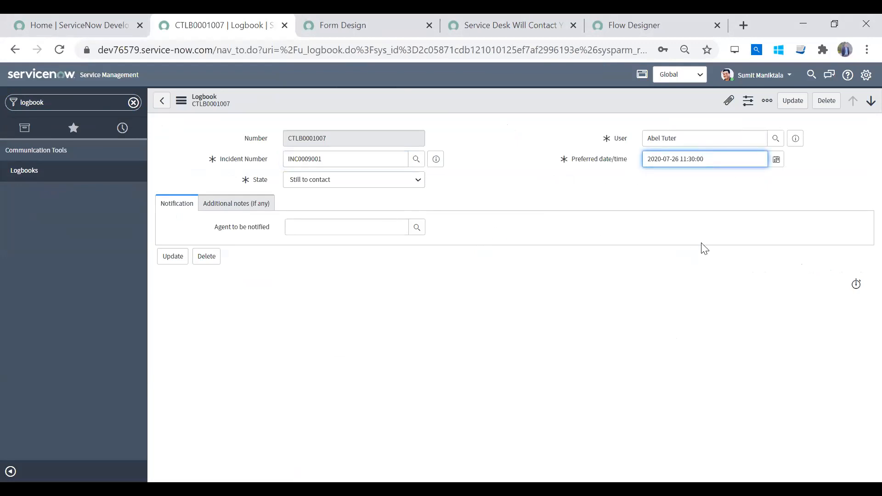
left_click(414, 230)
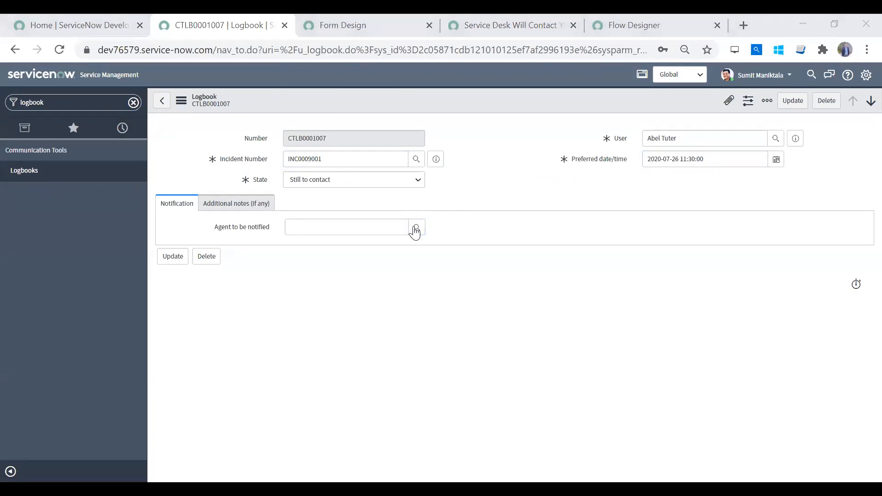
left_click(683, 227)
left_click(678, 257)
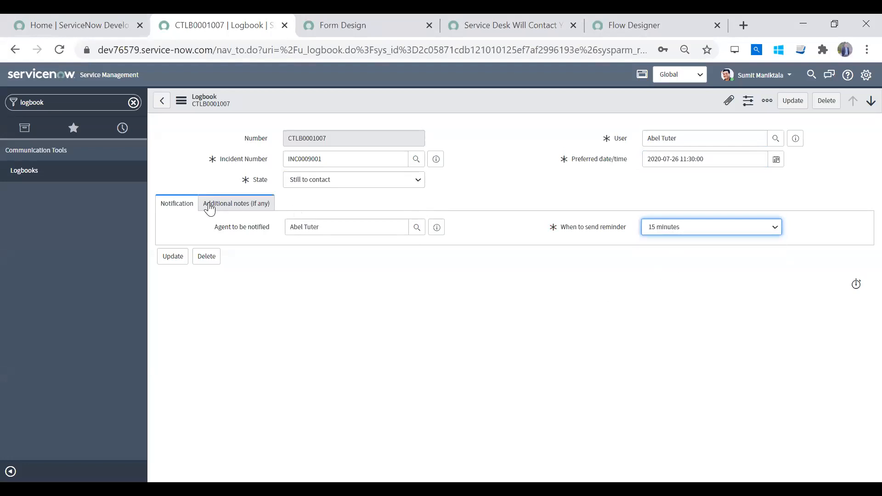
left_click(247, 203)
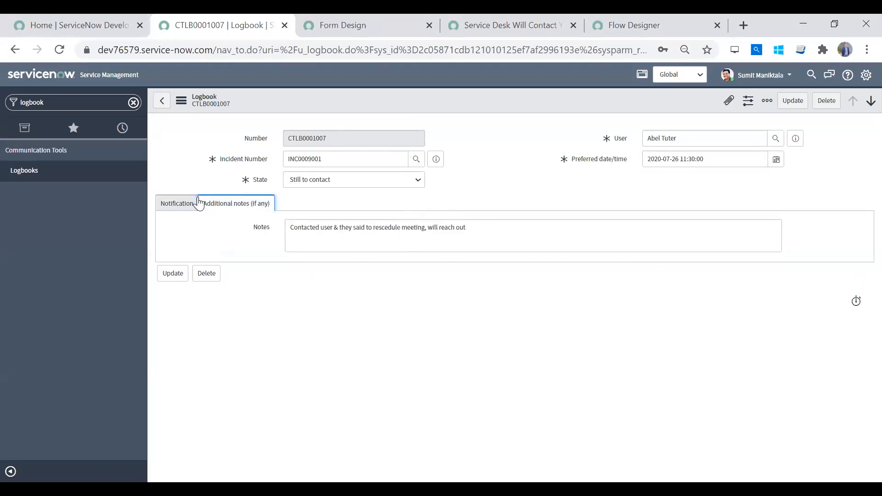
left_click(168, 205)
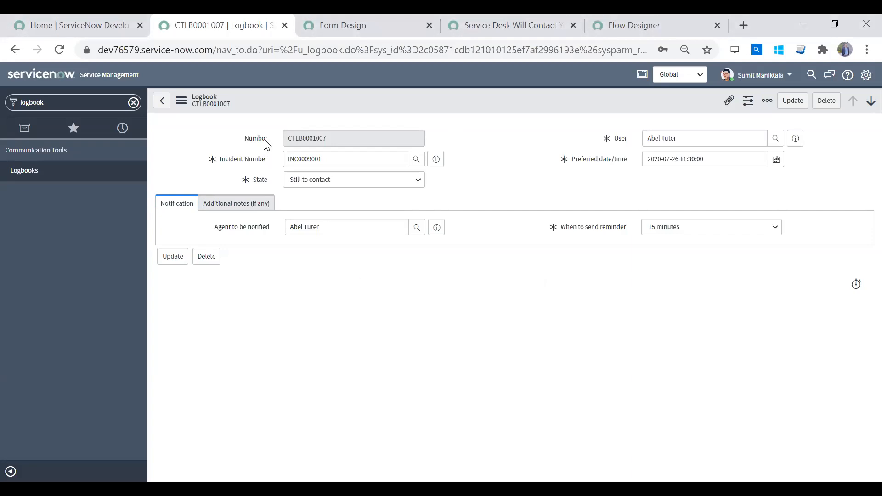
Open the label configuration of the Incident Number field, leaving the logbook record without saving.
left_click(249, 161)
left_click(246, 158)
right_click(247, 159)
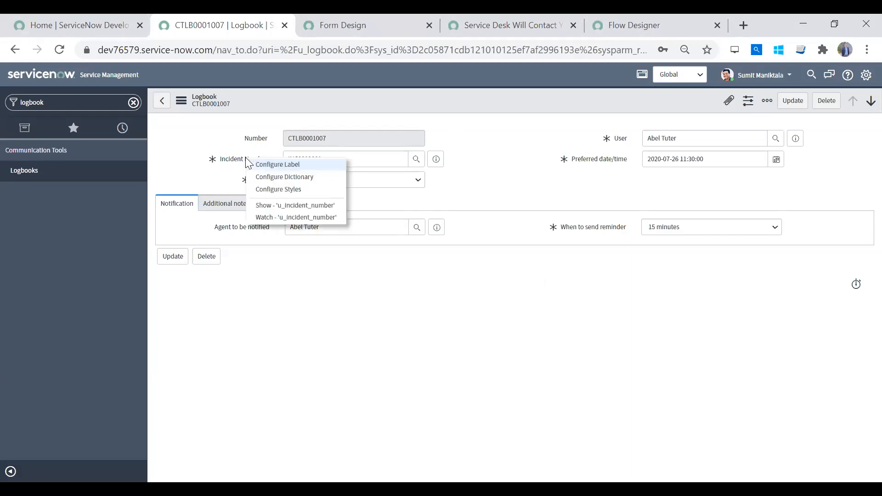
left_click(272, 165)
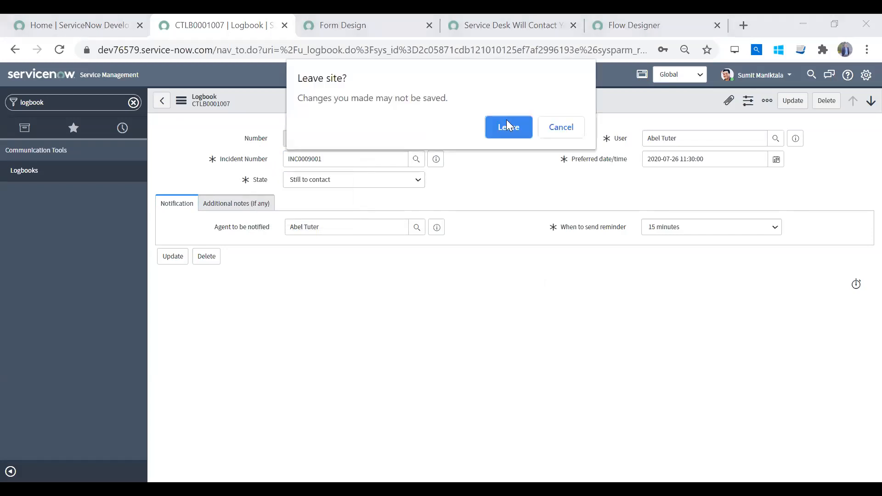
left_click(507, 127)
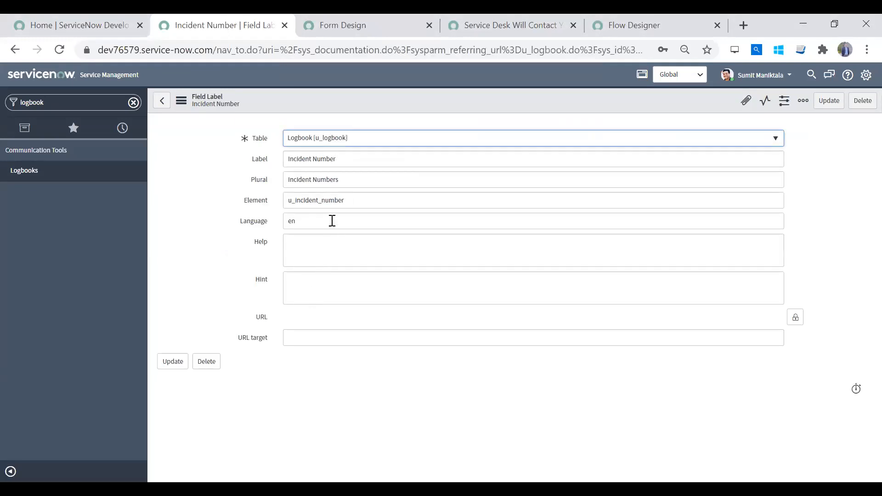
Try setting the Incident Number label's language to es, and return to the logbook record discarding the change.
double_click(332, 221)
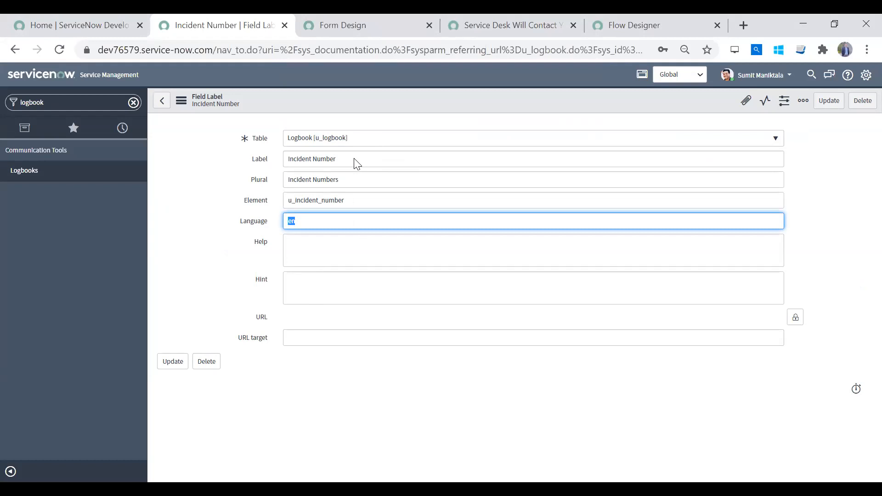
left_click(496, 92)
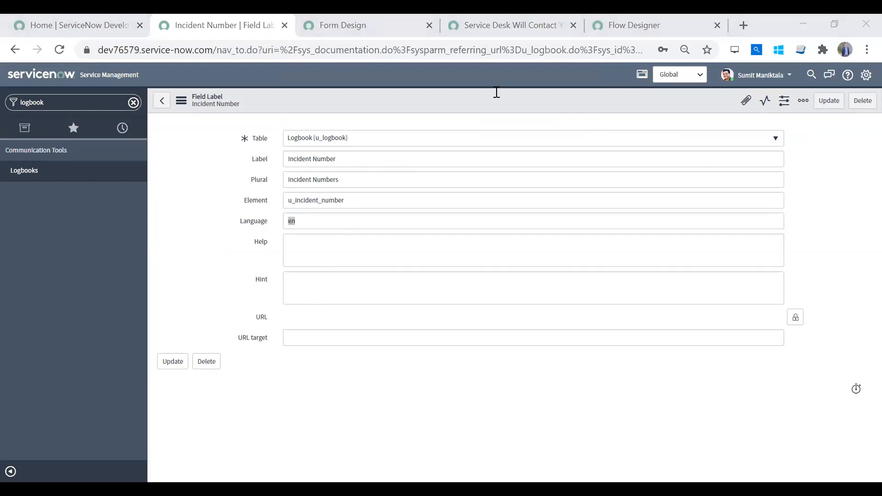
left_click(323, 227)
type("es")
key("Tab")
left_click_drag(270, 168, 191, 164)
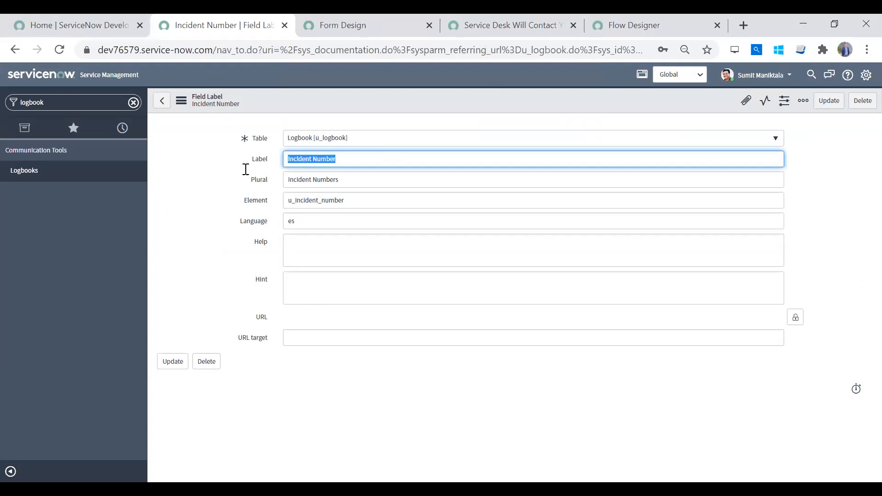
key("Tab")
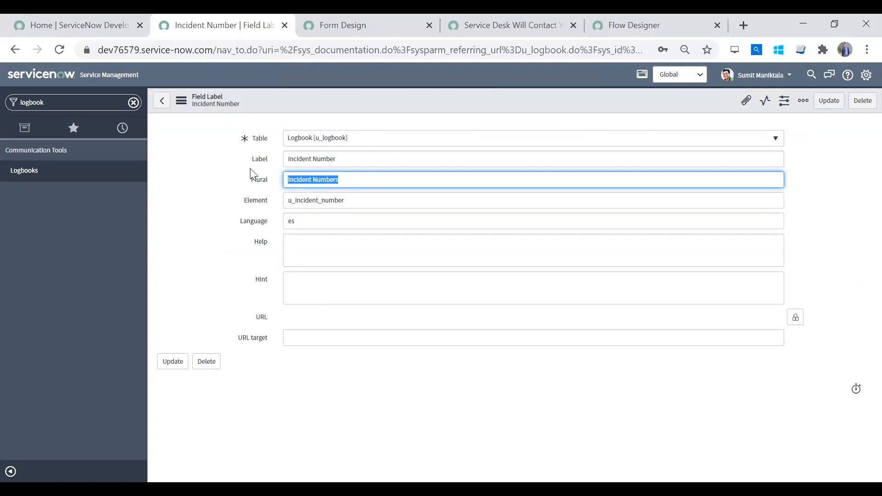
right_click(410, 96)
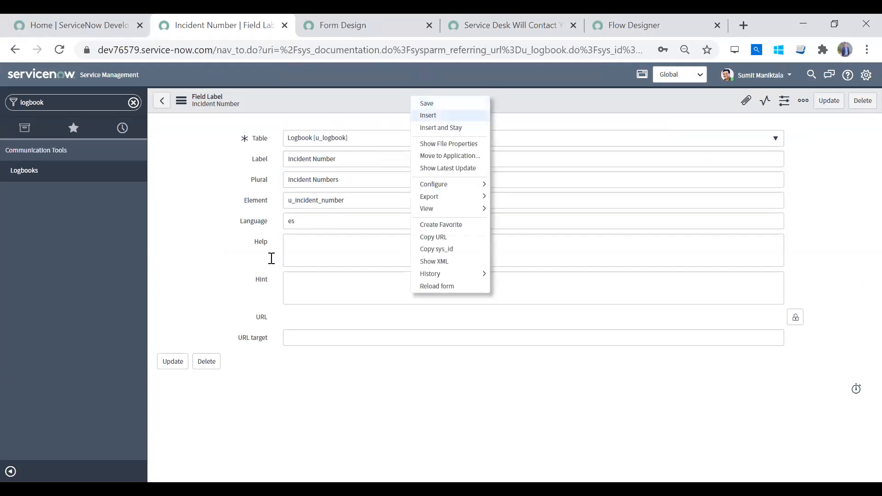
left_click(312, 222)
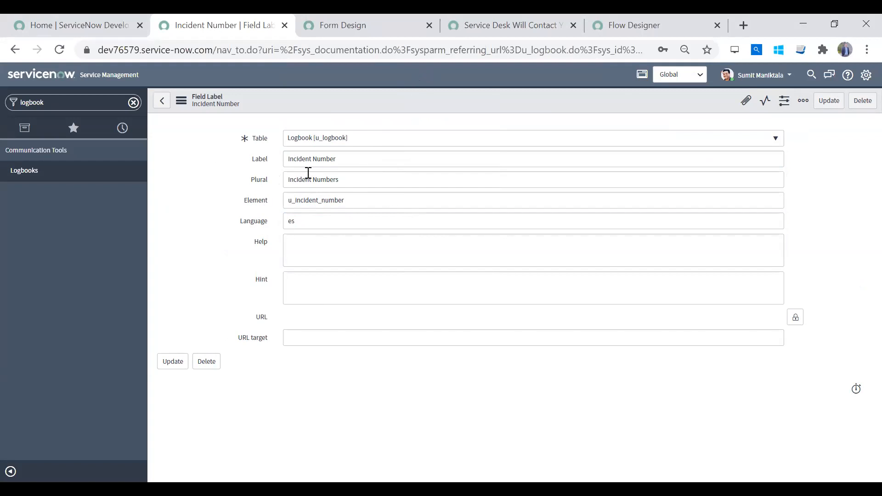
left_click(162, 101)
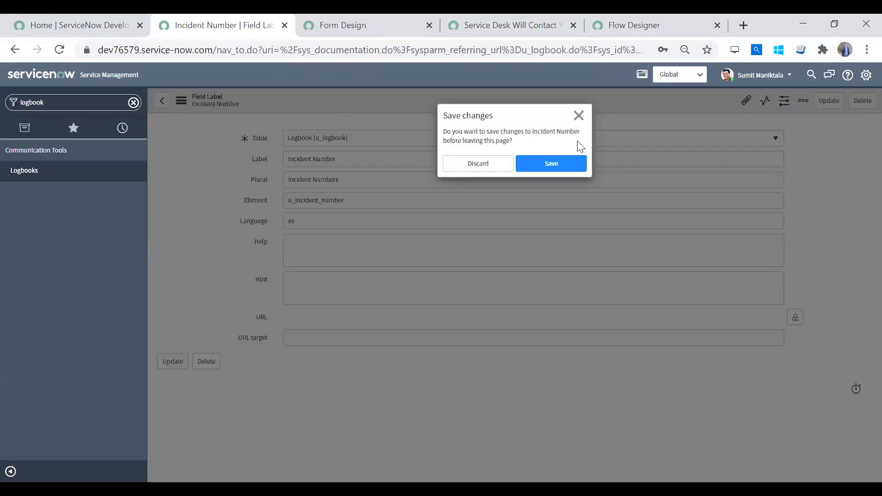
left_click(485, 166)
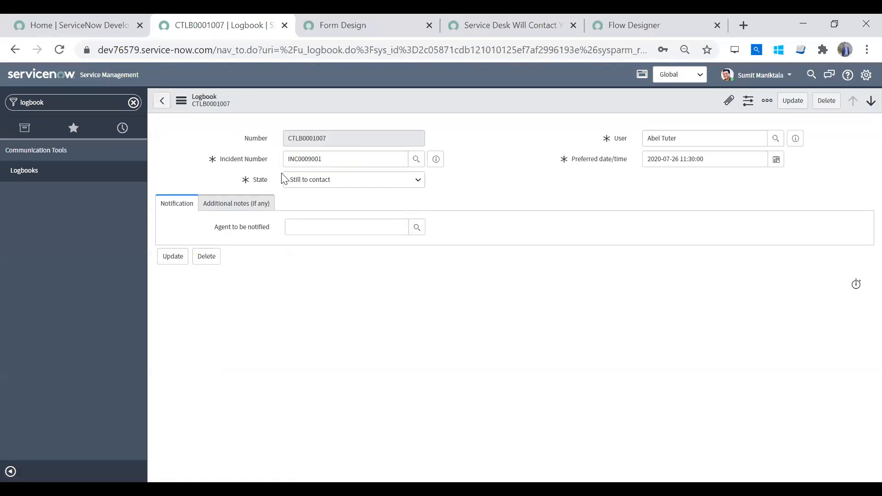
Open the dictionary entry of the Incident Number field and start a new field label record from its labels.
right_click(253, 159)
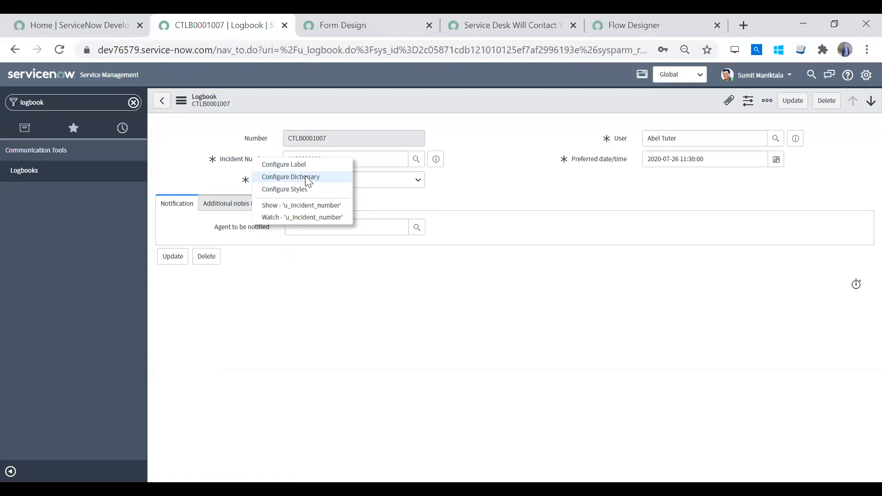
left_click(308, 178)
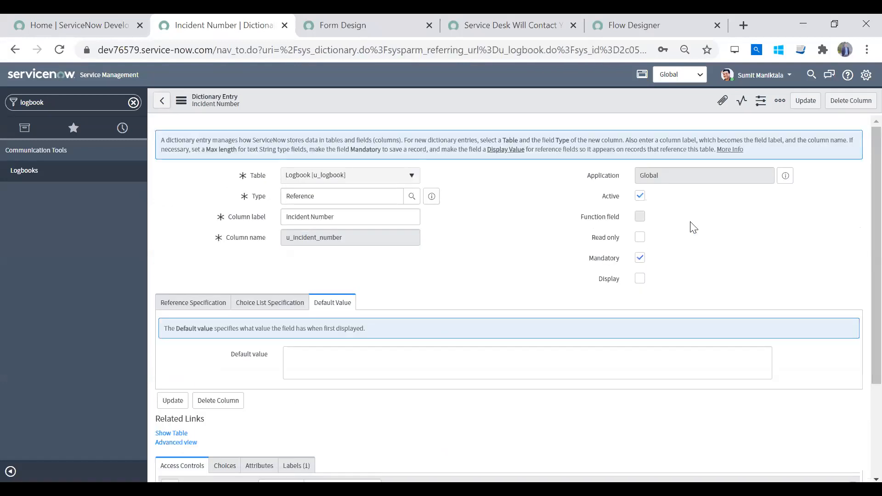
scroll(860, 215, "down", 3)
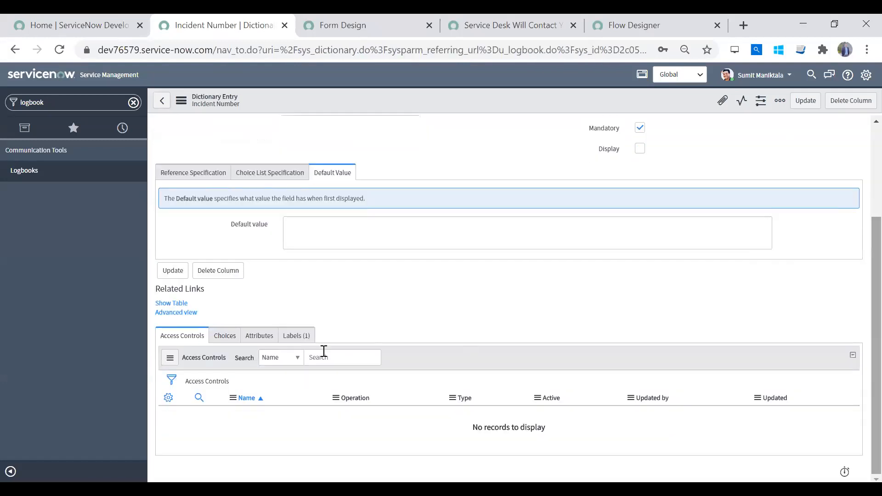
left_click(295, 336)
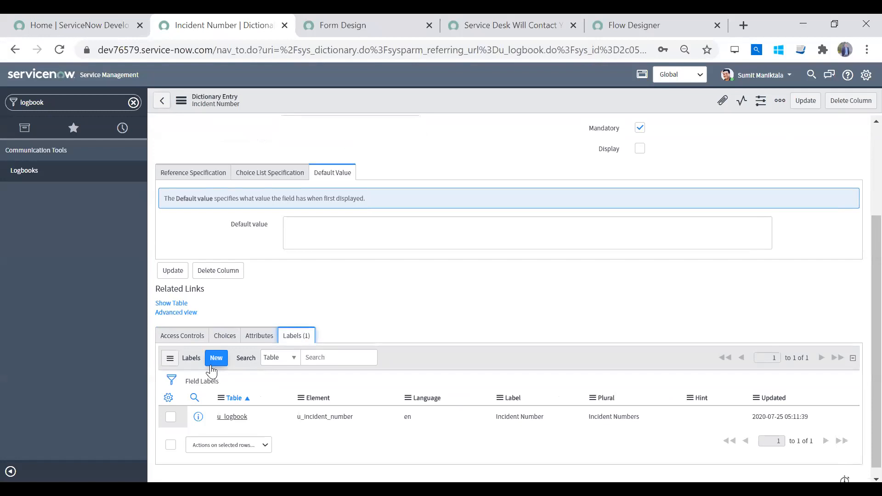
left_click(215, 363)
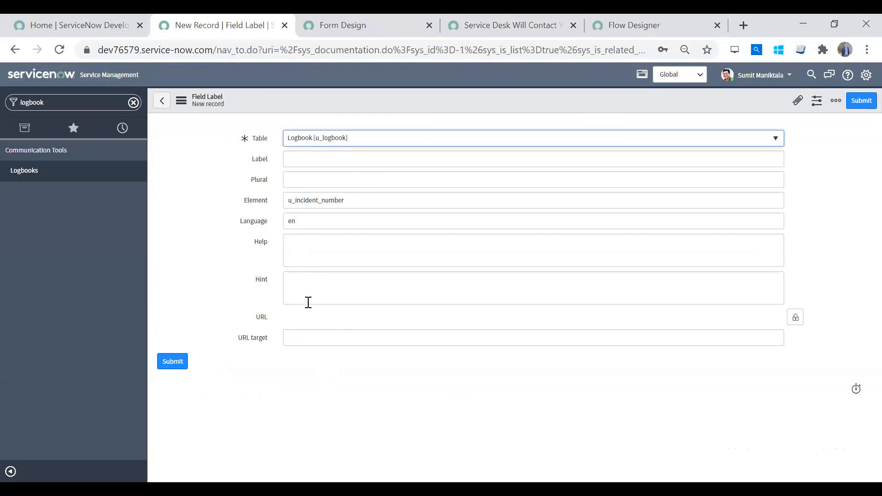
Leave the new field label record unsaved and review the Incident Number dictionary entry's reference, choice list and default value specifications.
left_click(162, 100)
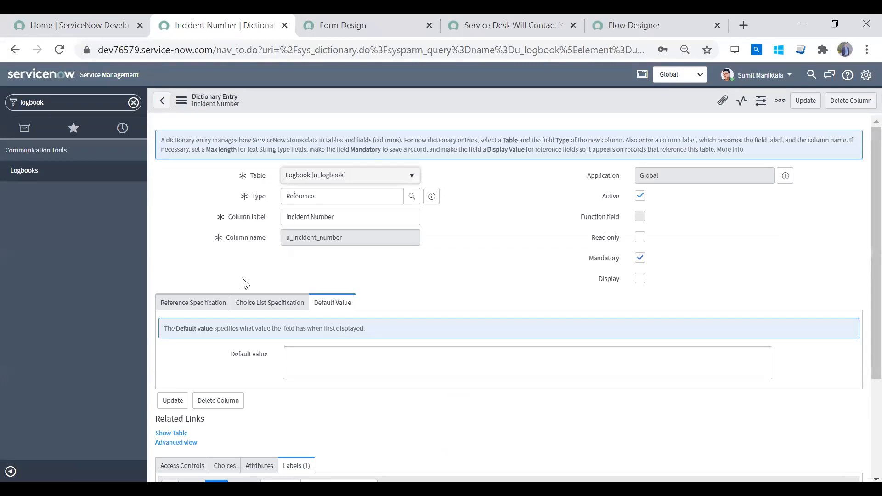
left_click(186, 305)
left_click(243, 303)
left_click(344, 302)
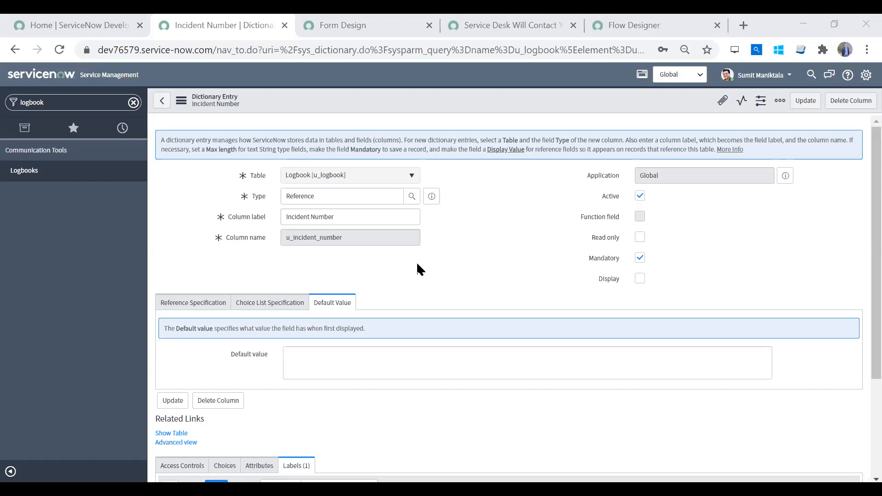
Find and open the Scripts - Background page, try entering sample text in the script area, and clear it.
left_click(133, 103)
type("backgroun")
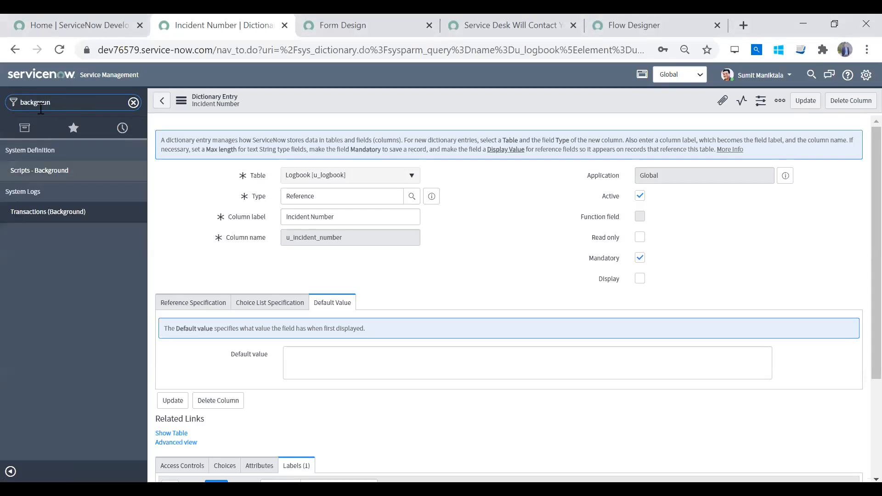
left_click(66, 172)
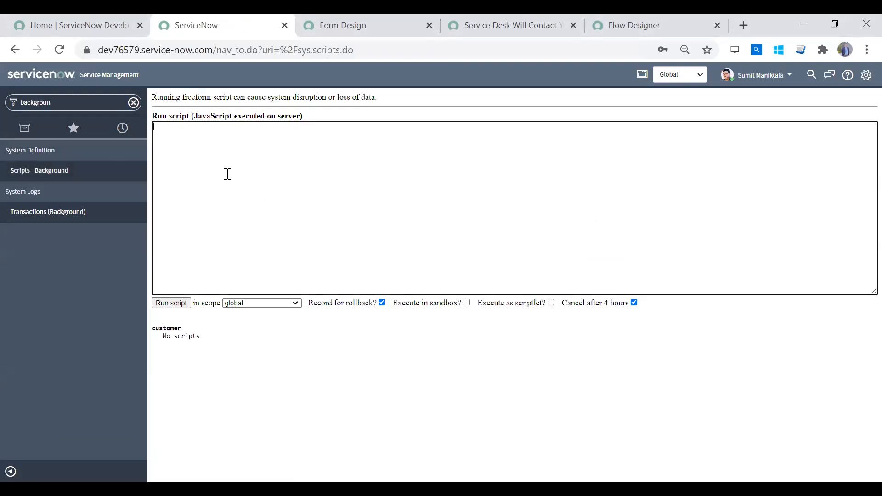
type("ccxzcxzcxzczxcx")
left_click_drag(248, 146, 34, 117)
key("Delete")
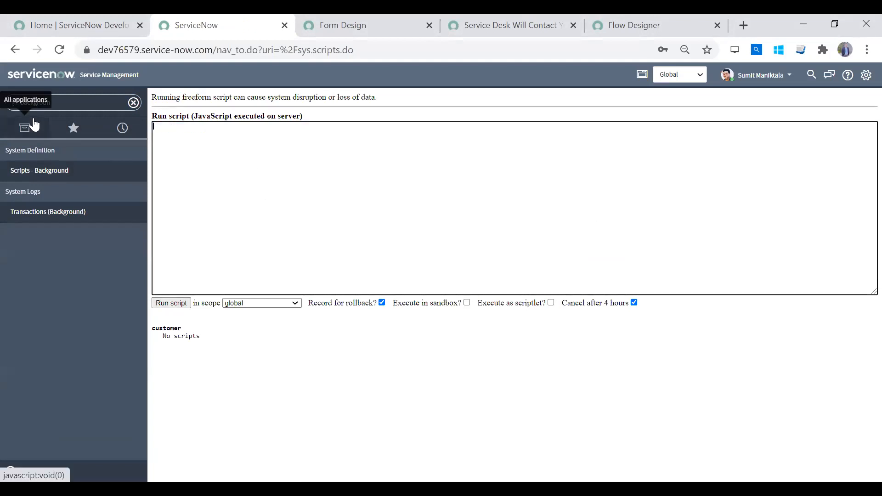
Find the Fix Scripts module, open its list, and start a new fix script record.
left_click(56, 102)
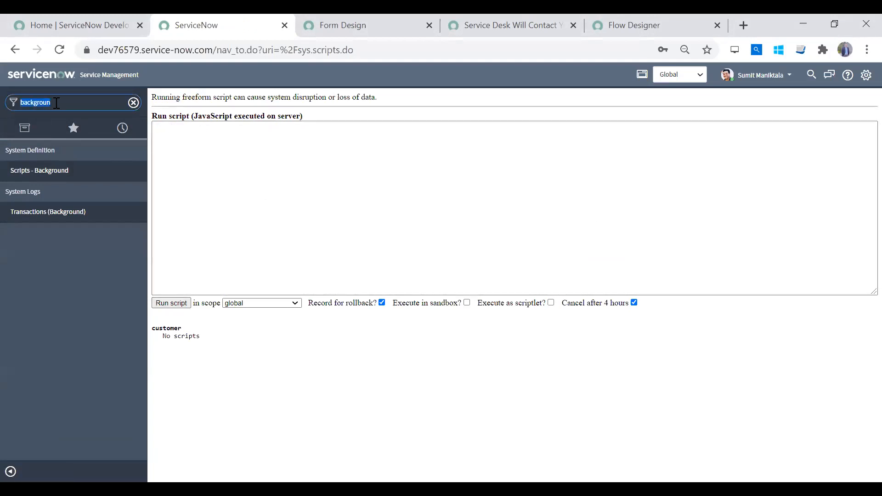
type("fix scrip")
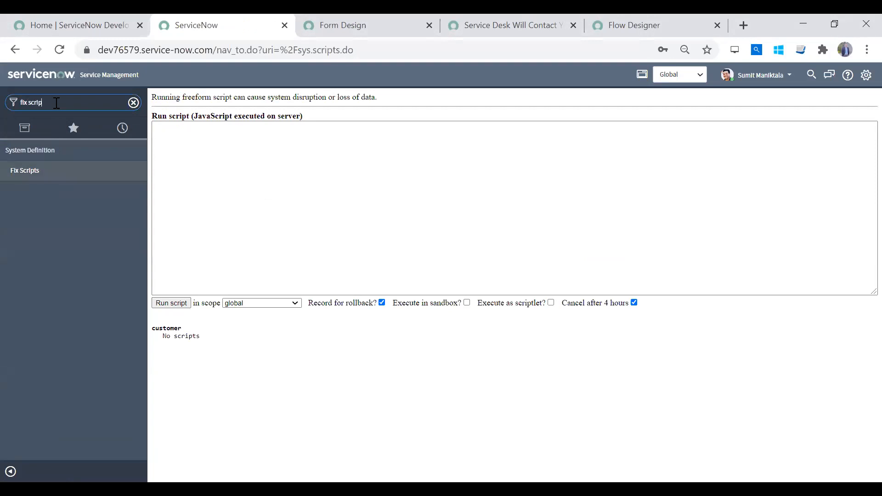
left_click(49, 176)
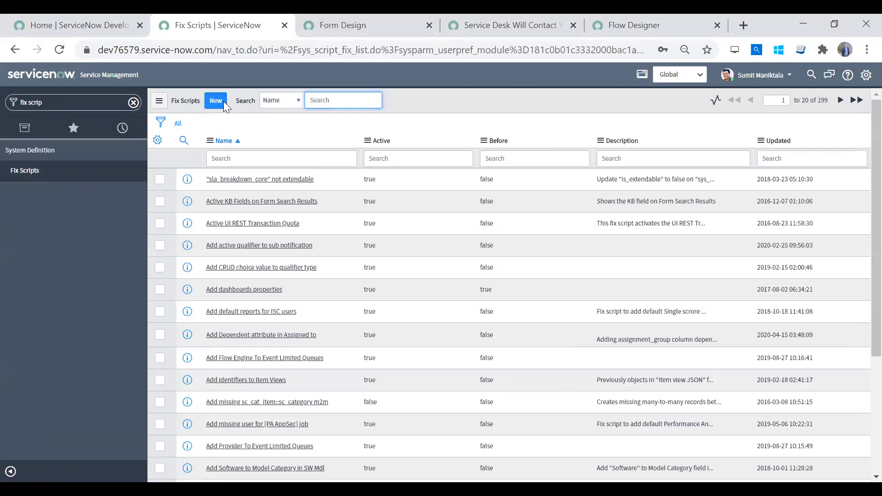
left_click(216, 101)
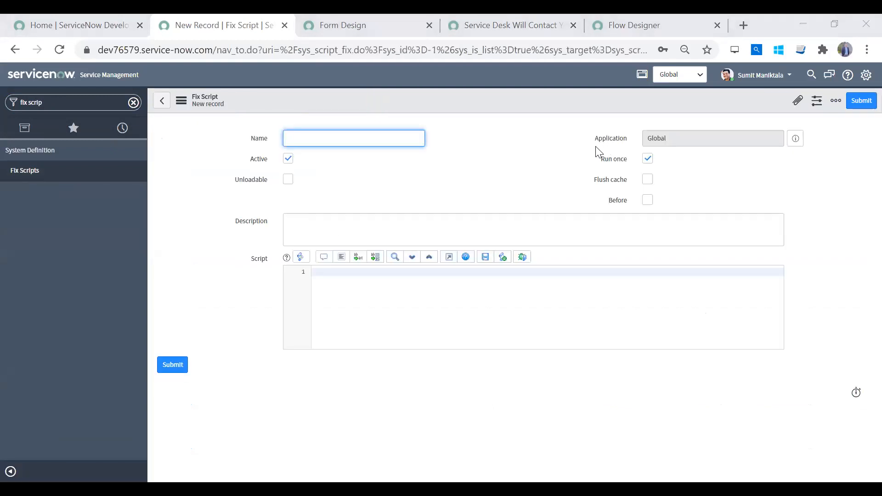
Review the Name, Script and Run once fields of the new fix script, and return to the list without submitting.
left_click(509, 190)
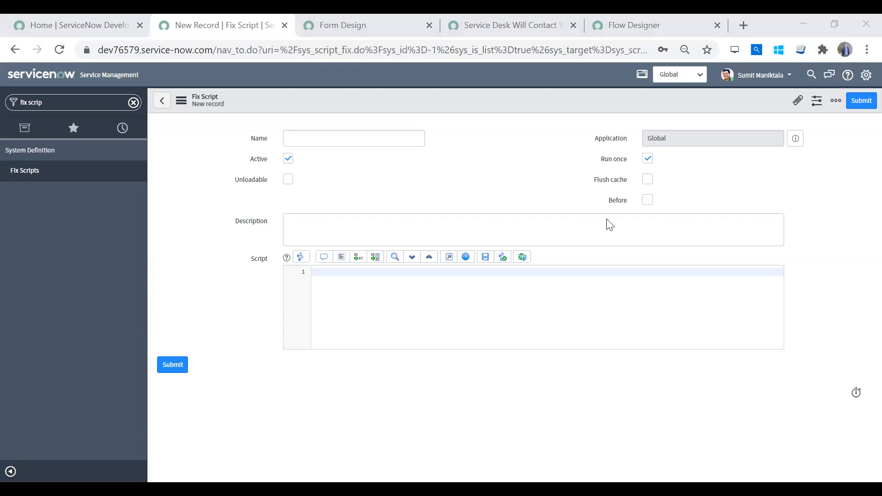
left_click(299, 140)
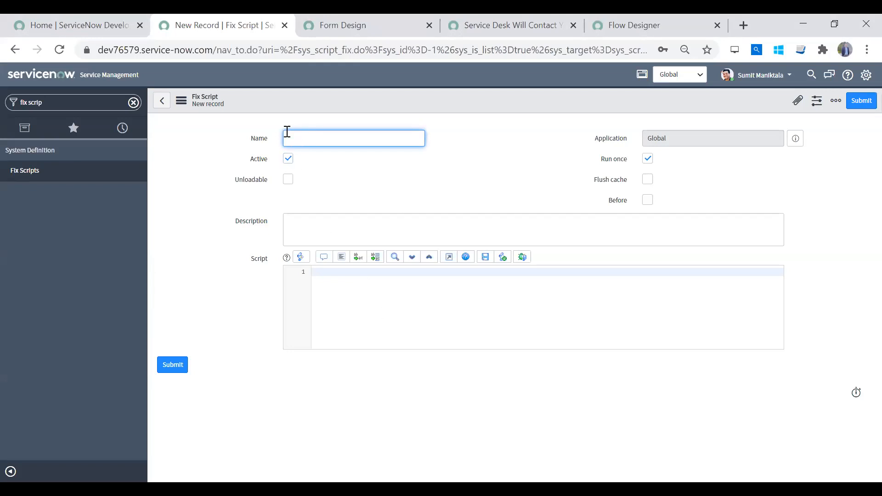
left_click(373, 308)
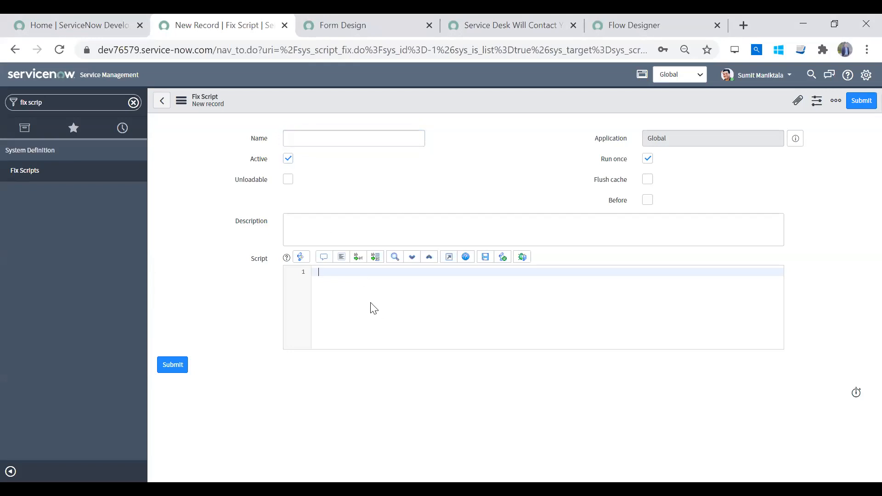
left_click(648, 161)
left_click(162, 100)
Open the "sla_breakdown_core" not extendable fix script, examine its script and run option, and return to the list.
left_click(478, 163)
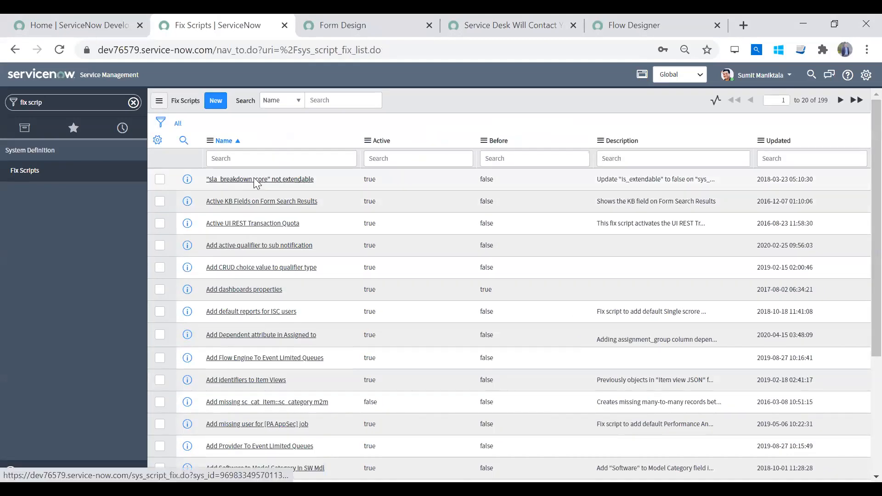
left_click(257, 181)
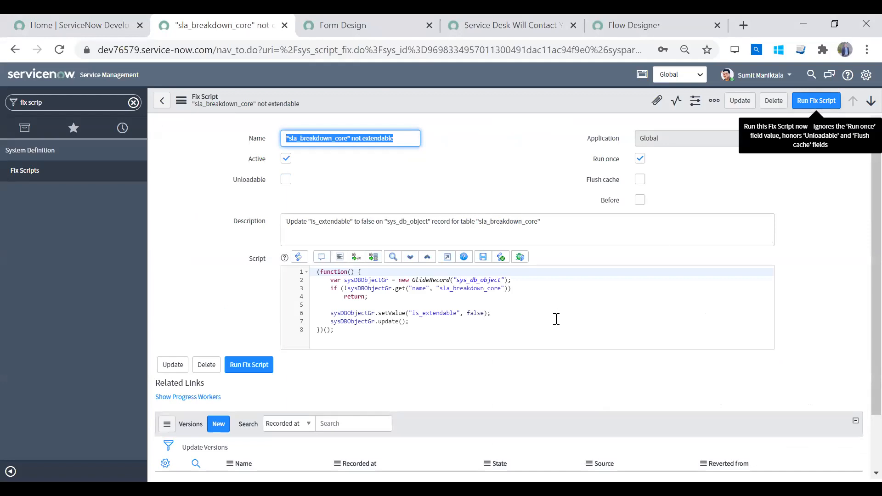
left_click(159, 102)
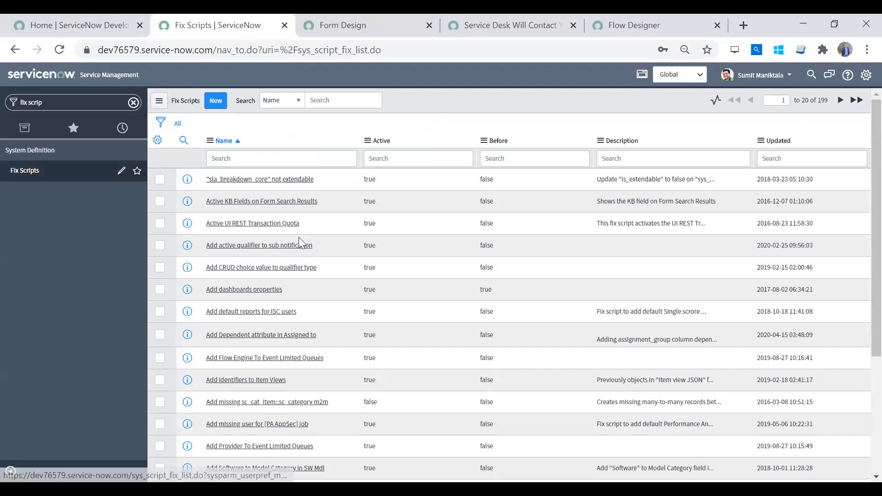
Reopen the Scripts - Background page and clear the navigator filter.
left_click(87, 101)
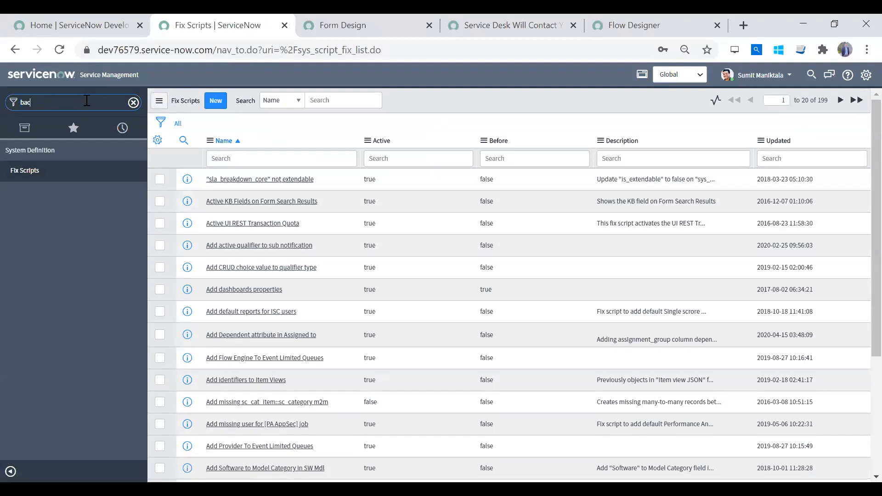
type("backgrou")
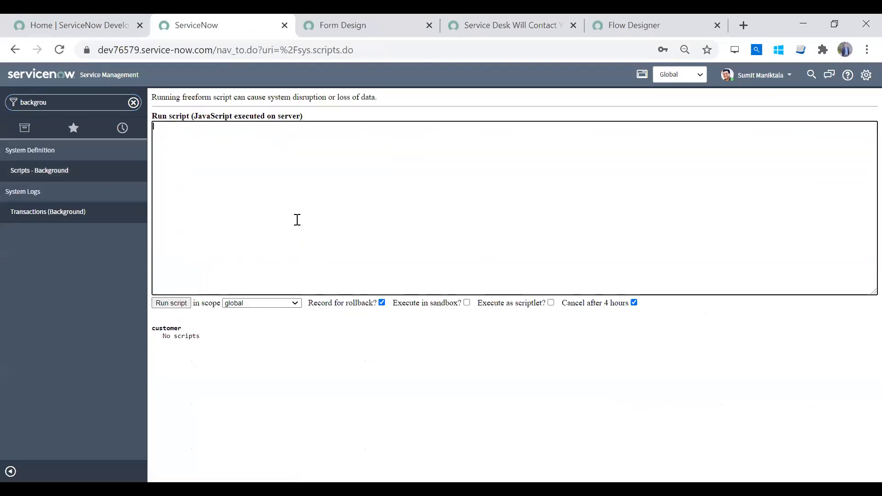
left_click(133, 102)
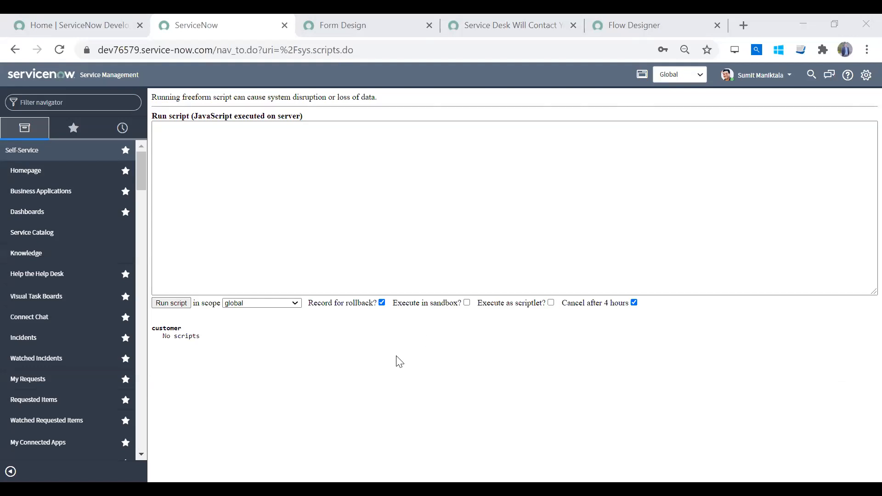
Find the Logbooks module, open its list, and start a new logbook record.
left_click(80, 105)
type("logbo")
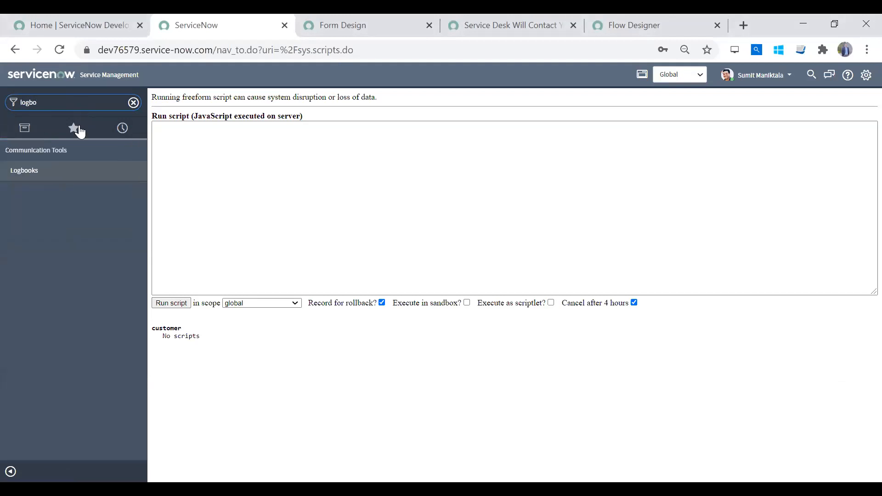
left_click(69, 169)
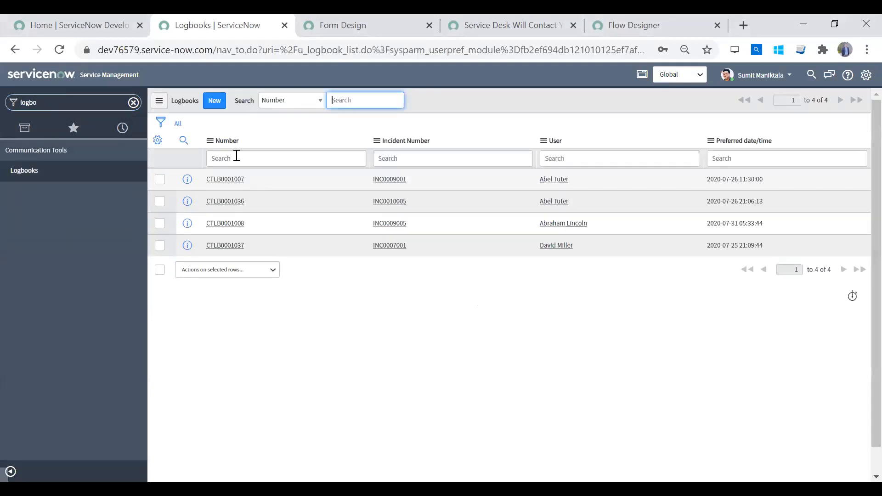
left_click(214, 102)
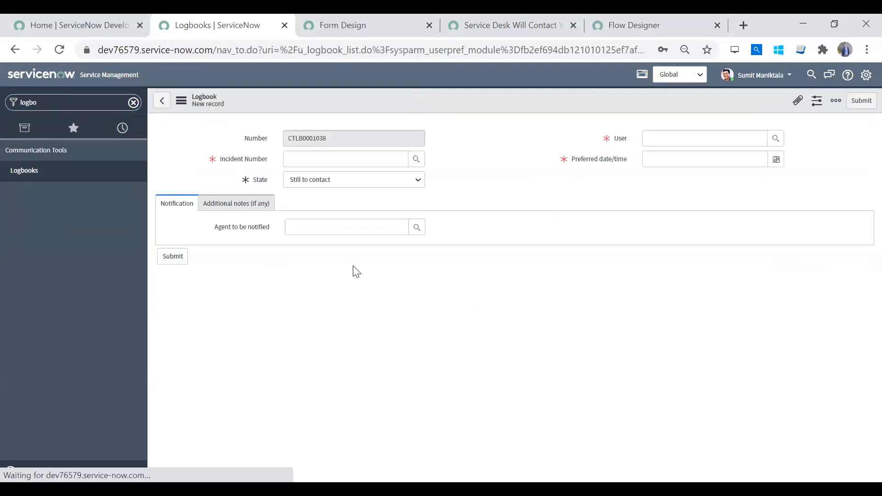
Set the new logbook record's Incident Number to INC0010005.
left_click(320, 221)
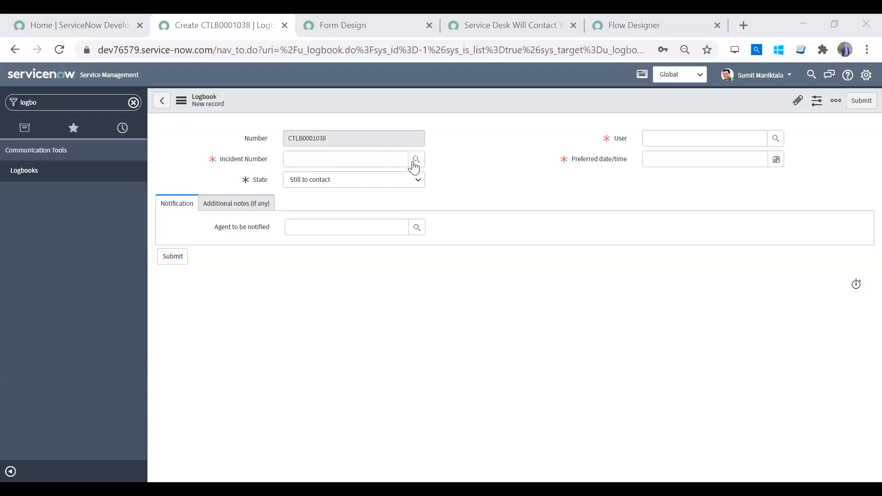
left_click(440, 162)
left_click(441, 162)
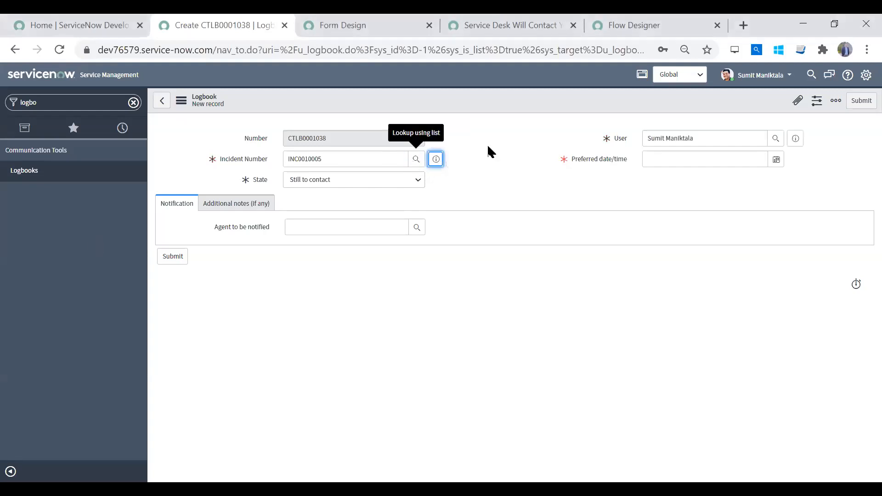
Preview the referenced incident's details, check its Assigned to field, and close the preview.
left_click(436, 159)
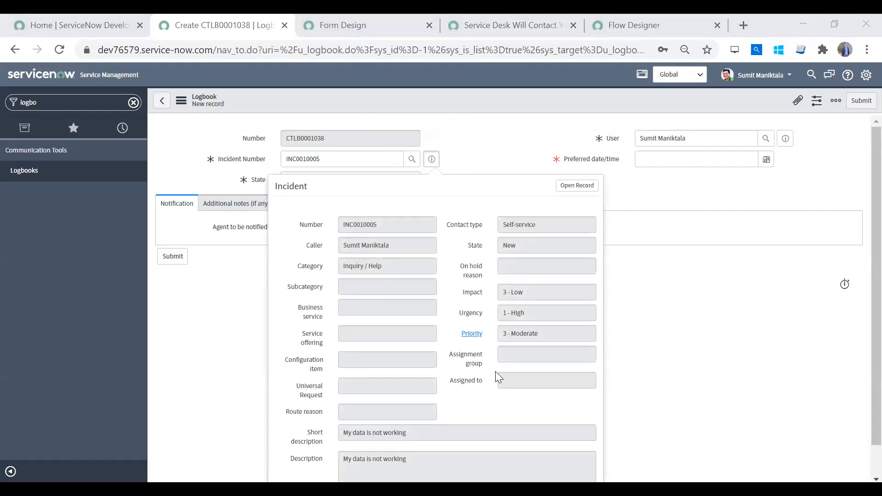
left_click_drag(458, 381, 492, 382)
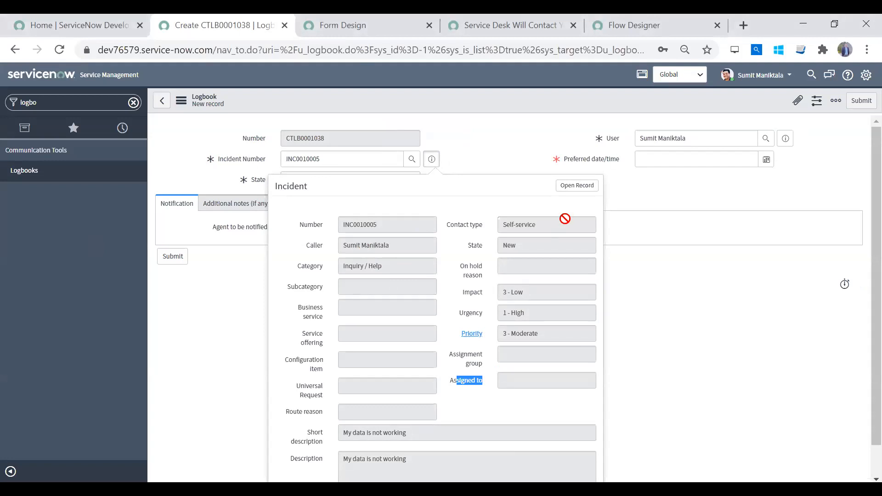
left_click(492, 138)
Review the Agent to be notified, User and Incident Number fields on the new logbook record.
left_click(309, 233)
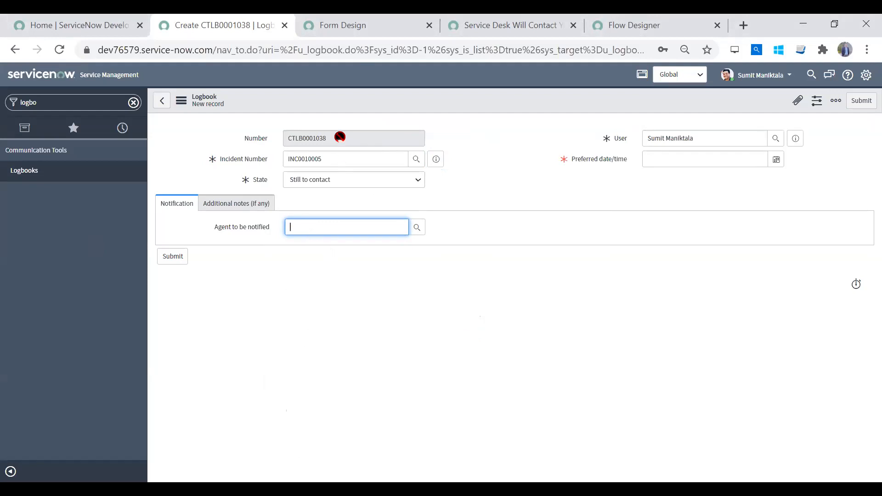
left_click(711, 138)
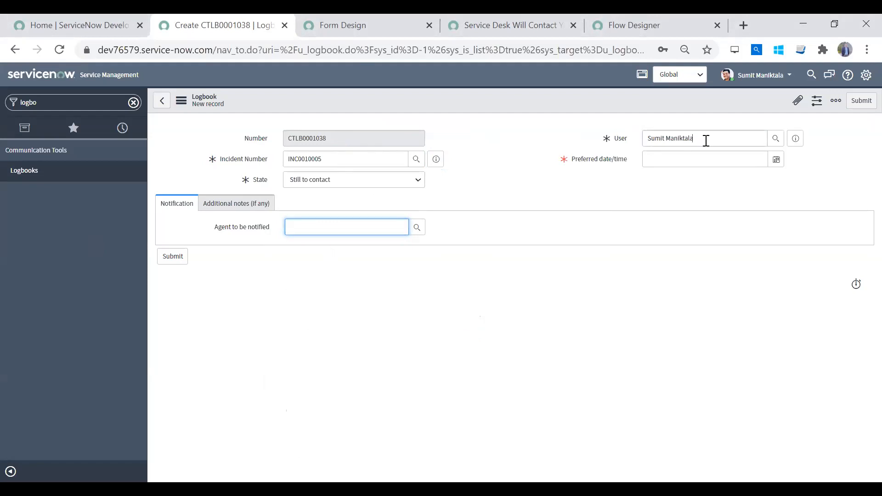
left_click(352, 227)
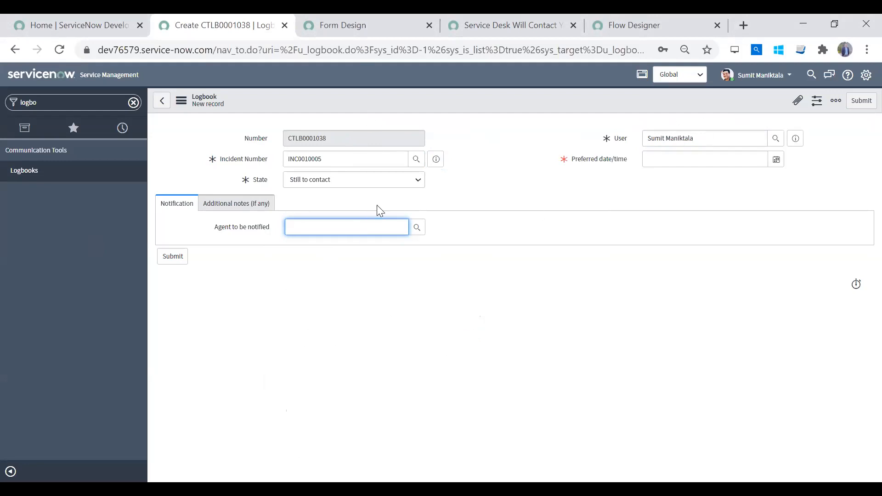
left_click(388, 161)
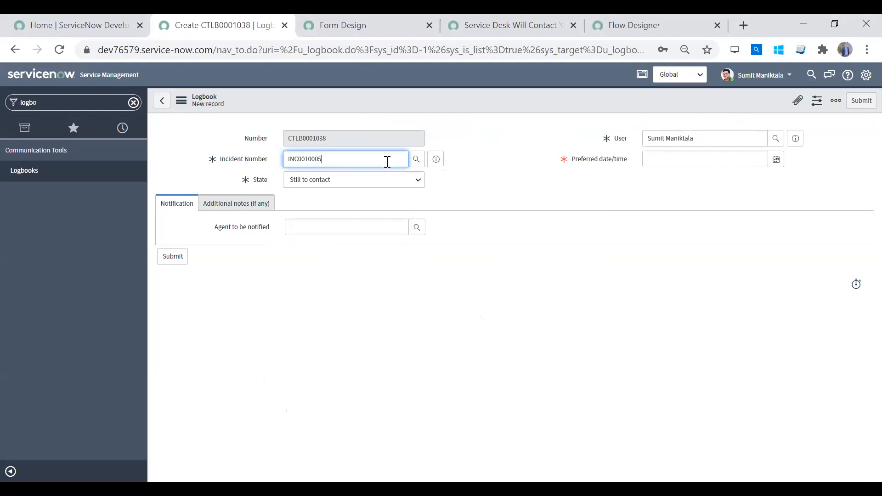
left_click(710, 136)
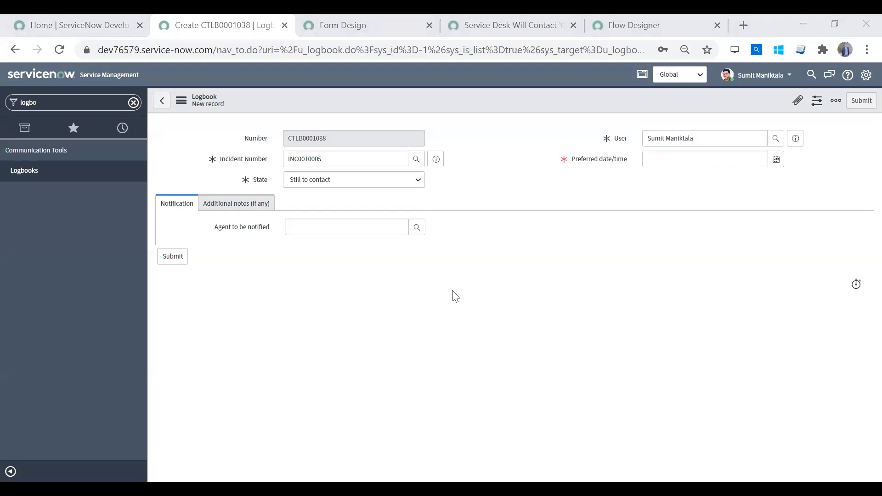
Filter the navigator for "logs" and look through the matching modules for the System Logs section.
left_click(66, 97)
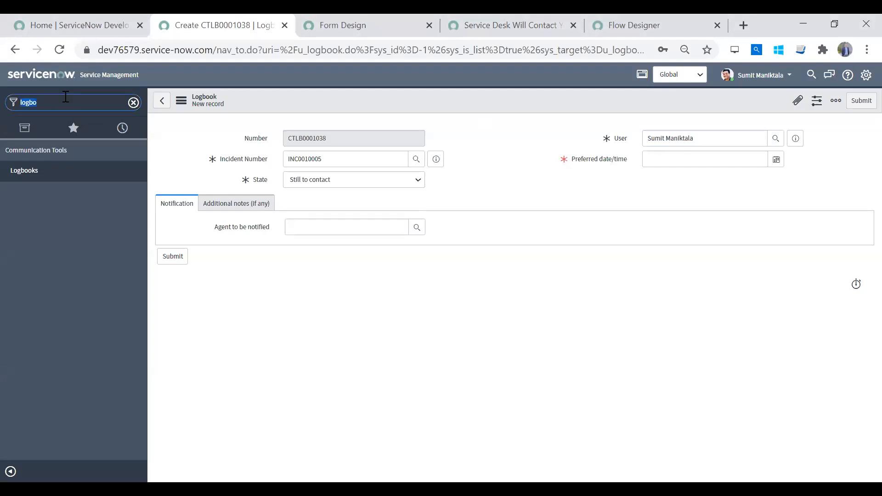
type("log")
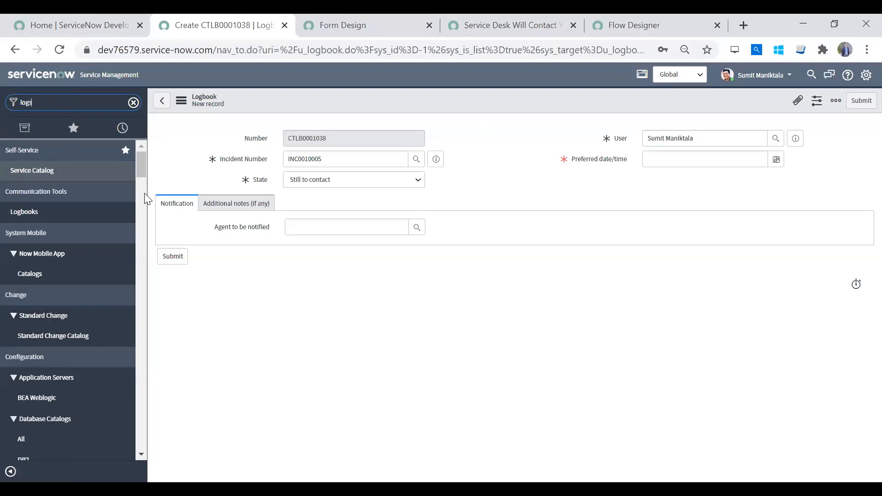
type("s")
mouse_move(142, 219)
left_mouse_down()
mouse_move(128, 412)
mouse_move(135, 223)
left_mouse_up()
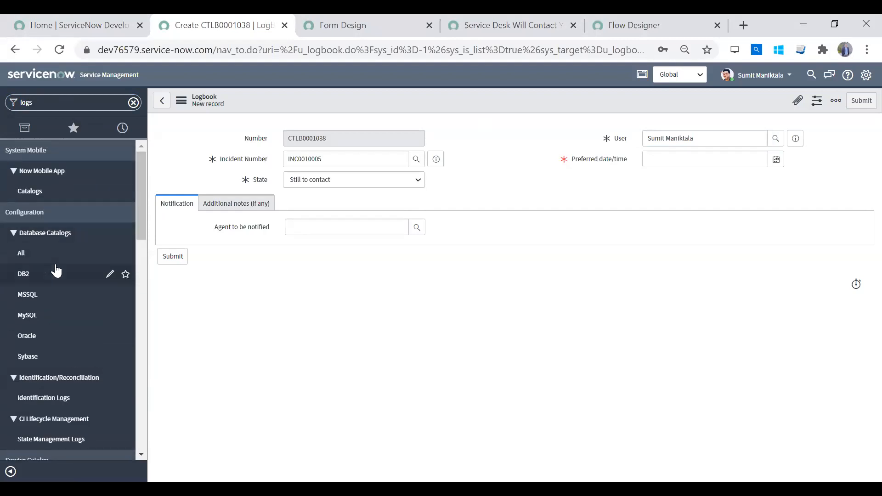
left_click(67, 215)
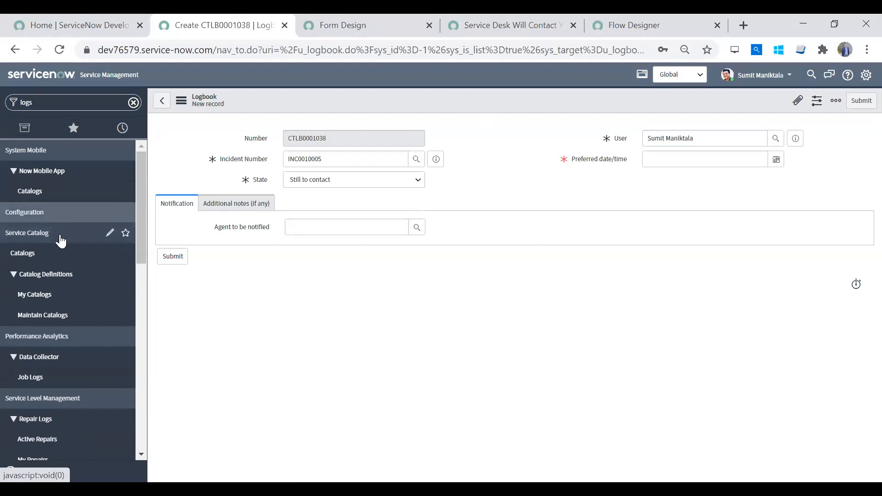
left_click(61, 237)
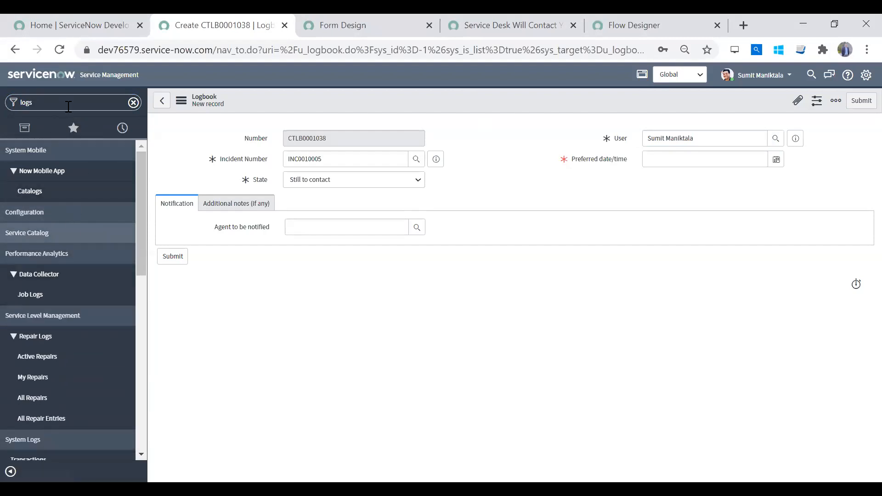
scroll(145, 263, "down", 3)
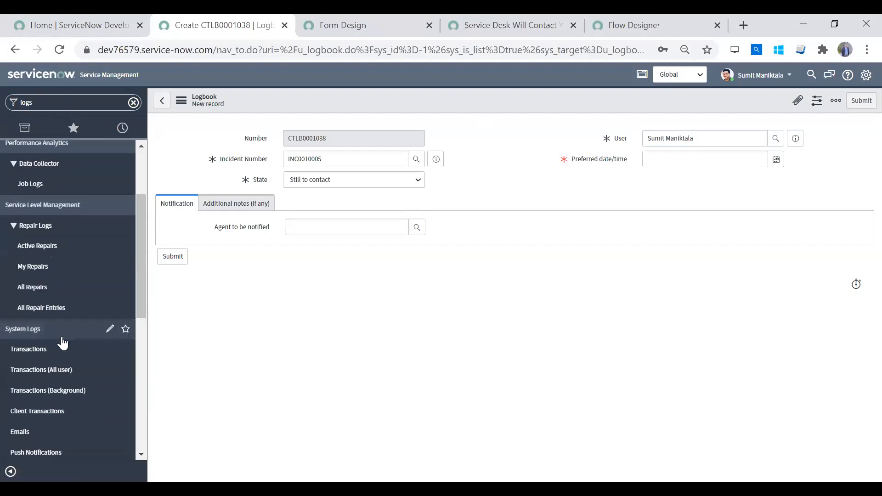
Filter the navigator for "log" and open the list of all system logs, discarding the unsaved logbook record.
left_click(80, 102)
type("log")
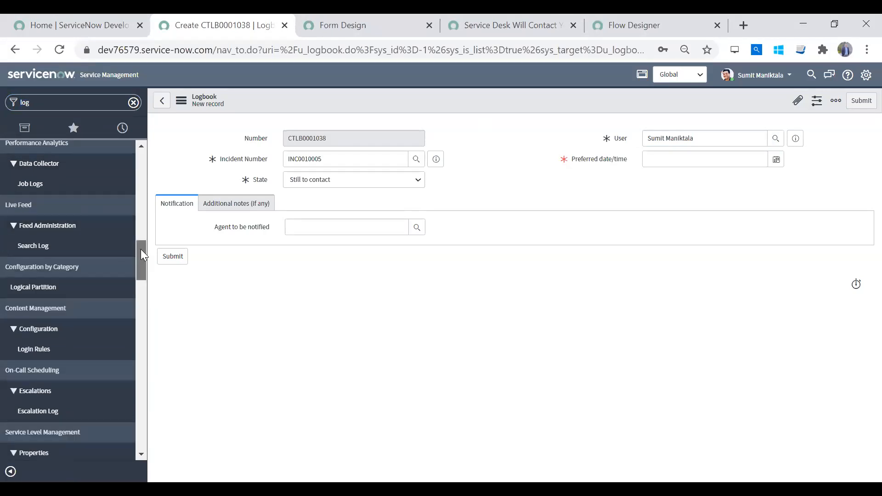
scroll(141, 256, "up", 5)
scroll(143, 243, "down", 9)
scroll(139, 181, "up", 5)
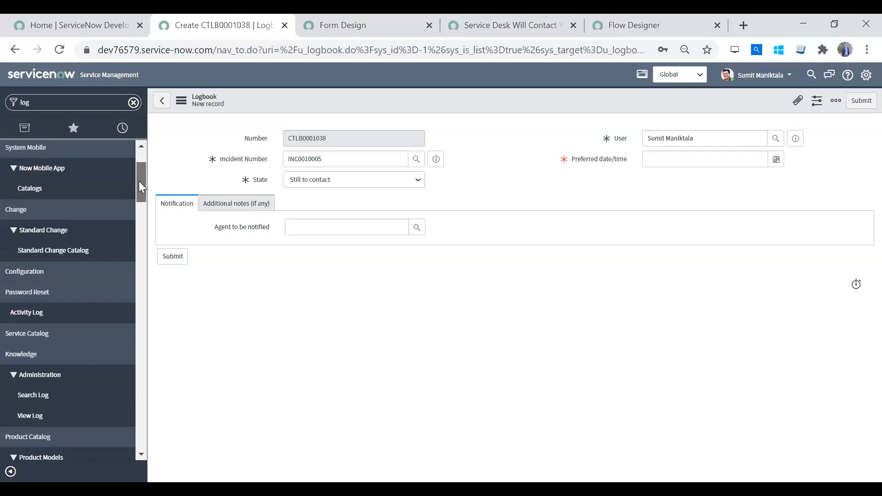
scroll(145, 333, "down", 7)
left_click_drag(145, 333, 143, 357)
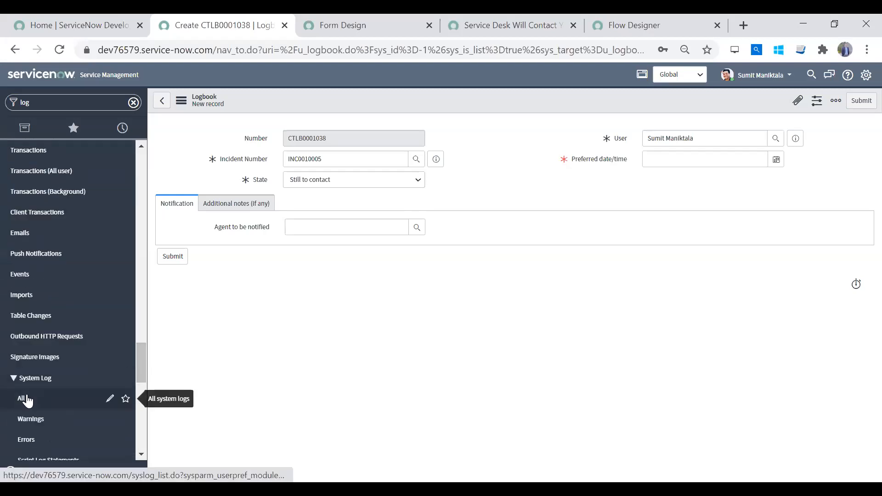
left_click(26, 400)
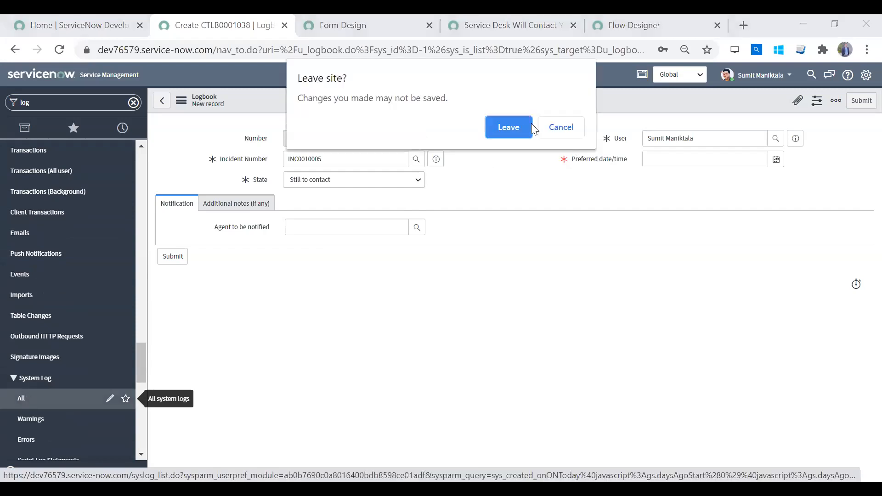
left_click(516, 124)
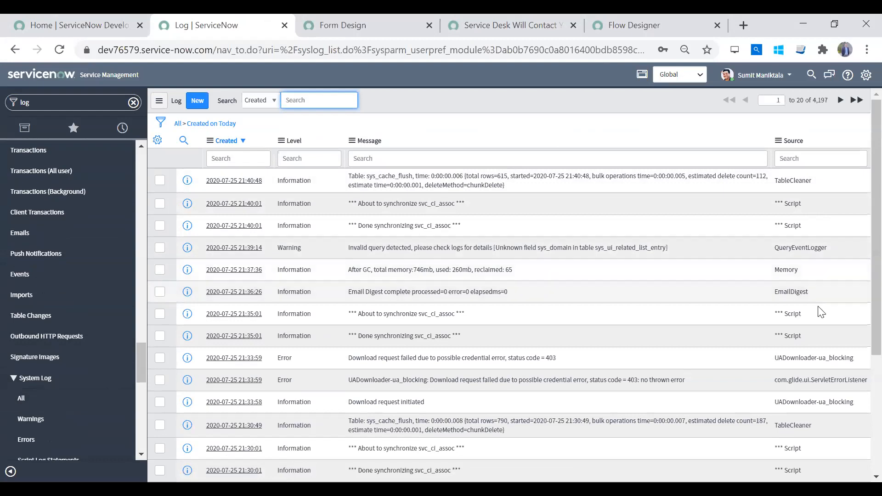
left_click(807, 313)
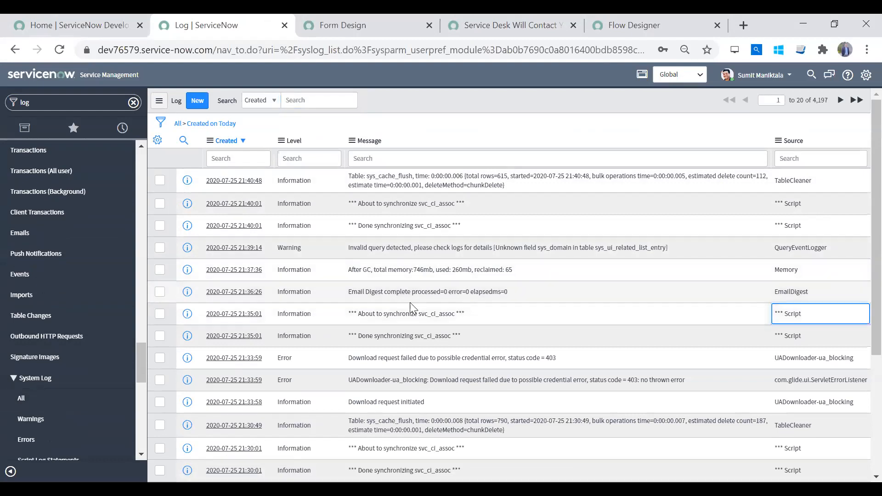
Find the Scripts - Background module and open it in a separate browser tab.
left_click(80, 102)
type("backgrou")
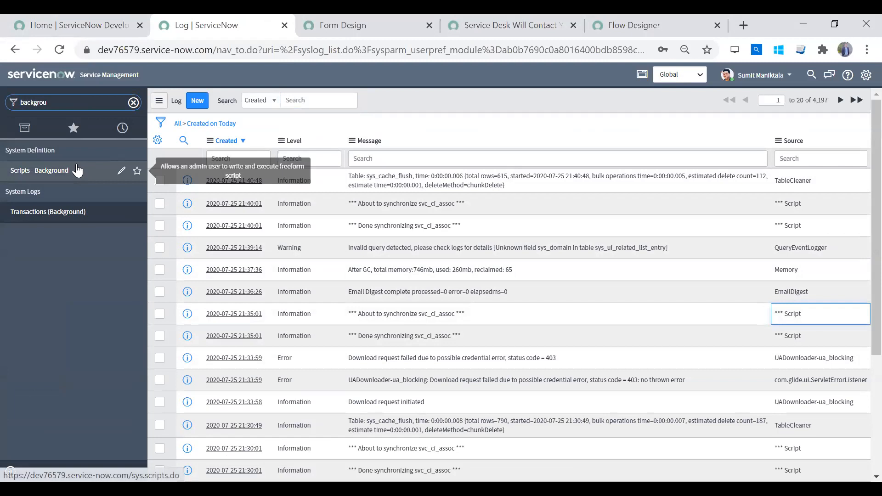
middle_click(78, 170)
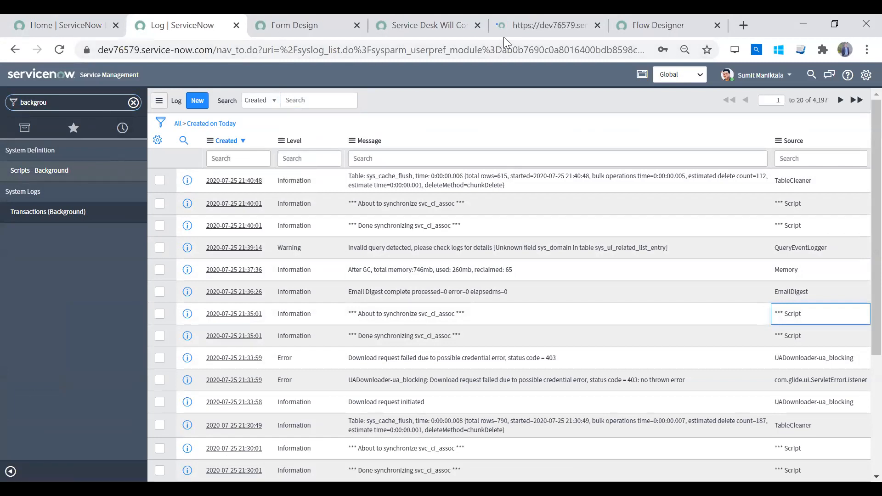
left_click(503, 28)
Write the background script line gs.print('aaa');.
type("gs")
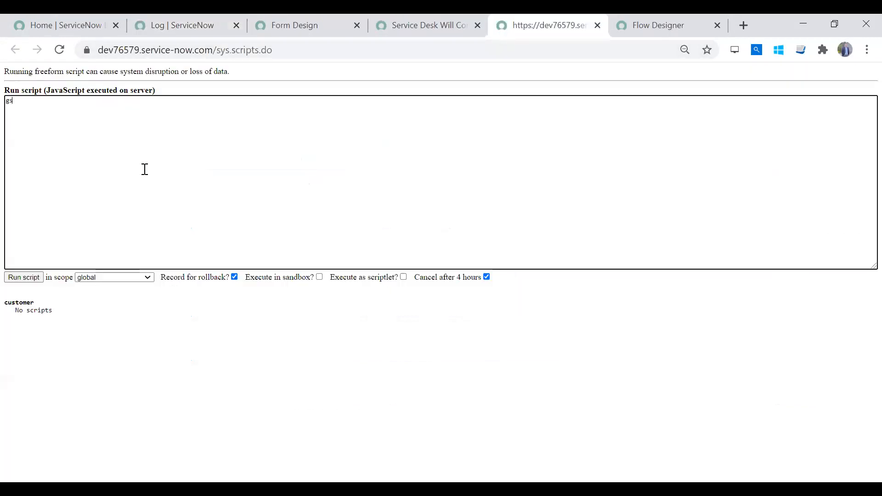
type(".logS")
key("BackSpace")
type("()")
key("Left")
key("Left")
key("ctrl+shift+Left")
type("printuser")
key("BackSpace")
key("BackSpace")
key("BackSpace")
key("BackSpace")
type("'aaa'")
Duplicate the script line as gs.log('bb'); and run the background script in the global scope.
key("ctrl+a")
key("ctrl+c")
key("Right")
key("Return")
key("ctrl+v")
key("ctrl+shift+Left")
type("log")
key("BackSpace")
key("BackSpace")
key("BackSpace")
type("bb")
left_click(30, 278)
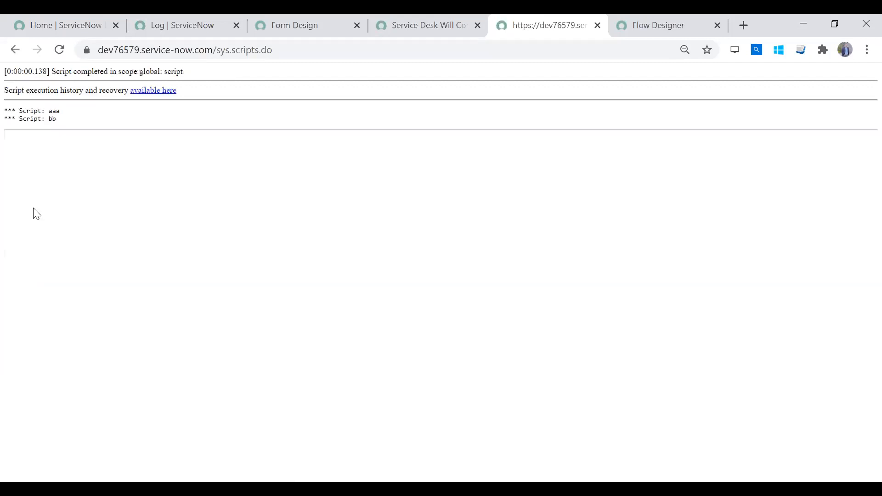
Return to the system log list, refresh today's entries, and sort them by Created with the newest first.
left_click(269, 26)
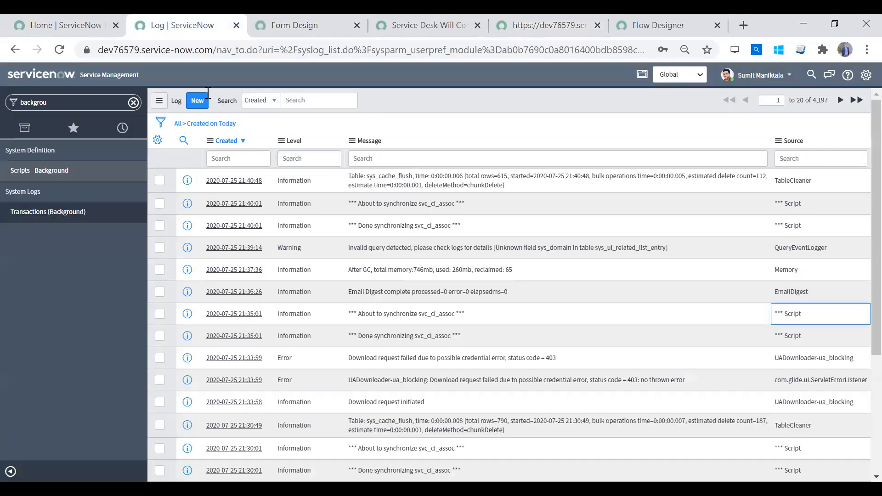
left_click(173, 26)
left_click(227, 126)
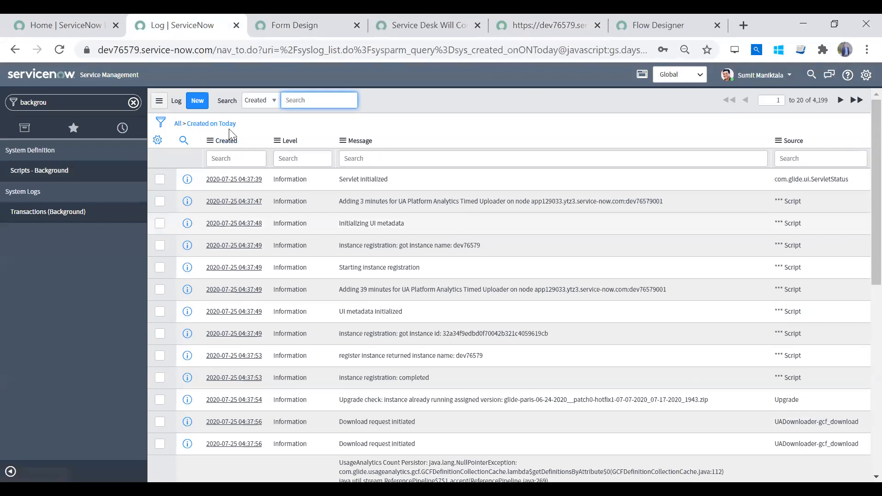
left_click(226, 142)
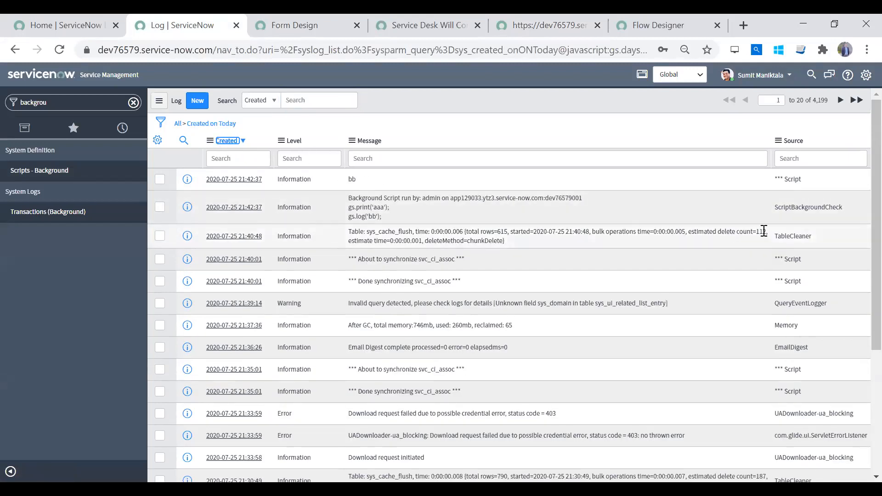
Examine the messages and sources of the two newest log entries, including the print and log lines of the script.
left_click_drag(836, 207, 280, 175)
left_click_drag(417, 178, 647, 218)
left_click(647, 218)
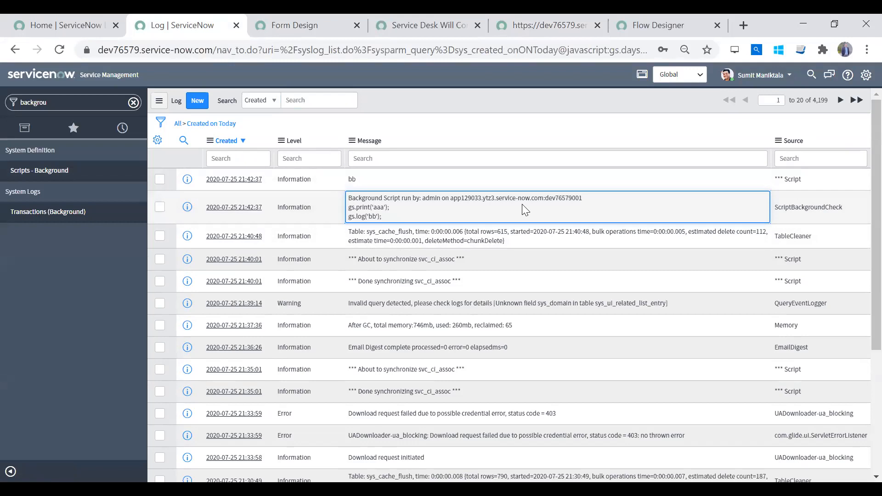
left_click_drag(391, 215, 362, 206)
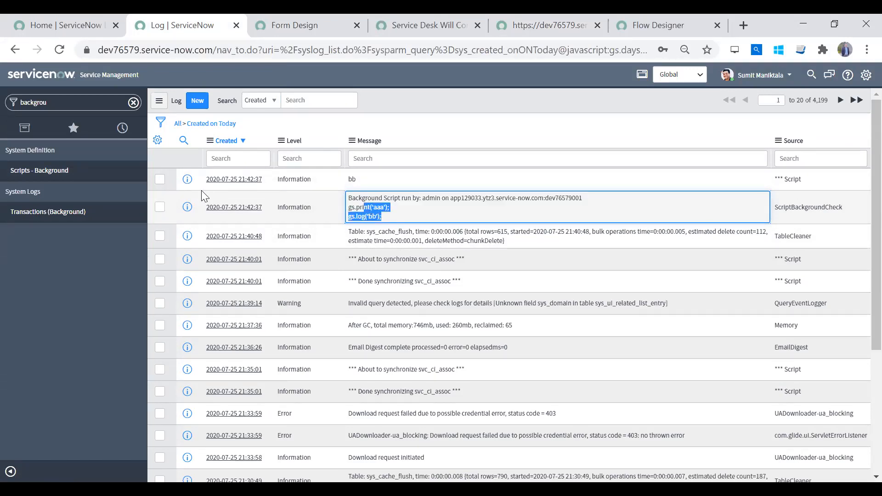
Add the Created by column to the system log list.
left_click(147, 135)
left_click(156, 139)
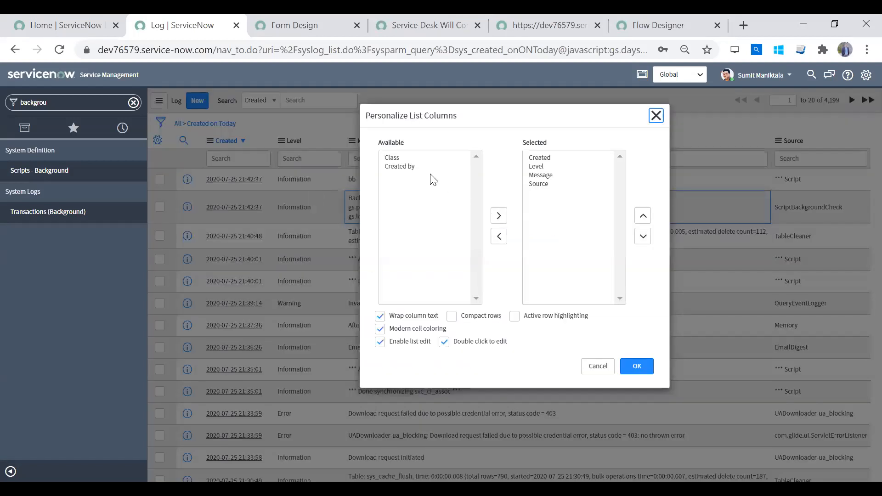
double_click(430, 167)
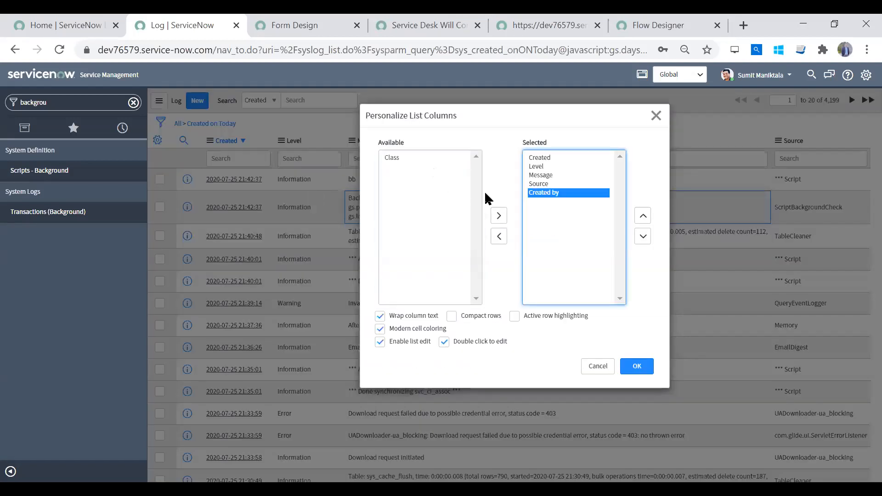
left_click(637, 366)
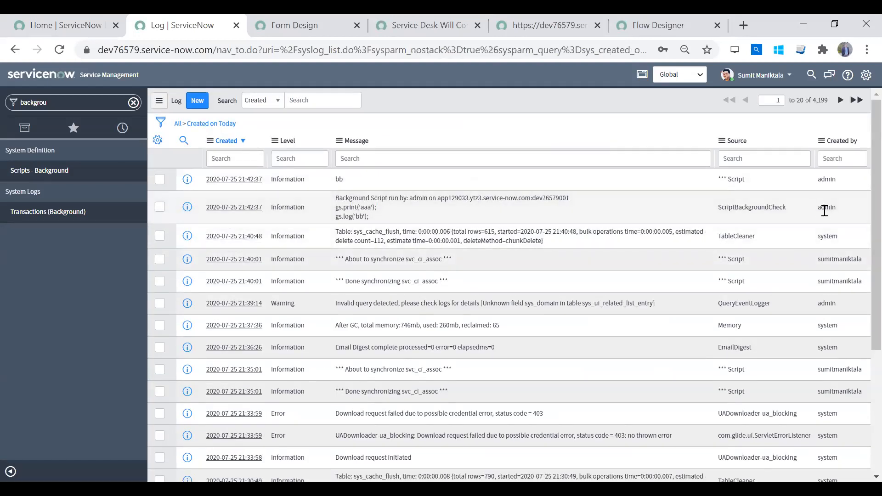
Check the Created by, Source, Created and Message values of the newest log entries against the logged-in user.
double_click(822, 206)
left_click(772, 75)
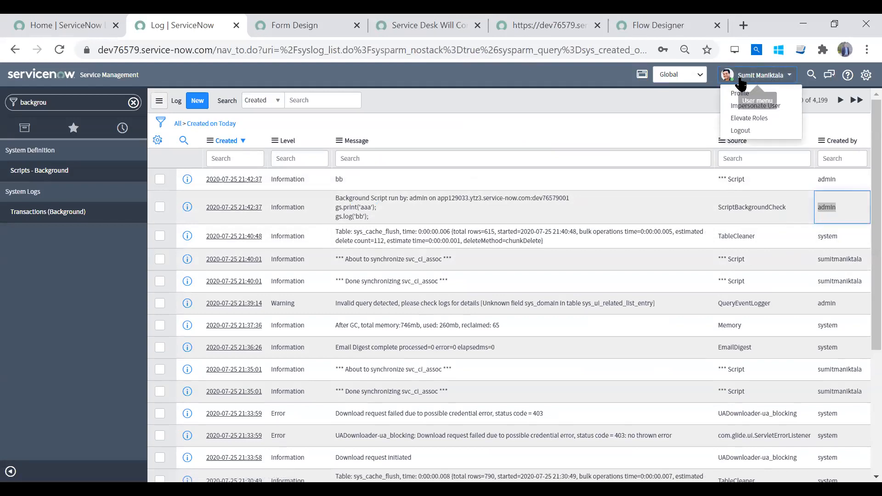
left_click(657, 102)
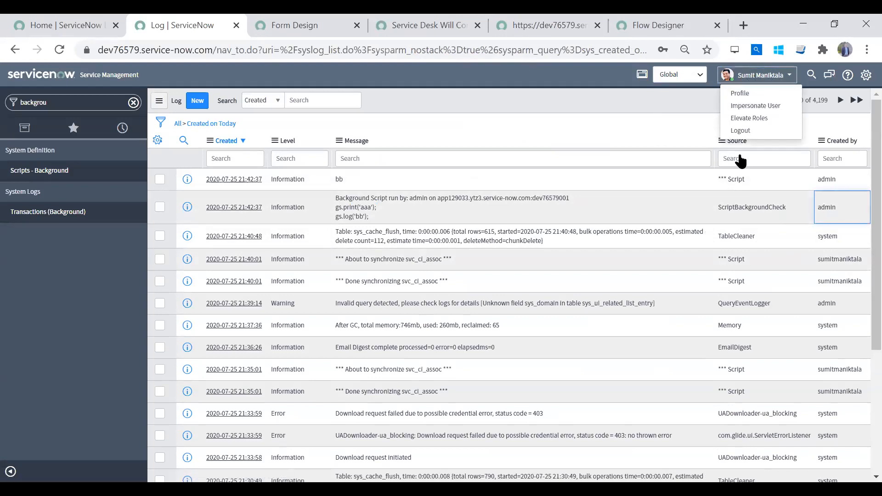
left_click(759, 209)
left_click_drag(490, 216, 238, 197)
left_click(238, 196)
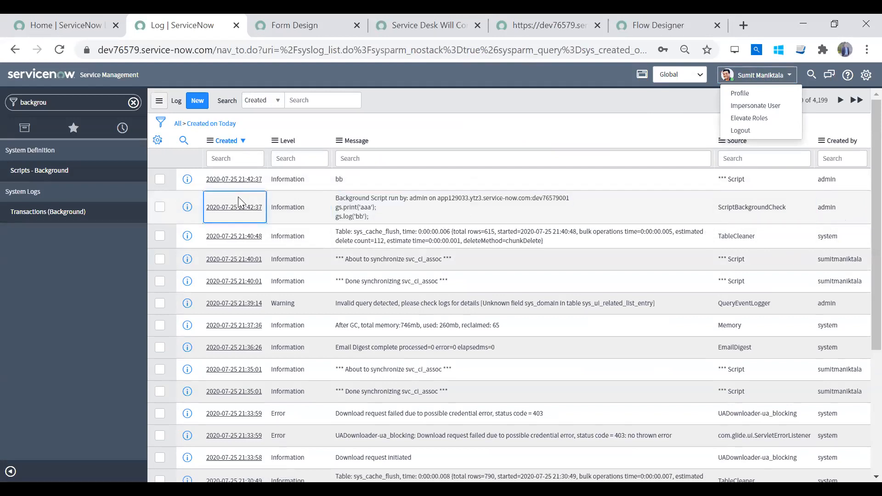
left_click(780, 73)
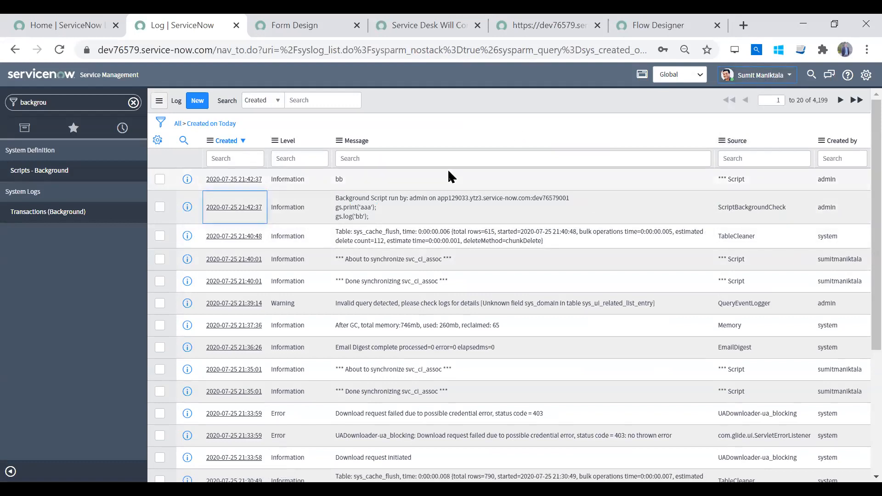
left_click(407, 178)
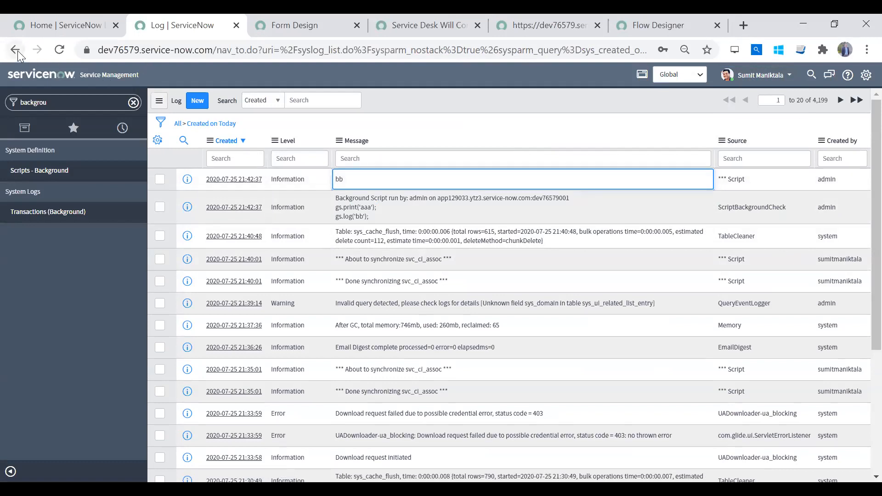
left_click_drag(347, 183, 327, 182)
Go back to the new logbook form, filter the navigator for "scri", and return to the system log list.
left_click(21, 54)
left_click(21, 54)
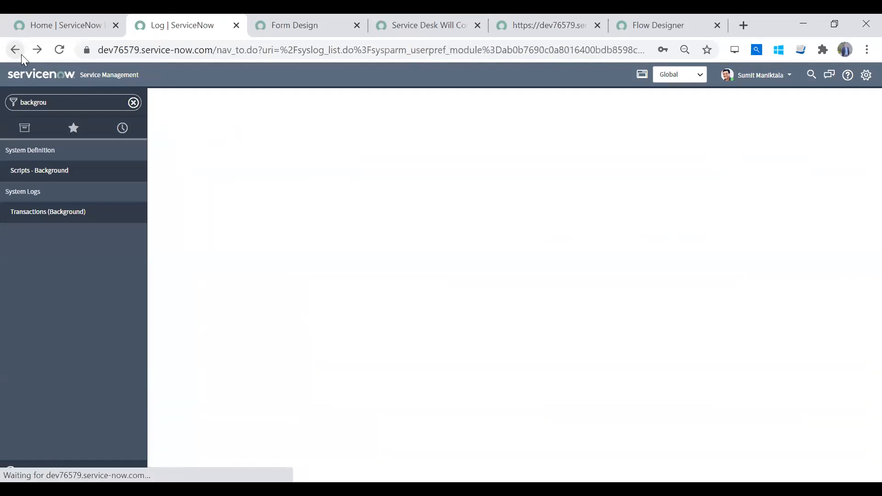
left_click(22, 55)
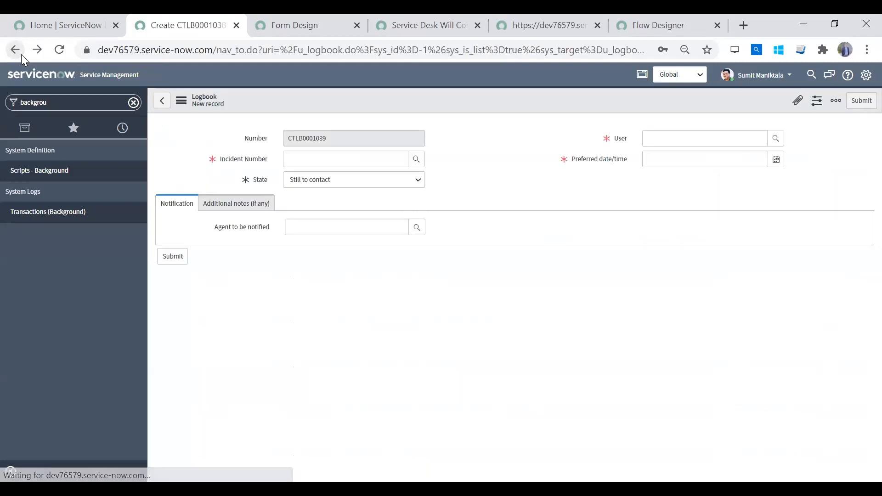
left_click(294, 25)
left_click(170, 18)
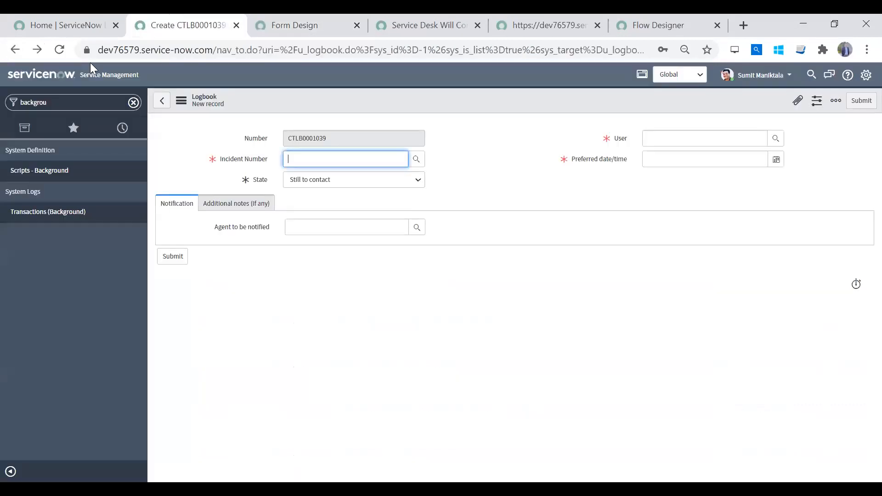
left_click(56, 103)
type("scrl")
left_click(38, 50)
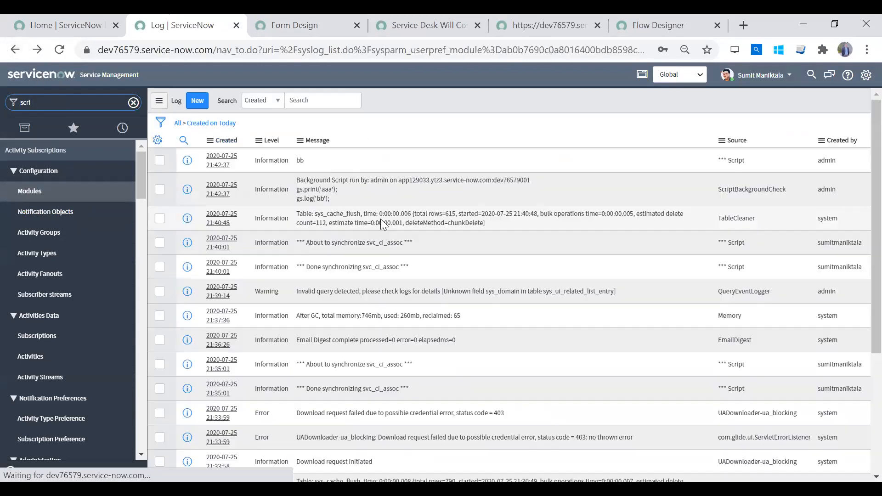
Compare the gs.log line in the background script entry with the separate bb message entry in the log list.
left_click_drag(370, 217, 338, 219)
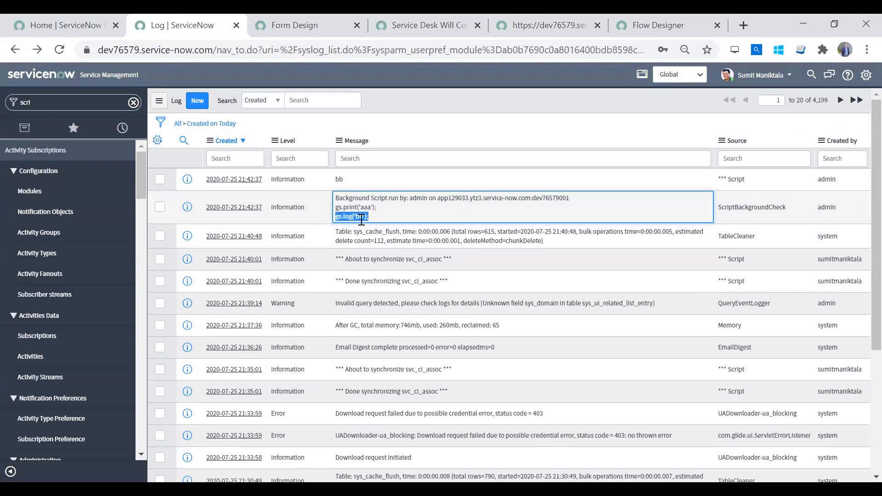
left_click(350, 181)
left_click_drag(340, 181, 334, 181)
left_click_drag(393, 231, 336, 179)
left_click(386, 230)
left_click(344, 180)
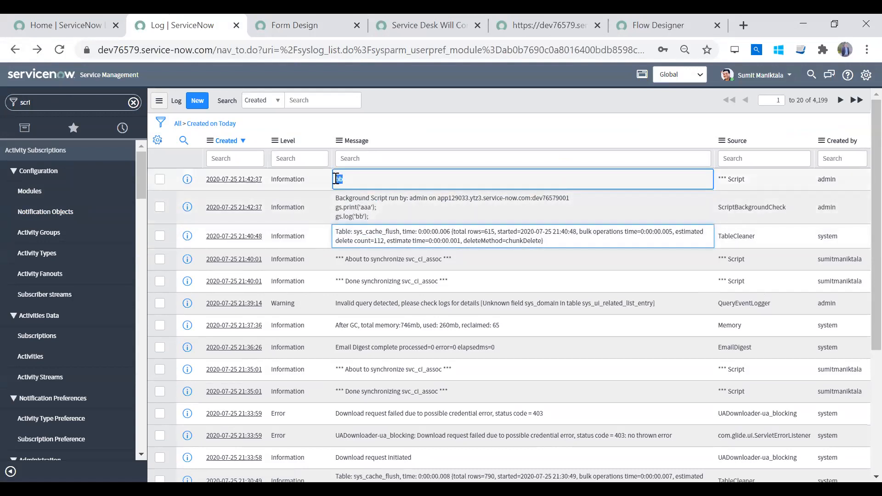
Examine the gs.print and gs.log lines in the background script entry's message alongside the bb log entry above it.
double_click(366, 207)
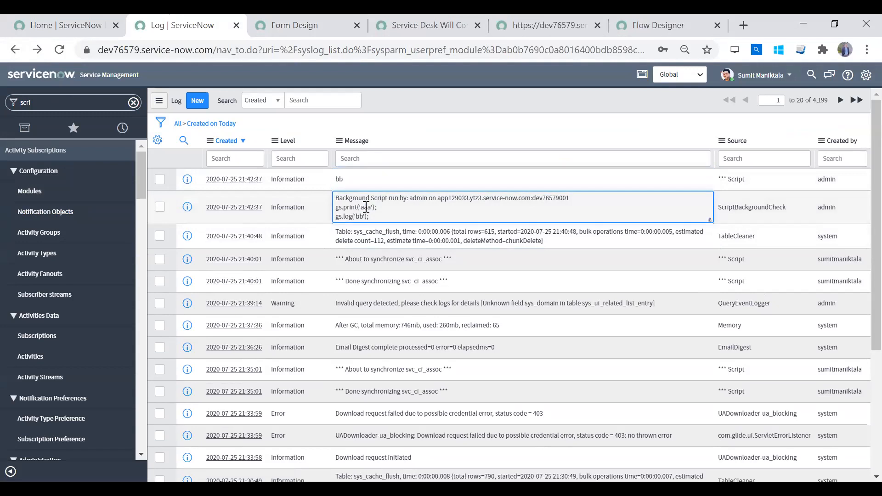
left_click(524, 219)
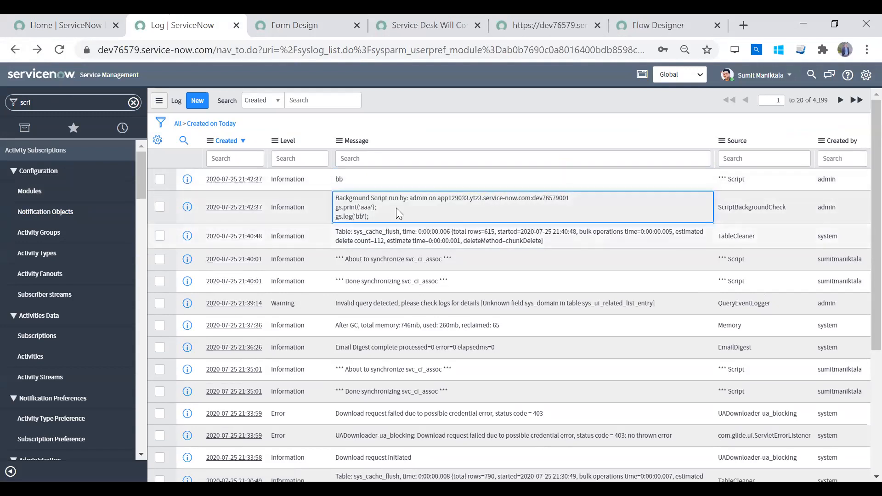
left_click(380, 178)
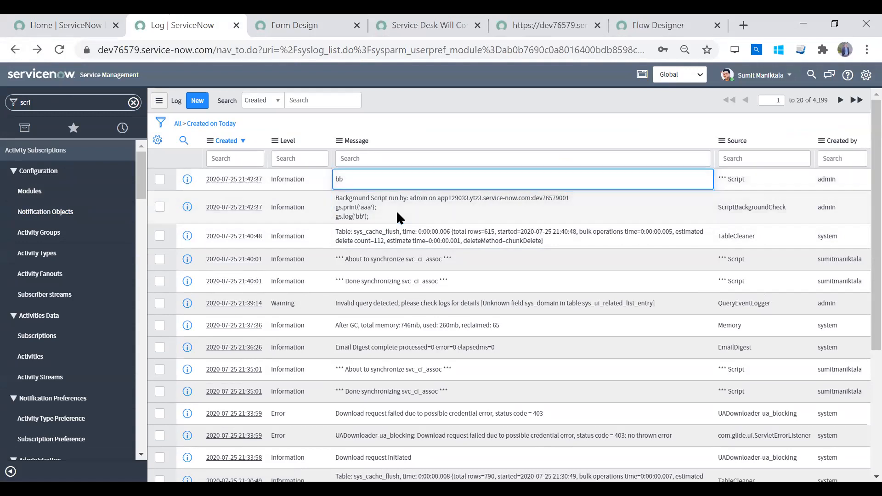
double_click(396, 179)
left_click_drag(376, 217, 337, 206)
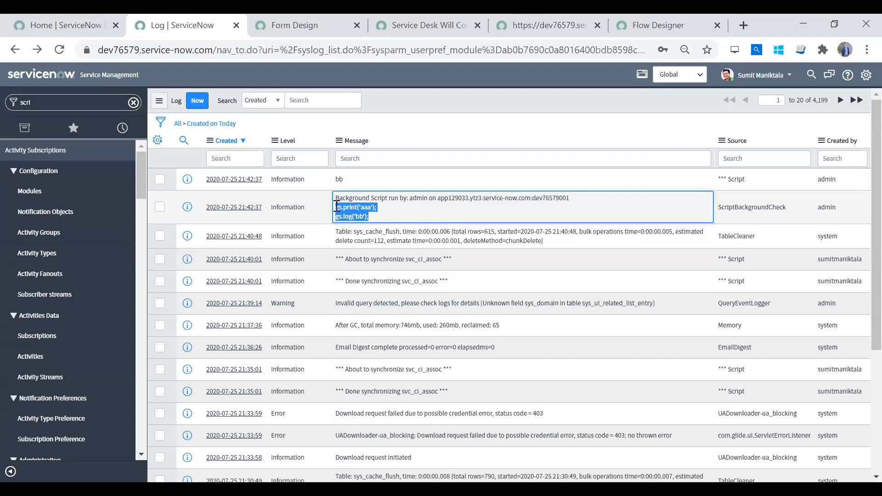
left_click(318, 227)
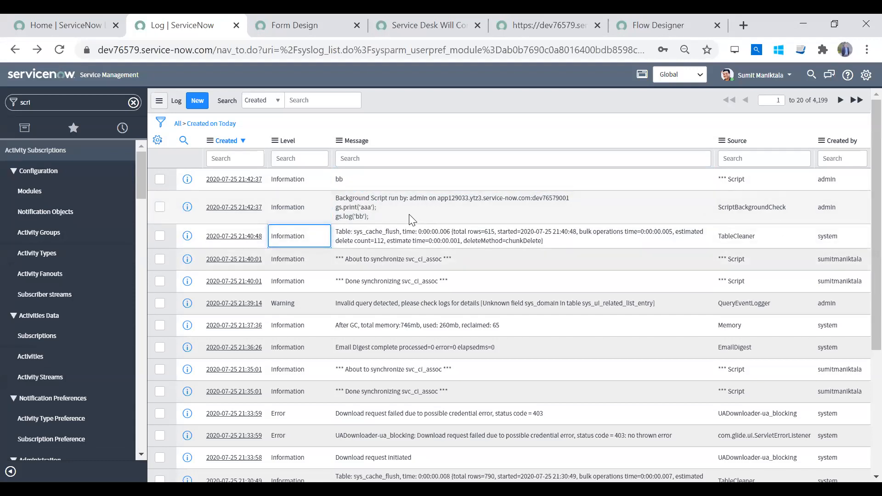
left_click_drag(412, 220, 329, 197)
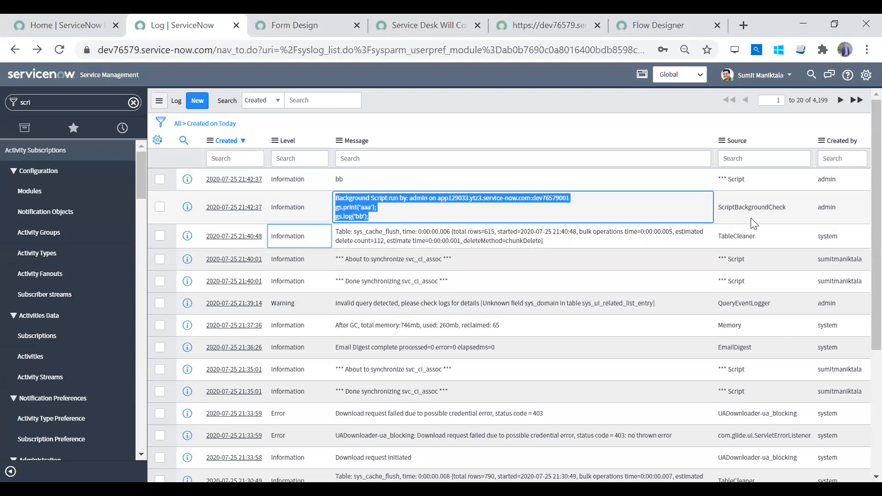
Check the Source value of the background script log entry.
left_click(729, 212)
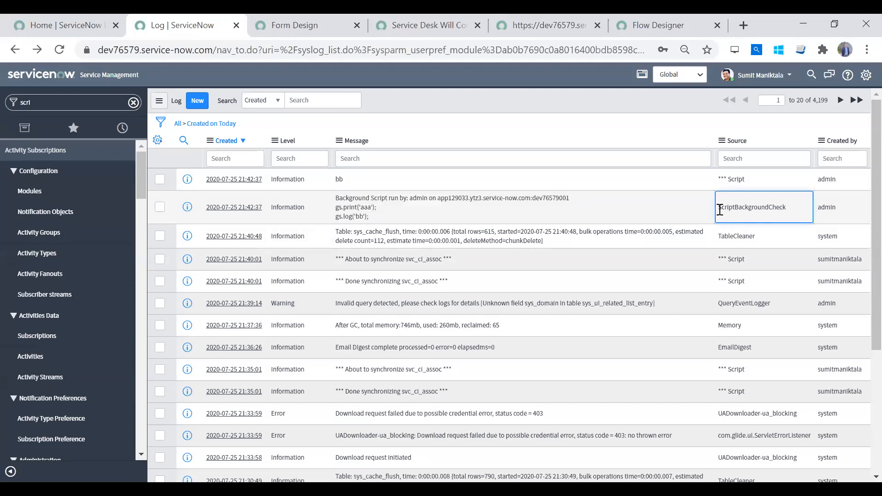
left_click_drag(720, 210, 815, 224)
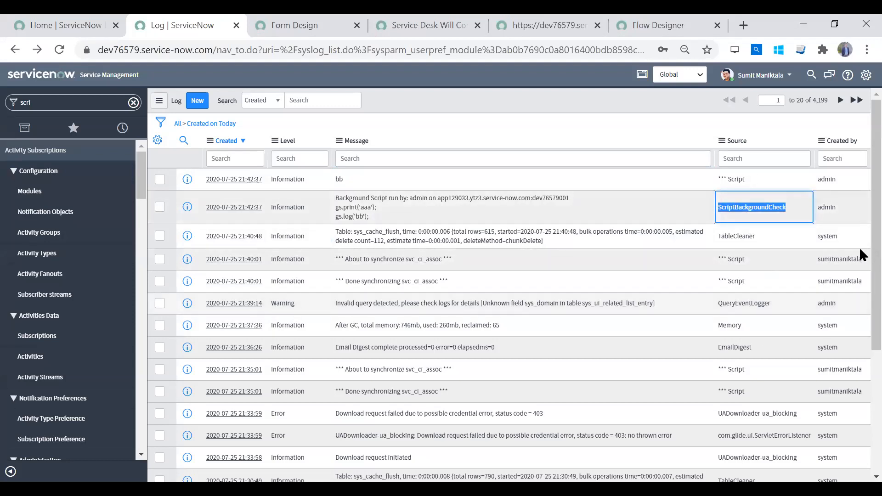
scroll(861, 262, "down", 4)
scroll(860, 173, "up", 5)
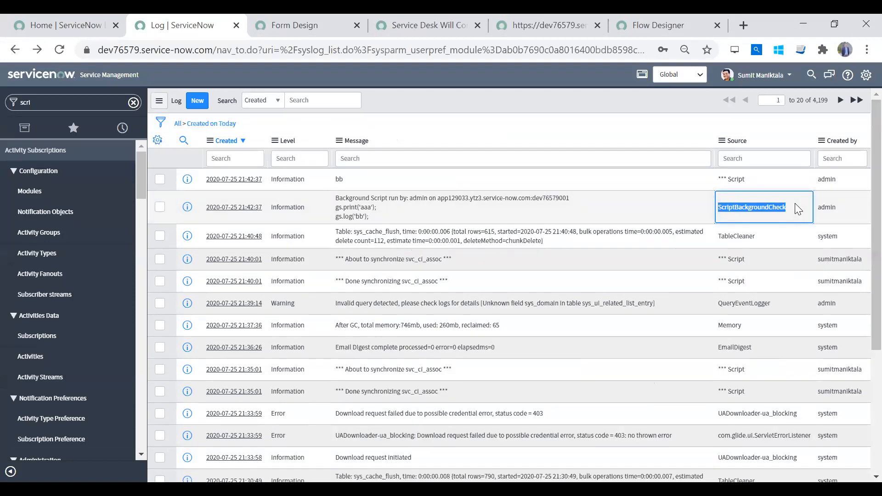
left_click(795, 204)
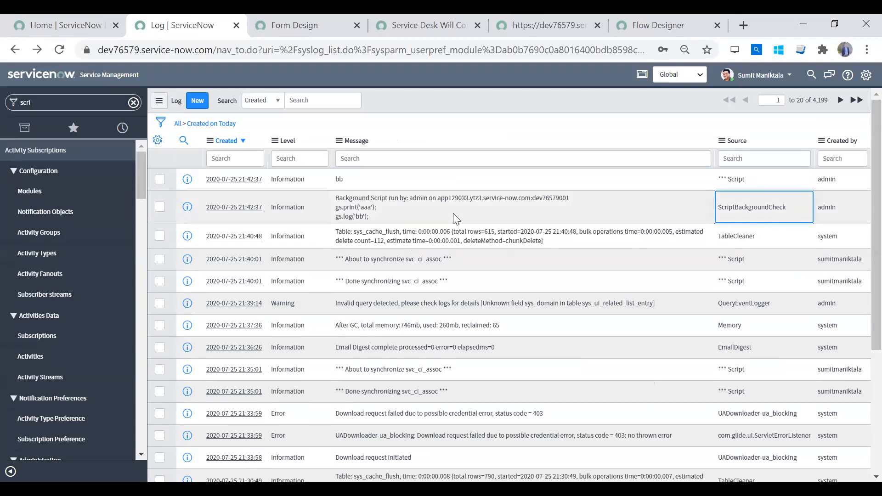
key("alt+Tab")
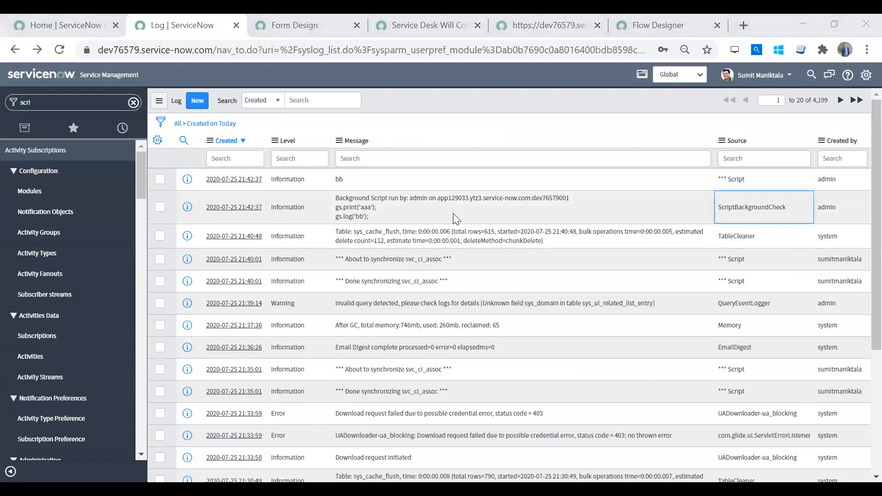